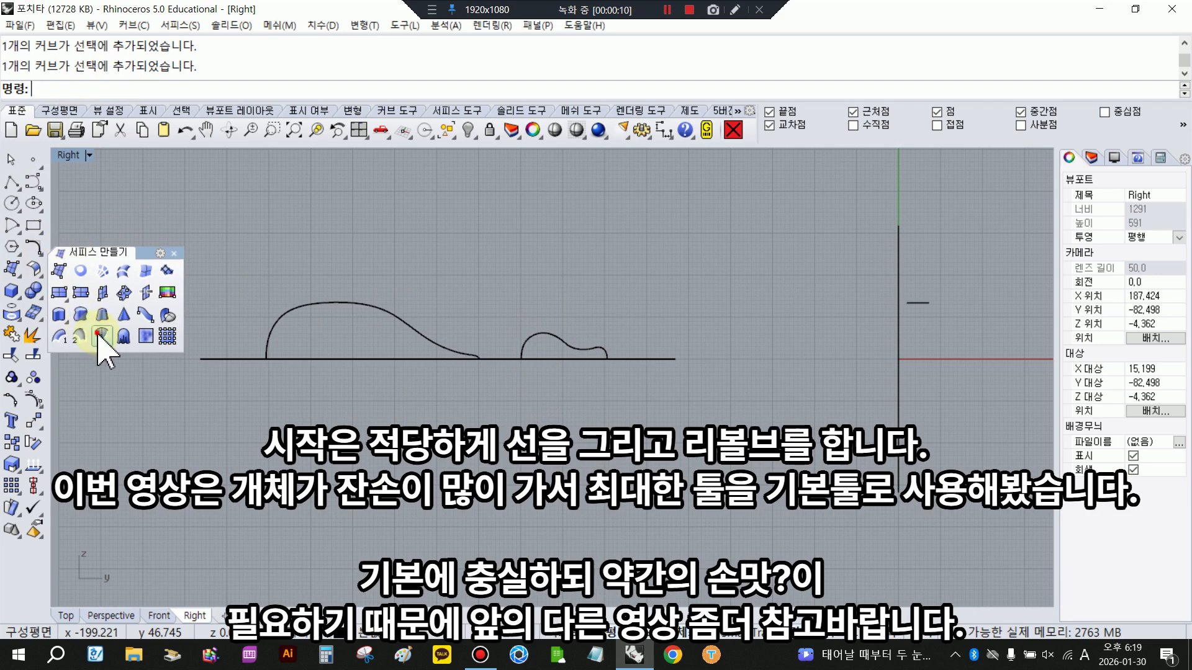
- Revolve the large and small profile curves a full 360 degrees around the horizontal line
click(101, 336)
click(549, 354)
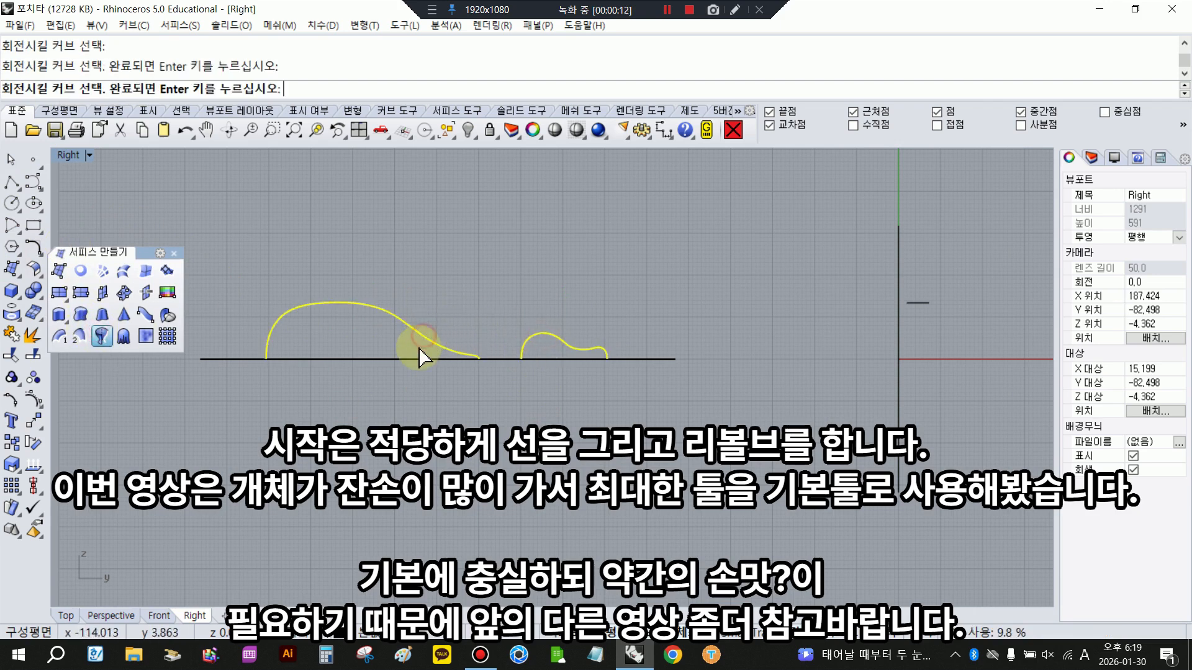
click(375, 363)
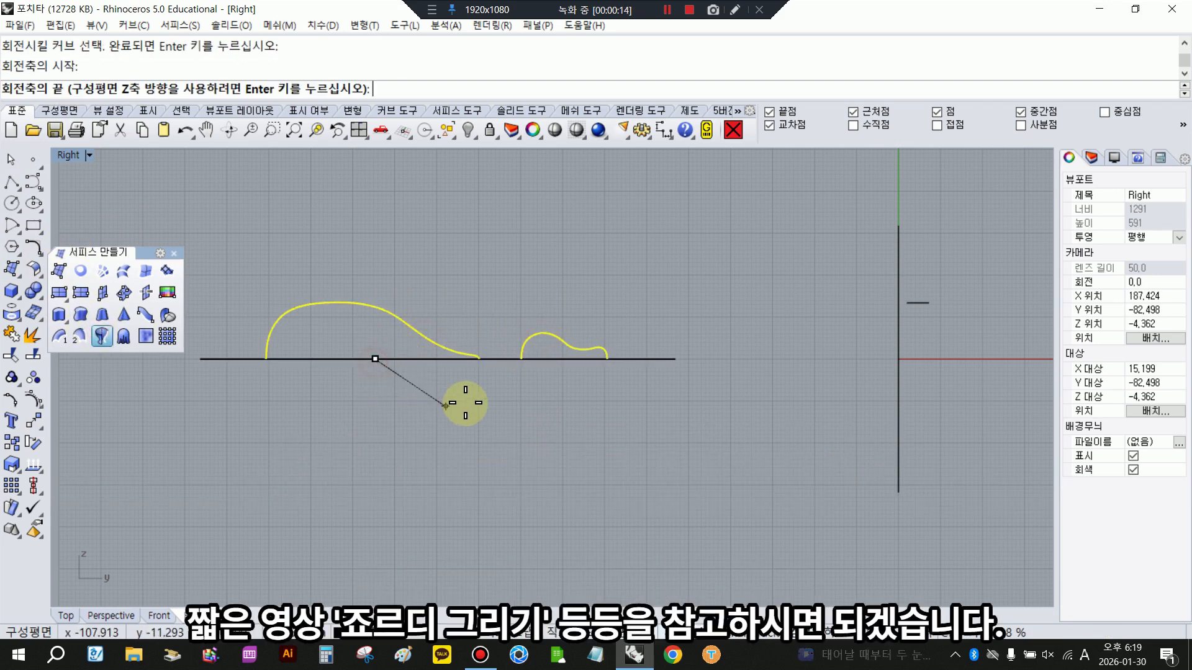
click(492, 360)
key(Return)
key(Return)
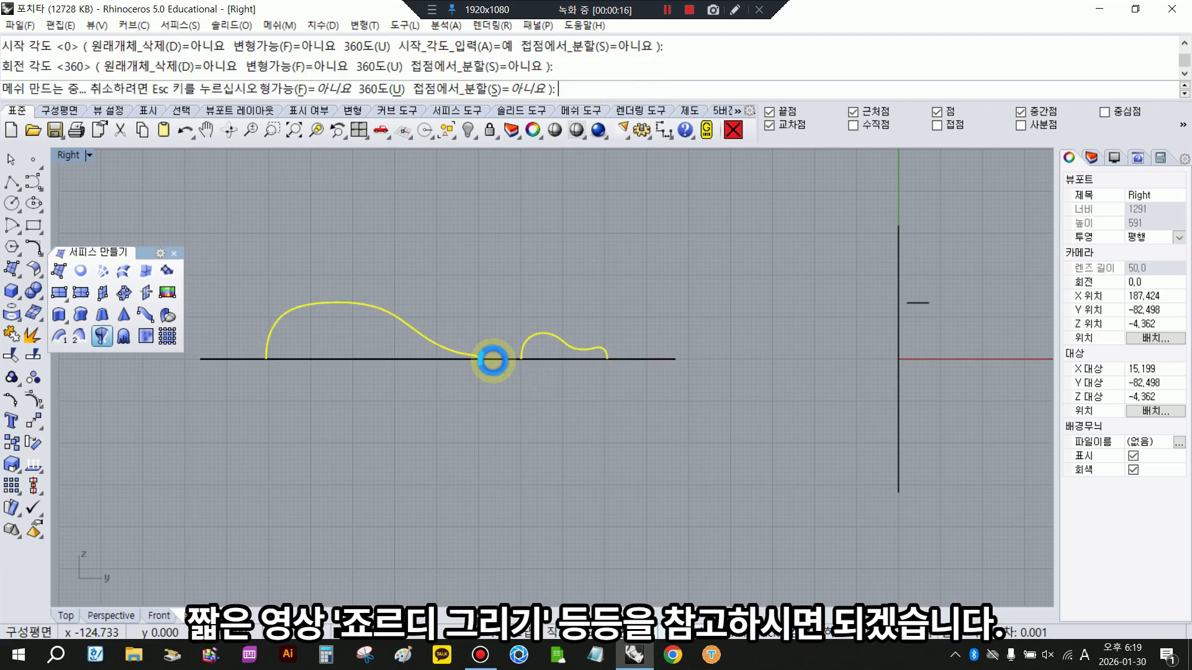
scroll(536, 437, down, 2)
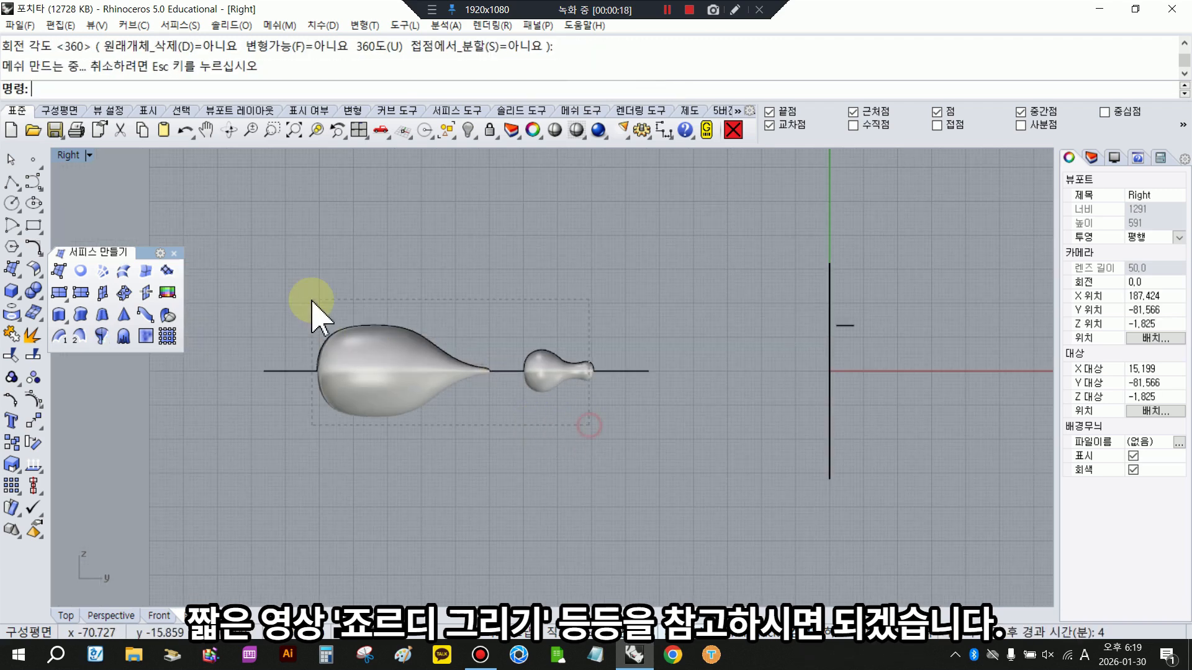
- Delete the two revolved surfaces with their curves, and draw a new horizontal axis line starting at the origin (0) toward negative Y
drag(312, 301, 313, 304)
key(Delete)
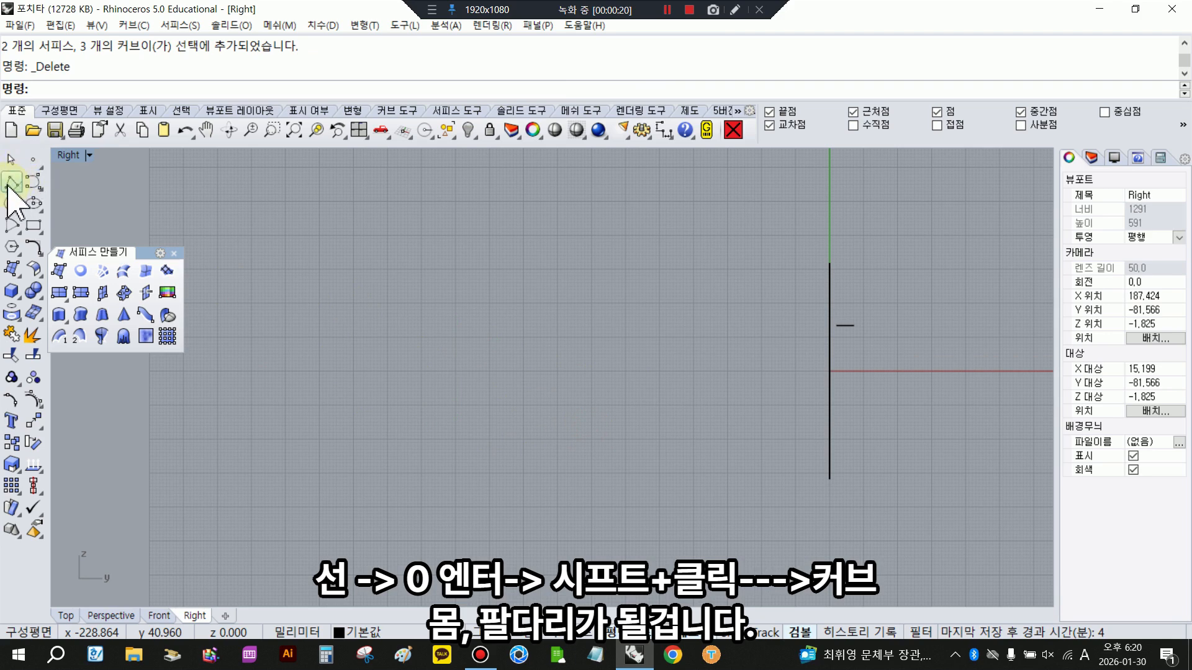
click(9, 187)
click(44, 186)
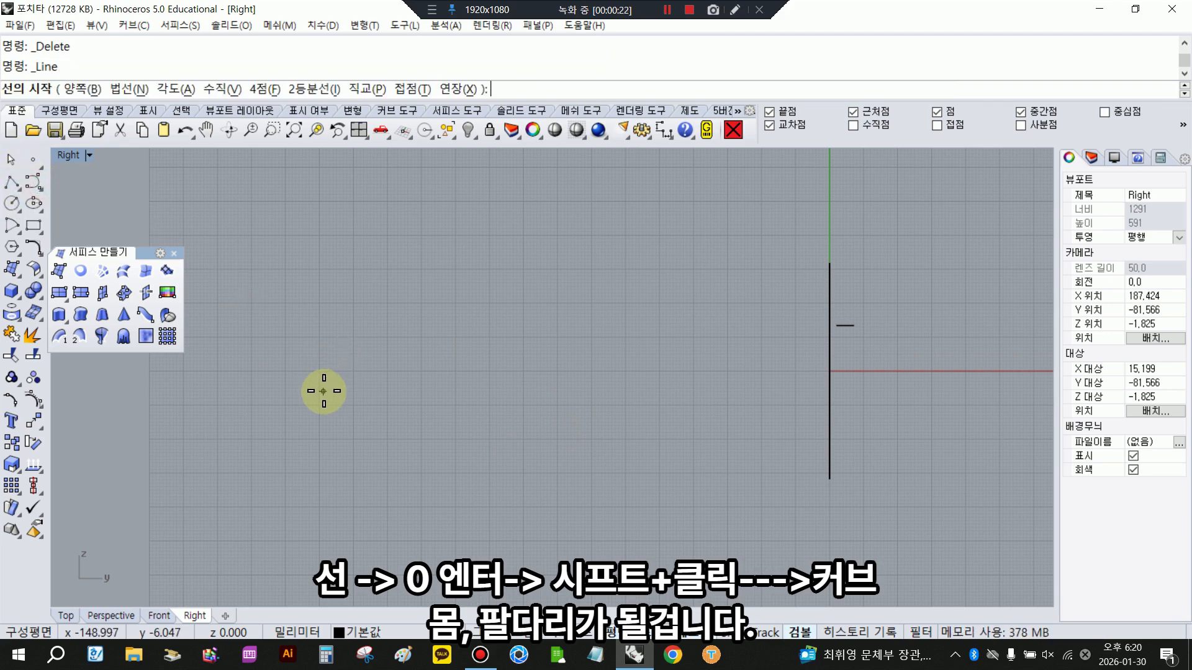
text(0)
key(Return)
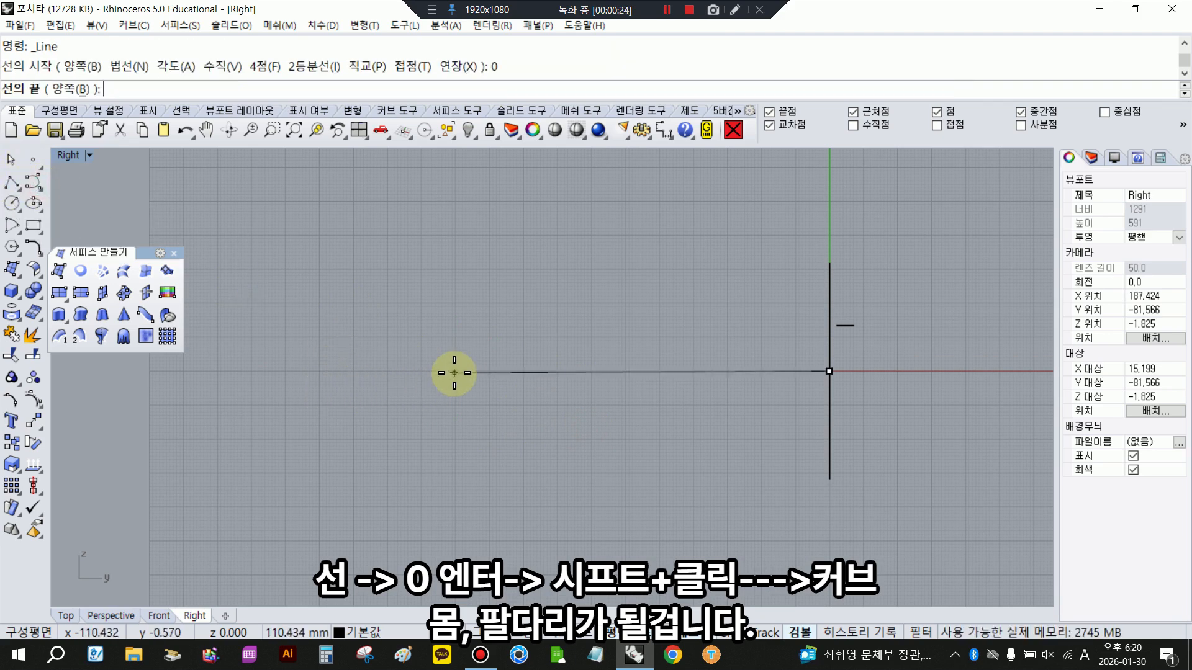
click(300, 356)
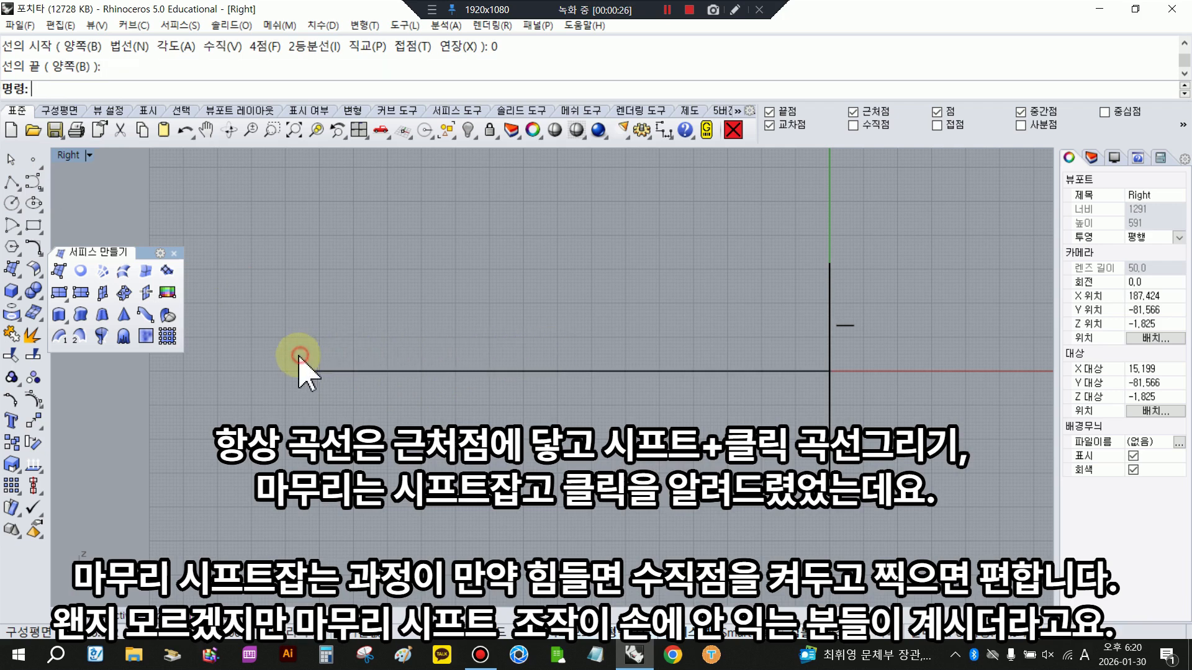
- Draw the large body profile as a degree-3 curve above the axis line, tapering toward the origin and ending perpendicular to the line
click(13, 181)
click(401, 370)
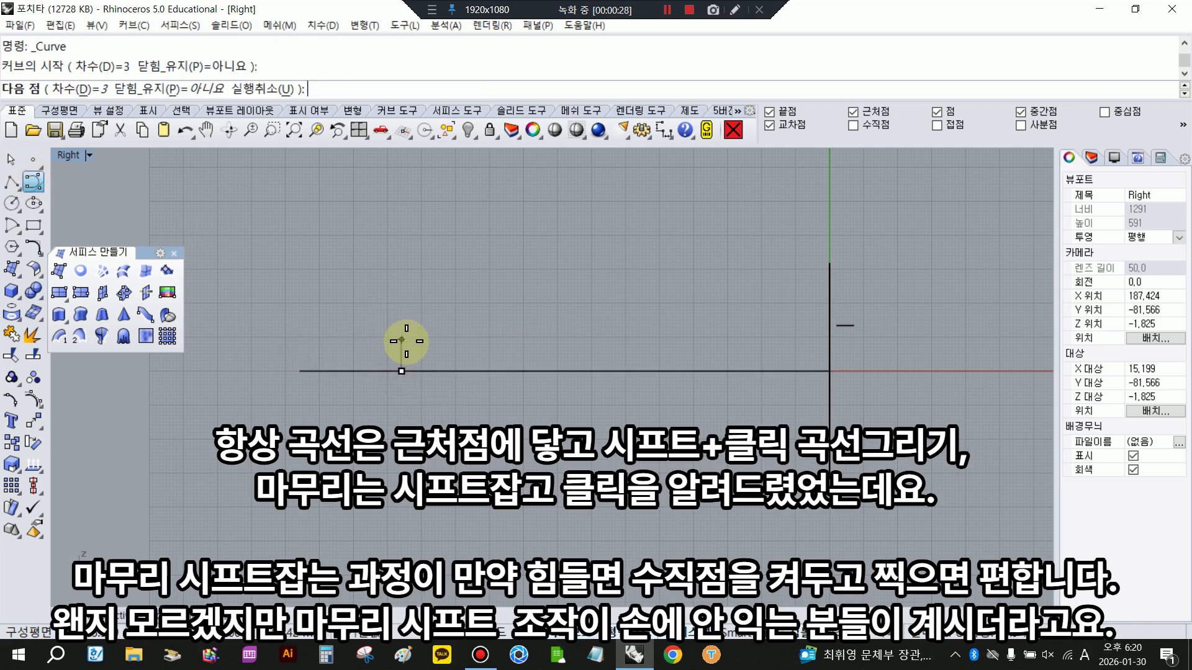
scroll(400, 354, up, 2)
click(399, 354)
click(406, 326)
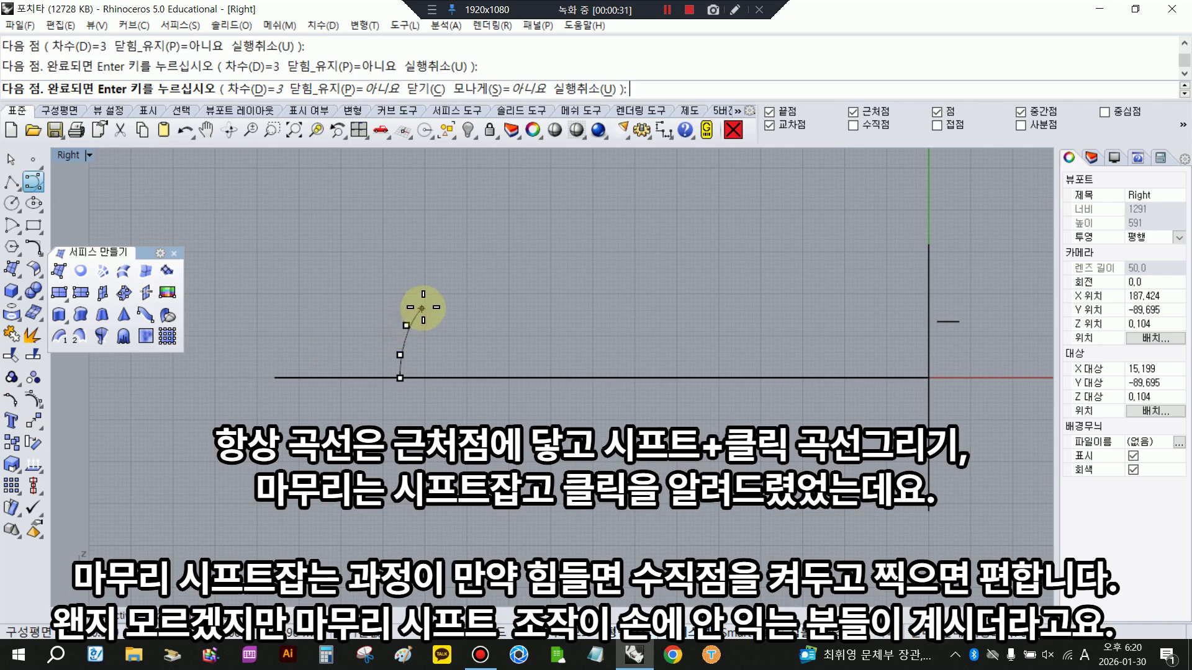
click(424, 306)
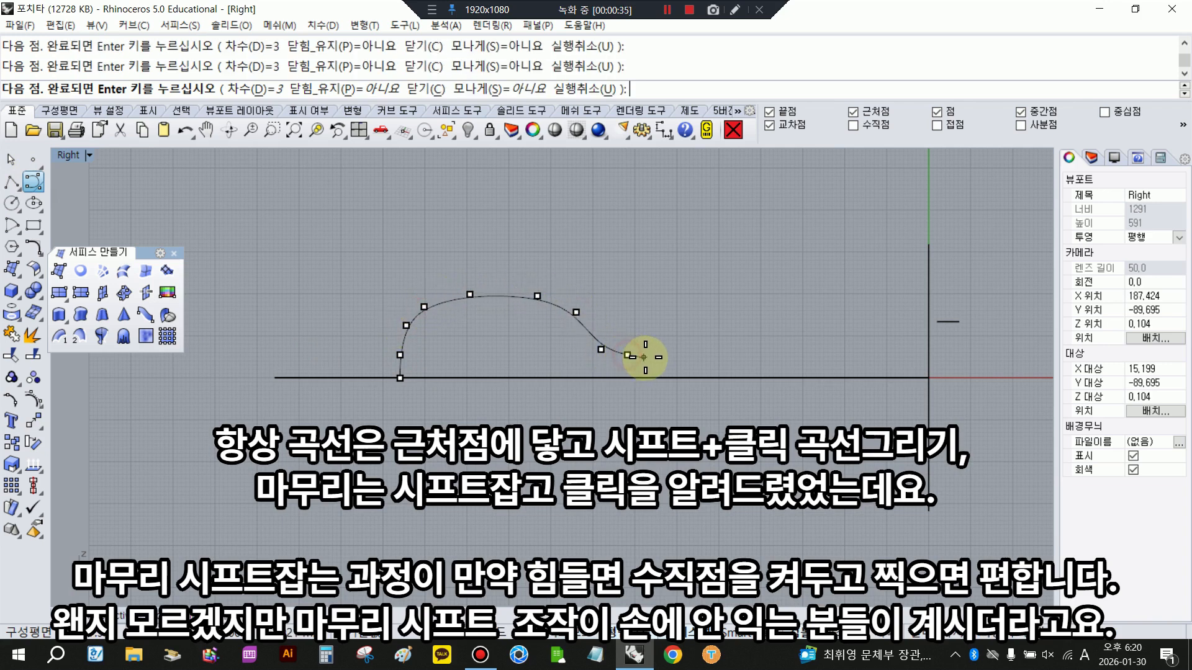
scroll(662, 366, up, 2)
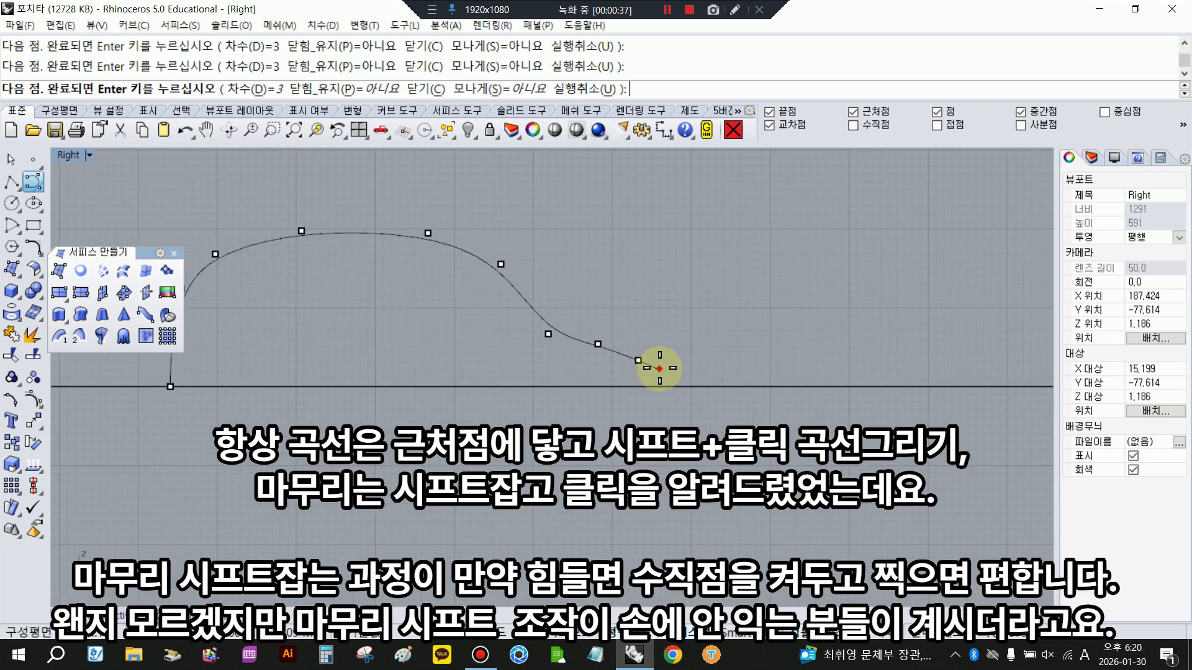
click(662, 368)
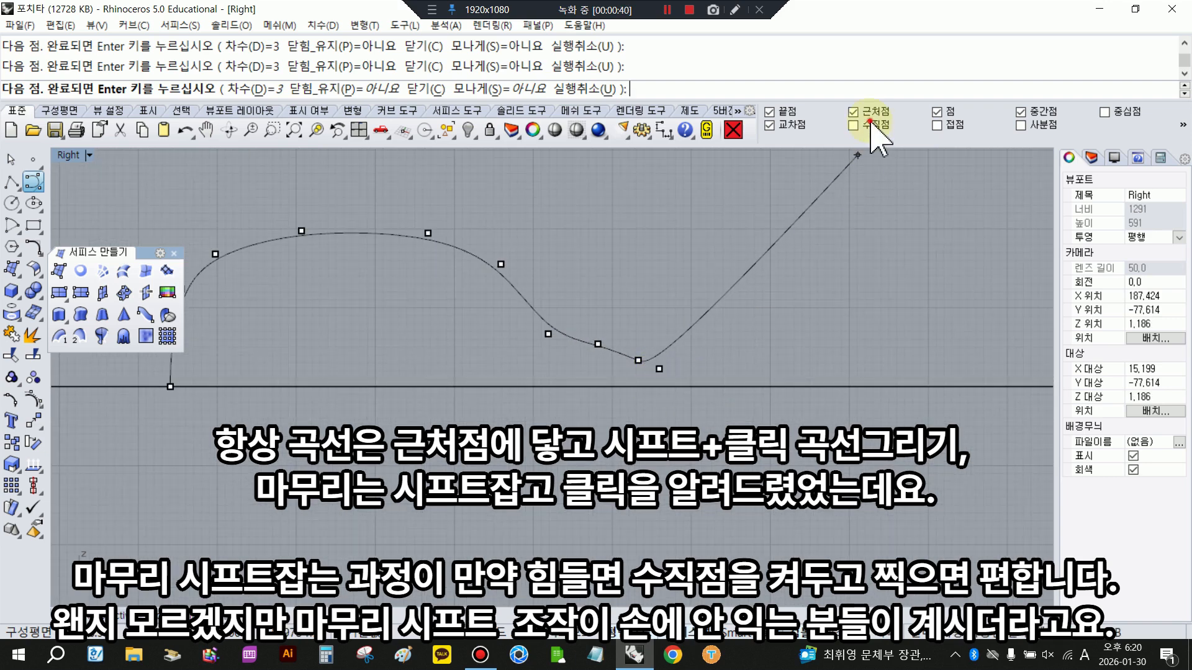
click(660, 388)
key(Return)
scroll(554, 388, down, 2)
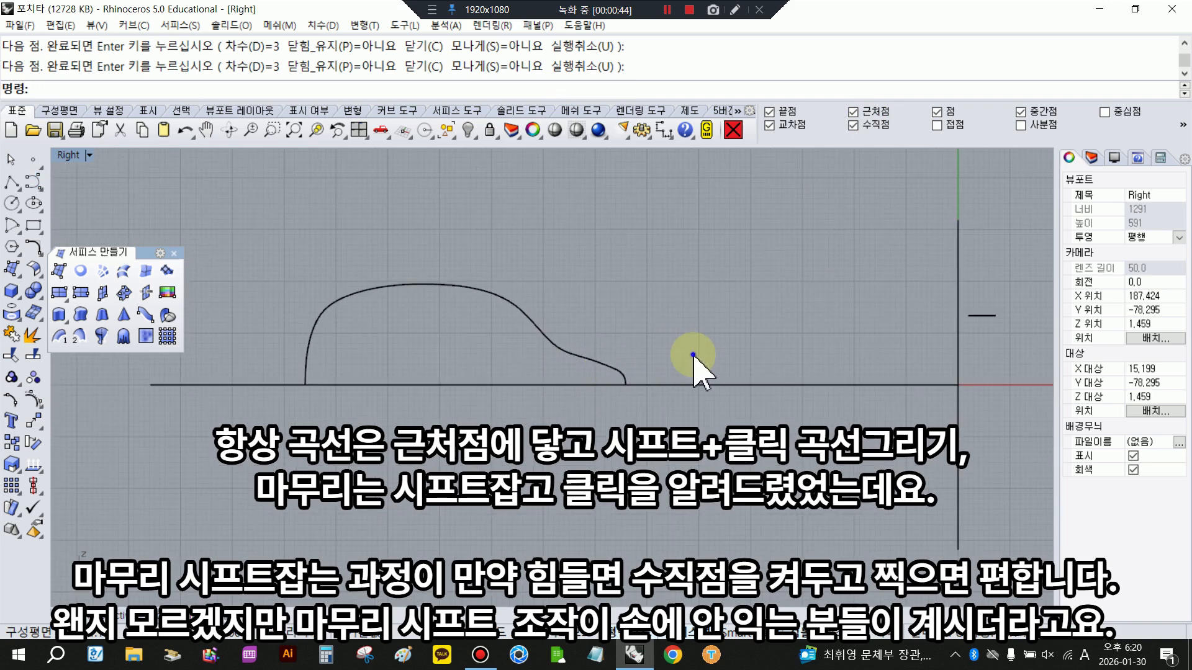
- Draw a smaller limb profile curve between the body profile and the origin, with a rounded bulge and narrow foot ending on the axis line
key(Return)
click(659, 386)
click(659, 364)
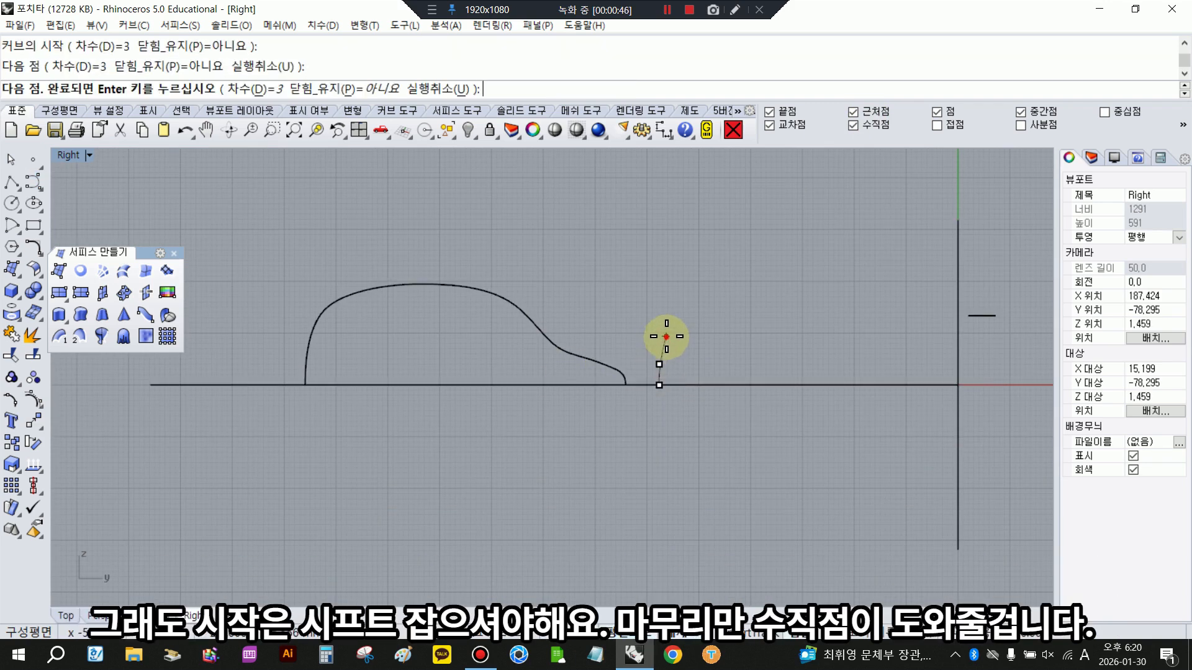
click(666, 336)
click(690, 324)
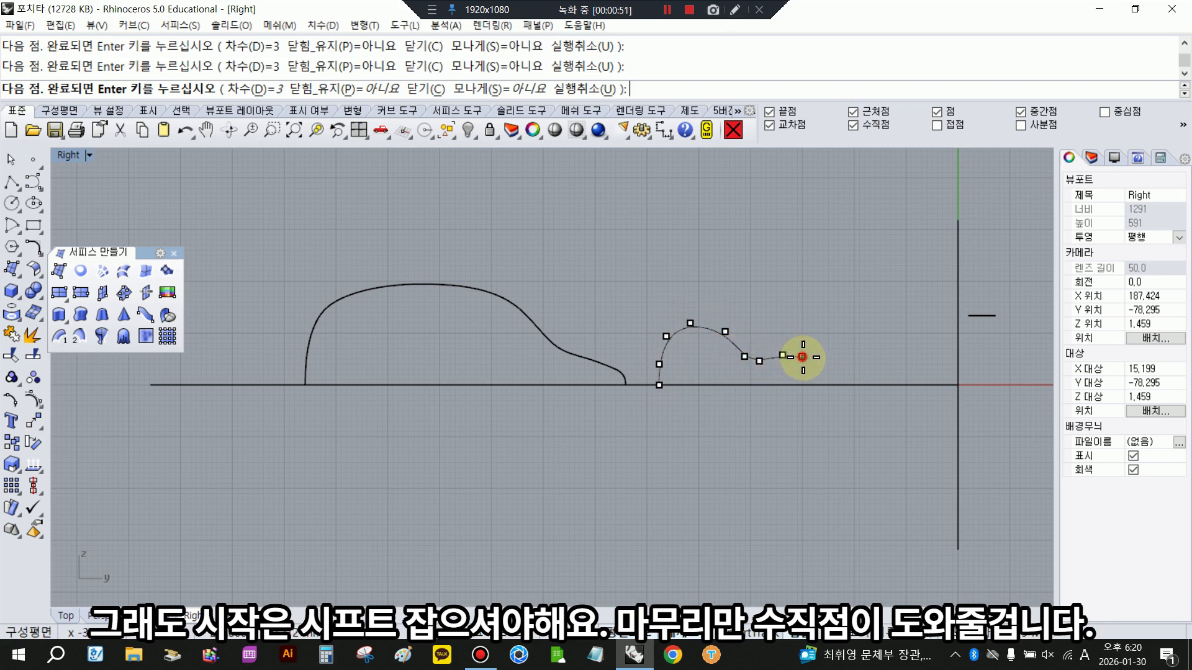
click(805, 382)
right_click(805, 383)
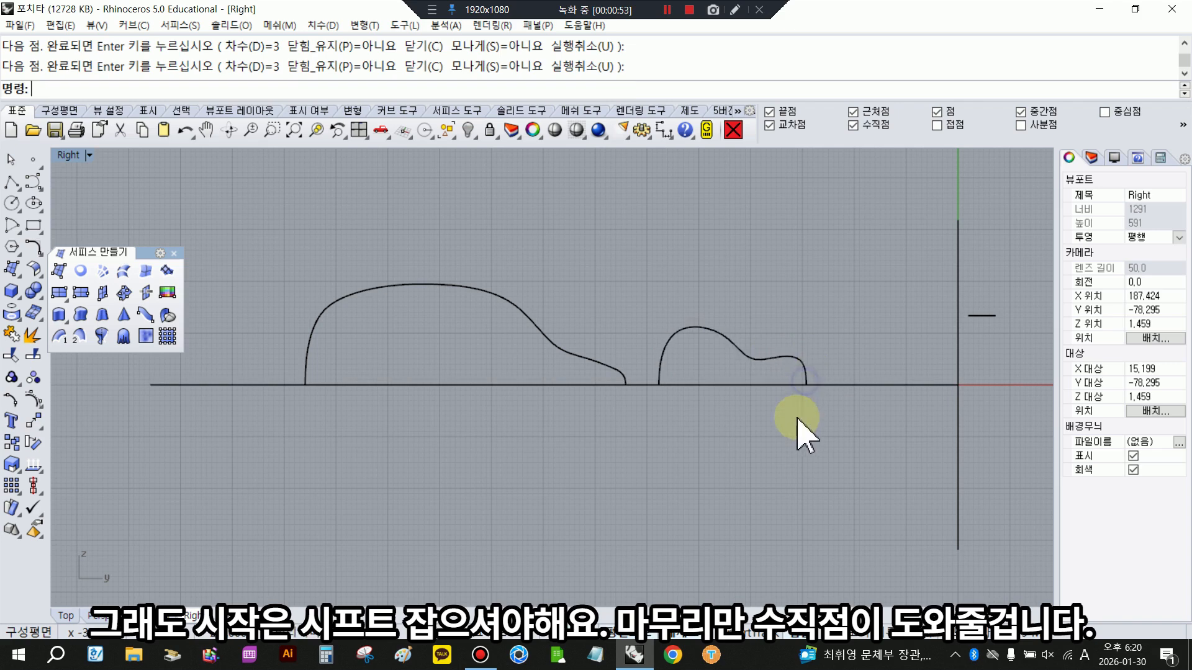
- Show the control points of the body profile and move the two shoulder points at its blunt end to round that corner
click(306, 335)
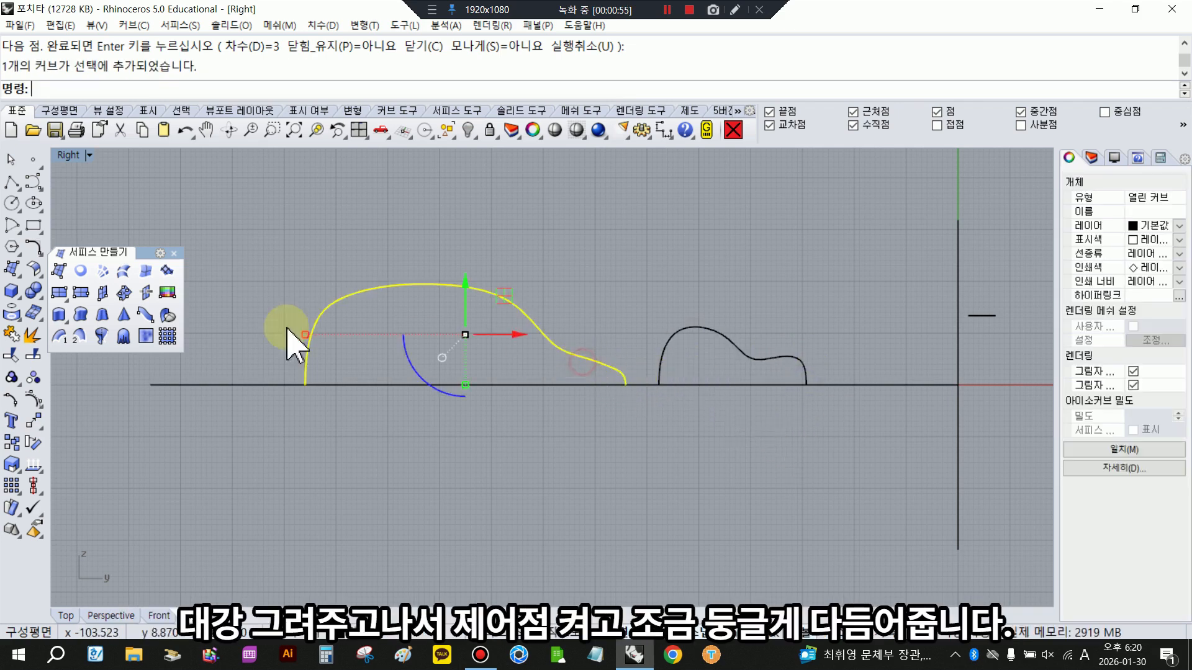
click(32, 400)
scroll(310, 339, up, 2)
scroll(310, 335, up, 3)
click(366, 253)
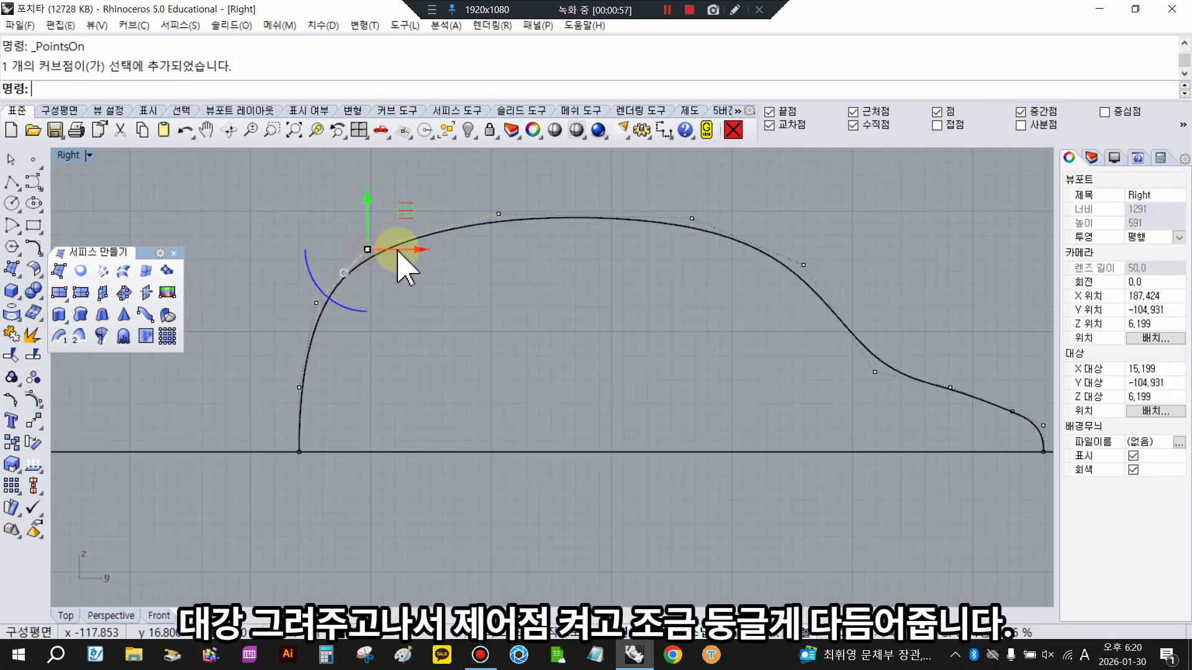
drag(399, 258, 429, 254)
click(316, 303)
drag(315, 262, 314, 272)
click(458, 341)
scroll(416, 338, down, 2)
- Move the two uppermost control points of the body profile horizontally toward each other to round the crest
click(639, 242)
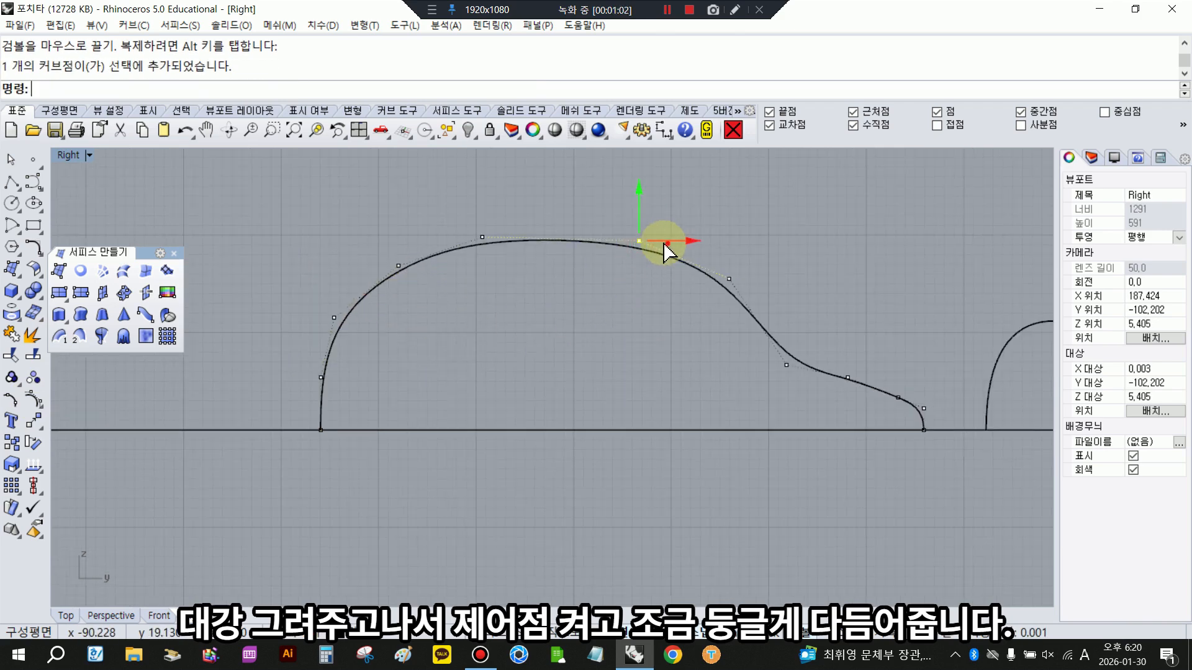
drag(664, 242, 641, 242)
click(482, 238)
drag(503, 239, 525, 239)
click(607, 289)
scroll(549, 306, down, 2)
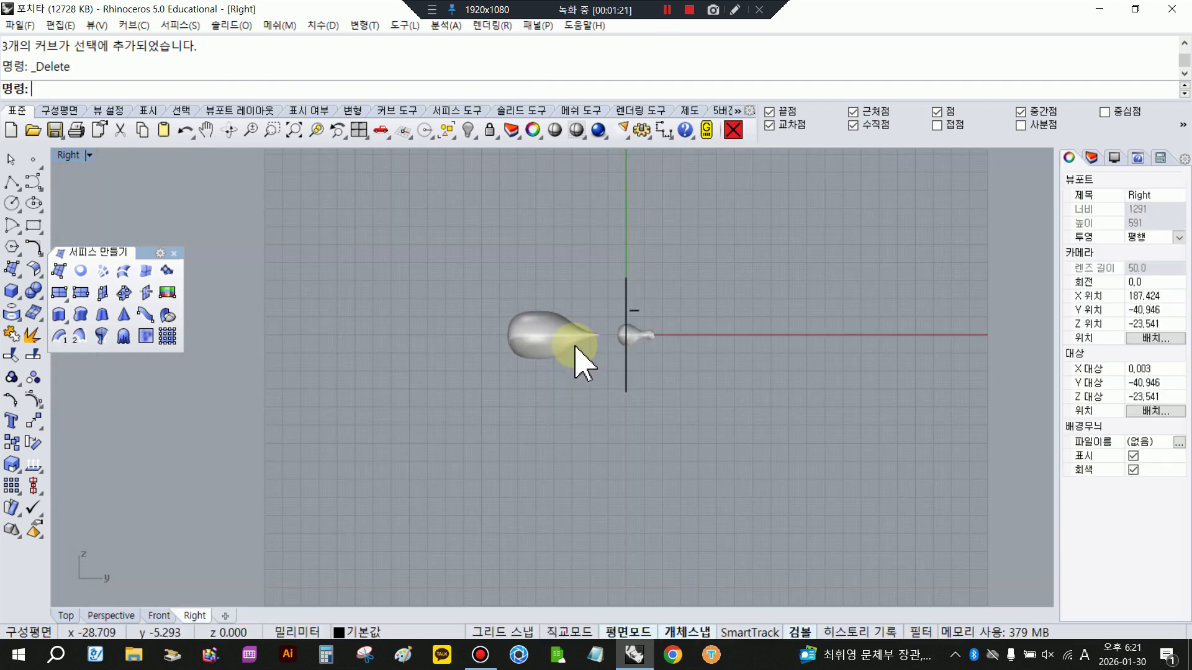
scroll(571, 353, up, 4)
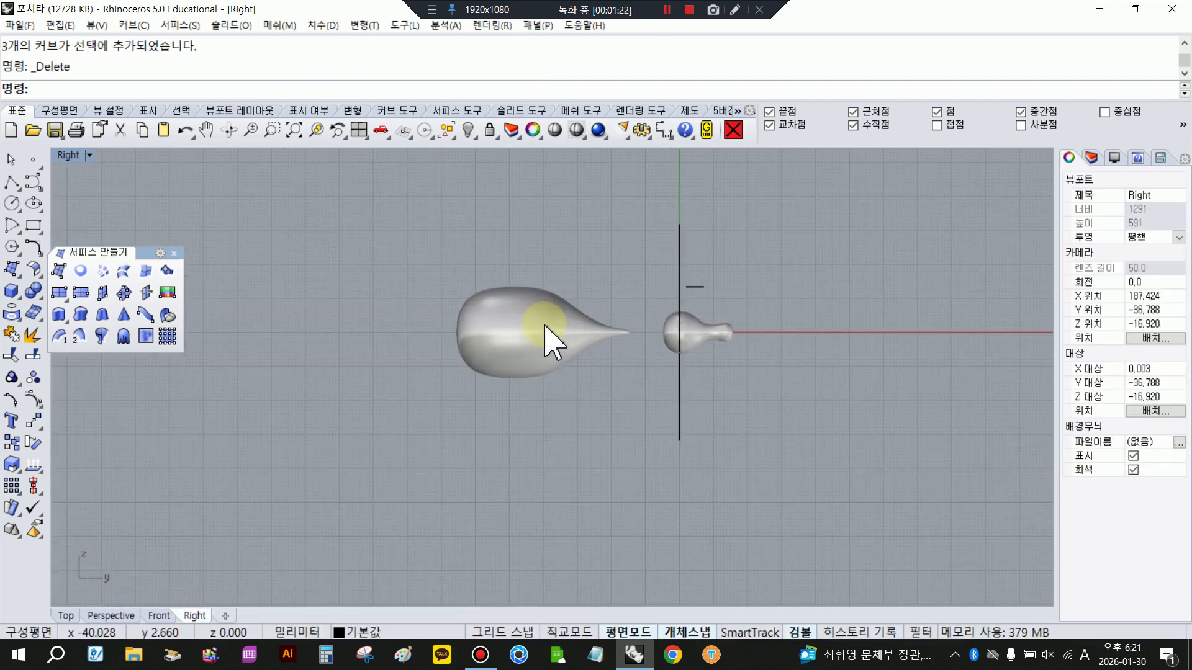
- Rotate the small limb surface by -90 degrees and move it horizontally past the body's blunt end
click(727, 343)
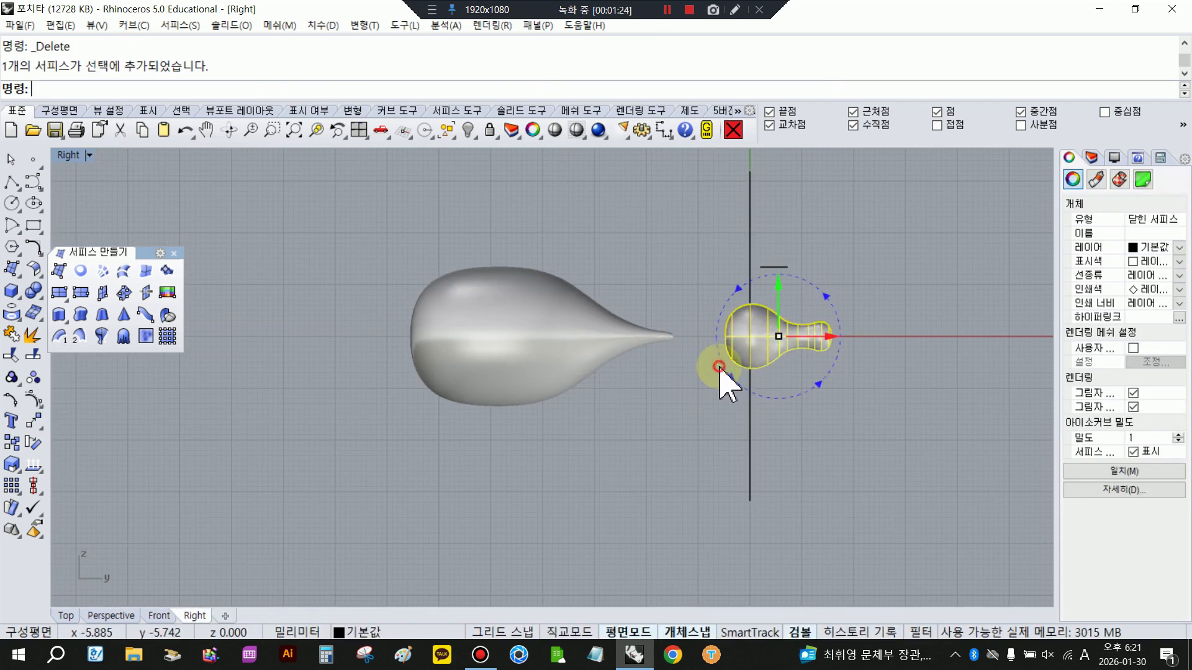
click(718, 366)
text(-90)
key(Return)
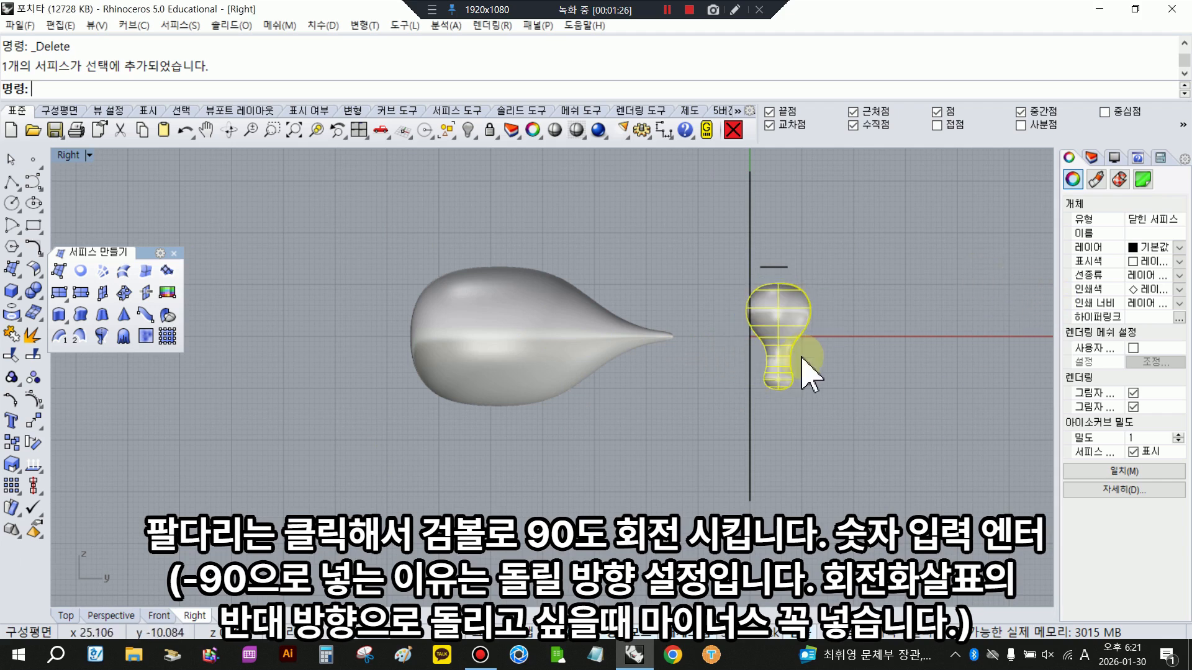
drag(775, 336, 291, 336)
click(500, 447)
scroll(479, 301, up, 3)
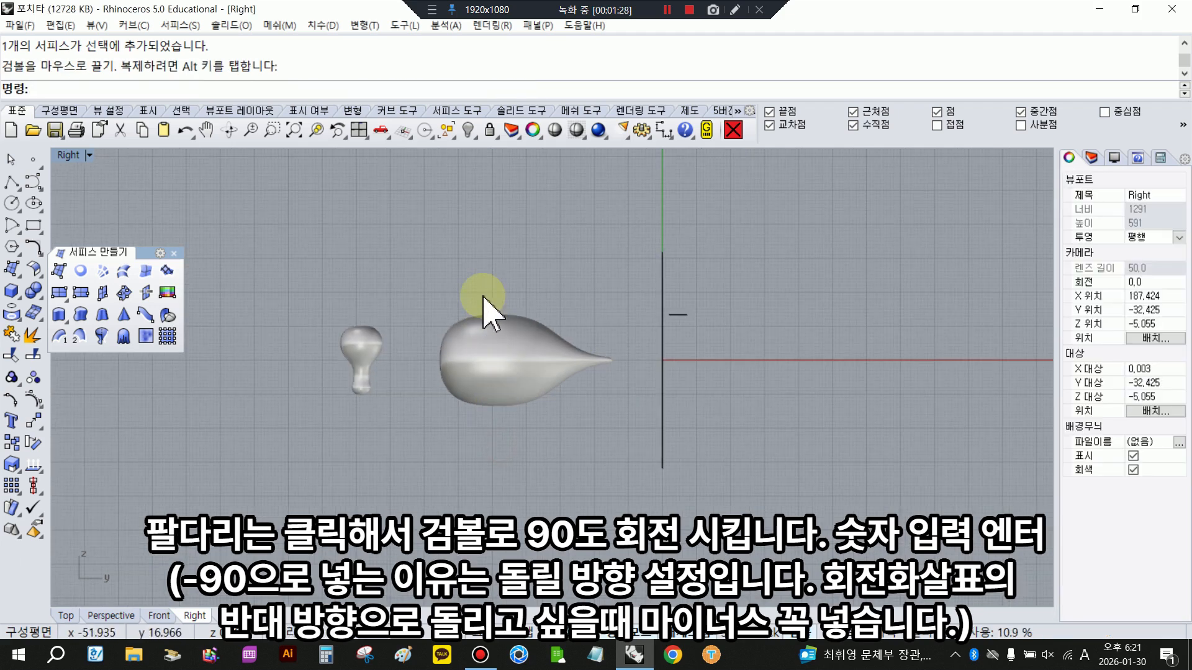
- Show the body surface's control points, set the Right view to wireframe display and switch to the four-view layout
click(478, 423)
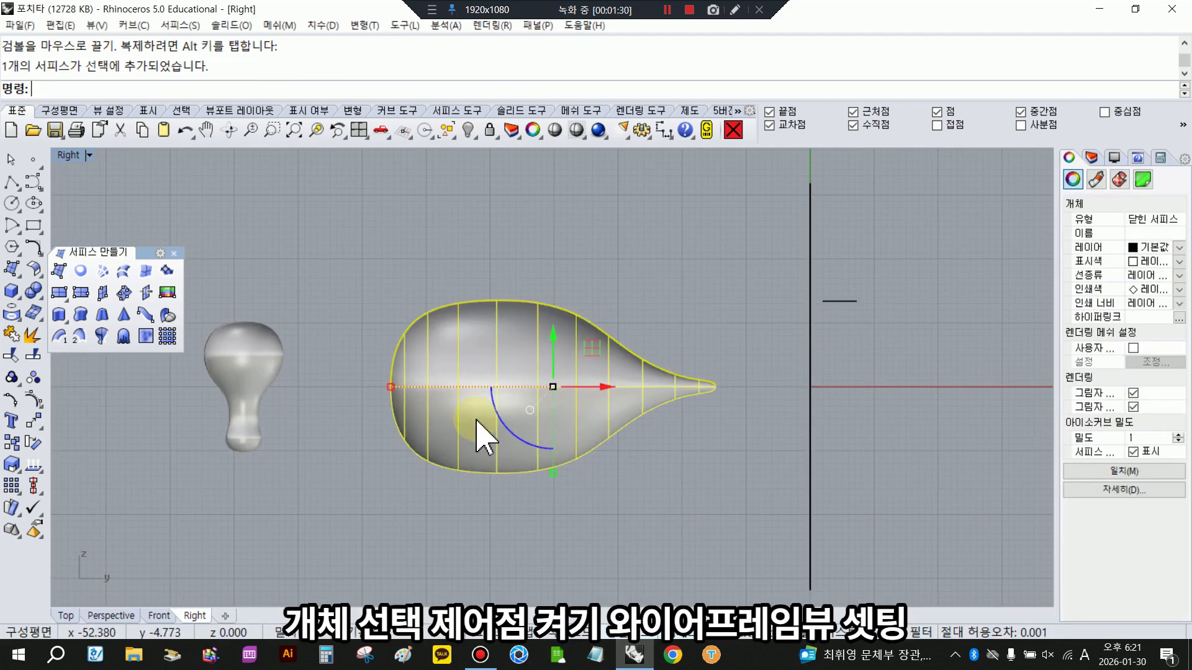
click(35, 400)
click(556, 130)
double_click(65, 154)
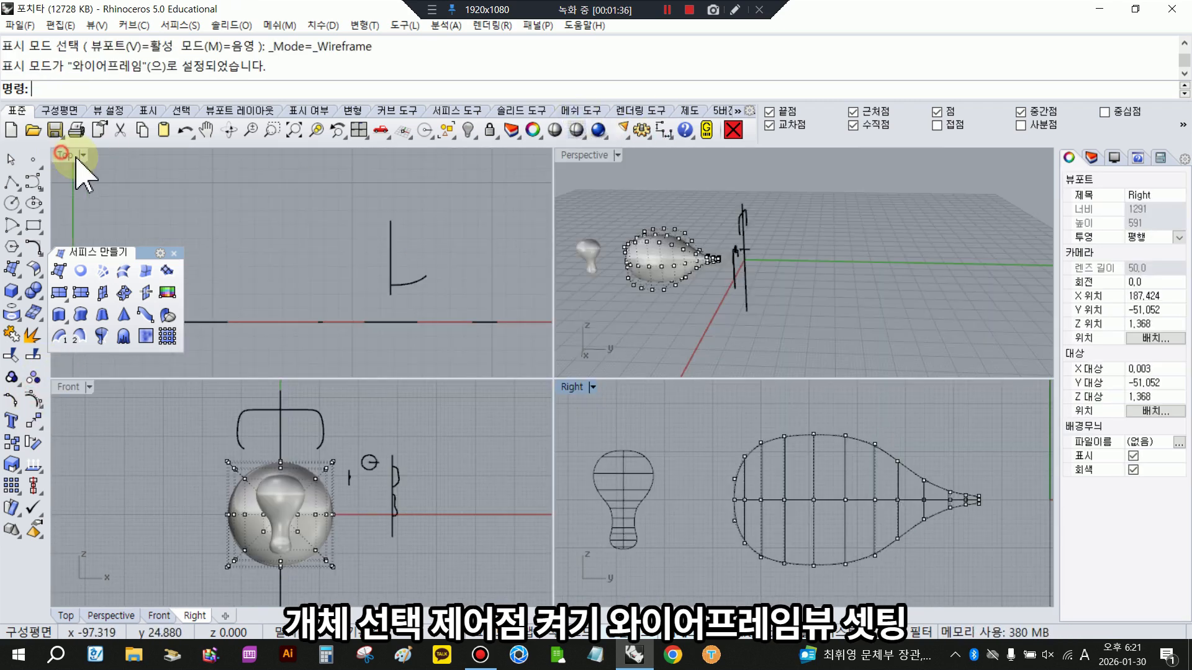
- Orbit and zoom the Perspective view onto the body and limb, widen that viewport, and frame the body in the Front and Right views
scroll(560, 252, down, 4)
scroll(513, 274, down, 12)
scroll(633, 250, up, 6)
right_drag(705, 260, 822, 278)
scroll(742, 295, down, 6)
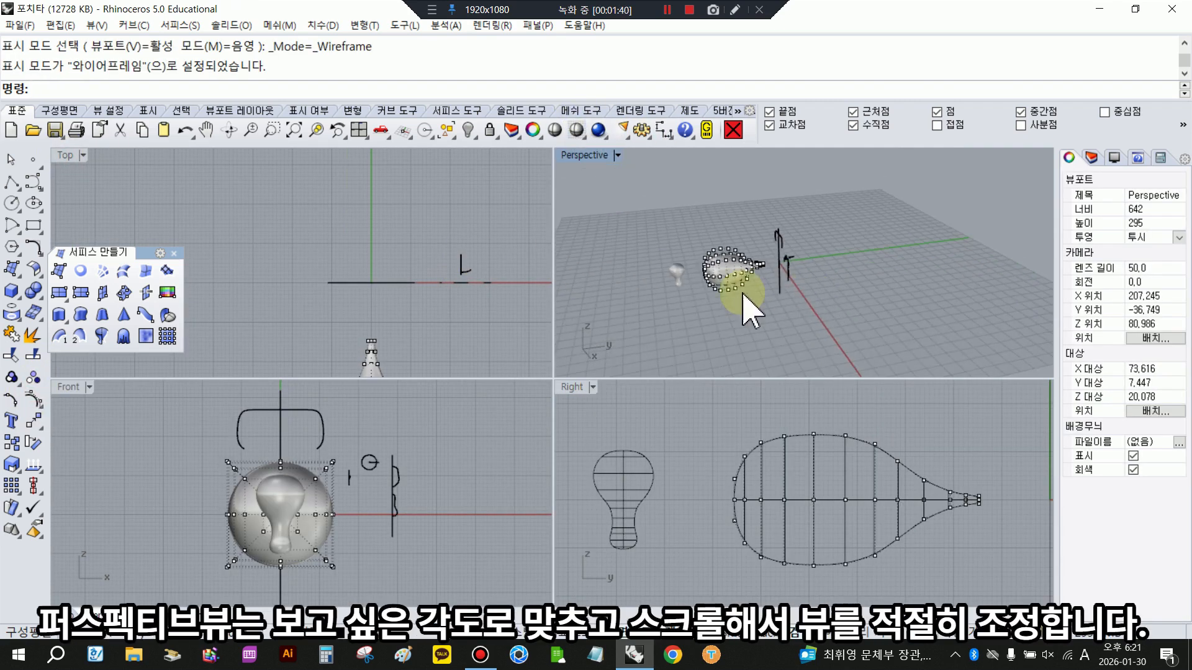
scroll(751, 298, up, 10)
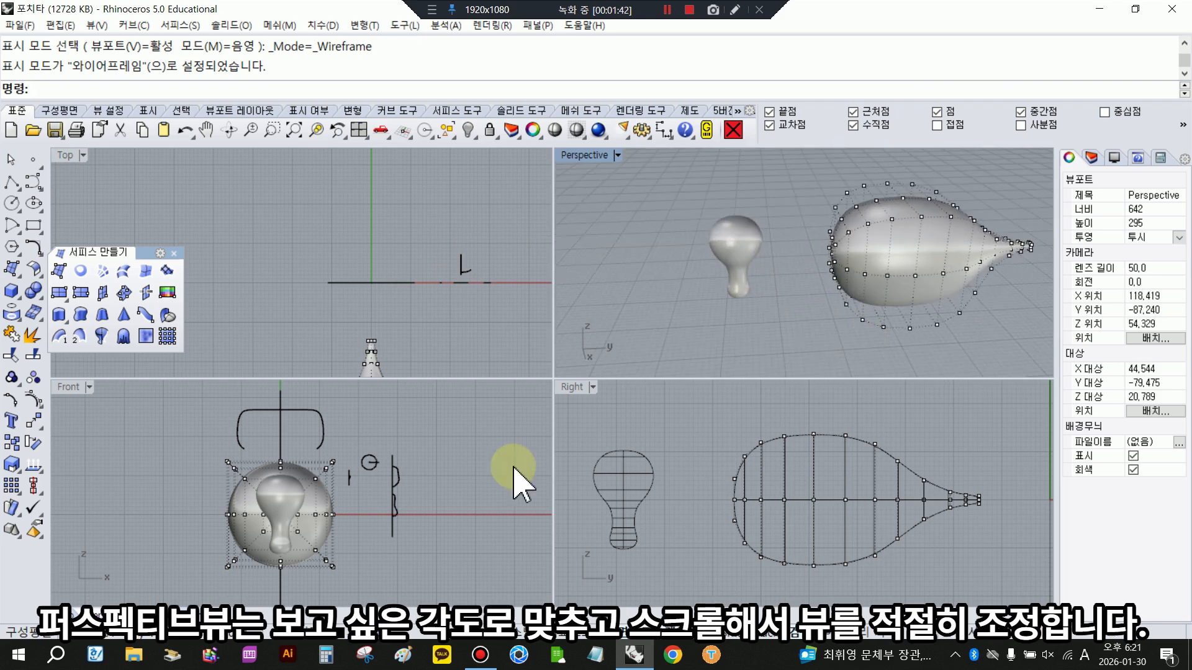
scroll(294, 537, up, 4)
scroll(714, 481, up, 2)
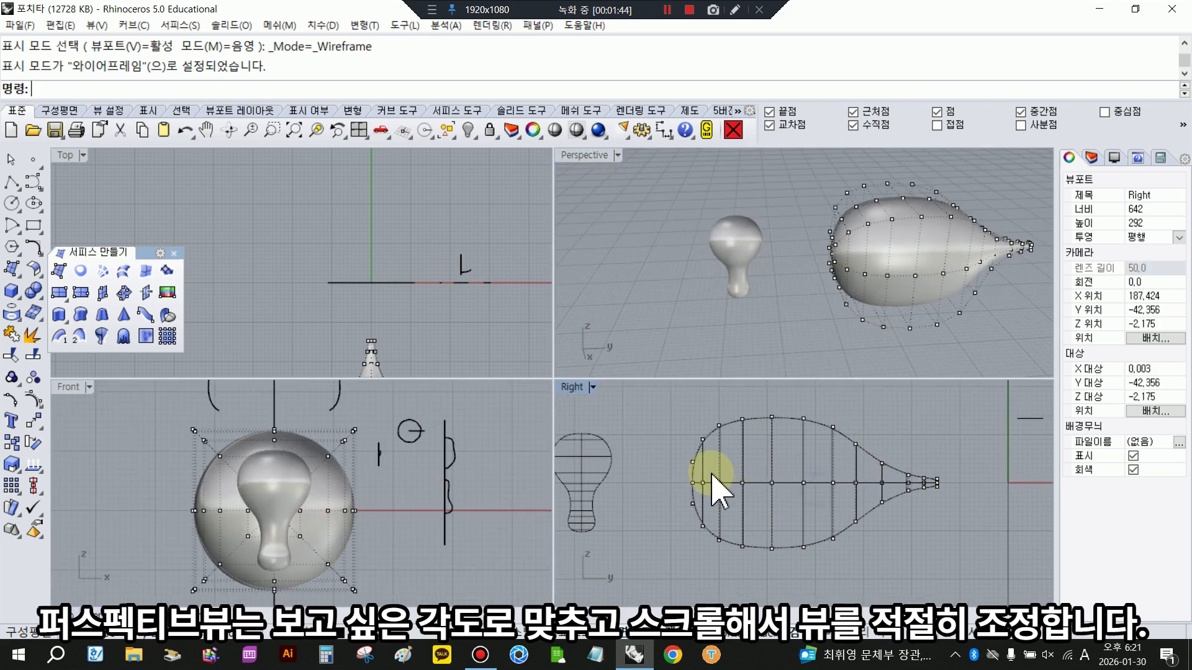
scroll(612, 239, down, 1)
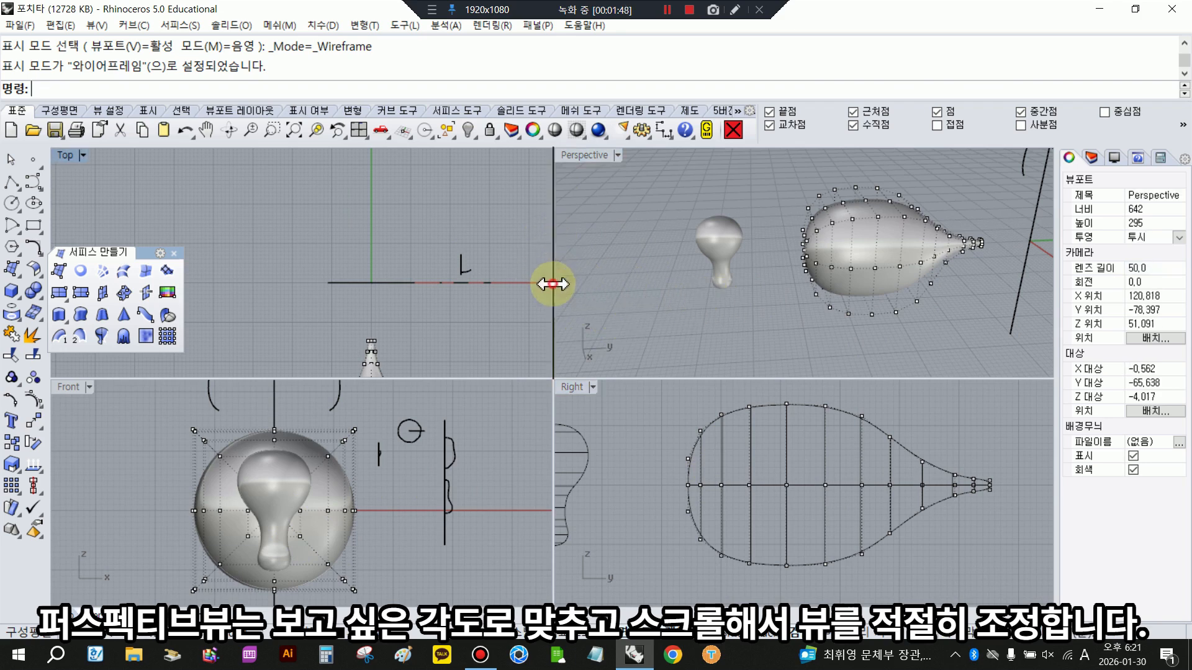
drag(552, 284, 406, 284)
scroll(899, 253, up, 3)
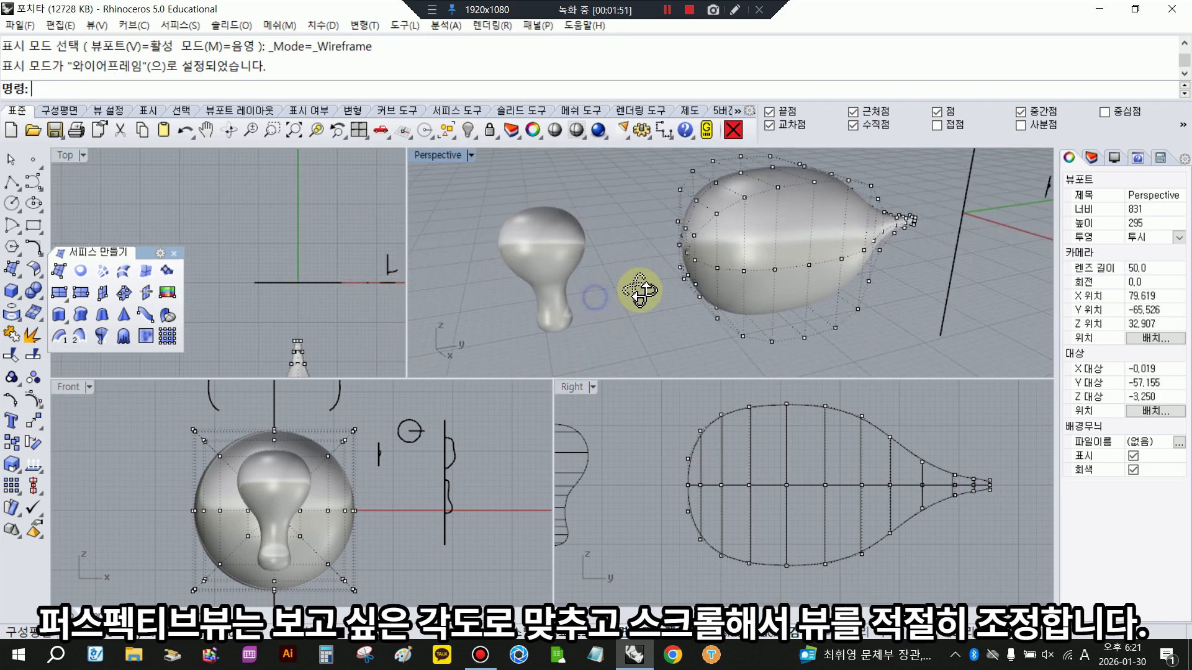
scroll(642, 293, down, 4)
scroll(791, 264, up, 4)
scroll(733, 461, up, 2)
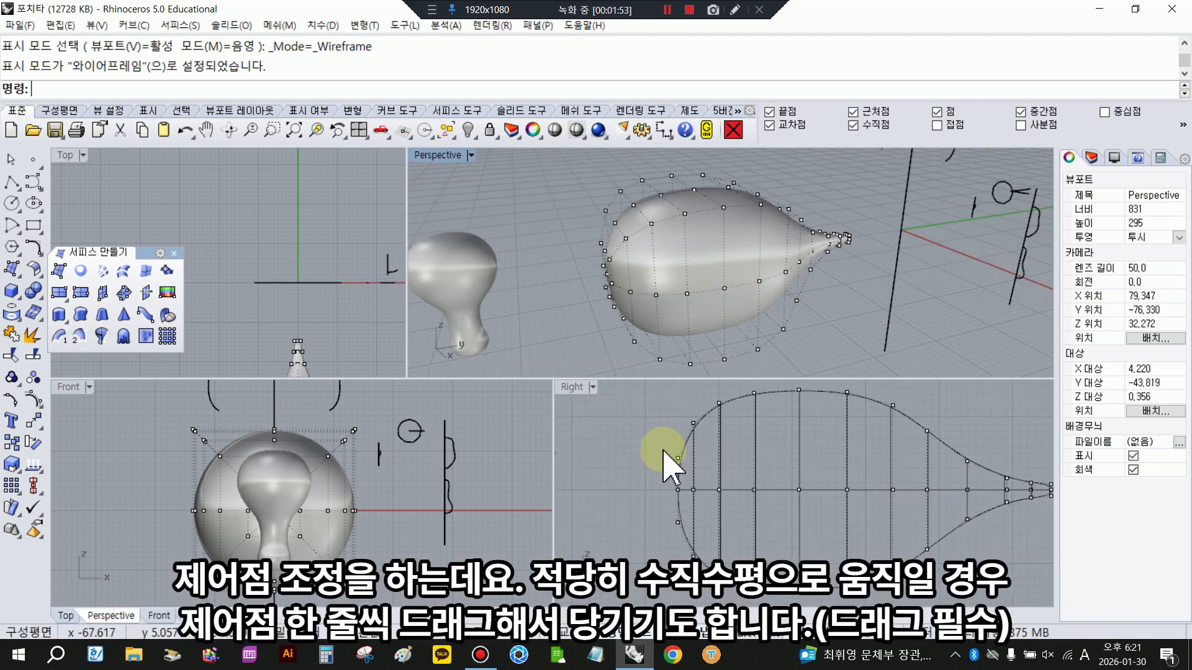
- Move the control points at the body's blunt end outward along its length, followed by the neighbouring row
drag(662, 458, 691, 550)
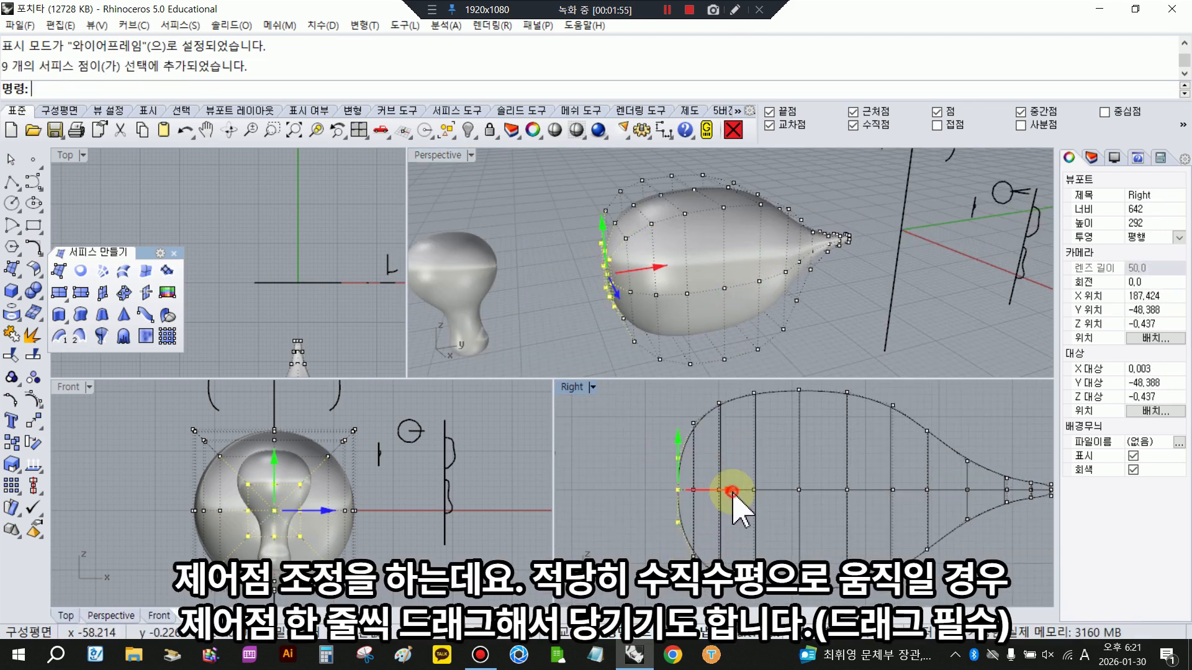
drag(733, 492, 705, 490)
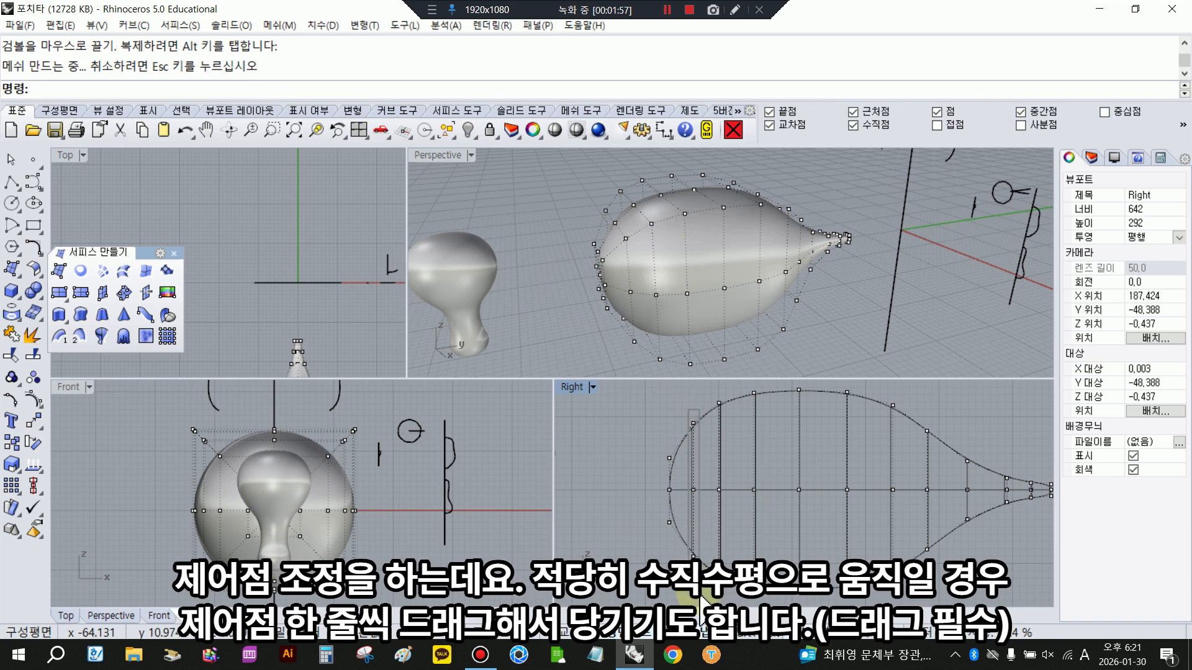
drag(700, 595, 699, 597)
drag(748, 491, 740, 491)
click(792, 531)
scroll(754, 511, down, 2)
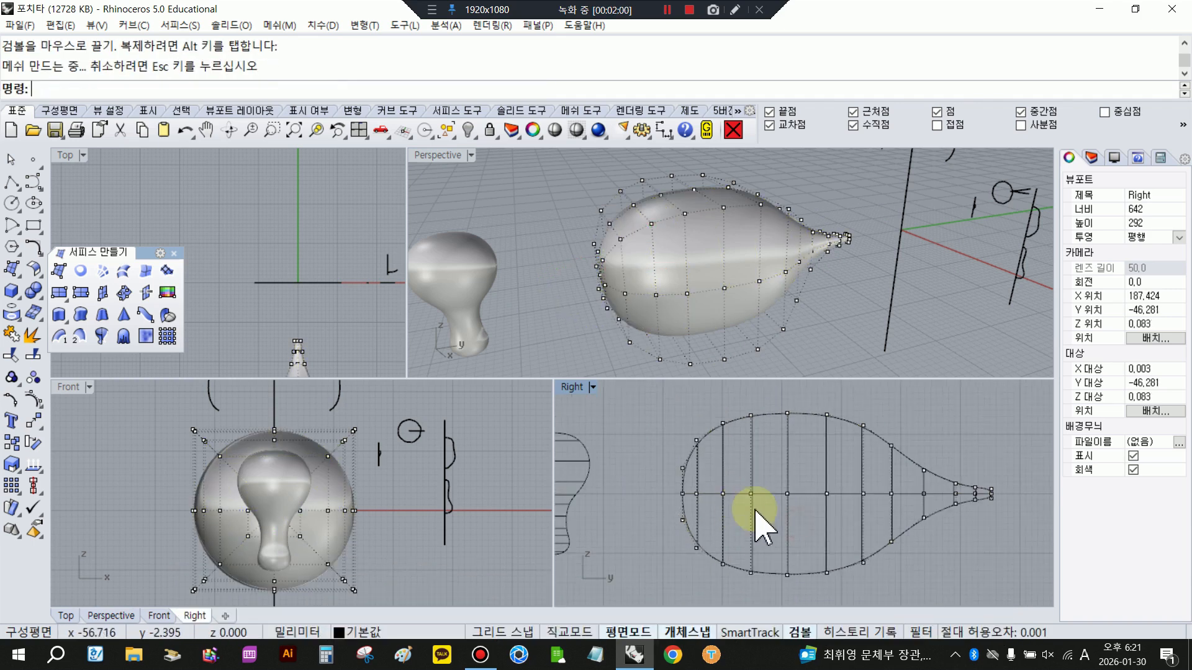
- Shift all control point rows of the body's blunt end slightly outward together to lengthen the head
right_drag(755, 510, 749, 510)
drag(644, 404, 727, 582)
drag(750, 493, 746, 493)
click(758, 459)
right_drag(625, 325, 594, 335)
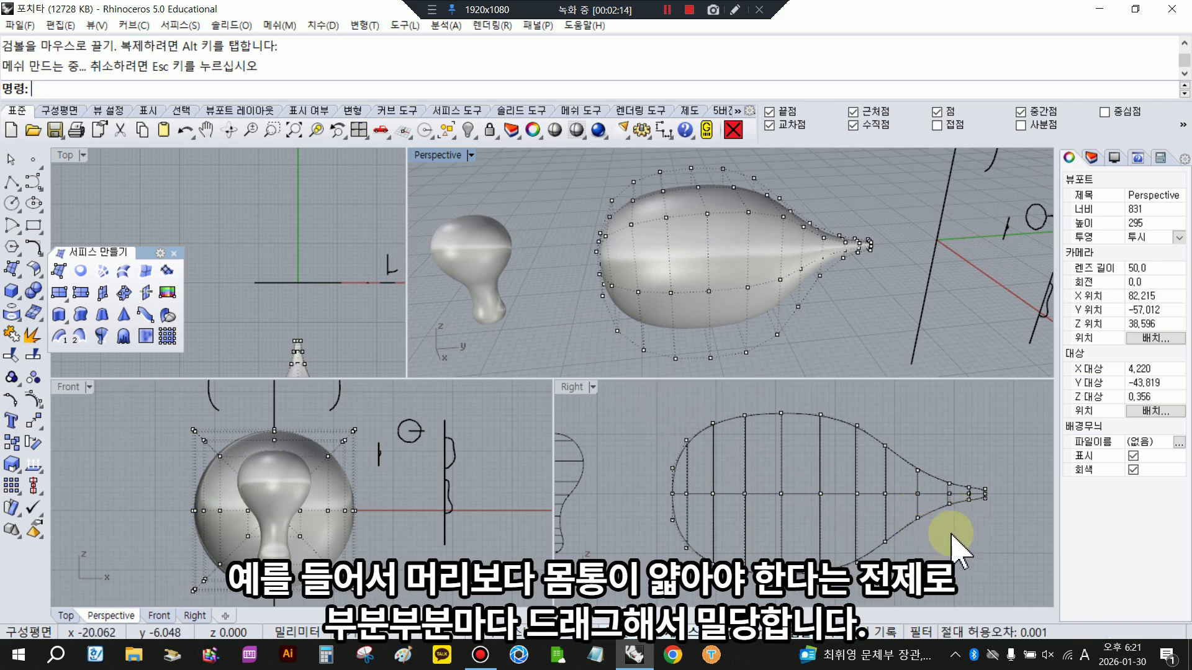
- Raise the underside control points of the body's middle rows slightly to thin the belly
drag(806, 534, 838, 584)
drag(821, 528, 874, 584)
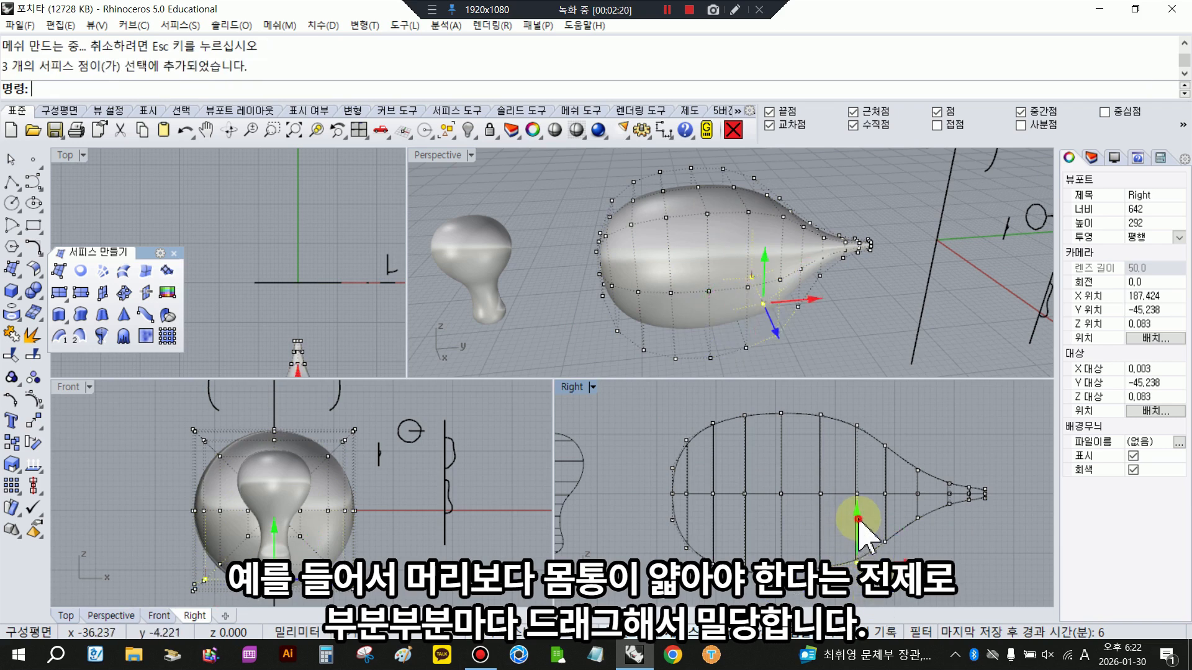
drag(859, 520, 858, 514)
click(949, 537)
drag(766, 546, 797, 587)
drag(781, 535, 782, 530)
click(968, 564)
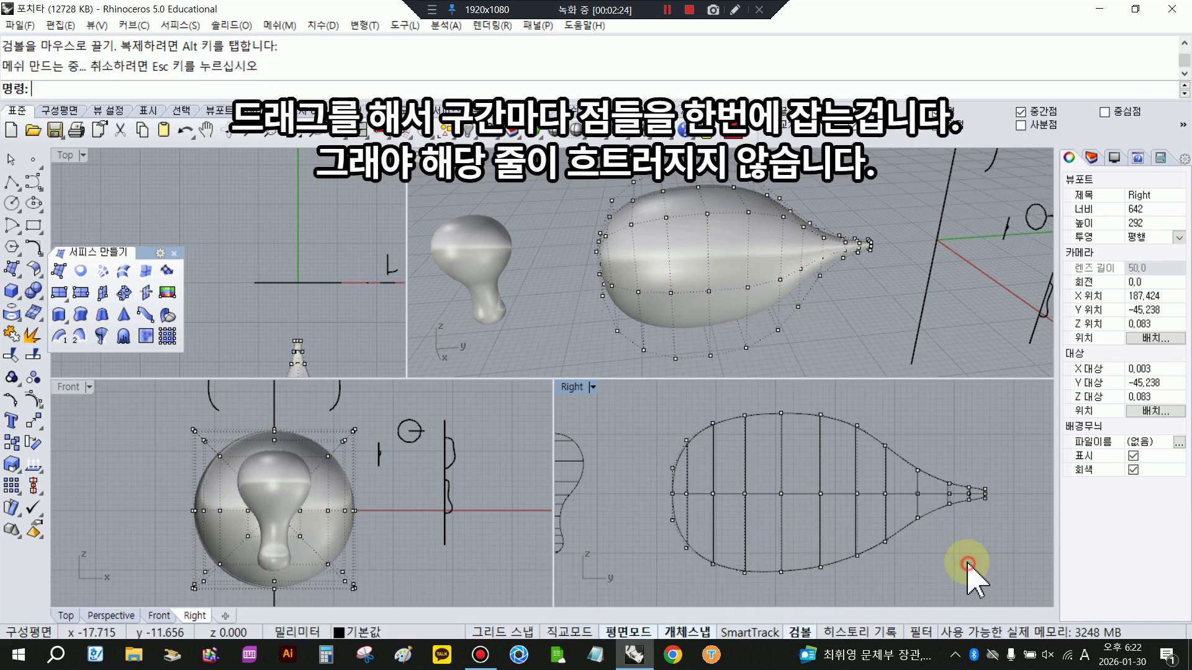
- Lower the upper control points where the body narrows toward the tail to slim the back
mouse_move(870, 420)
mouse_down()
mouse_move(900, 462)
mouse_move(886, 414)
mouse_move(871, 442)
mouse_up()
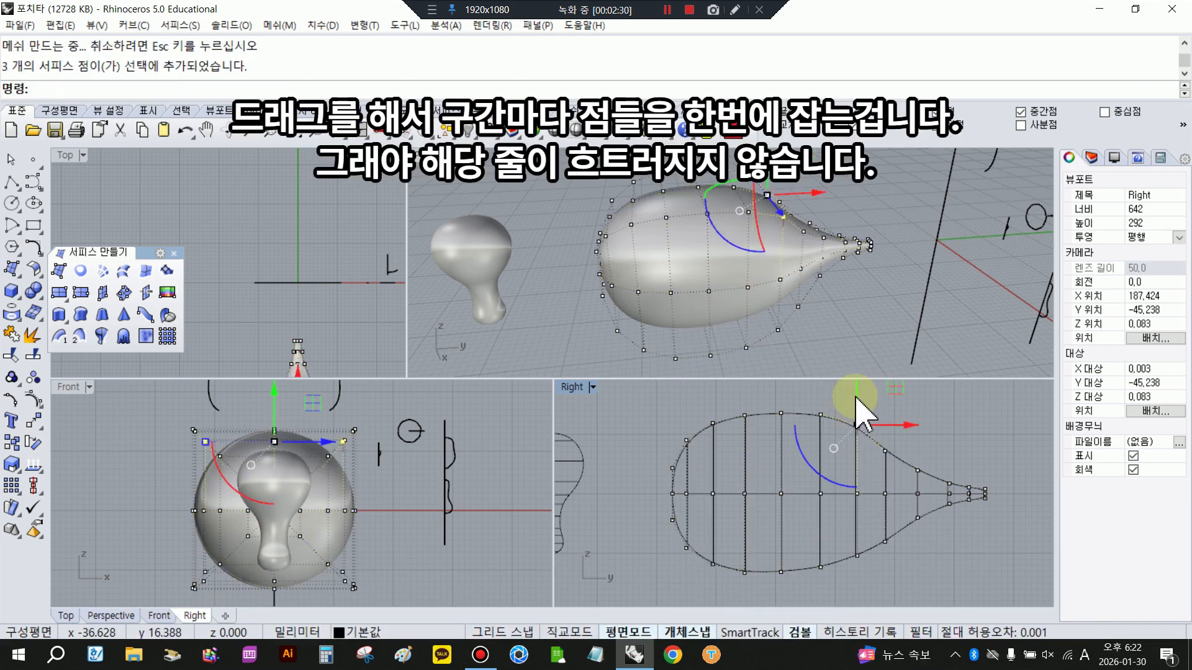
drag(855, 397, 872, 438)
right_drag(840, 403, 840, 433)
drag(838, 399, 838, 402)
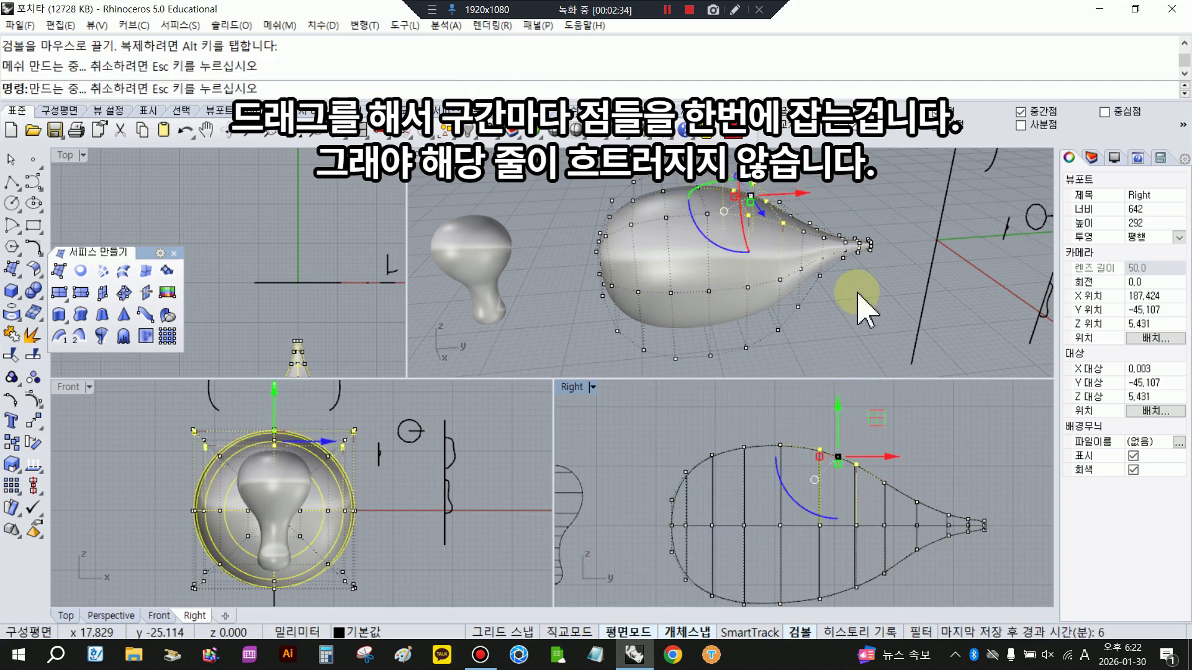
click(858, 294)
right_drag(860, 310, 827, 372)
scroll(780, 420, down, 2)
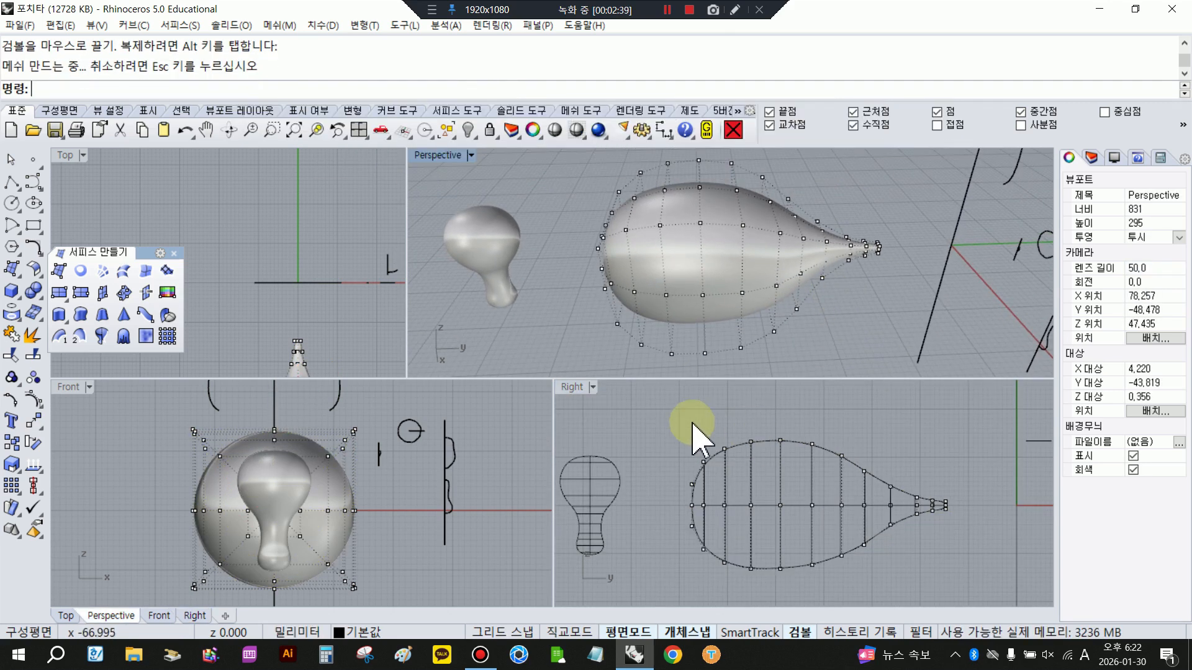
- Rotate the blunt half's control points upward about a point on the body's centerline and shift them slightly up and outward
drag(692, 428, 770, 614)
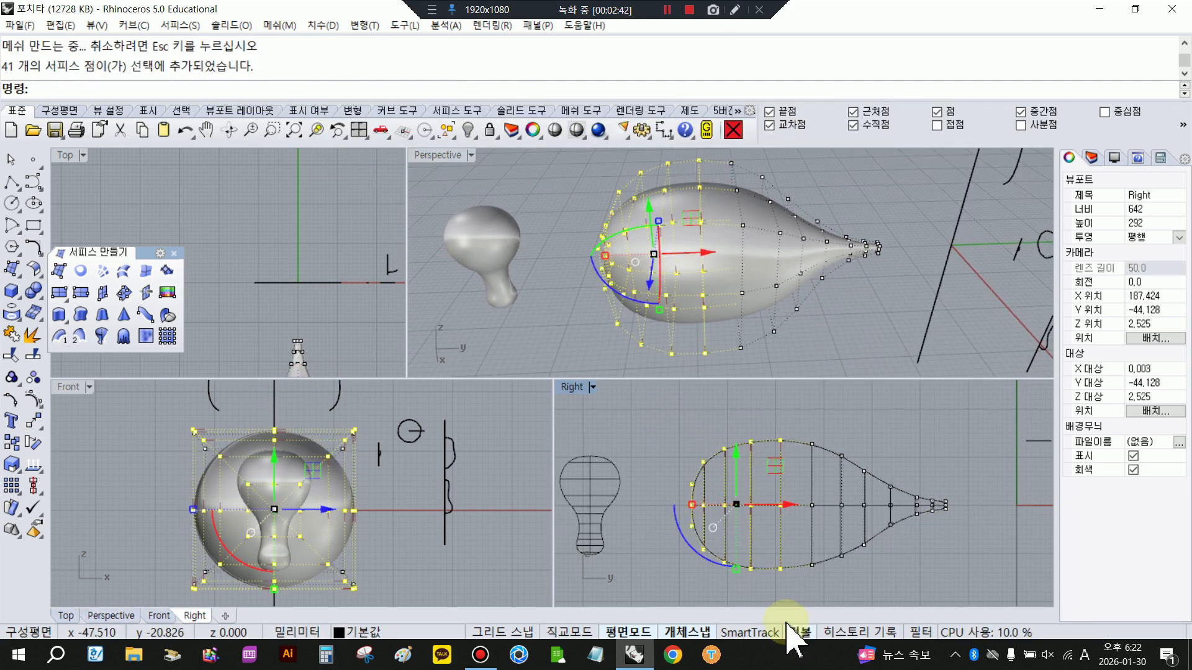
click(34, 443)
click(780, 506)
click(653, 558)
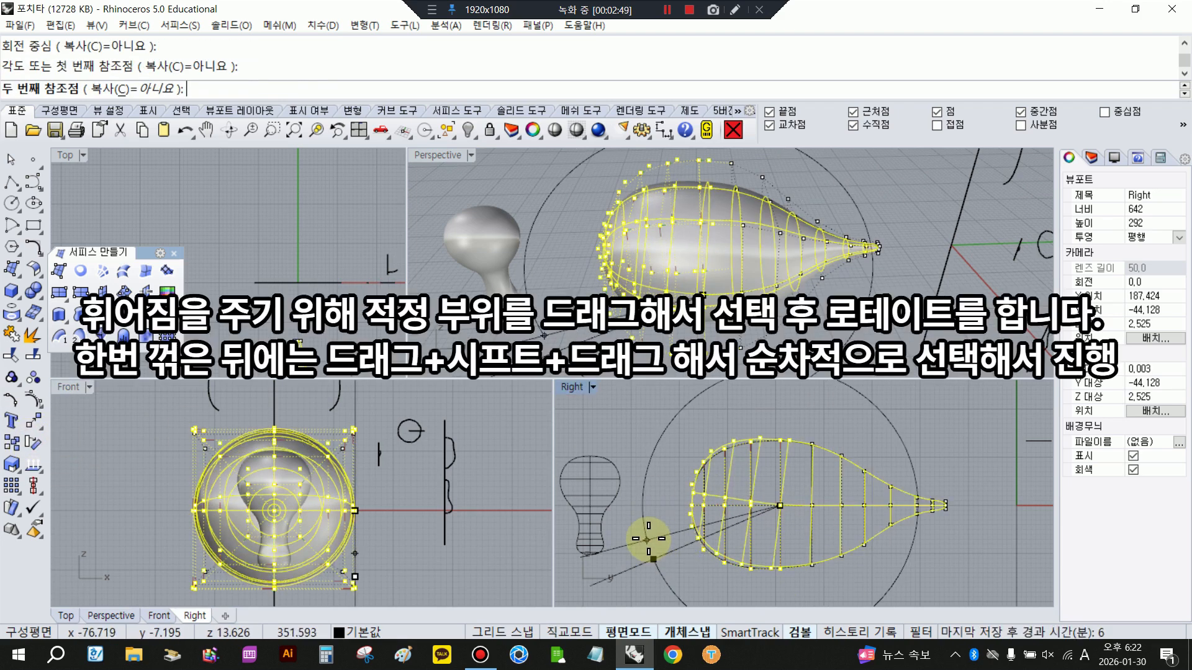
click(649, 530)
drag(743, 445, 743, 439)
drag(793, 497, 788, 498)
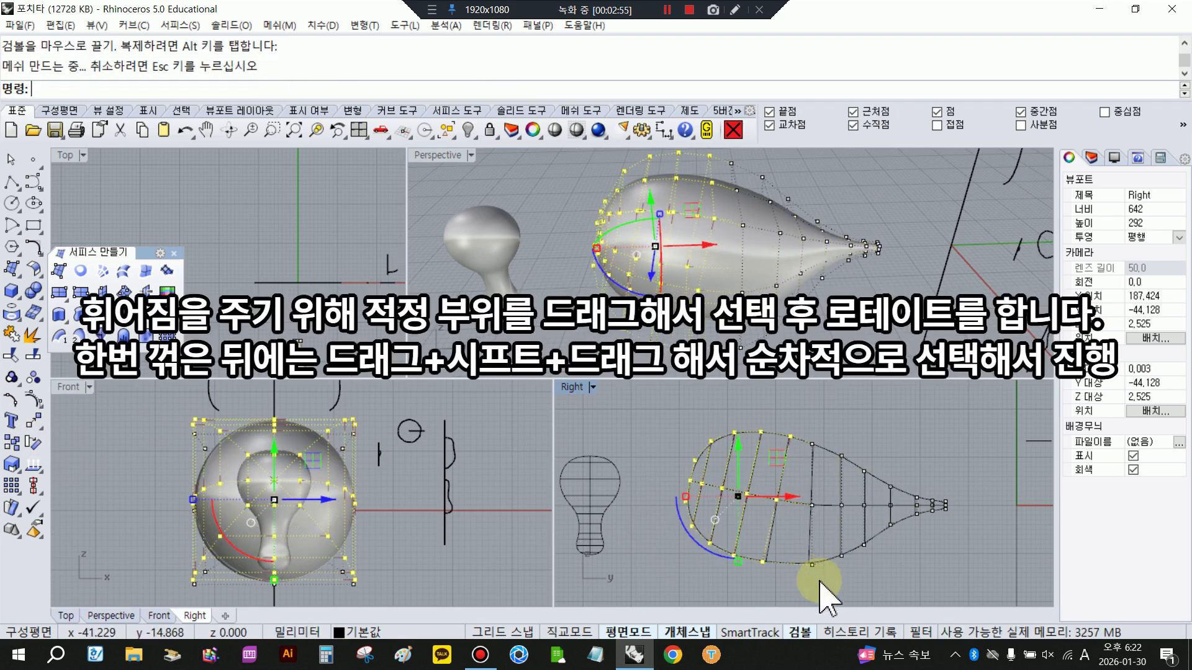
click(820, 581)
- Select the foremost control point rows group by group, rotate them further upward about the centerline, and raise them slightly
drag(662, 414, 756, 583)
shift+drag(692, 396, 763, 462)
drag(669, 415, 726, 561)
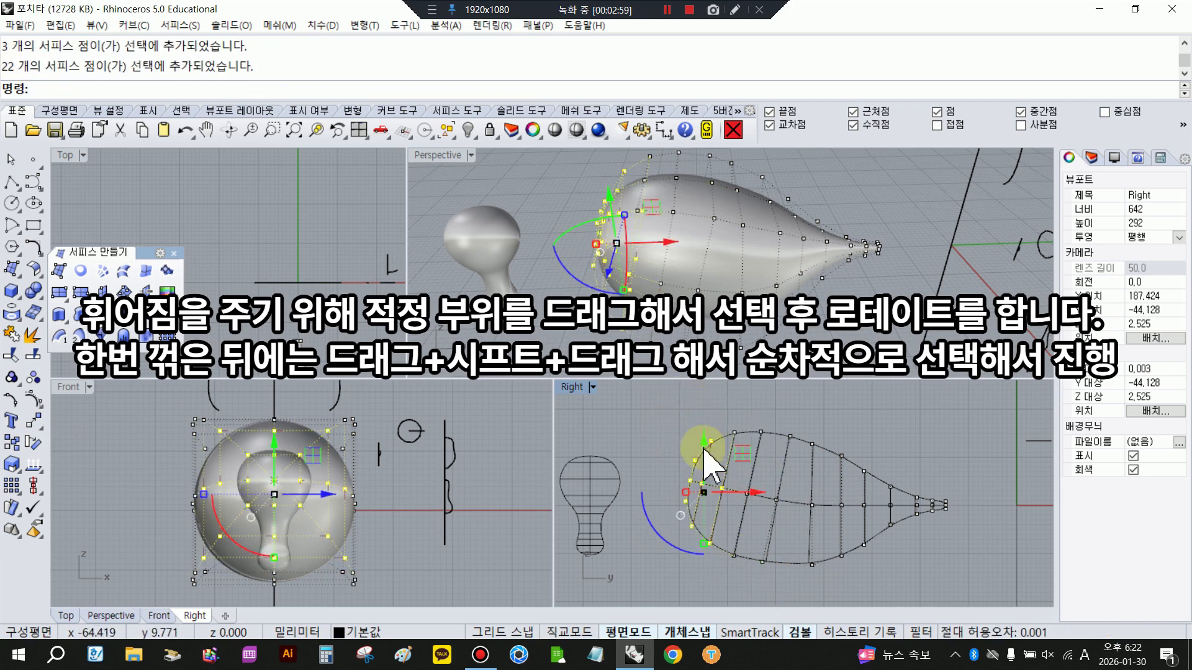
shift+drag(704, 405, 768, 453)
drag(669, 448, 756, 512)
shift+drag(674, 499, 752, 581)
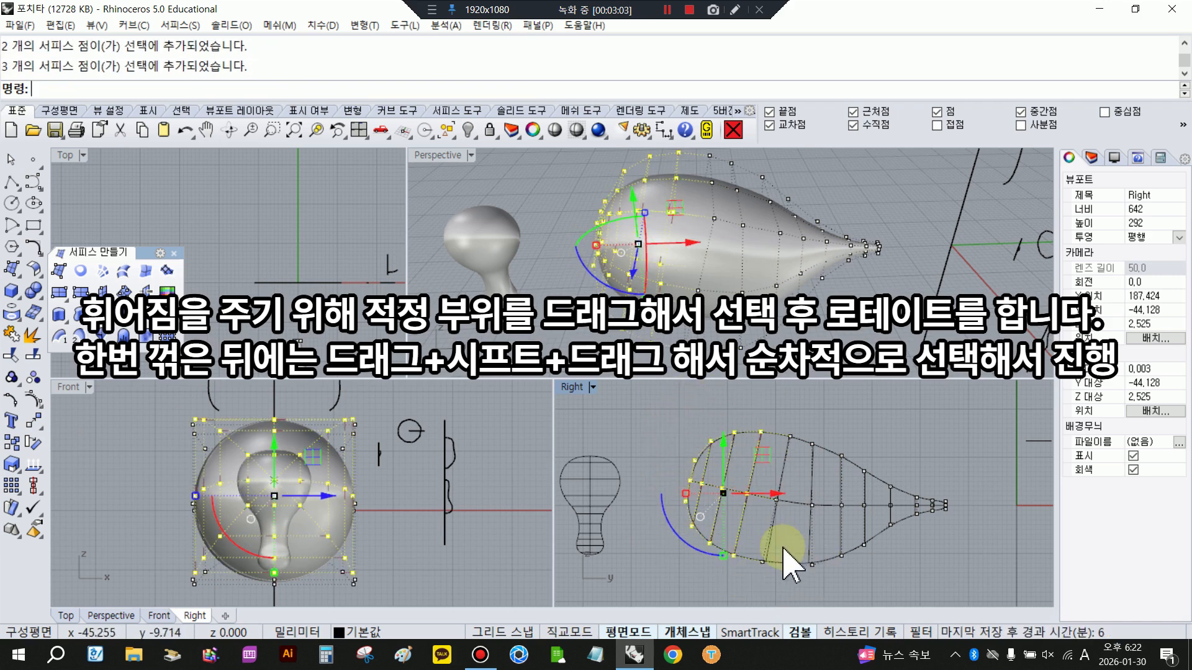
click(37, 445)
click(746, 495)
click(670, 576)
click(666, 572)
scroll(748, 453, up, 4)
drag(713, 460, 712, 454)
scroll(745, 427, down, 4)
click(882, 417)
- Tilt the control point row in the middle of the body to follow the bend of the head rows
drag(943, 524, 968, 574)
click(969, 574)
drag(821, 594, 821, 594)
drag(771, 551, 765, 547)
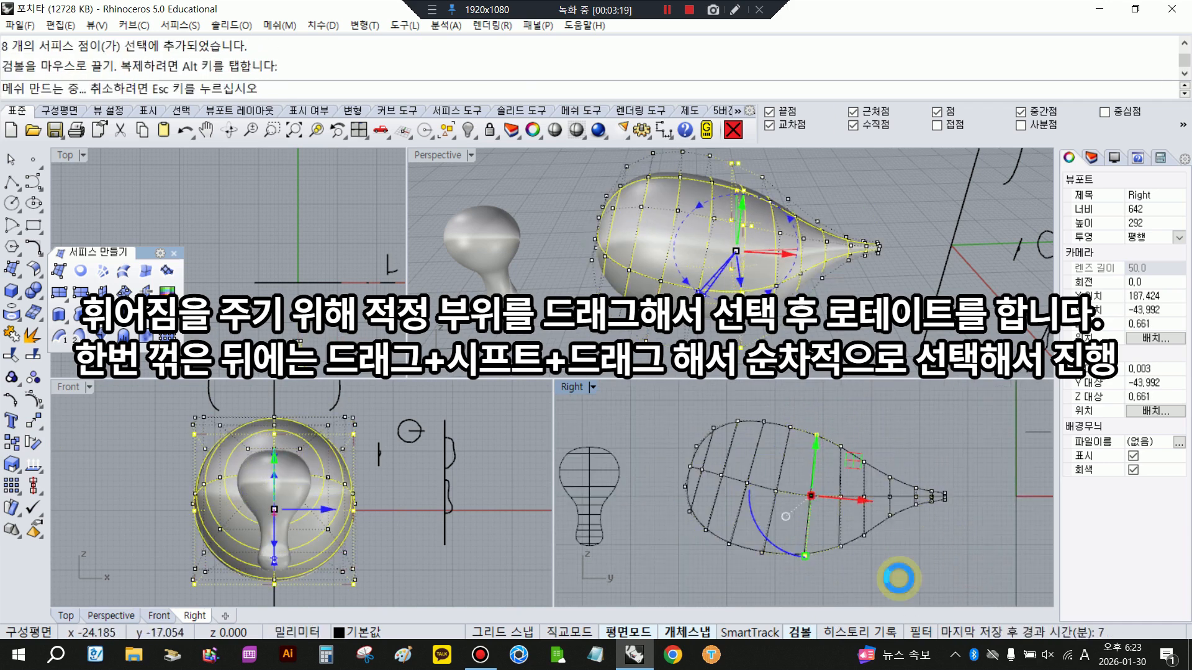
click(894, 574)
- Lower the control point rows of the rear half and tail to continue the body's curve
drag(796, 412, 966, 575)
drag(875, 441, 897, 459)
click(849, 431)
click(1008, 479)
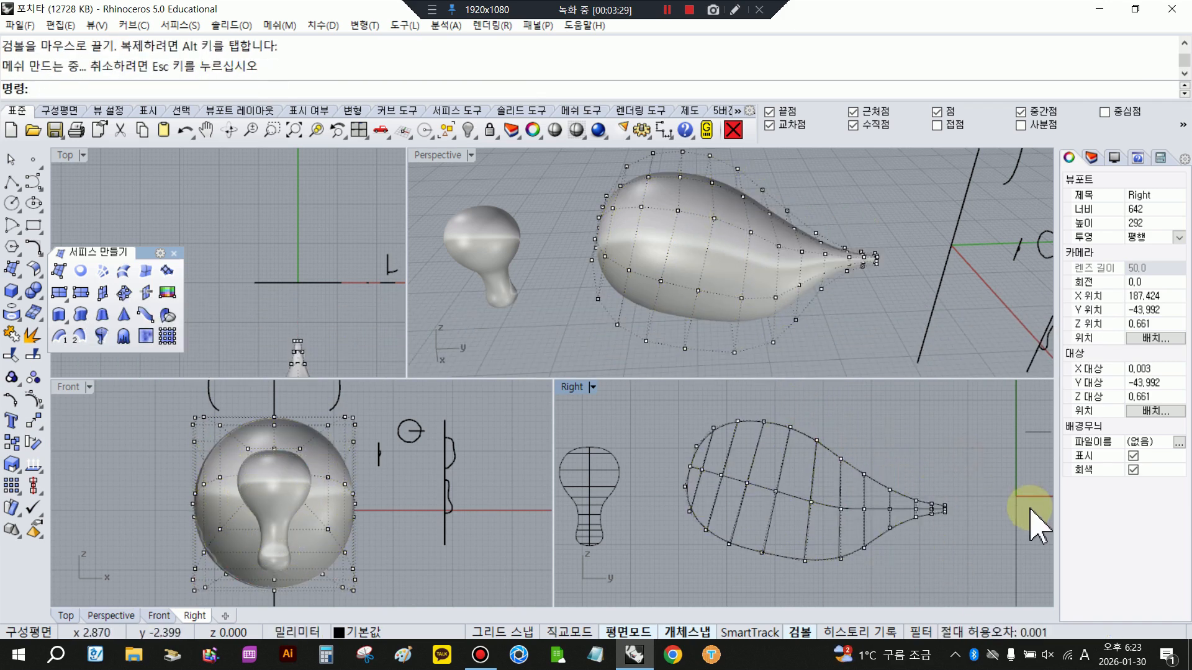
- Pull the tail's control point rows toward the body in successive groups to mark the boundary with the rump
scroll(861, 543, up, 2)
drag(986, 553, 986, 553)
drag(987, 501, 970, 501)
click(911, 471)
drag(895, 475, 982, 538)
drag(987, 501, 966, 501)
click(960, 529)
- Tilt two neighbouring control point rows in the body's middle to even out the row angles
drag(822, 425, 846, 611)
drag(805, 541, 801, 538)
click(783, 509)
drag(785, 399, 815, 590)
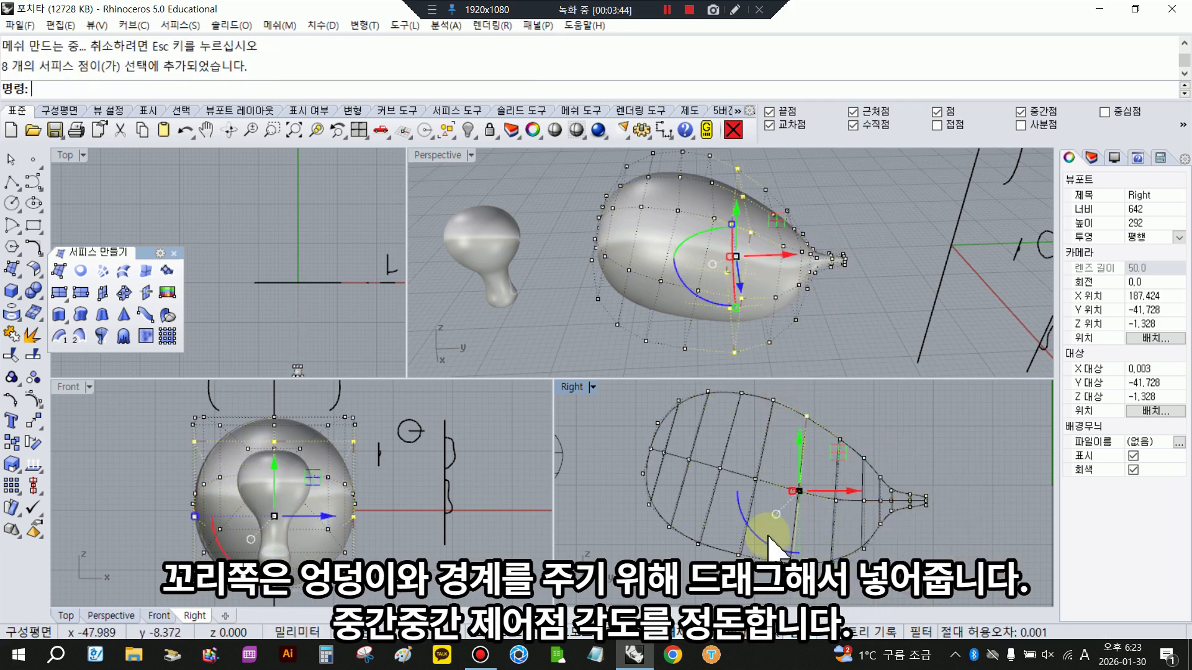
drag(769, 534, 767, 532)
click(758, 510)
- Bend the tail by rotating its tip control points downward and moving them down and closer to the body
right_drag(471, 291, 1023, 268)
scroll(924, 503, up, 4)
drag(896, 476, 959, 528)
drag(858, 528, 847, 508)
drag(929, 458, 925, 468)
scroll(892, 533, up, 4)
drag(872, 535, 867, 527)
drag(958, 520, 945, 513)
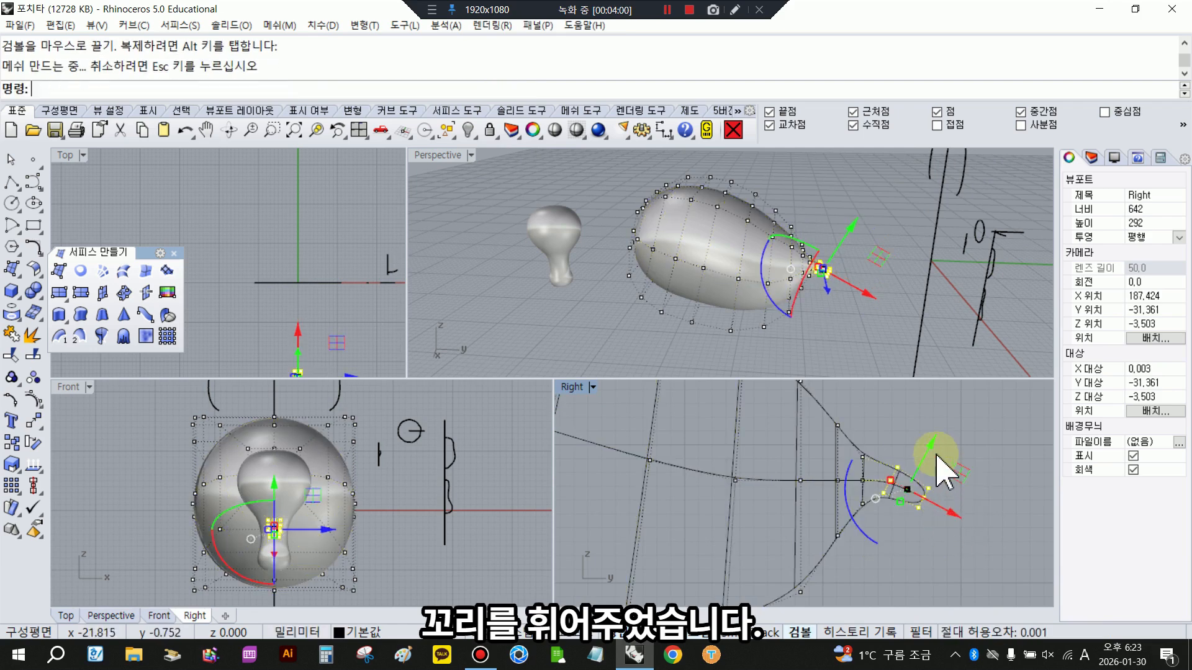
drag(932, 451, 931, 455)
click(995, 486)
- Tilt the control point row at the tail's base to follow the bend and shift the points beside it toward the body
drag(854, 428, 874, 525)
drag(851, 539, 842, 536)
click(904, 550)
scroll(904, 550, down, 4)
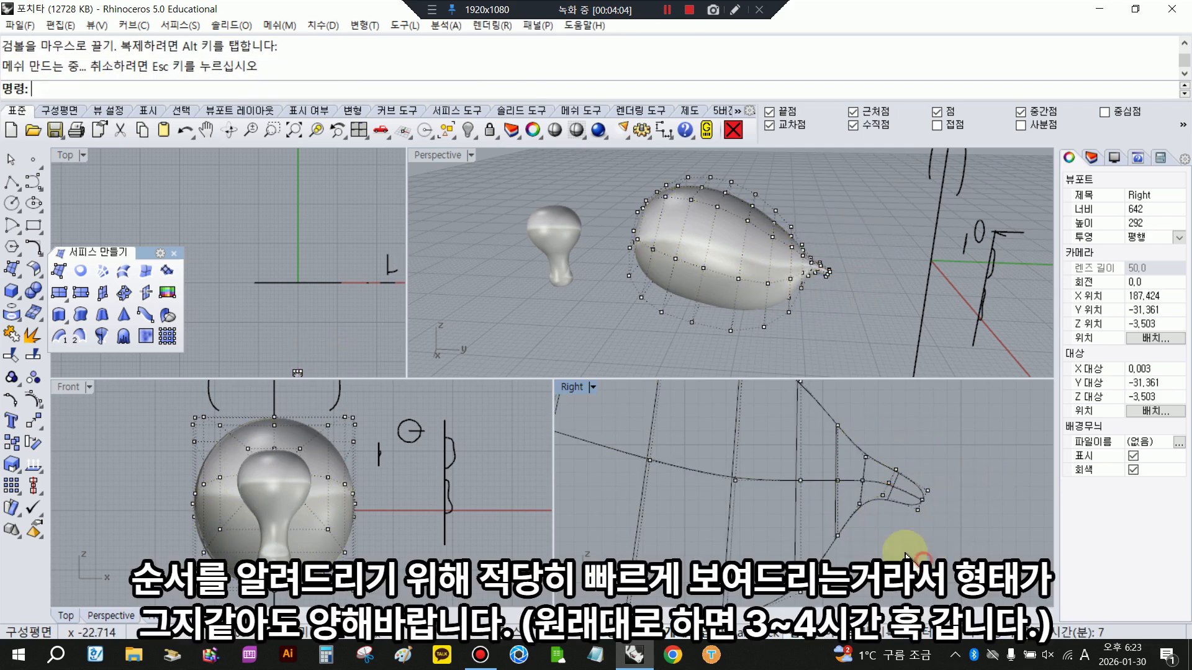
drag(817, 426, 824, 440)
drag(906, 481, 902, 481)
click(865, 392)
- Shrink the underside control points of a rear body row with Scale 2D, using that row's centerline point as origin
right_drag(497, 267, 713, 283)
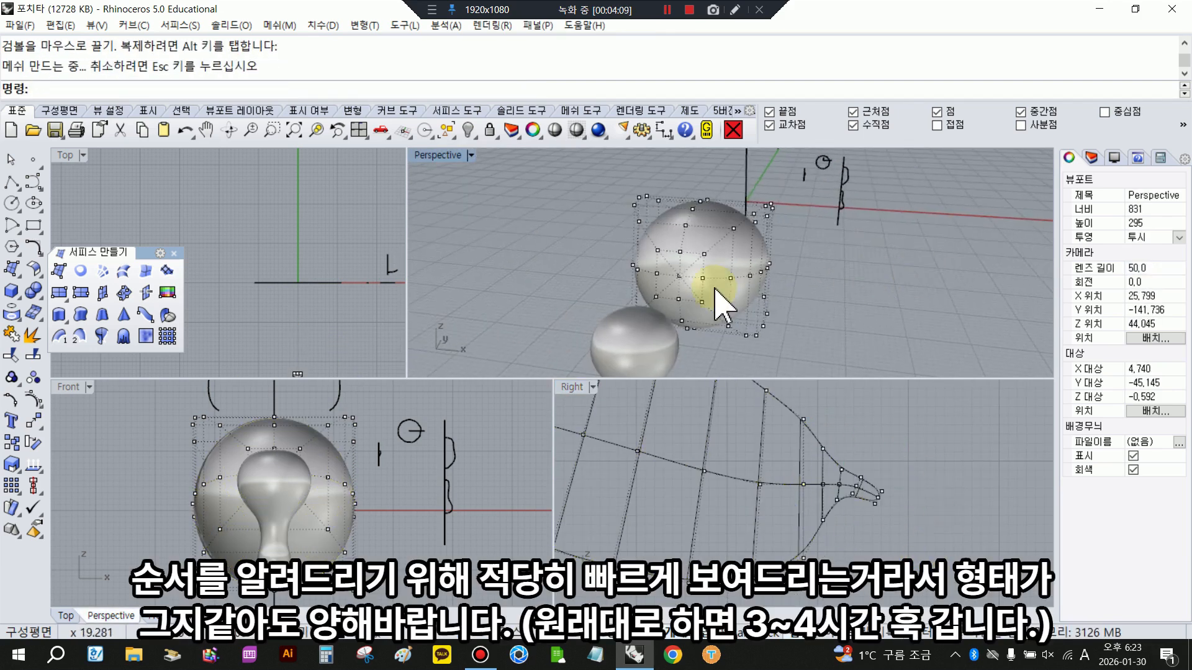
right_drag(471, 304, 397, 298)
scroll(758, 522, down, 4)
right_drag(783, 519, 865, 514)
scroll(864, 514, up, 3)
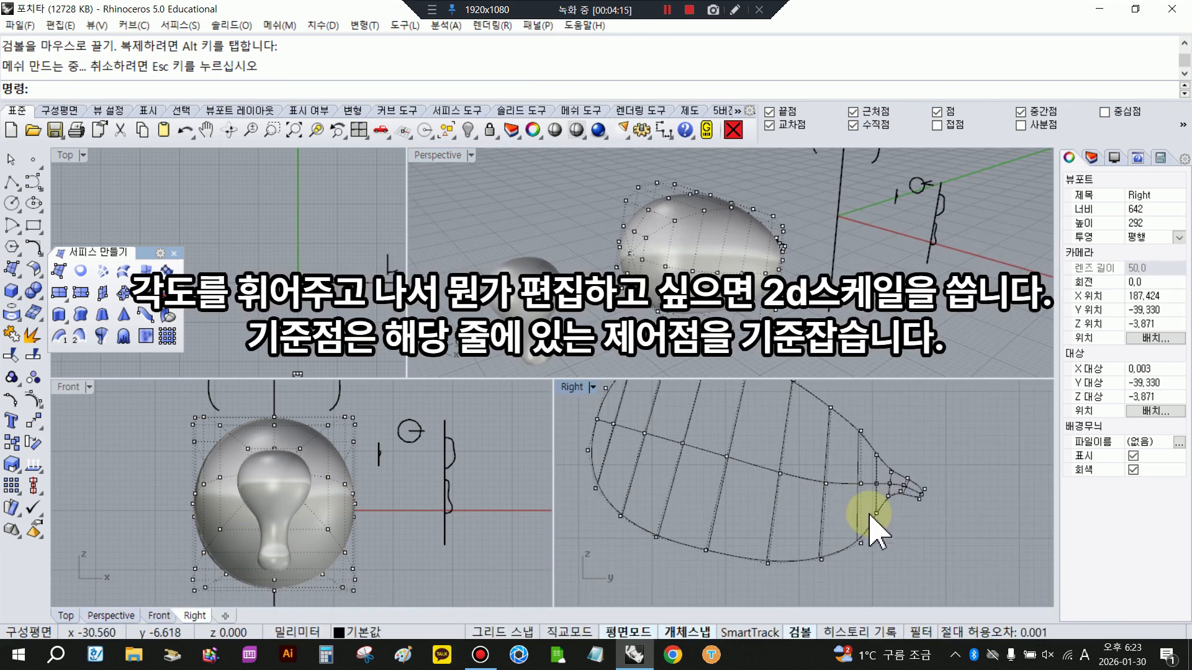
scroll(865, 515, down, 3)
drag(816, 536, 842, 570)
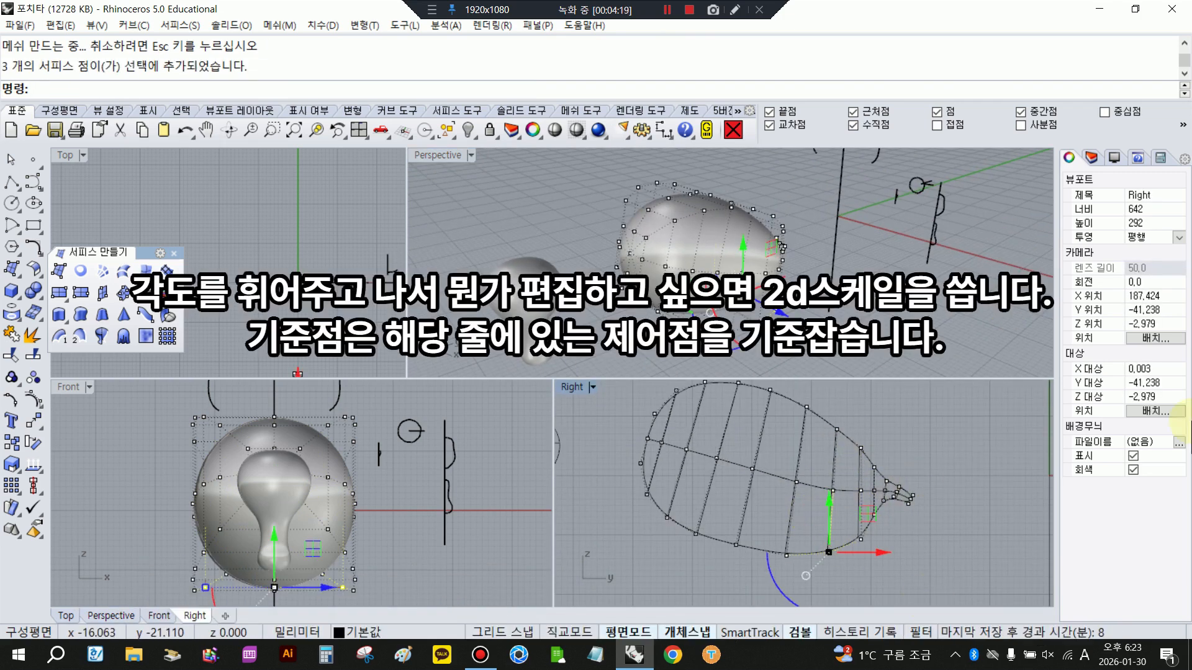
click(17, 460)
drag(35, 460, 588, 426)
click(593, 445)
click(833, 490)
click(923, 565)
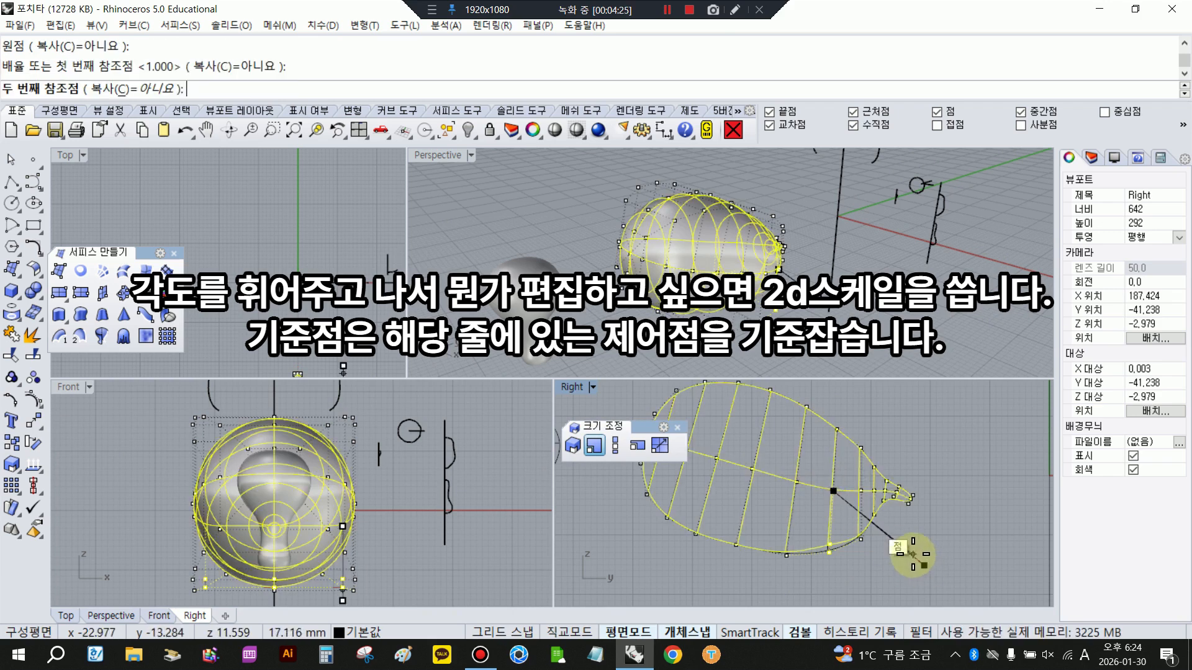
click(911, 553)
click(902, 579)
- Repeat the 2D scaling to shrink the underside points of the next row toward the tail about its centerline point
drag(851, 531, 900, 563)
right_click(901, 563)
click(861, 491)
click(1005, 550)
click(967, 536)
click(977, 559)
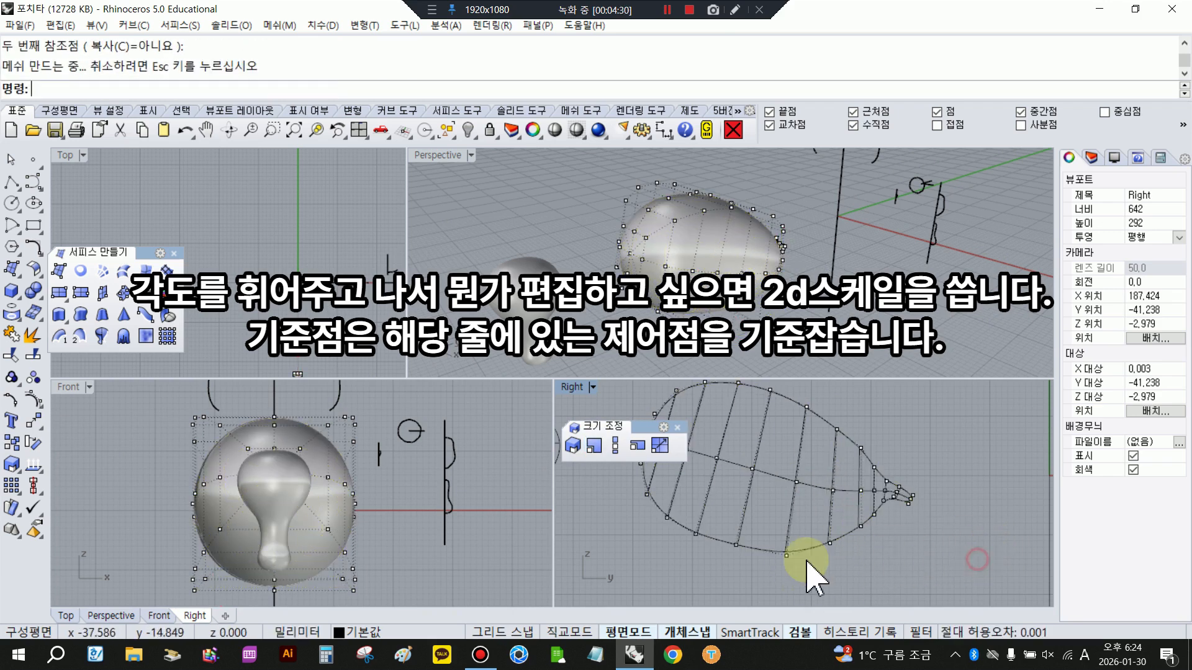
- Shrink the underside control points of the mid-body row with Scale 2D about its own centerline point
drag(757, 511, 804, 584)
right_click(803, 580)
click(796, 483)
click(1009, 562)
click(978, 561)
click(962, 568)
scroll(865, 575, down, 4)
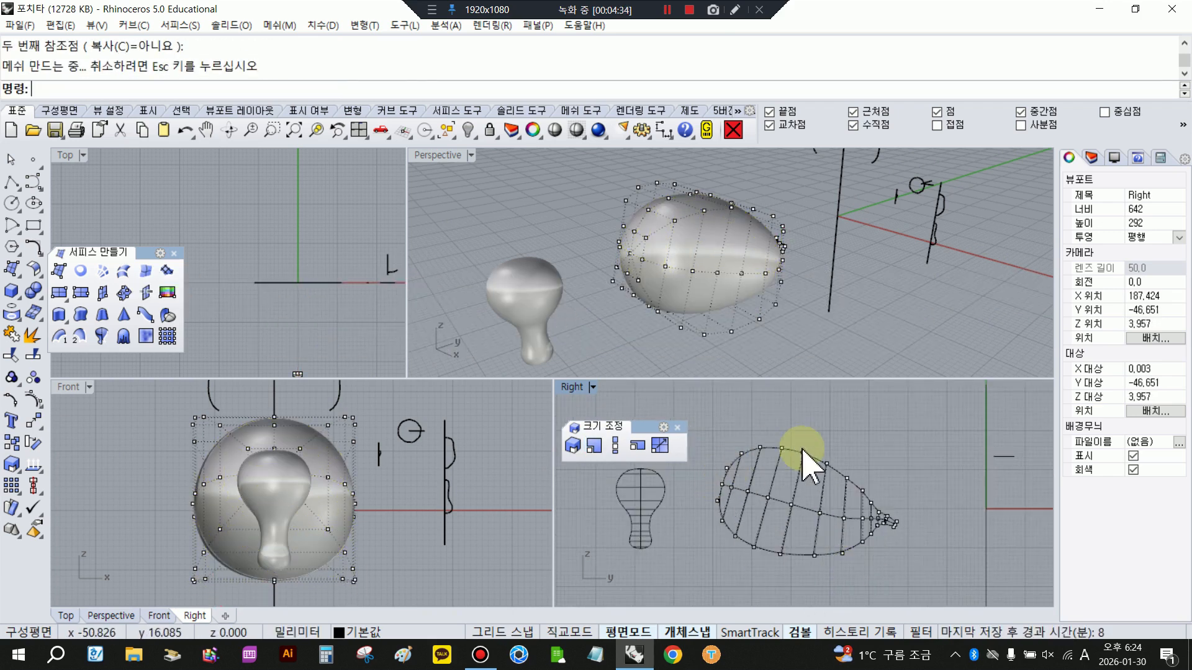
- Select the upper control points at the body's blunt tip and move them slightly up and outward
mouse_move(847, 330)
right_down()
mouse_move(713, 327)
mouse_move(859, 337)
right_up()
scroll(718, 512, up, 4)
drag(693, 416, 736, 495)
drag(723, 425, 724, 419)
drag(772, 464, 765, 465)
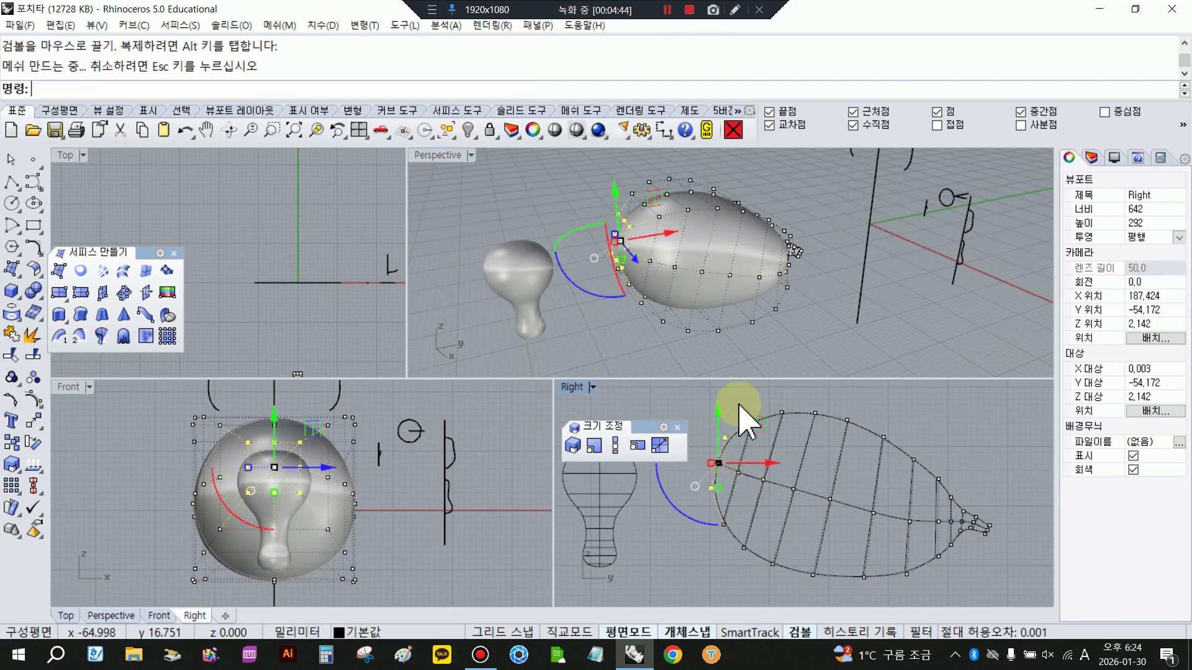
- Adjust the next control point row behind the blunt tip slightly upward to round the head
drag(735, 401, 775, 475)
scroll(725, 466, up, 6)
scroll(726, 467, down, 4)
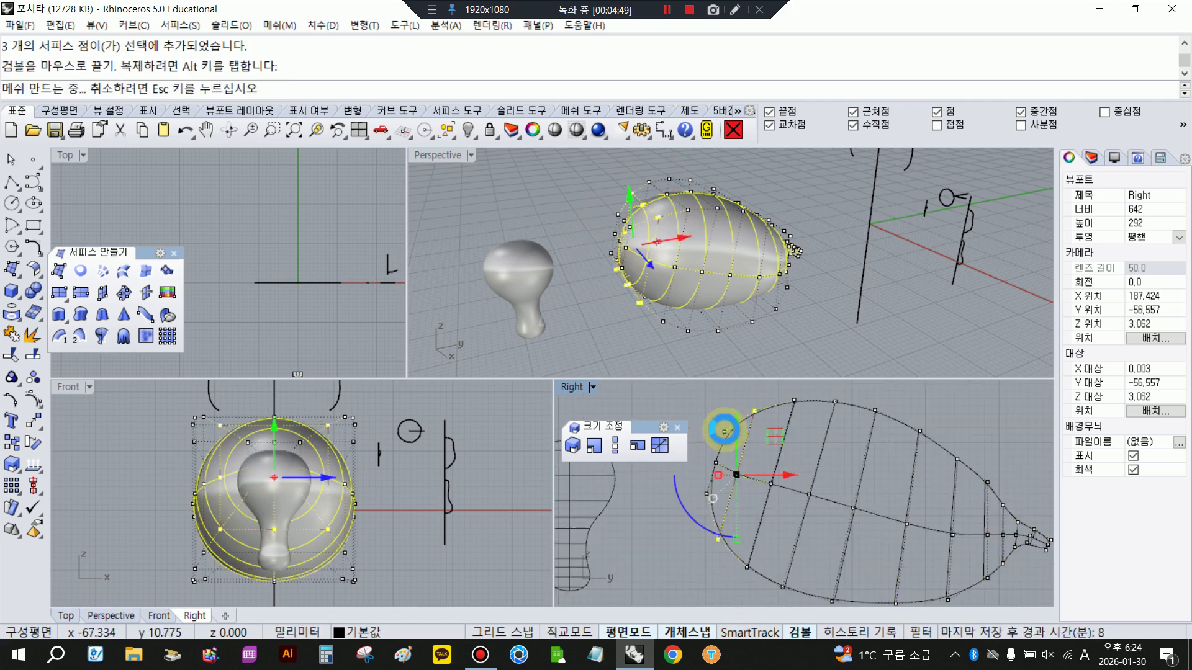
drag(738, 425, 739, 419)
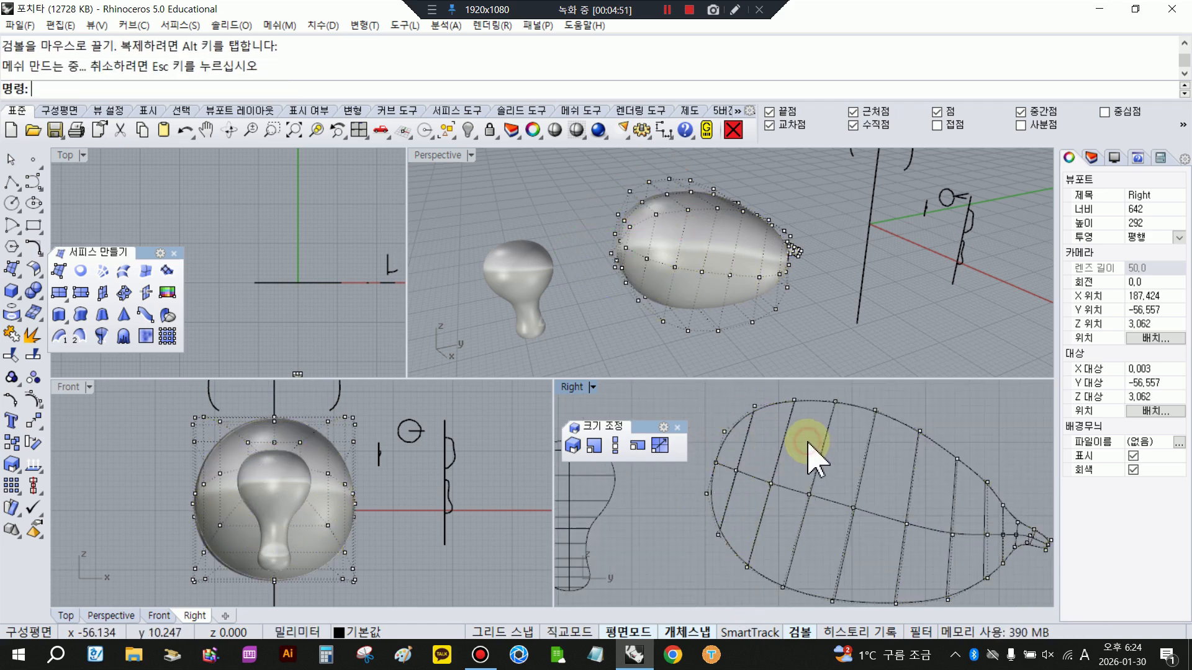
scroll(813, 459, down, 2)
- Enlarge the control points at the blunt tip slightly with a 3D Scale about the surface's end point
right_drag(881, 279, 986, 268)
drag(750, 453, 749, 454)
shift+drag(701, 425, 730, 494)
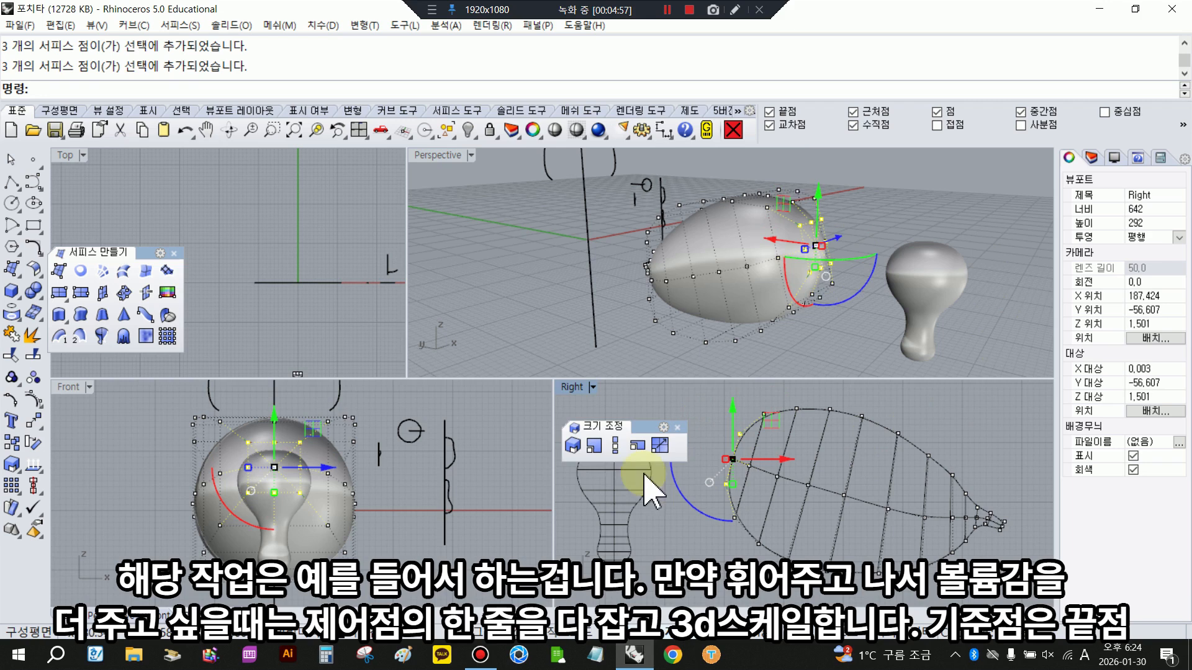
click(572, 444)
scroll(816, 242, up, 2)
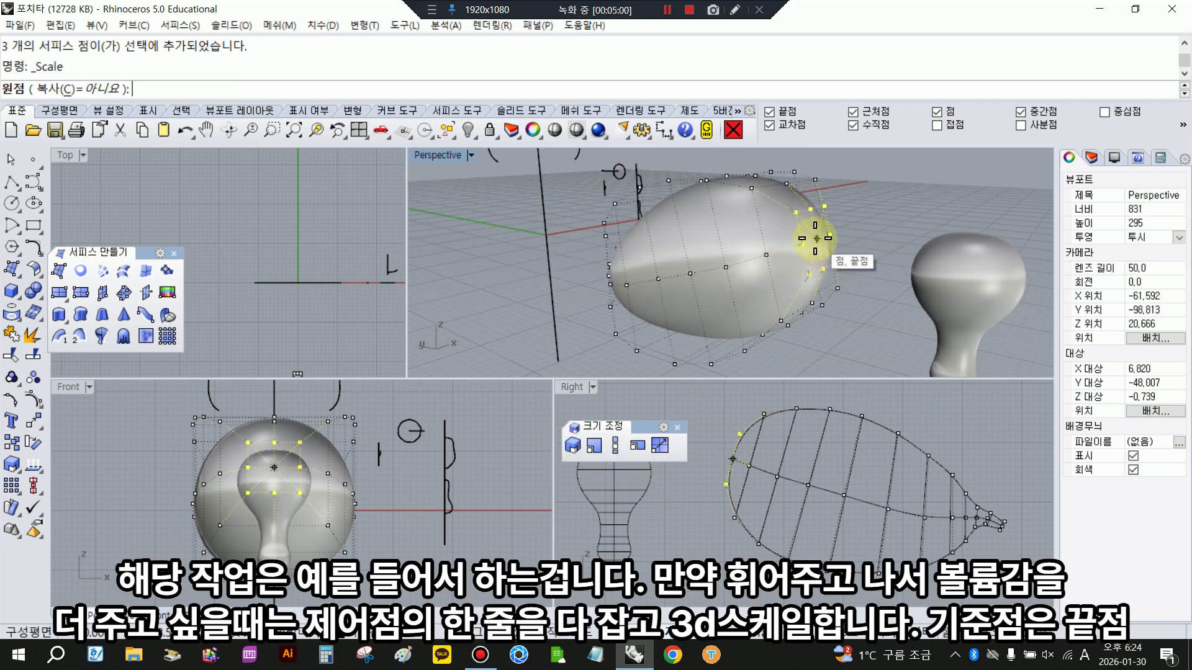
click(815, 239)
click(978, 427)
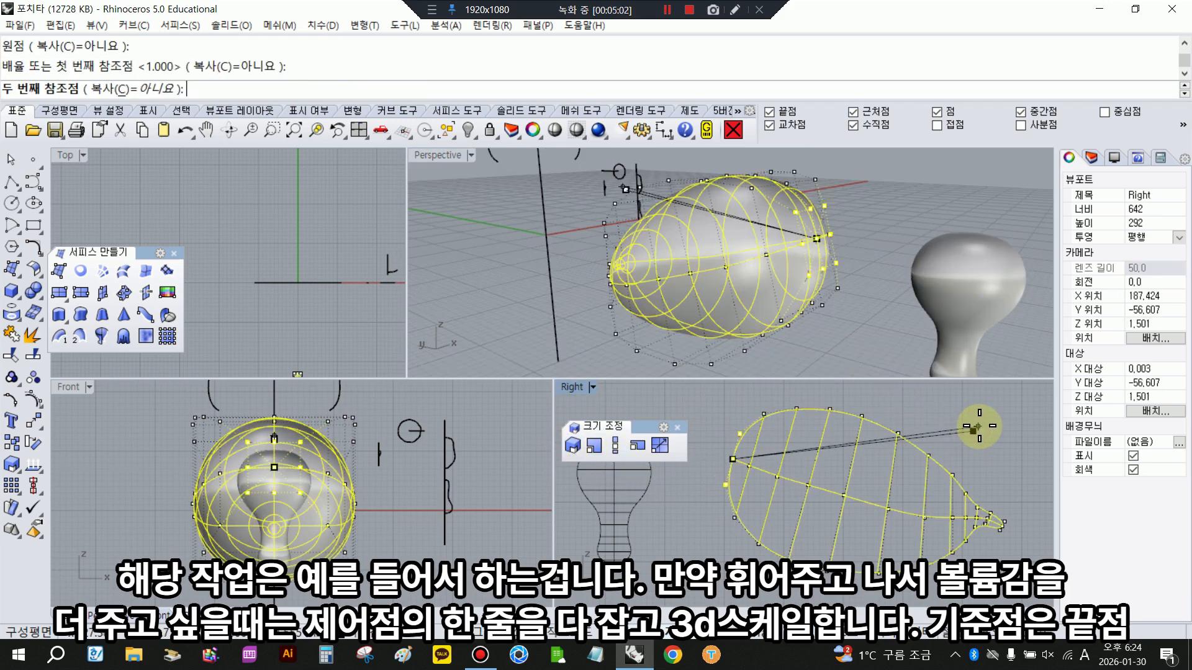
click(989, 417)
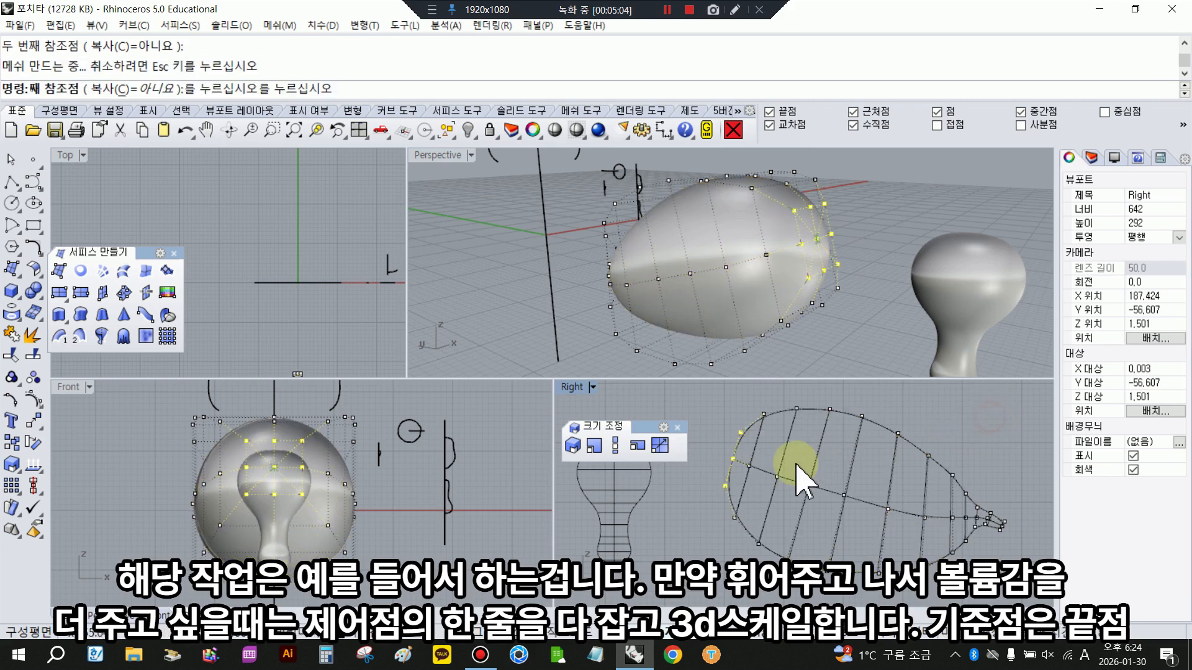
- Move the enlarged tip control points slightly outward to give the face more volume
scroll(763, 464, up, 6)
drag(754, 457, 742, 454)
right_drag(701, 426, 713, 474)
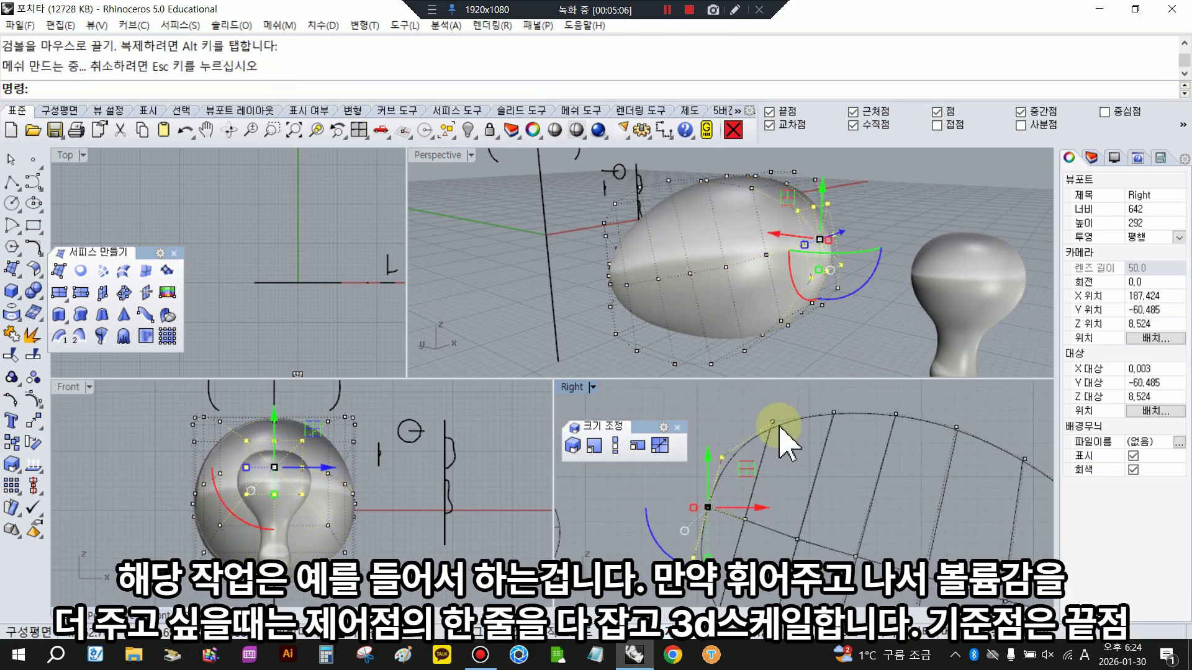
key(Escape)
scroll(763, 435, down, 5)
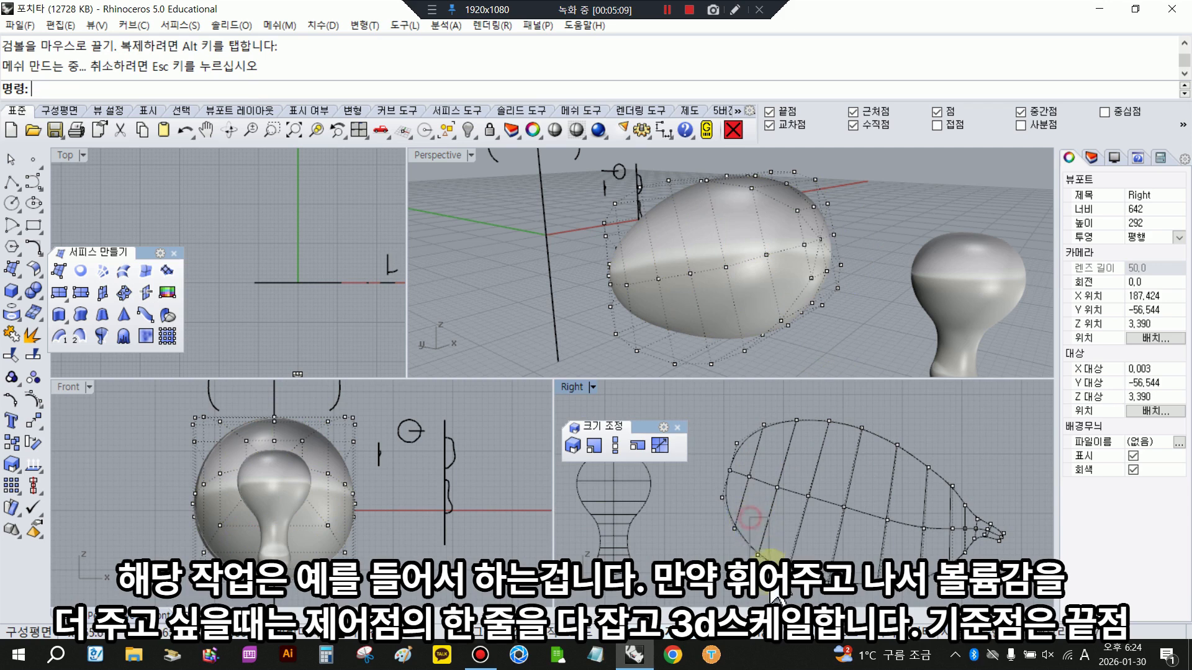
- Scale the control point row behind the blunt tip in 3D about the surface's end point by about 1.015
drag(770, 571, 772, 572)
shift+drag(783, 411, 800, 455)
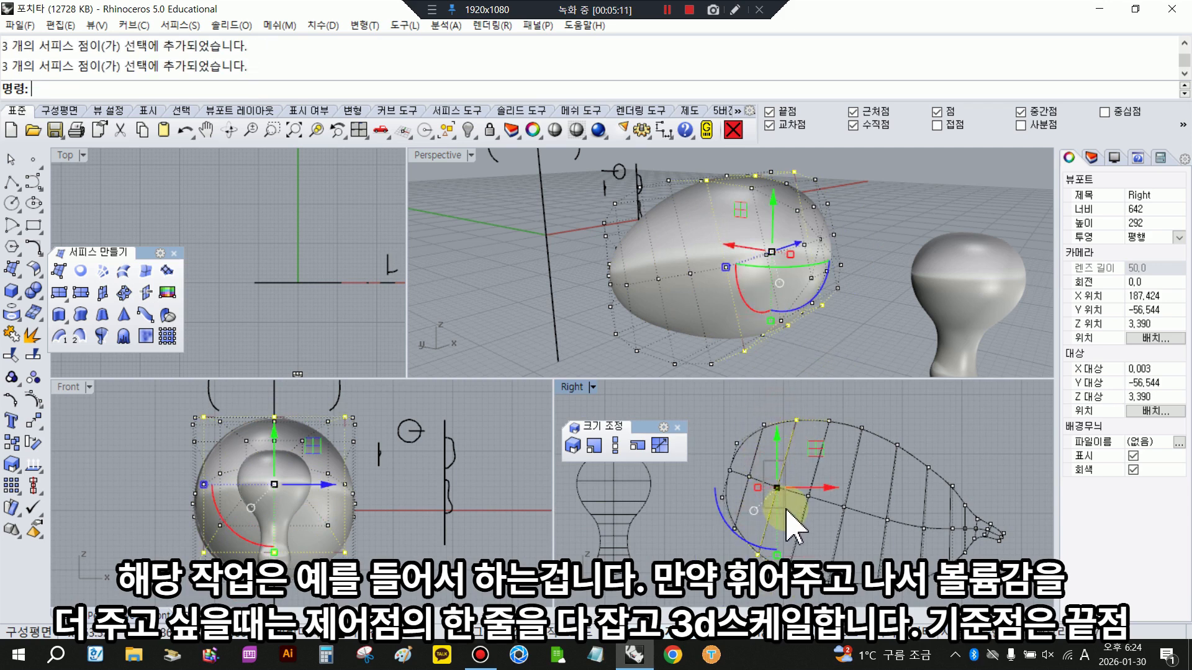
right_click(776, 429)
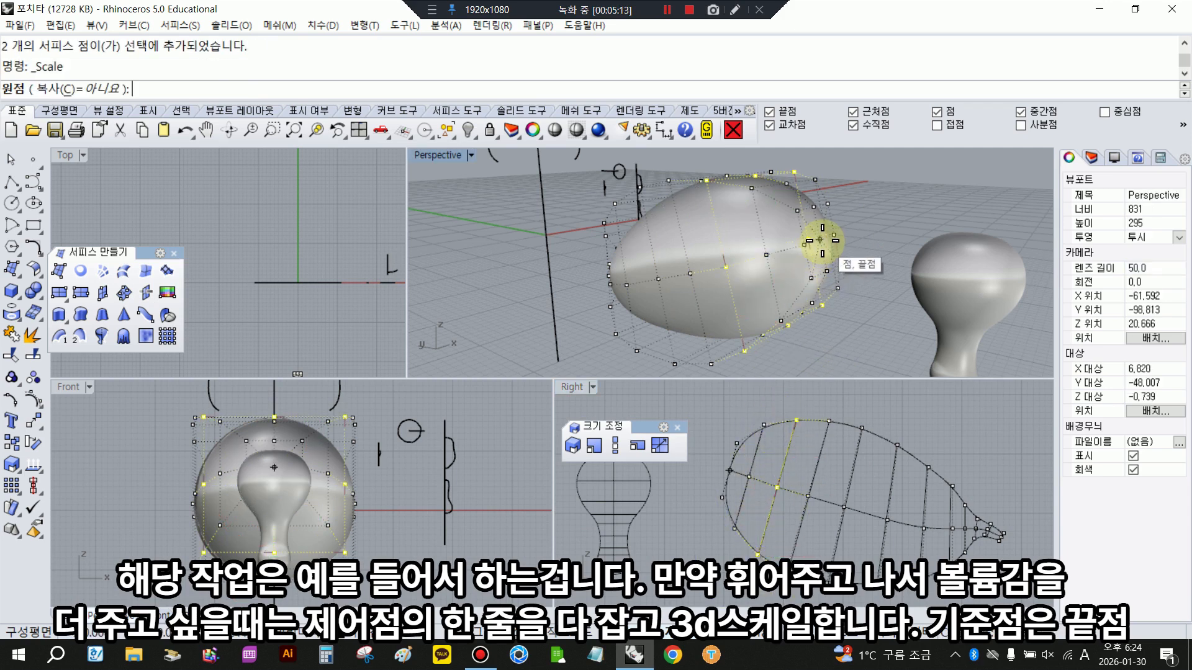
right_drag(808, 248, 787, 254)
click(786, 260)
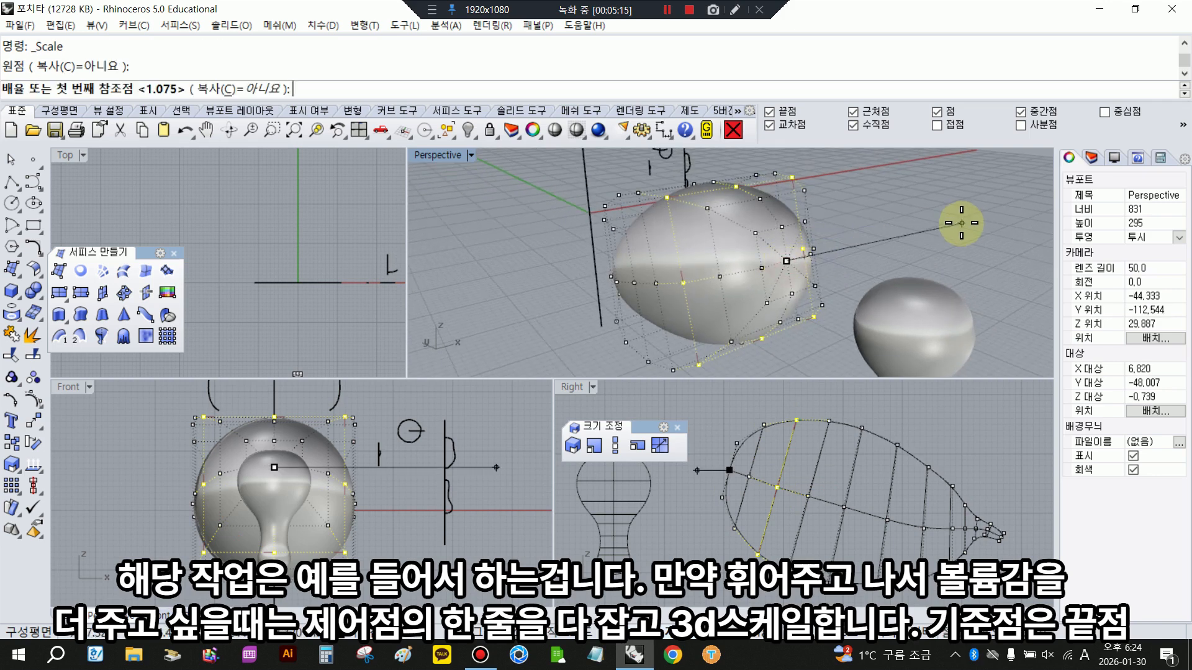
click(980, 215)
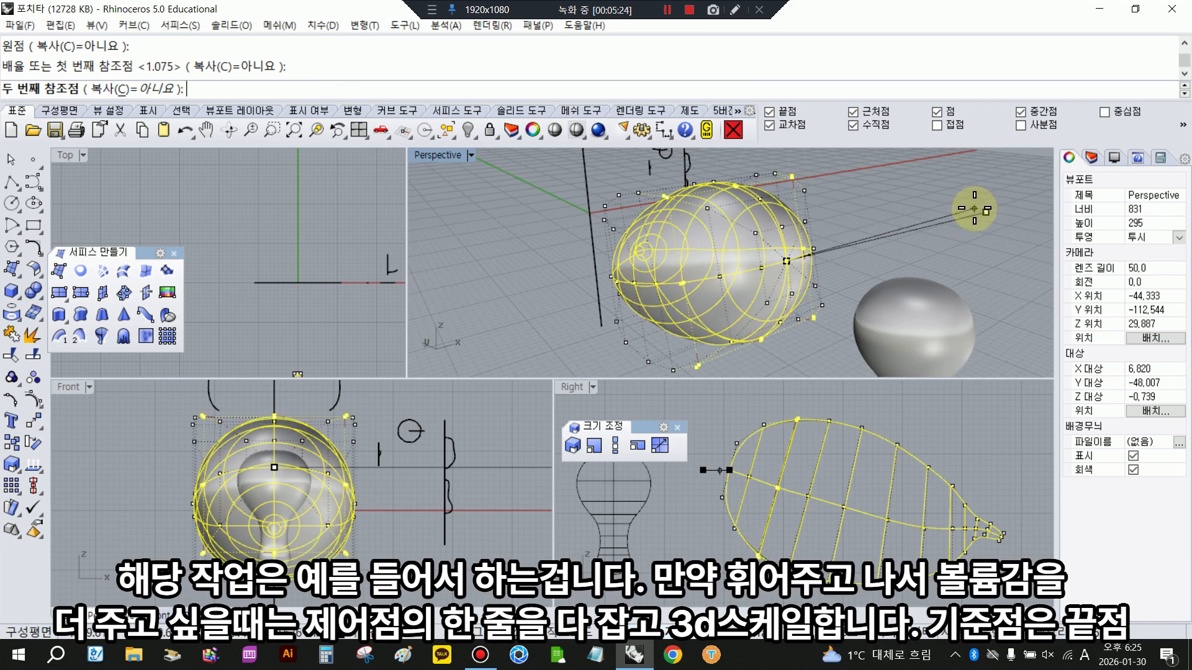
click(972, 209)
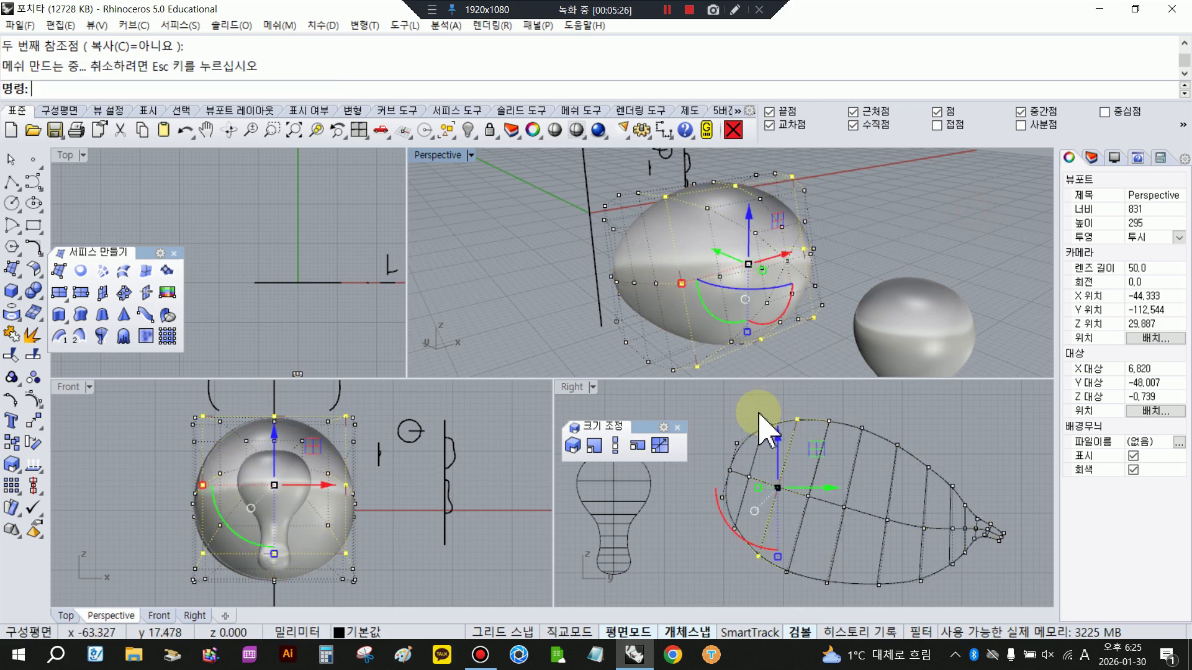
- Enlarge the next control point row closer to the blunt tip slightly with a 3D Scale about the same end point
drag(756, 408, 777, 461)
scroll(741, 473, up, 4)
scroll(745, 487, up, 1)
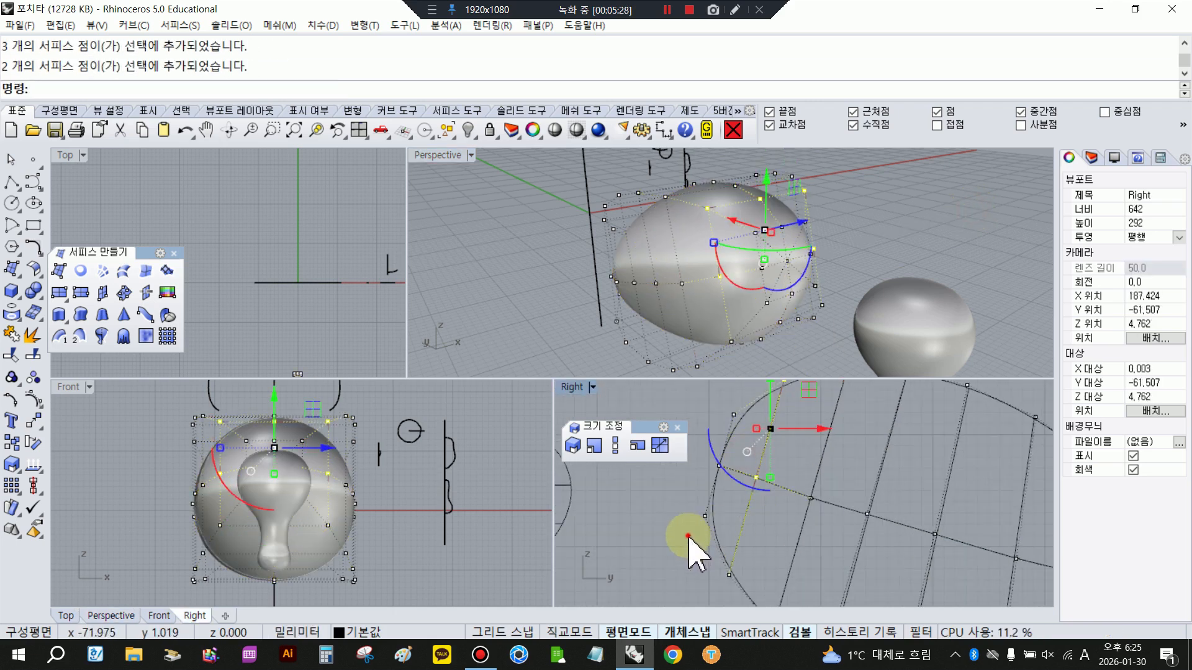
key(Return)
click(787, 261)
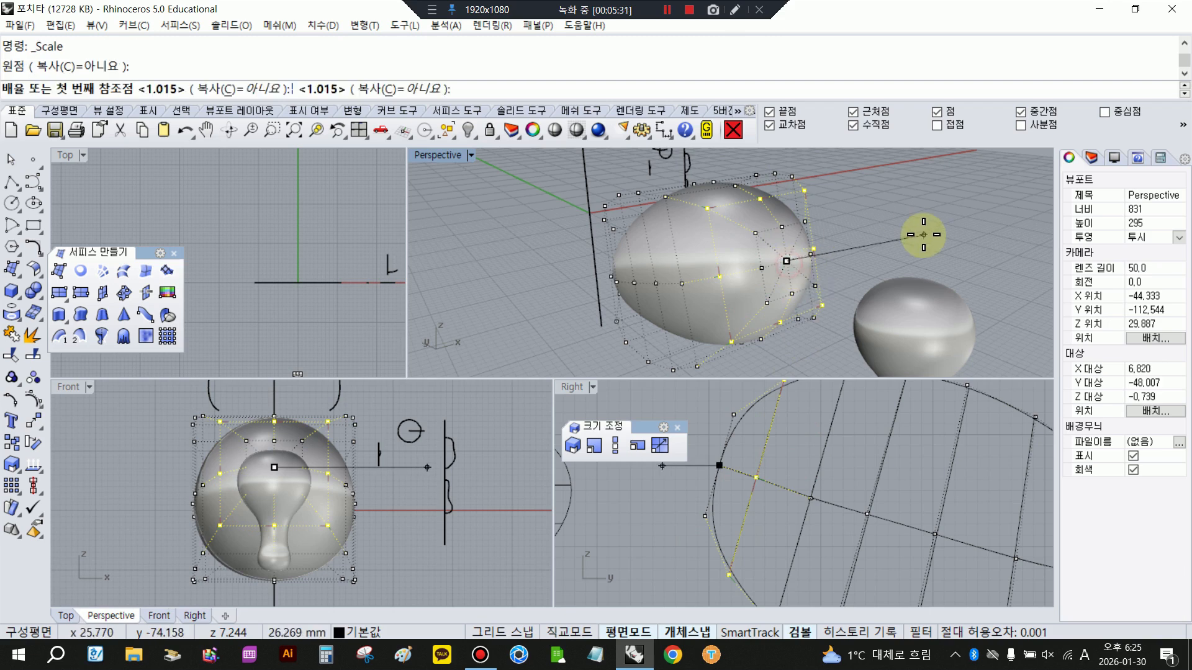
click(930, 237)
click(939, 236)
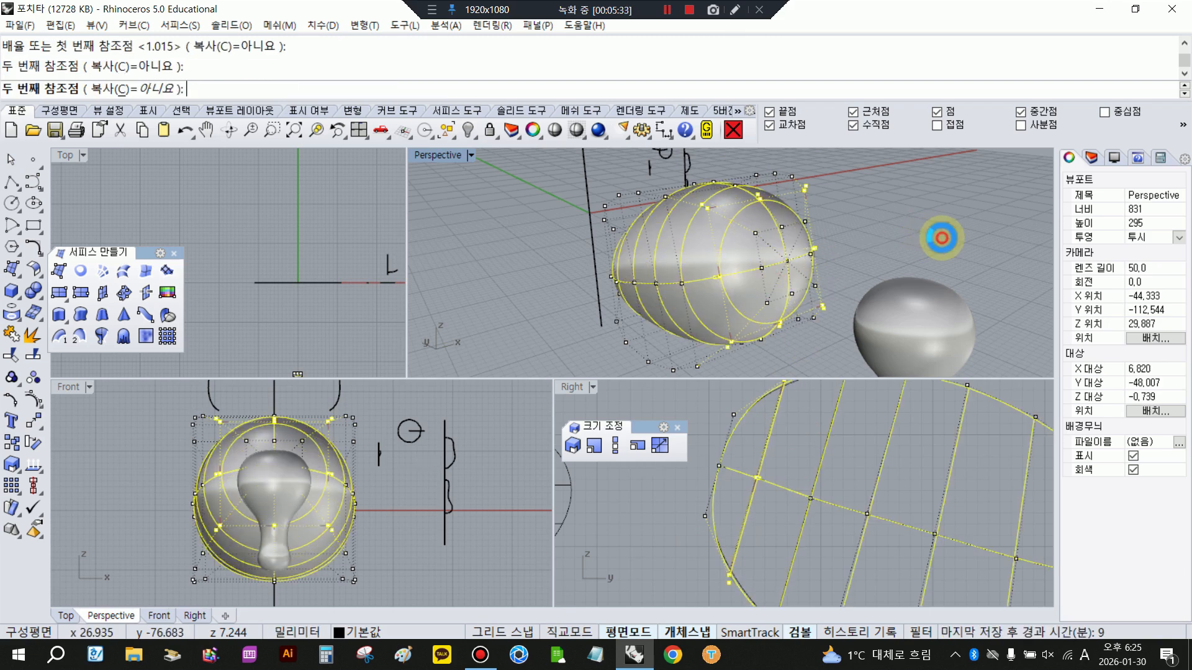
- Examine the body's overall form in shaded display from several angles
scroll(752, 444, down, 6)
click(857, 439)
right_drag(842, 462, 822, 483)
right_drag(721, 247, 645, 196)
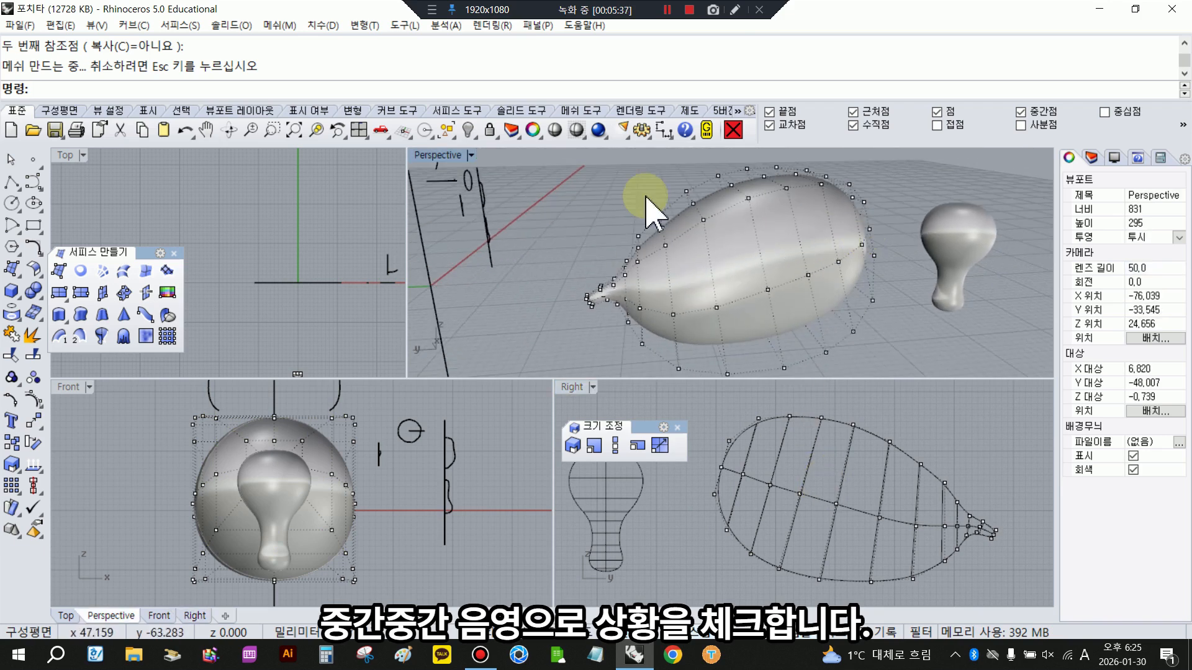
click(555, 133)
mouse_move(732, 240)
right_down()
mouse_move(431, 271)
mouse_move(923, 288)
mouse_move(1029, 238)
mouse_move(528, 233)
right_up()
right_click(968, 554)
- Select the tail control points and move them slightly down and toward the body
drag(929, 437, 1028, 580)
drag(973, 457, 974, 463)
drag(1027, 517, 1021, 517)
click(1001, 561)
right_drag(602, 304, 837, 299)
- Refine the control point rows at the tail's base by shifting them slightly toward the body and rotating them a little
drag(886, 415, 881, 564)
drag(950, 519, 945, 518)
click(944, 572)
drag(924, 459, 943, 591)
drag(909, 568, 903, 564)
drag(974, 522, 970, 521)
click(976, 573)
- Select all control points of the tail end and move them a little closer to the body
drag(941, 473, 1021, 566)
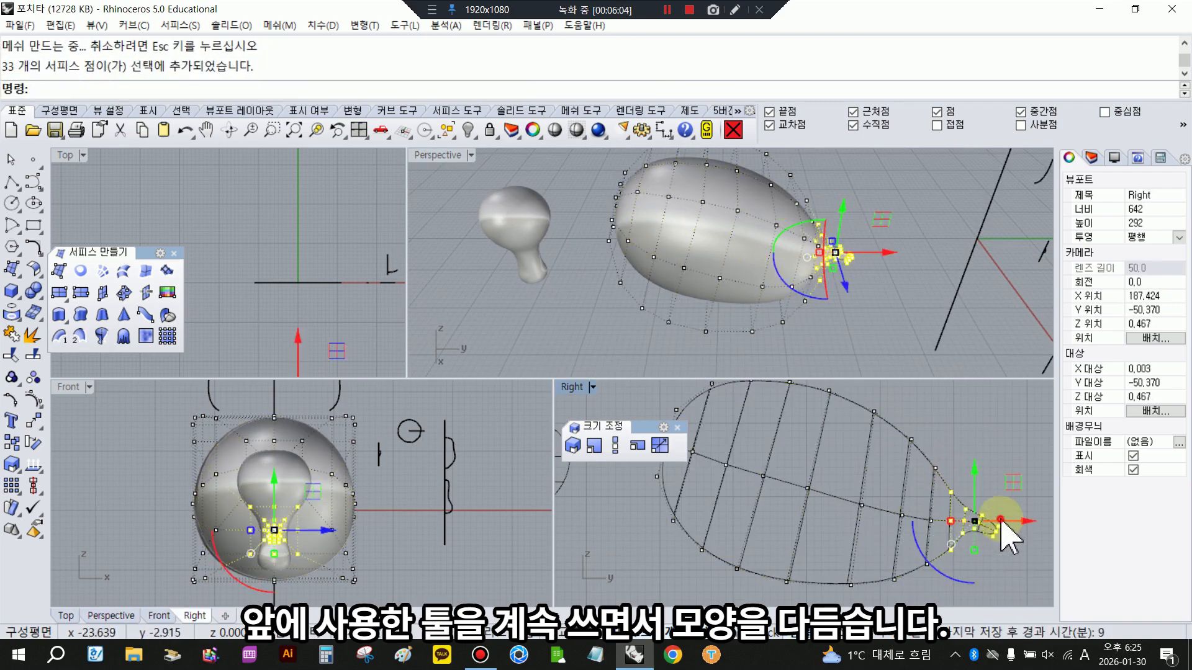
drag(1021, 523, 1016, 523)
drag(1018, 524, 1014, 524)
click(996, 565)
- Examine the refined tail and body in shaded display from different sides
right_drag(838, 255, 663, 274)
scroll(980, 553, up, 4)
right_drag(920, 532, 898, 563)
right_drag(670, 267, 790, 234)
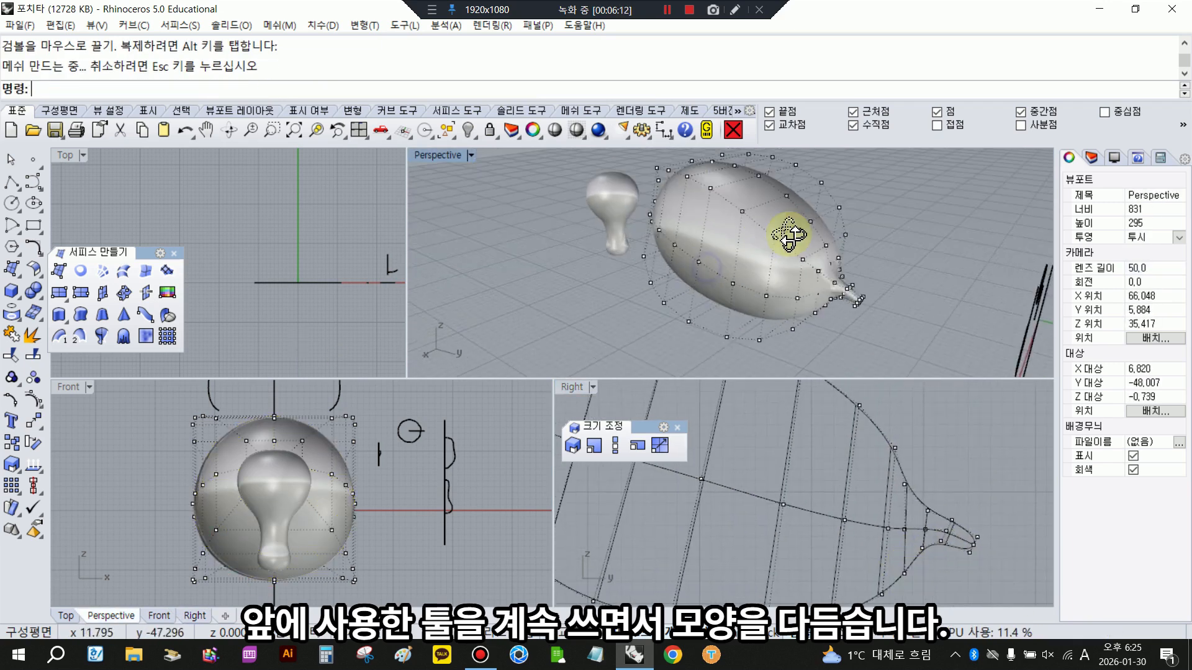
right_click(554, 129)
right_drag(621, 260, 869, 304)
right_click(848, 502)
- Select the limb surface, turn off the body's control points and clear the scale tools from the working view
scroll(847, 502, down, 7)
right_drag(651, 515, 772, 506)
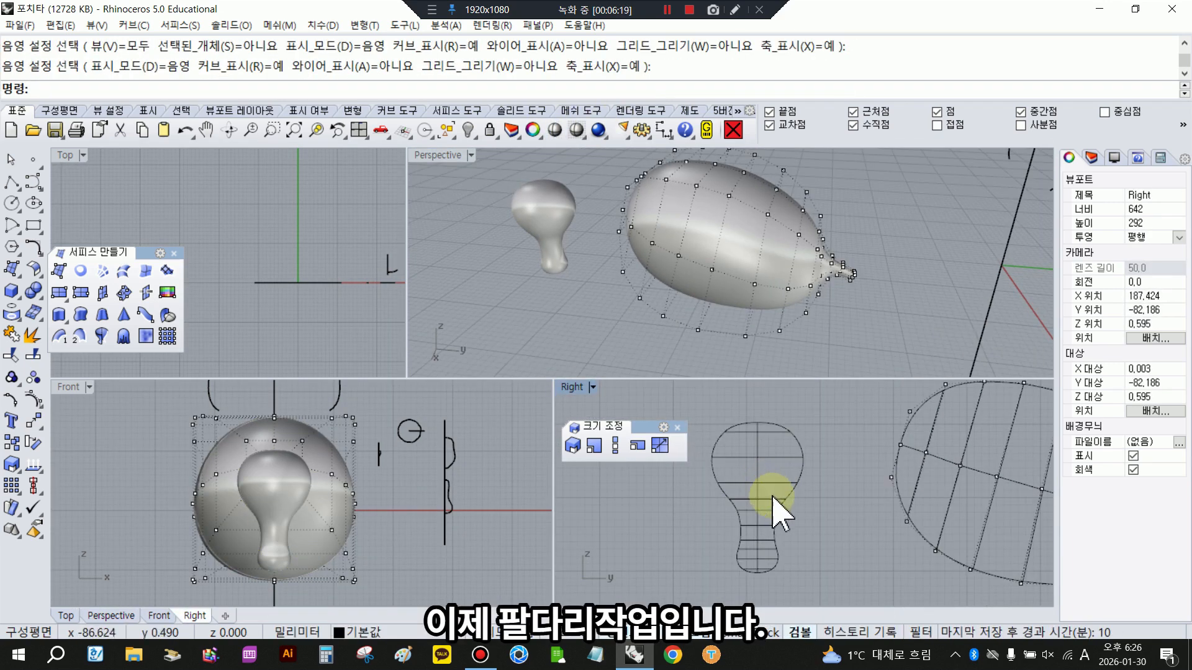
click(769, 507)
key(F11)
drag(646, 426, 493, 437)
right_drag(757, 444, 699, 436)
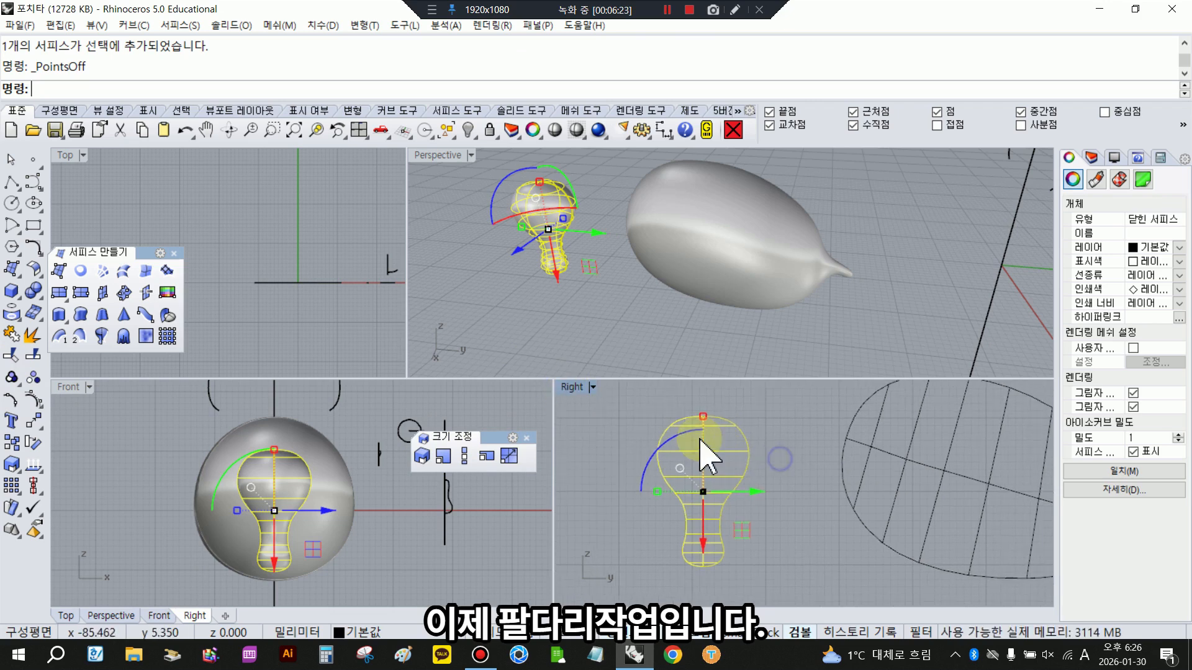
- Copy the limb surface in place and move one copy sideways, between the original limb and the body
right_drag(651, 304, 718, 285)
scroll(718, 285, down, 4)
scroll(736, 491, down, 2)
drag(762, 490, 771, 546)
right_click(11, 442)
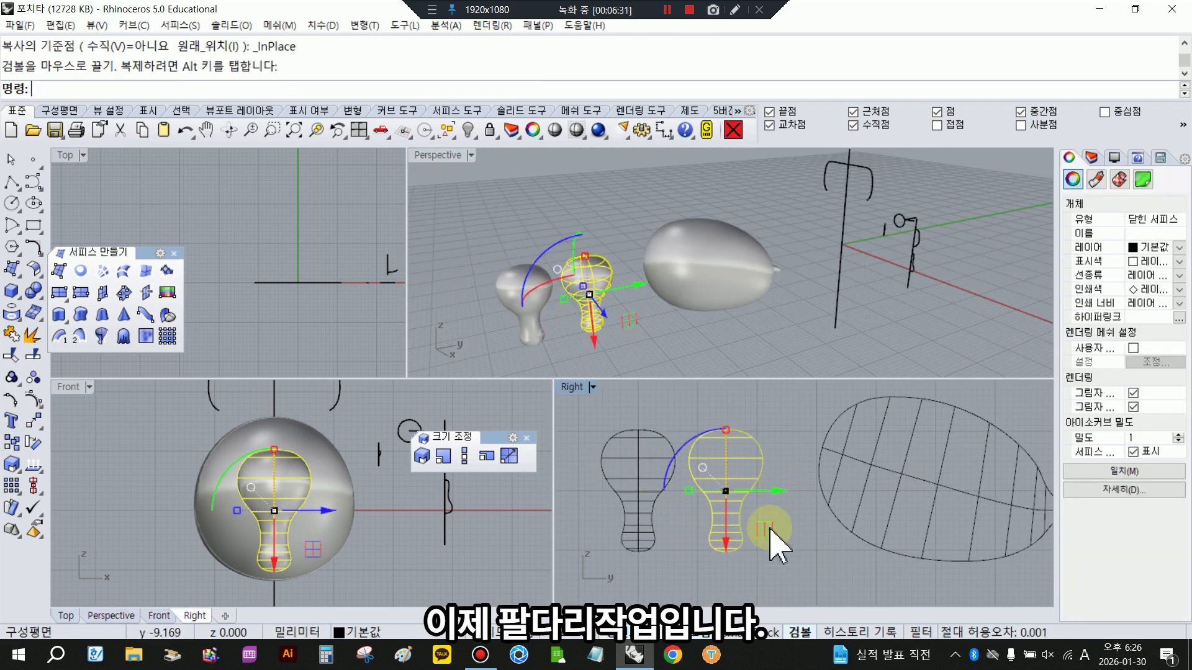
- Turn on the copied limb's control points and move its lower rows down to lengthen the lower leg
key(F10)
scroll(729, 546, up, 3)
right_drag(730, 537, 774, 497)
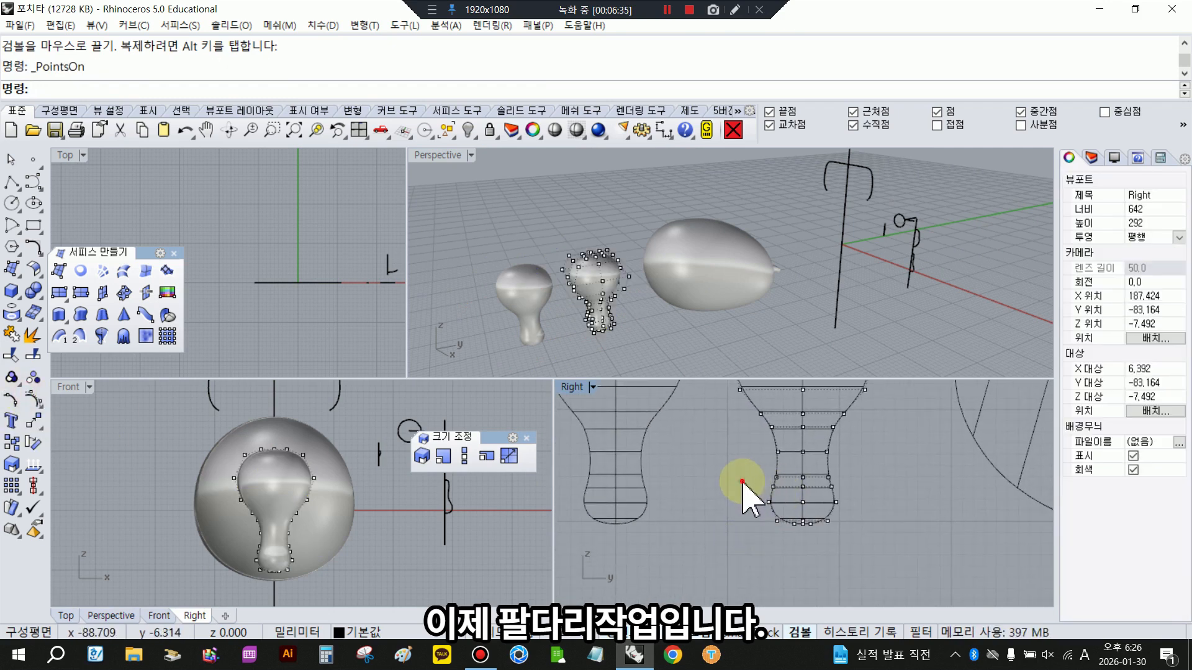
drag(743, 481, 882, 564)
drag(803, 454, 803, 471)
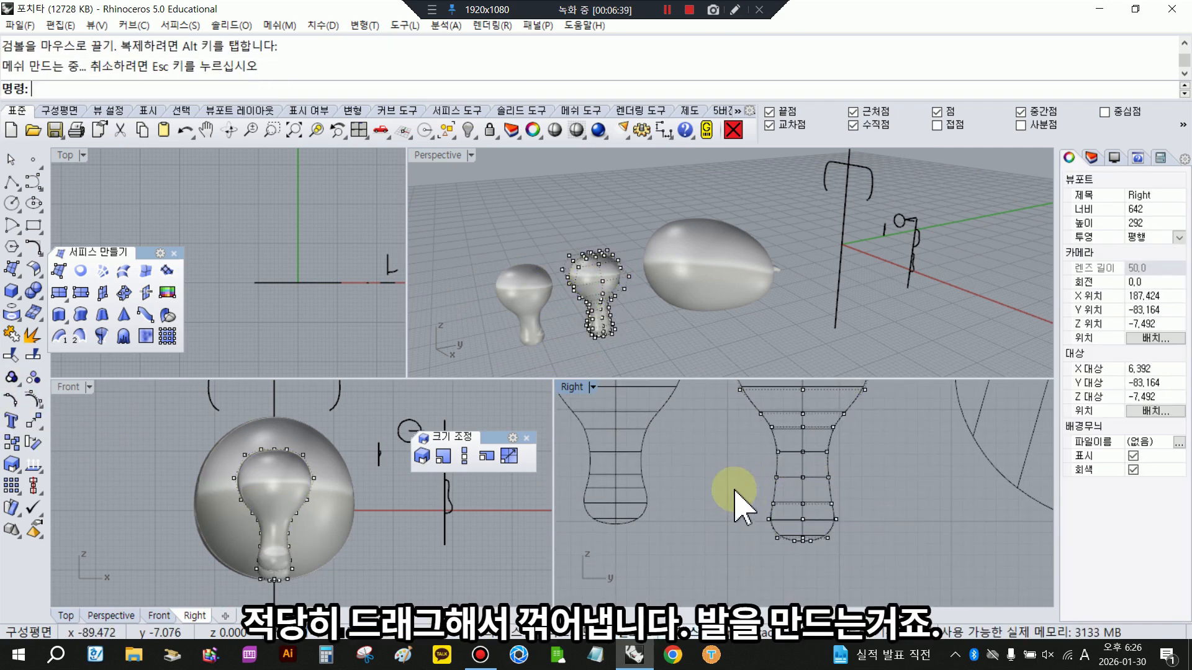
- Rotate the limb's bottom control points to bend out a foot, and tilt the ankle row to follow the bend
drag(902, 574, 899, 572)
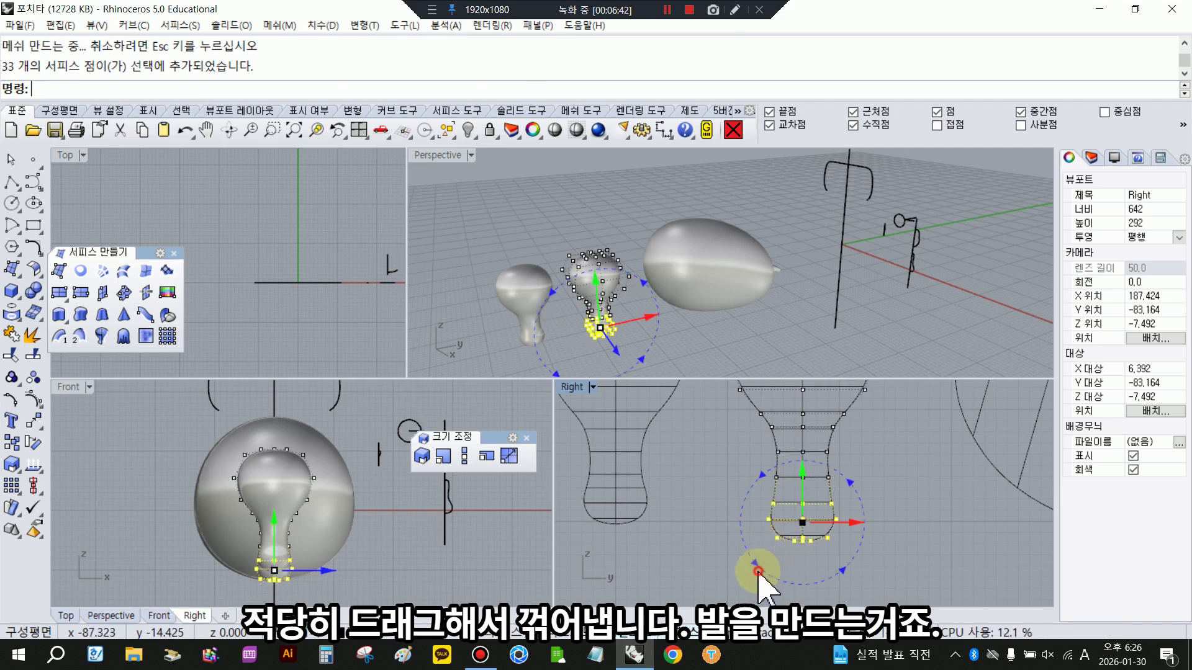
drag(759, 571, 711, 544)
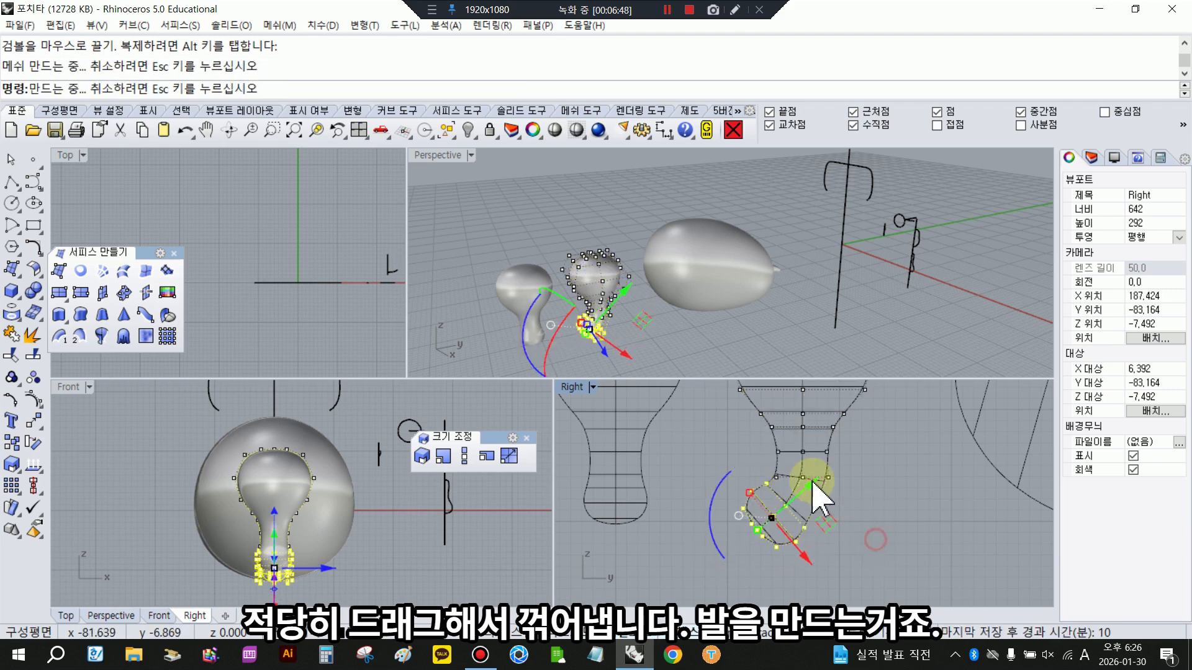
scroll(801, 474, up, 6)
drag(736, 455, 870, 489)
drag(771, 534, 881, 608)
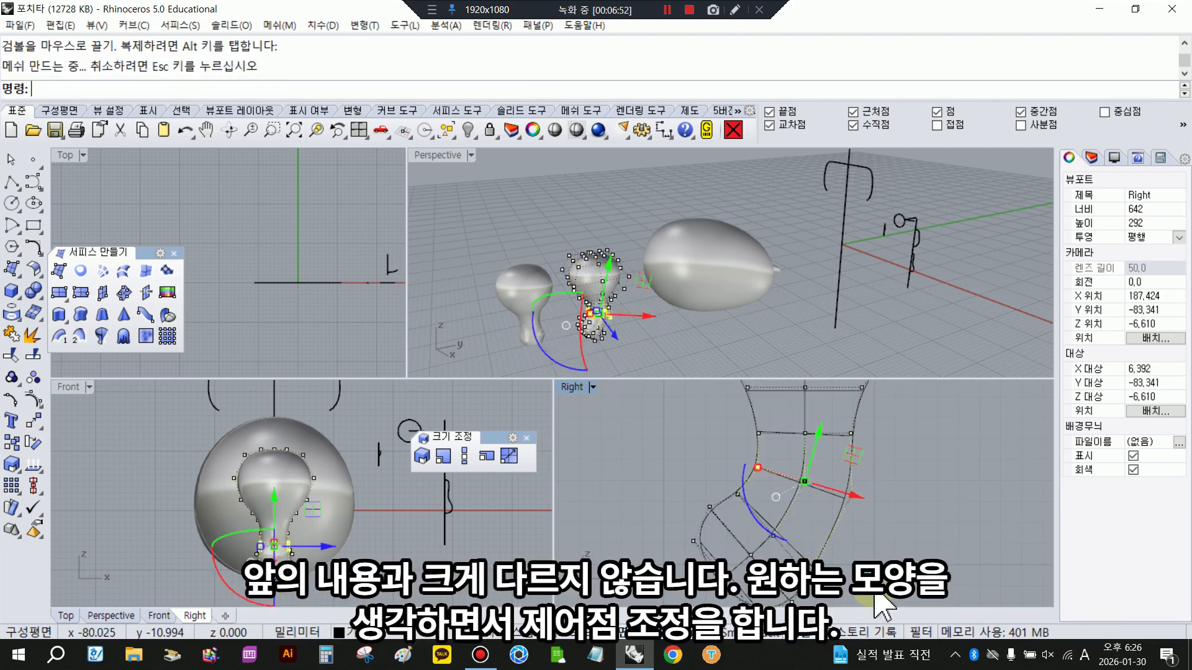
- Rotate the control points at the foot's tip with the Rotate command and adjust their position slightly outward
drag(656, 460, 738, 545)
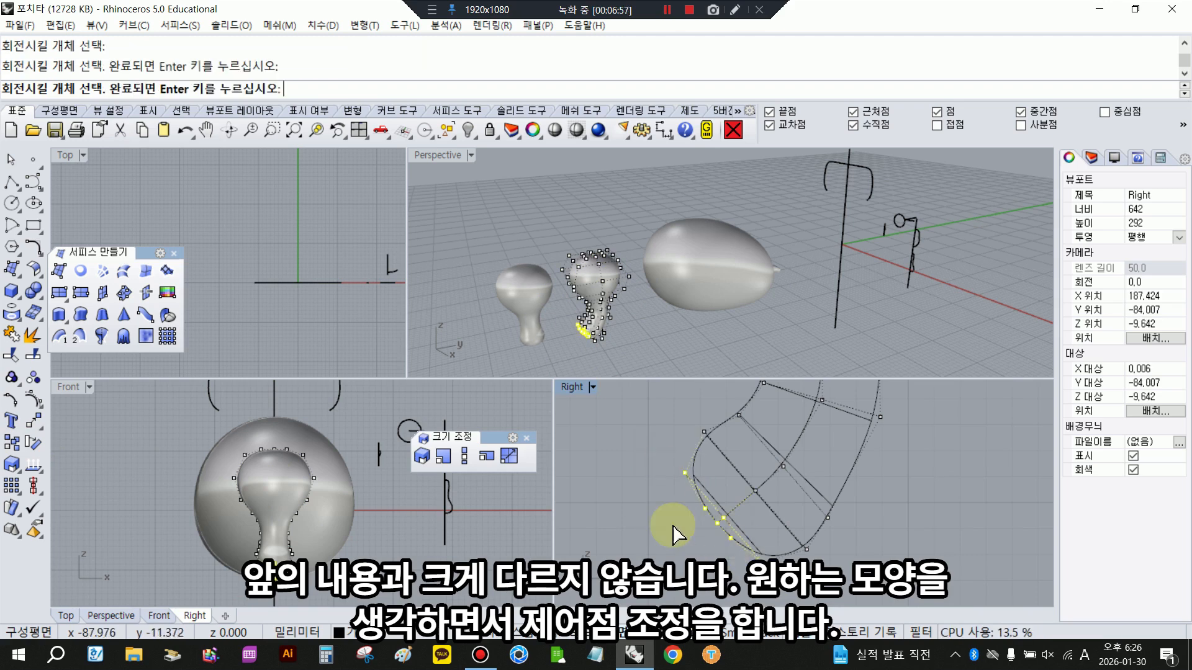
click(686, 473)
click(908, 512)
click(846, 540)
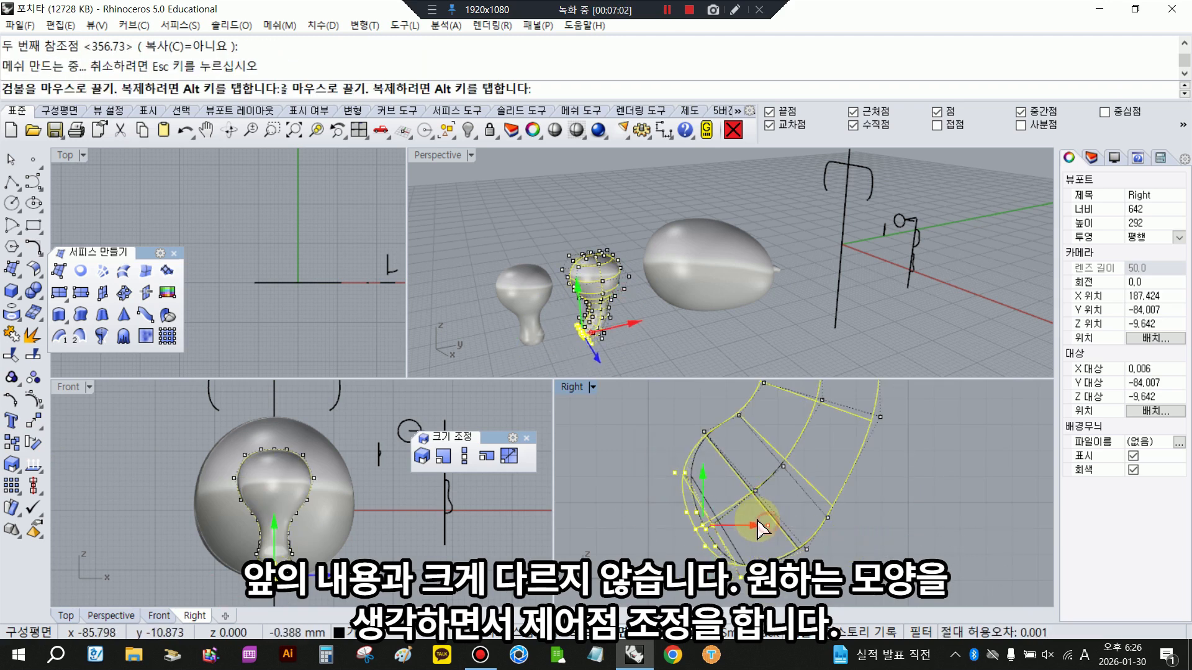
scroll(800, 543, down, 9)
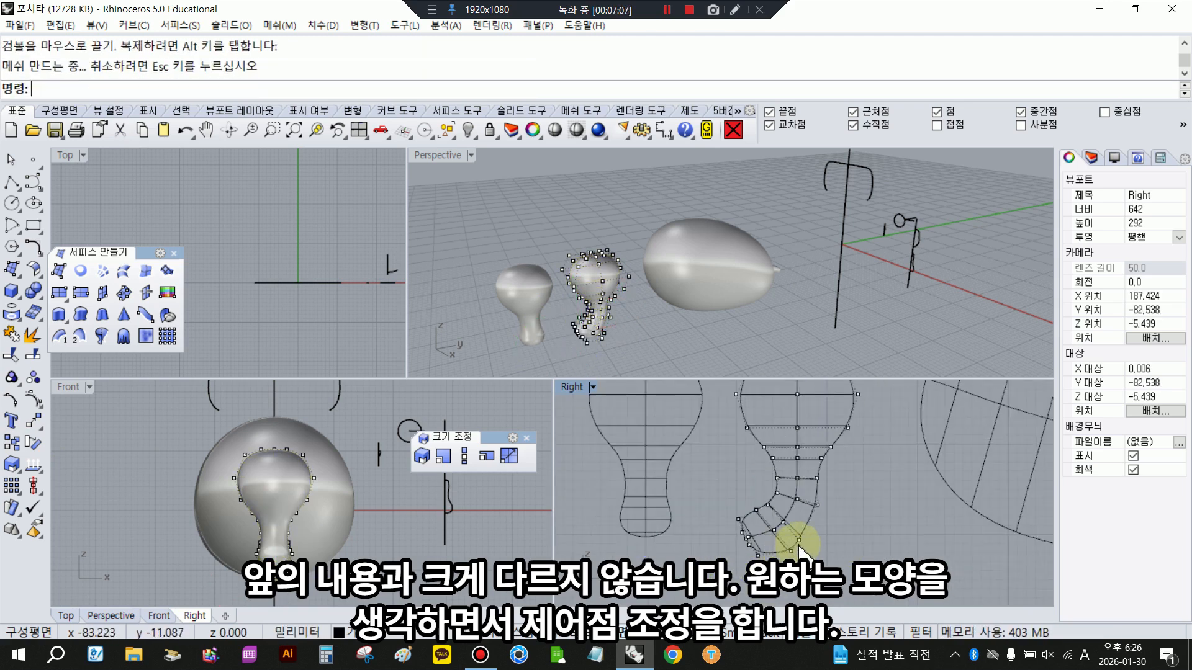
- Shift the control point rows around the ankle slightly toward the toe side to smooth the leg's bend
scroll(798, 542, up, 6)
right_drag(617, 244, 624, 199)
scroll(602, 320, up, 2)
mouse_move(805, 515)
right_down()
mouse_move(800, 553)
mouse_move(799, 514)
right_up()
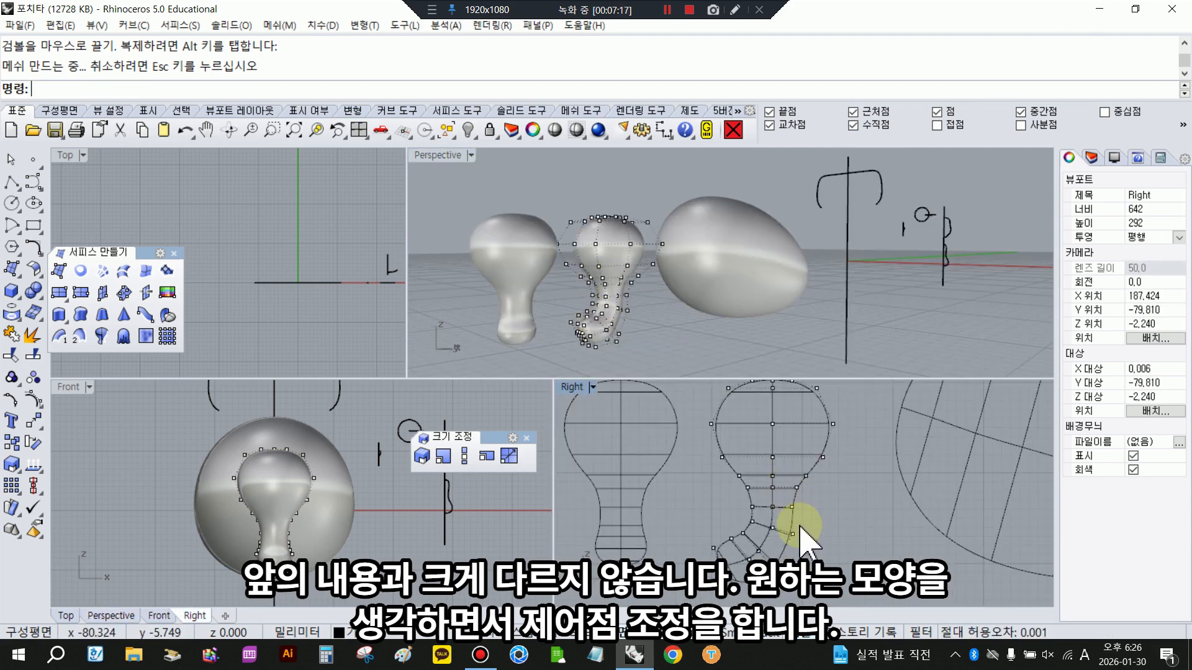
drag(833, 609, 835, 609)
drag(806, 552, 803, 552)
scroll(767, 498, up, 7)
drag(713, 485, 850, 529)
drag(844, 518, 840, 518)
scroll(812, 537, down, 7)
- Adjust the foot's control points with a small rotation and slight shifts toward the toe side
drag(708, 485, 844, 605)
right_drag(830, 560, 821, 511)
drag(822, 501, 819, 500)
drag(746, 559, 743, 557)
click(883, 545)
drag(686, 439, 849, 574)
drag(828, 505, 825, 505)
- Shrink the sole control points near the toe with a 2D Scale, and undo the last drag of control points
scroll(756, 539, up, 10)
right_drag(737, 545, 714, 515)
drag(661, 541, 758, 600)
click(443, 456)
click(669, 497)
click(890, 547)
click(839, 537)
right_drag(869, 556, 854, 443)
click(184, 131)
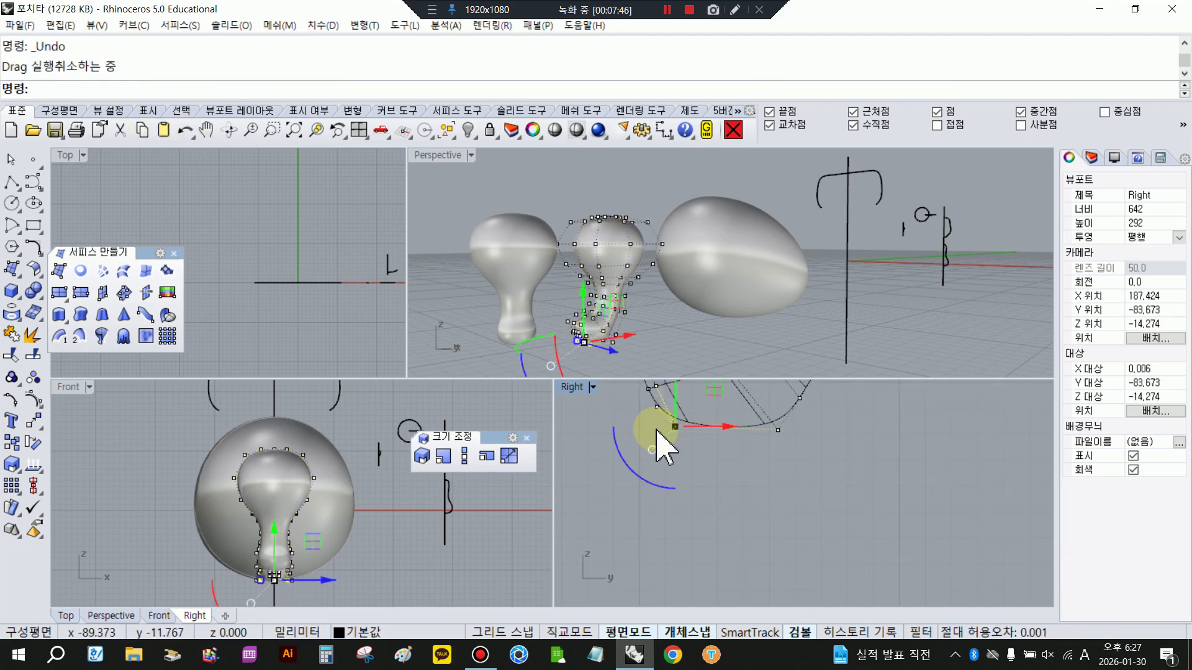
- Shrink the sole control points in the middle of the foot with a 2D Scale of about 0.79 about the foot's centre line
click(740, 469)
double_click(942, 488)
right_click(824, 504)
click(729, 447)
click(924, 497)
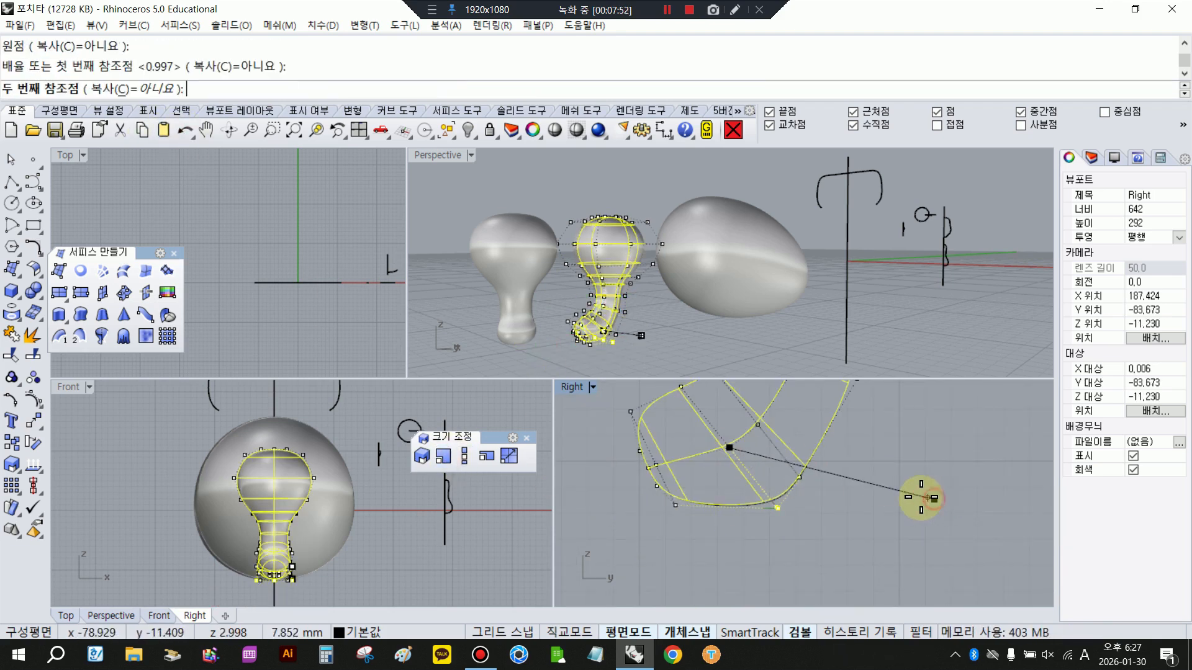
click(888, 499)
- Scale the sole control points nearer the heel in 2D by about 0.84 about the foot's centre line
drag(785, 427, 872, 541)
right_click(873, 533)
click(759, 425)
click(967, 494)
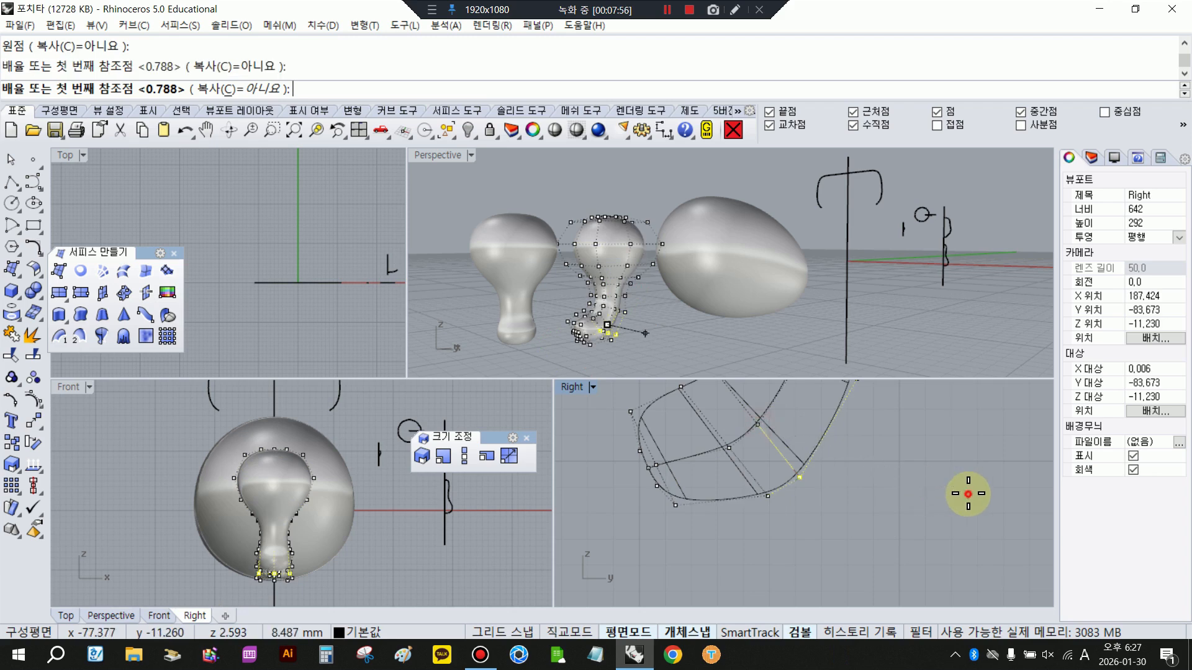
click(933, 516)
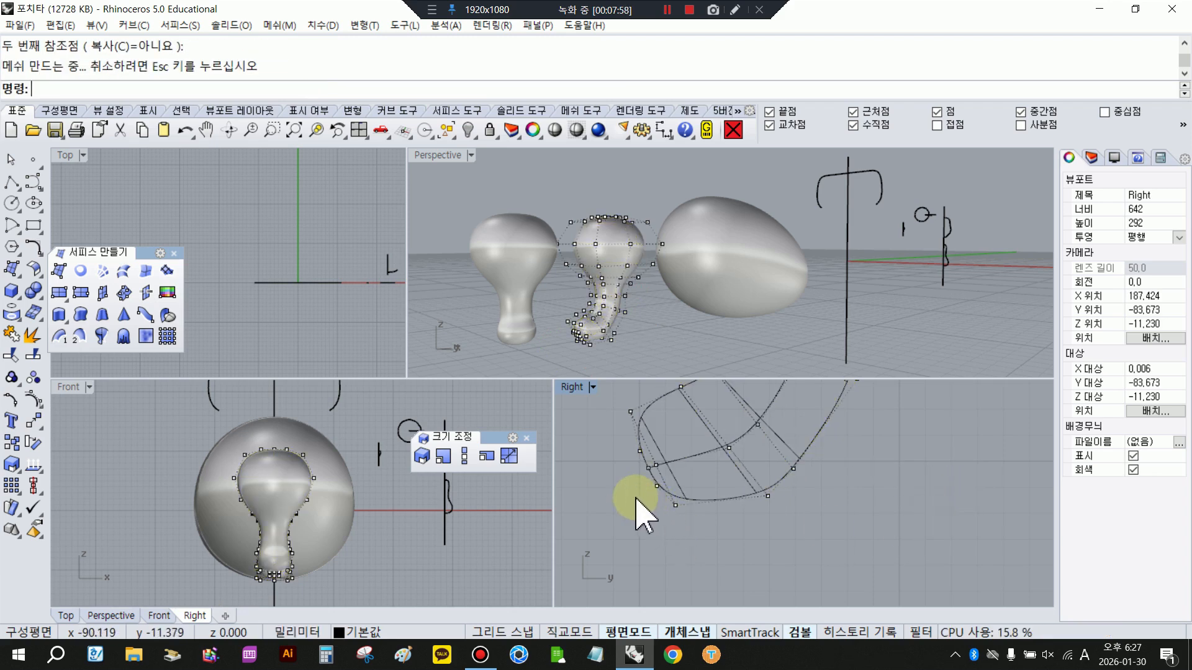
- Pull in the sole control points at the toe end with a 2D Scale to flatten the sole
drag(635, 498, 712, 544)
right_click(711, 543)
click(656, 464)
click(925, 530)
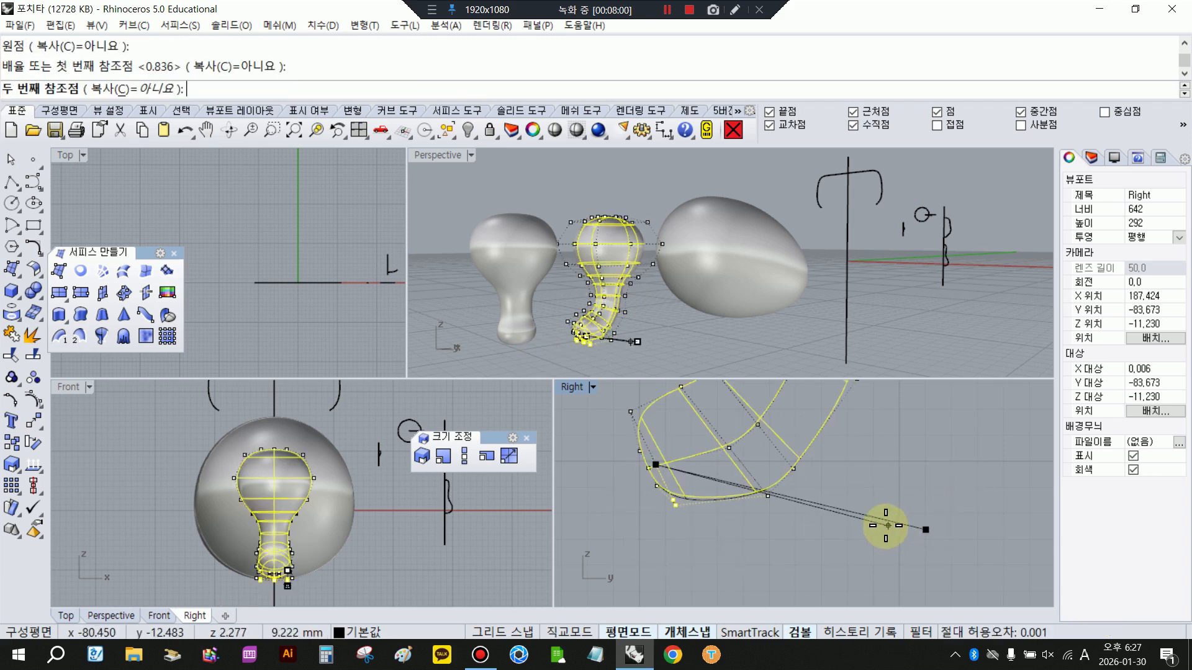
click(847, 527)
- Select the three upper control points at the foot's front and scale them in one direction to widen the toes
scroll(589, 329, up, 5)
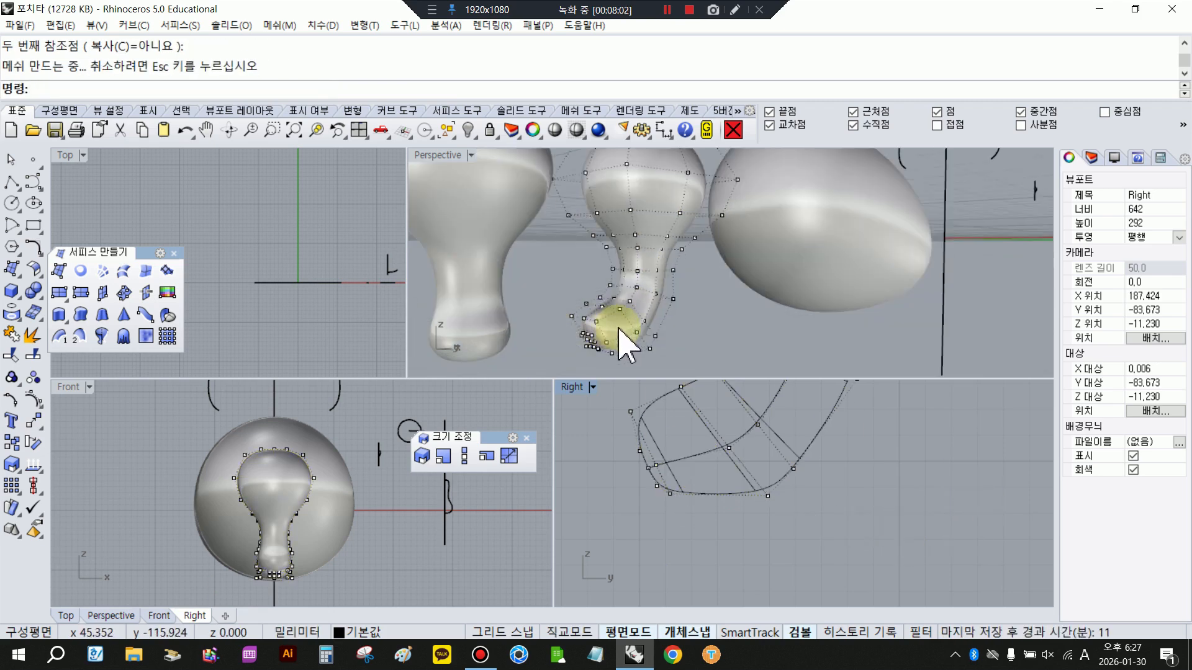
scroll(672, 325, down, 6)
scroll(725, 355, up, 6)
right_drag(737, 445, 776, 533)
scroll(777, 531, down, 4)
scroll(766, 530, up, 4)
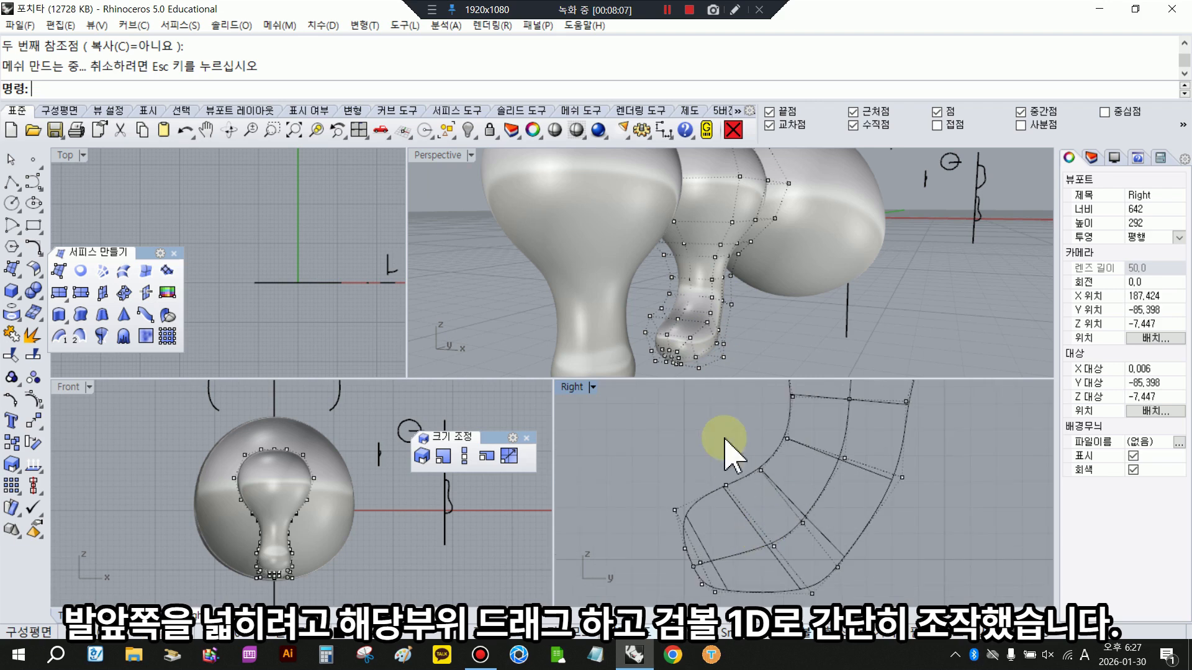
scroll(724, 553, up, 2)
scroll(713, 478, up, 2)
scroll(695, 354, up, 3)
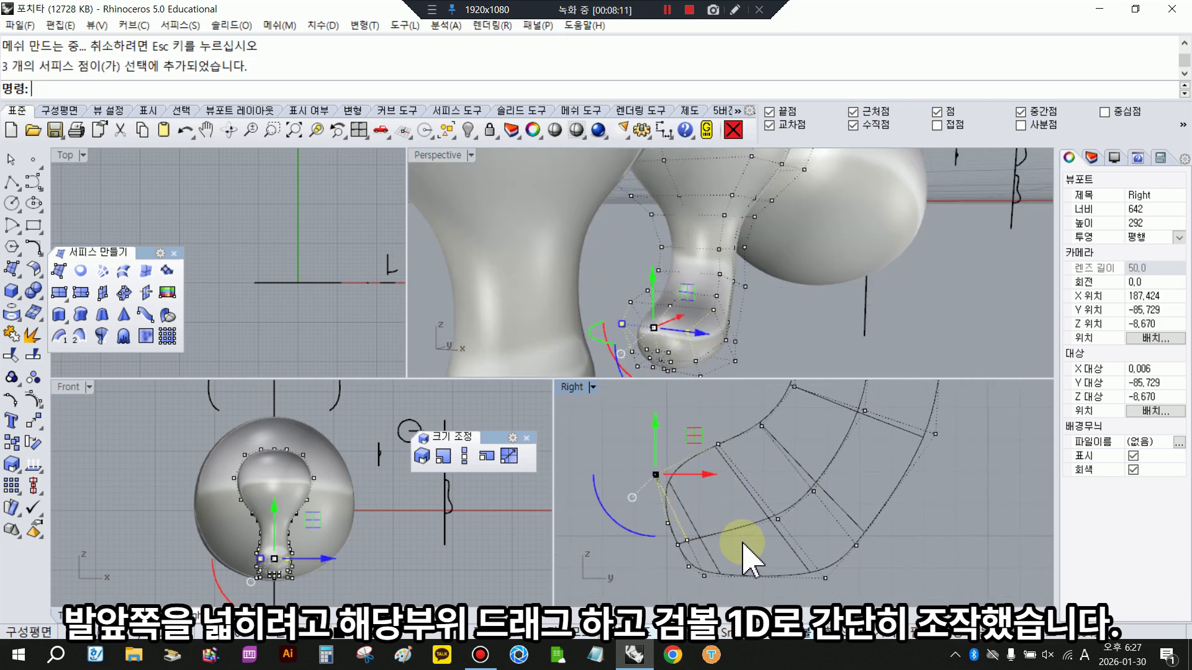
drag(622, 329, 613, 324)
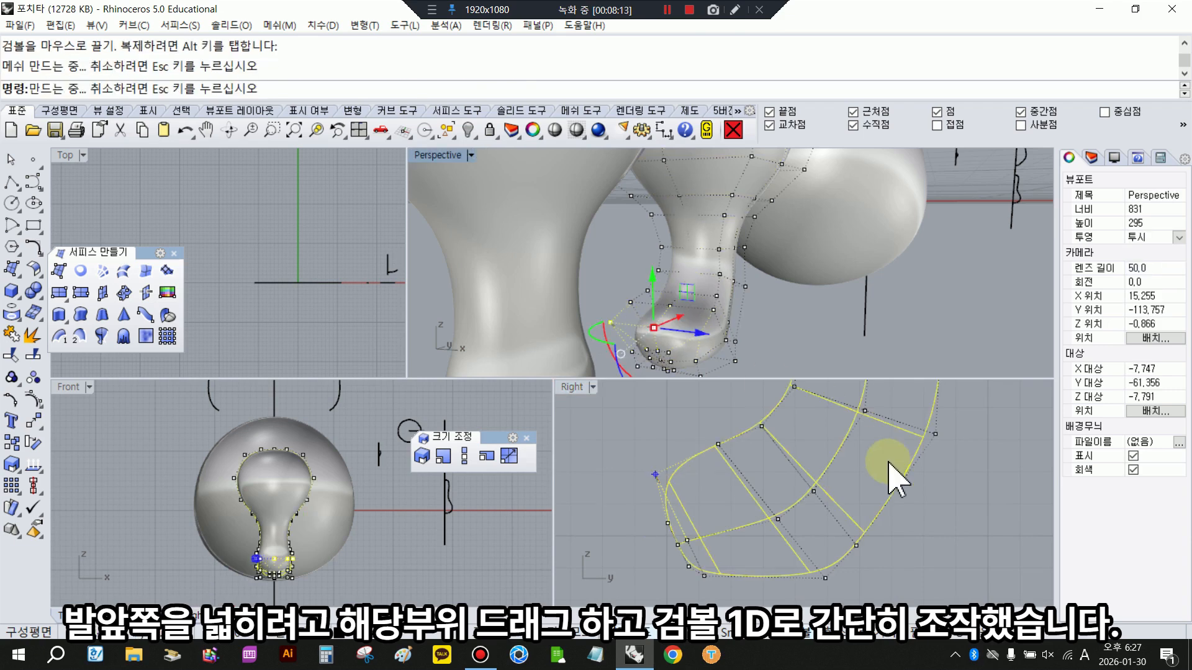
click(893, 484)
- Inspect the widened front of the foot up close
mouse_move(743, 335)
right_down()
mouse_move(723, 314)
mouse_move(643, 335)
mouse_move(745, 324)
right_up()
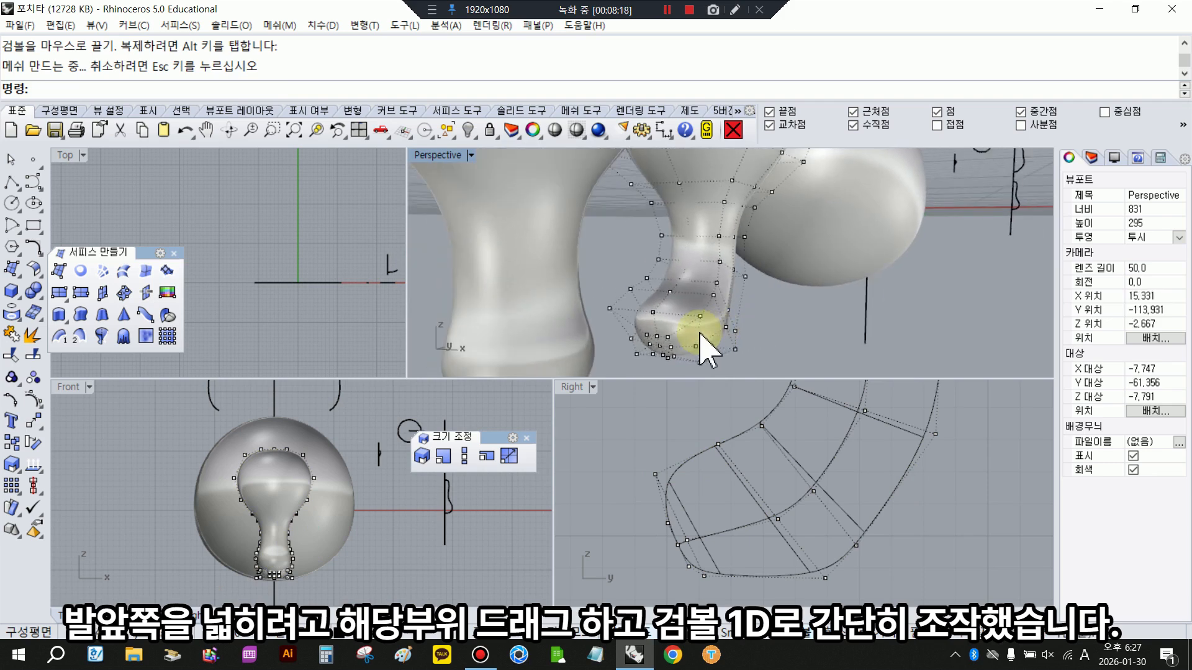
scroll(691, 345, up, 2)
scroll(689, 348, up, 2)
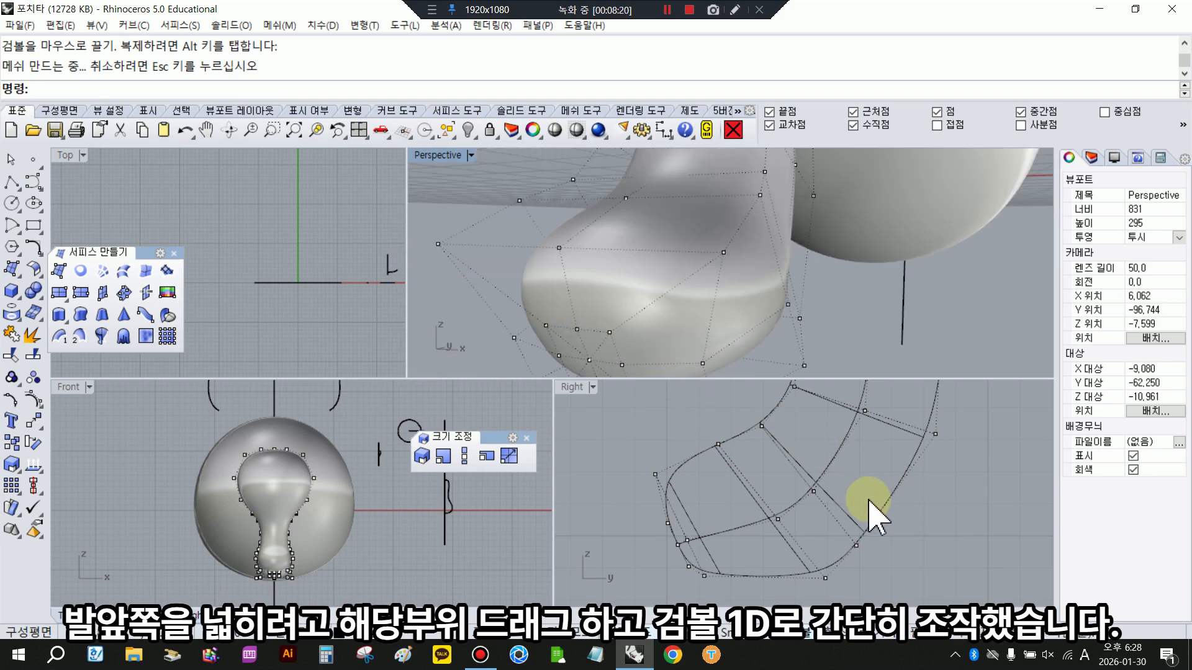
scroll(698, 538, up, 2)
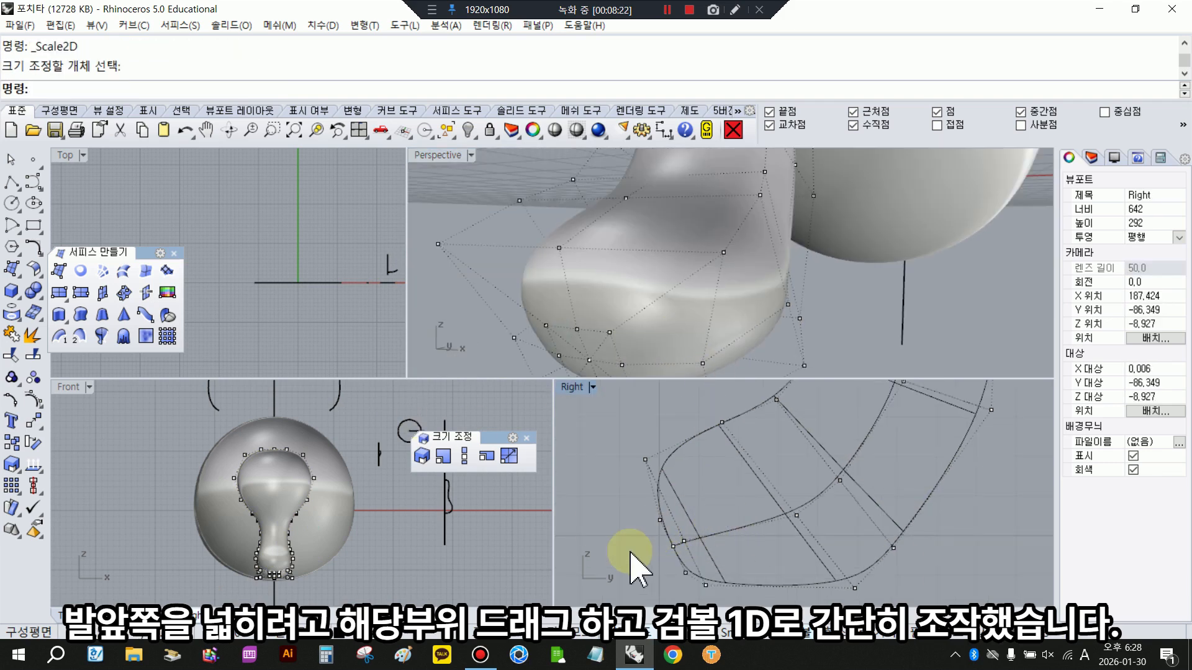
- Select the two lower control points at the foot's front and scale them in one direction to widen the toe area
scroll(691, 524, up, 1)
drag(708, 562, 708, 563)
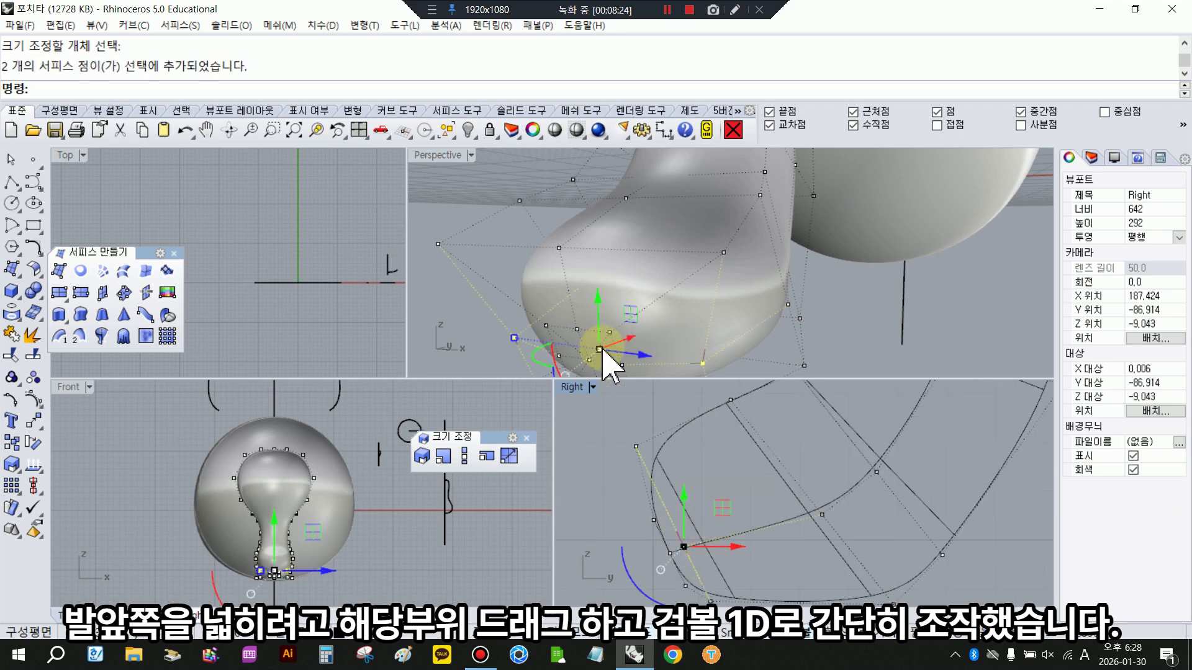
drag(519, 339, 505, 314)
right_drag(506, 315, 656, 315)
- Shade the perspective view and inspect the widened foot from several angles beside the straight limb and the body
right_click(554, 130)
right_drag(597, 277, 676, 306)
scroll(676, 306, down, 8)
right_drag(675, 306, 598, 298)
key(Escape)
scroll(767, 546, down, 12)
right_drag(772, 538, 735, 514)
scroll(602, 276, up, 2)
right_drag(602, 276, 605, 304)
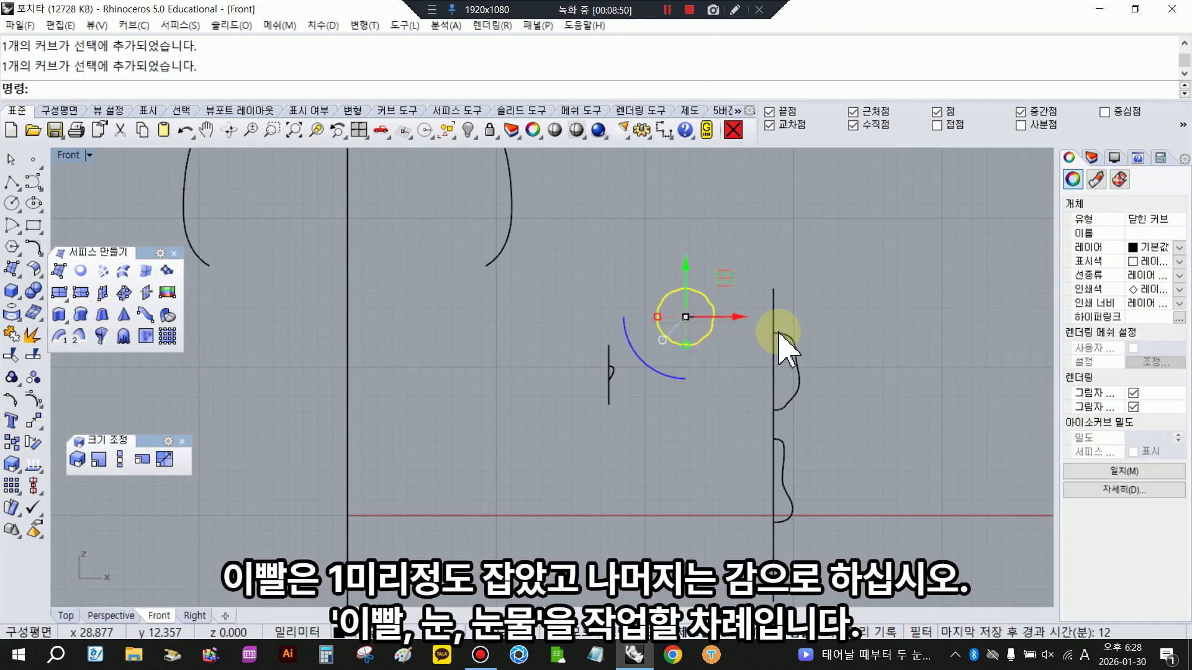
- Measure the height of the small tooth profile between its two ends on the axis line, without placing a dimension
click(770, 410)
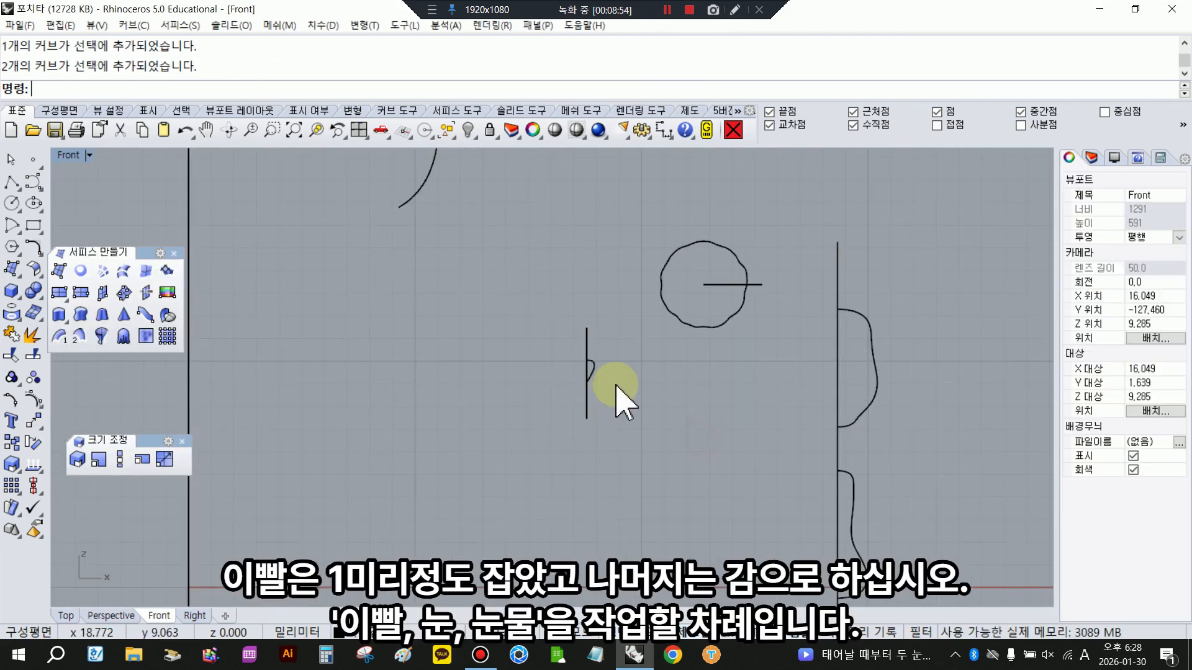
scroll(618, 399, up, 3)
click(664, 130)
click(561, 338)
click(570, 380)
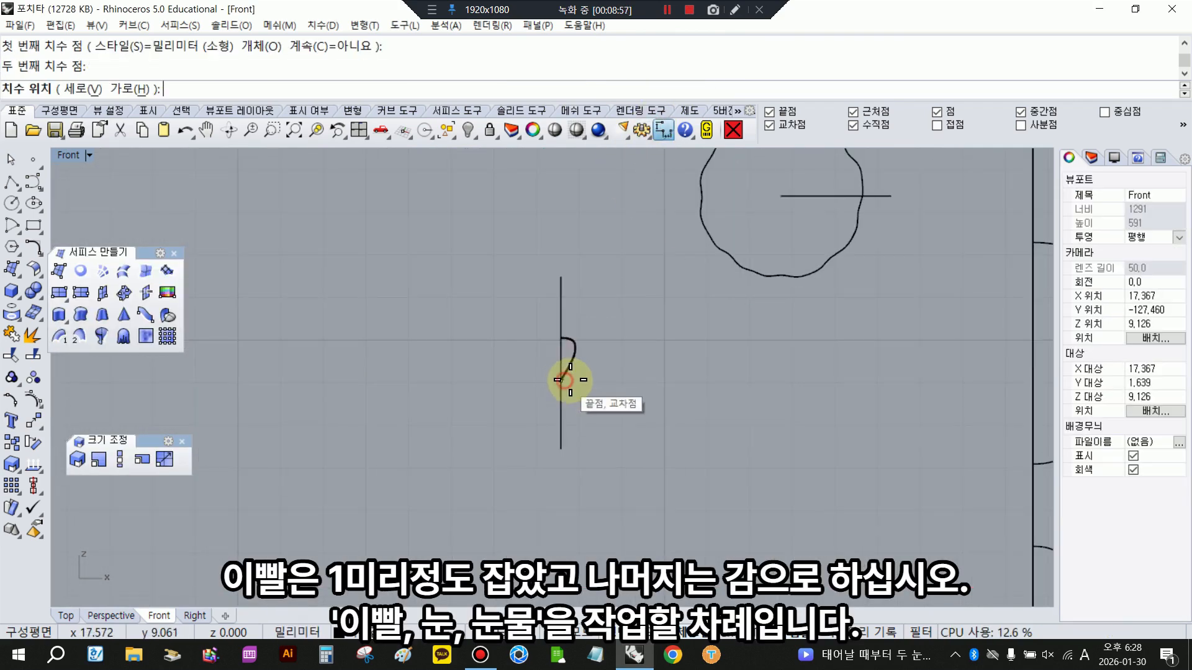
key(Escape)
- Measure the height of the wavy circular eye outline, without placing a dimension
scroll(588, 326, down, 8)
click(664, 130)
click(670, 232)
click(670, 301)
key(Escape)
- Revolve the two teardrop profile curves a full 360 degrees about their shared vertical axis line
right_drag(728, 266, 611, 300)
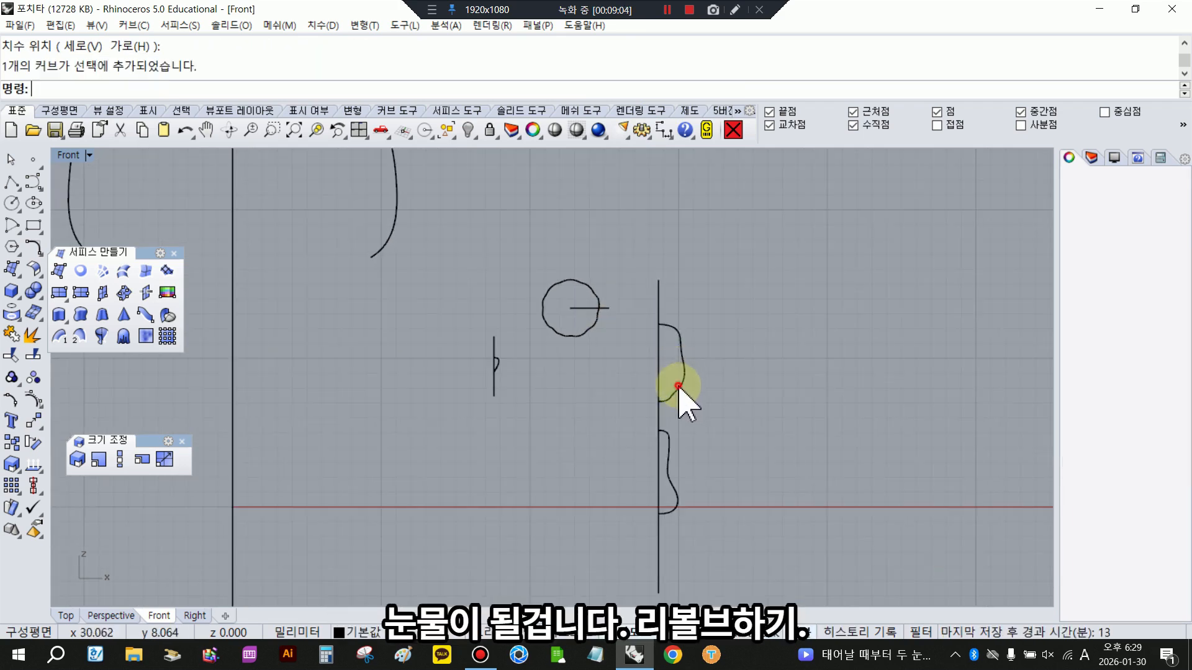
click(702, 403)
click(101, 336)
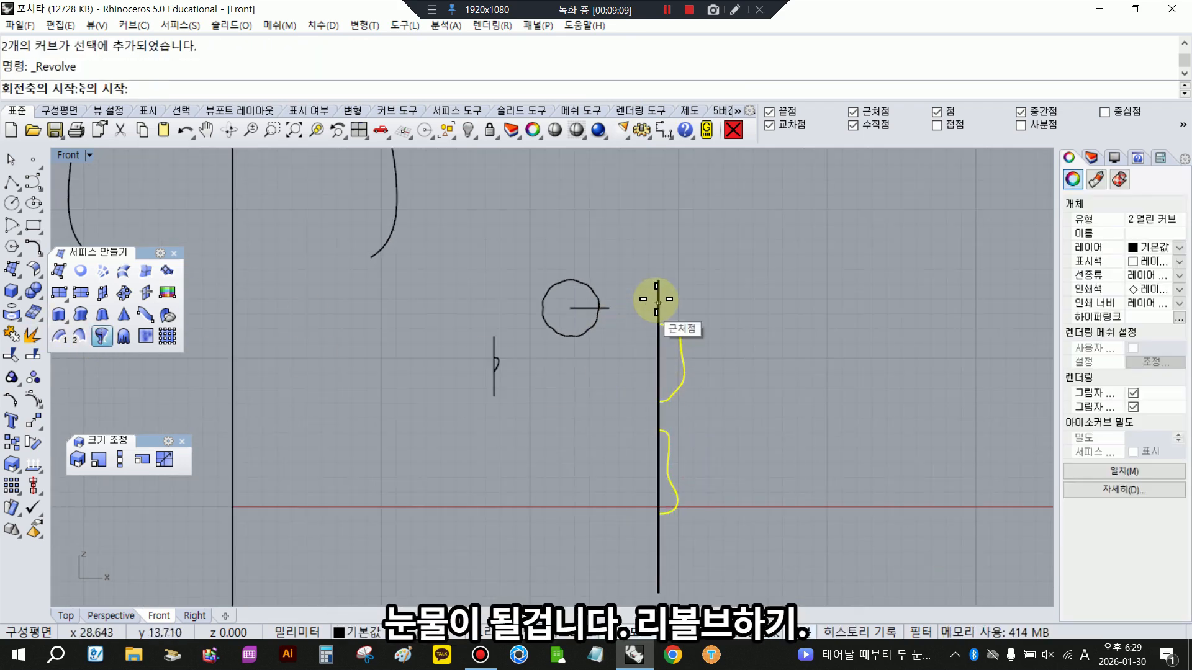
click(656, 299)
click(655, 540)
key(Return)
key(Return)
- Move the two revolved teardrop surfaces sideways, clear of their profile curves, and restore the four-view layout
click(654, 397)
shift+click(647, 485)
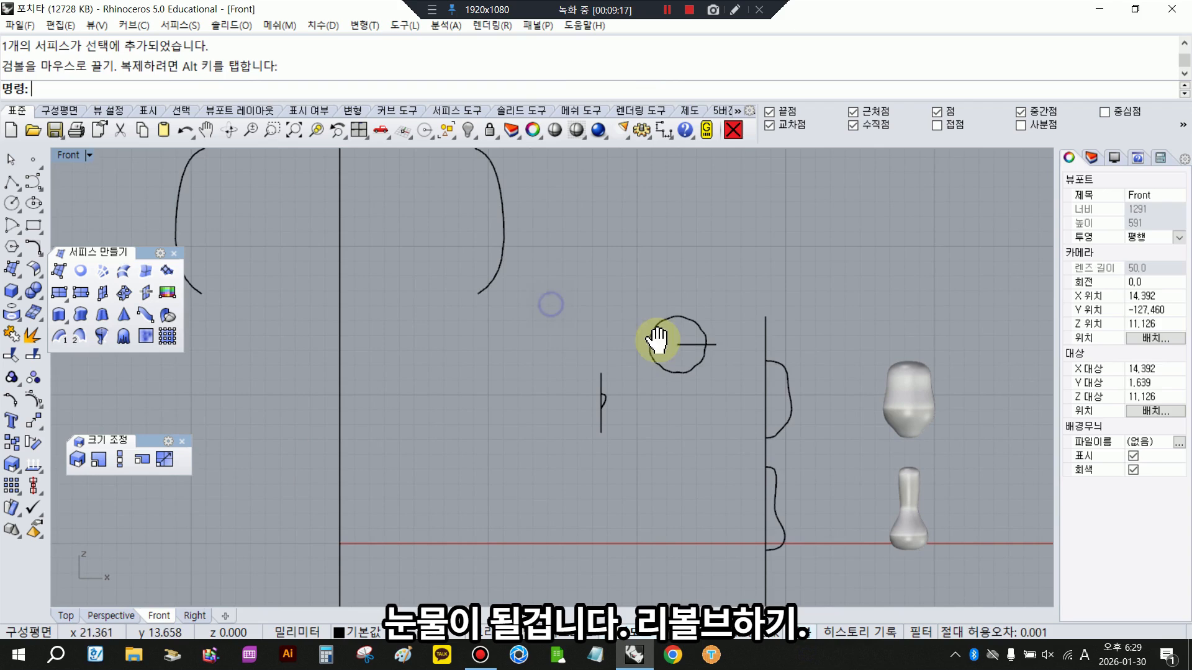
click(710, 345)
key(Escape)
double_click(68, 155)
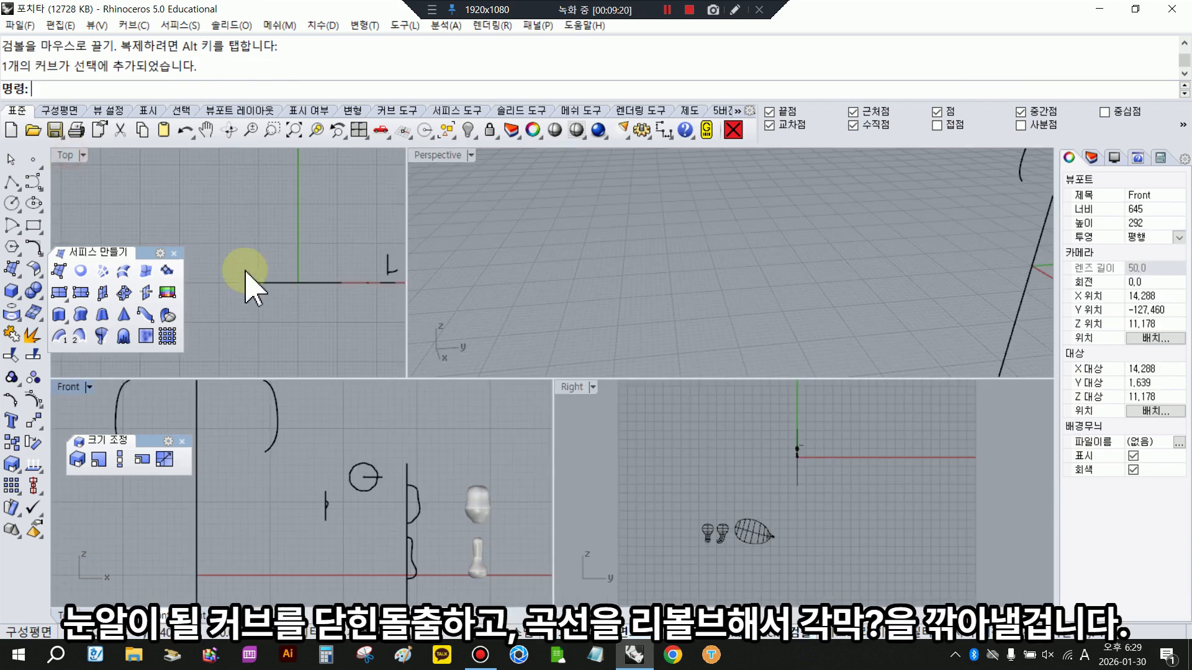
- Extrude the wavy eye outline to both sides as a closed solid
right_drag(382, 279, 237, 281)
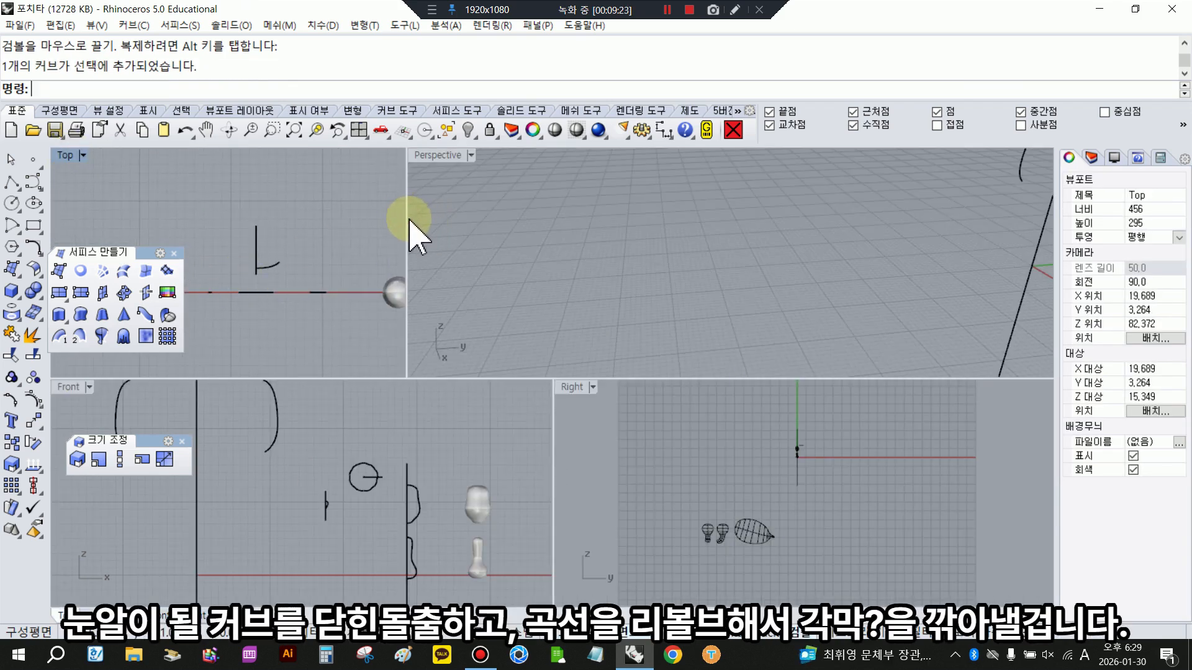
drag(557, 371, 553, 371)
click(340, 268)
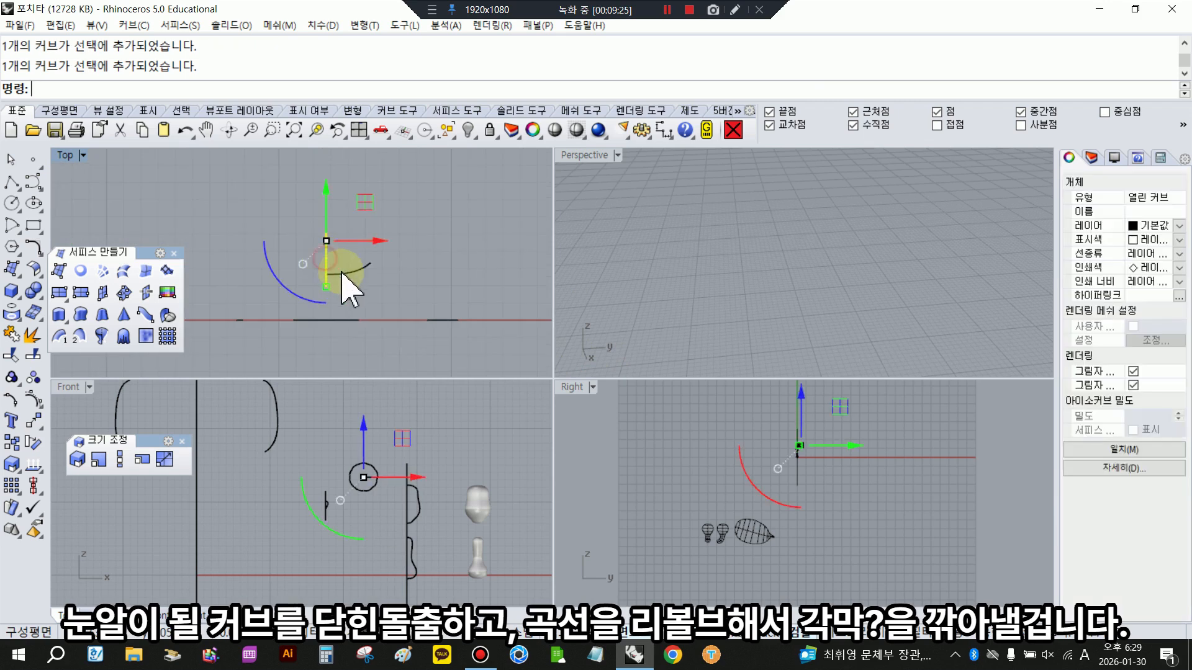
click(447, 275)
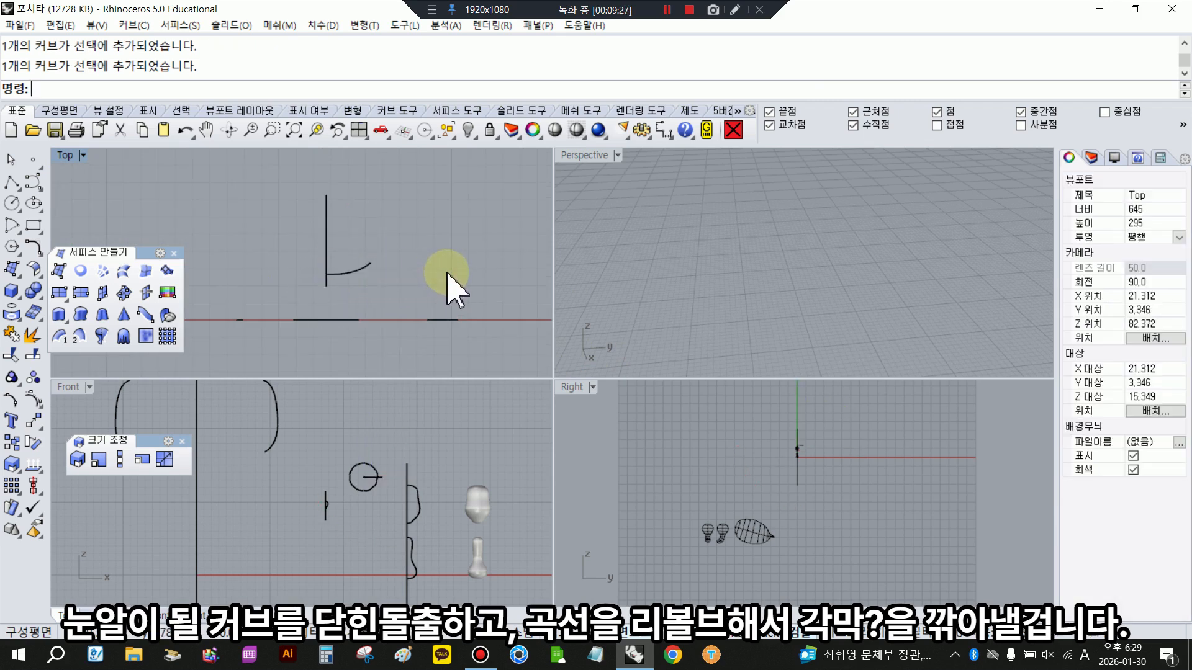
scroll(356, 478, up, 8)
right_drag(356, 271, 396, 260)
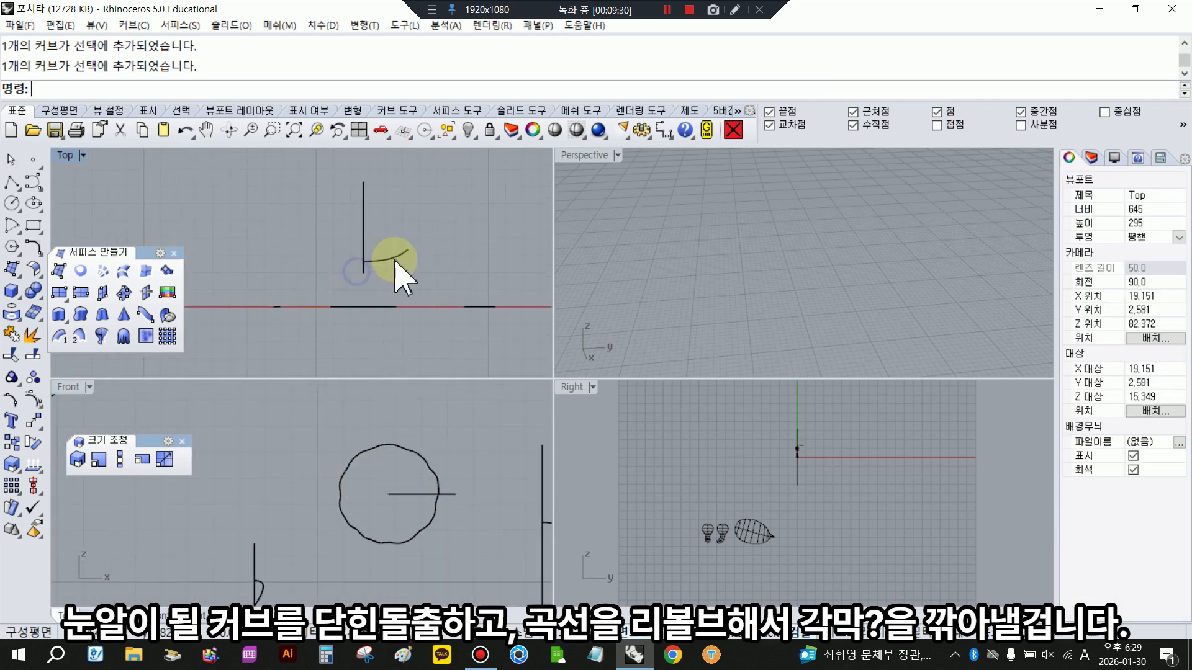
click(385, 447)
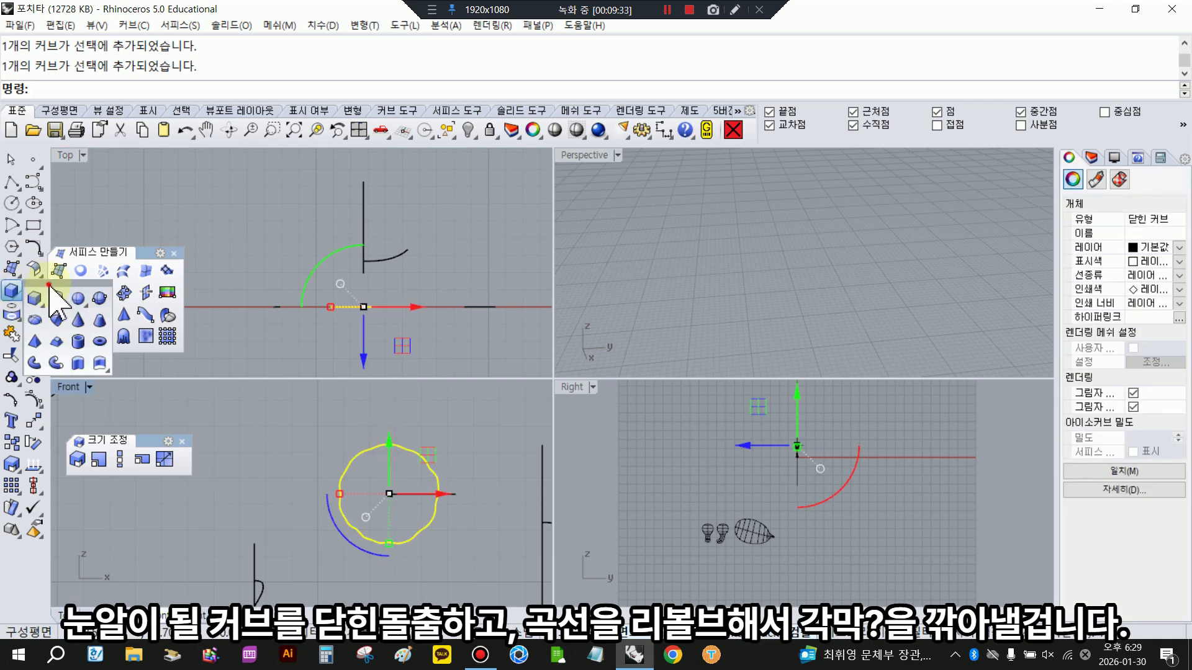
click(13, 290)
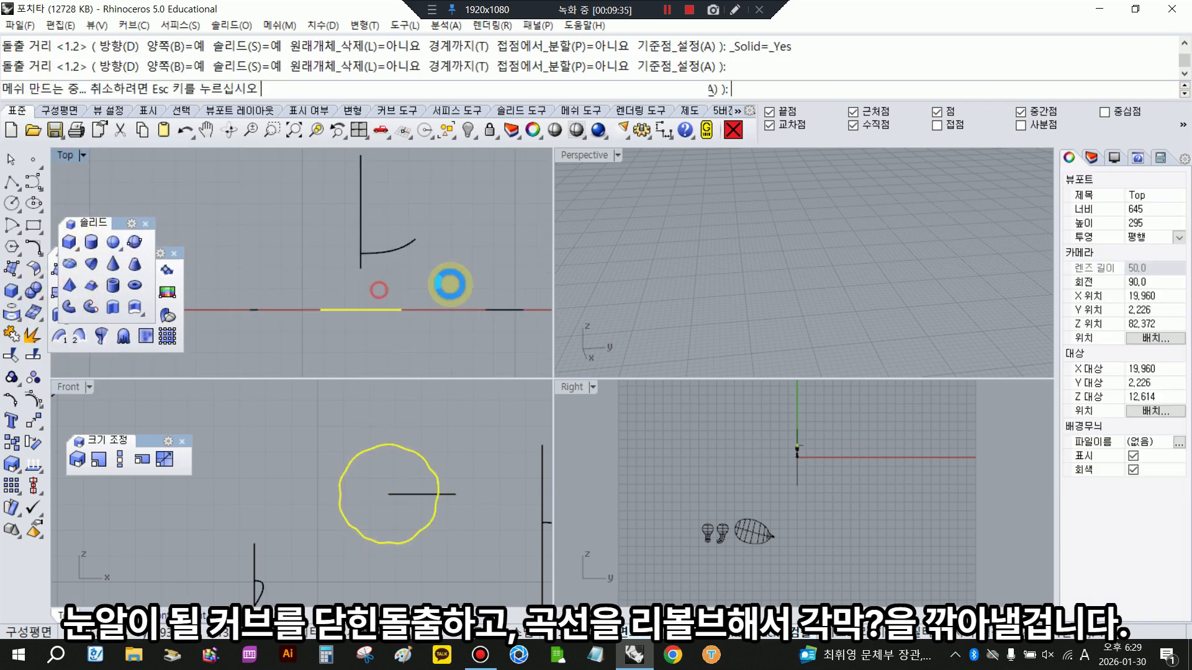
- Revolve the shallow arc above the eye solid 360 degrees about its vertical line to form a dish-shaped cutting surface
click(403, 244)
drag(422, 251, 394, 240)
click(102, 337)
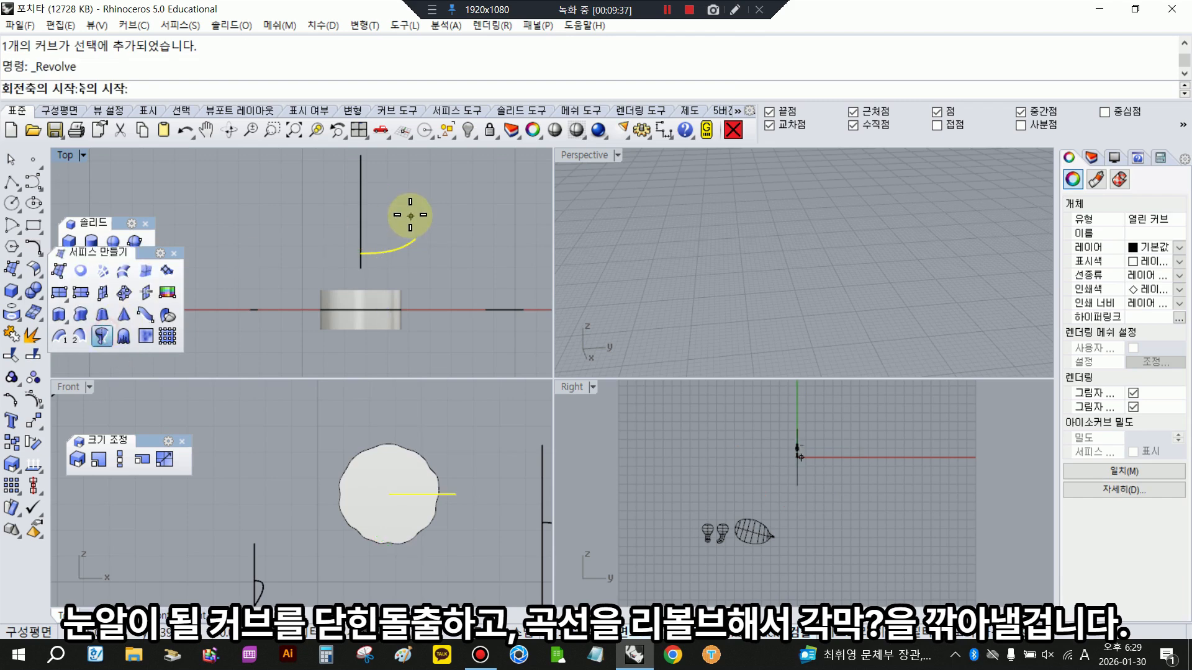
click(362, 213)
click(363, 232)
key(Return)
key(Return)
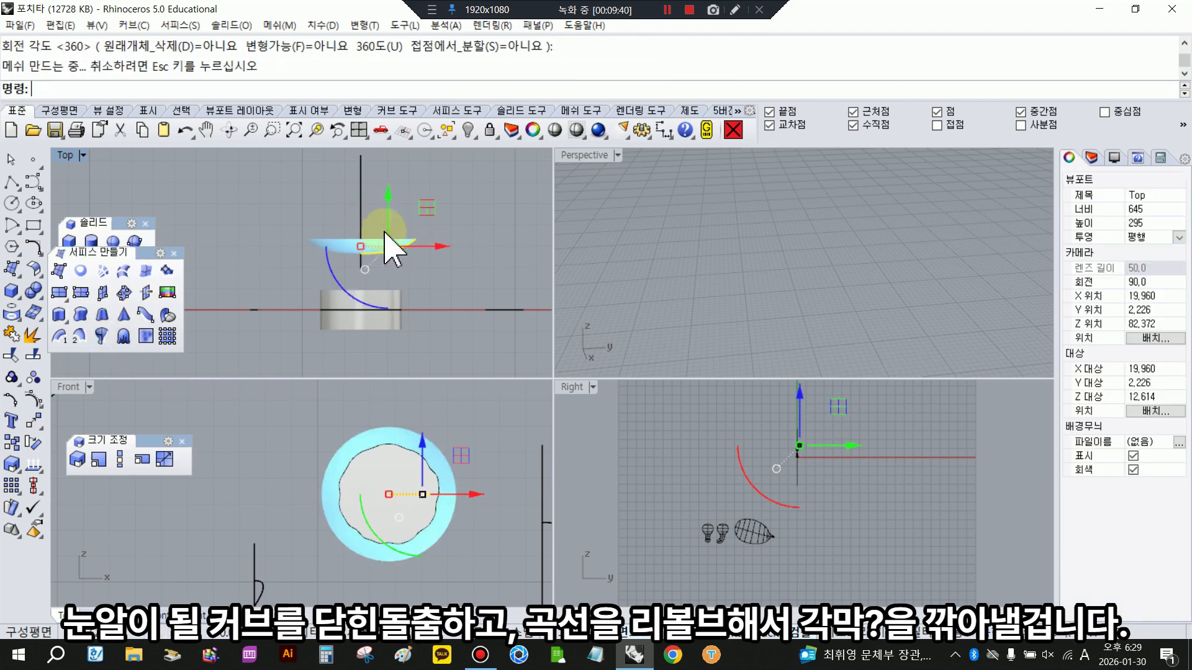
- Move the dish-shaped surface in the Top view down into the extruded eye solid so it cuts through it
click(490, 223)
click(336, 246)
drag(362, 197, 366, 277)
key(Escape)
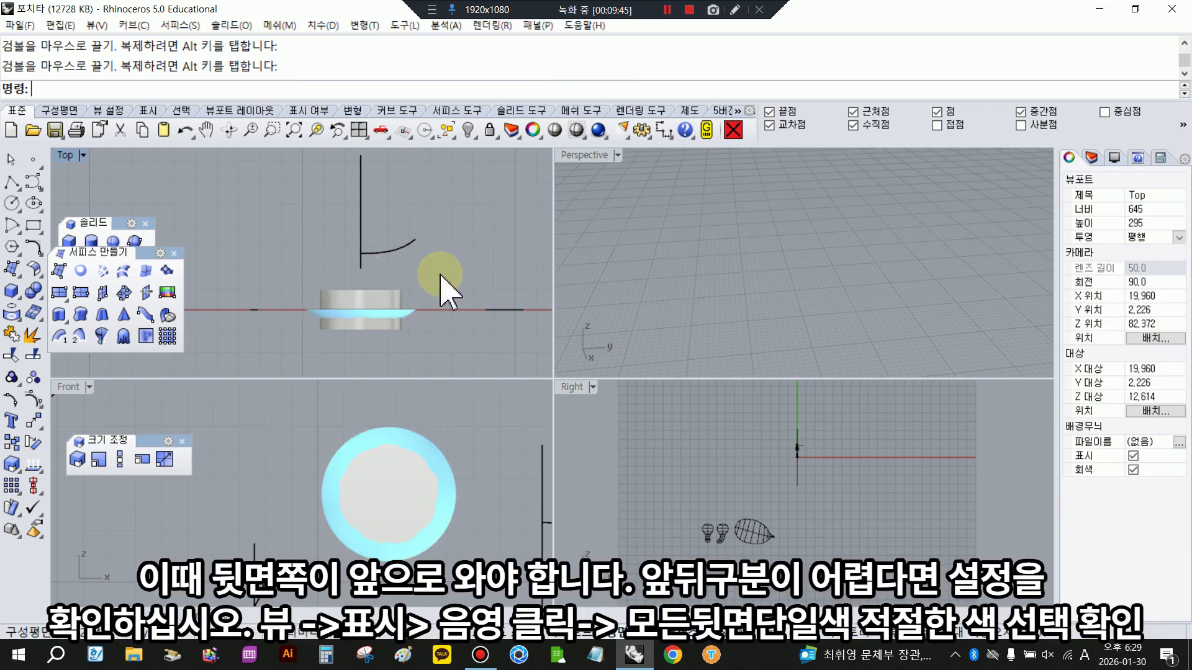
- Check the Shaded display mode's backface setting and single backface colour in the program options
click(642, 130)
click(616, 409)
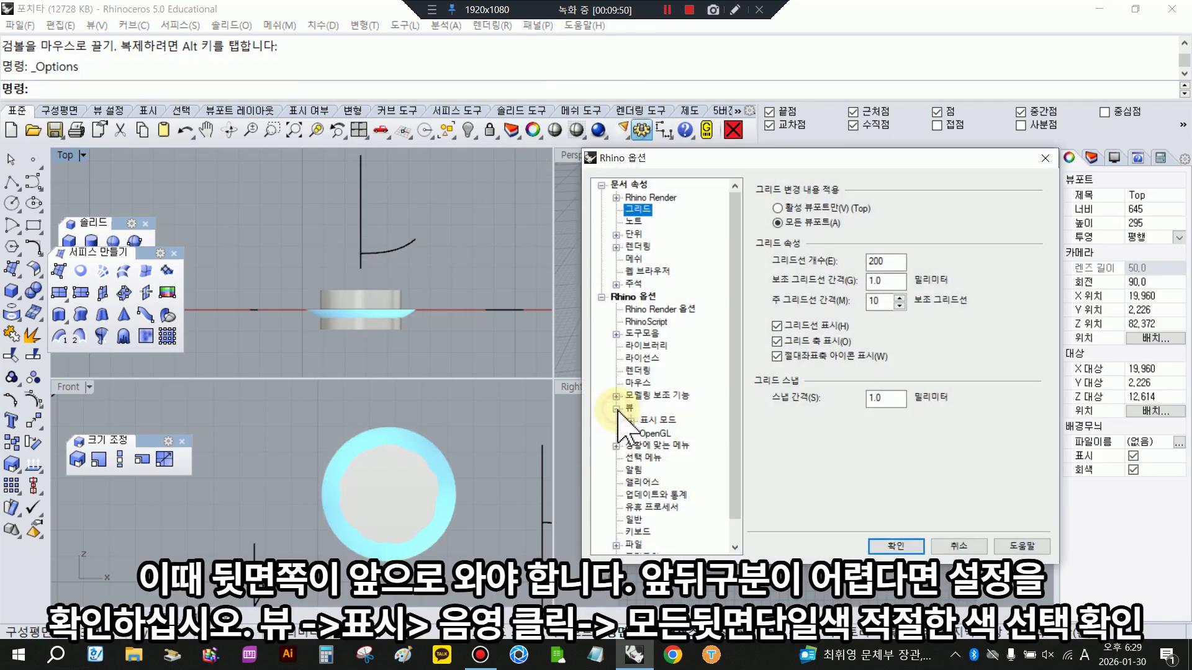
click(662, 445)
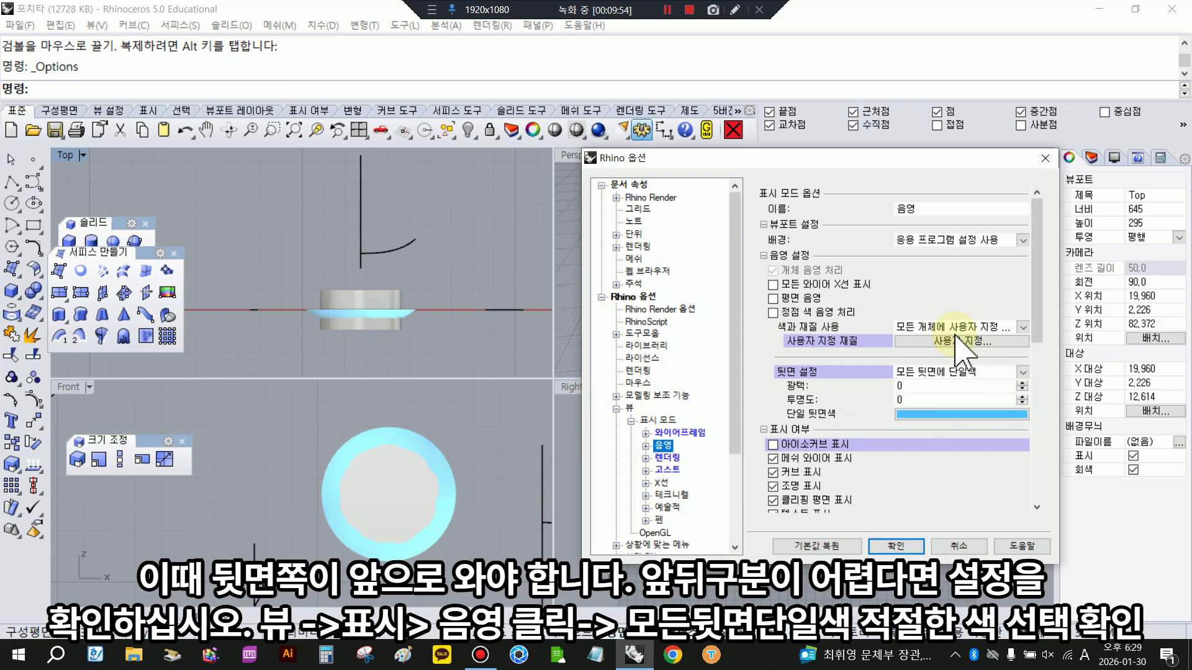
click(921, 371)
click(936, 412)
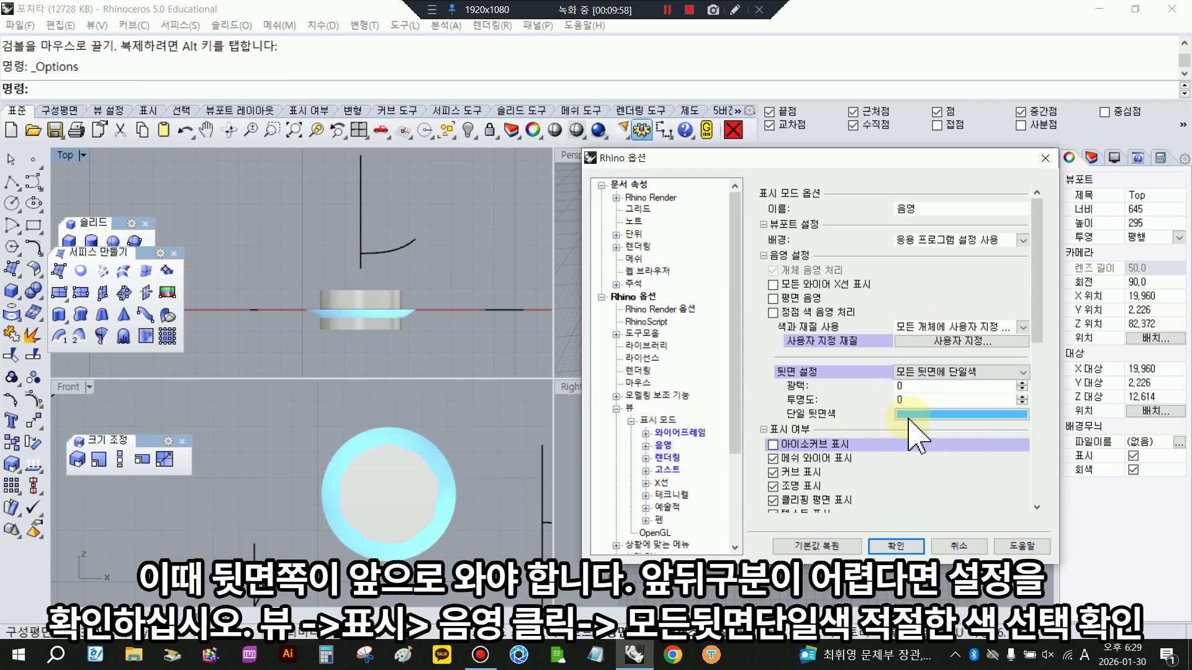
click(895, 546)
- Subtract the dish-shaped surface from the eye solid with Boolean Difference, deleting the input objects
scroll(335, 329, up, 3)
click(338, 325)
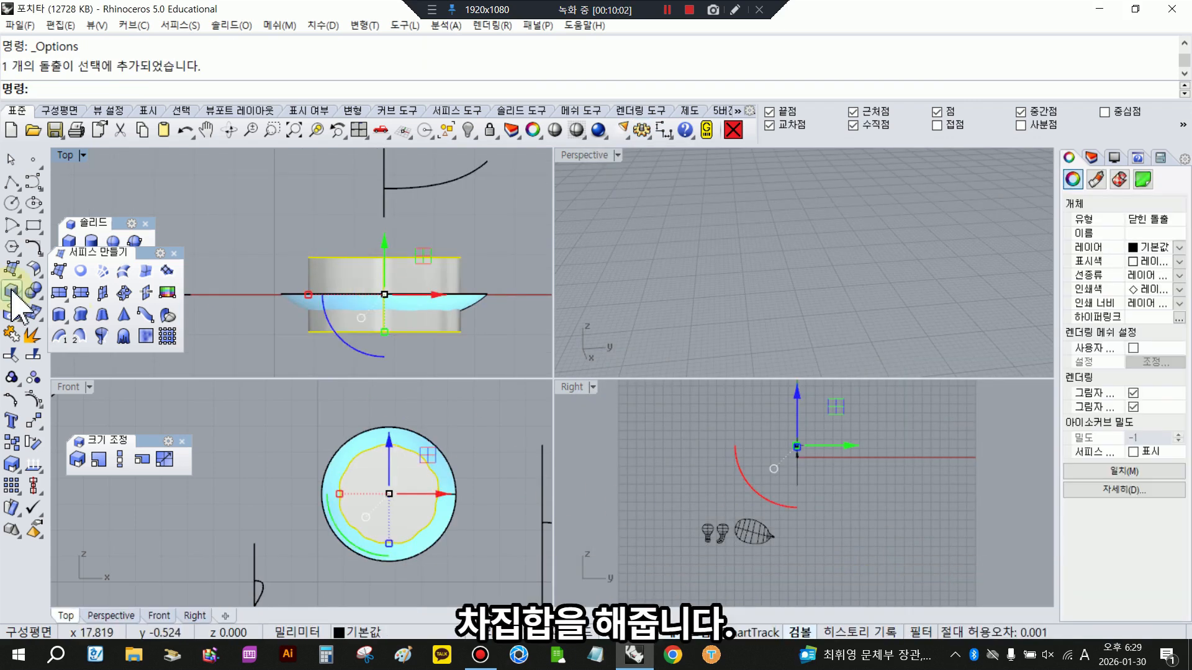
click(34, 290)
click(88, 284)
click(380, 89)
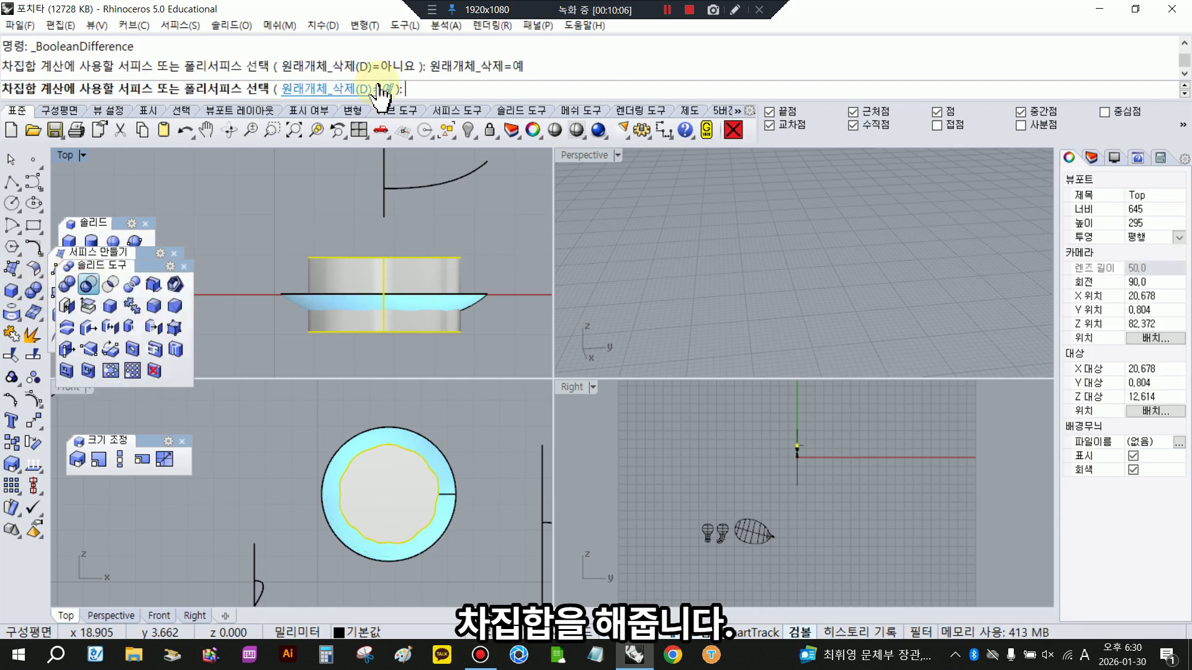
click(336, 338)
right_click(567, 346)
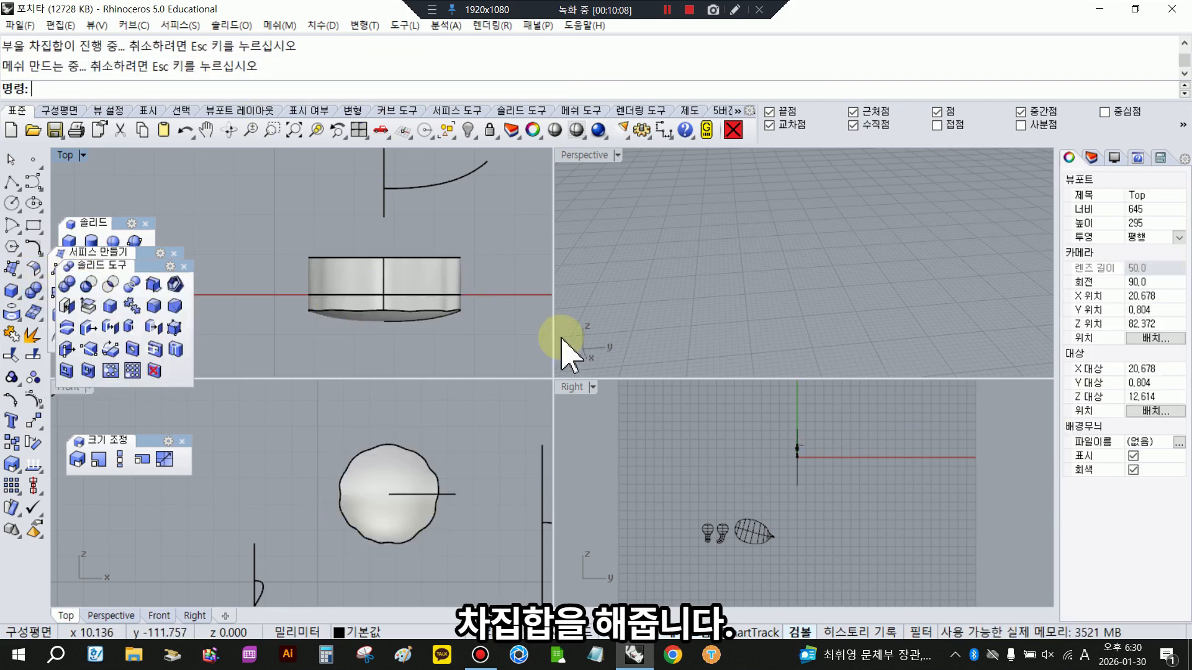
- Move the domed eye solid sideways along X in the Front view, clear of its outline curve
click(488, 469)
click(386, 458)
scroll(397, 435, down, 8)
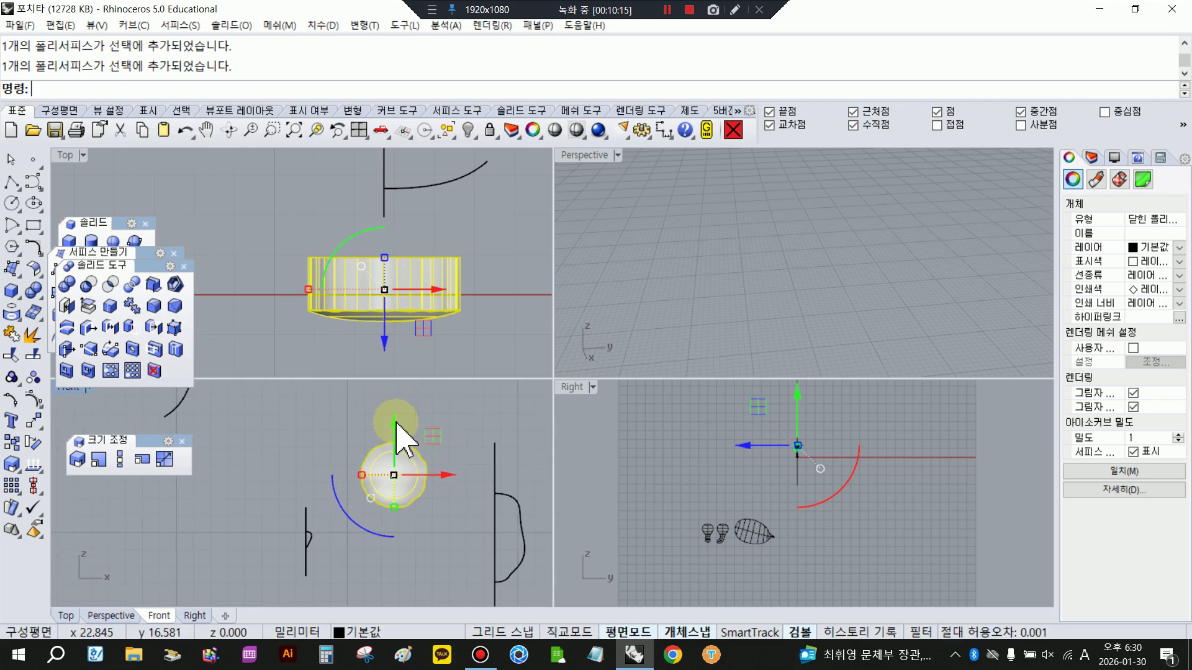
drag(431, 471, 550, 471)
click(460, 434)
- Maximize the Front view and draw a circle just above the wavy eye outline, slightly larger than it
scroll(384, 453, up, 2)
click(381, 453)
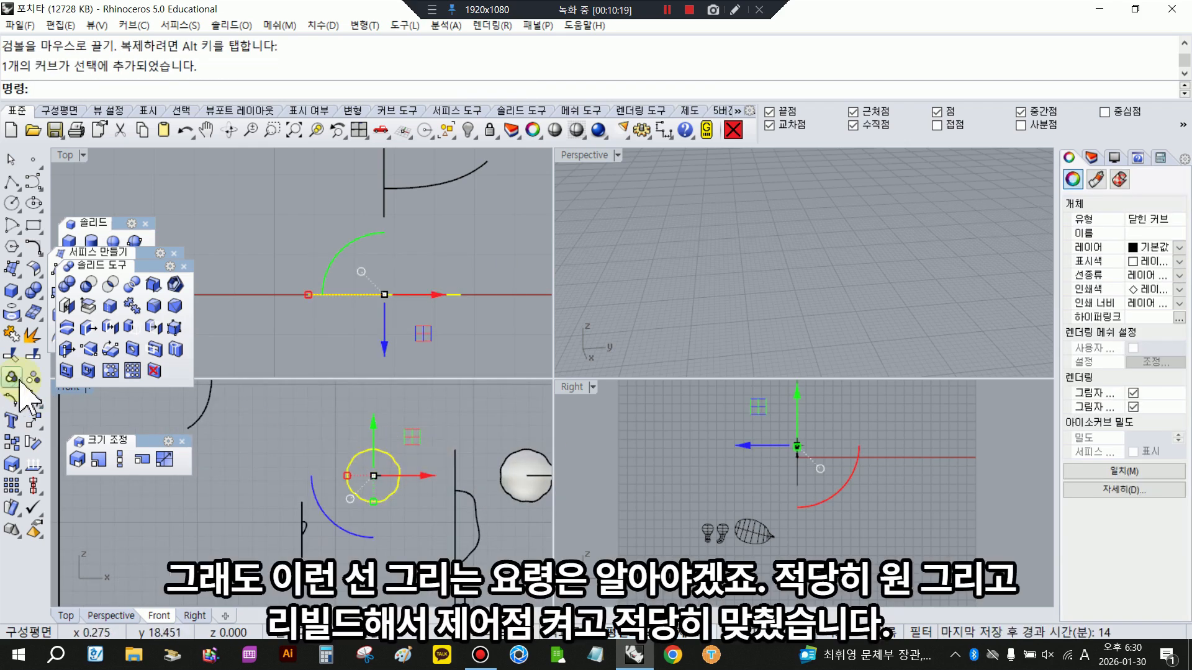
double_click(60, 392)
scroll(490, 329, down, 2)
click(492, 333)
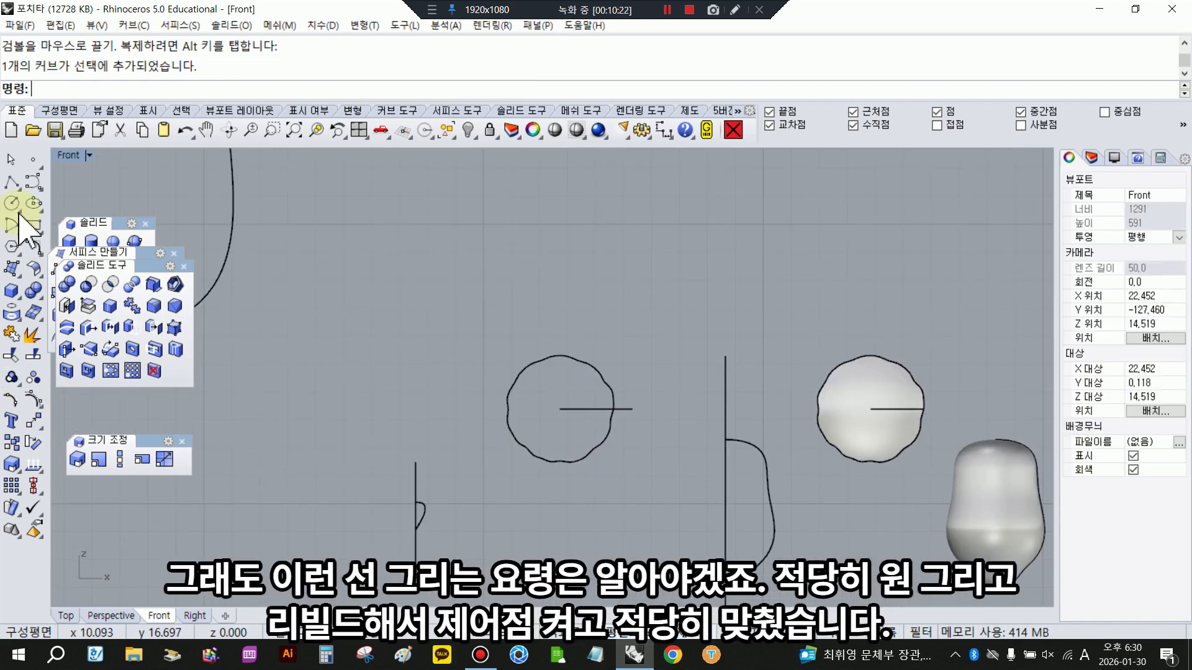
click(12, 203)
click(522, 278)
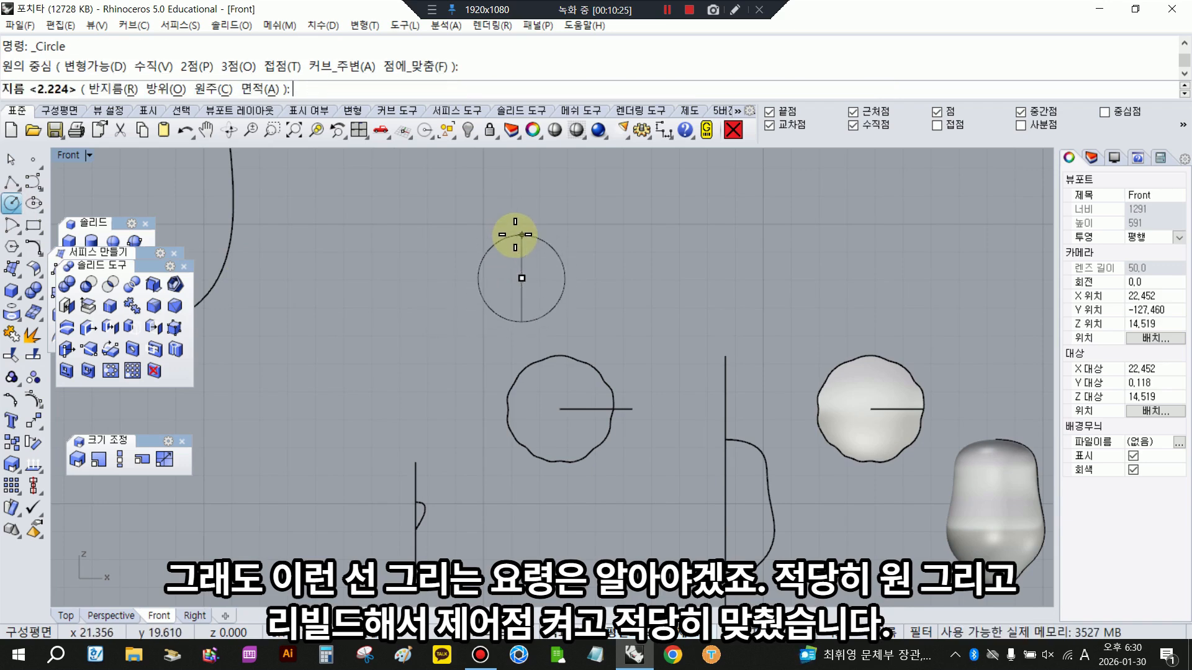
click(522, 221)
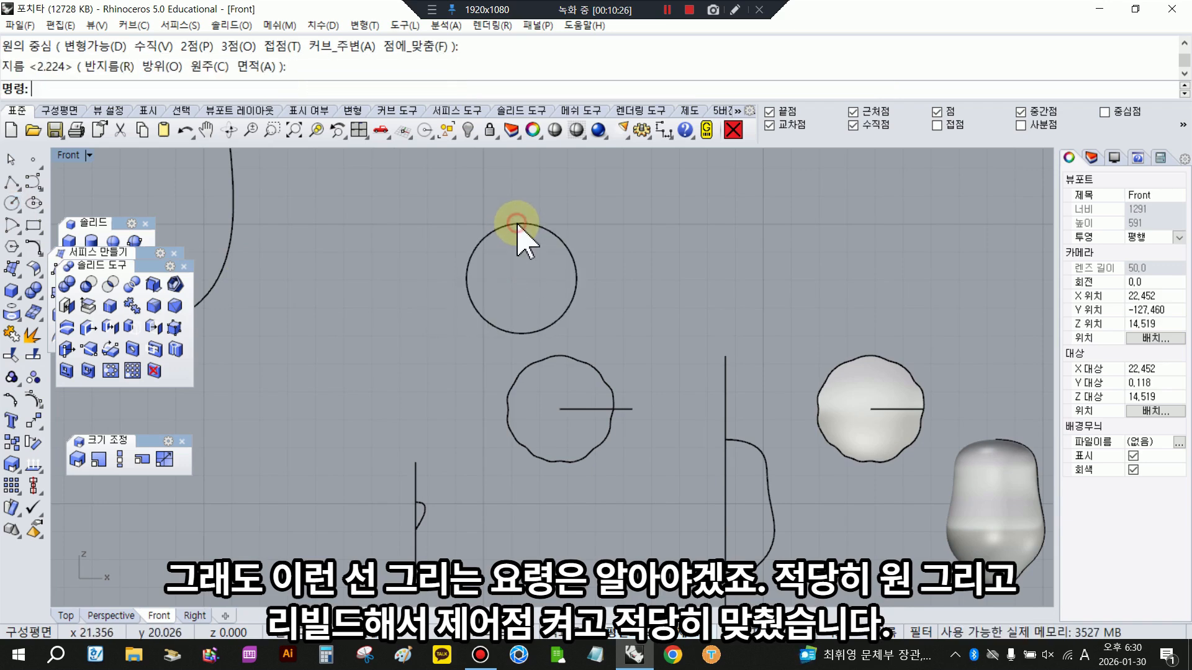
- Rebuild the new circle with 36 points and degree 3, deleting the input curve
click(33, 247)
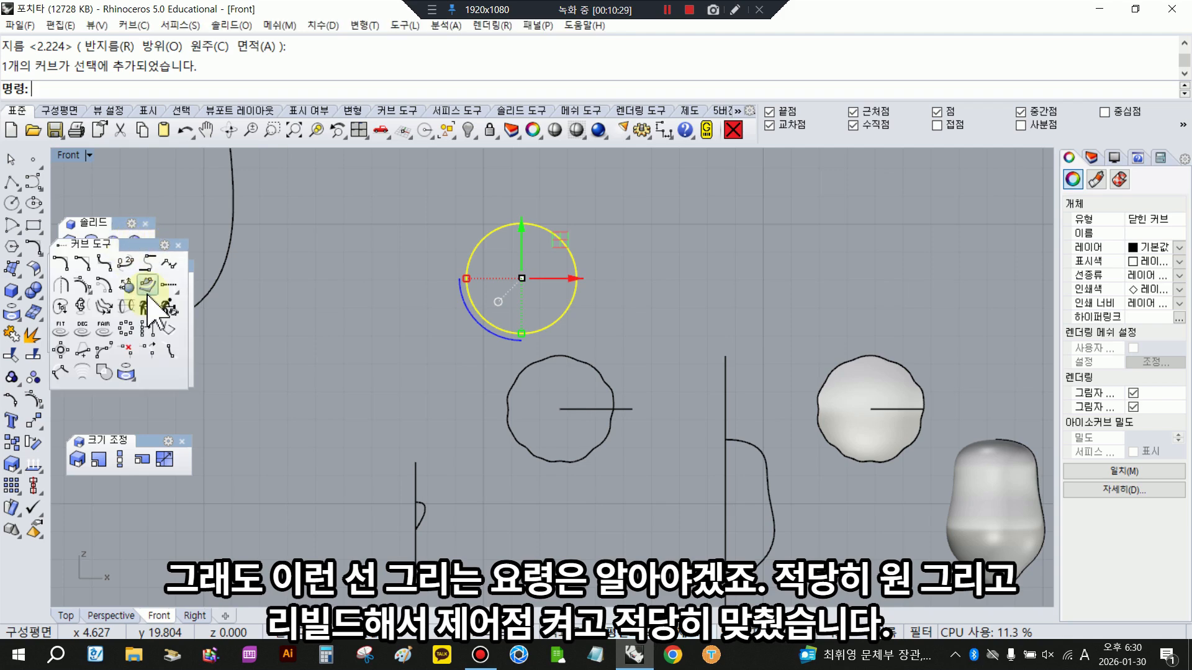
click(148, 305)
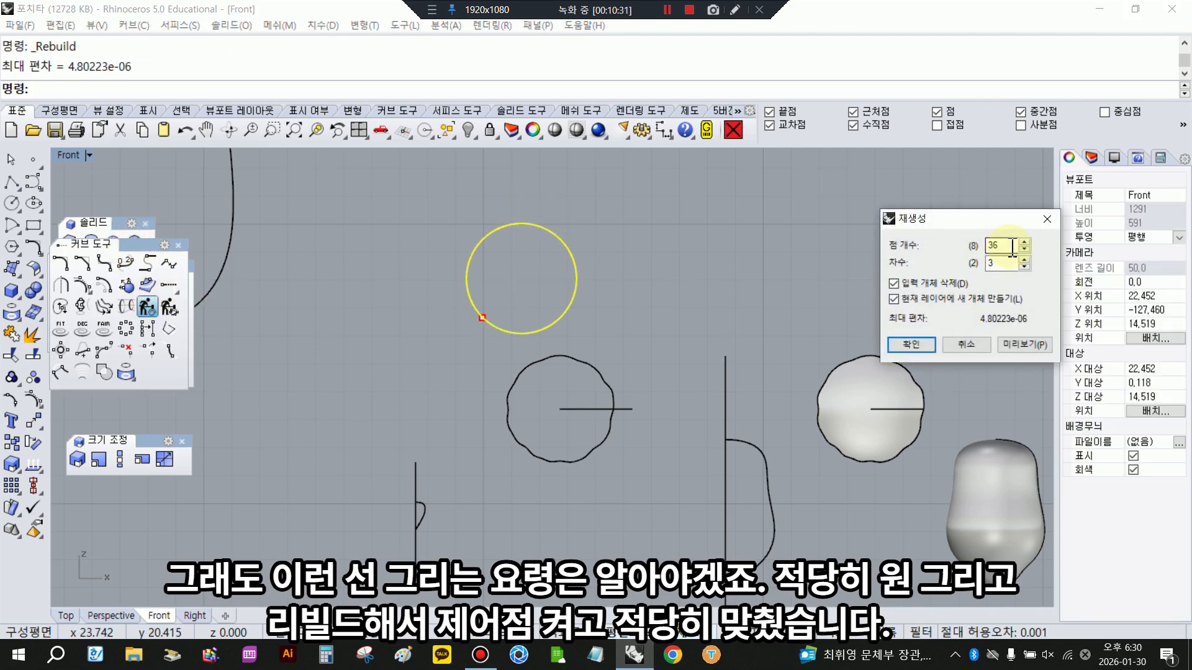
click(918, 343)
click(519, 225)
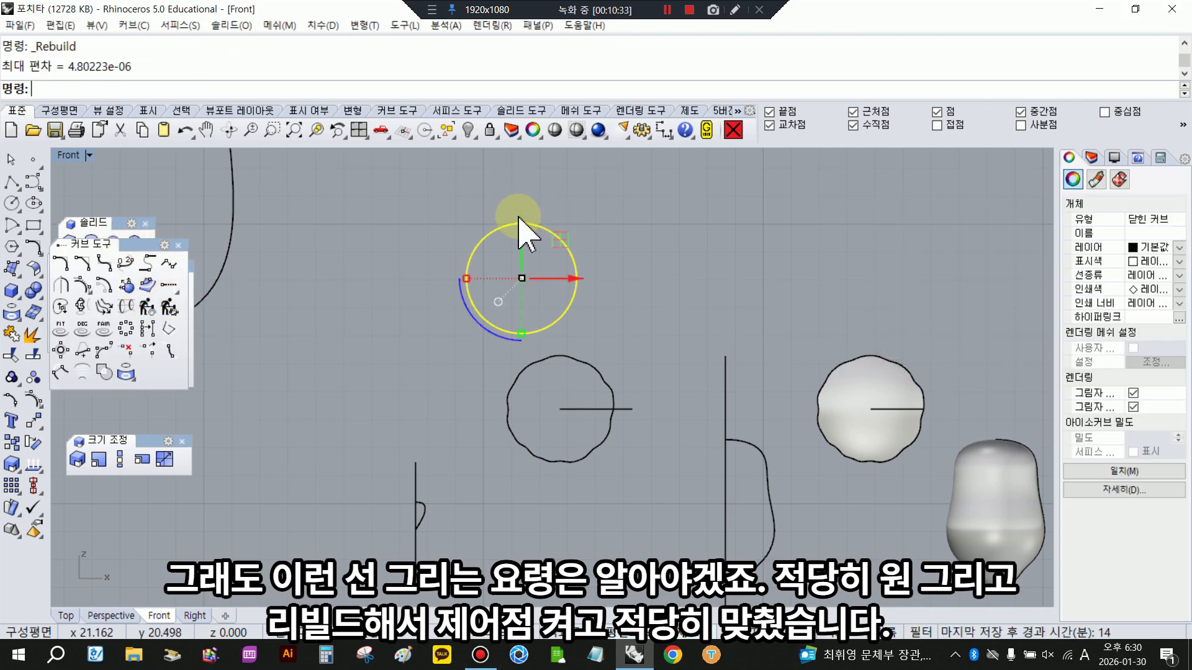
- Turn on the rebuilt circle's control points and nudge individual points inward along its upper and left side to make the outline wavy
scroll(497, 242, up, 2)
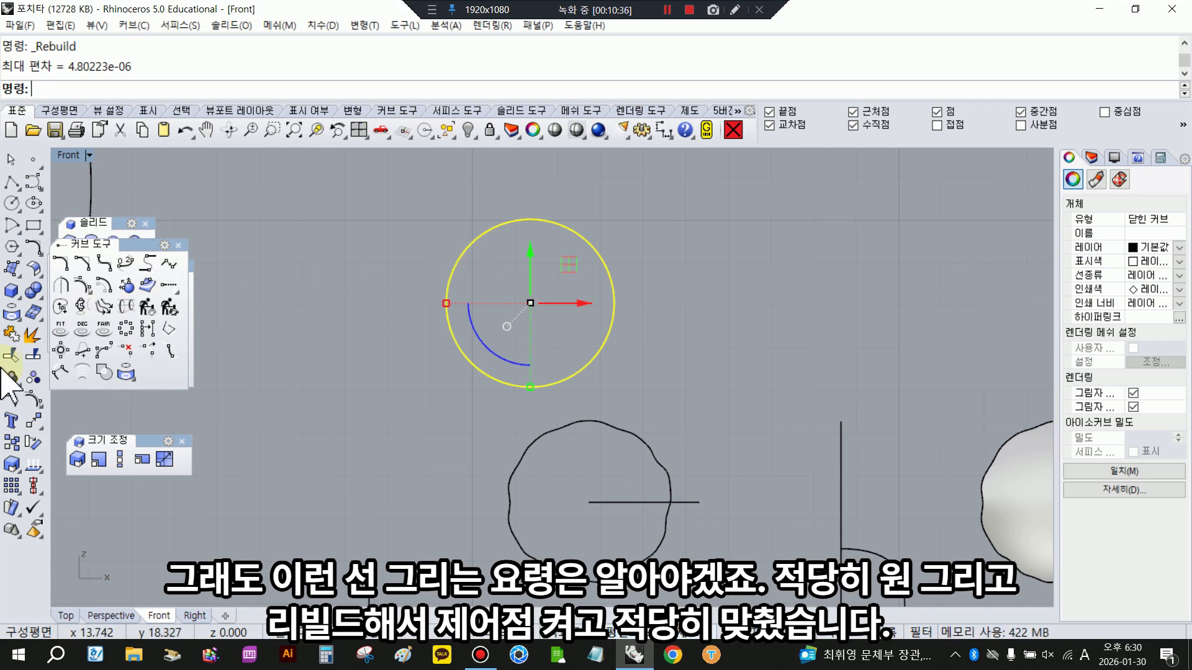
click(37, 394)
scroll(544, 205, up, 1)
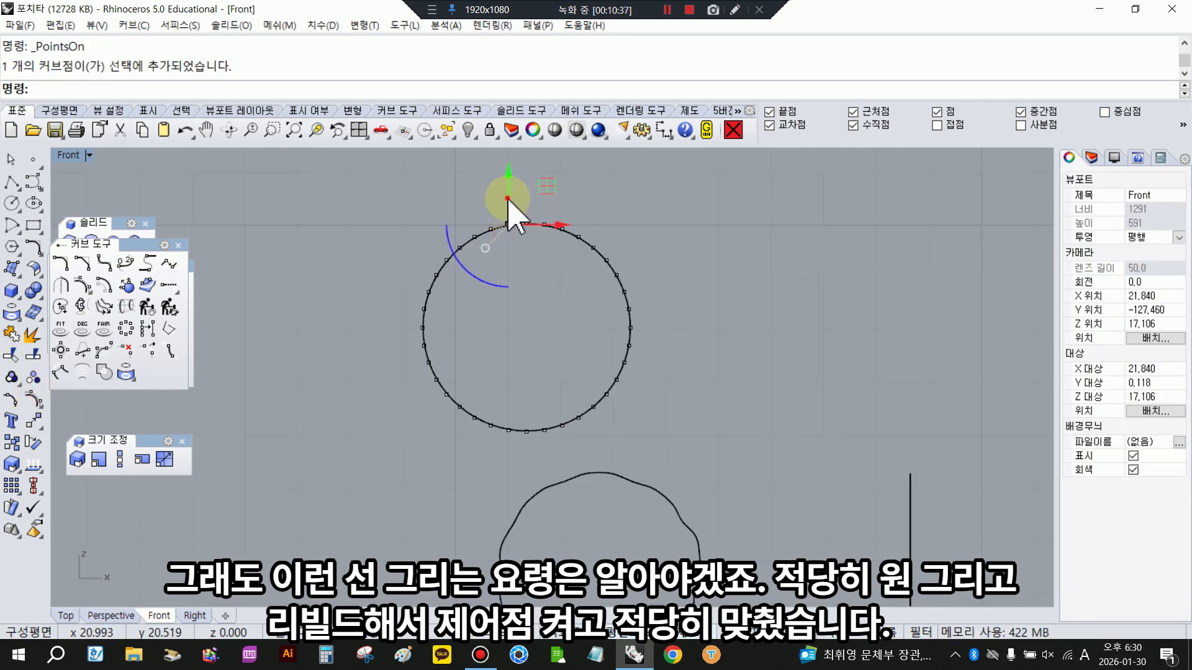
drag(508, 199, 503, 214)
click(447, 260)
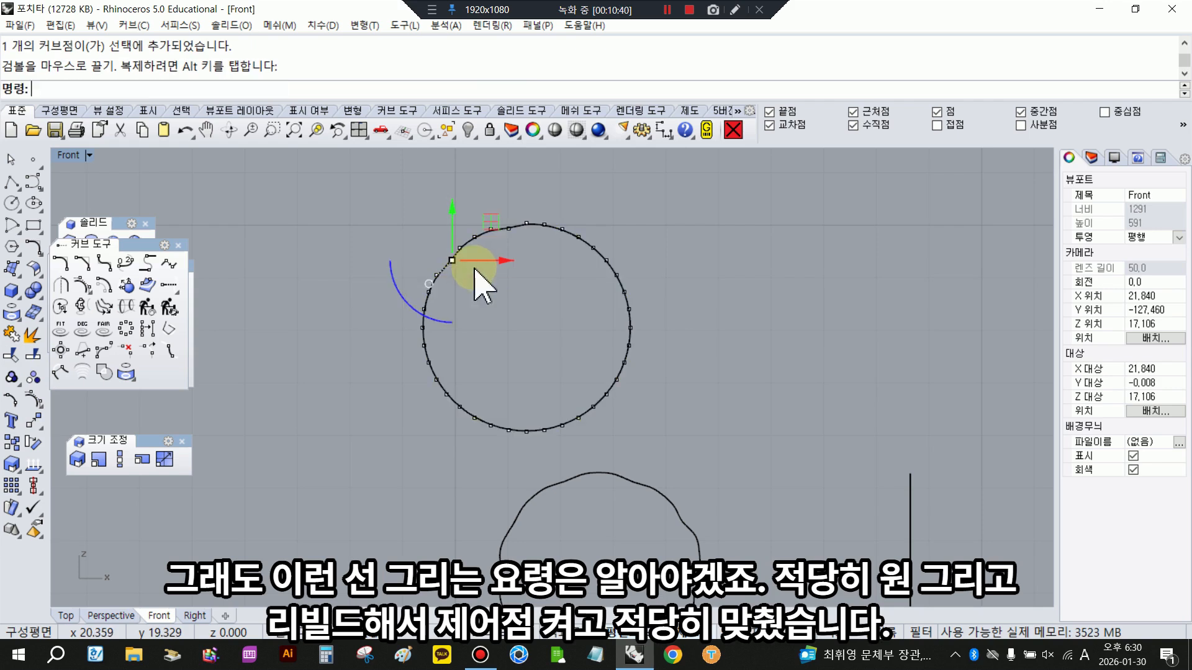
click(426, 347)
drag(440, 346, 445, 350)
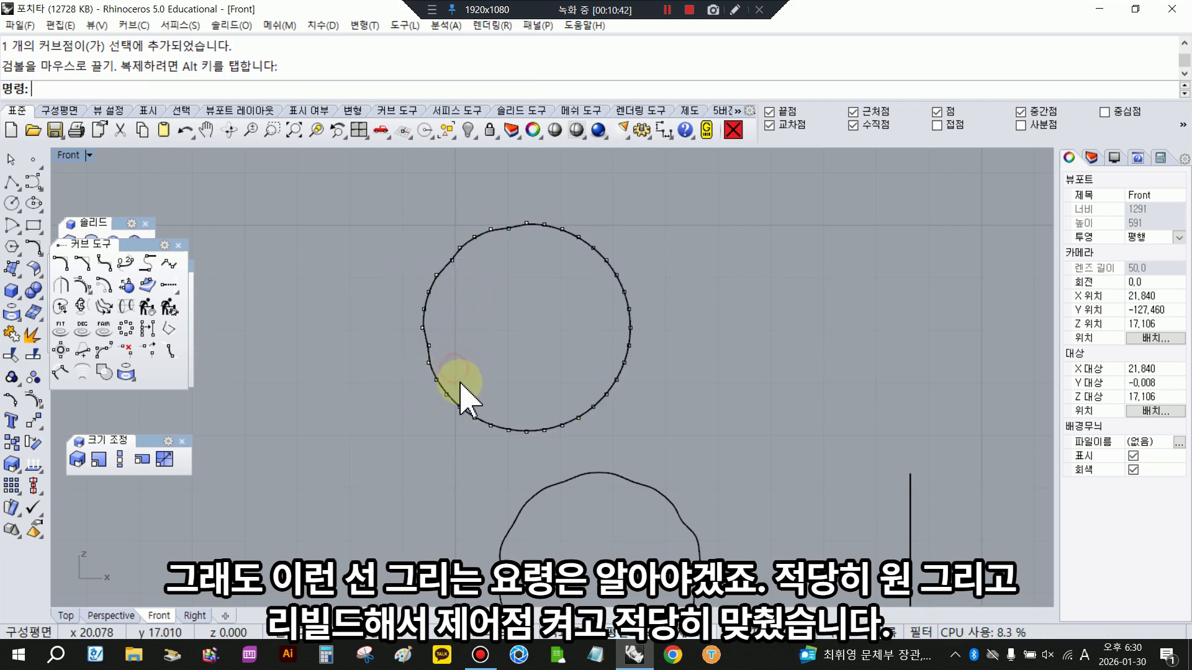
click(422, 309)
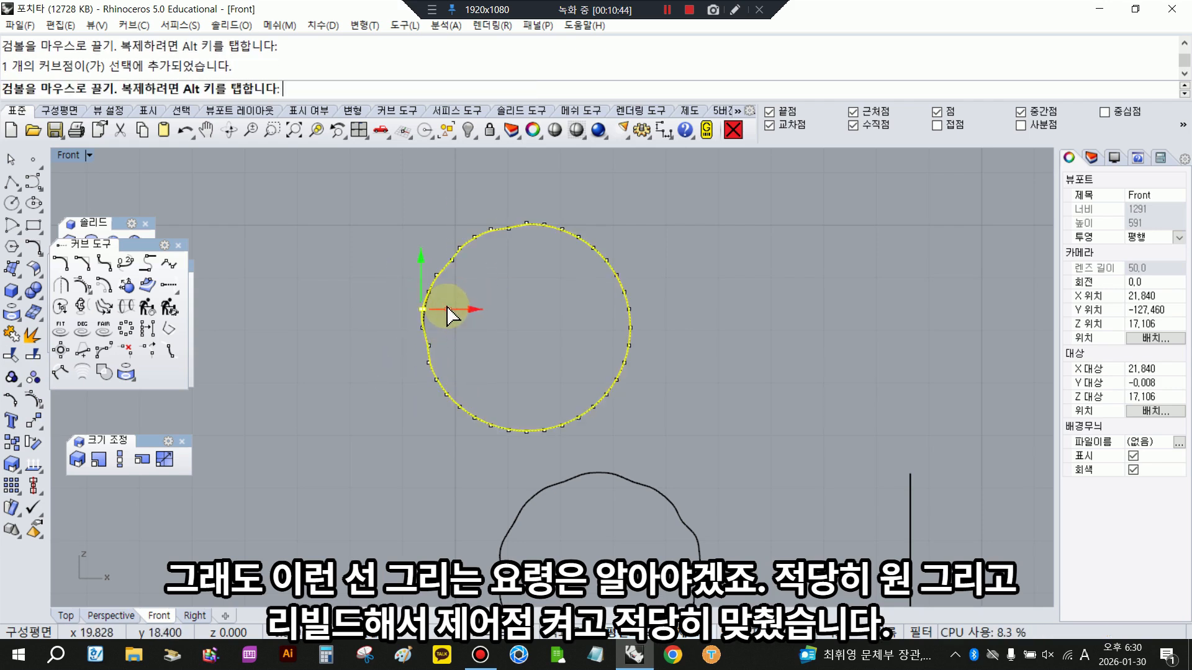
drag(447, 307, 446, 307)
right_drag(482, 410, 457, 370)
click(450, 376)
drag(449, 359, 458, 363)
- Nudge individual control points inward along the circle's right and lower-right side to continue the wavy outline
click(605, 289)
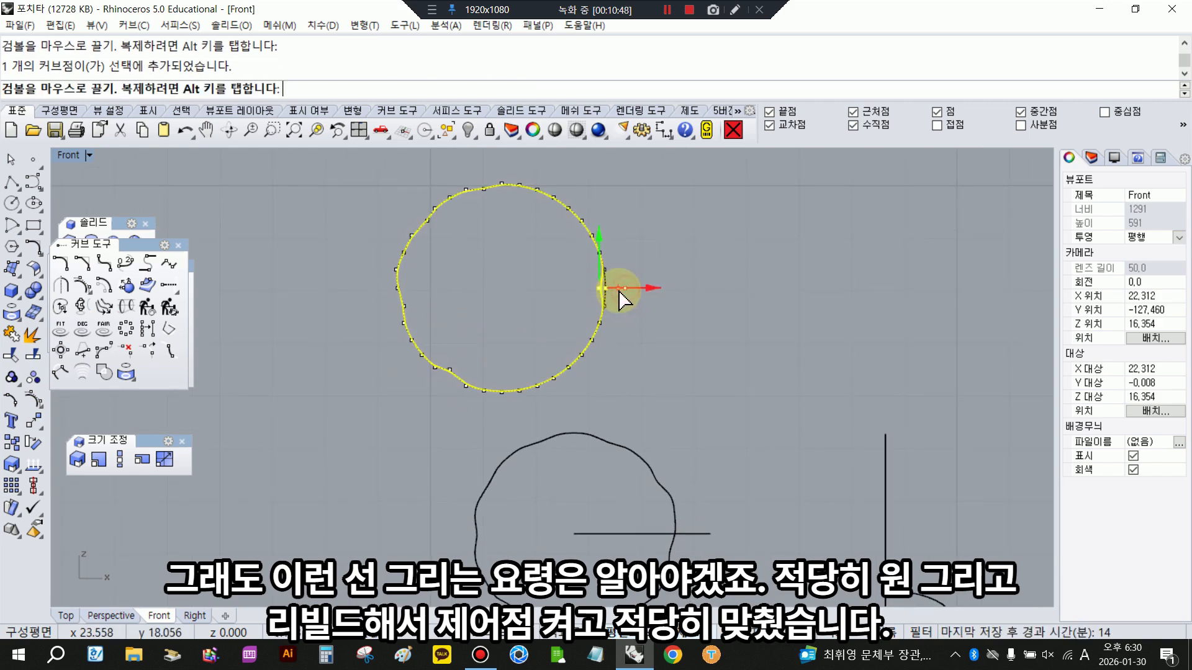
drag(618, 291, 618, 293)
click(617, 319)
click(568, 366)
drag(567, 342, 569, 333)
click(649, 329)
scroll(610, 327, down, 2)
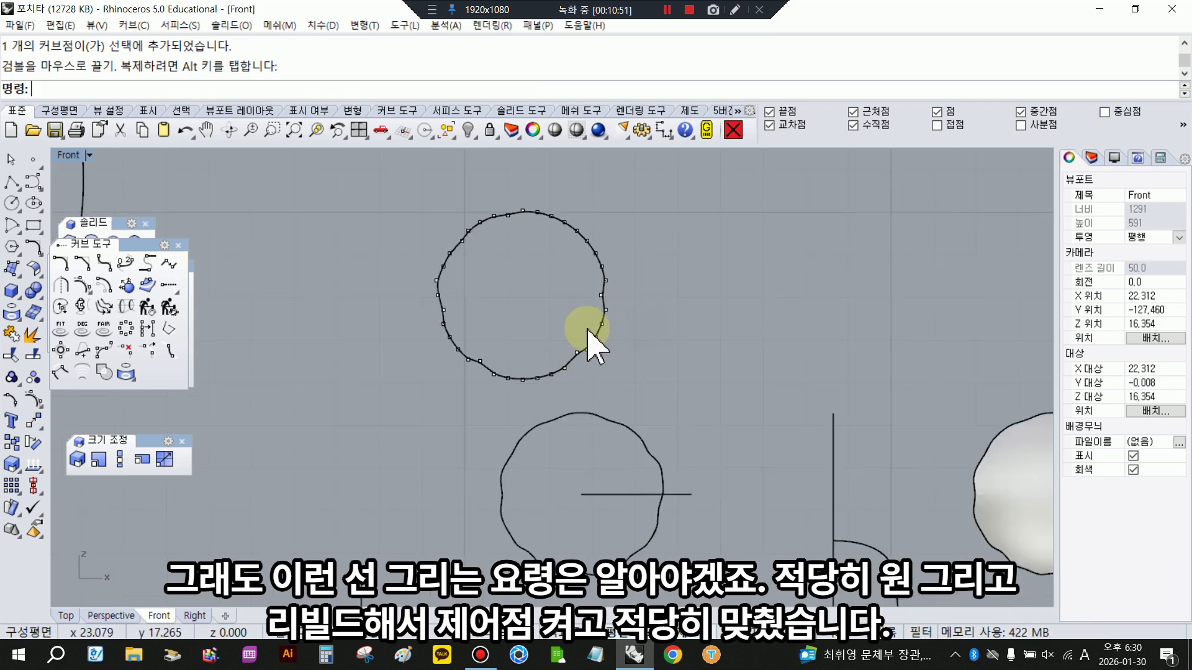
- Show the control points of the original wavy eye outline to compare it with the new curve, and hide the points again
scroll(586, 331, down, 1)
click(578, 398)
click(38, 404)
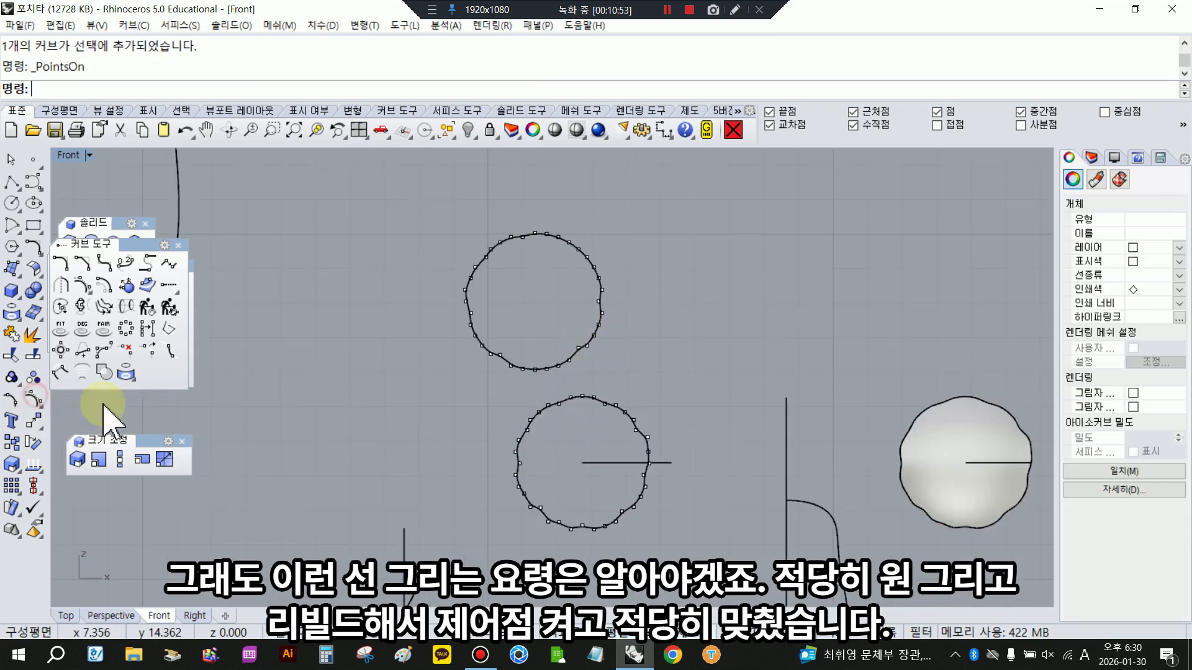
scroll(611, 470, up, 6)
mouse_move(605, 479)
right_down()
mouse_move(587, 405)
mouse_move(616, 465)
right_up()
scroll(617, 460, down, 3)
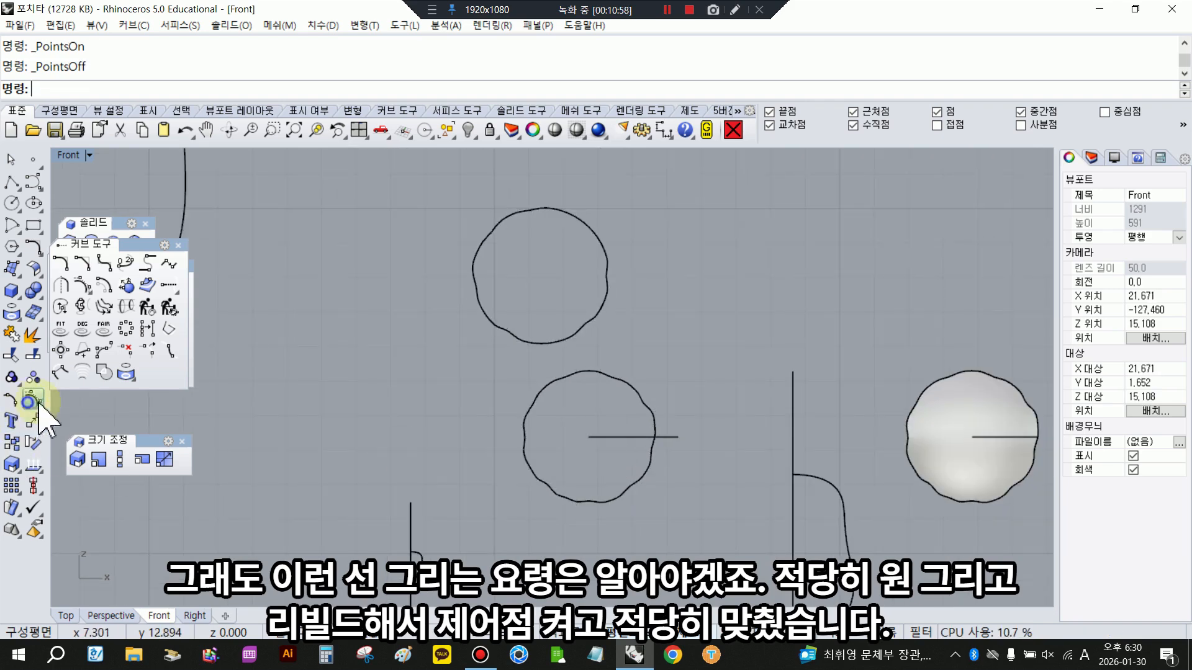
- Draw a control-point curve for the right half of the handle below the existing handle curve, starting on the vertical centre line
scroll(694, 332, down, 10)
right_drag(357, 284, 440, 314)
click(487, 234)
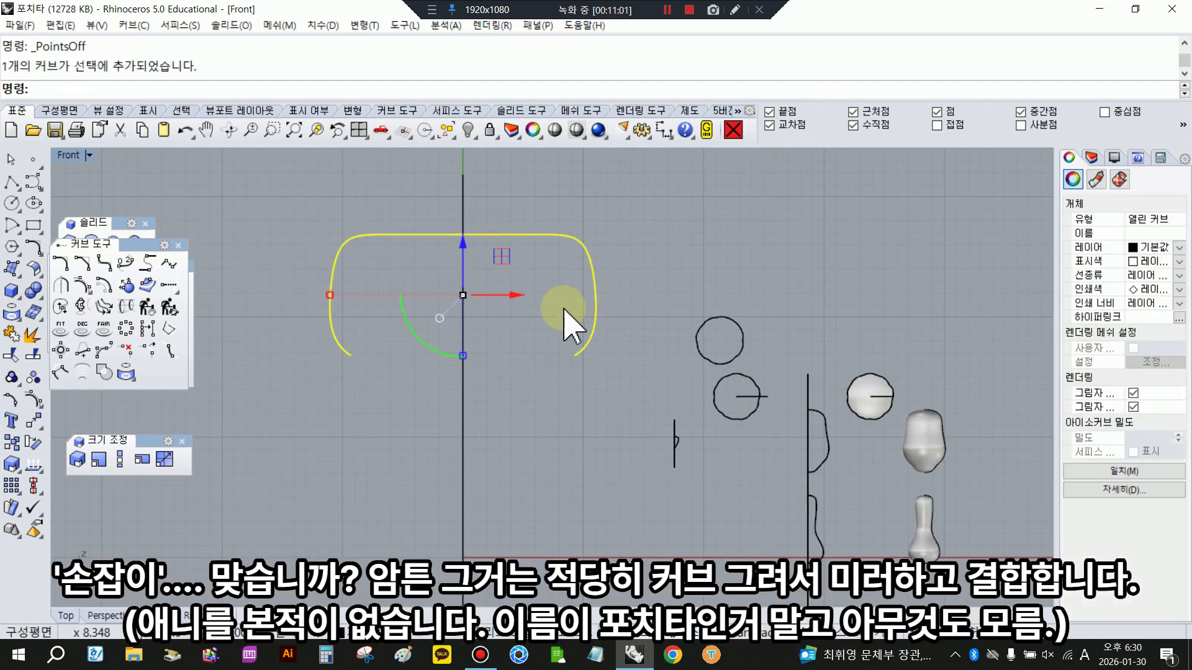
click(642, 298)
click(33, 182)
click(462, 414)
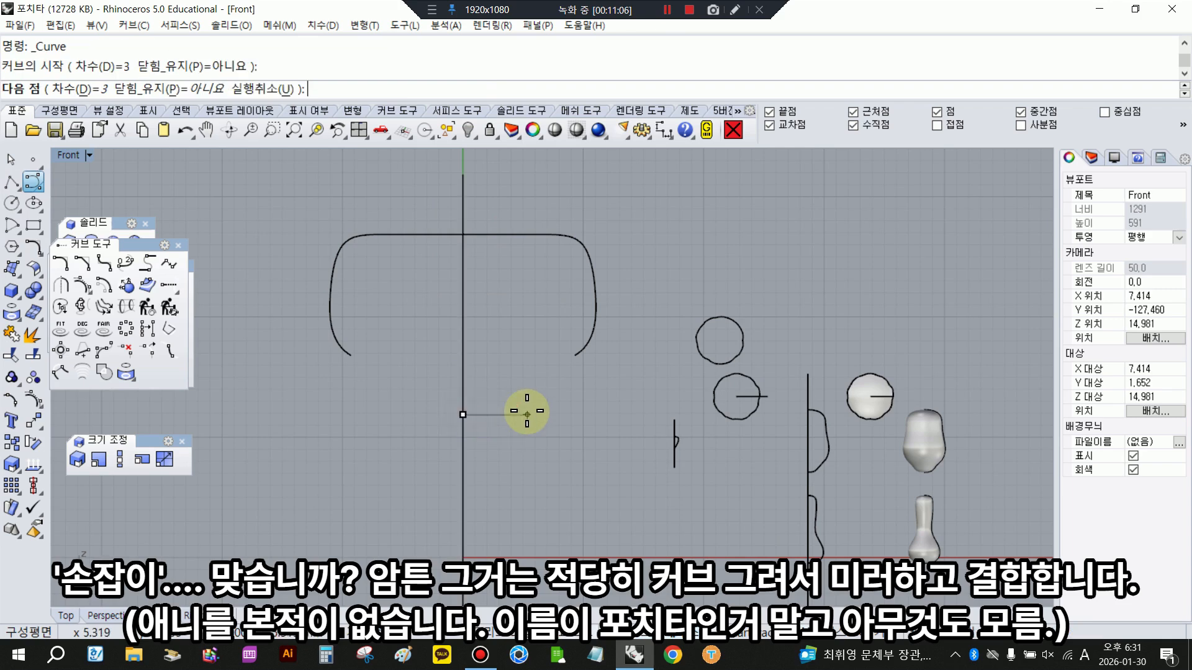
click(515, 414)
click(549, 414)
click(588, 414)
click(592, 446)
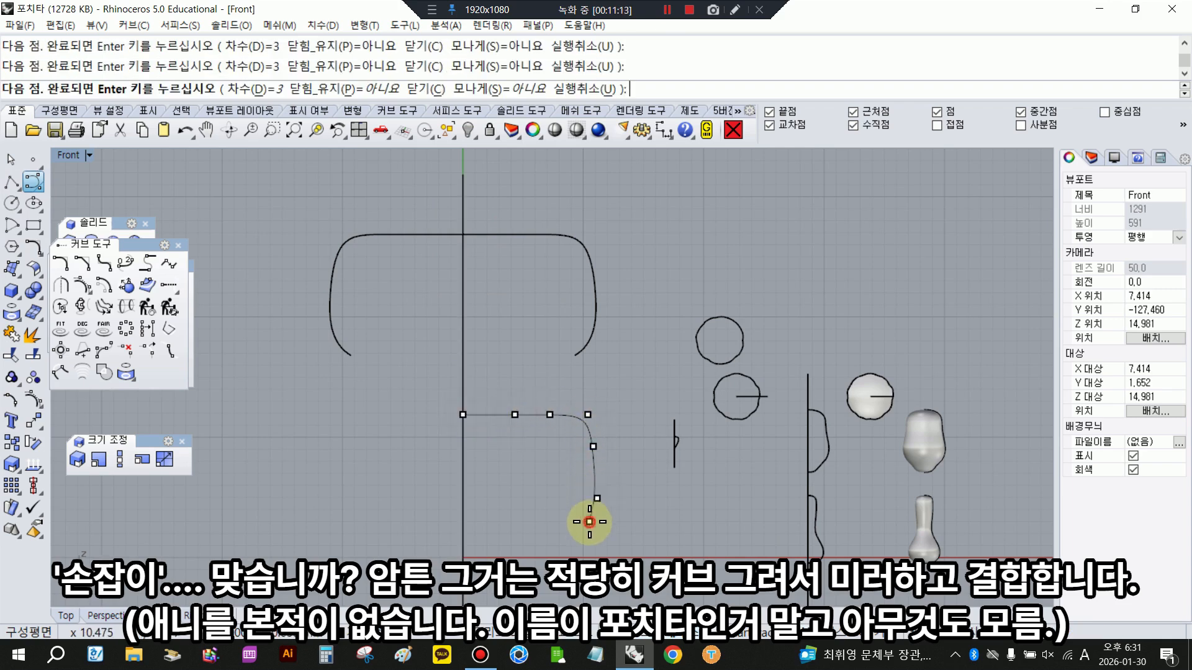
right_click(574, 533)
- Mirror the half handle curve about the vertical centre line and join both halves into one open curve
click(542, 414)
click(39, 426)
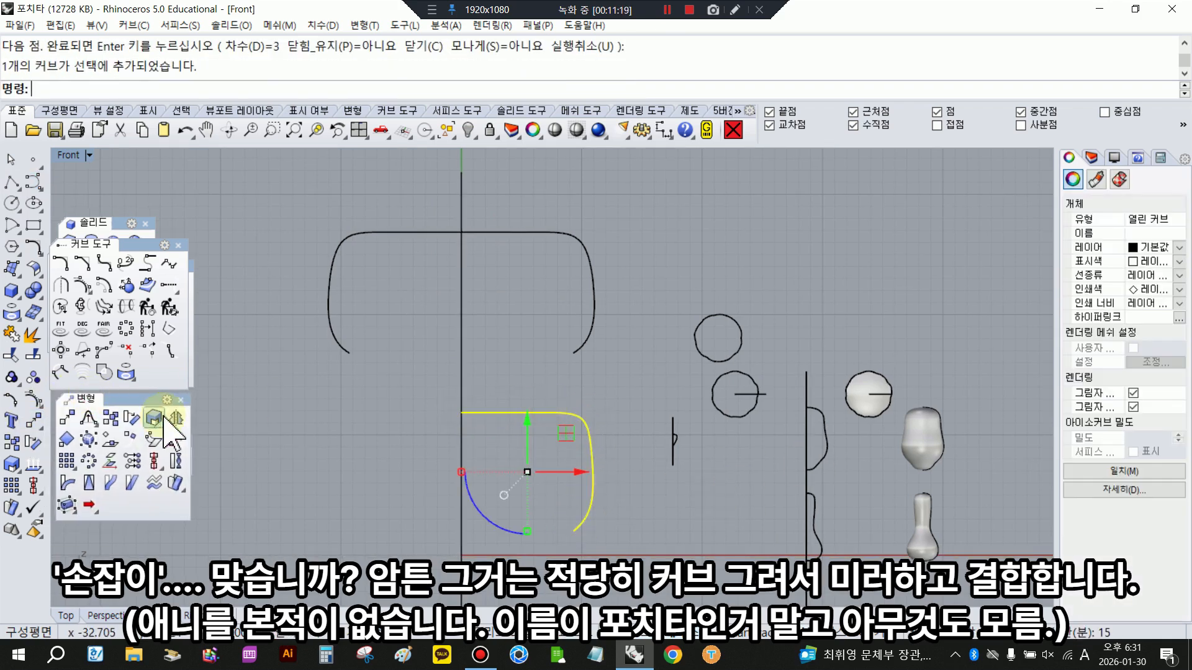
click(176, 418)
click(469, 352)
click(461, 416)
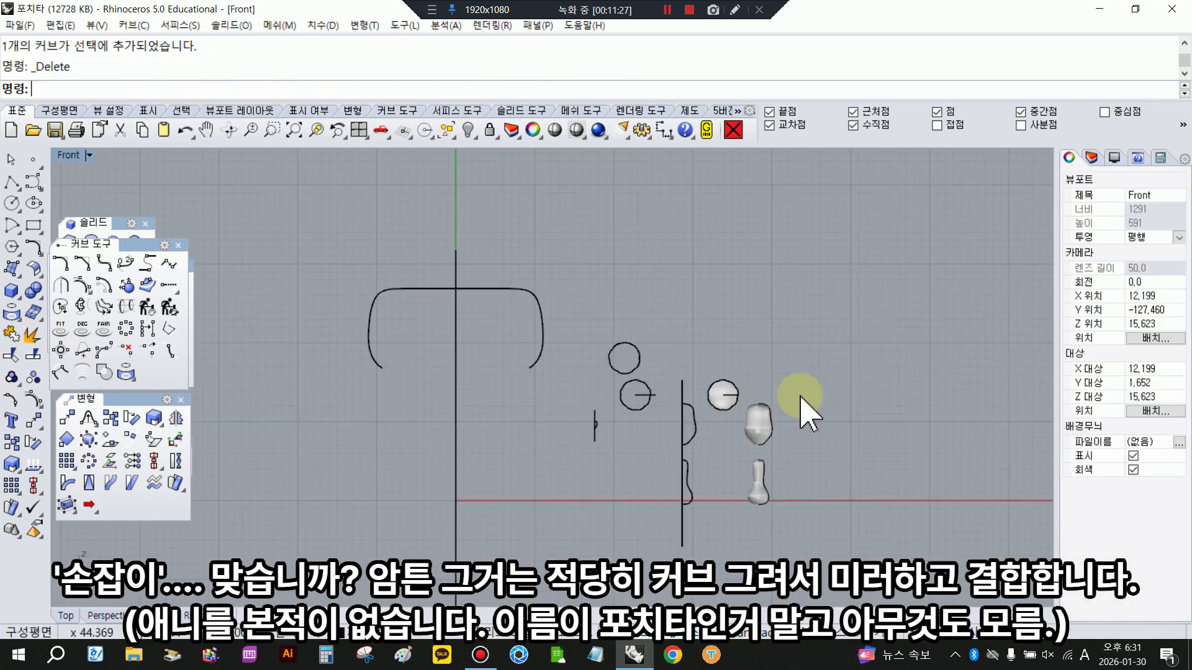
- Revolve the small tooth profile a full 360 degrees around its vertical axis line
scroll(776, 428, up, 3)
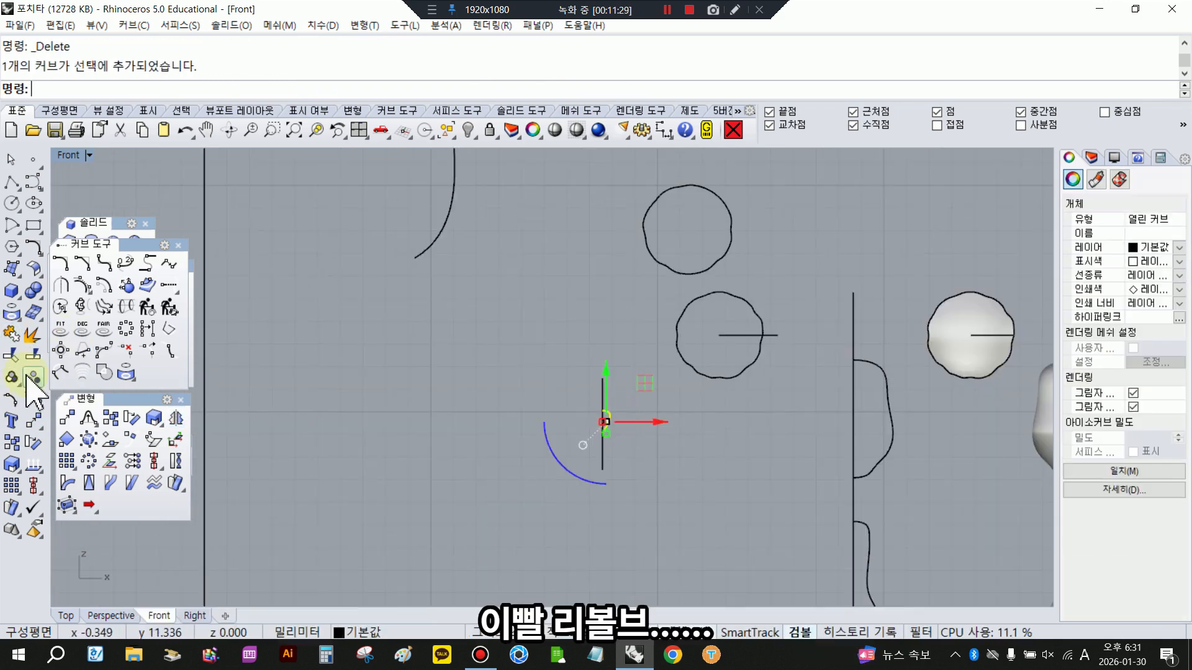
click(13, 271)
click(100, 340)
scroll(621, 363, up, 1)
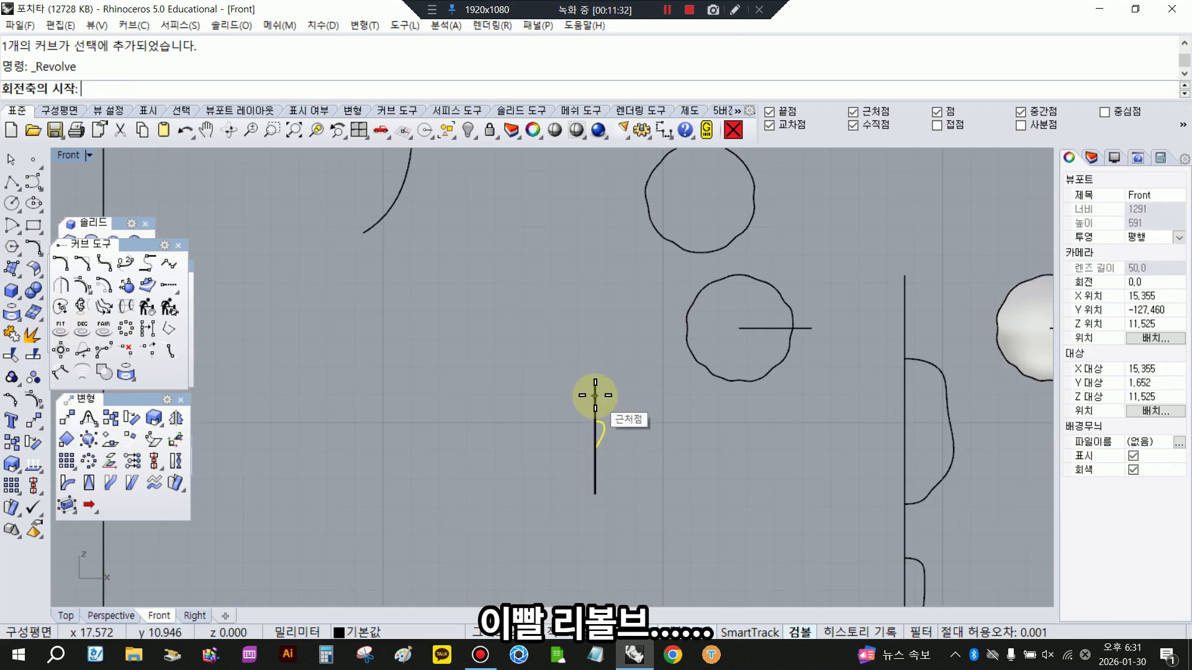
scroll(596, 422, up, 1)
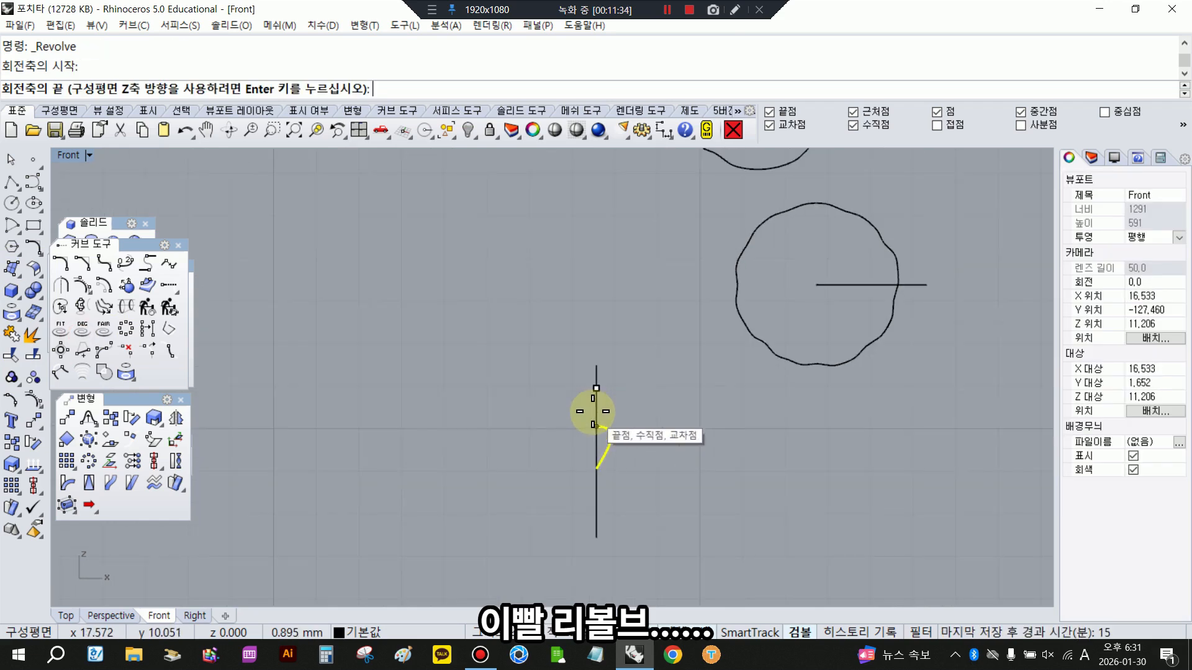
click(594, 480)
key(Return)
key(Return)
- Move the revolved tooth about 24.5 mm along X, just beyond the large revolved form
scroll(579, 456, down, 1)
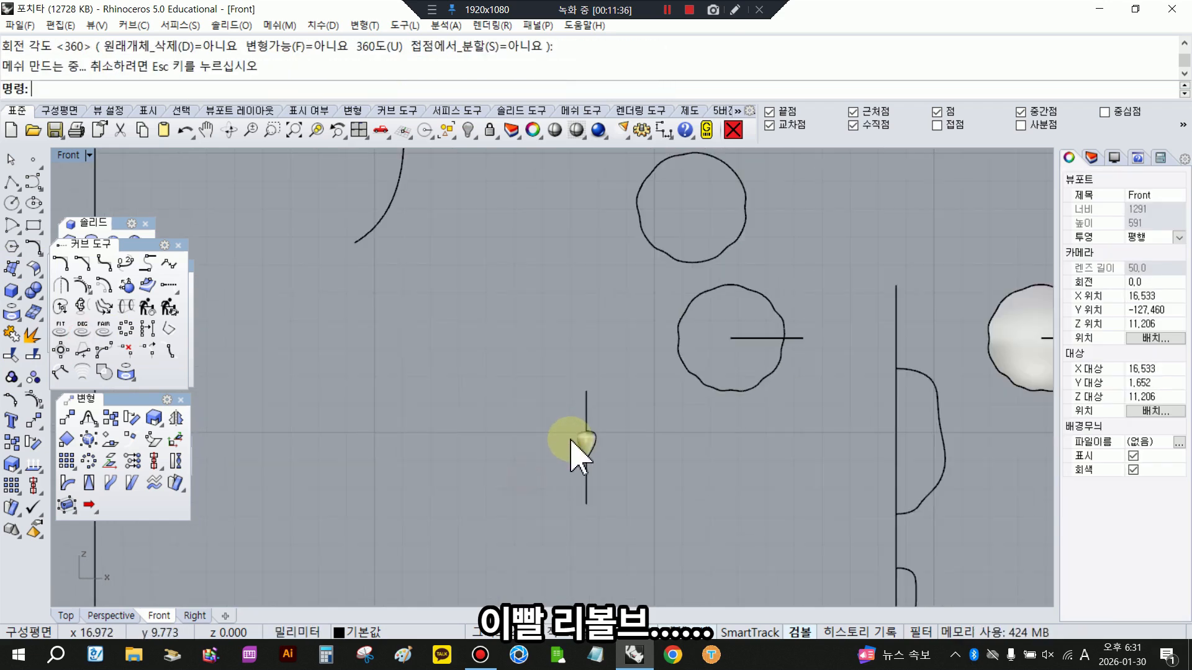
click(572, 440)
scroll(572, 438, down, 3)
drag(607, 430, 904, 414)
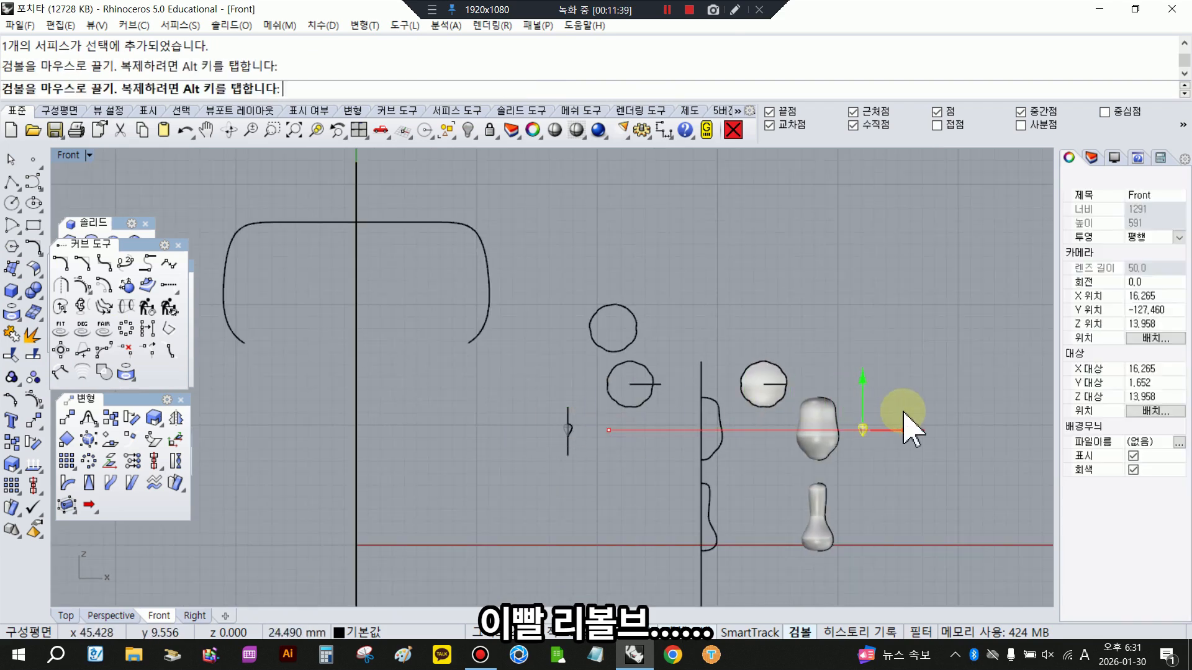
click(845, 317)
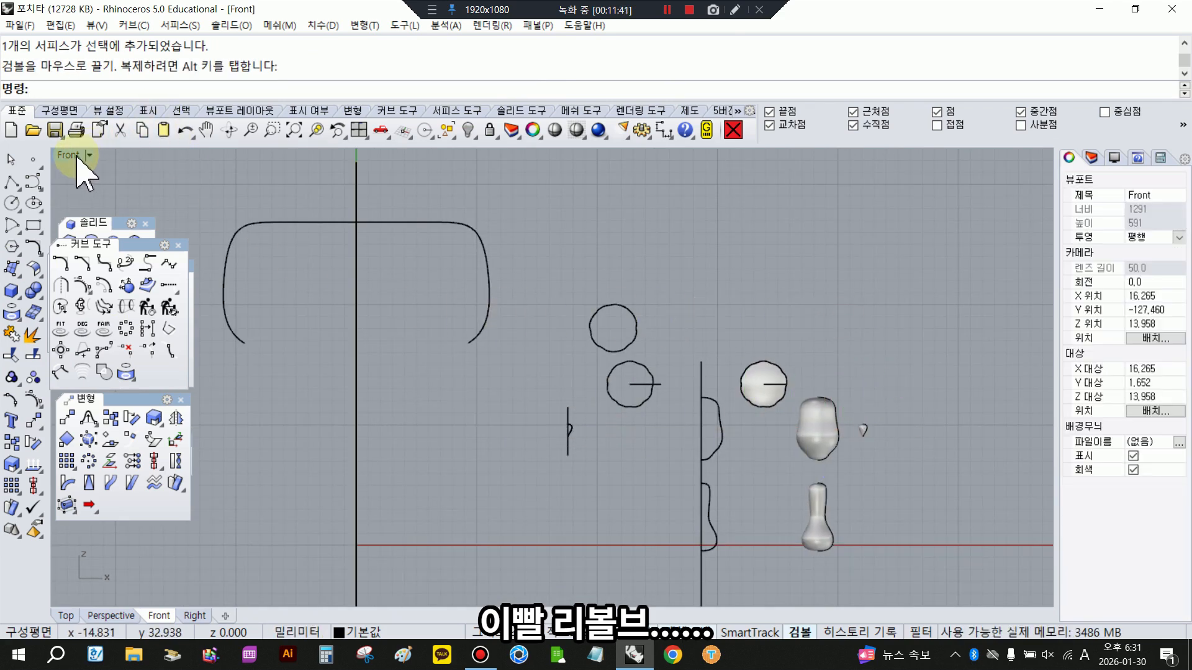
- Create a sphere about 5.9 mm in diameter for the eyeball, centred on the end point of the line inside the pupil solid
scroll(857, 444, up, 2)
scroll(620, 337, up, 2)
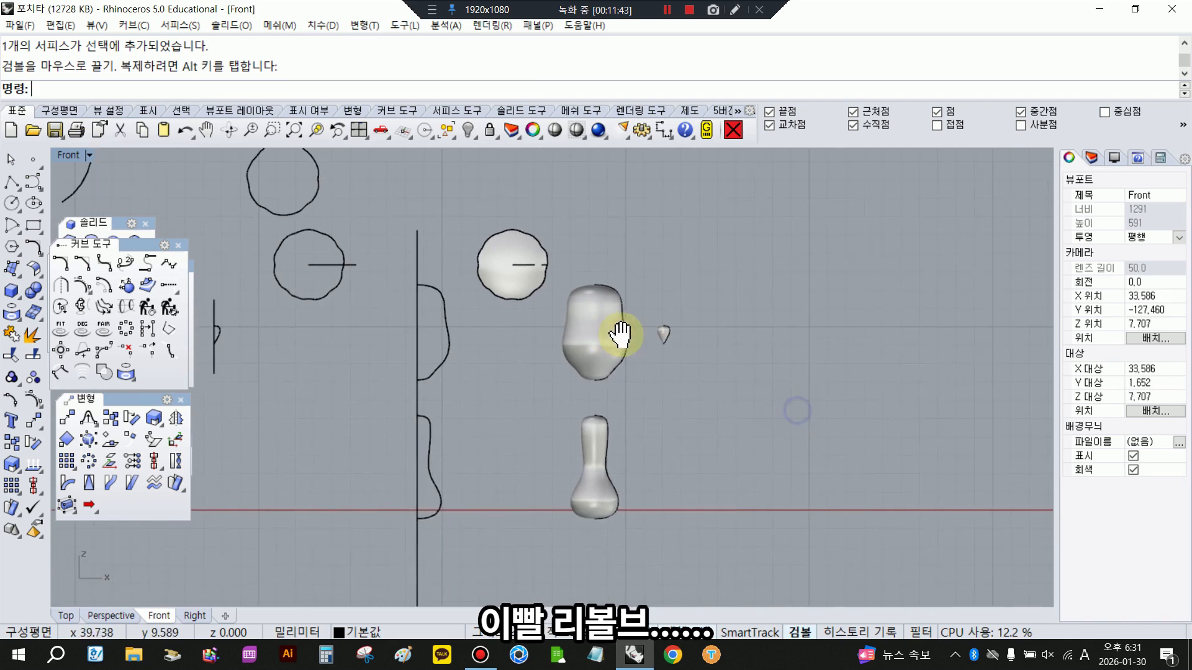
scroll(532, 266, up, 2)
click(511, 273)
click(630, 256)
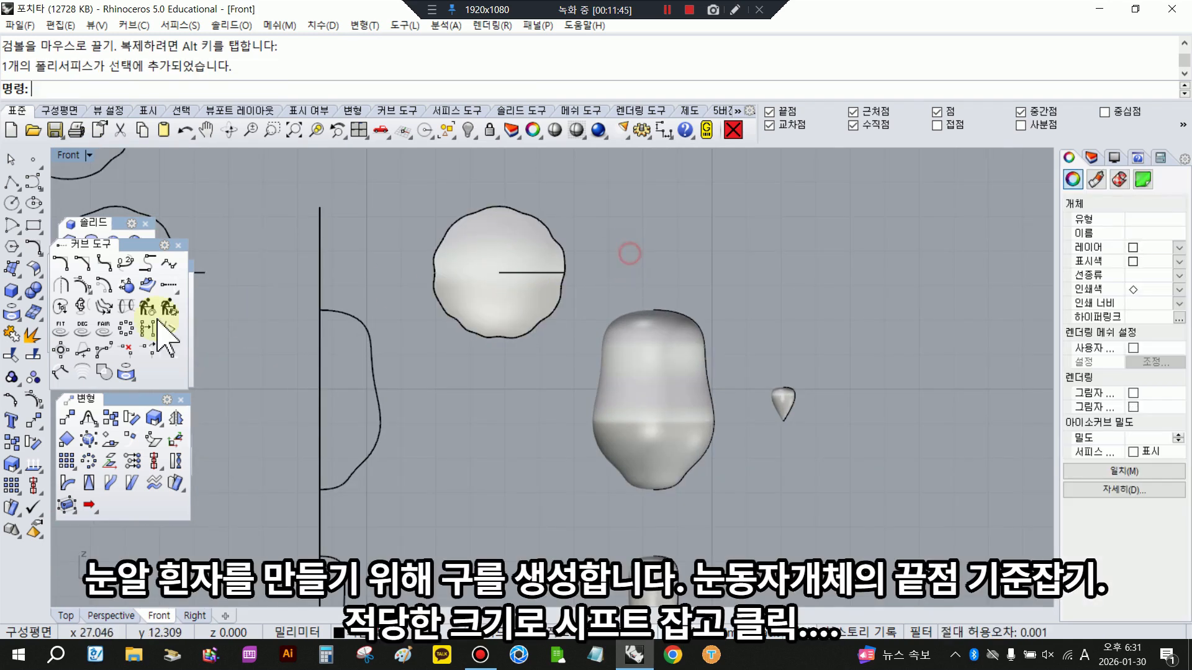
click(12, 292)
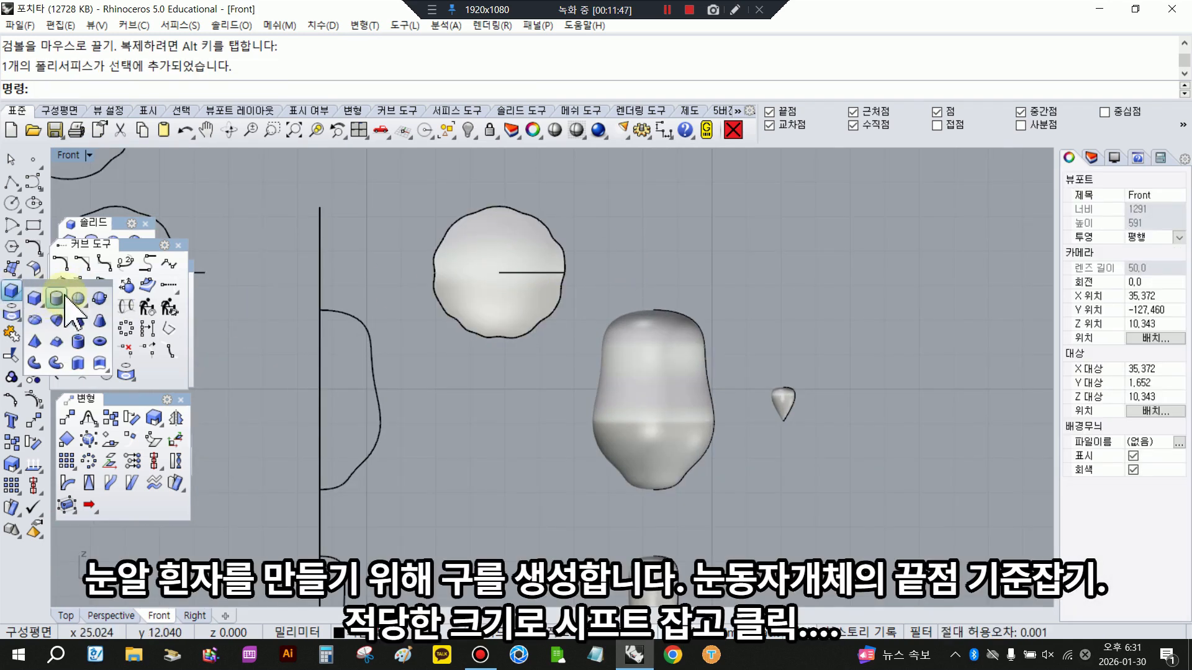
drag(69, 284, 100, 286)
click(104, 307)
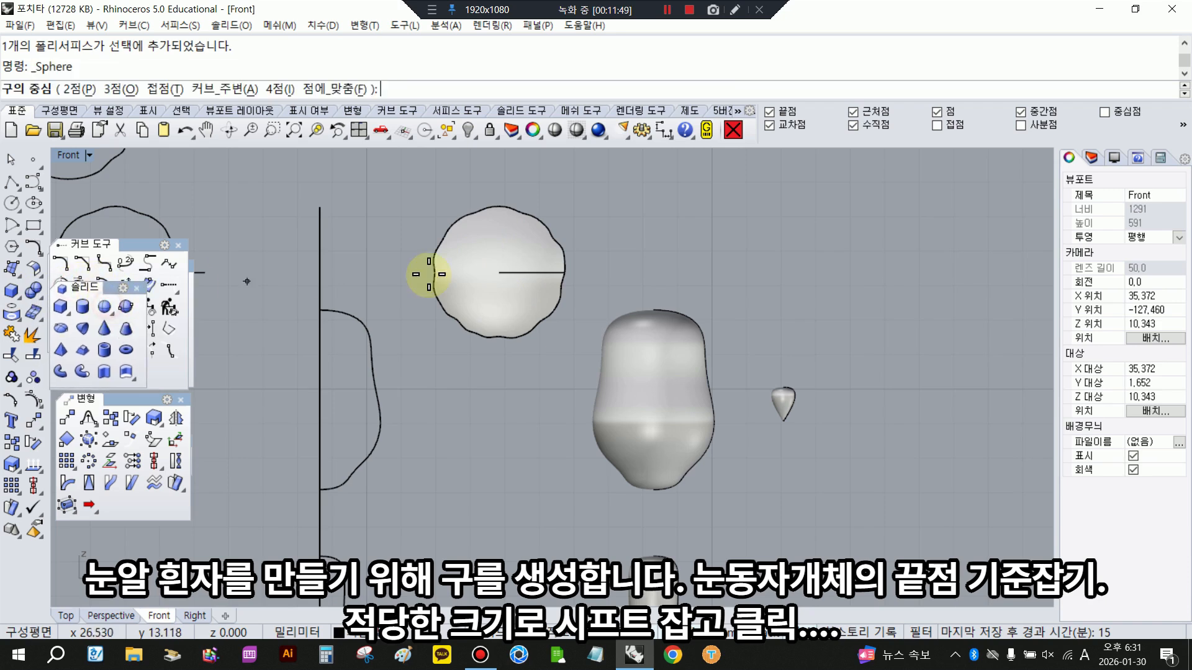
click(499, 272)
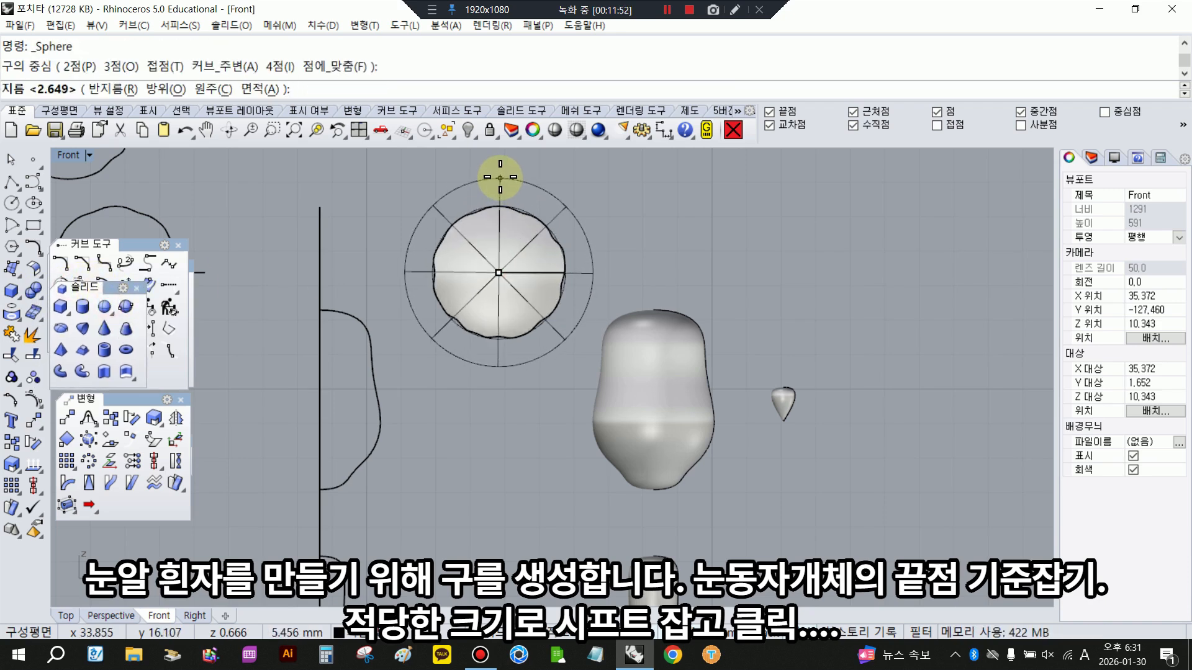
right_drag(497, 170, 494, 224)
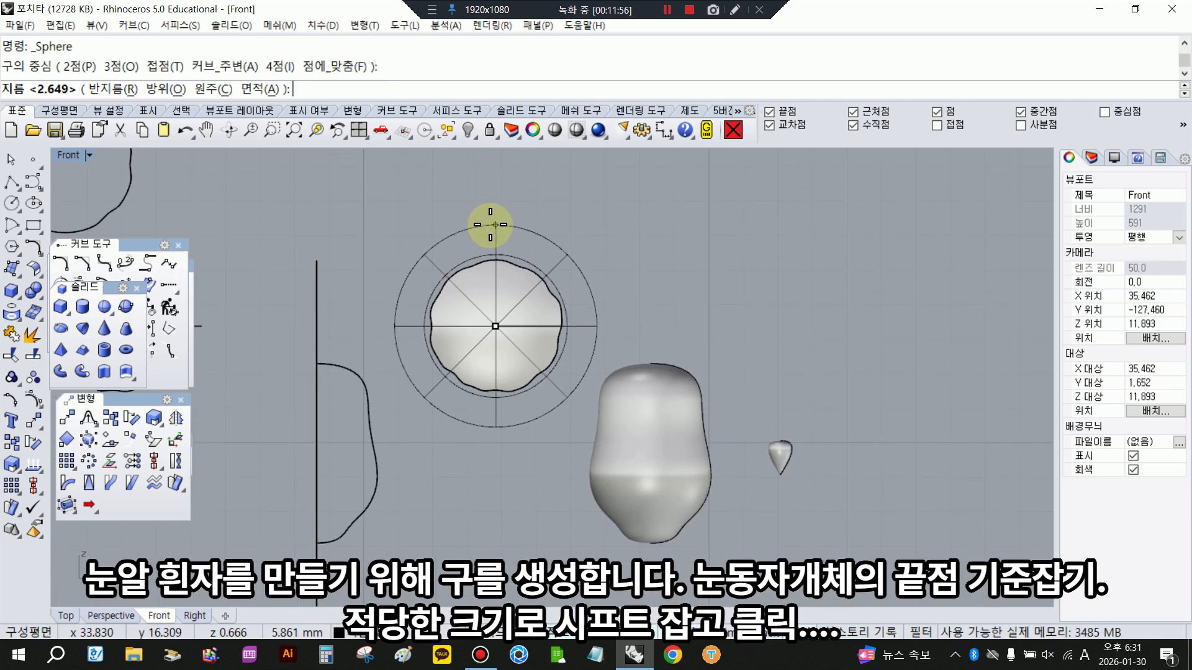
click(490, 224)
- Flatten the eyeball sphere along Y in the Top view and position it directly behind the pupil solid
click(531, 242)
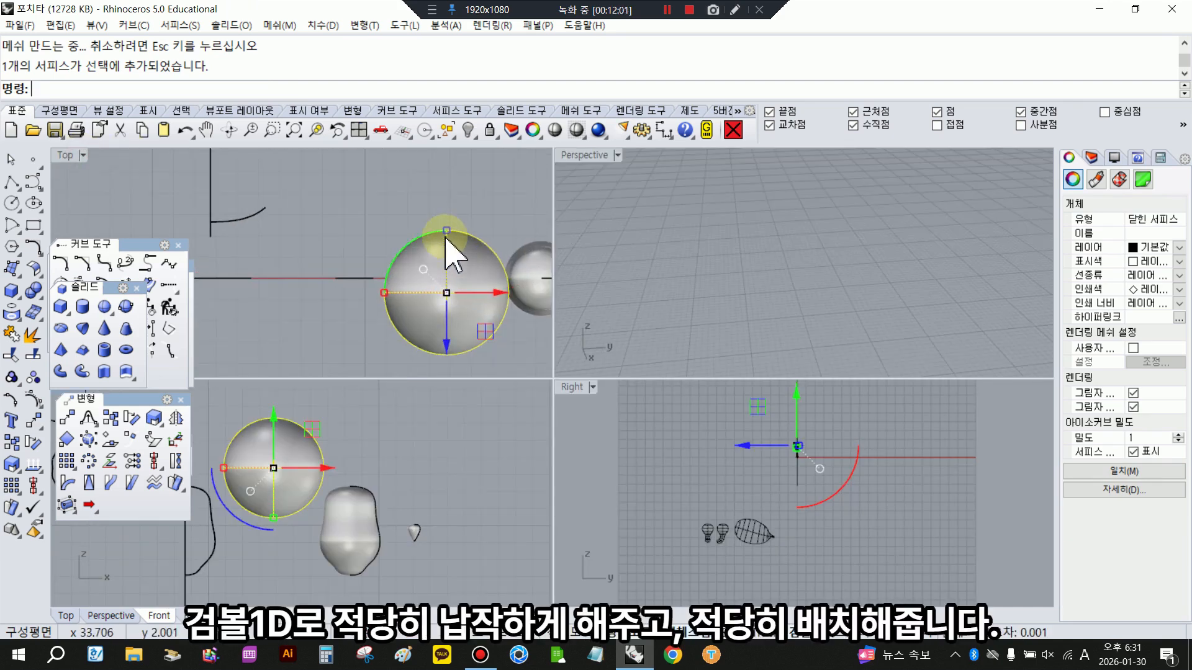
drag(453, 258, 453, 317)
scroll(445, 229, up, 4)
drag(447, 229, 450, 234)
drag(448, 304, 449, 311)
click(496, 215)
scroll(771, 233, down, 8)
scroll(931, 234, up, 6)
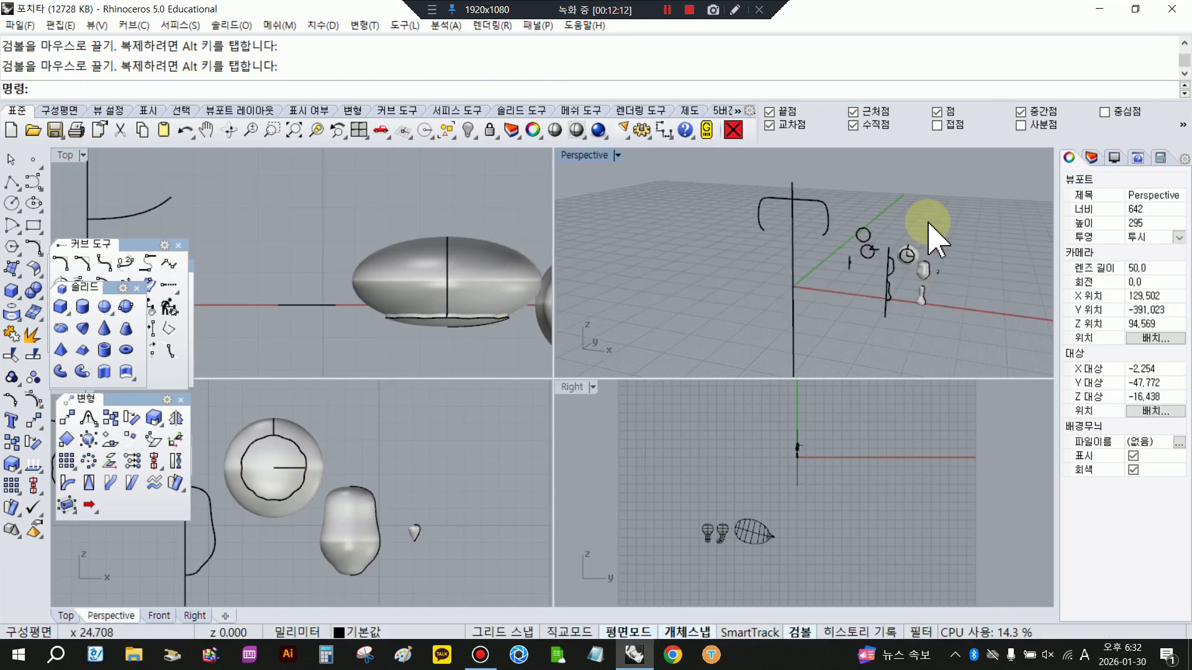
- Inspect the flattened eyeball and pupil in shaded display in the Perspective view
click(453, 130)
click(398, 195)
click(559, 133)
click(677, 177)
scroll(893, 243, up, 10)
- Maximize the Perspective view and fillet the pupil solid's wavy front edge with radius 0.2, selecting the edges as a chain
click(599, 159)
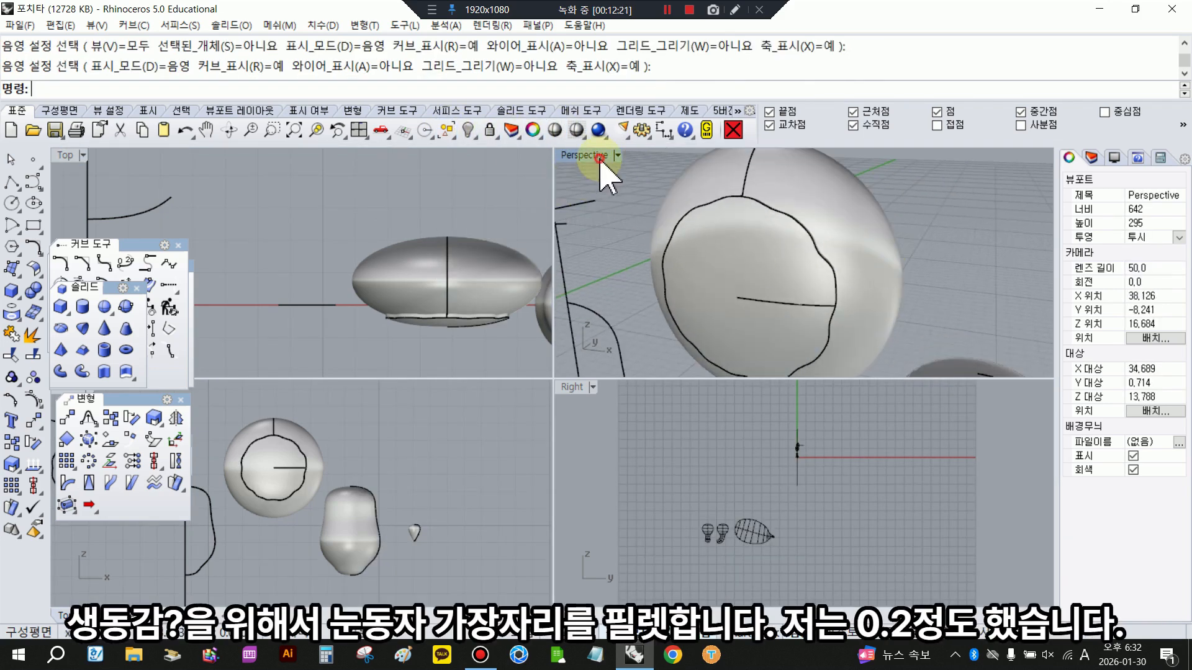
double_click(600, 159)
click(38, 297)
drag(87, 281, 127, 275)
click(180, 316)
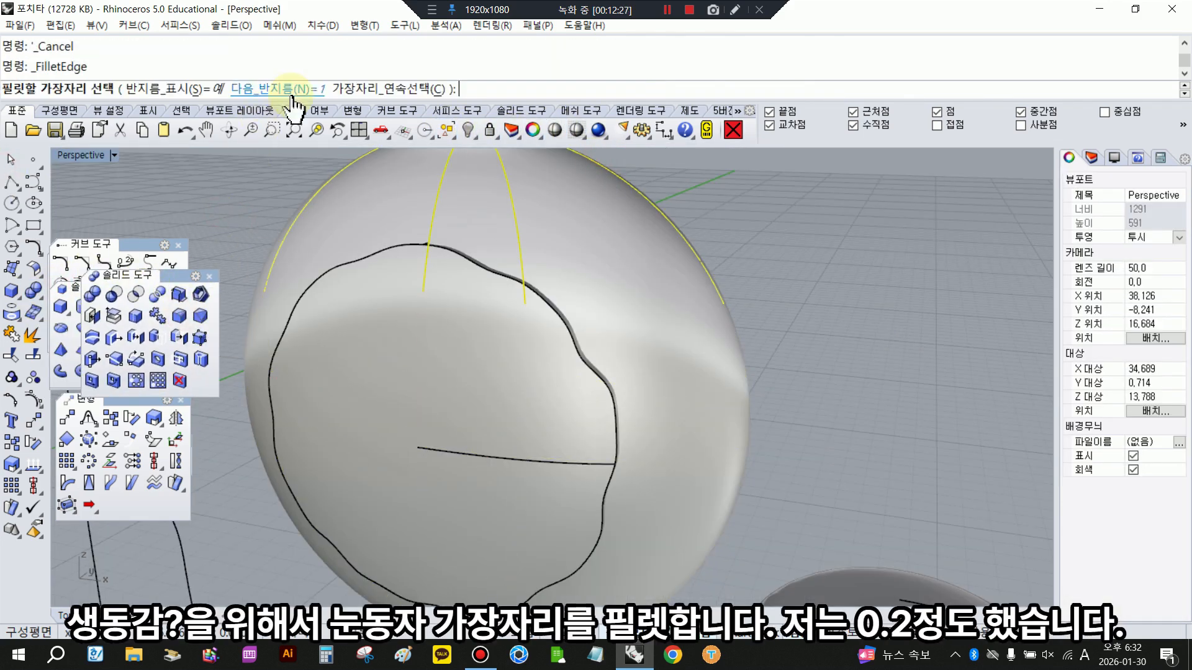
click(279, 89)
text(0.2)
key(Return)
click(471, 258)
click(535, 91)
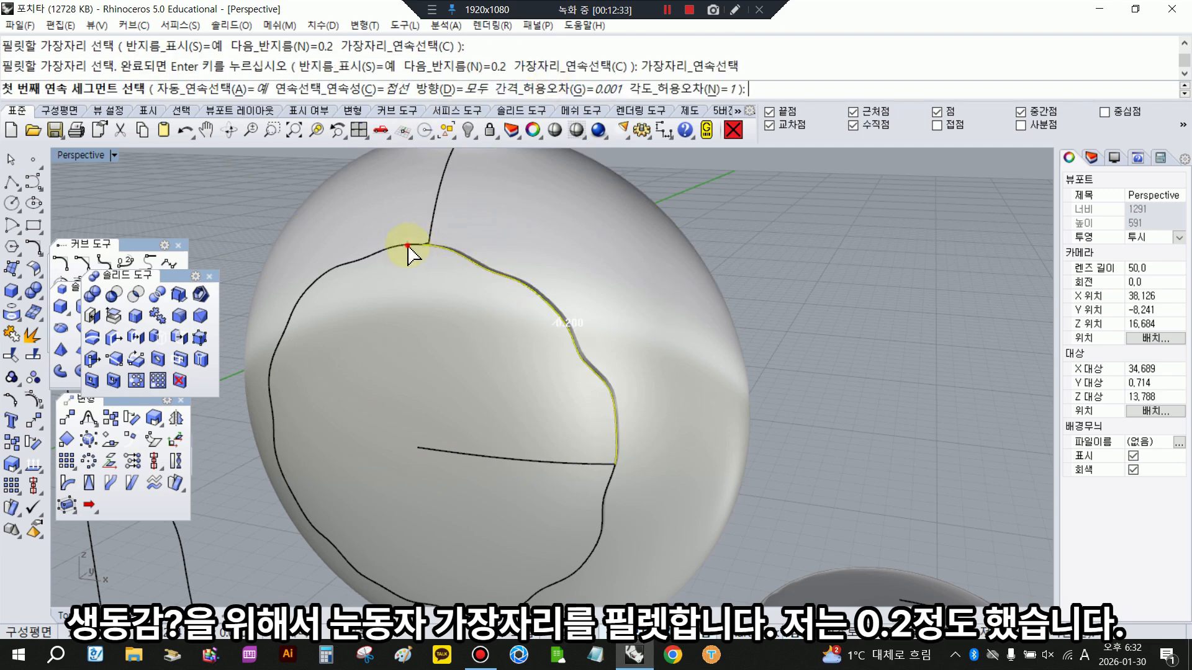
click(407, 245)
key(Return)
key(Return)
key(Return)
- Examine the filleted pupil in shaded display and return to the four-view layout
scroll(444, 265, down, 4)
click(552, 130)
right_drag(548, 273, 516, 276)
scroll(645, 297, down, 8)
double_click(88, 155)
click(209, 400)
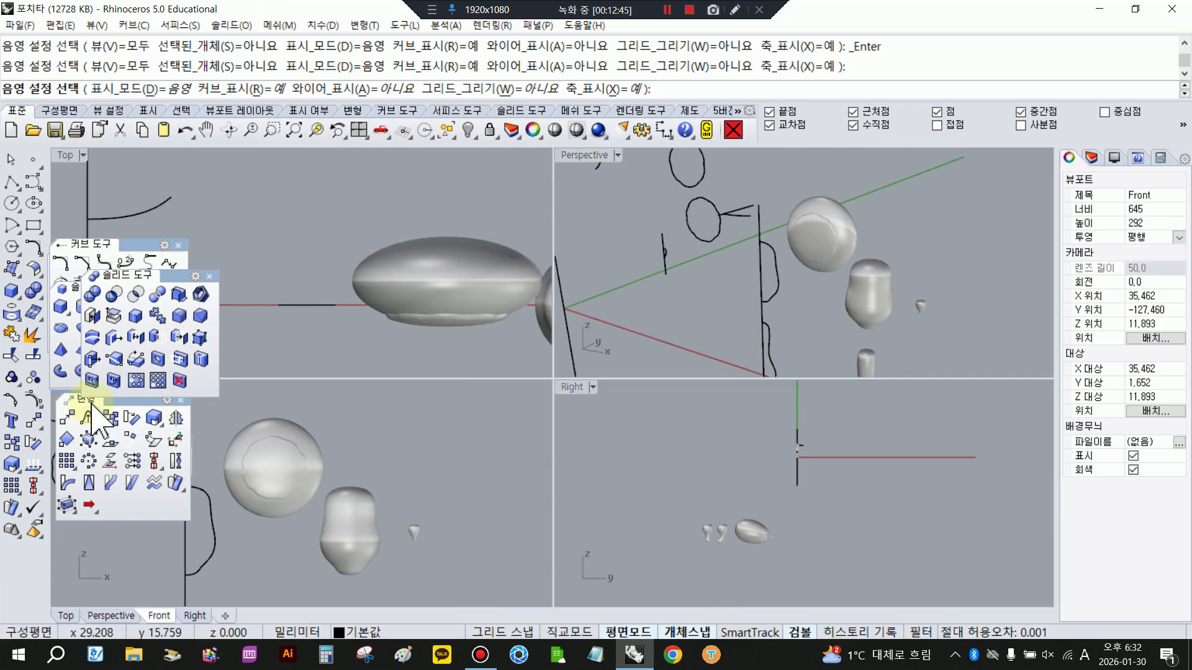
- Tidy the floating tool palettes, closing the solid-editing and curve ones, and maximize the Front view
drag(92, 402, 97, 444)
click(209, 276)
click(178, 246)
double_click(62, 383)
right_drag(462, 333, 351, 229)
scroll(350, 230, down, 4)
key(Escape)
- Copy the large revolved form in place, move the copy sideways along X past the tooth, and rotate it 90 degrees
click(454, 326)
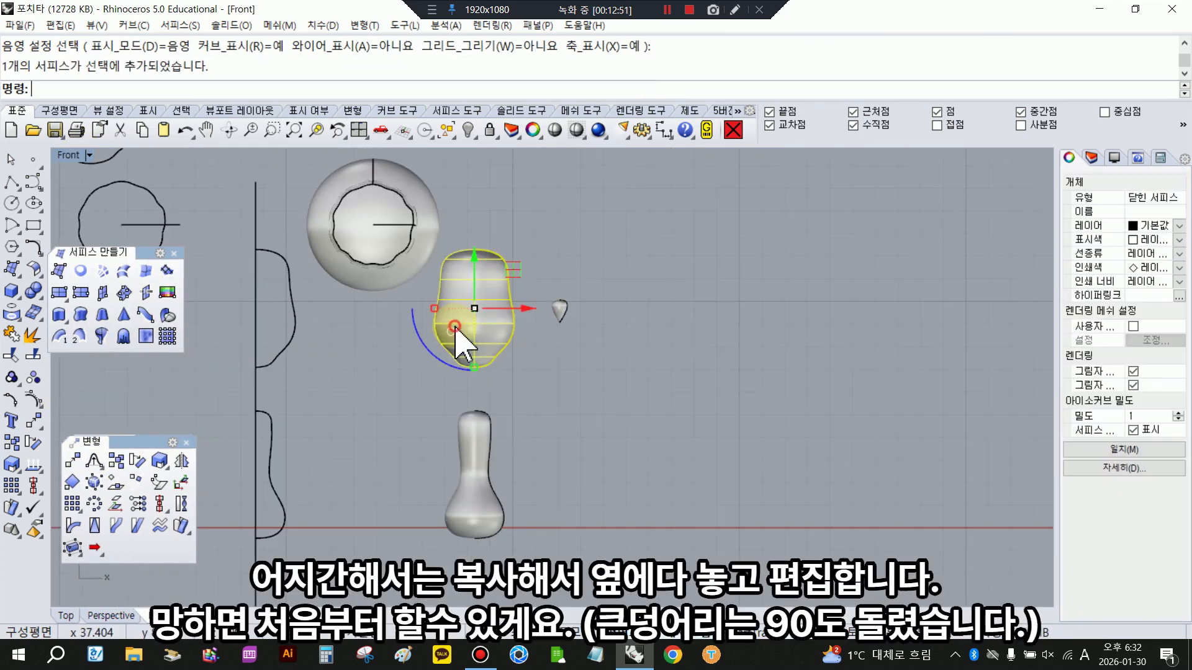
right_click(11, 443)
drag(531, 308, 739, 309)
click(634, 340)
text(90)
key(Return)
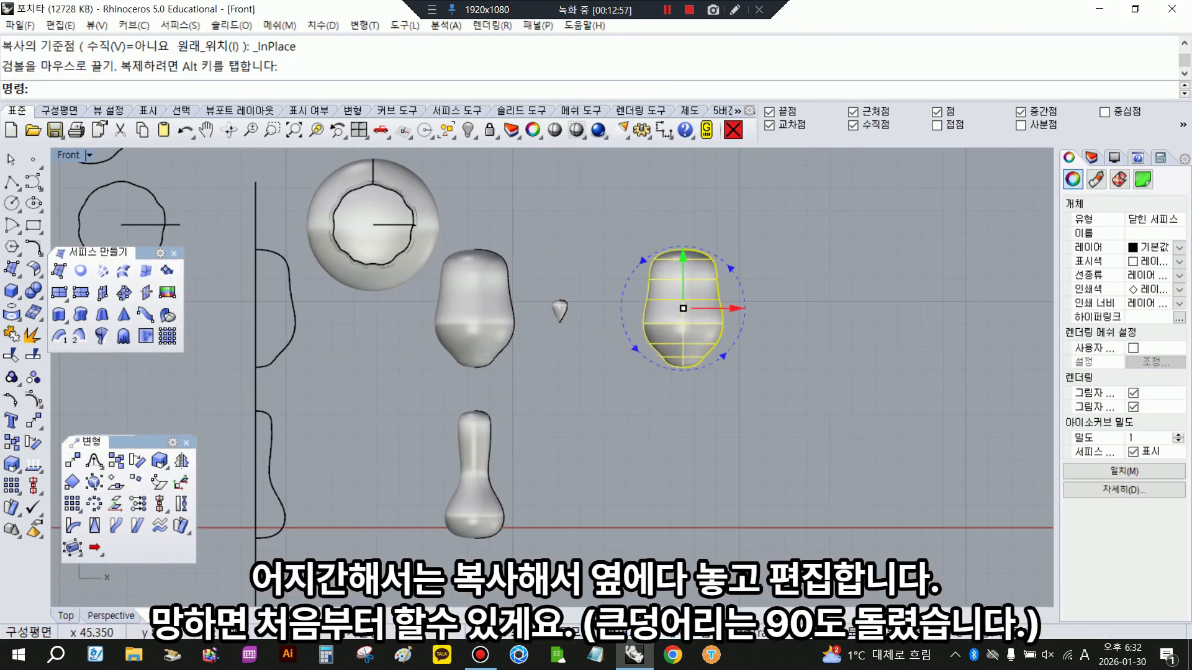
- Copy the smaller bottle-shaped form in place and move the copy along X to below the rotated large form
click(480, 455)
right_click(11, 442)
drag(532, 474, 716, 462)
scroll(711, 324, up, 4)
click(692, 312)
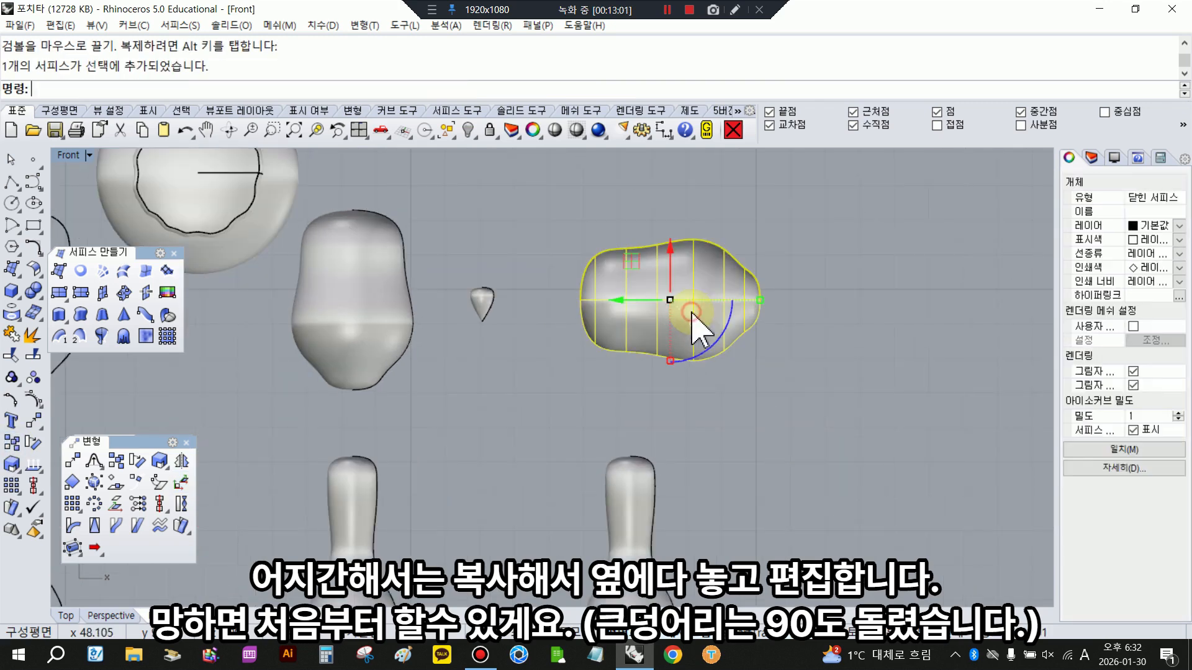
- Show the control points of the rotated large form and rotate the point columns at its left end to tilt them
right_click(576, 129)
click(617, 247)
click(32, 398)
right_drag(678, 338, 584, 328)
drag(466, 221, 519, 374)
click(33, 442)
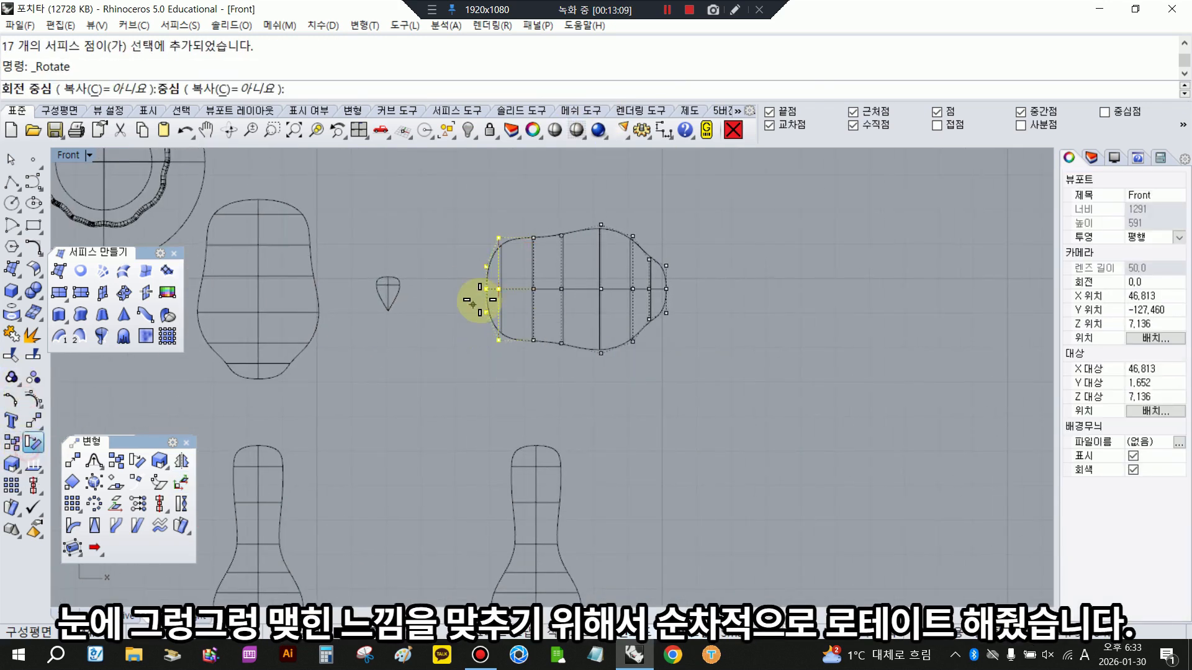
click(533, 289)
click(550, 406)
click(530, 382)
drag(550, 285, 541, 285)
drag(442, 236, 486, 309)
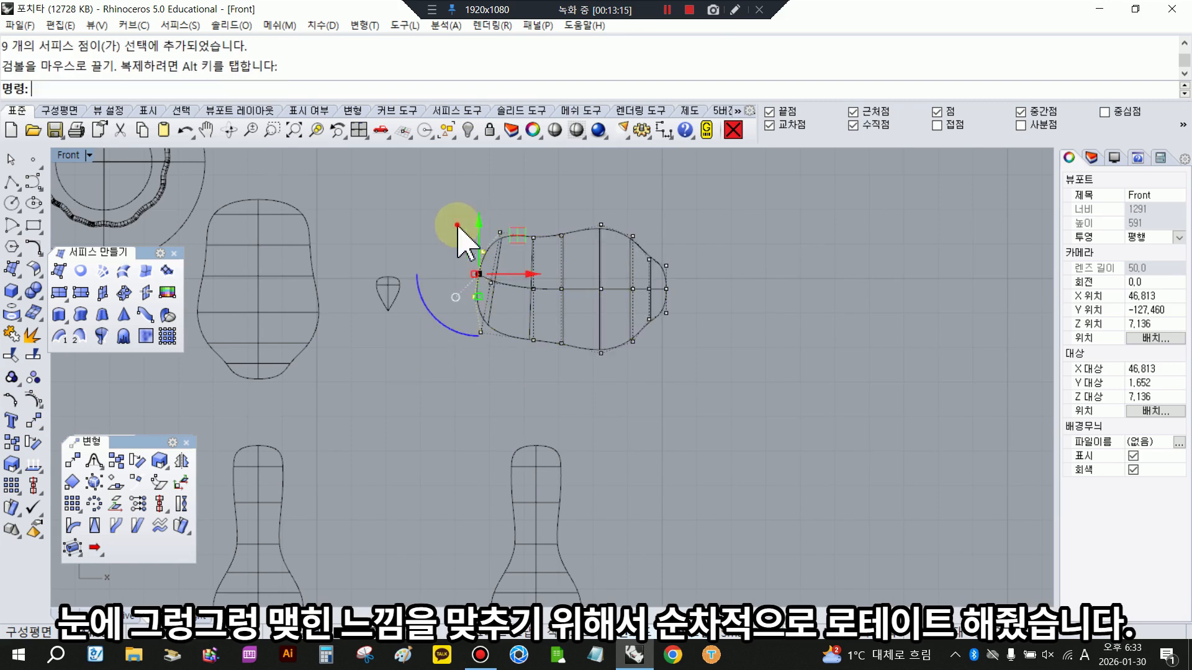
- Rotate the control-point columns at the large form's right end about their upper points so that end bends downward
scroll(650, 262, up, 2)
drag(639, 240, 684, 337)
right_click(693, 352)
click(647, 259)
click(648, 454)
click(693, 454)
drag(616, 214, 643, 413)
right_click(643, 413)
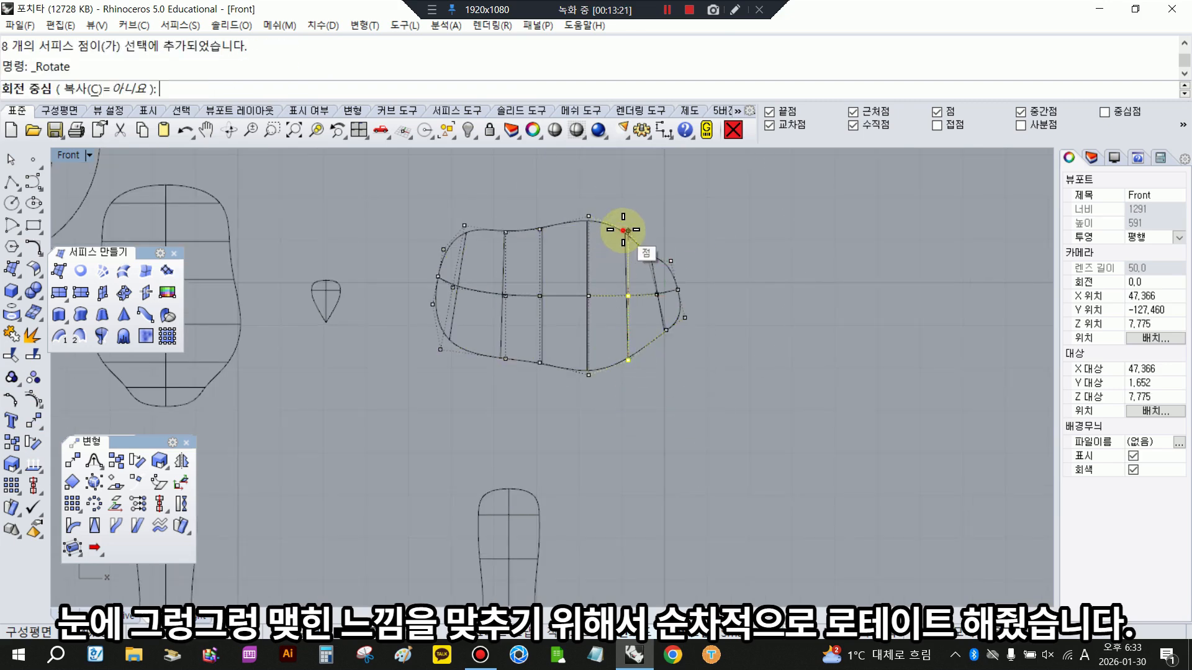
click(625, 230)
click(474, 426)
- Rotate the right half's control points about the top of the middle column, and the left half's about an upper point
drag(579, 193, 741, 422)
right_click(741, 422)
click(589, 219)
click(490, 450)
click(546, 450)
drag(374, 193, 523, 394)
right_click(524, 393)
click(526, 229)
click(513, 425)
click(452, 426)
- Scale the upper-right control points of the curved form in 2D from the control point on its centre line
scroll(683, 276, up, 4)
drag(623, 212, 657, 249)
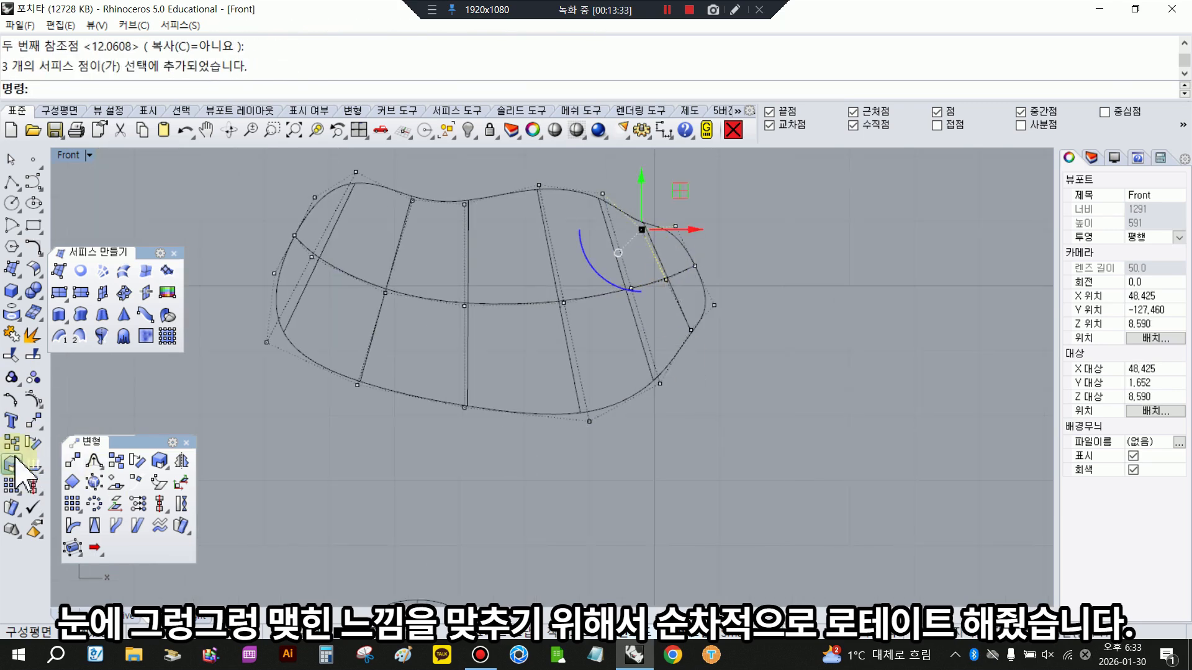
click(15, 459)
click(101, 409)
click(666, 280)
click(811, 285)
click(821, 382)
- Scale the lower-right and the lower-left control points of the curved form in 2D, using each column's centre point as origin
drag(673, 309, 716, 367)
right_click(716, 368)
click(666, 280)
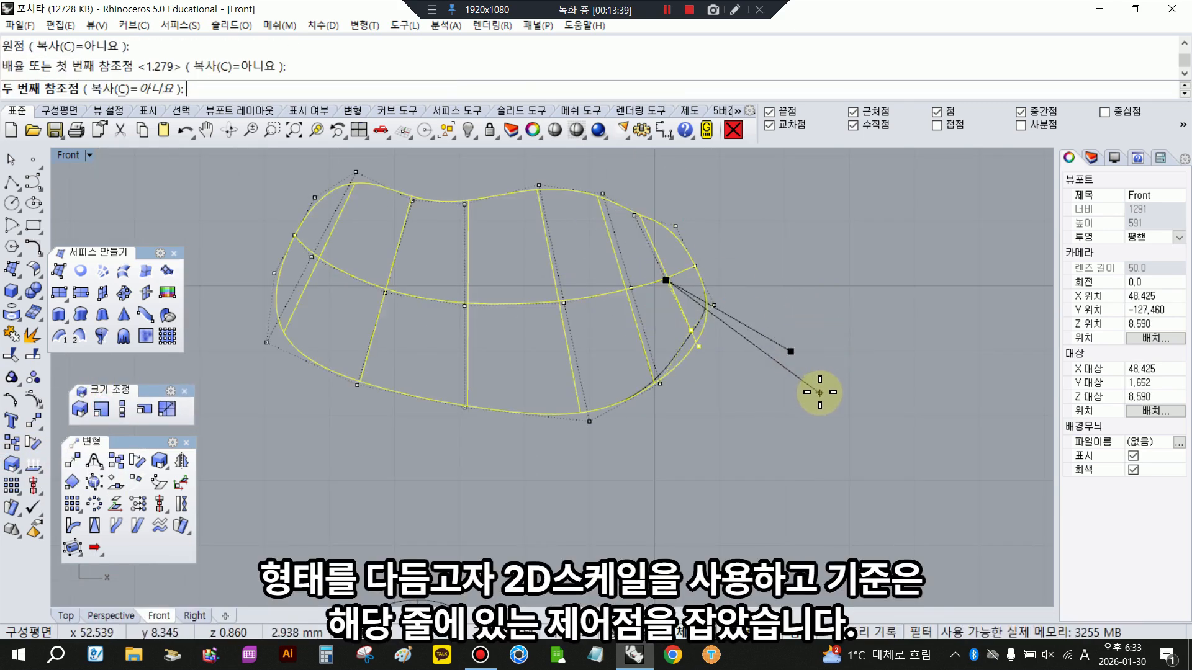
click(819, 392)
right_drag(435, 304, 574, 316)
drag(357, 319, 433, 383)
click(405, 475)
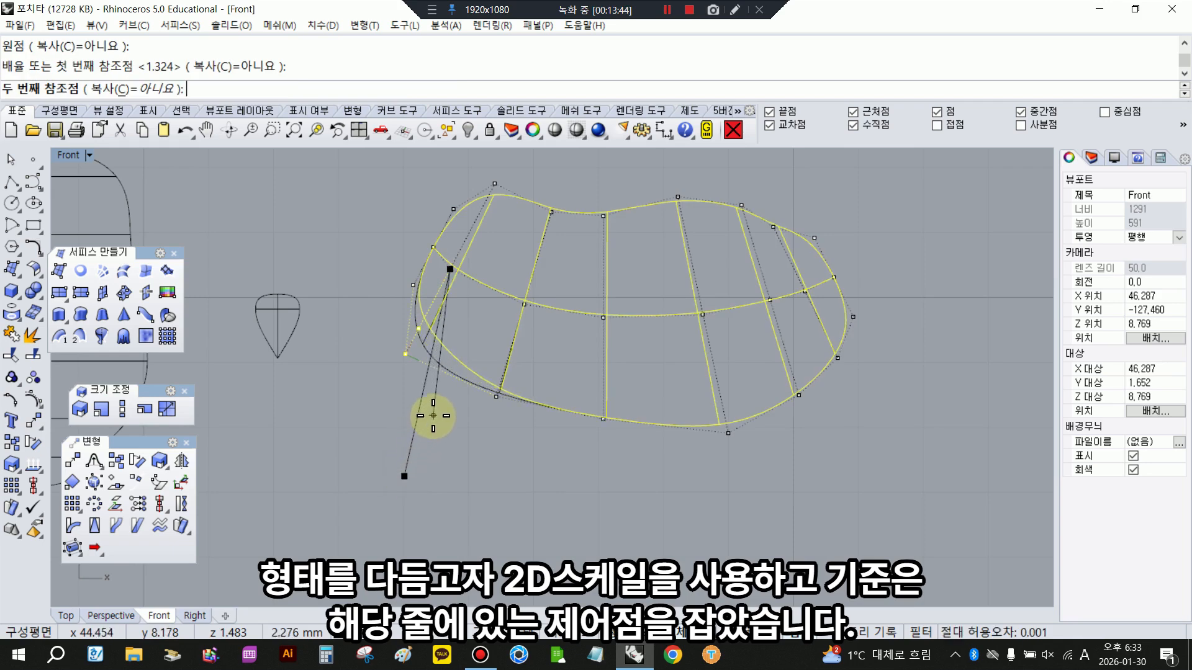
click(433, 417)
click(493, 428)
- Turn off the curved form's control points, show those of the bottle-shaped copy and shift its bottom rows slightly down
scroll(495, 422, down, 6)
right_drag(632, 447, 588, 296)
right_click(30, 398)
click(506, 464)
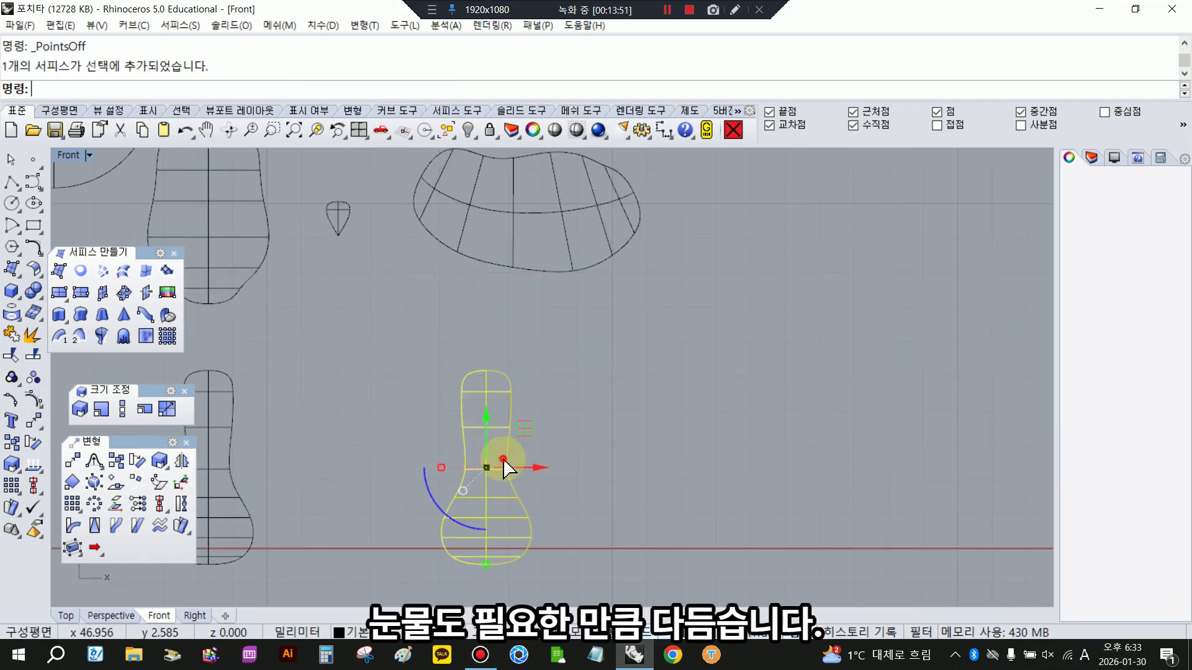
right_drag(468, 494, 468, 448)
click(30, 400)
scroll(475, 517, up, 6)
drag(401, 515, 549, 548)
drag(500, 466, 500, 474)
drag(366, 497, 681, 602)
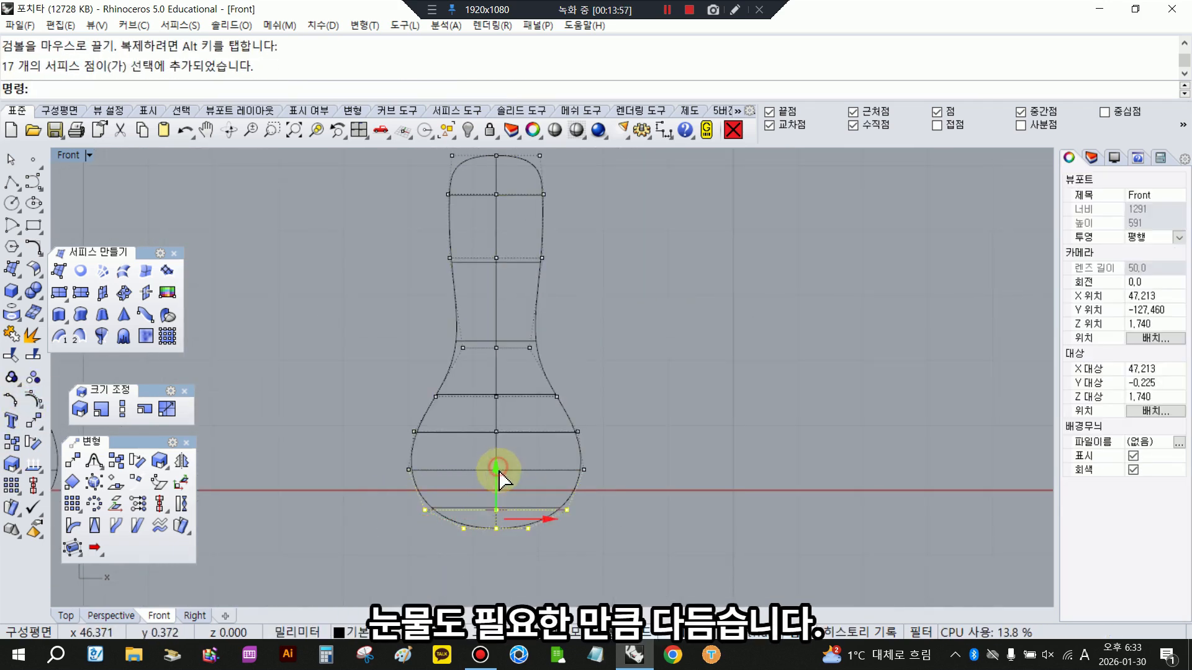
drag(499, 468, 499, 472)
click(662, 468)
- Adjust the control-point rows in the middle of the bottle-shaped copy and turn its points off
scroll(529, 497, down, 2)
scroll(529, 496, up, 2)
right_drag(529, 497, 558, 566)
drag(464, 363, 583, 442)
drag(520, 366, 508, 293)
scroll(521, 384, down, 8)
right_click(32, 398)
- Move the bottle-shaped copy so that its neck overlaps the underside of the curved form
scroll(481, 467, down, 4)
click(486, 462)
drag(557, 342, 580, 342)
drag(530, 291, 532, 302)
click(634, 311)
scroll(572, 320, up, 2)
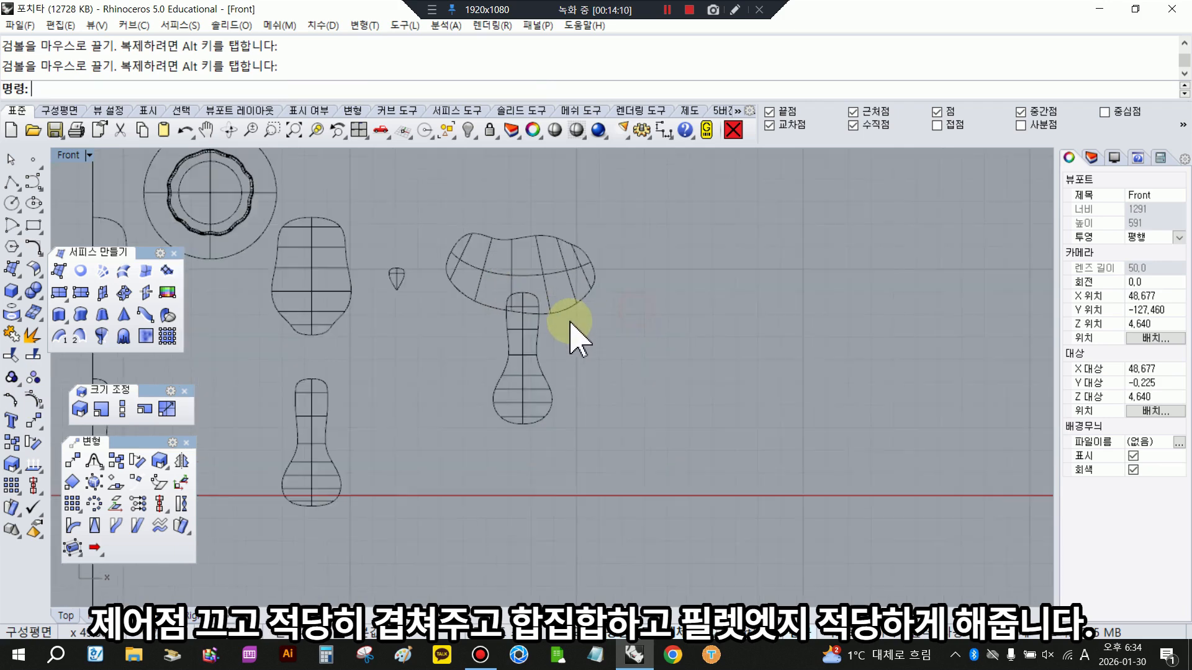
scroll(570, 322, up, 6)
- Nudge the bottle-shaped copy into place in shaded display and Boolean-union it with the curved form
click(572, 128)
scroll(575, 374, down, 6)
right_drag(568, 336, 590, 391)
click(551, 410)
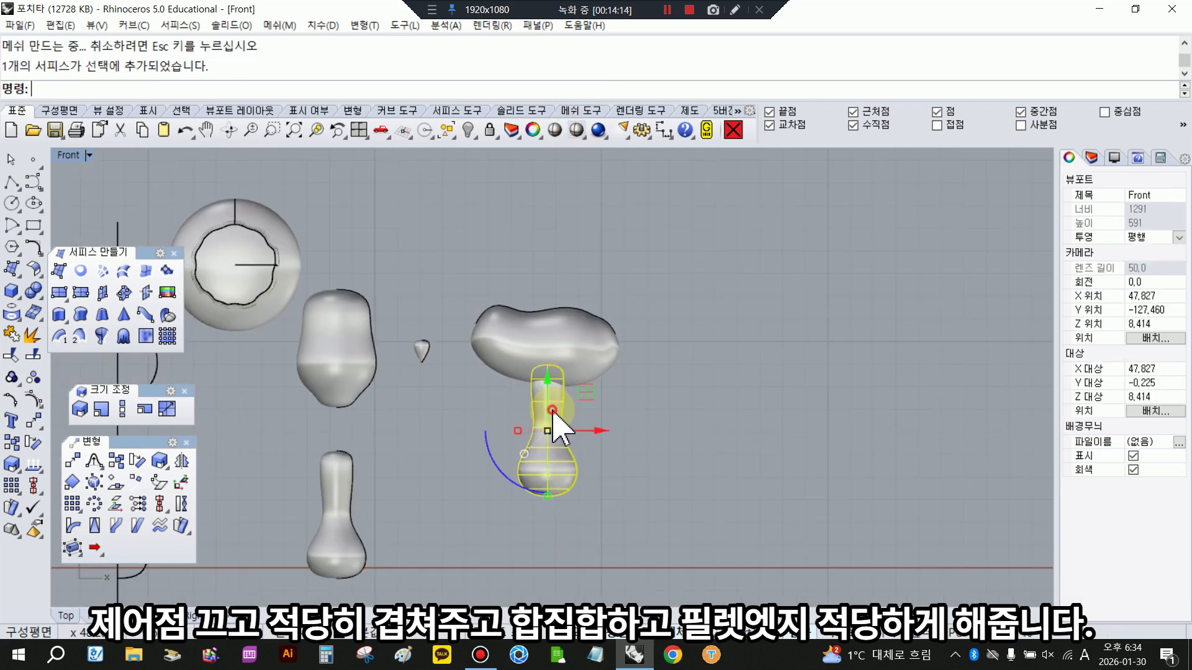
drag(599, 431, 535, 355)
click(625, 443)
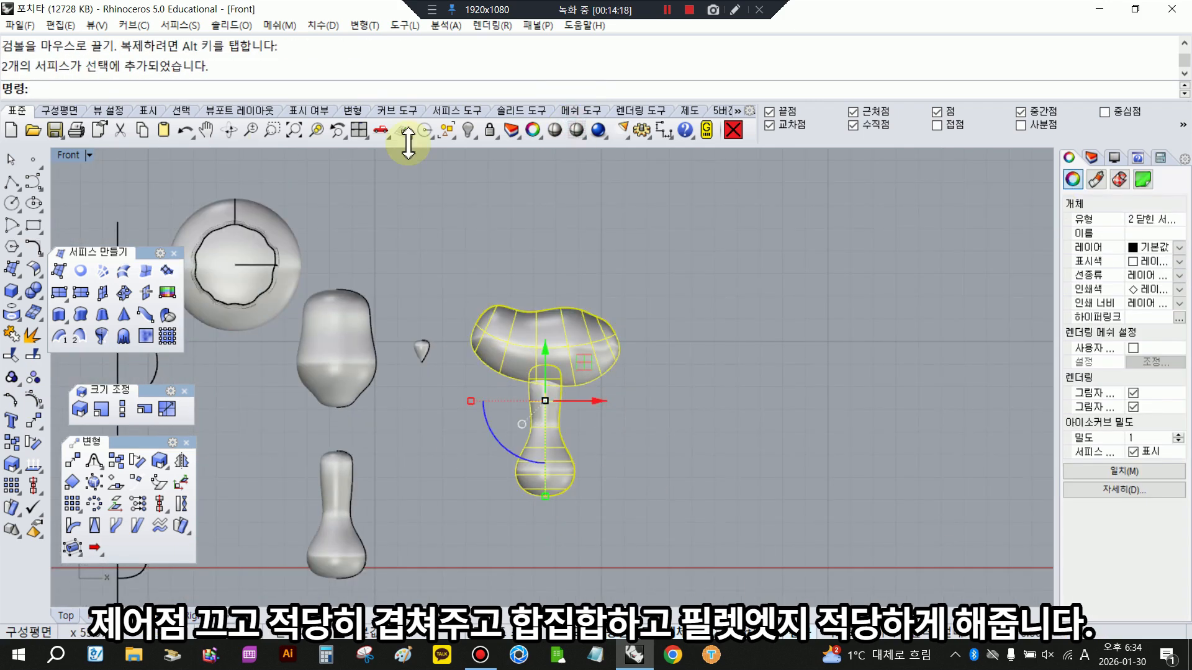
click(32, 292)
click(33, 292)
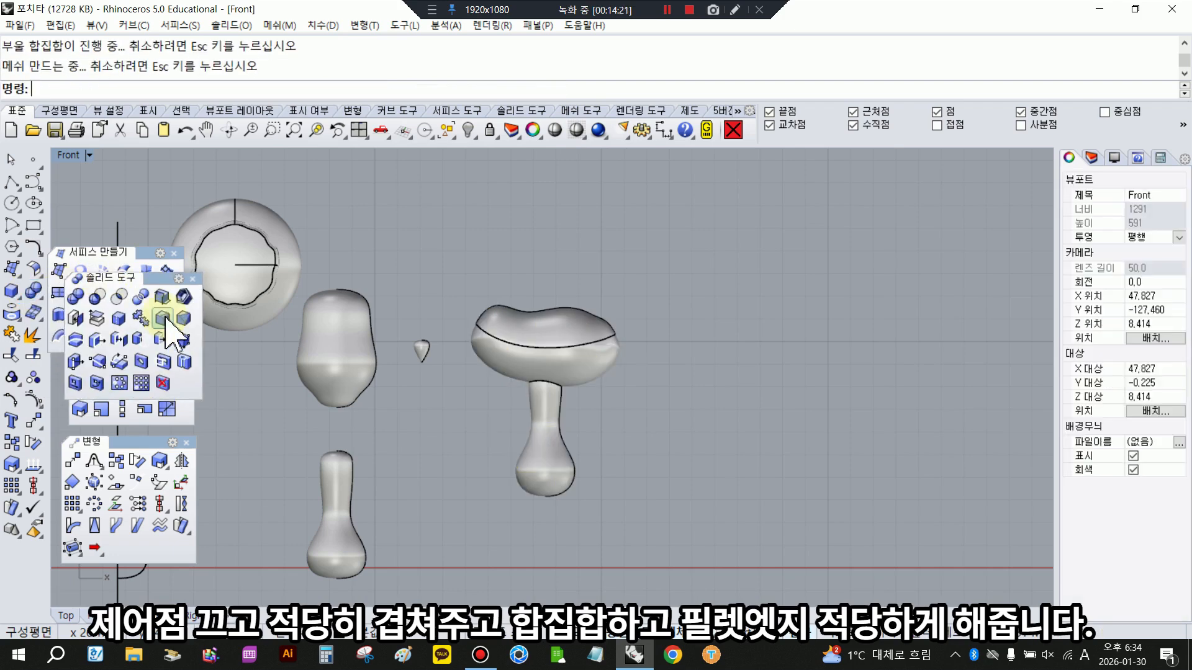
- Fillet the seam between the curved form and the neck with radius 1 and check it in shaded display
click(163, 318)
click(295, 89)
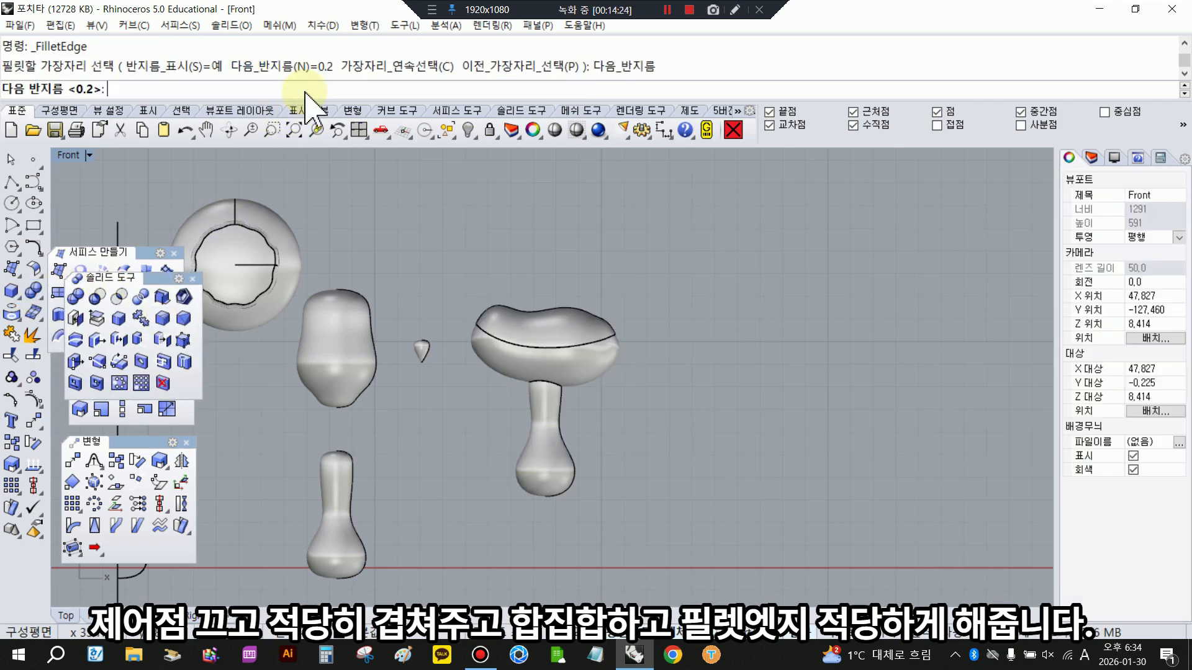
key(Return)
click(574, 418)
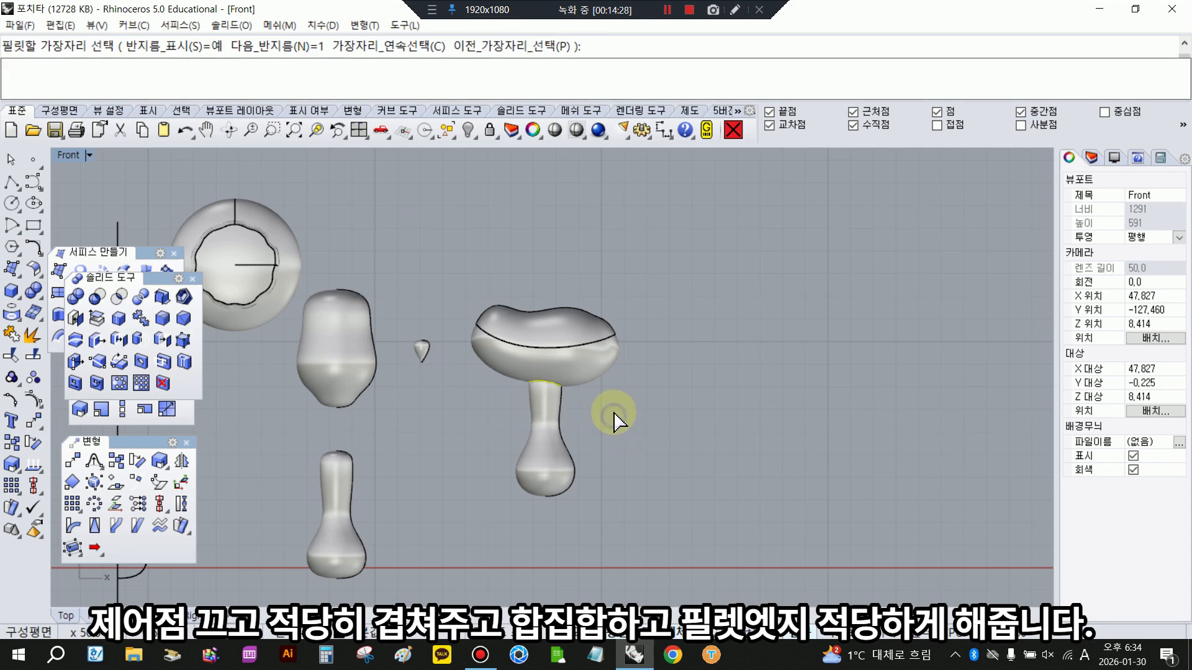
right_click(611, 412)
right_click(612, 412)
click(555, 130)
scroll(619, 330, down, 3)
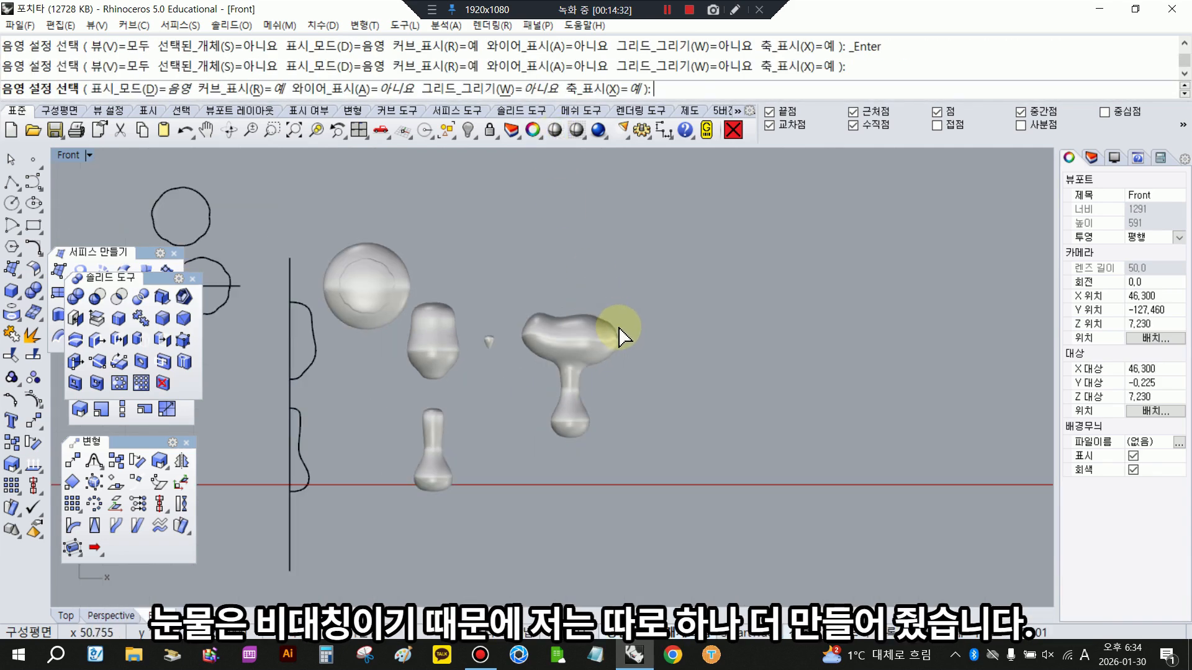
right_click(634, 371)
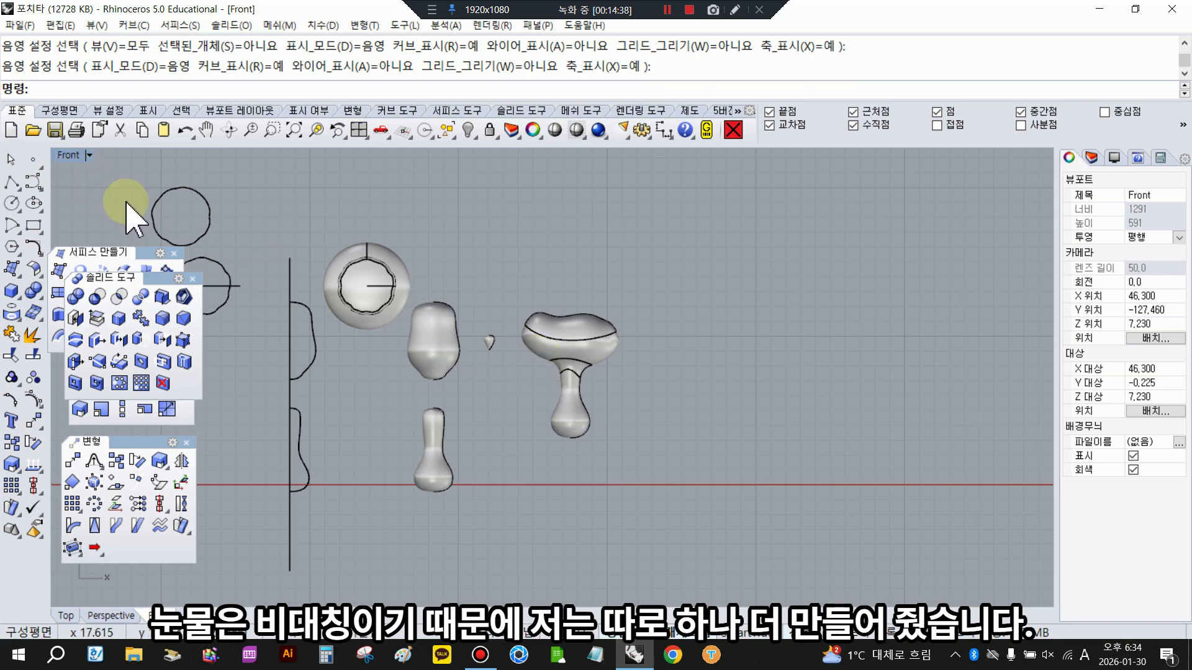
- Show all hidden objects from the Top view and return to the four-view layout
double_click(62, 155)
double_click(63, 155)
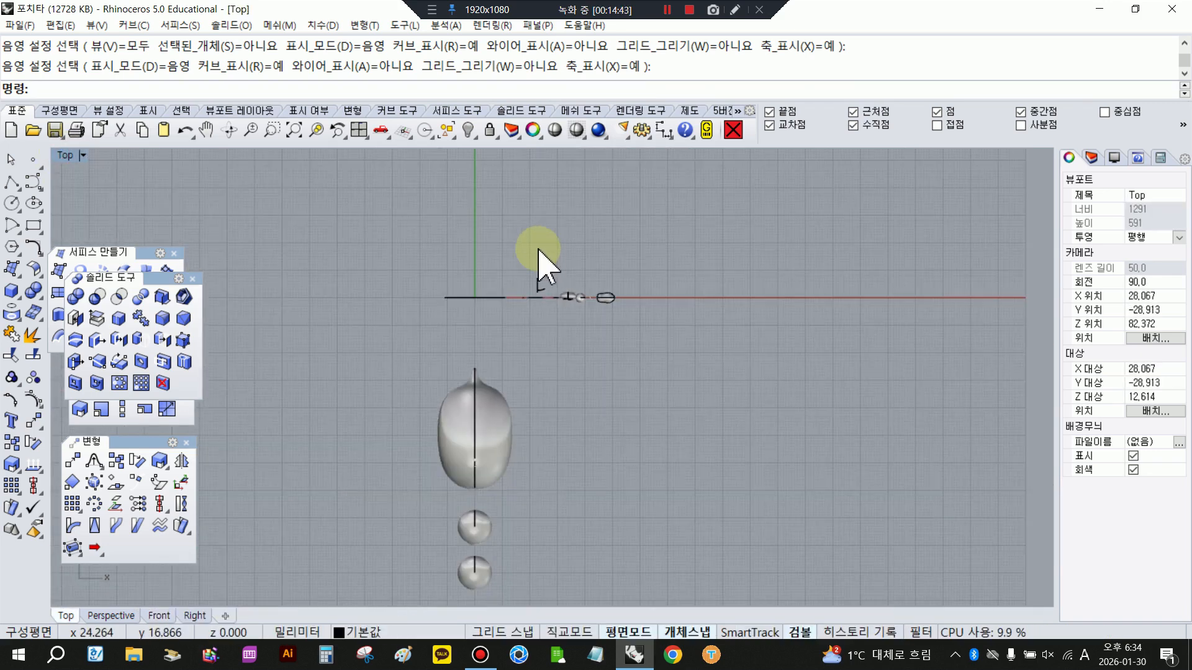
scroll(538, 250, up, 2)
right_click(472, 131)
right_drag(562, 287, 399, 479)
scroll(509, 428, down, 2)
scroll(510, 361, down, 2)
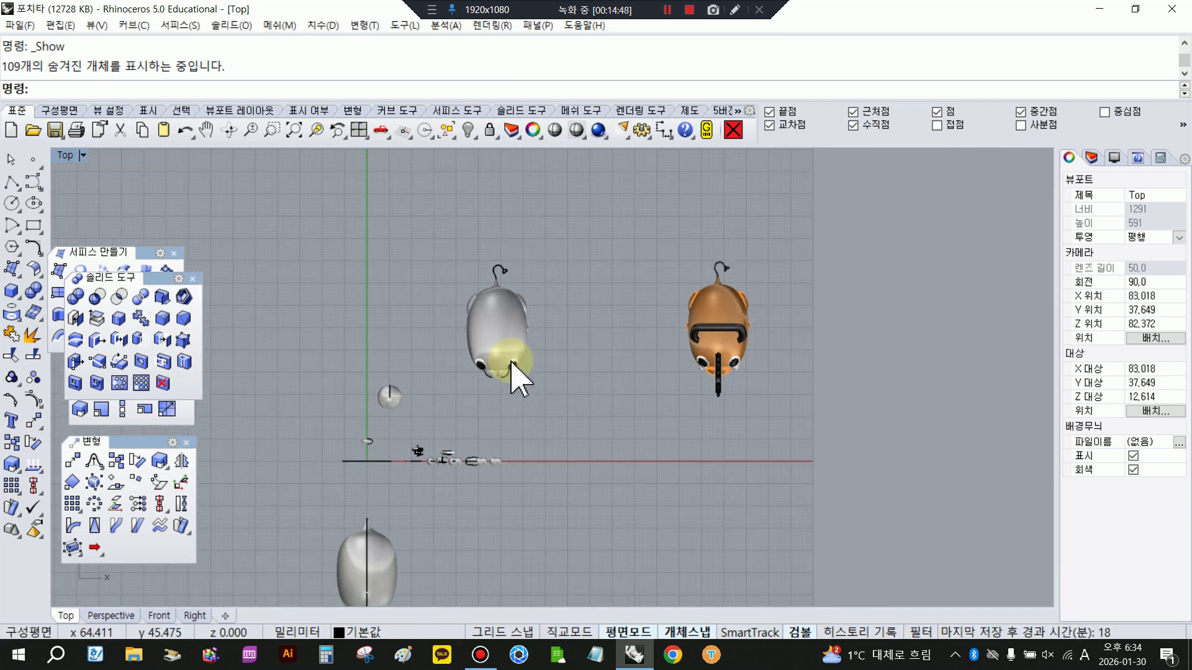
double_click(66, 155)
scroll(714, 462, up, 4)
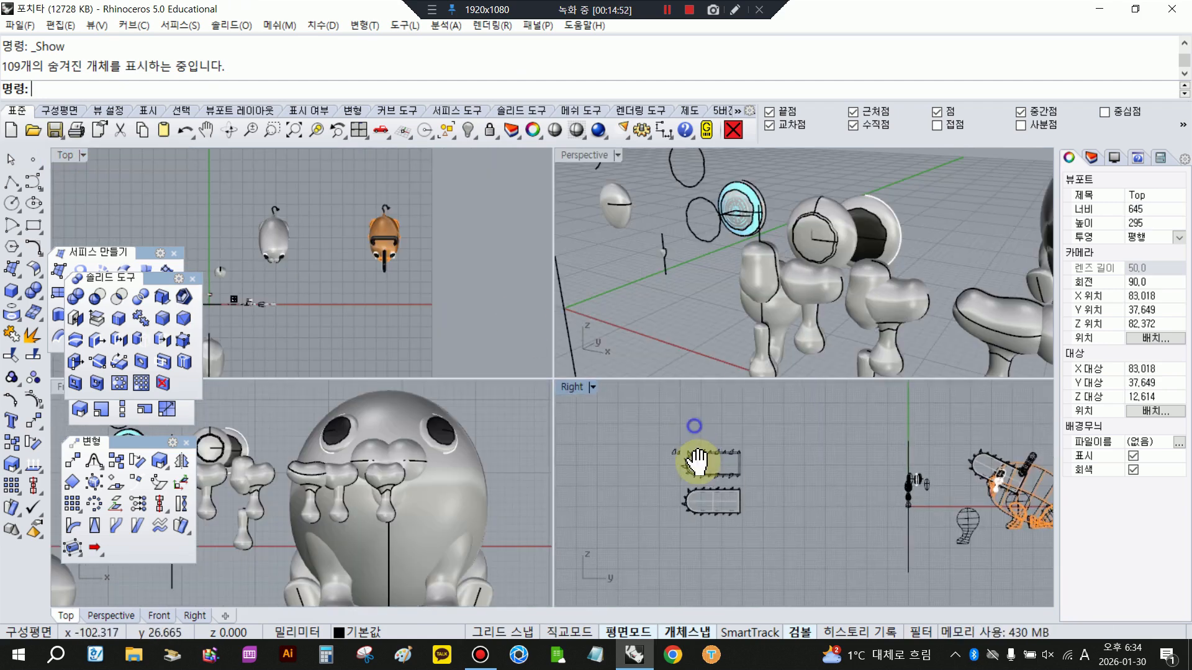
- Maximize the Right view and examine the outline curves of the finished chainsaw blade
double_click(567, 392)
scroll(526, 335, up, 6)
click(795, 333)
click(803, 337)
click(846, 341)
scroll(846, 341, up, 2)
right_drag(846, 341, 727, 332)
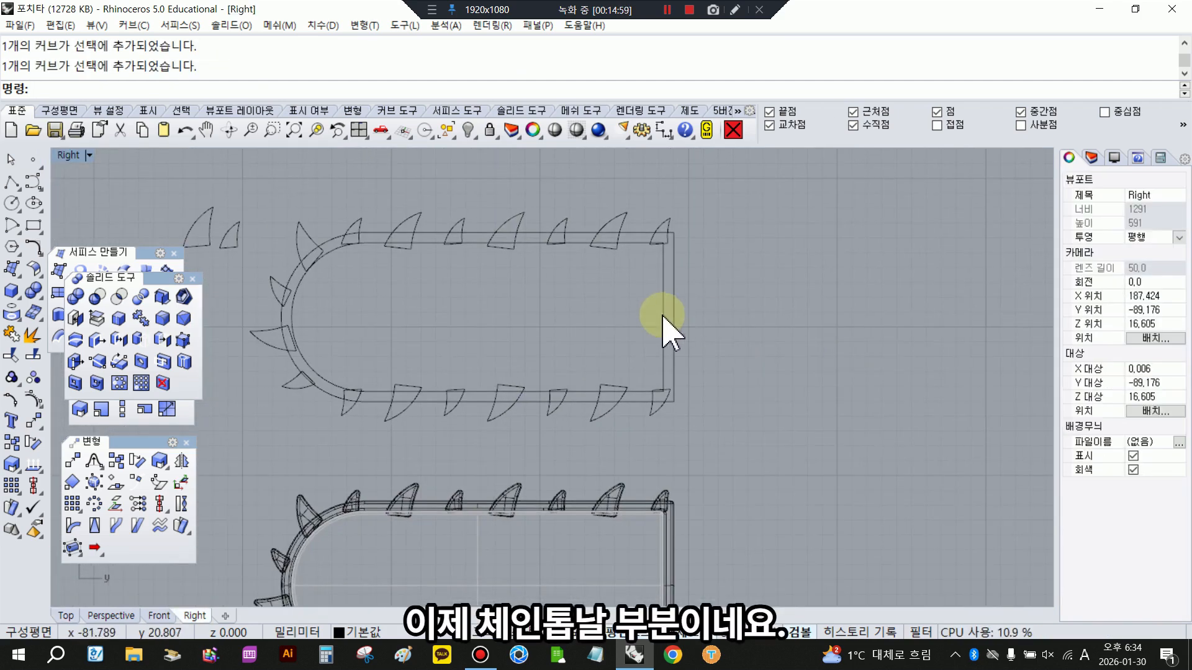
- Draw a rectangle 20 long and 10 high in the empty space beside the finished blade outline
click(646, 427)
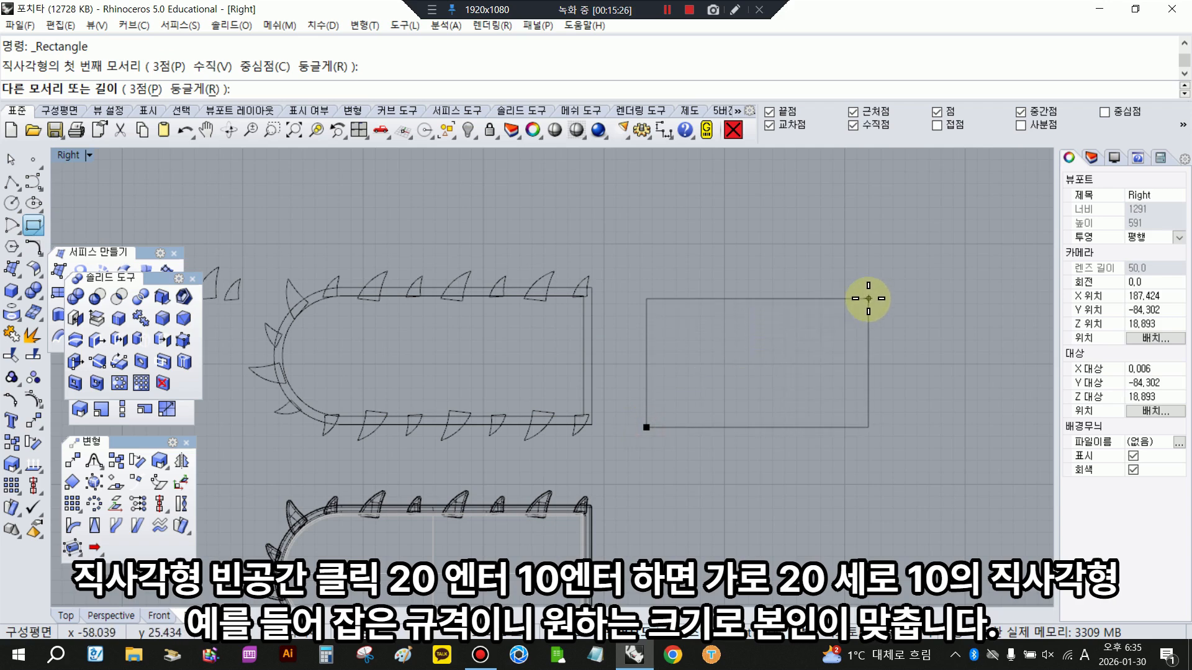
text(20)
key(Return)
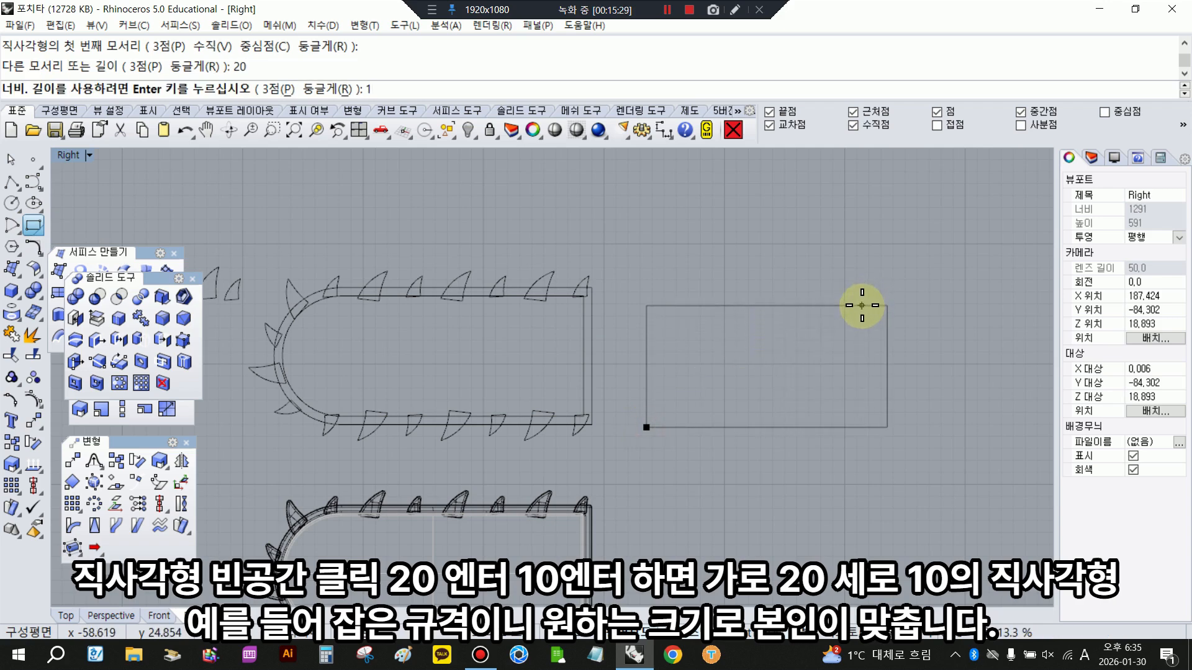
key(Return)
right_drag(861, 425, 816, 407)
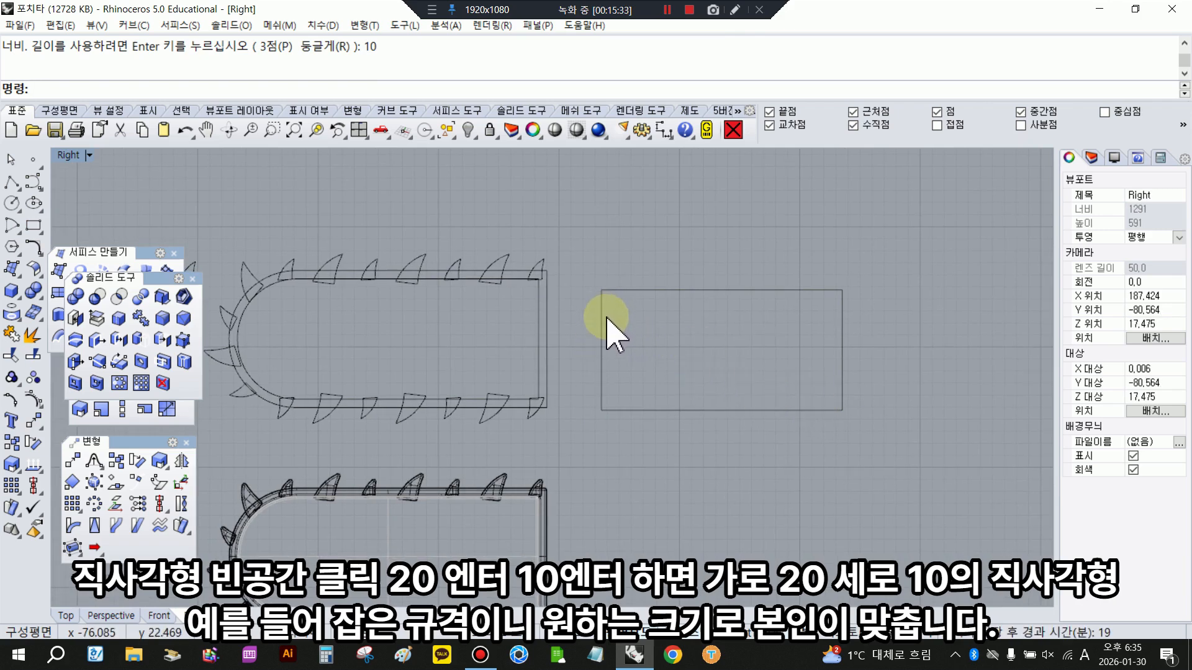
- Fillet both left corners of the new rectangle with a curve fillet radius of 4.9
click(36, 250)
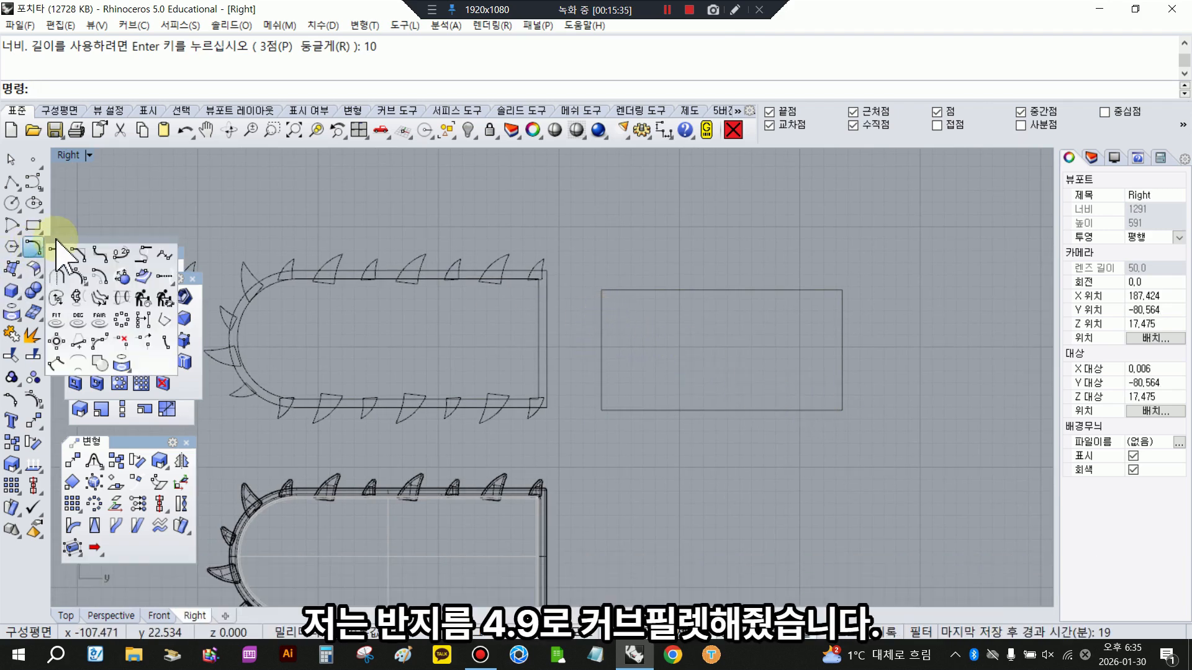
click(67, 256)
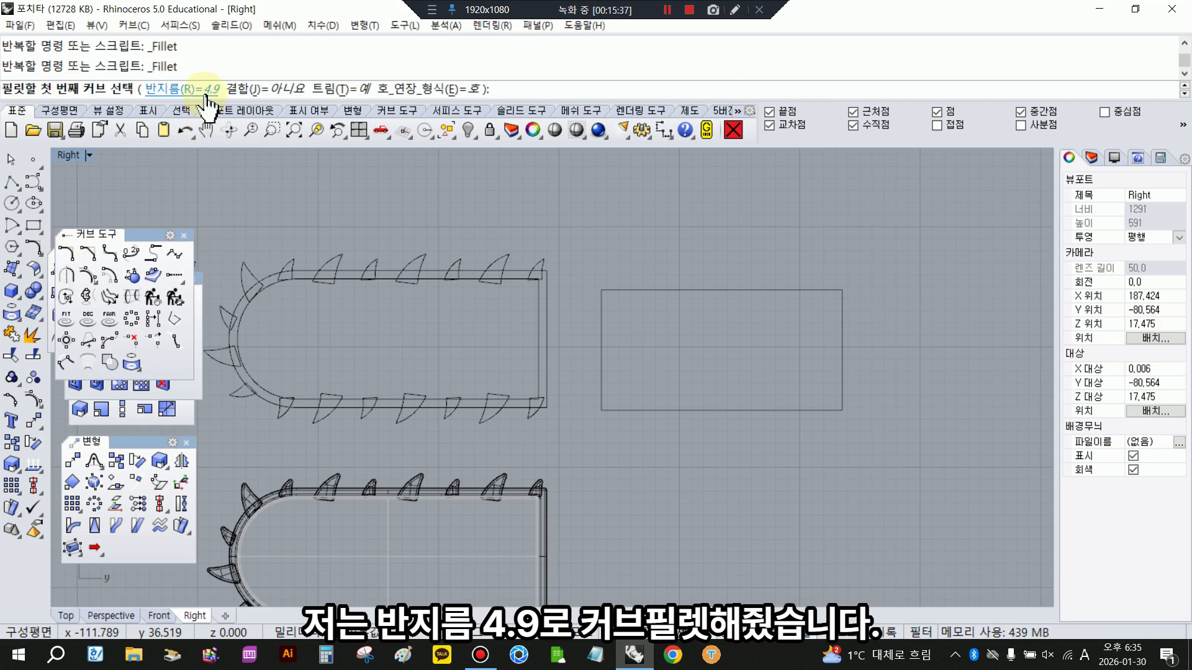
click(187, 89)
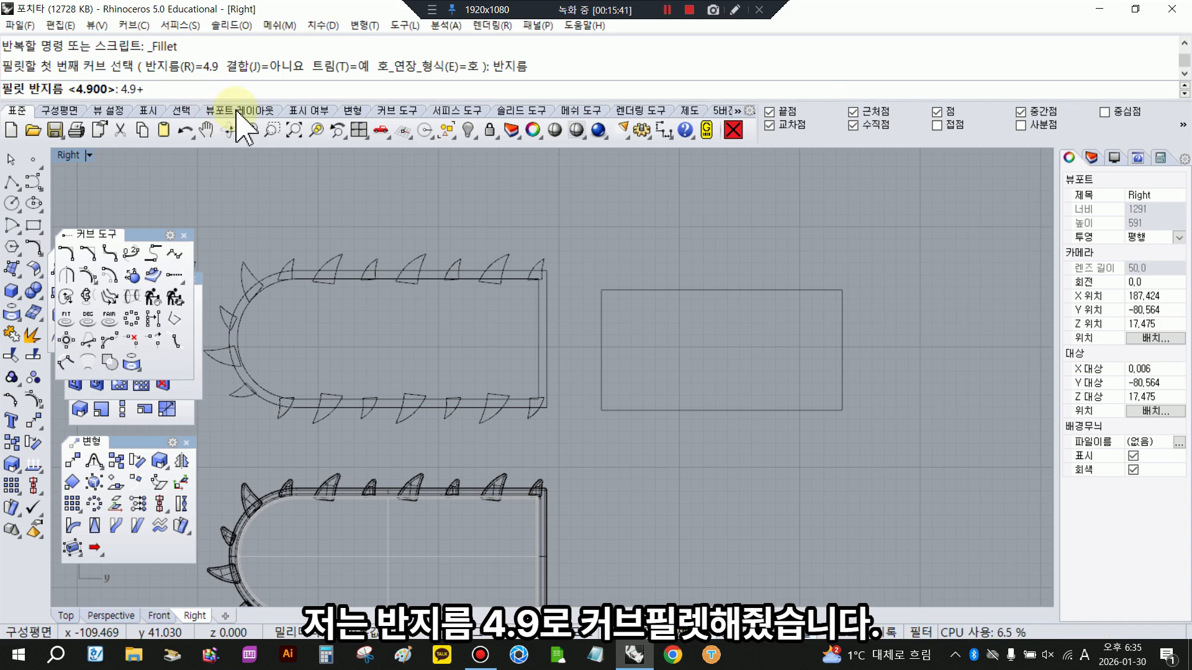
text(4.9)
key(Return)
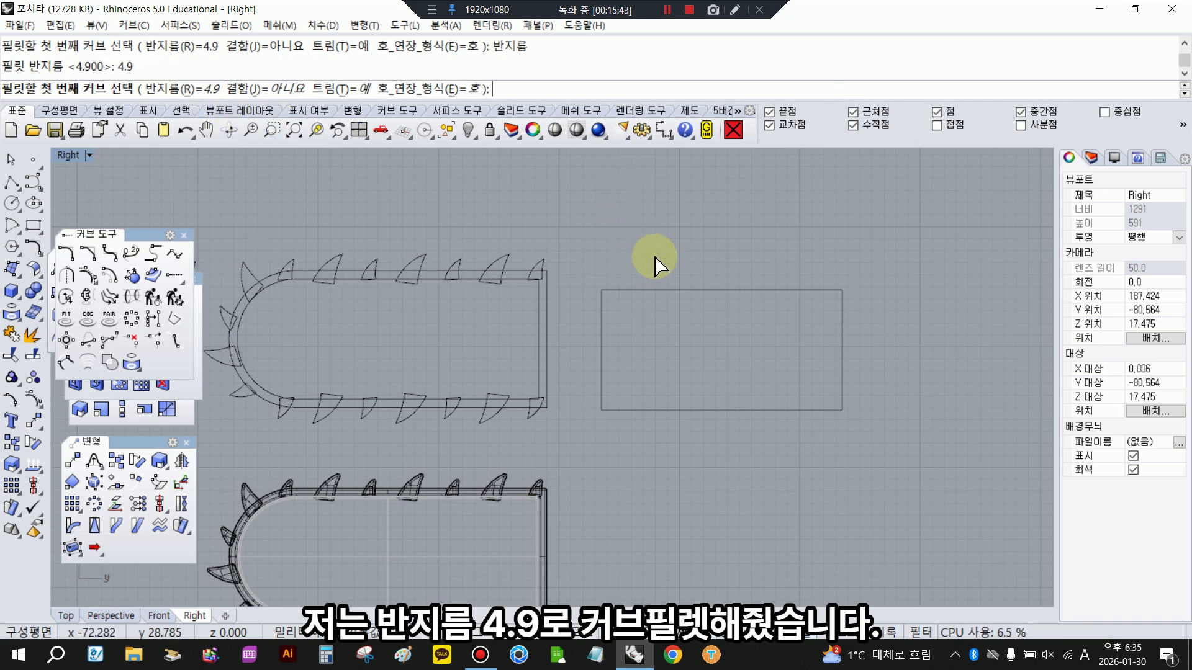
click(619, 292)
click(602, 375)
key(Return)
click(602, 379)
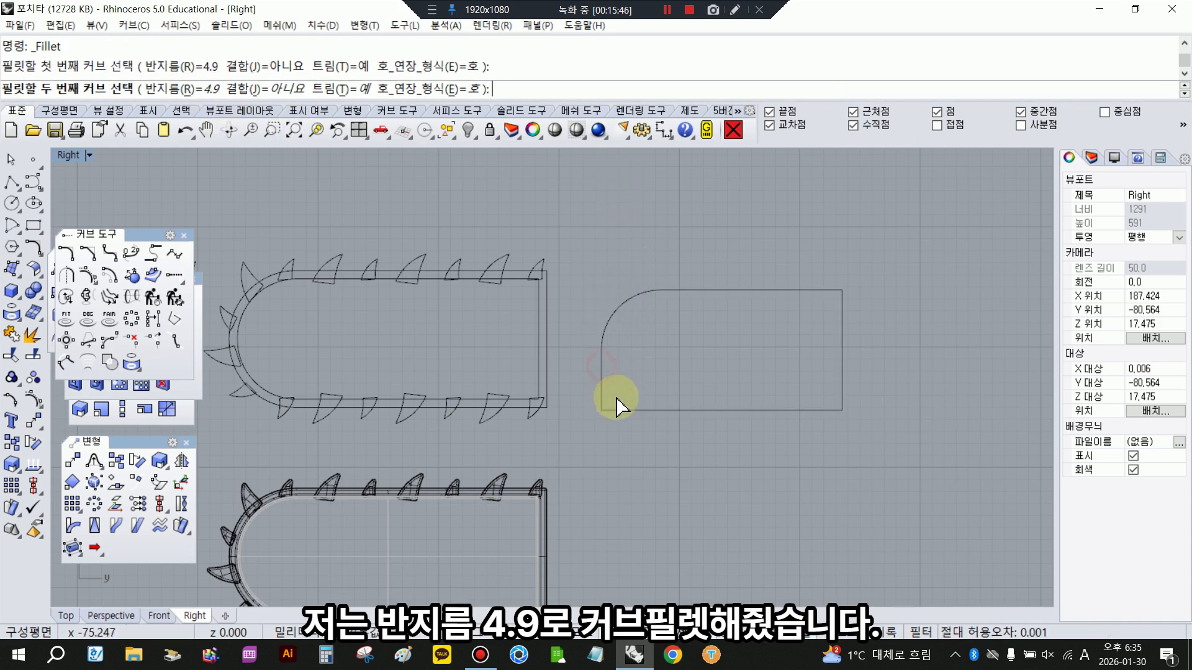
click(623, 410)
key(Return)
key(Escape)
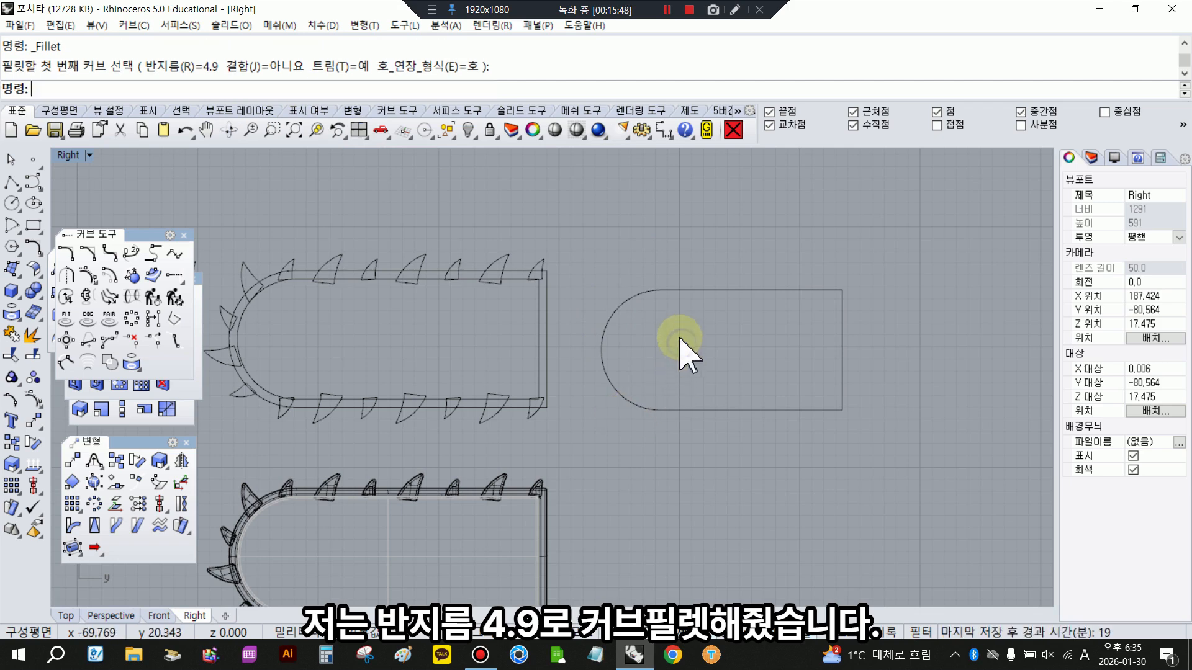
- Offset the rounded rectangle outward by 0.7 with sharp corners
click(659, 290)
click(110, 277)
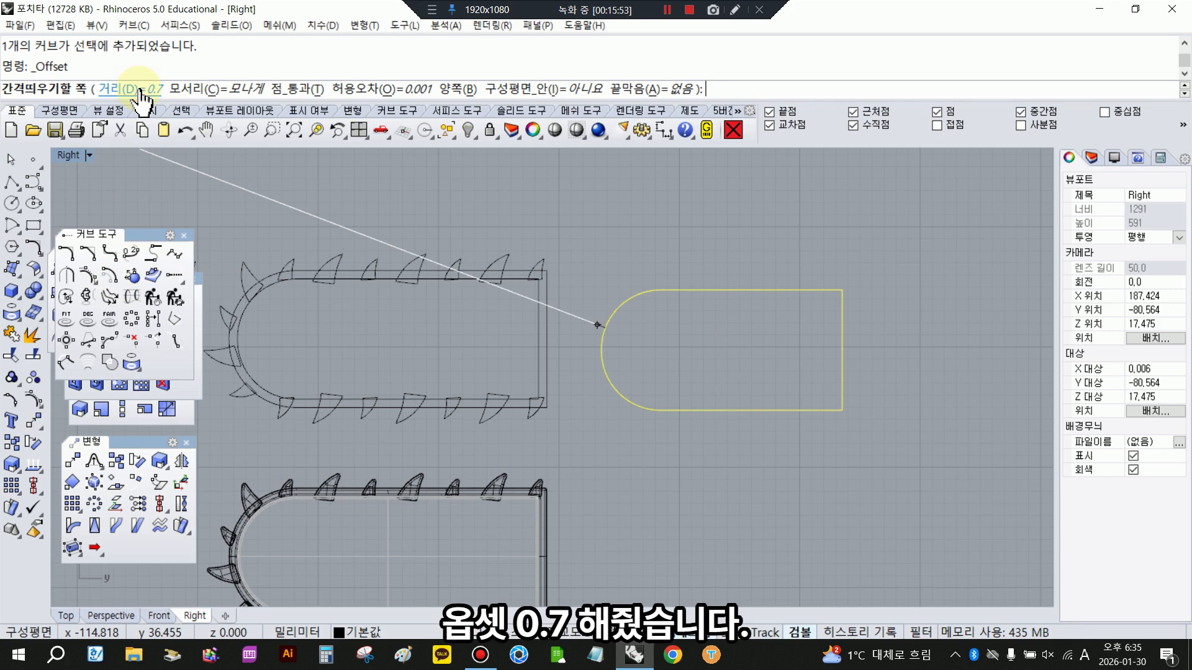
click(585, 213)
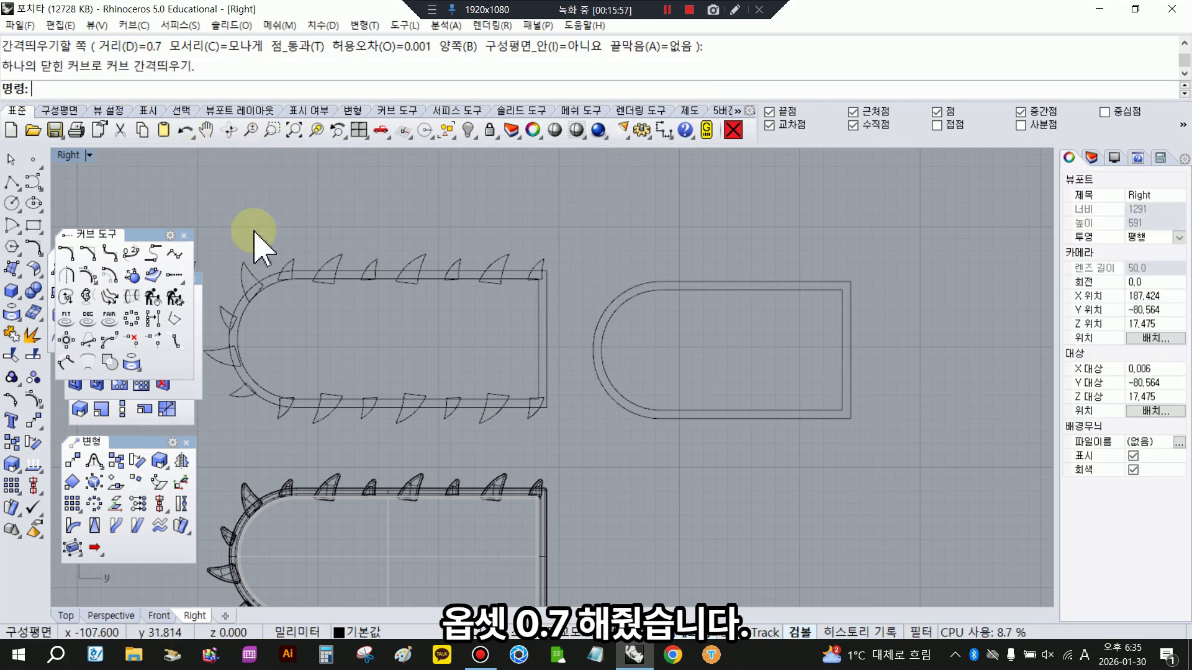
- Measure the gap between the inner and outer outlines of the finished blade with a dimension
scroll(491, 273, up, 5)
click(659, 130)
click(555, 264)
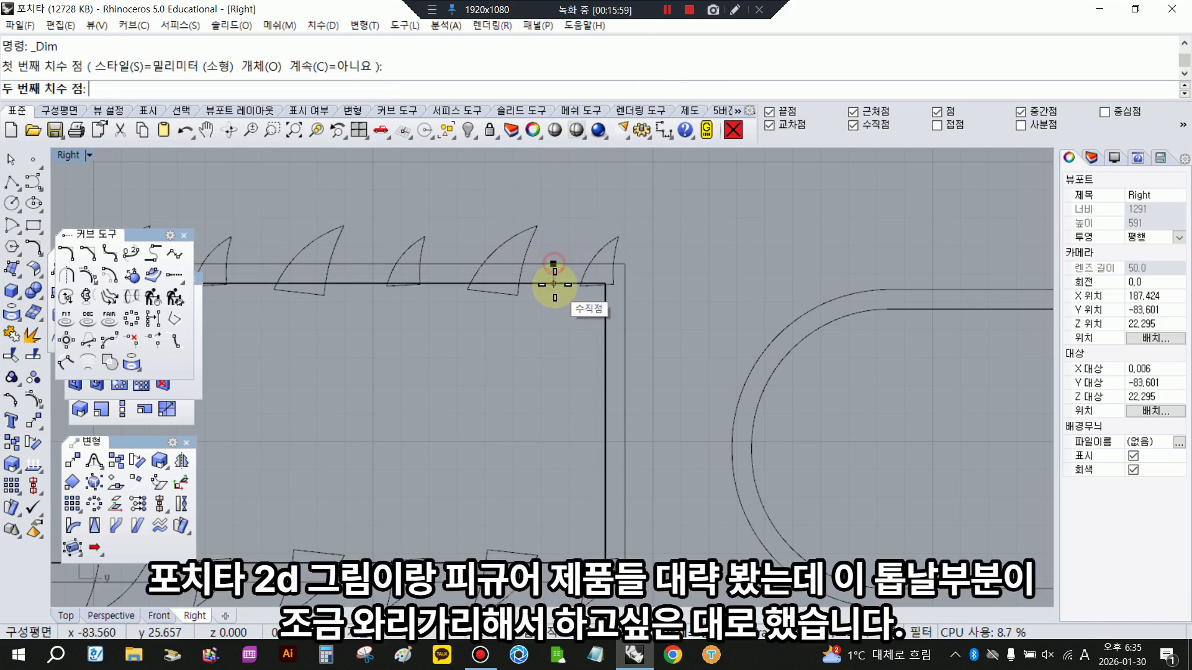
click(555, 283)
scroll(583, 283, down, 8)
click(652, 260)
- Measure the height of the large separate tooth outline from its tip to its base corner
scroll(505, 258, up, 8)
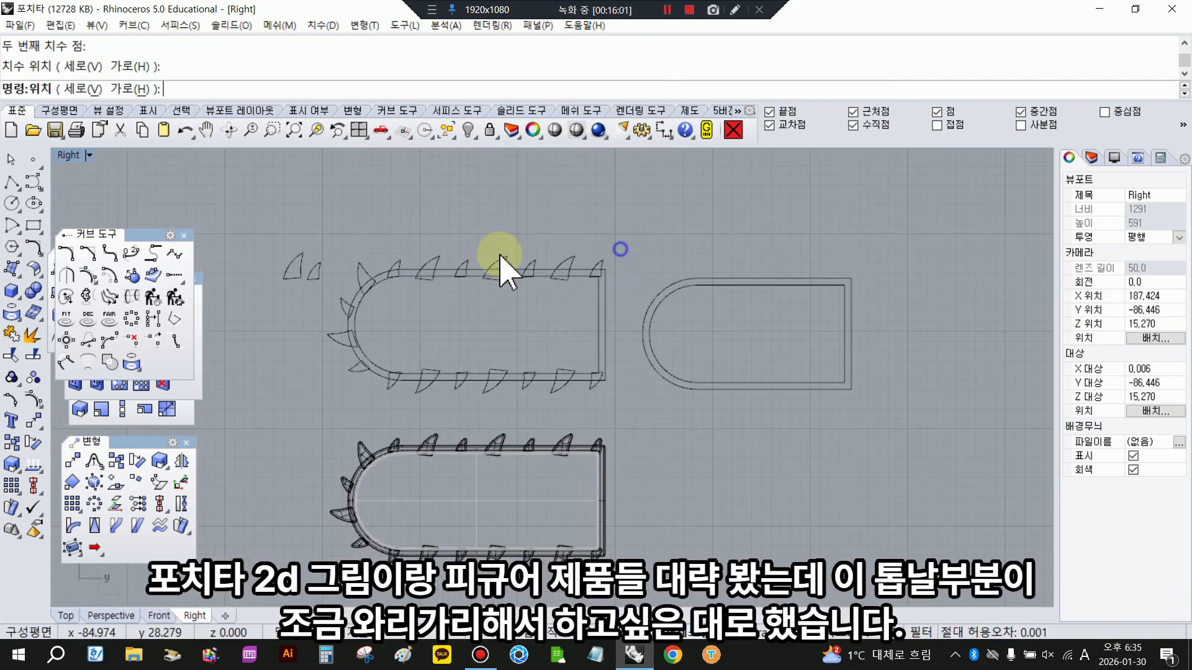
scroll(380, 281, up, 2)
right_click(381, 279)
click(391, 250)
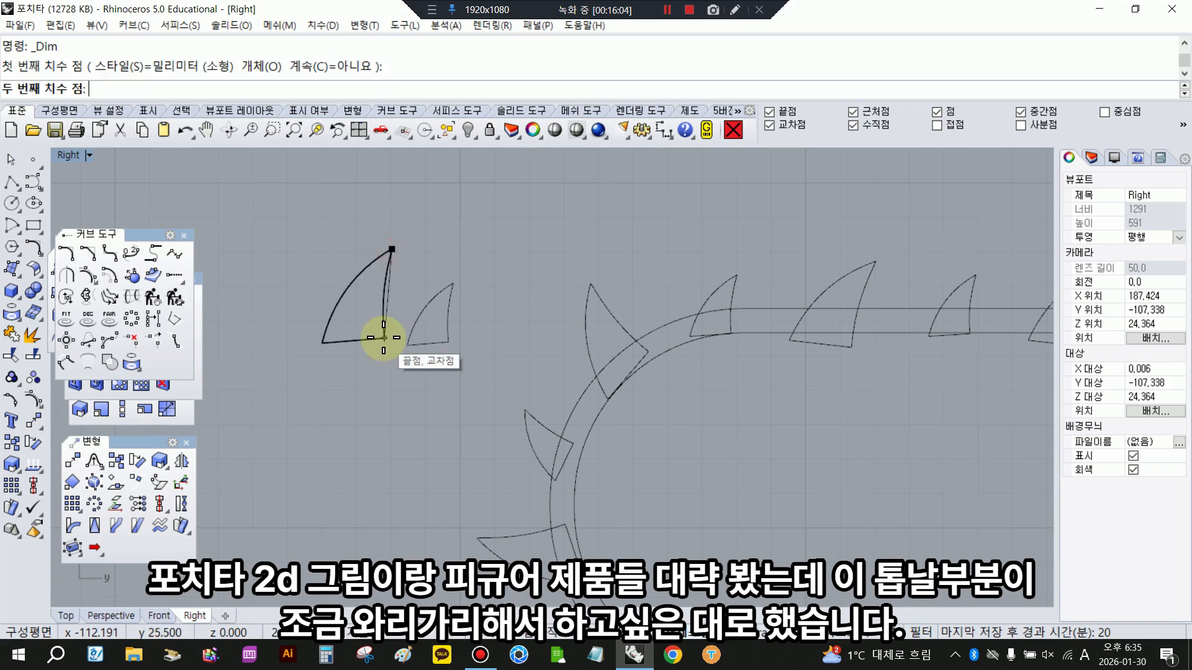
click(385, 338)
right_click(298, 315)
click(33, 203)
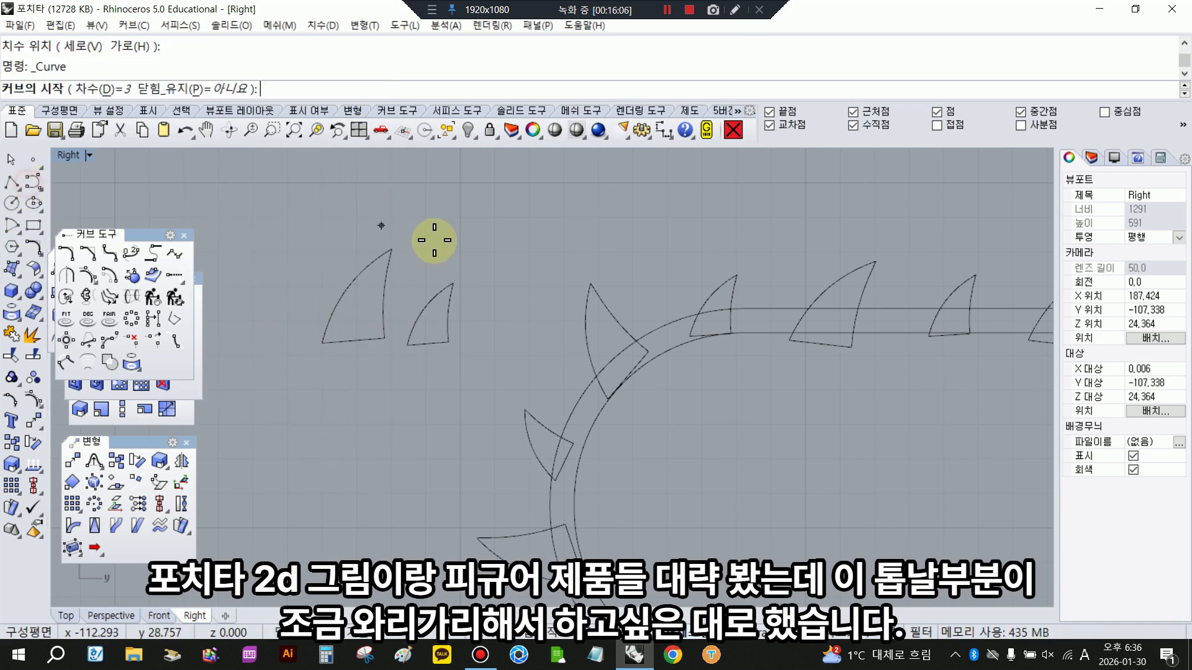
click(472, 261)
click(471, 255)
right_click(481, 226)
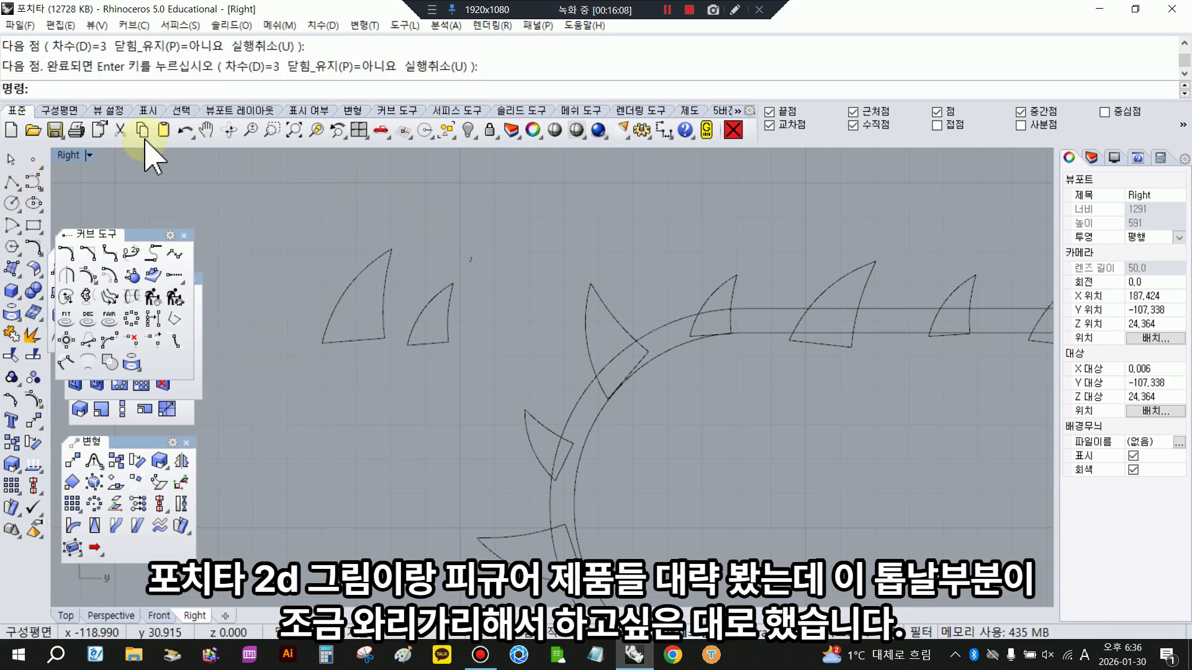
click(185, 131)
- Draw the long curved outer edge of a new saw tooth from its base up to the tip, above the blade outline
right_click(478, 245)
click(485, 272)
click(487, 237)
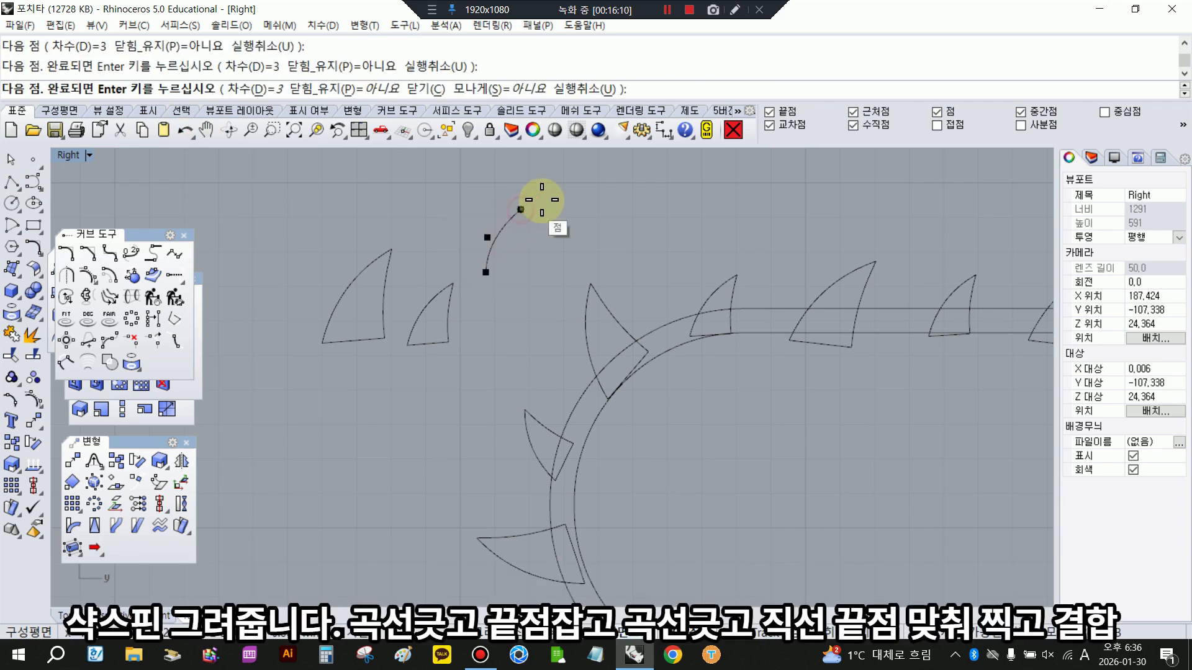
click(546, 198)
right_click(568, 275)
- Draw the tooth's steeper second edge as a curve from the tip down to the other base corner
right_click(567, 274)
click(546, 199)
click(540, 226)
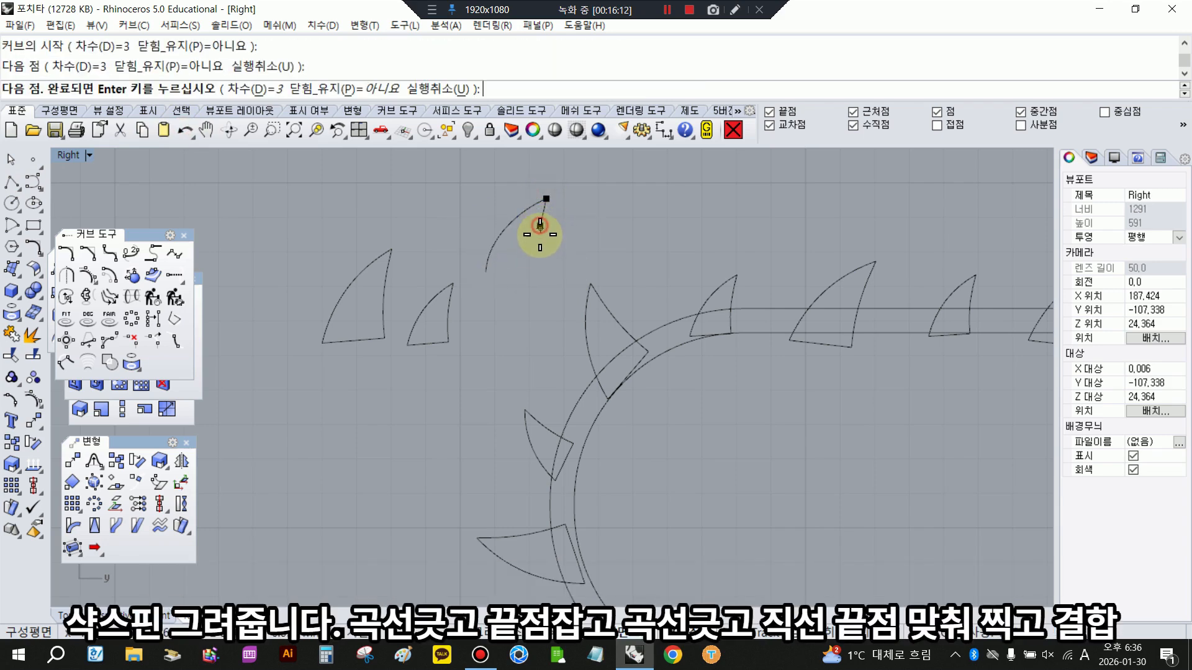
click(540, 254)
click(543, 276)
right_click(539, 293)
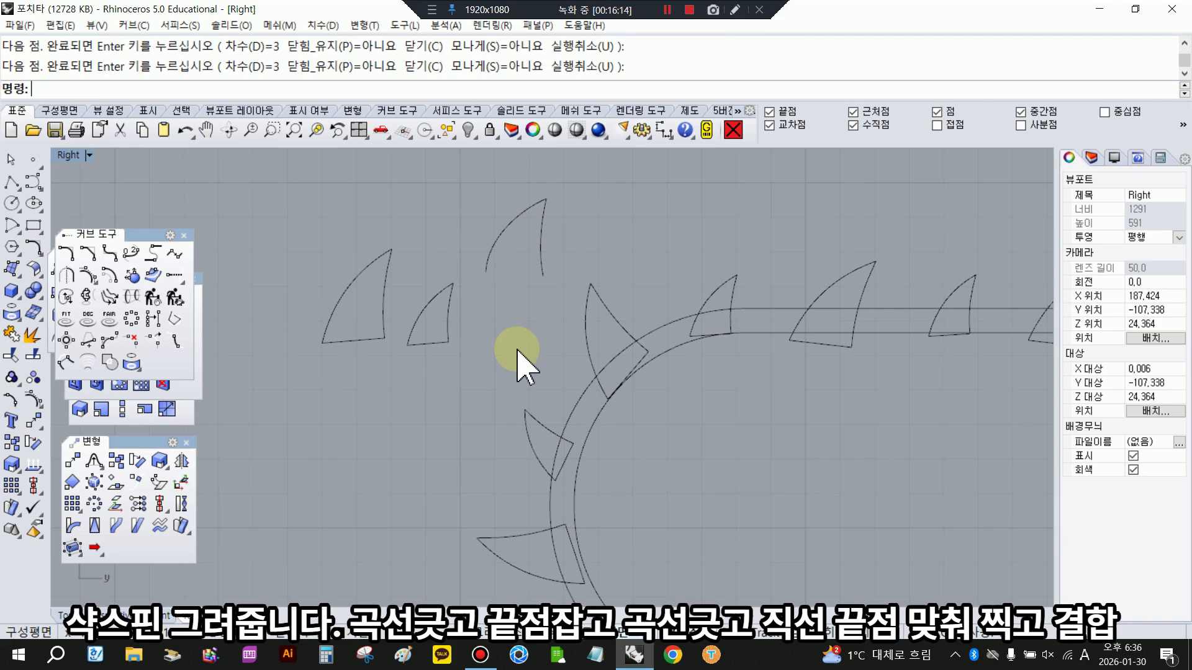
- Close the tooth's base with a straight line between the two curve ends and join the three curves
click(11, 182)
click(484, 275)
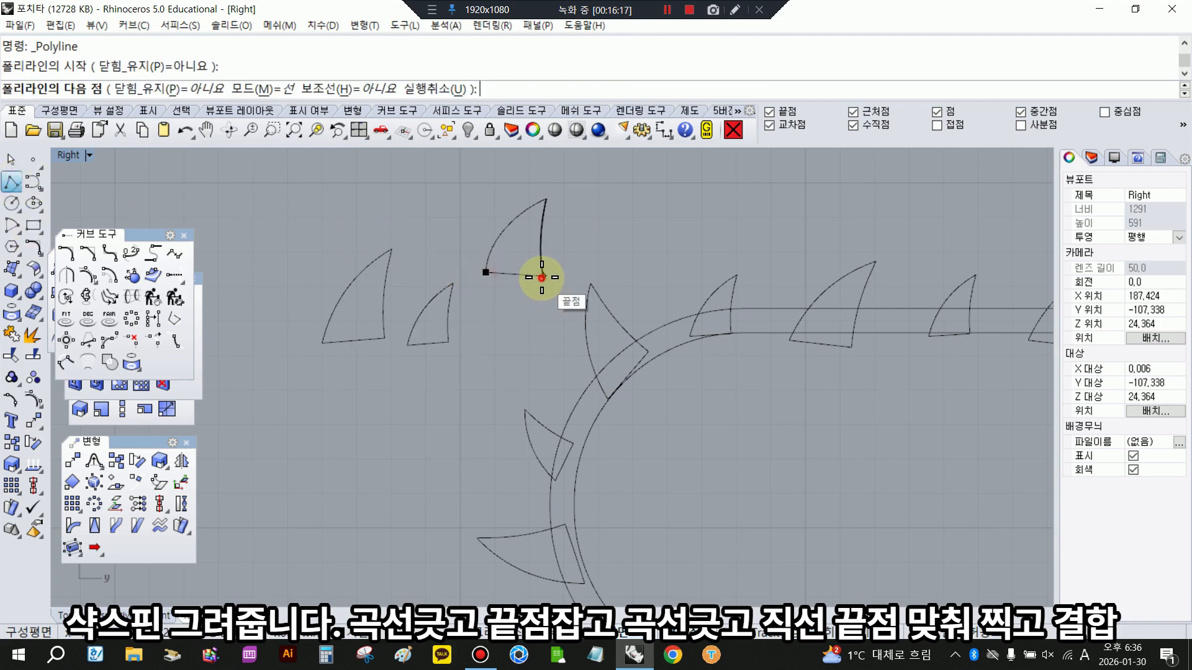
click(542, 275)
right_click(555, 301)
drag(473, 192, 472, 193)
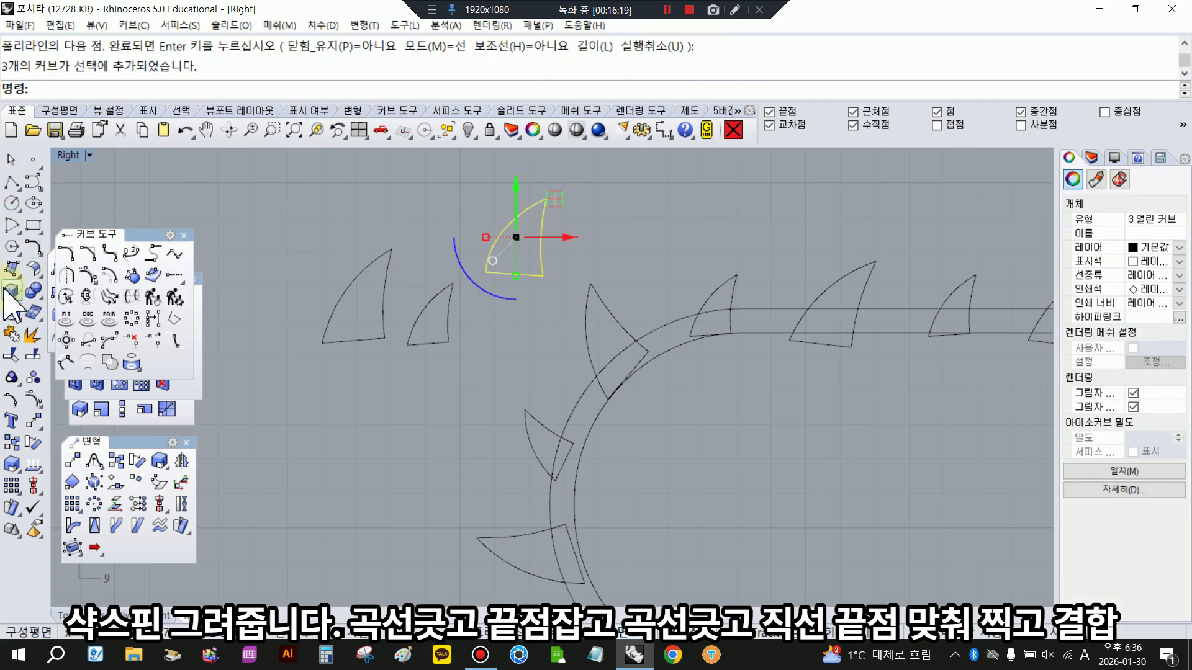
click(10, 333)
click(453, 359)
- Examine the large and small tooth outlines and their placement around the existing blade outline
click(448, 334)
click(385, 304)
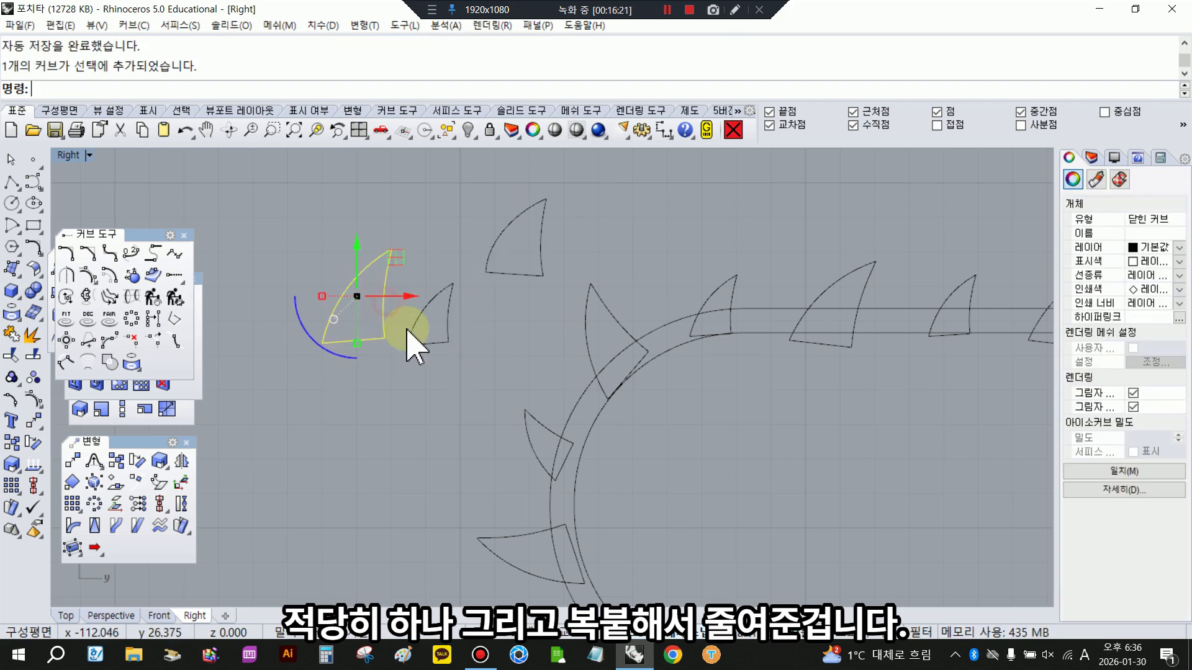
click(456, 351)
scroll(448, 349, down, 6)
right_drag(579, 364, 452, 309)
click(430, 294)
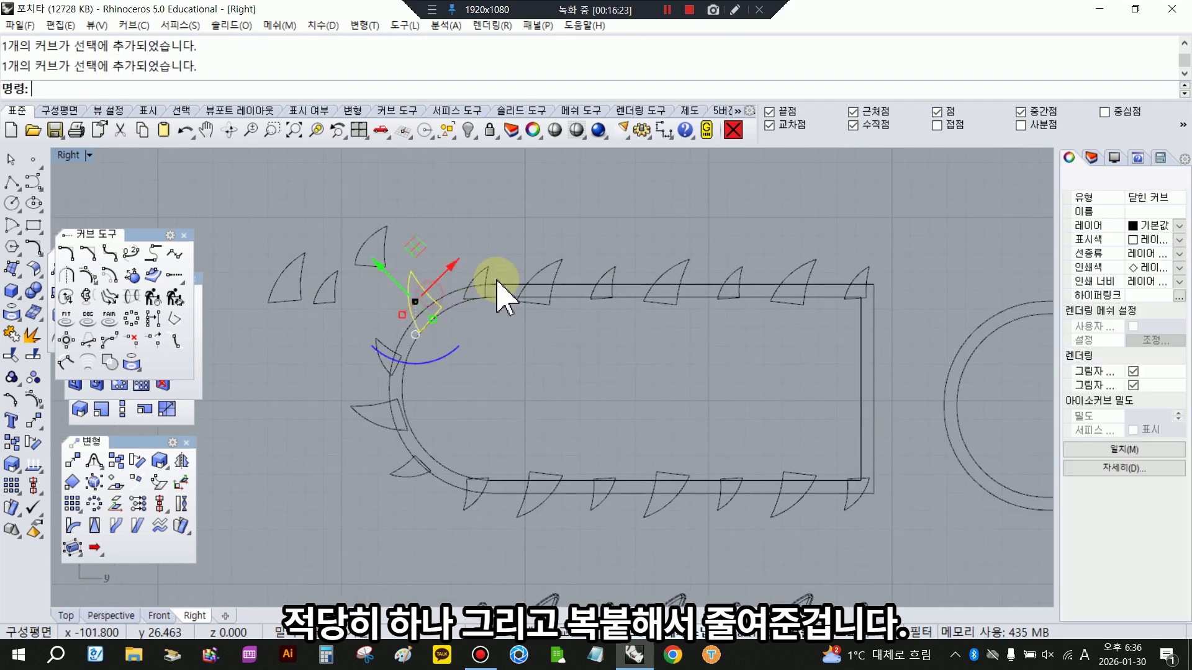
drag(504, 292, 813, 285)
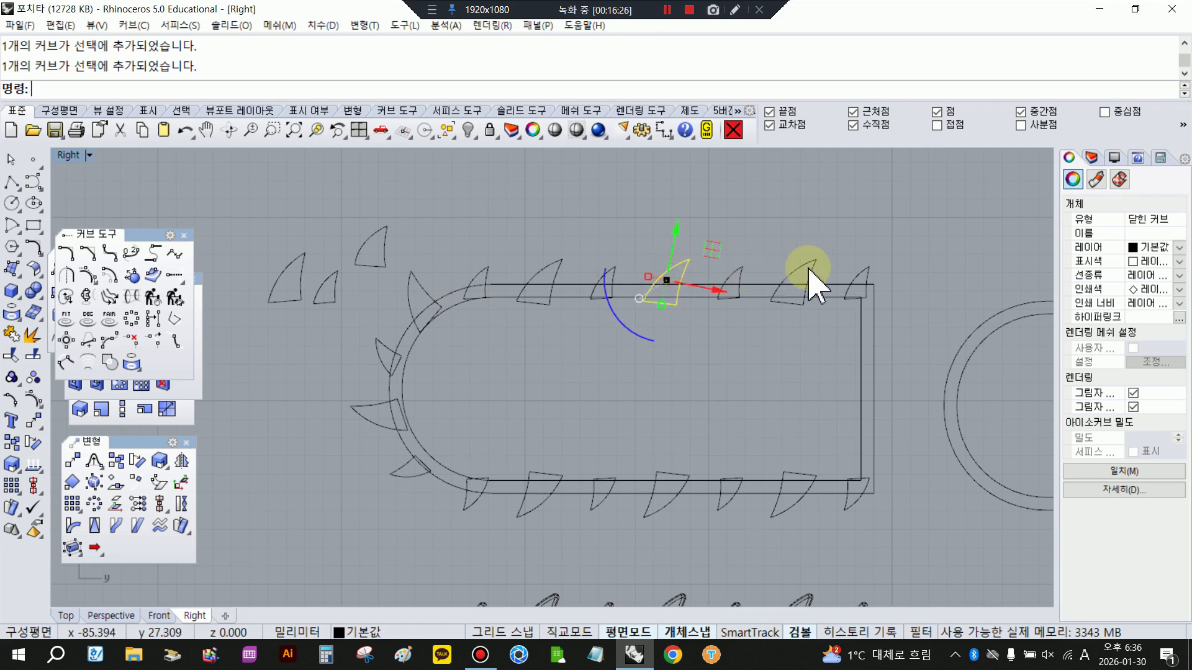
click(848, 266)
right_drag(405, 245, 358, 301)
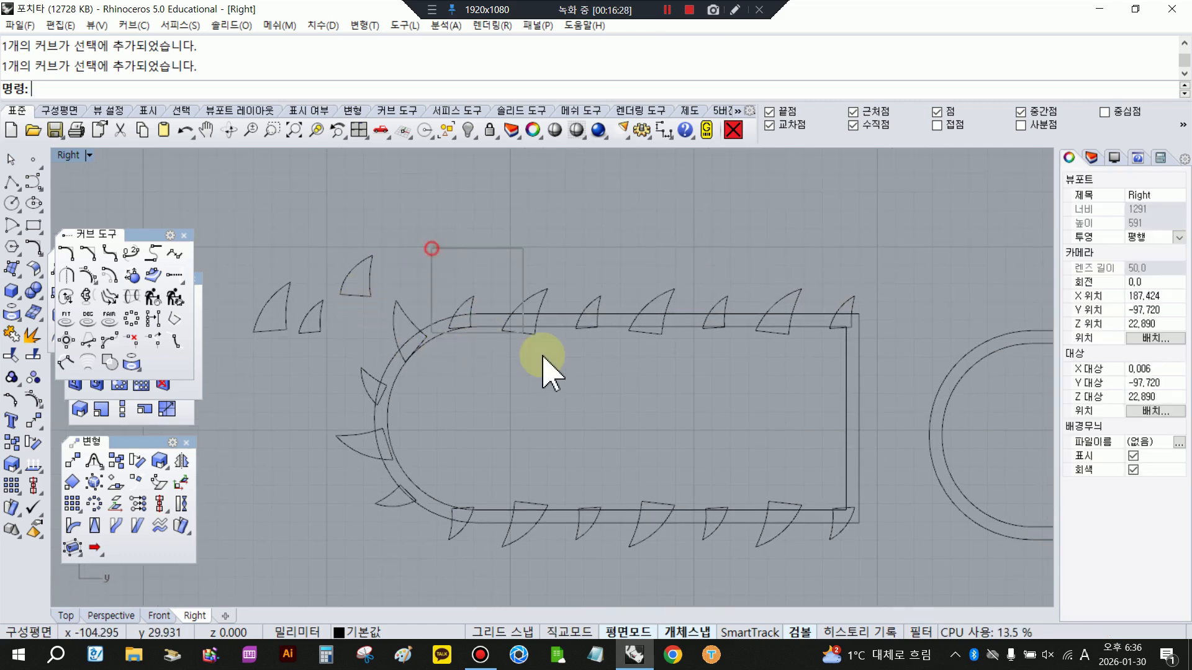
- Copy the first small and large teeth of the existing blade's upper edge and move them onto the new rounded outline's upper edge
drag(542, 356, 565, 393)
right_click(16, 443)
scroll(302, 347, down, 6)
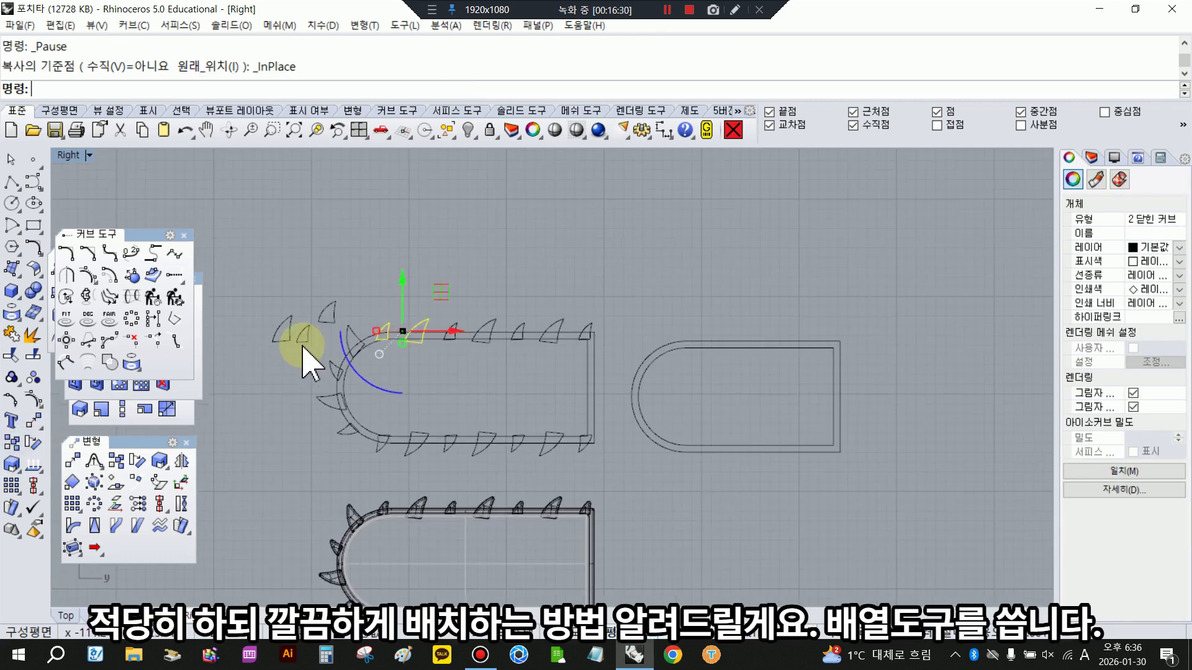
drag(438, 337, 735, 331)
drag(693, 290, 713, 329)
scroll(732, 337, up, 4)
drag(662, 279, 662, 282)
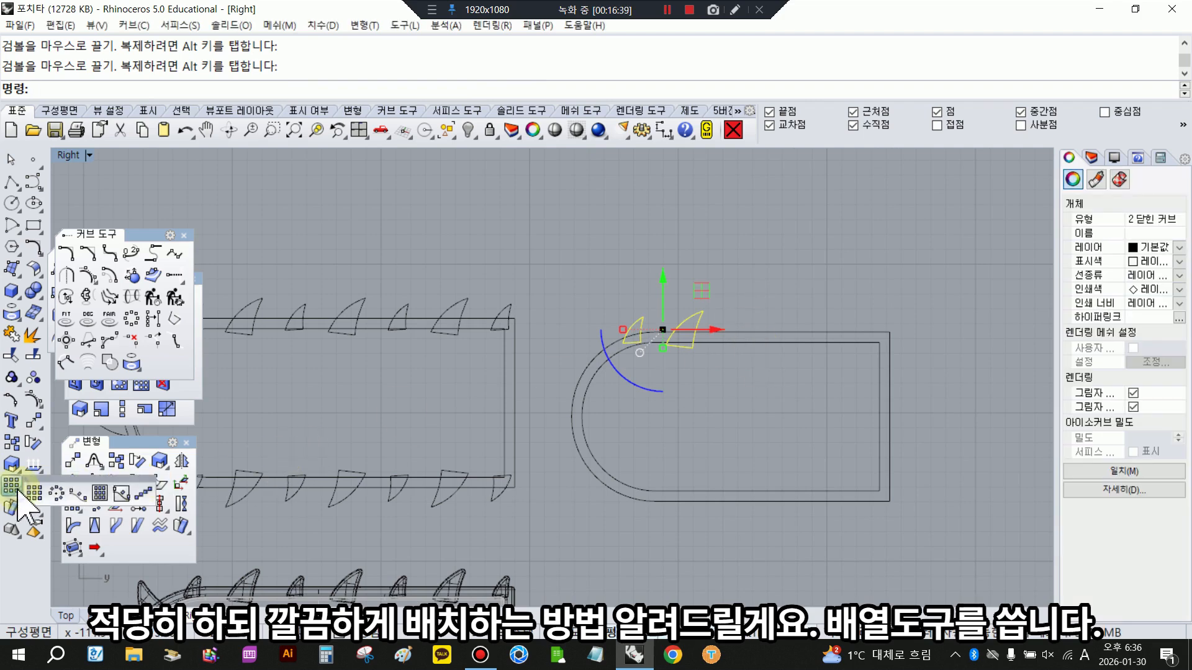
- Create a linear array of the small and large tooth pair with 5 items, spaced horizontally along the new outline's upper edge
drag(27, 491, 81, 463)
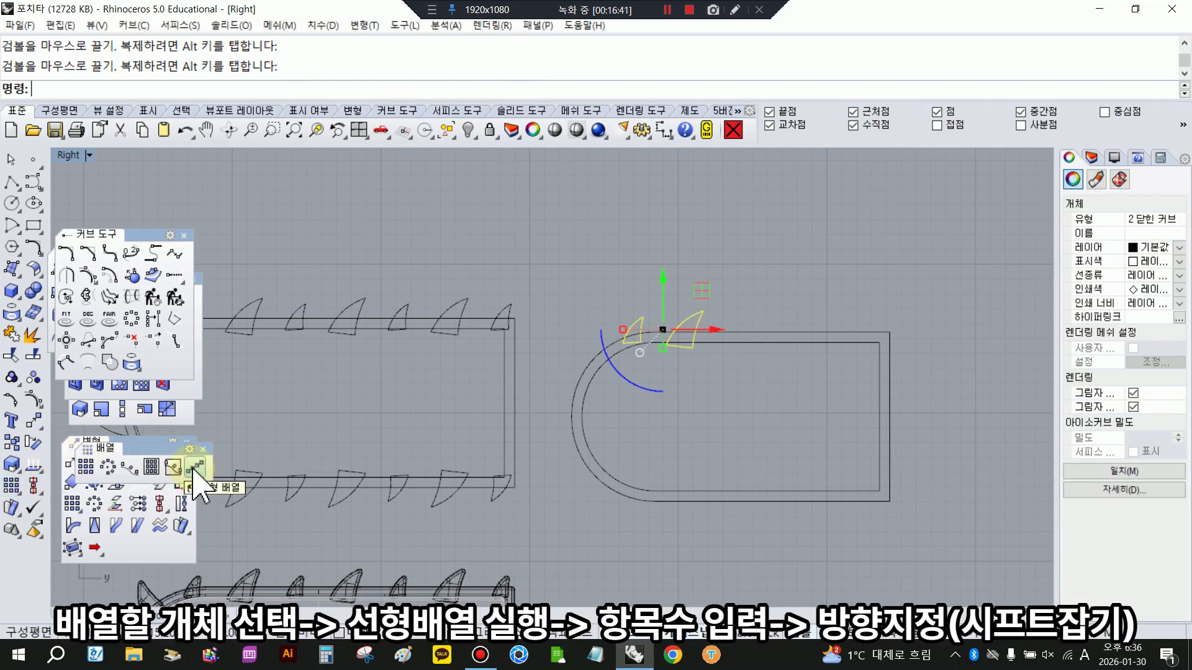
click(195, 468)
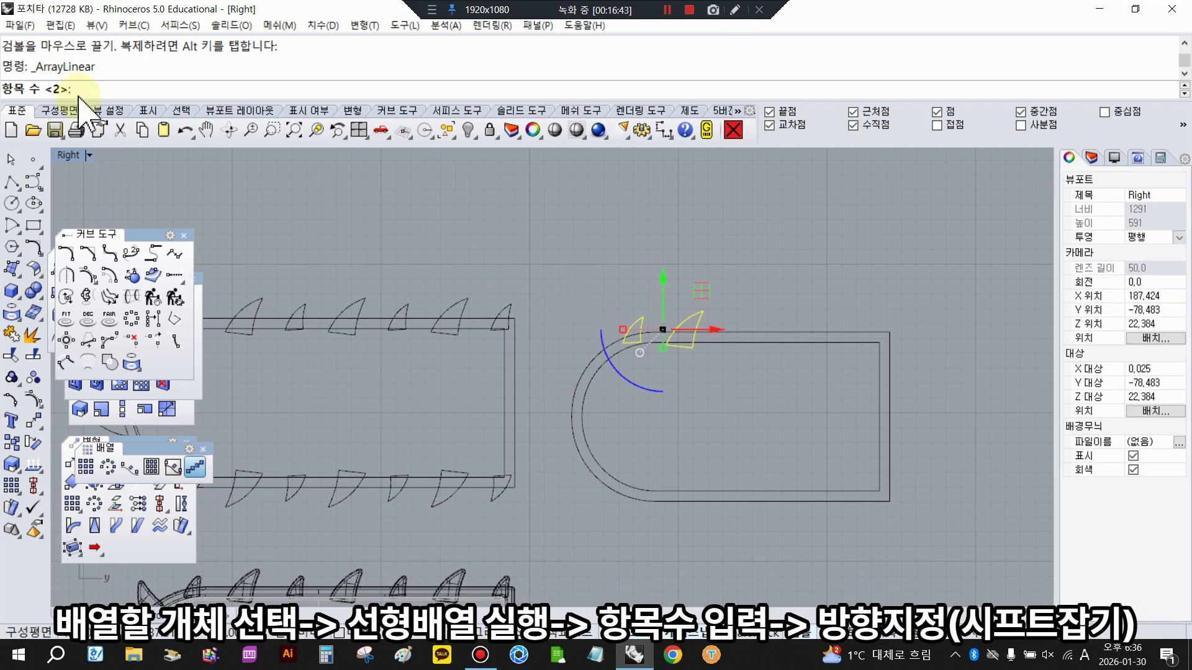
text(5)
key(Return)
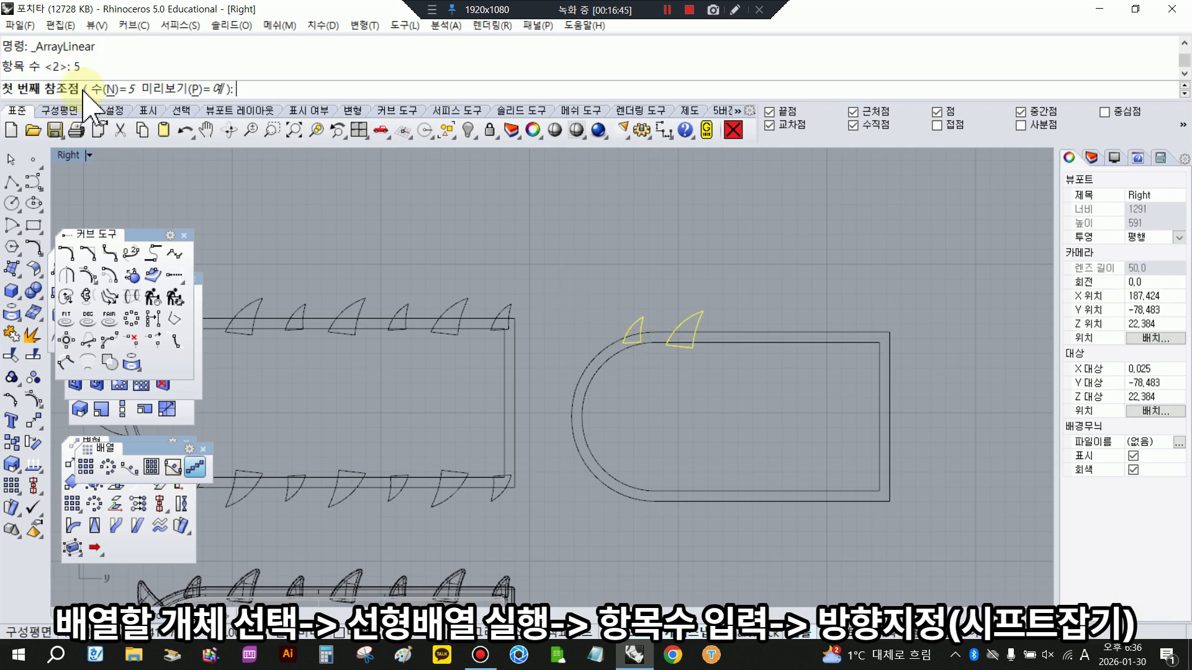
click(556, 299)
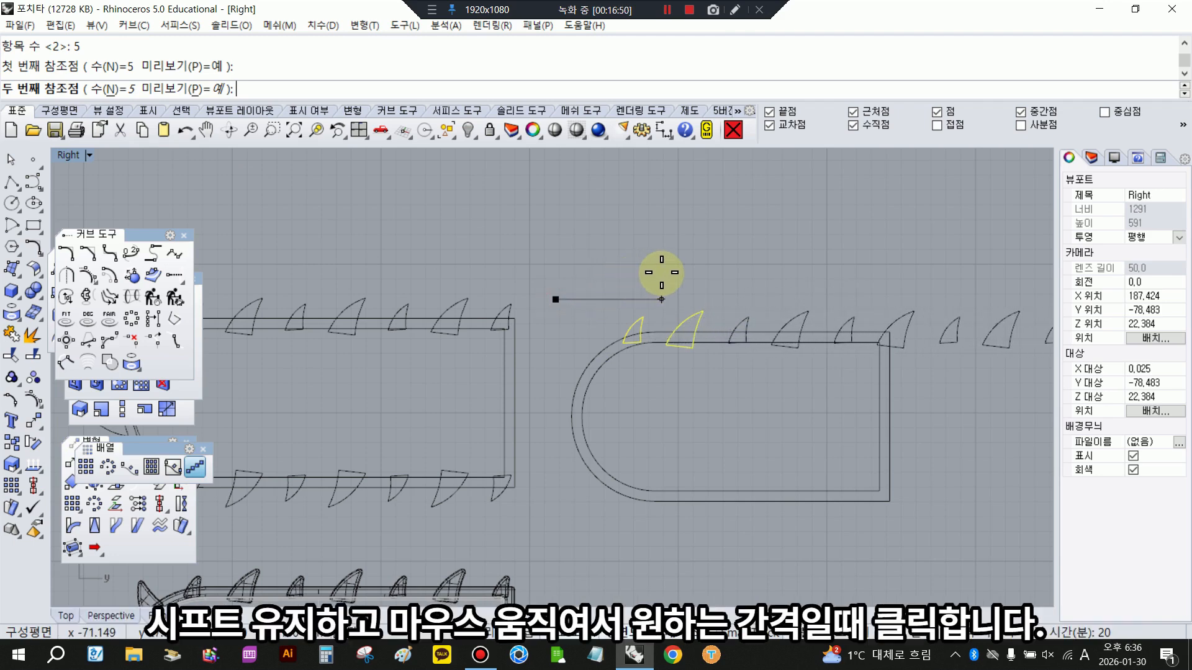
scroll(661, 299, down, 2)
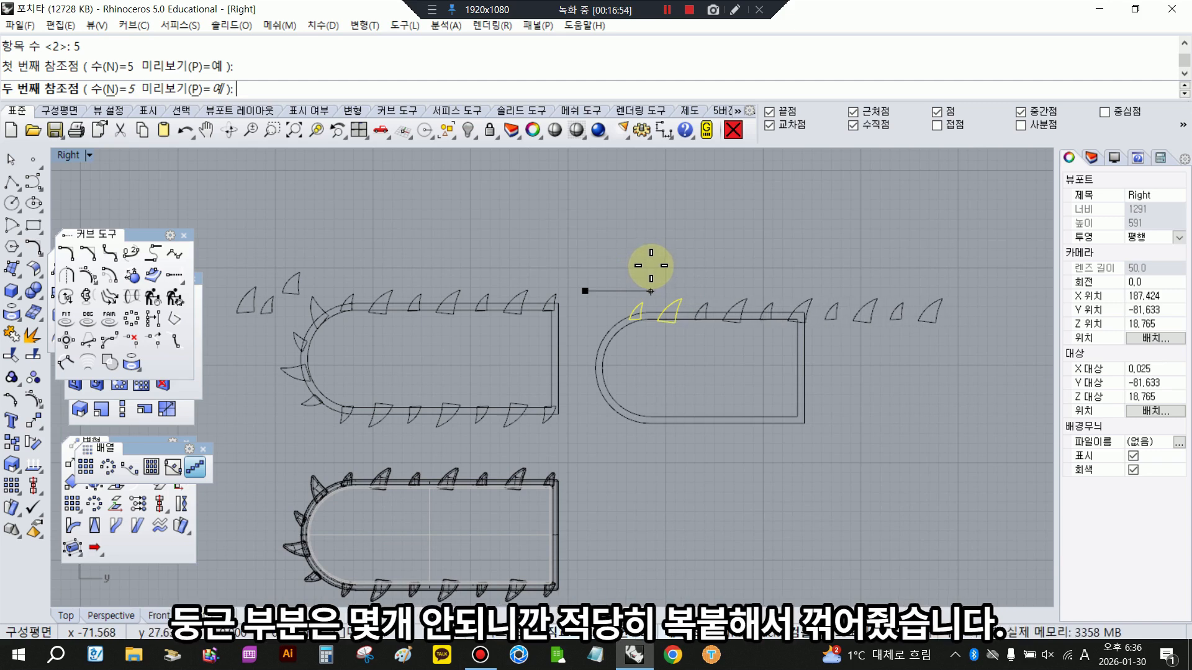
click(651, 266)
click(682, 381)
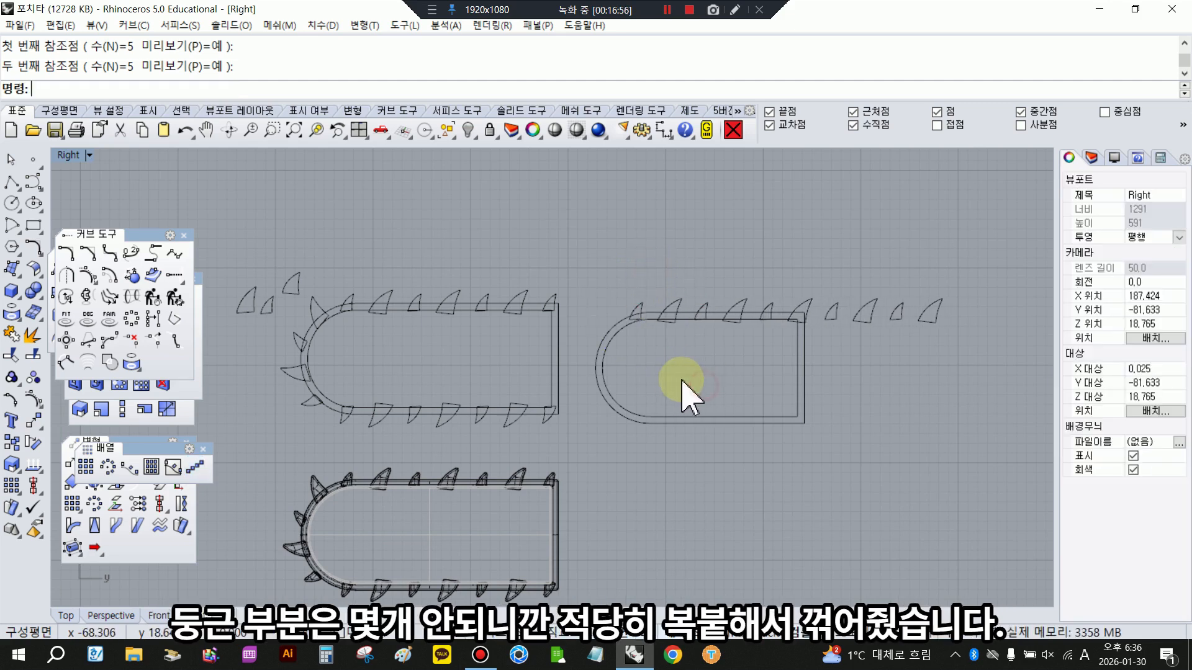
- Copy a large and a small tooth onto the new outline's rounded end and rotate them to follow the curve
click(312, 305)
click(297, 336)
click(557, 352)
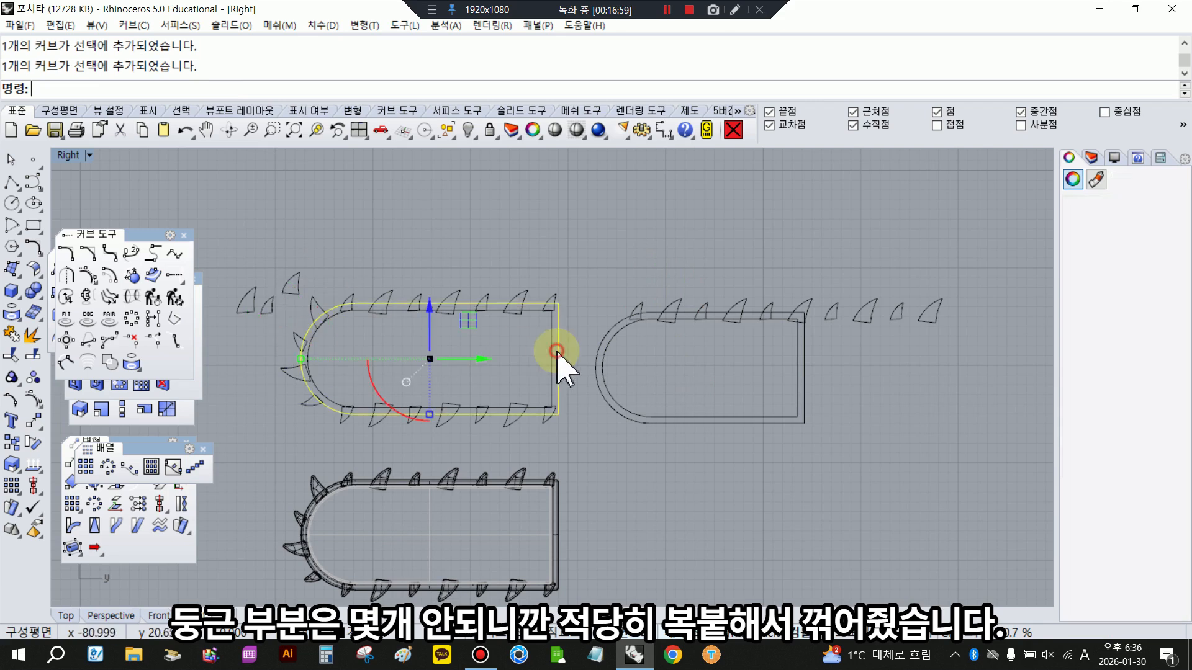
drag(693, 312, 610, 267)
drag(676, 313, 620, 298)
drag(574, 371, 613, 404)
drag(593, 311, 570, 333)
drag(570, 394, 578, 402)
- Copy the first five upper teeth in place, rotate the copies 180 degrees and move them down to the outline's lower edge
drag(620, 260, 801, 348)
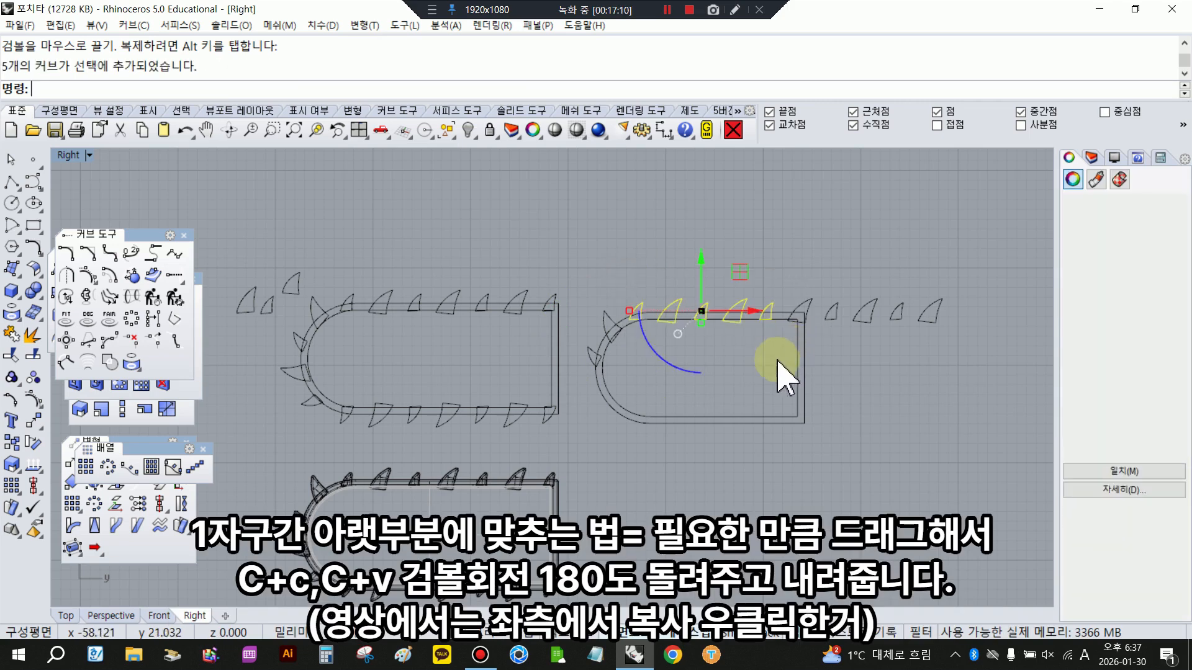
right_click(10, 444)
click(655, 353)
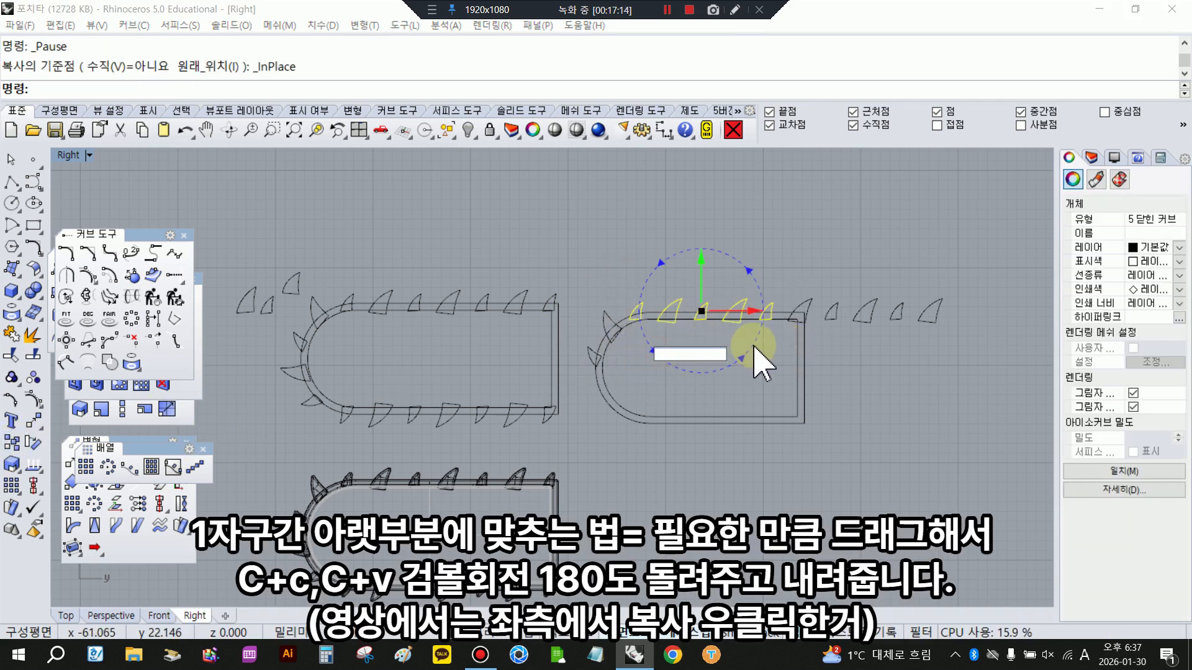
click(748, 348)
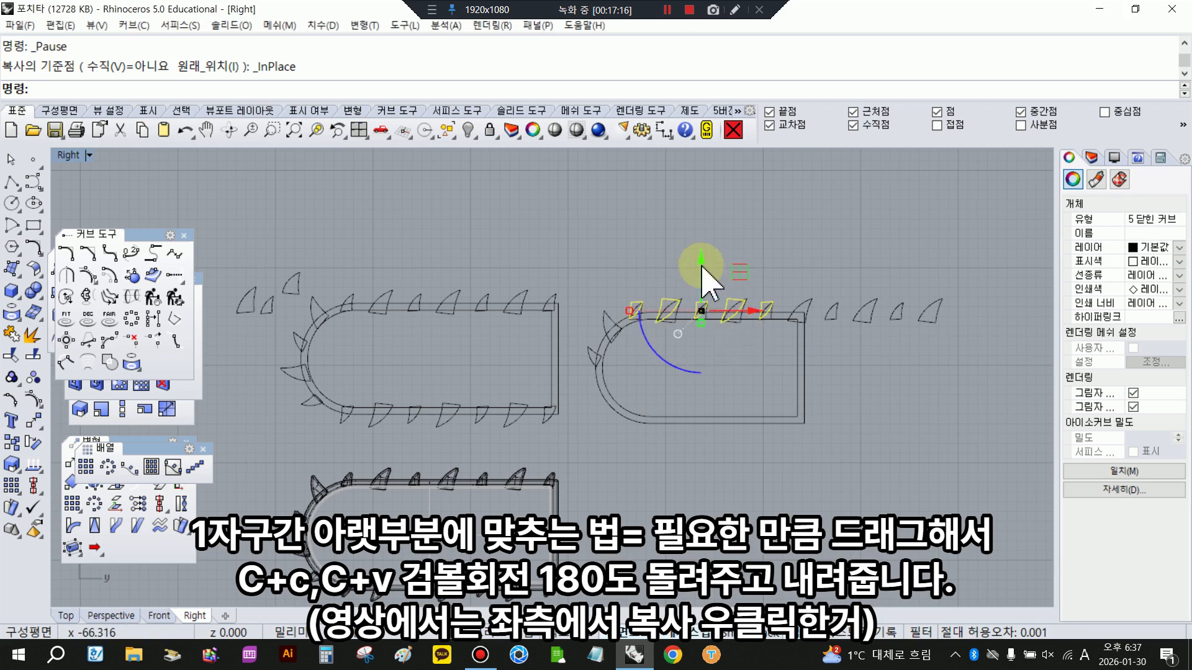
drag(701, 266, 710, 321)
drag(706, 371, 704, 386)
click(800, 467)
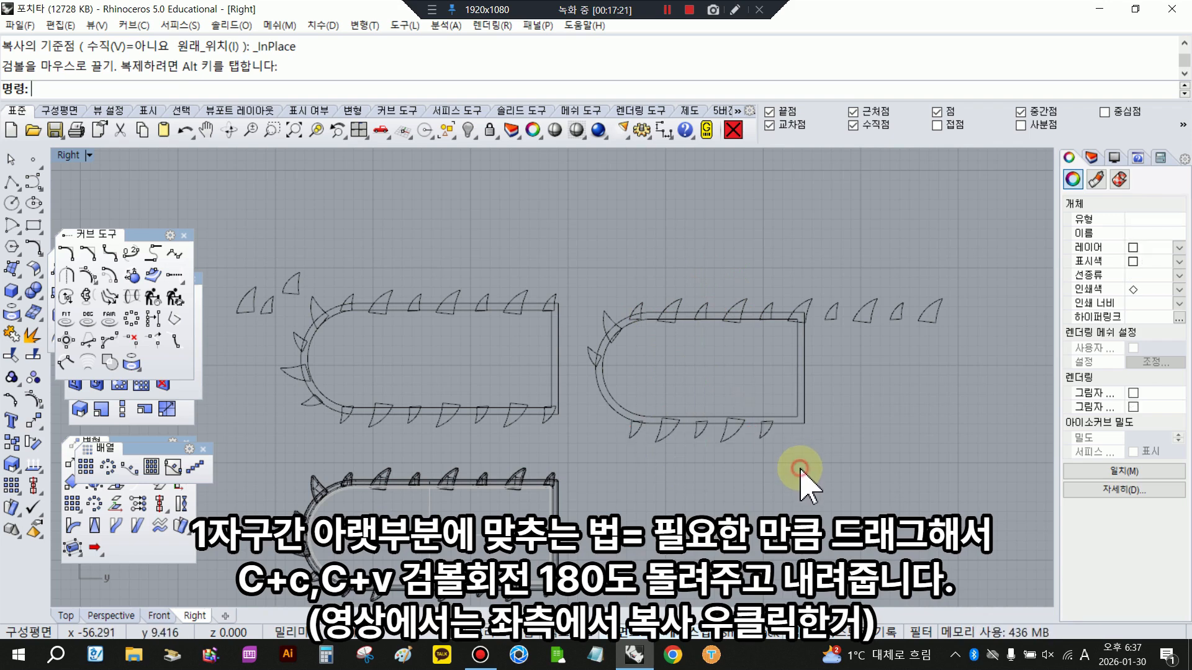
- Examine the finished blade solid and the rounded saw teeth around its curved end
scroll(639, 364, down, 2)
right_drag(448, 507, 523, 396)
scroll(490, 385, up, 14)
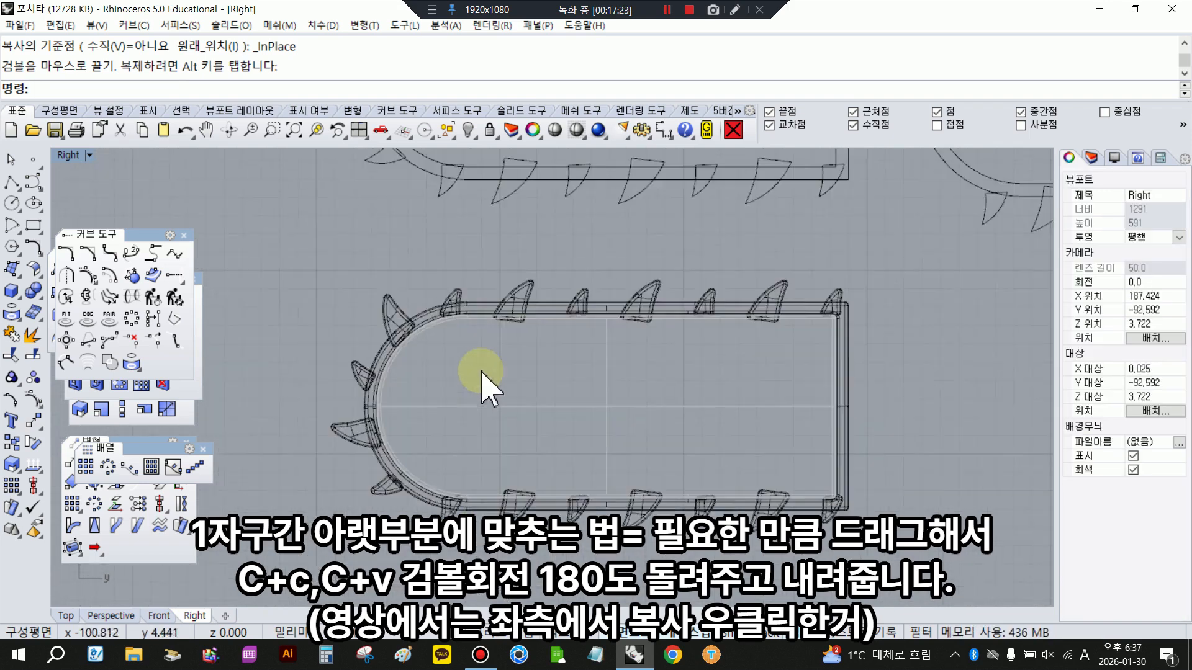
click(391, 299)
click(481, 261)
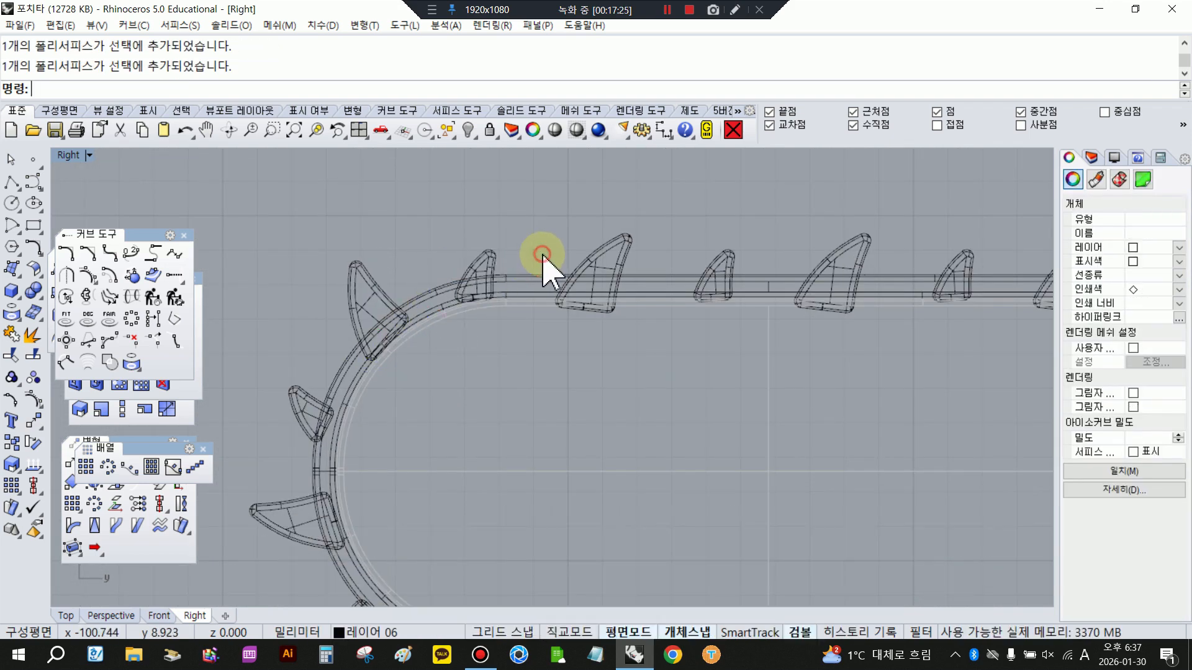
key(Escape)
scroll(491, 319, down, 8)
right_drag(491, 319, 476, 407)
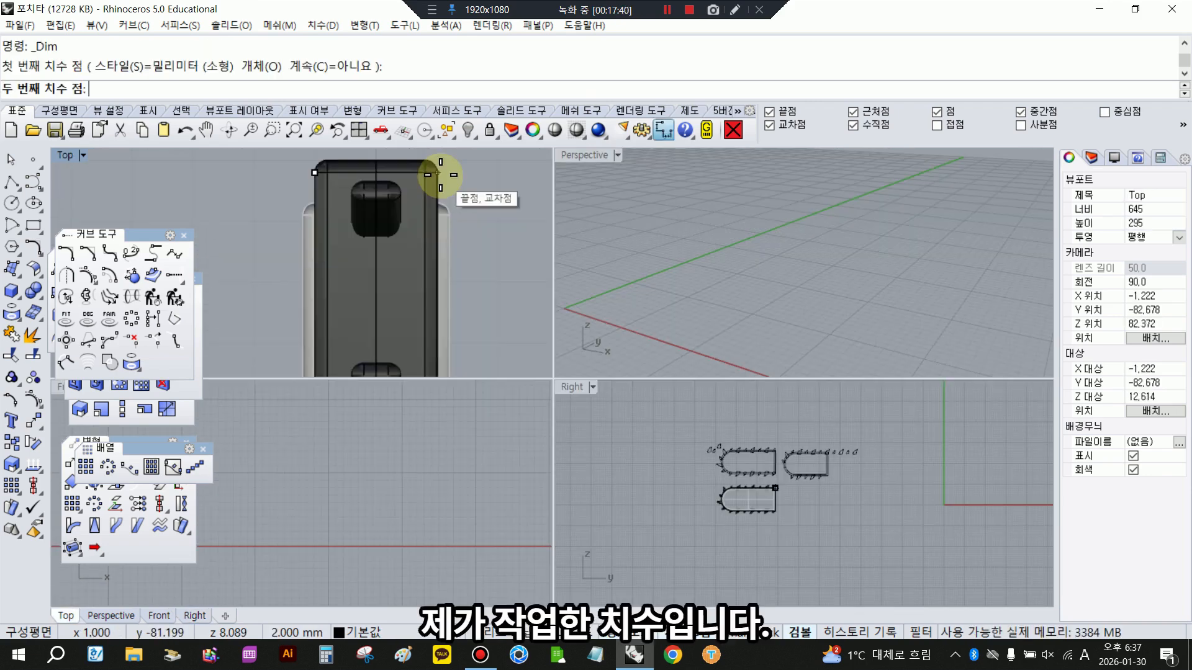
- Dimension the thickness of the finished blade's narrower body in the Top view
click(440, 174)
scroll(397, 248, down, 2)
click(397, 267)
scroll(410, 306, down, 1)
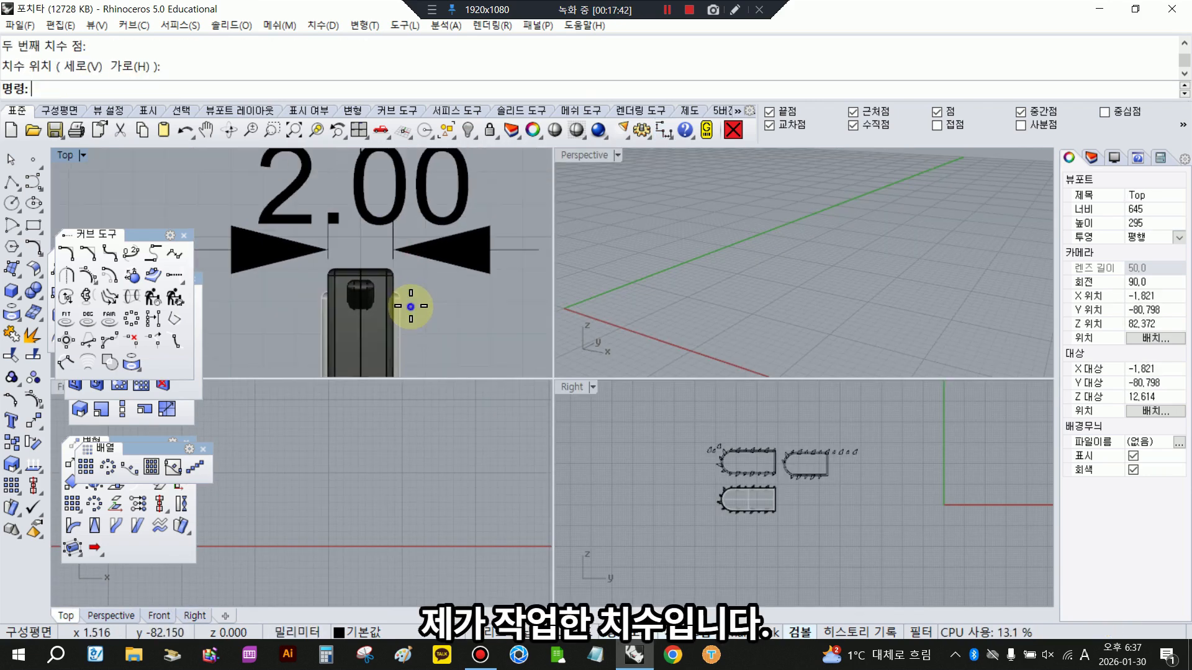
- Dimension the thickness across the finished blade's wider side faces in the Top view
key(Return)
click(409, 306)
click(321, 302)
scroll(313, 320, down, 2)
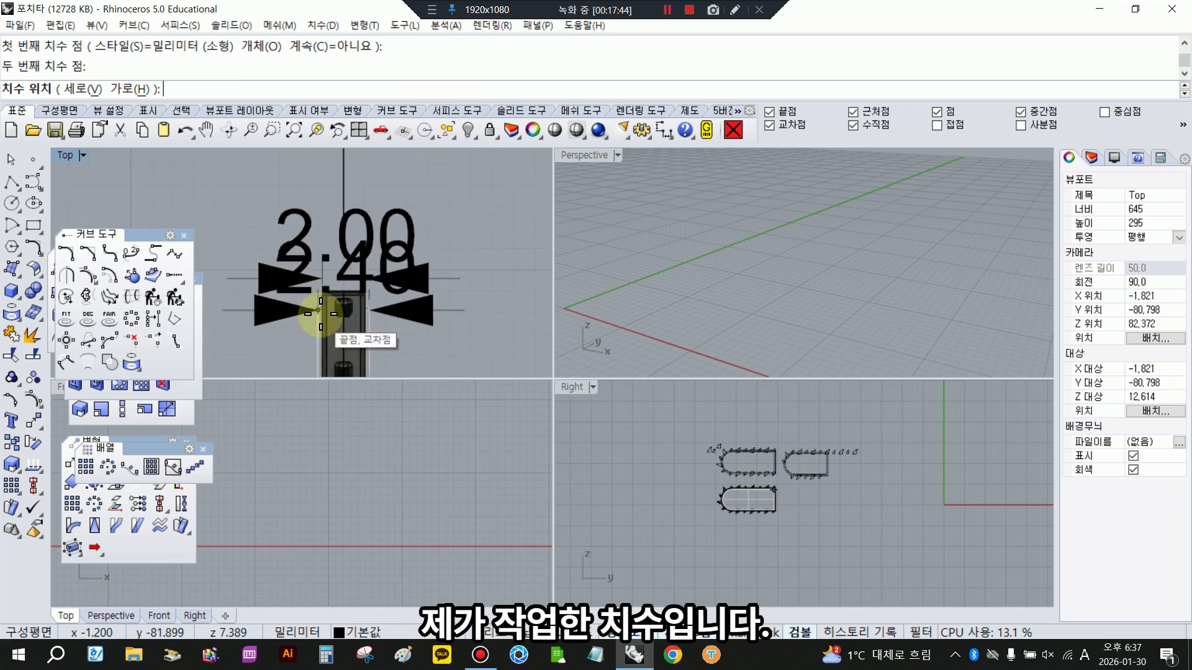
click(291, 349)
scroll(340, 332, up, 4)
- Dimension the thickness of a single saw tooth on the finished blade in the Top view
key(Return)
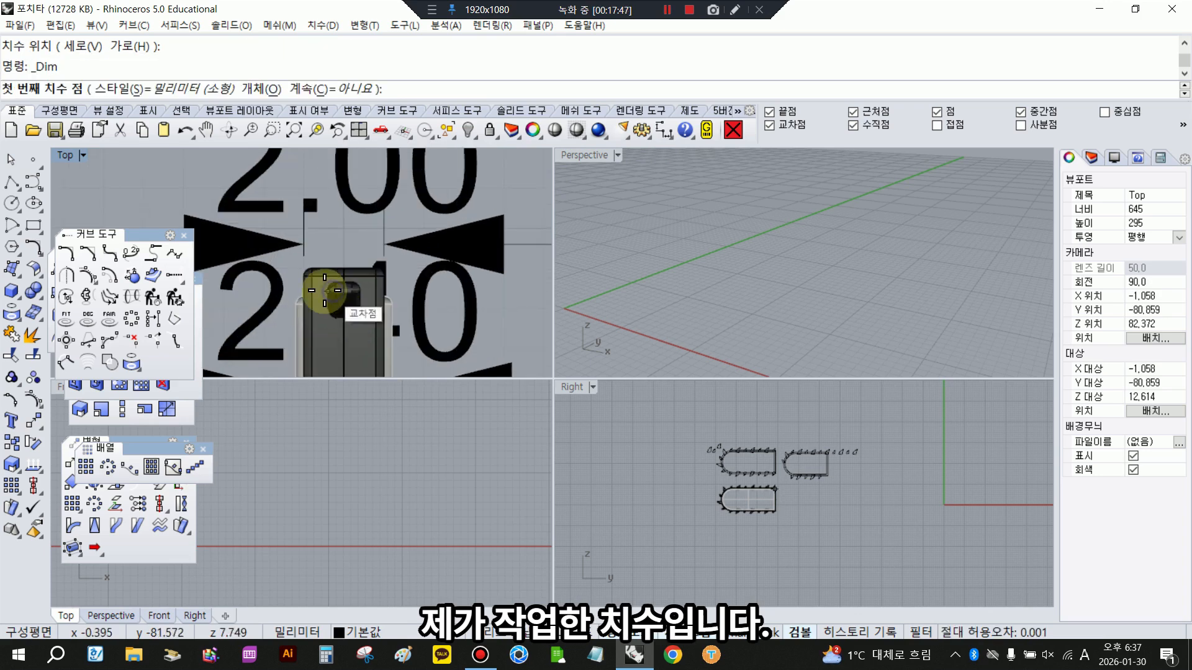
click(329, 289)
click(359, 290)
scroll(360, 280, down, 2)
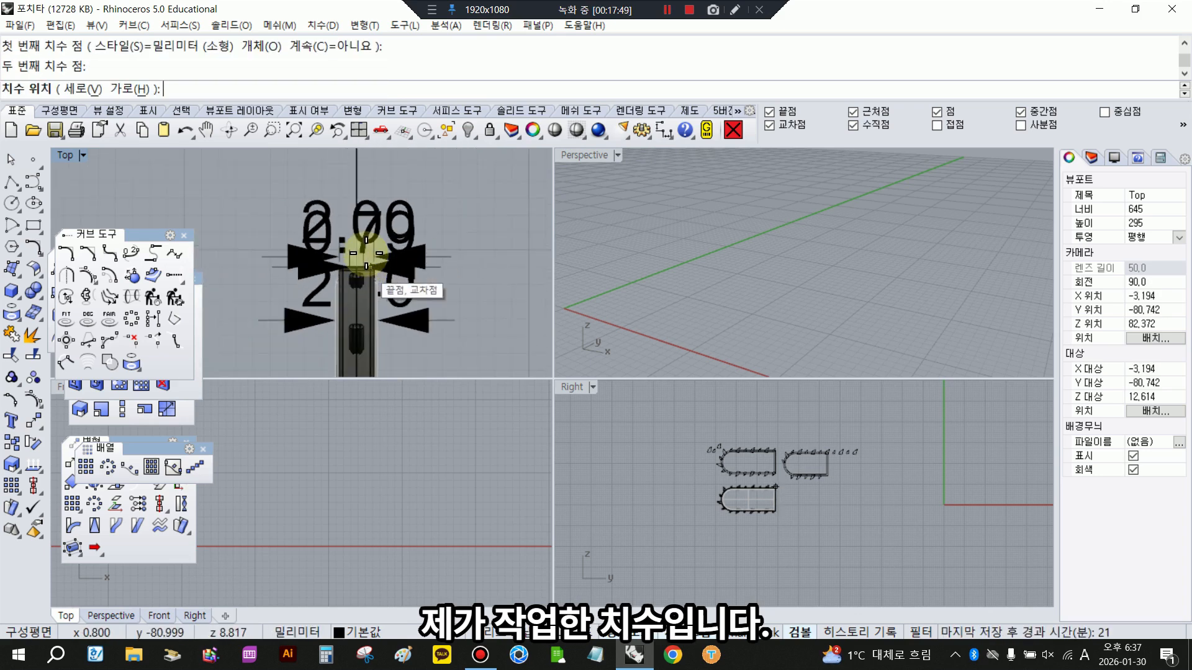
click(371, 245)
scroll(751, 496, up, 5)
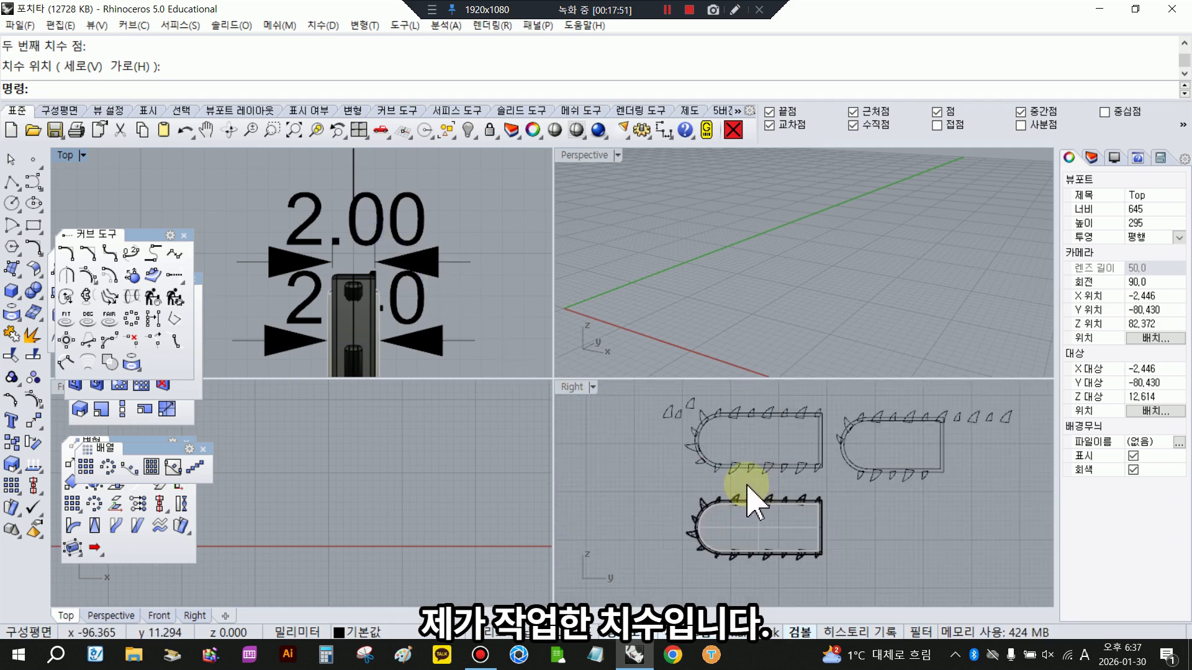
- Move the three separate tooth outlines farther away from the blade outline in the Right view
scroll(784, 456, up, 1)
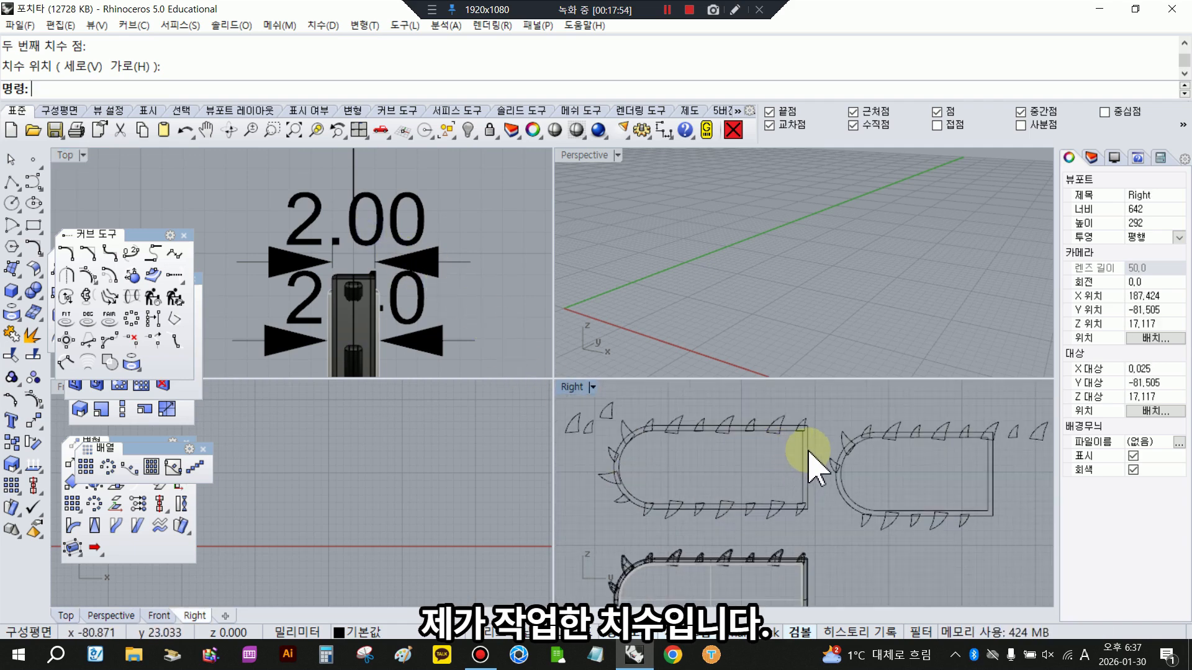
right_drag(650, 433, 689, 450)
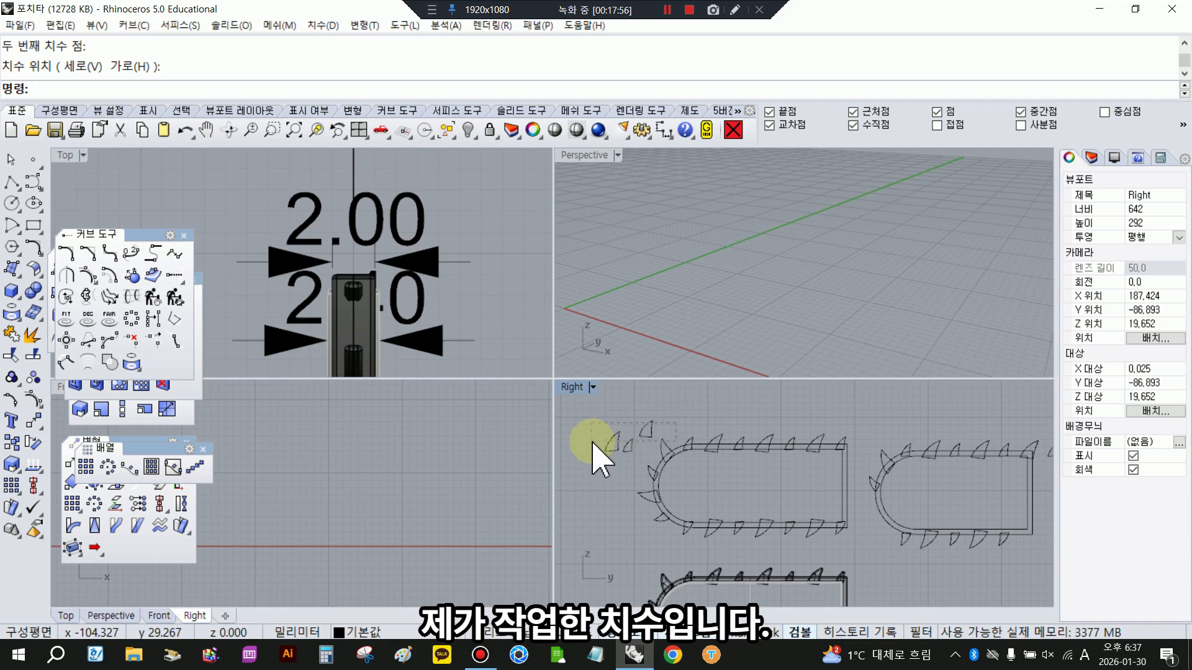
drag(591, 441, 591, 424)
drag(642, 456, 593, 413)
mouse_move(679, 436)
mouse_down()
mouse_move(603, 435)
mouse_move(671, 442)
mouse_up()
click(618, 410)
scroll(606, 403, down, 2)
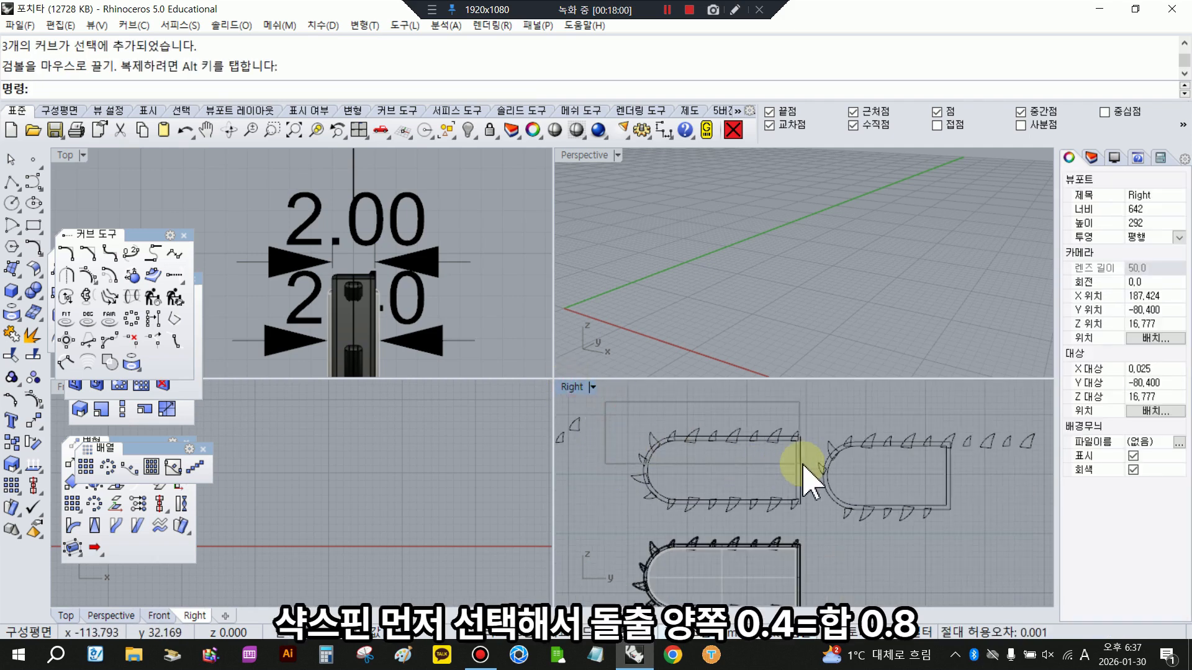
- Extrude all the saw tooth outlines around the left blade outline as solids, 0.4 to both sides
drag(804, 465, 806, 464)
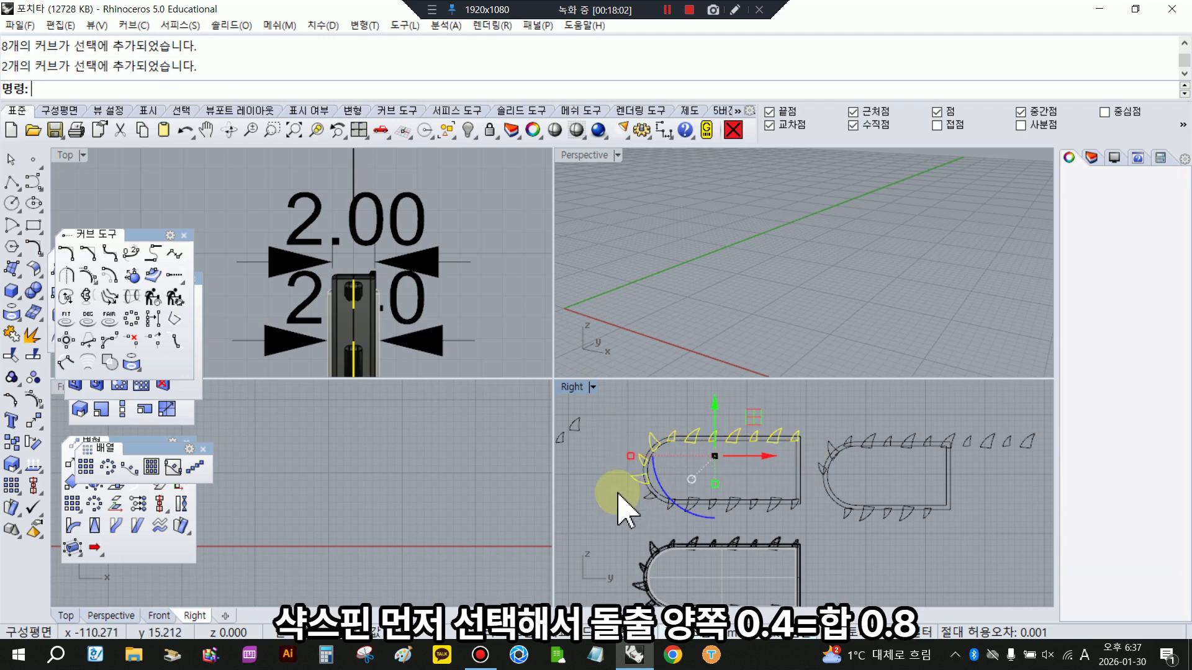
shift+drag(602, 482, 772, 536)
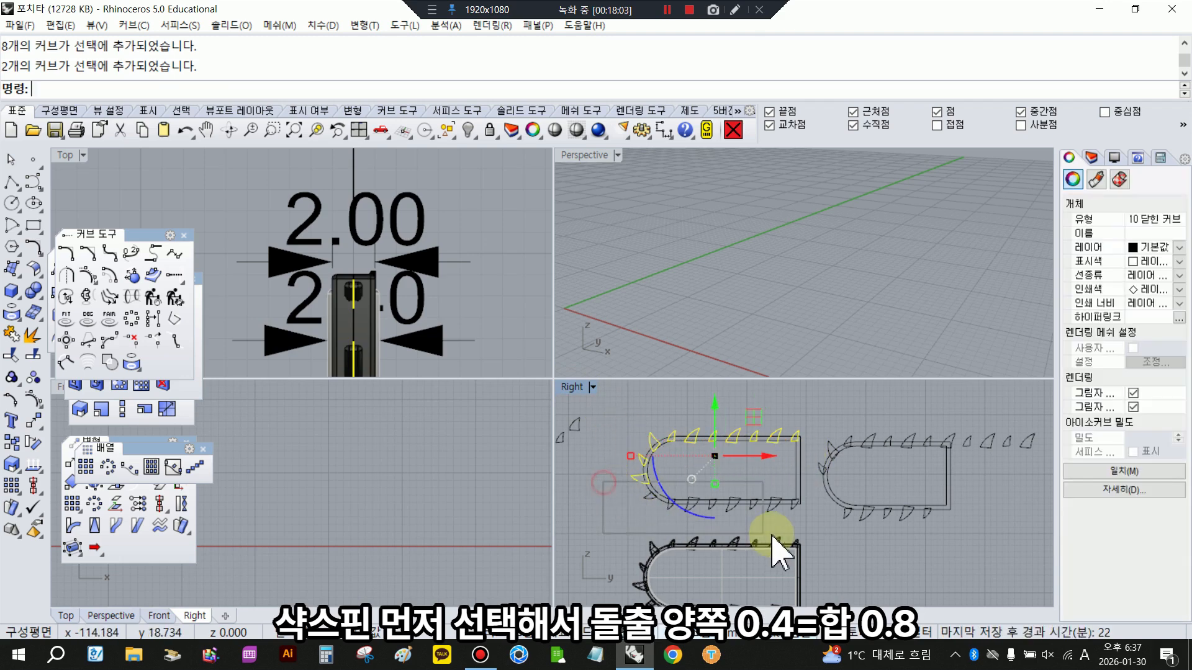
click(10, 294)
drag(62, 285, 85, 288)
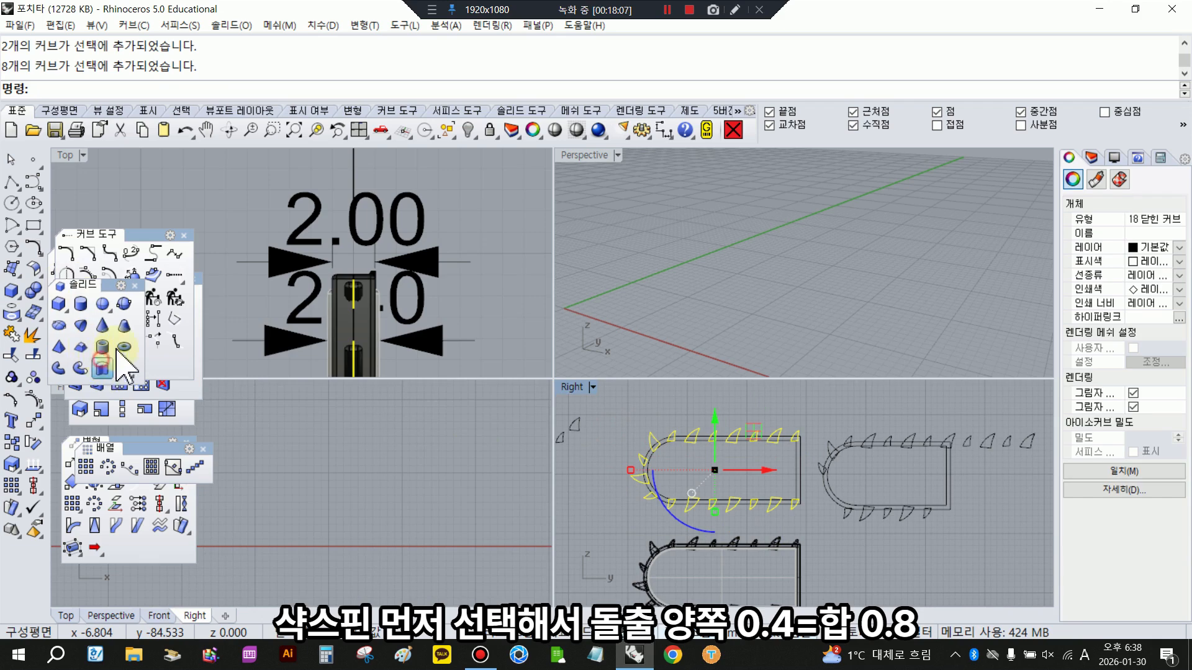
click(118, 357)
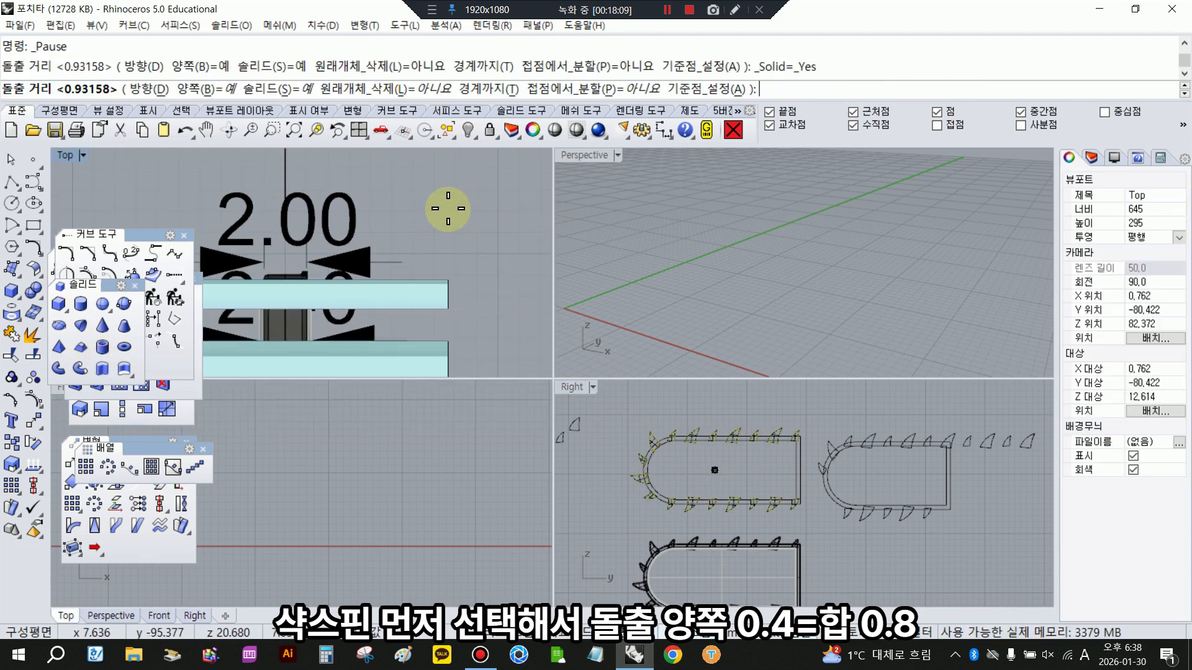
key(Return)
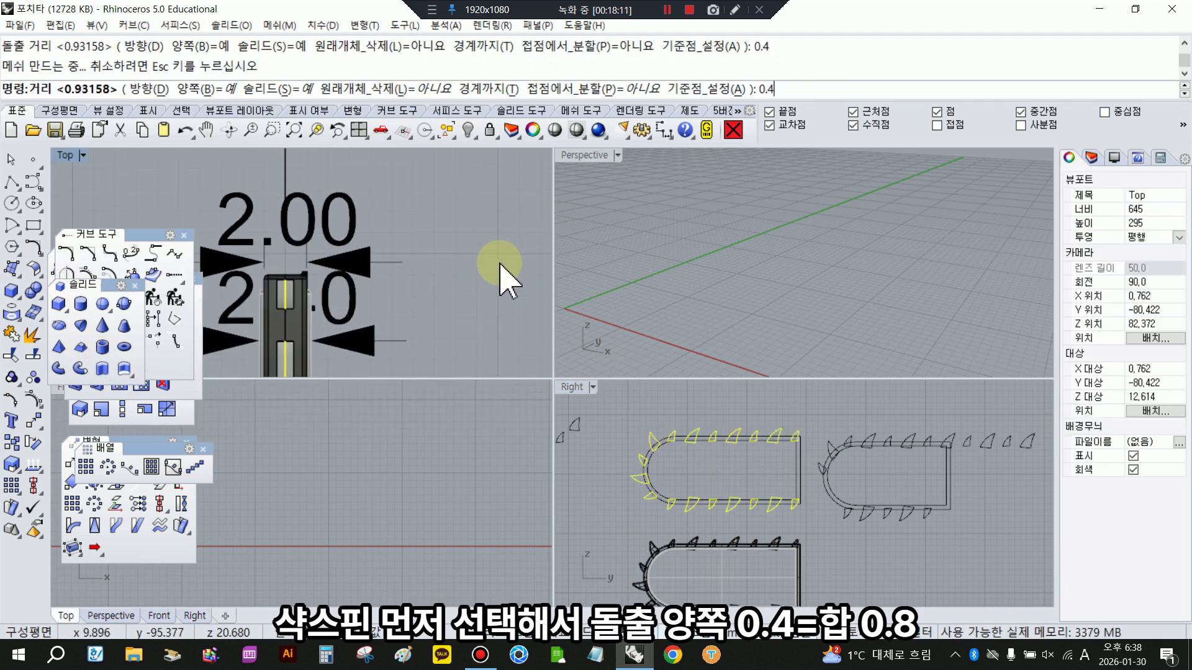
key(Escape)
- Extrude the blade's two border curves together as a solid, 1 to both sides
click(799, 466)
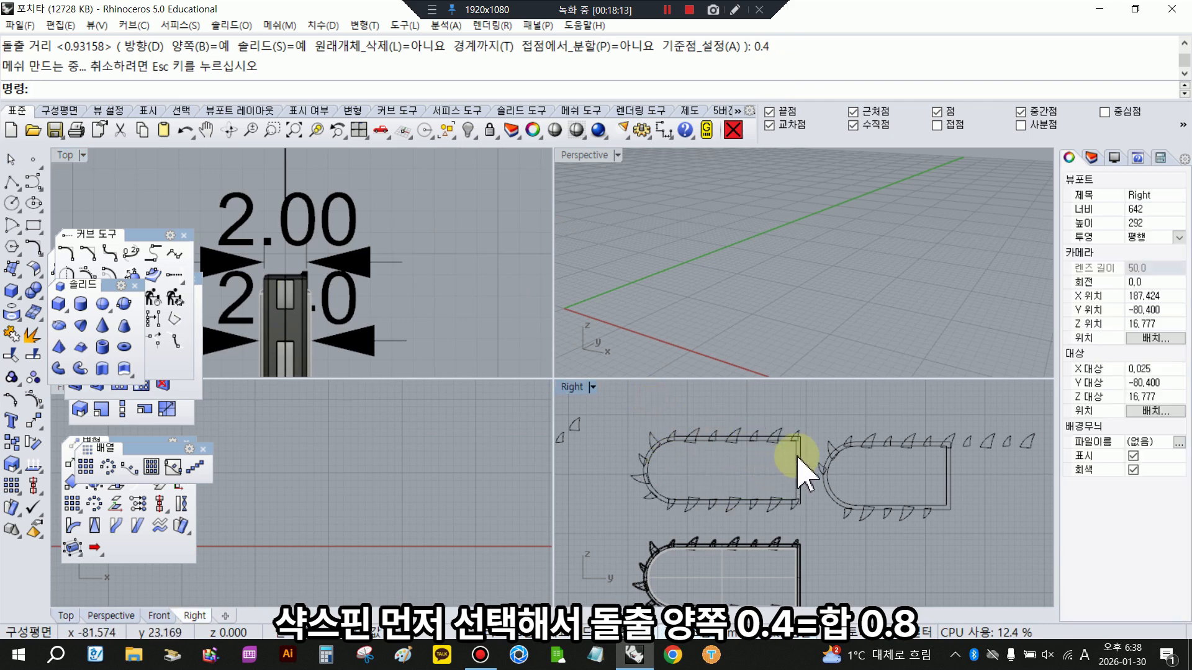
scroll(798, 463, up, 4)
drag(811, 460, 774, 454)
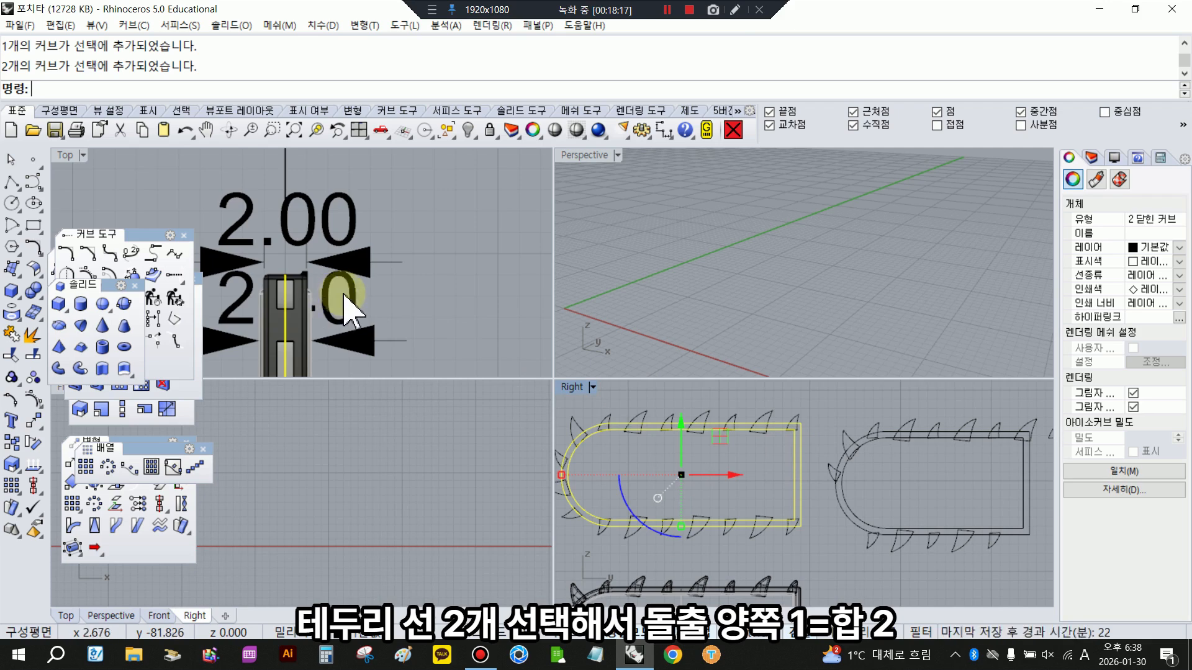
key(Return)
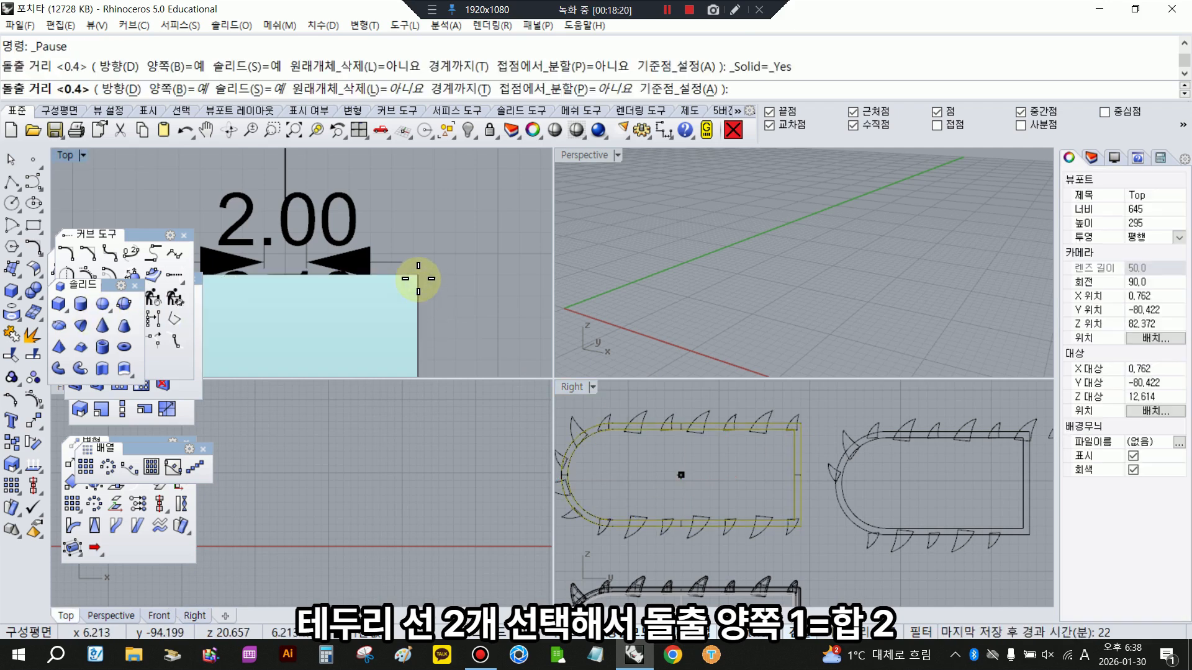
text(1)
key(Return)
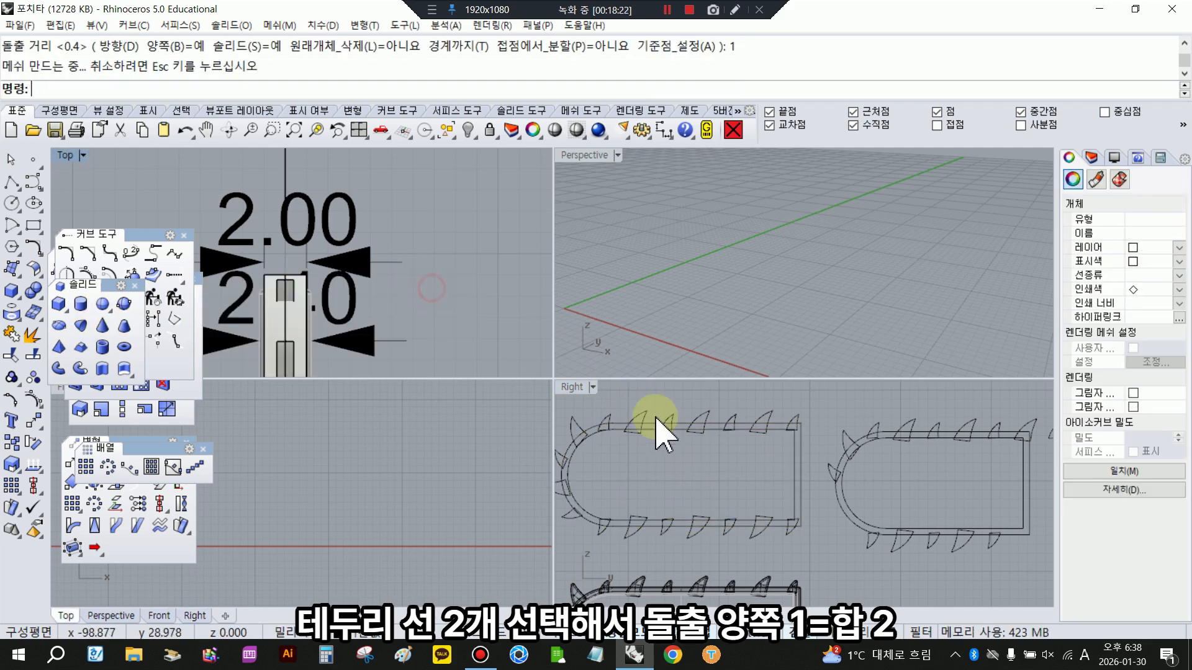
- Extrude the blade's inner border curve on its own as a solid, 1.2 to both sides
click(795, 453)
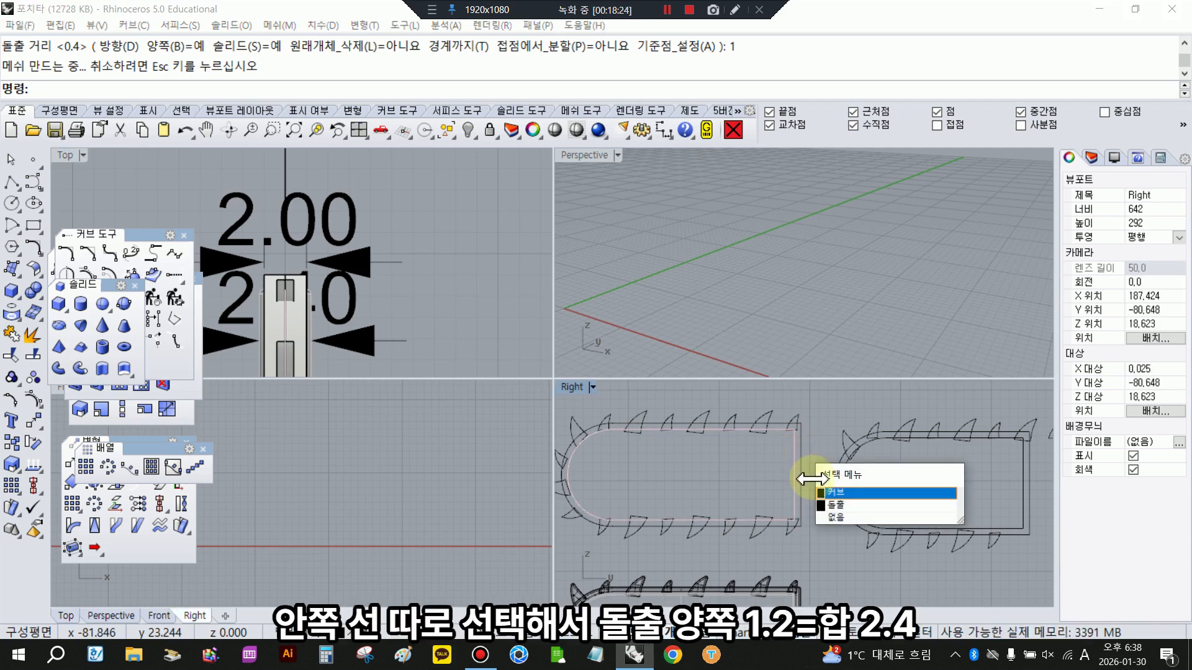
click(828, 493)
key(Return)
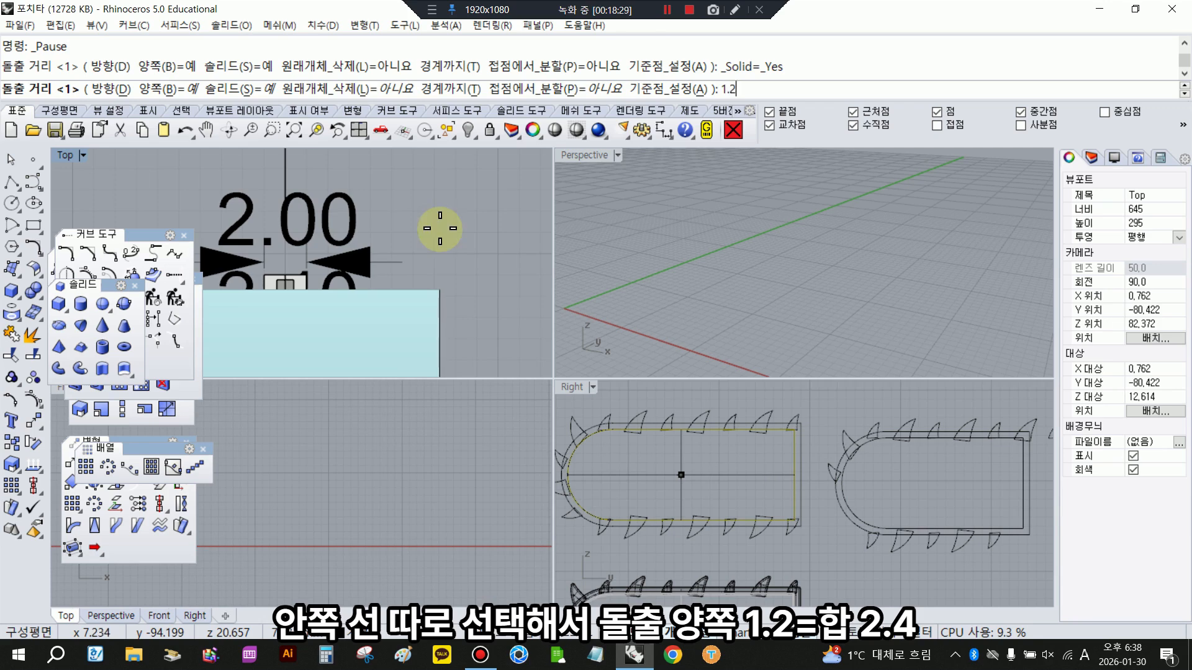
key(Return)
click(435, 235)
- Fillet all edges of the newly extruded blade and its saw teeth with a 0.2 radius
scroll(435, 236, down, 5)
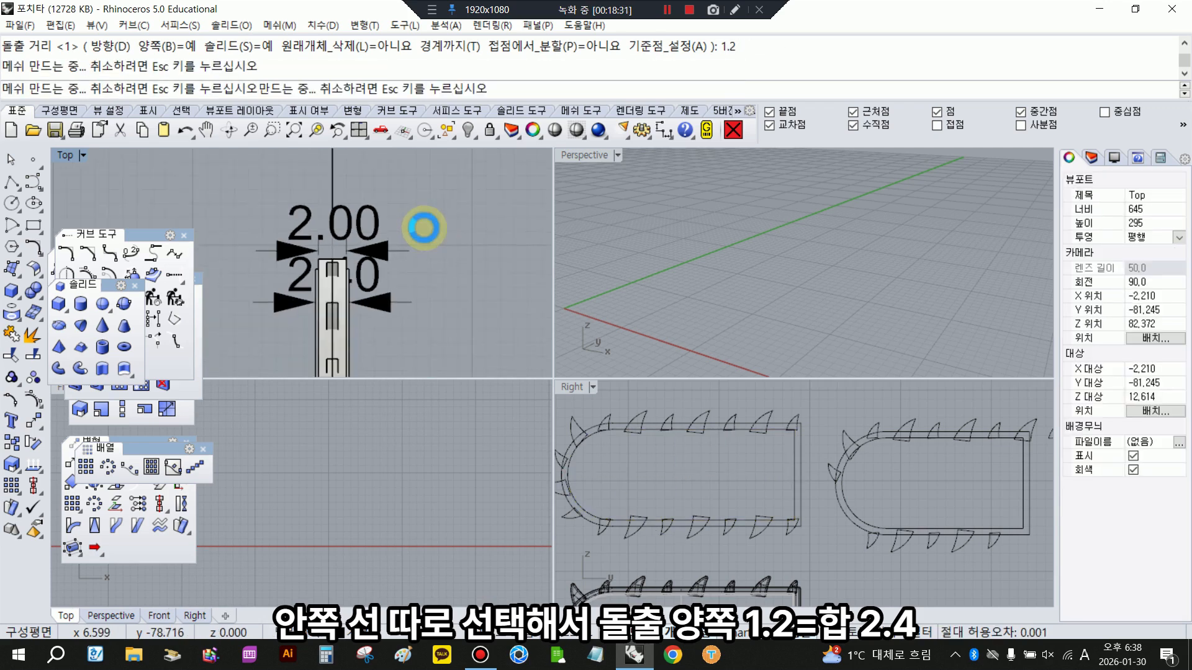
scroll(668, 481, down, 2)
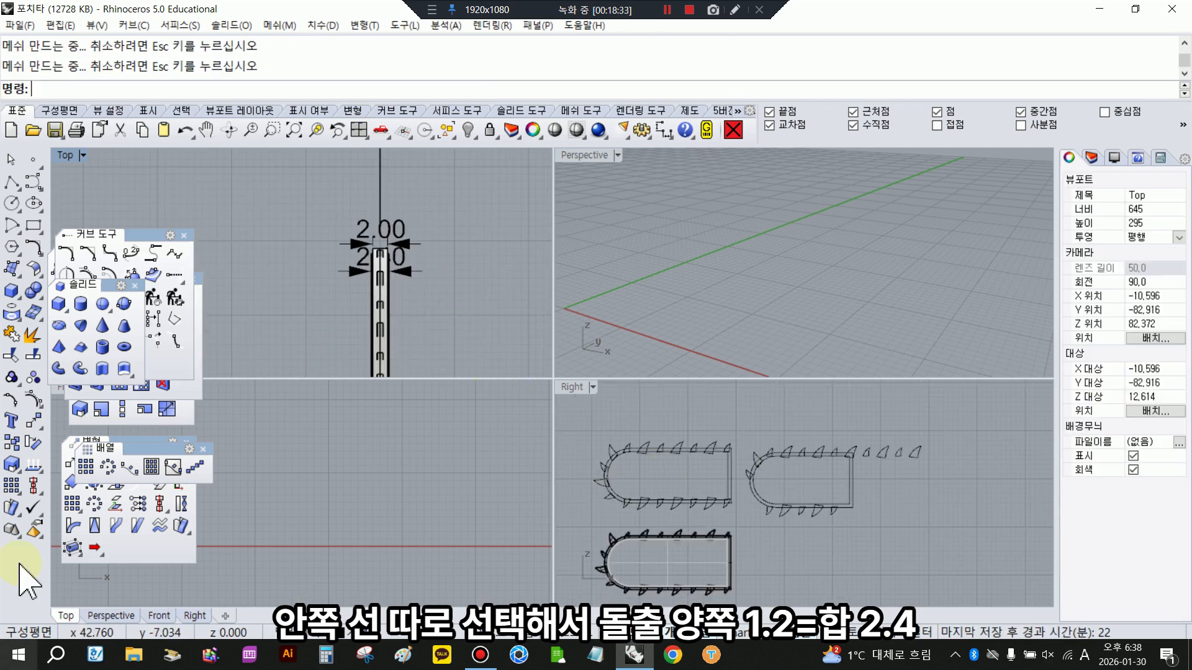
drag(585, 420, 739, 527)
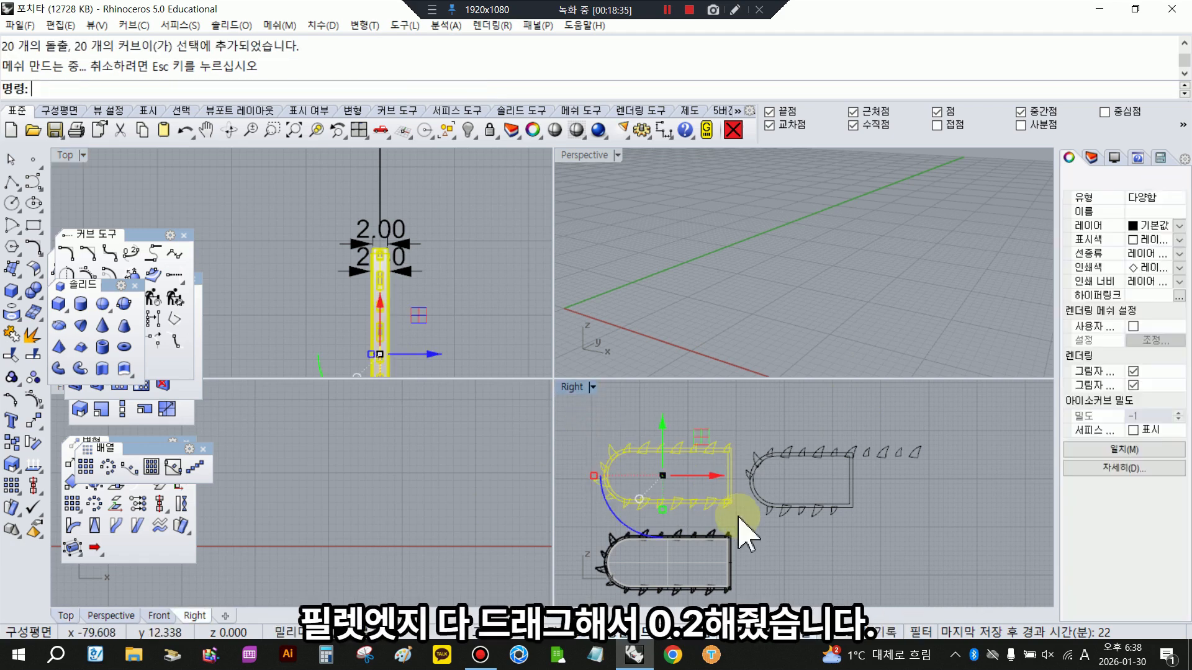
click(36, 290)
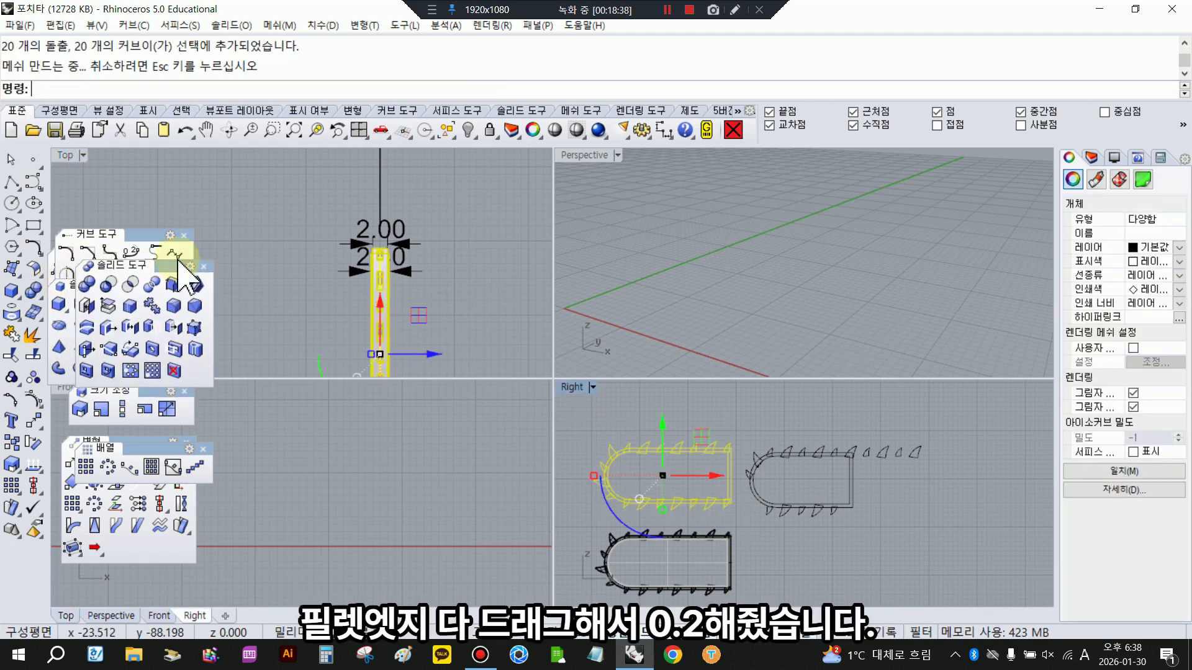
click(333, 336)
click(174, 305)
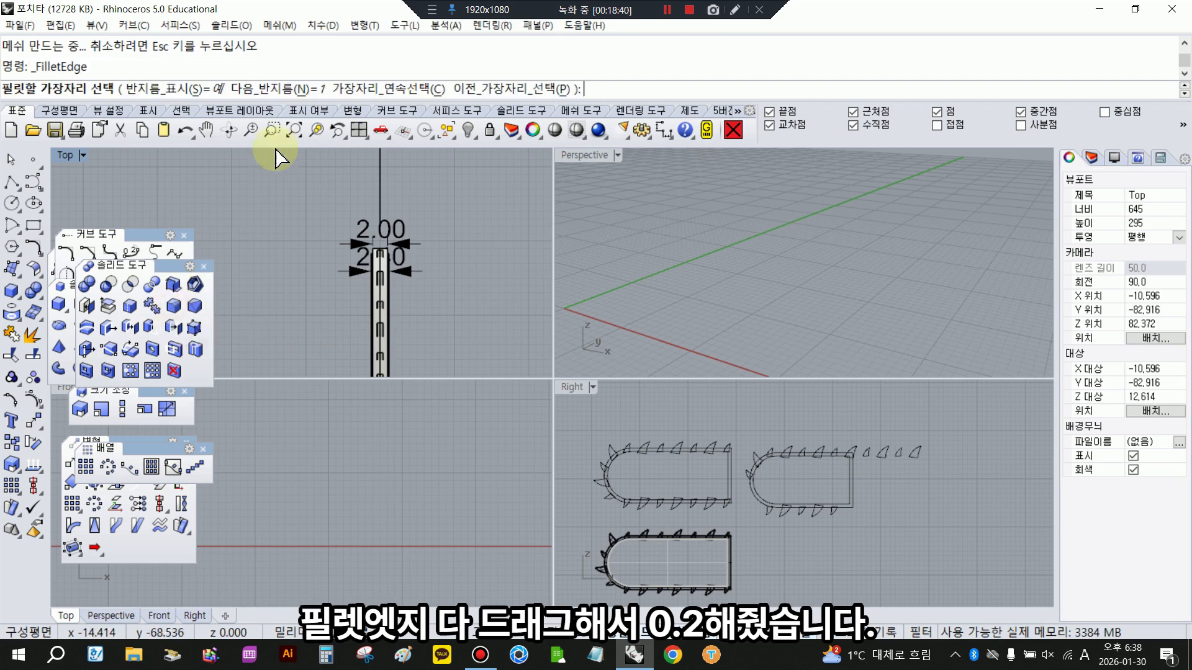
click(302, 91)
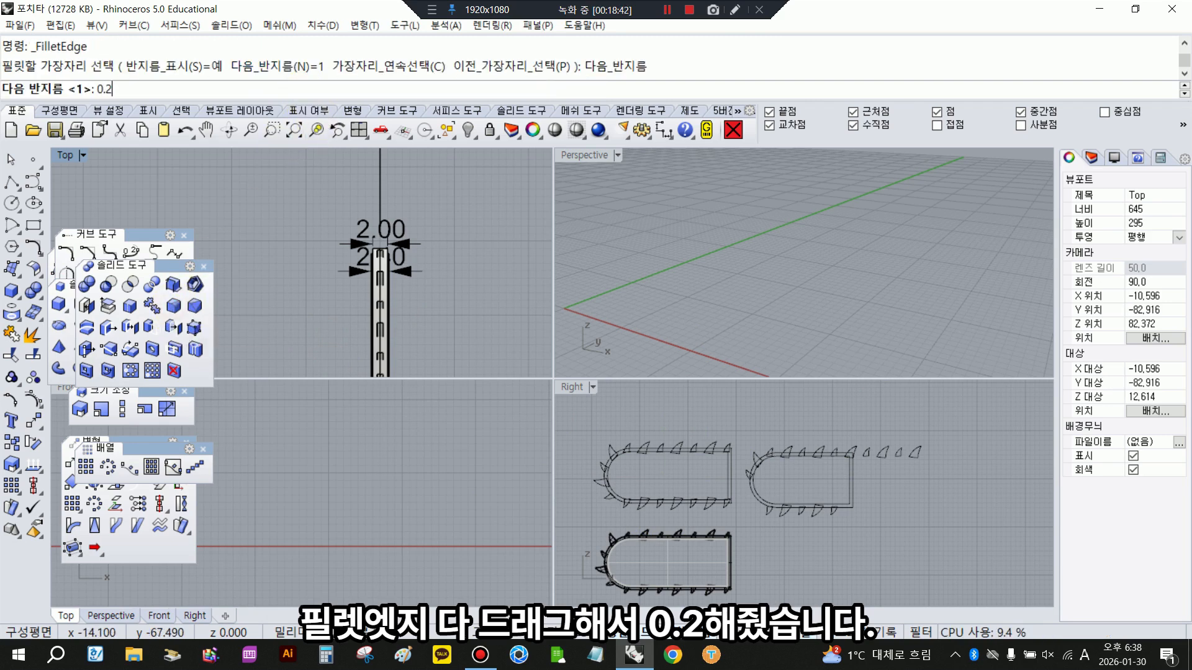
key(Return)
drag(593, 428, 753, 532)
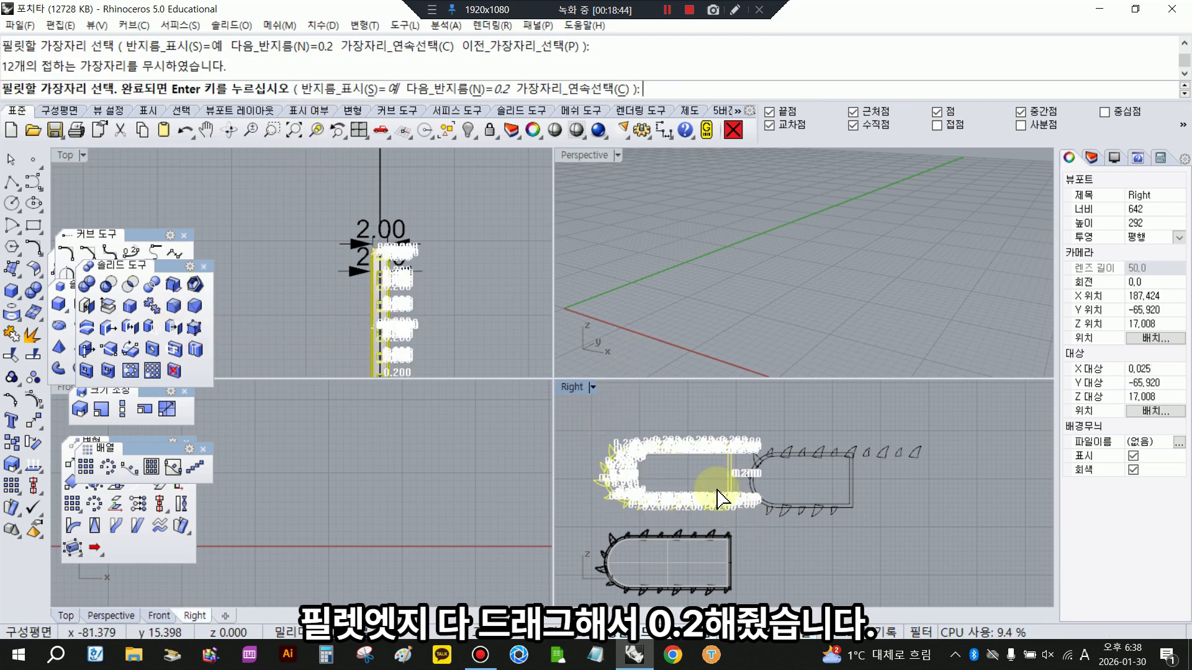
key(Return)
key(Return)
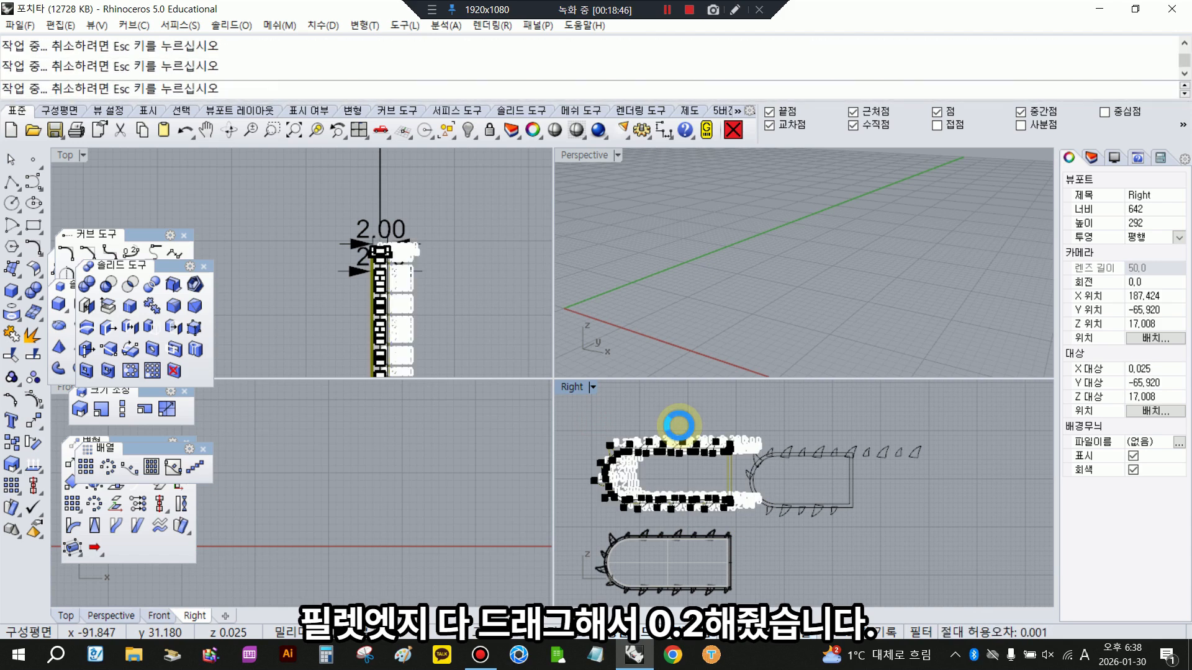
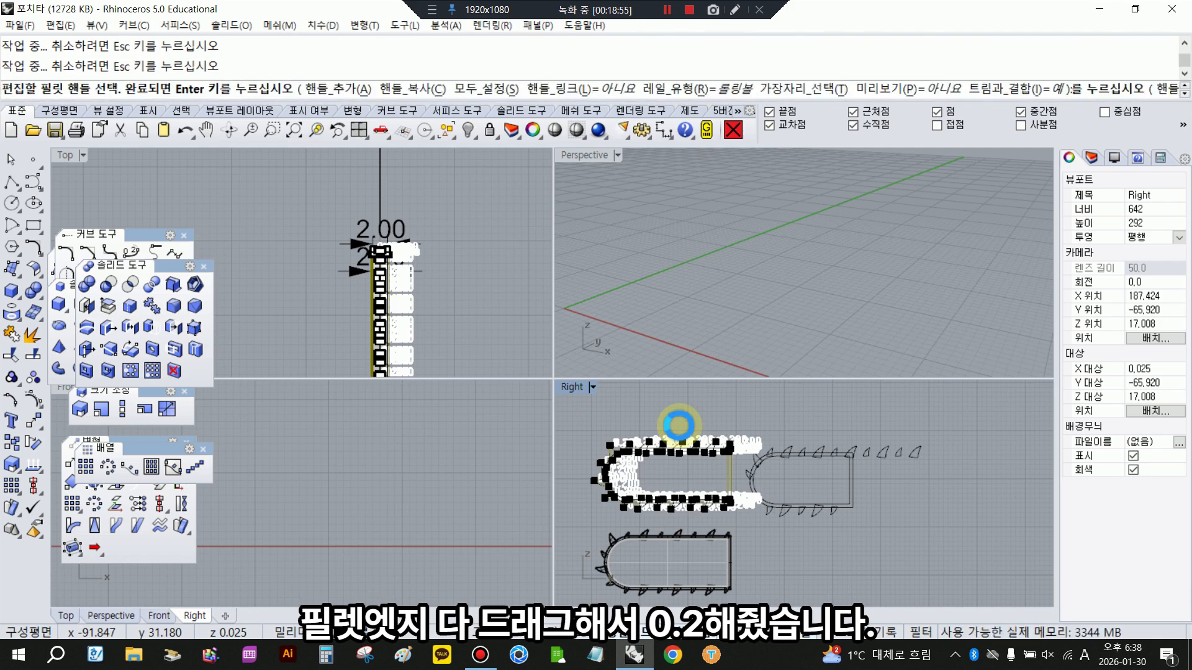
- Apply the edge fillets to the blade and saw teeth and check them in a maximized, shaded Perspective view
right_click(679, 425)
scroll(652, 472, up, 5)
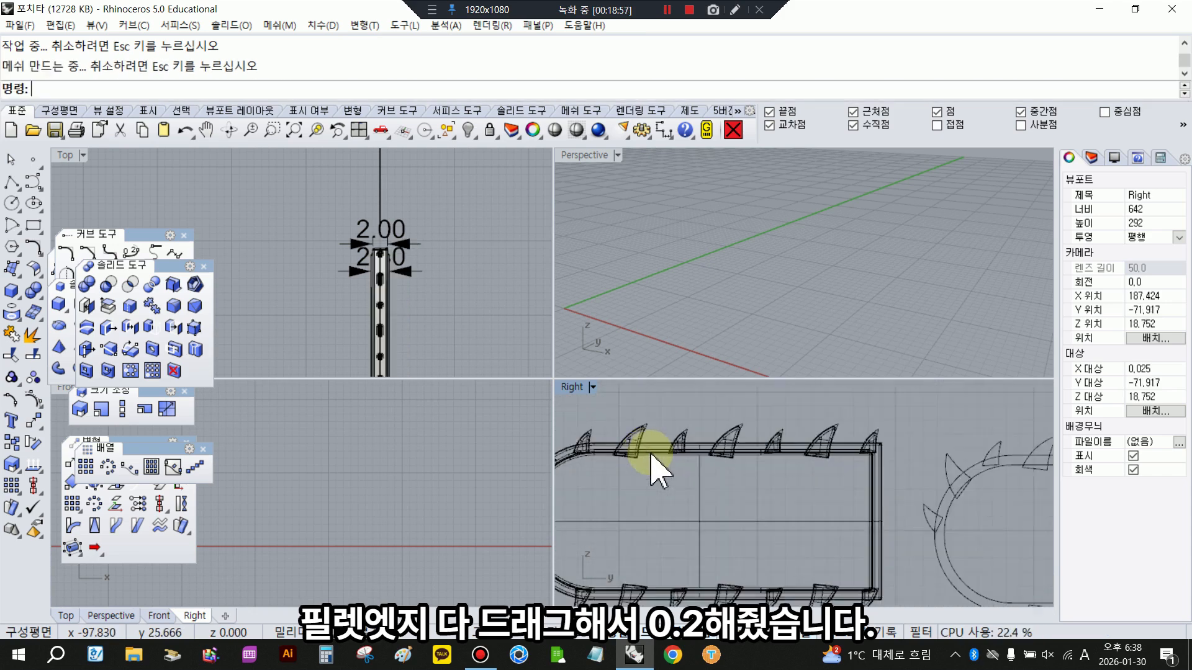
scroll(641, 425, up, 5)
click(643, 426)
scroll(633, 403, up, 2)
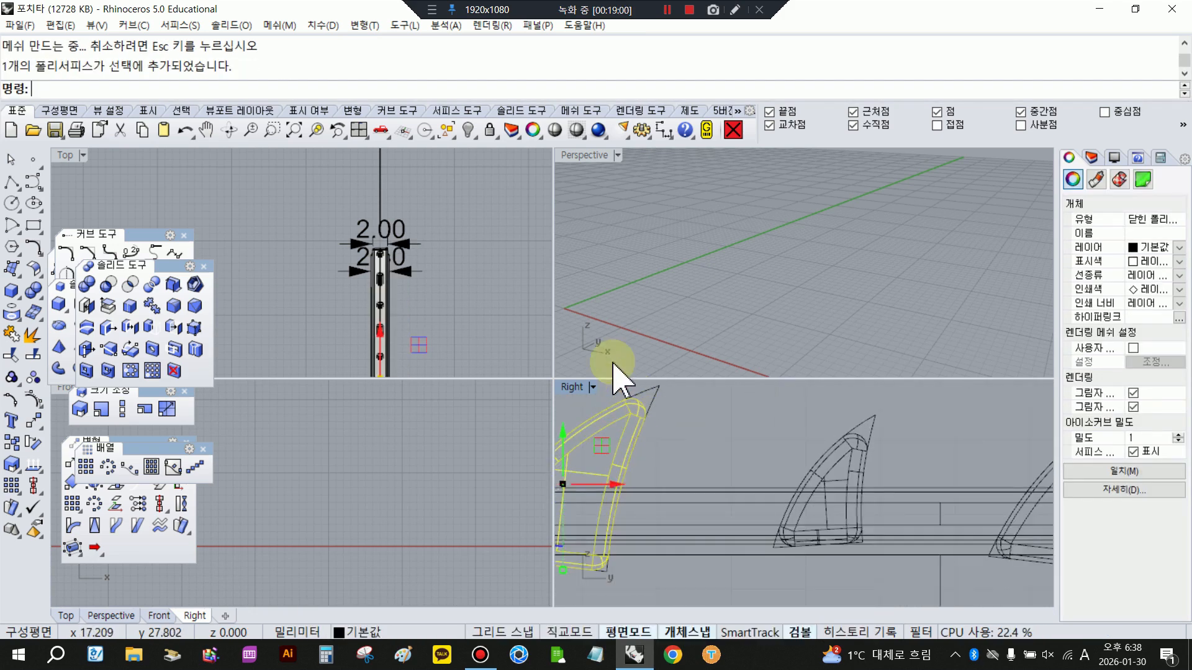
double_click(587, 160)
click(556, 133)
scroll(675, 304, down, 9)
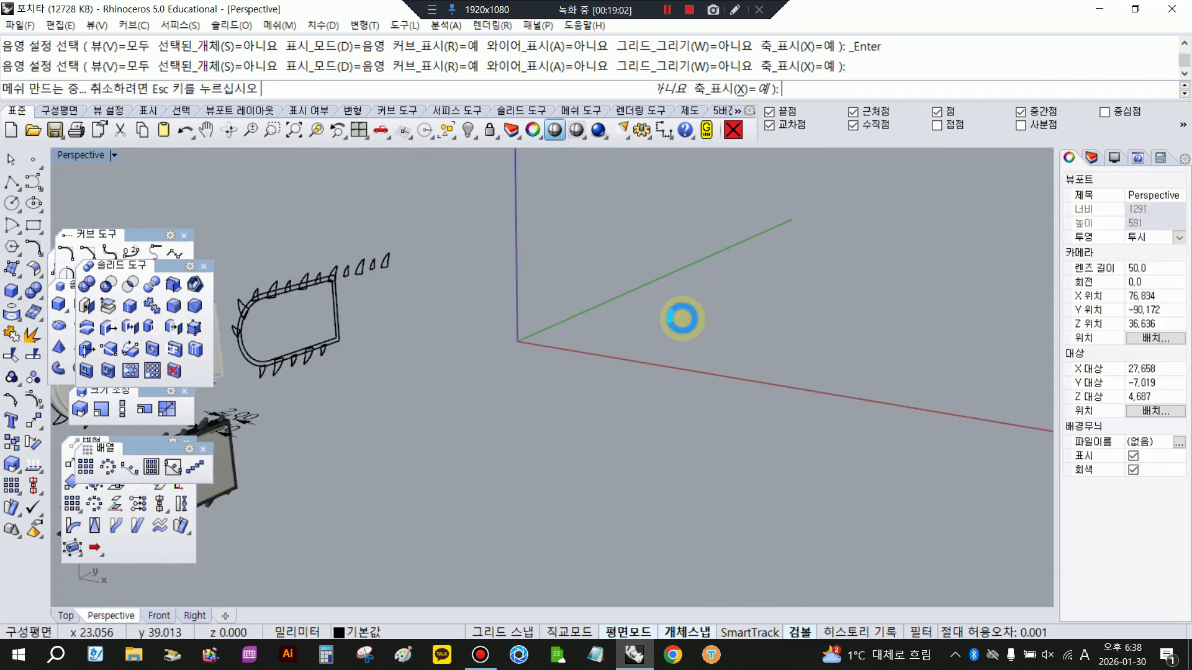
scroll(492, 404, up, 10)
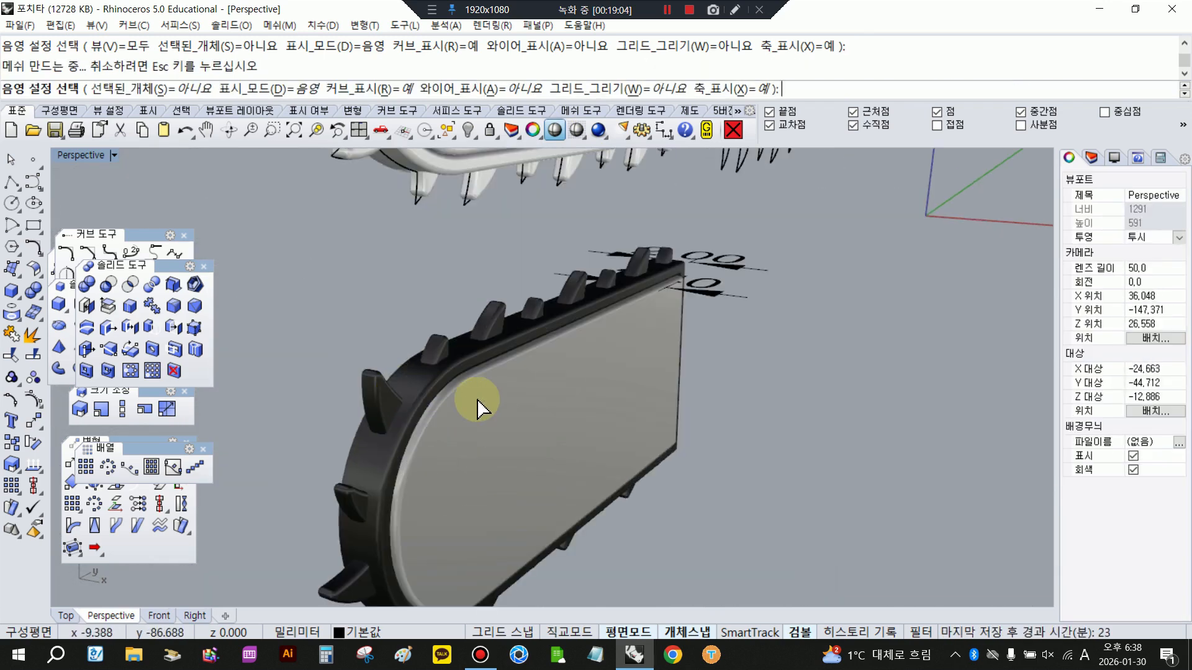
click(522, 366)
click(907, 309)
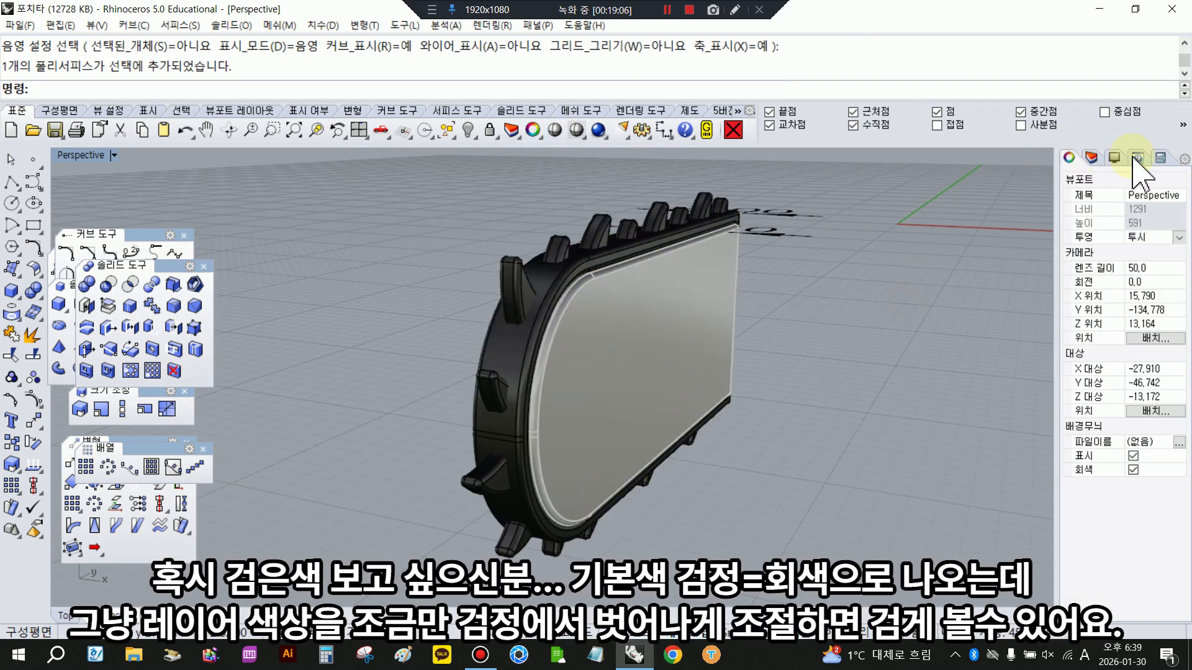
- Set the colour of layer 레이어 06 to near-black RGB 4, 4, 4 and preview the blade shaded
click(1092, 157)
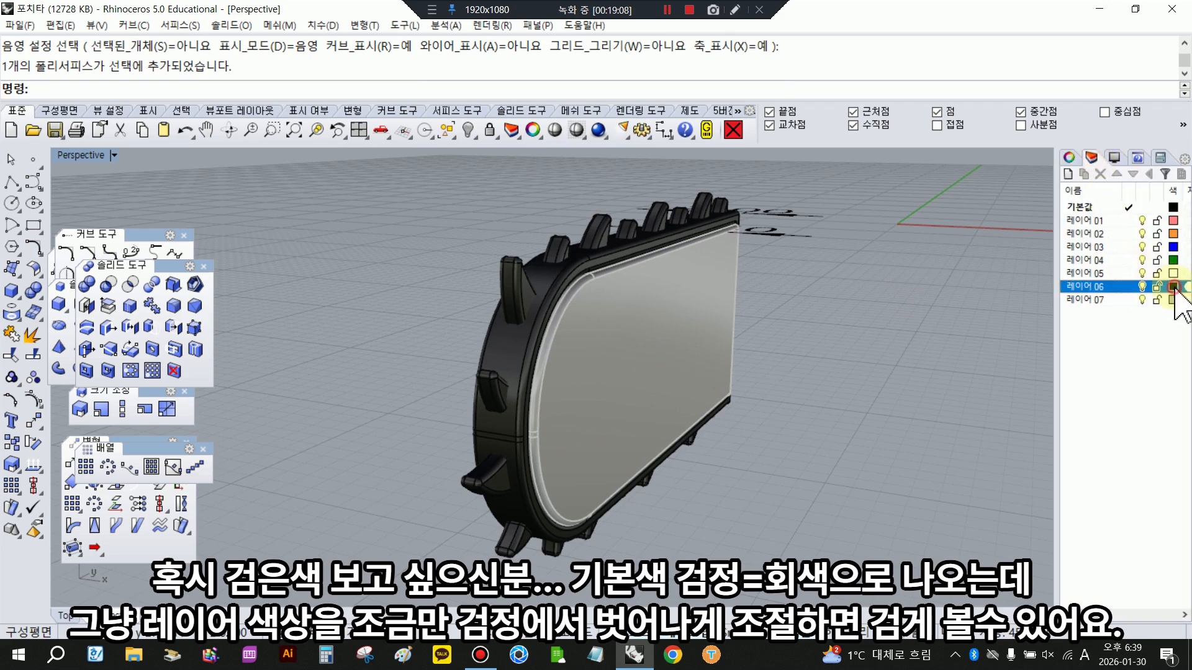
click(1173, 287)
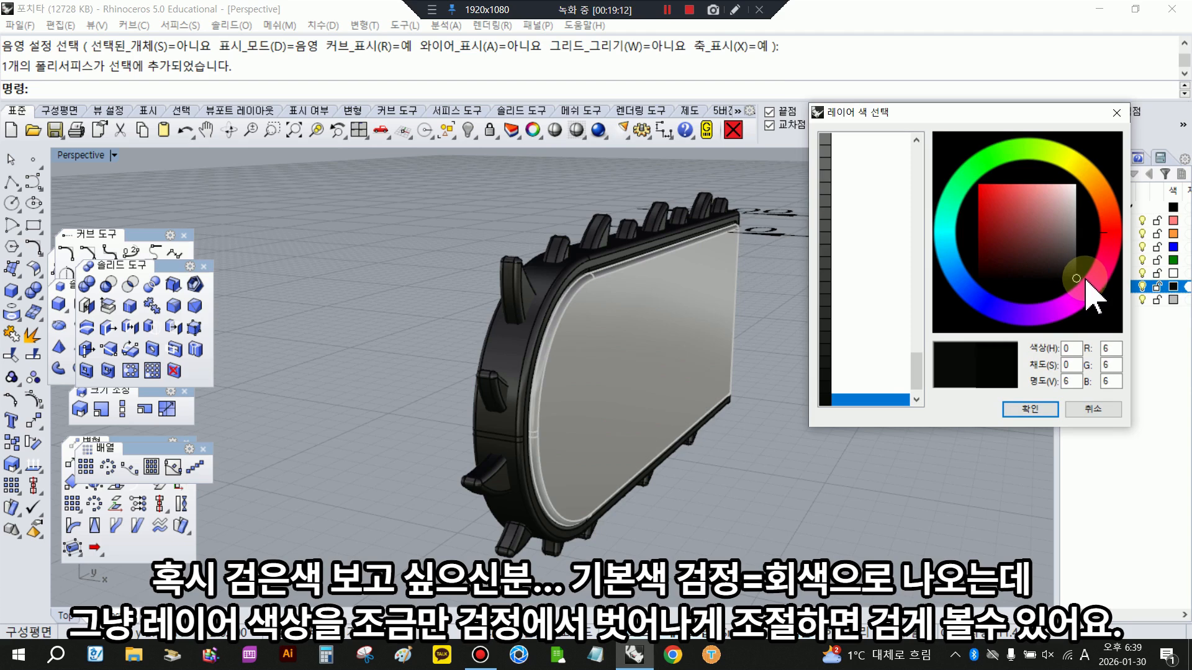
click(1033, 408)
click(554, 131)
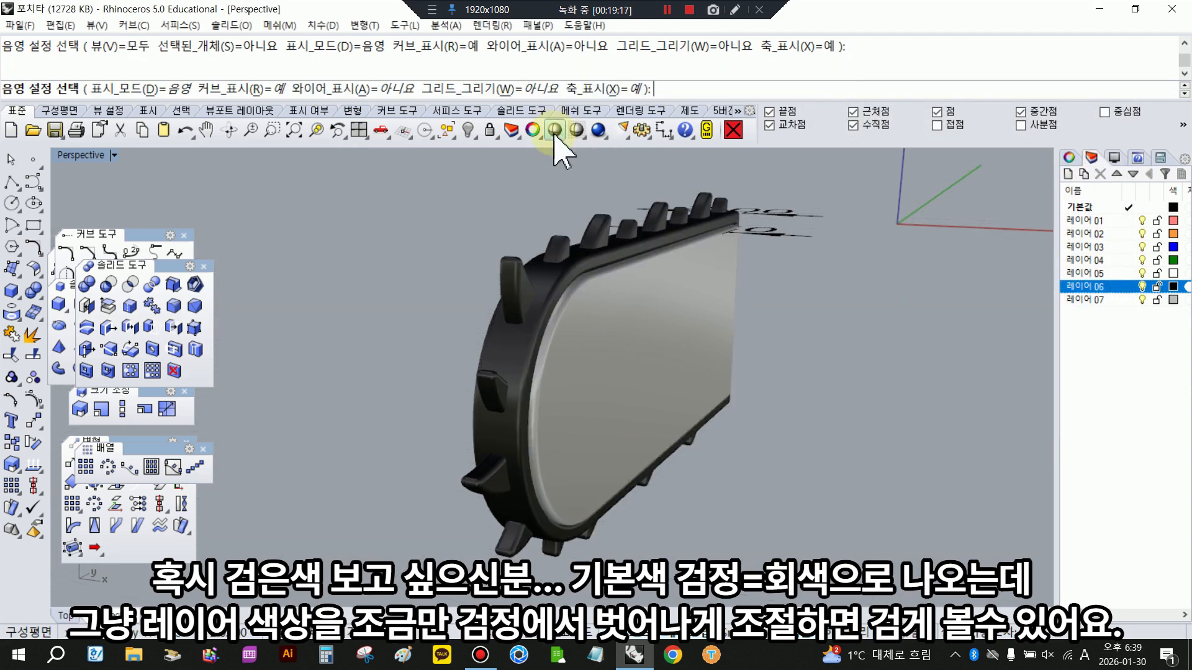
right_drag(816, 452, 777, 453)
scroll(816, 452, down, 5)
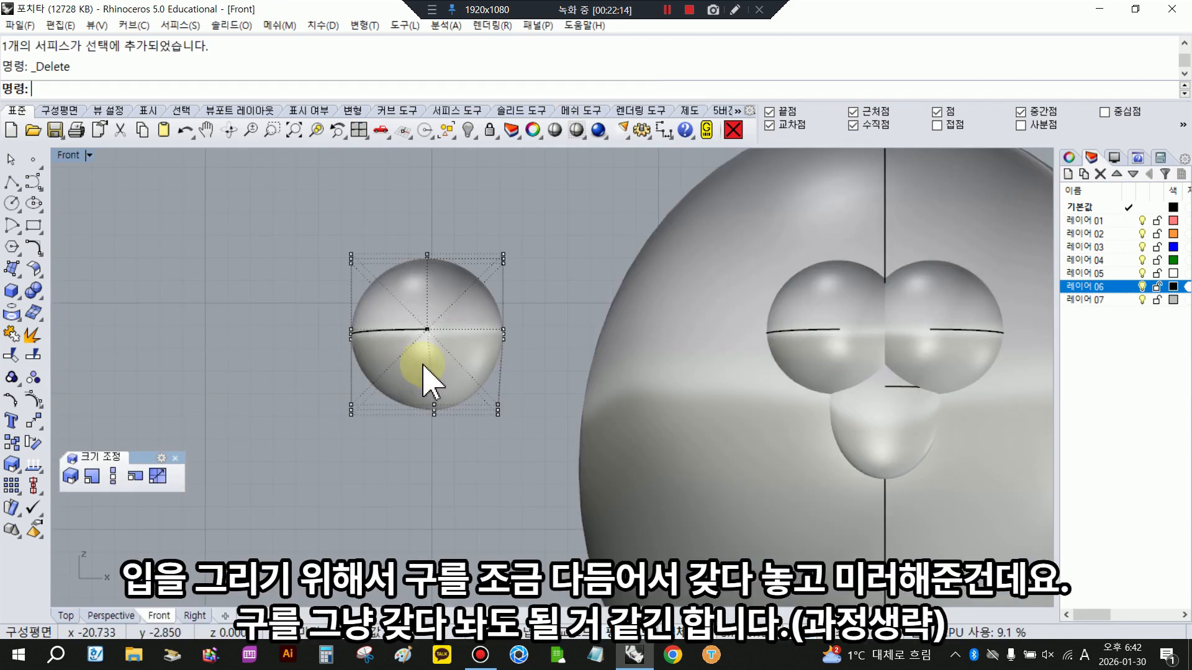
- Examine the shape of the sphere with visible control points and the mouth spheres on the face from several angles
scroll(422, 373, up, 5)
double_click(68, 155)
scroll(771, 271, up, 4)
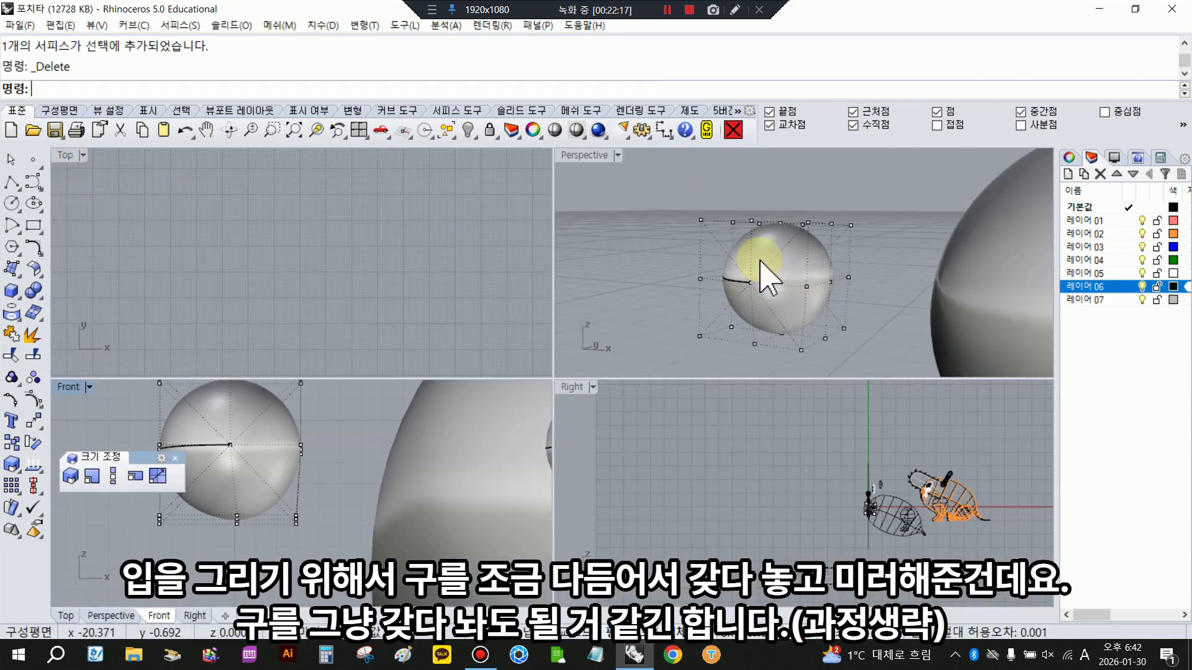
scroll(671, 154, down, 3)
right_drag(670, 153, 896, 253)
scroll(896, 253, up, 8)
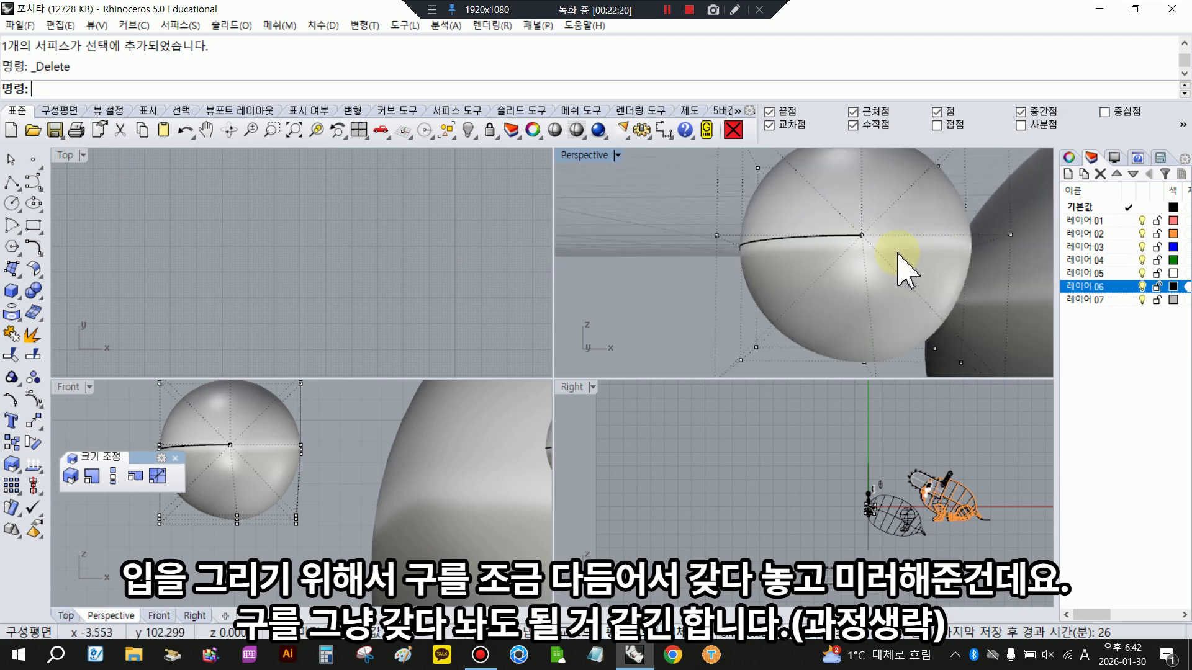
scroll(278, 514, down, 2)
scroll(797, 289, down, 9)
right_drag(807, 287, 689, 306)
scroll(881, 512, up, 7)
scroll(869, 527, up, 5)
scroll(769, 446, up, 4)
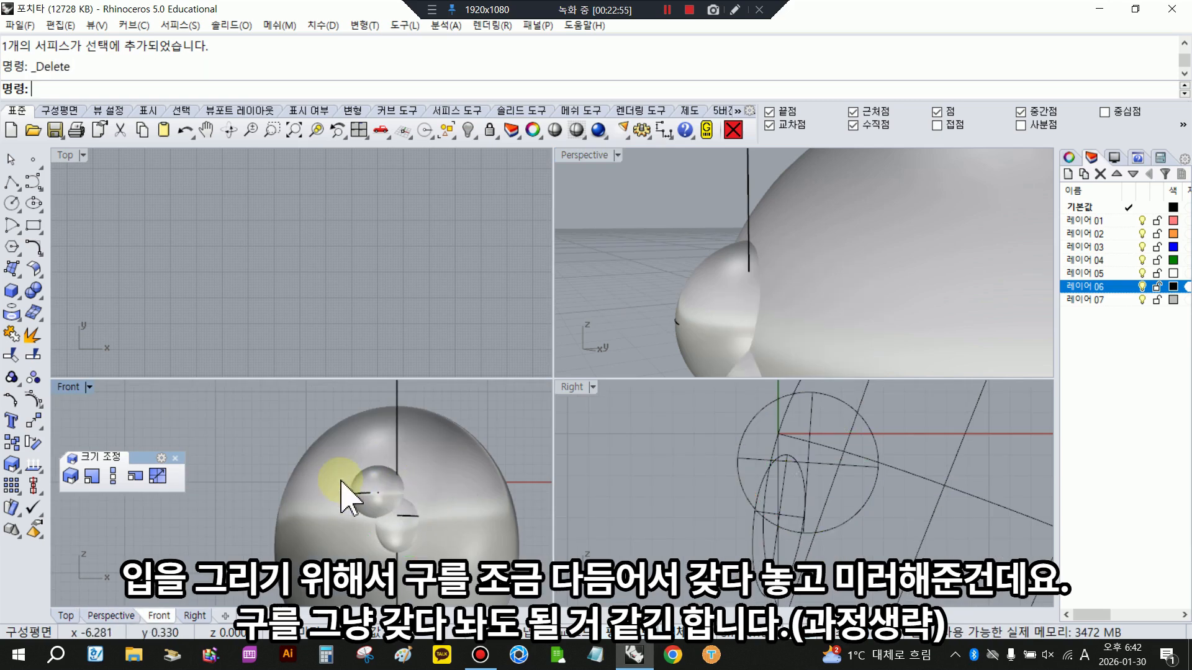
- Mirror the cheek sphere across the face's vertical centreline in the Front view, keeping the original
click(346, 490)
click(27, 386)
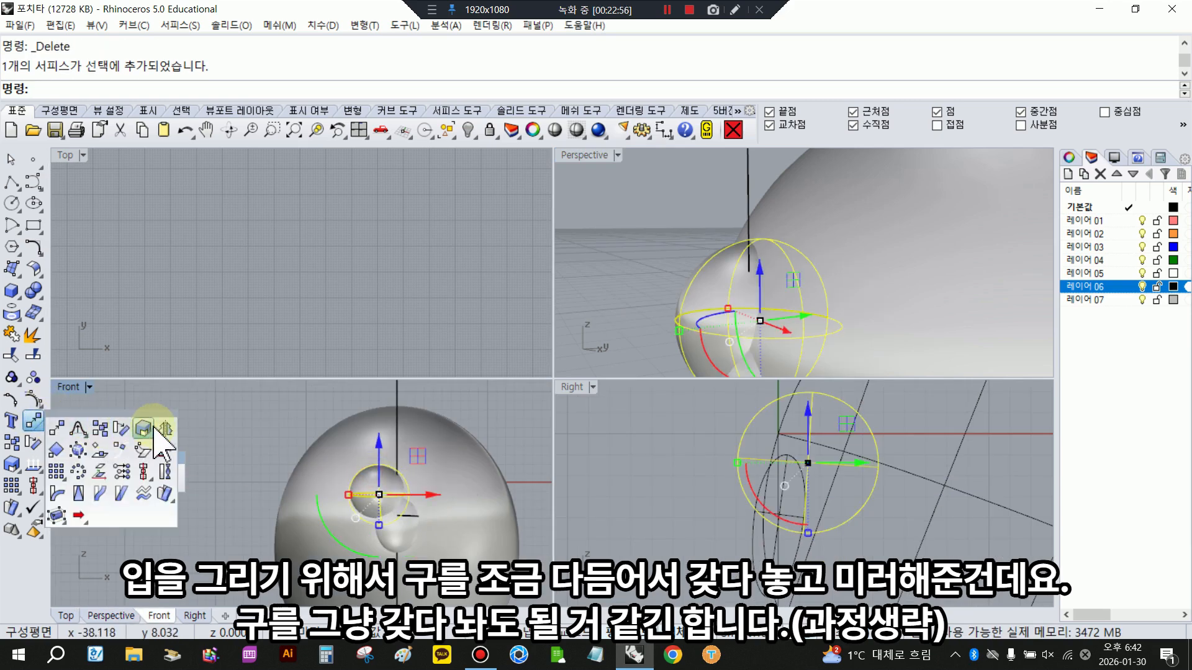
click(152, 426)
click(399, 412)
click(435, 422)
- Turn on the control points of the flattened egg-shaped sphere above the head
click(374, 545)
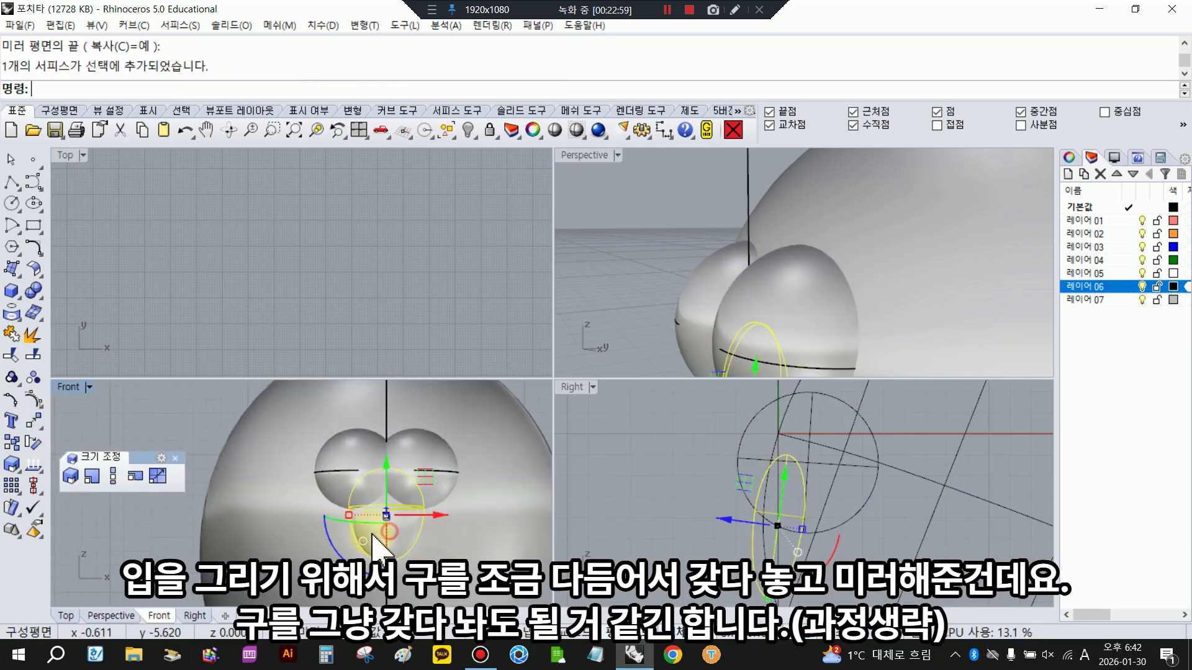
scroll(332, 490, down, 5)
click(333, 422)
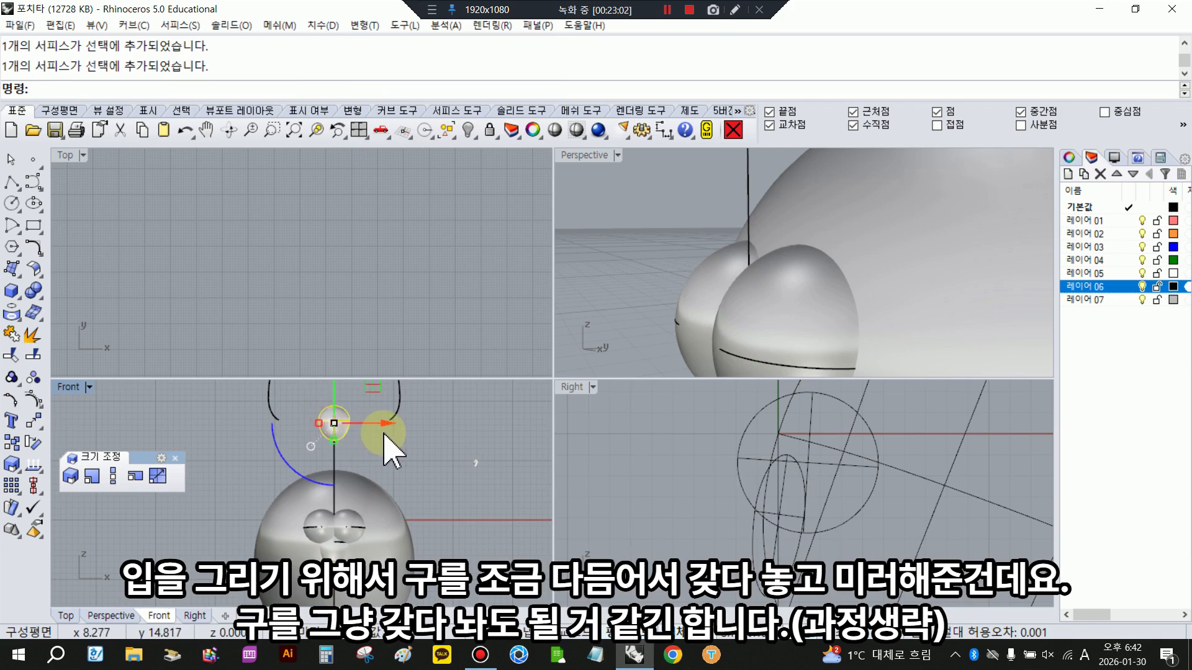
scroll(343, 422, up, 3)
click(338, 423)
click(31, 401)
scroll(325, 415, up, 7)
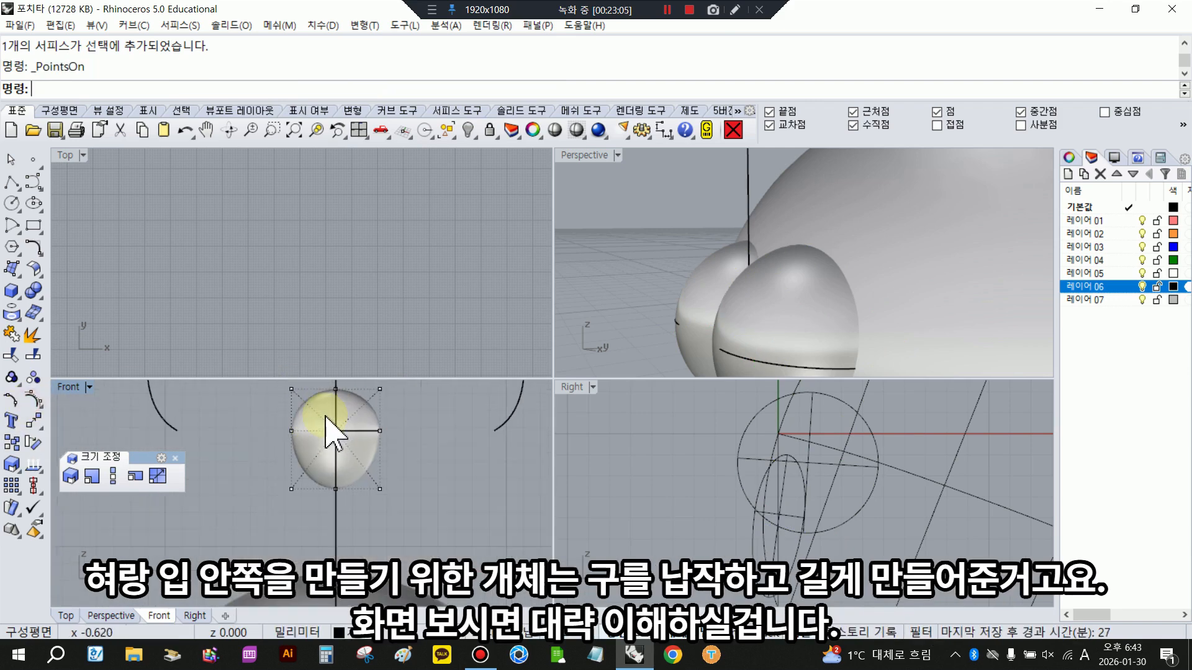
- Move the lowest row of the flattened sphere's control points slightly down to lengthen it
scroll(648, 279, down, 10)
scroll(738, 267, up, 10)
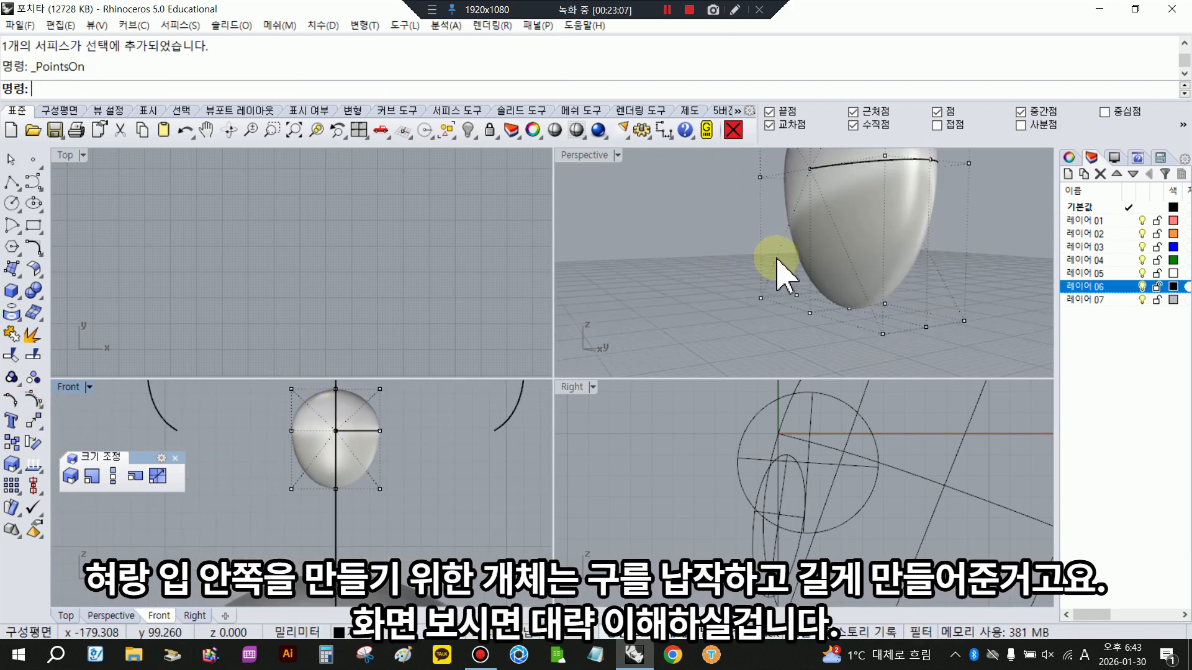
scroll(776, 260, down, 4)
right_drag(740, 285, 625, 296)
scroll(714, 279, down, 8)
scroll(671, 264, up, 8)
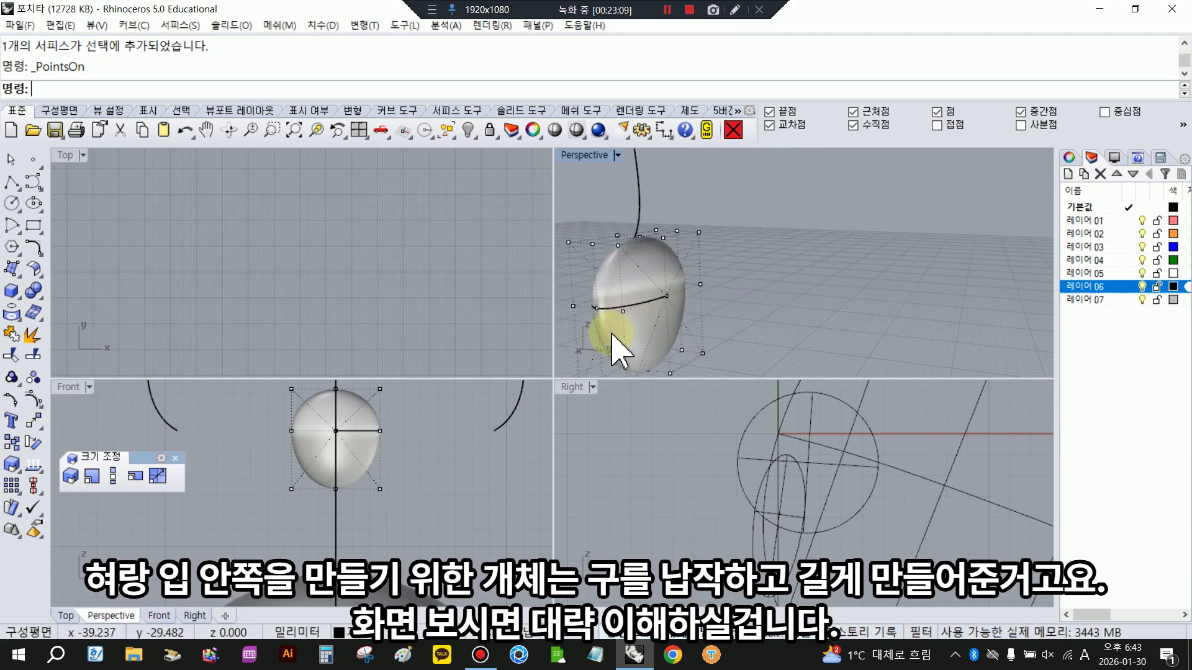
right_drag(608, 336, 562, 335)
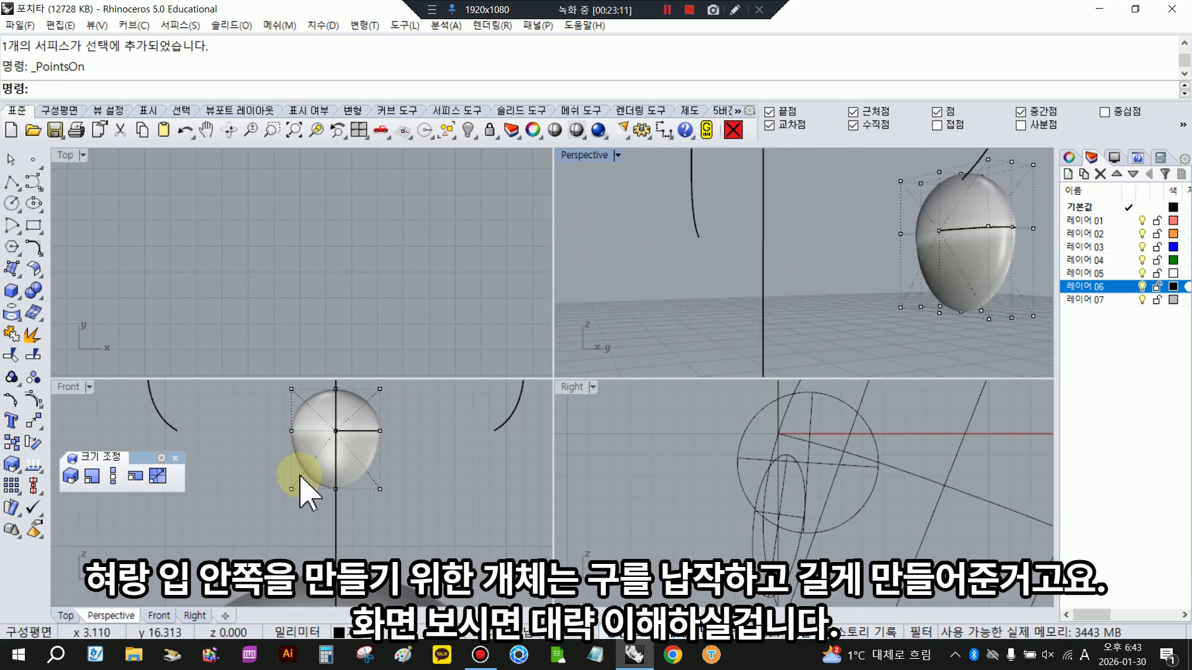
scroll(309, 496, up, 2)
drag(197, 472, 414, 540)
scroll(371, 492, down, 4)
mouse_move(345, 455)
mouse_down()
mouse_move(341, 430)
mouse_move(346, 453)
mouse_up()
click(453, 492)
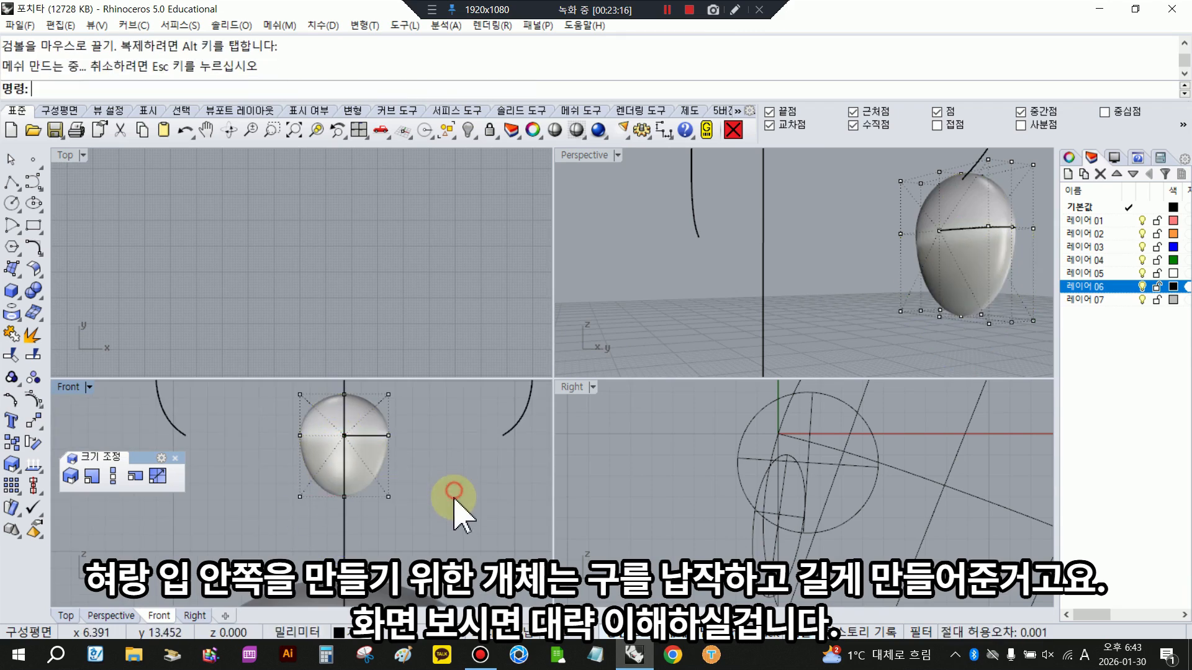
- Scale all control points of the flattened sphere to thicken it slightly front to back, and turn its points off
scroll(360, 478, down, 3)
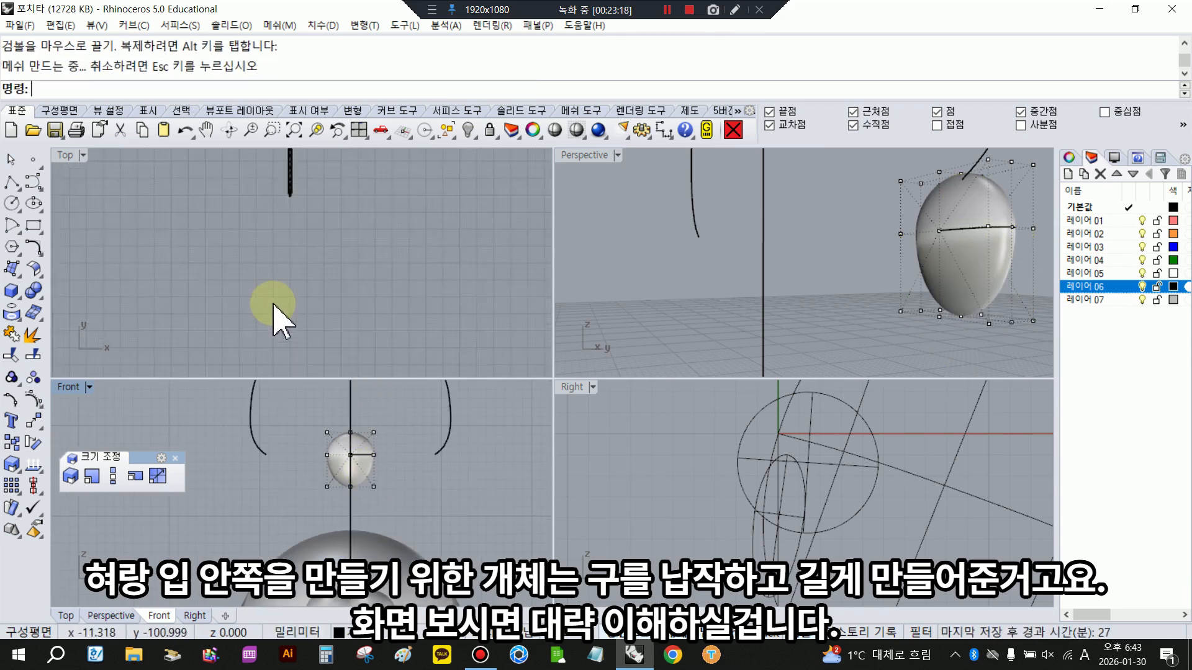
scroll(273, 304, down, 5)
scroll(263, 190, up, 19)
right_drag(298, 223, 319, 308)
scroll(312, 276, up, 7)
drag(147, 258, 421, 374)
scroll(356, 324, up, 5)
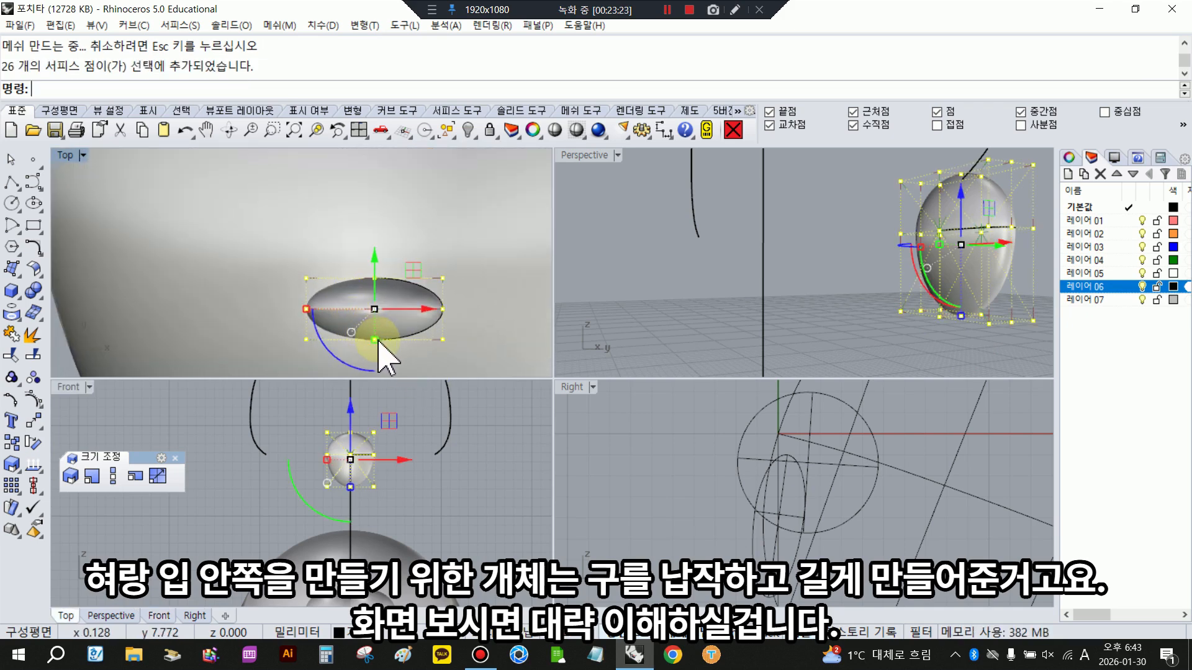
mouse_move(378, 341)
mouse_down()
mouse_move(380, 376)
mouse_move(380, 339)
mouse_up()
key(F11)
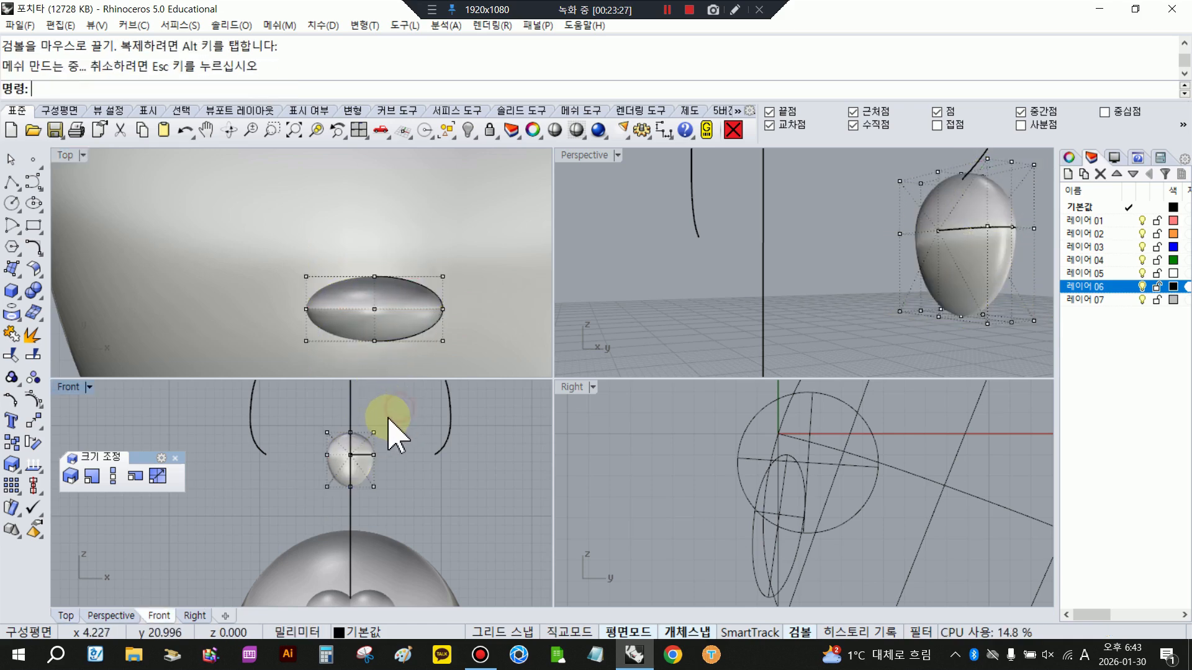
- Adjust the placement of the flattened mouth sphere below the cheek spheres in the Right view to follow the face's angle
scroll(342, 417, down, 7)
scroll(348, 490, up, 9)
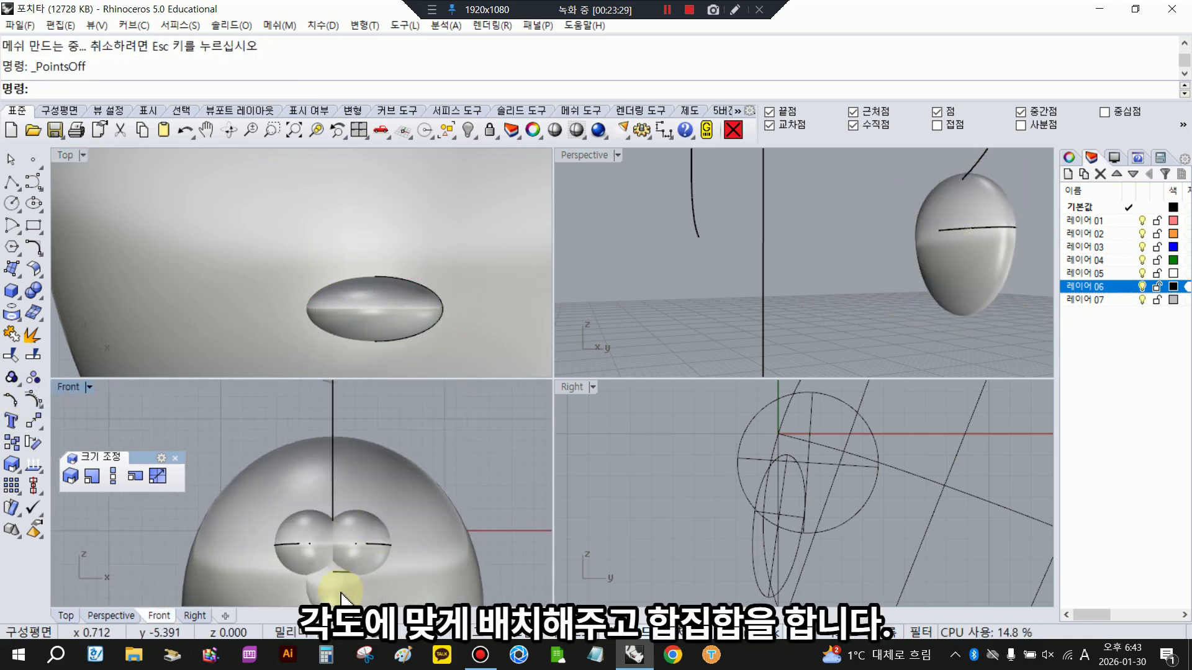
click(341, 587)
scroll(763, 512, down, 6)
scroll(778, 510, up, 6)
scroll(776, 519, up, 2)
right_drag(745, 532, 706, 450)
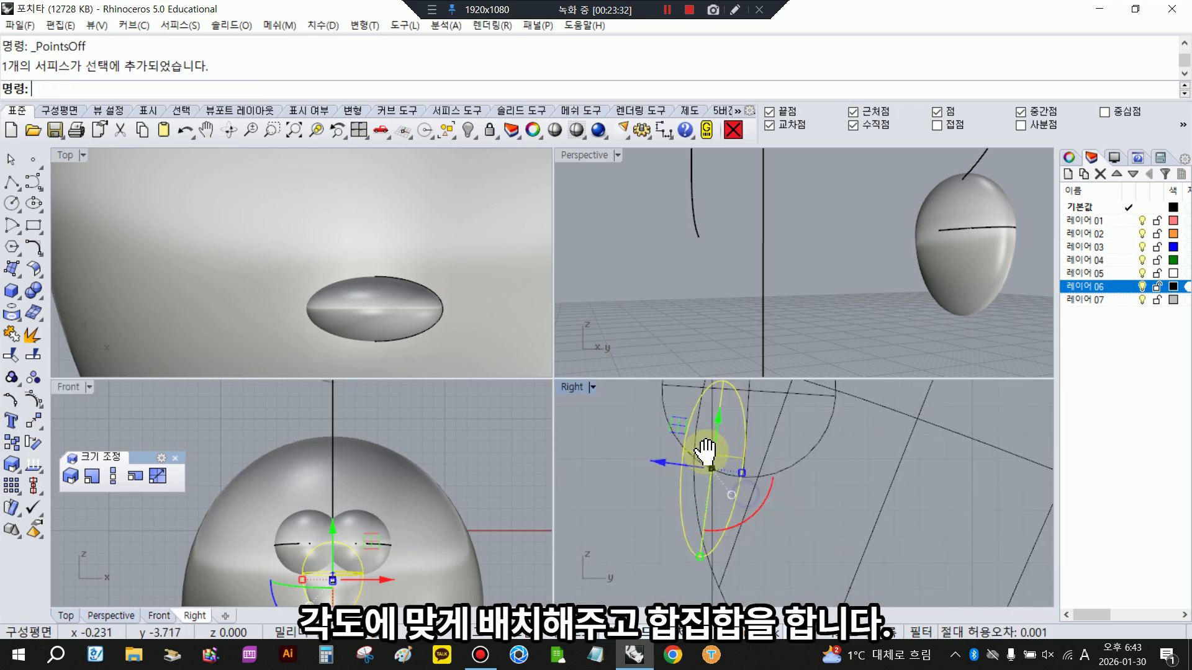
double_click(576, 393)
scroll(487, 408, down, 4)
right_drag(460, 414, 451, 441)
drag(451, 418, 468, 427)
click(526, 452)
scroll(440, 412, down, 8)
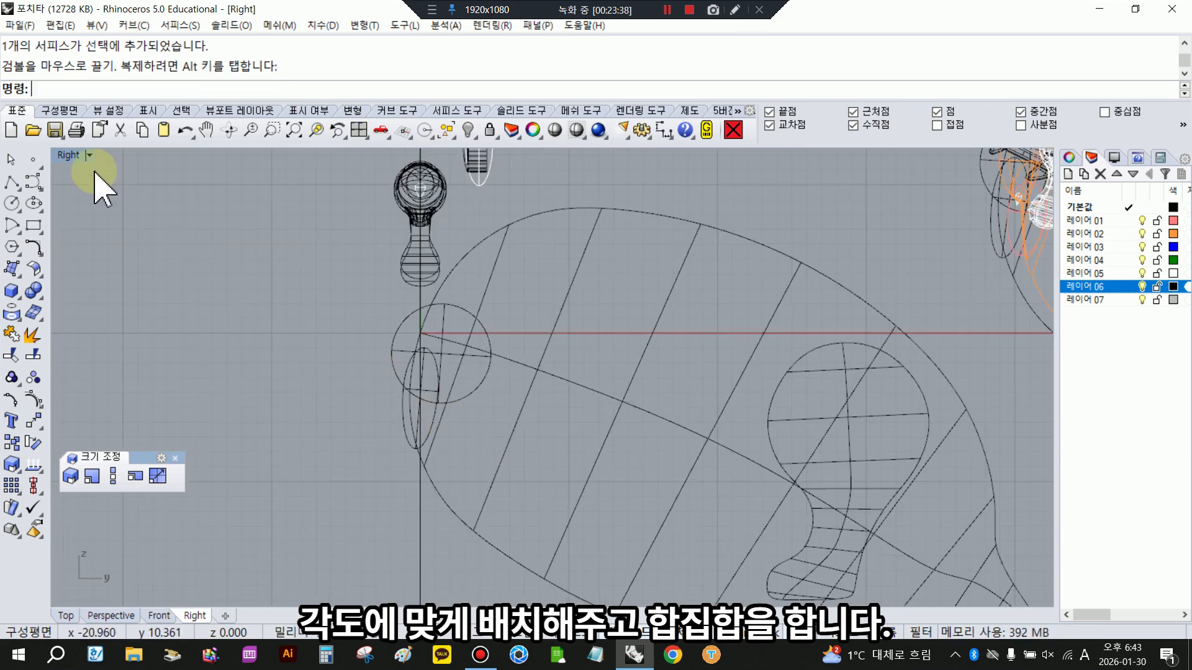
- Select the two cheek spheres and the body for a Boolean union
double_click(64, 154)
scroll(784, 295, down, 10)
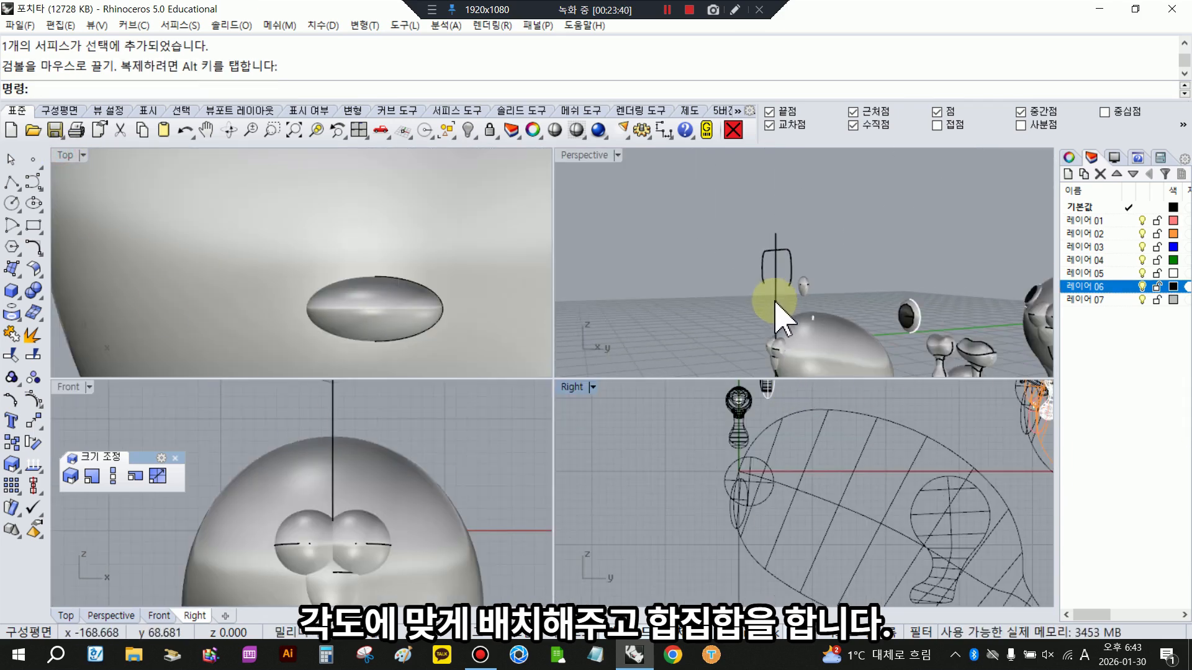
right_drag(768, 323, 786, 183)
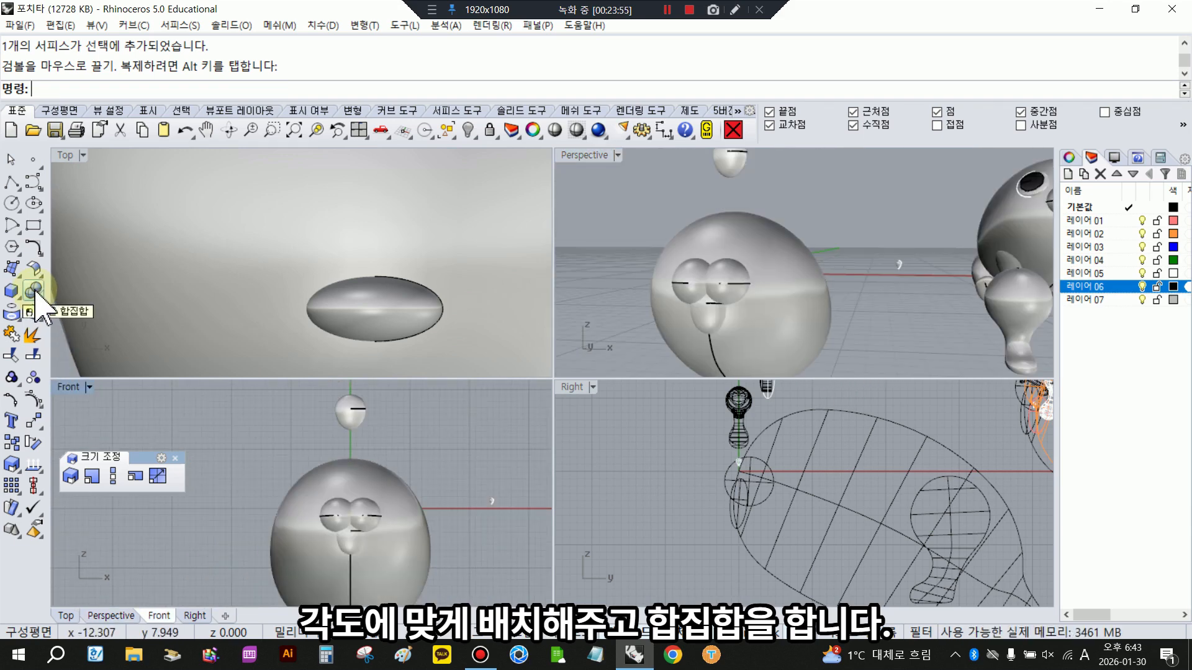
click(34, 290)
click(709, 286)
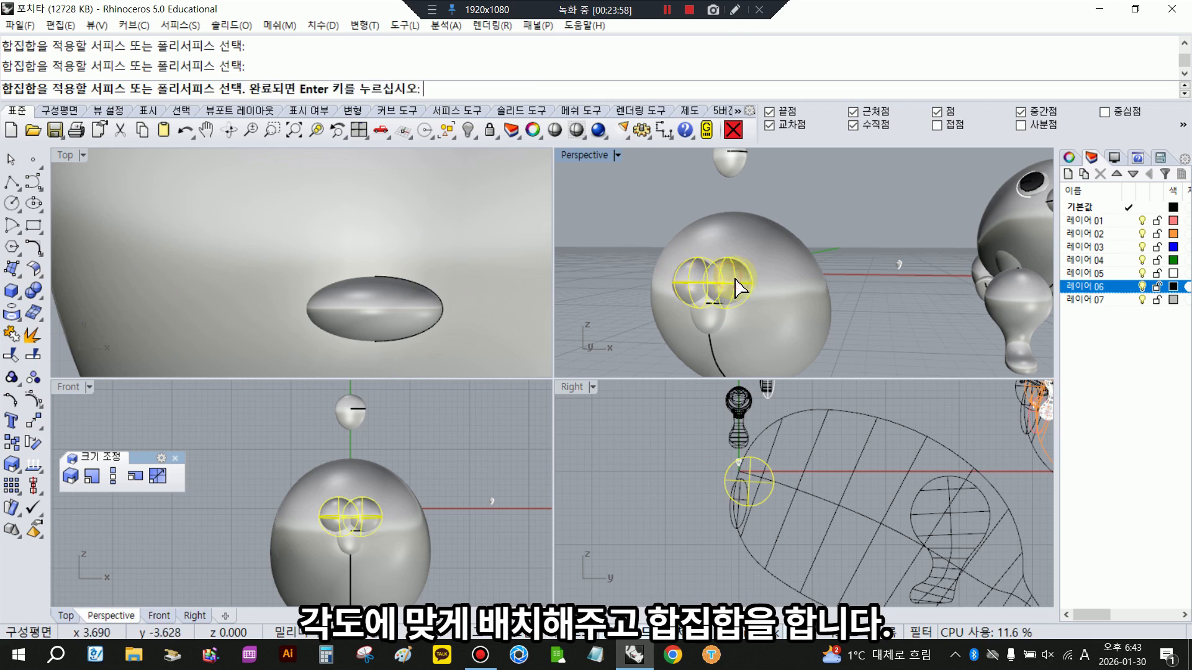
click(770, 363)
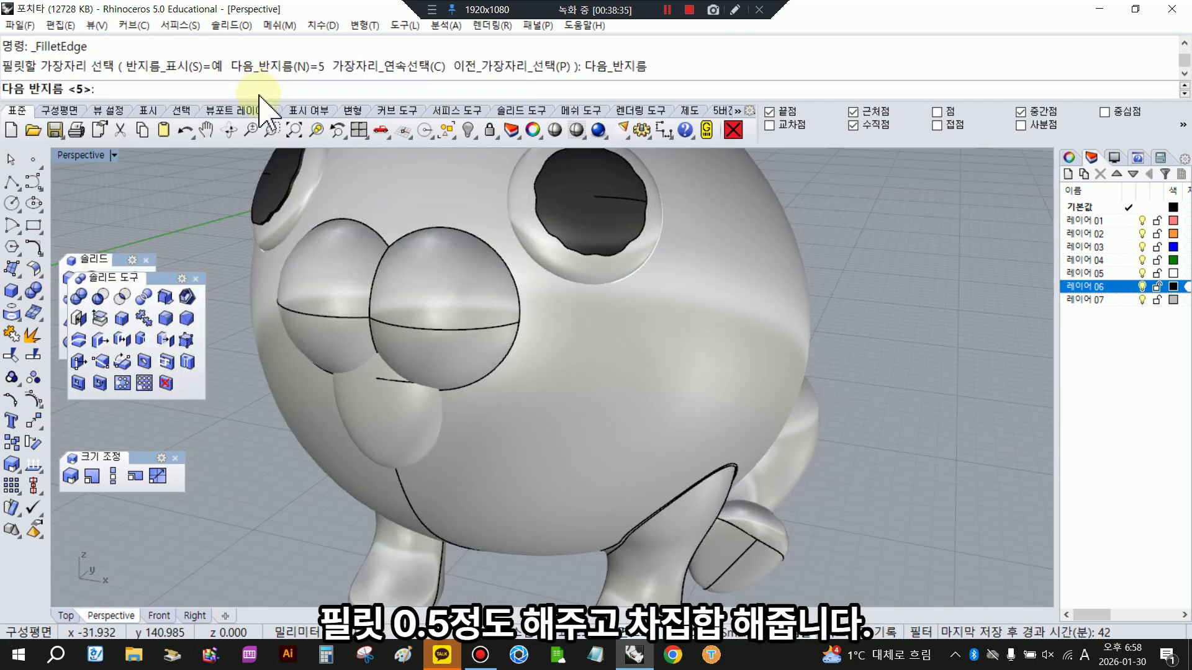
- Fillet the edges where the two cheek spheres meet the body with a 0.5 radius
key(Return)
click(536, 95)
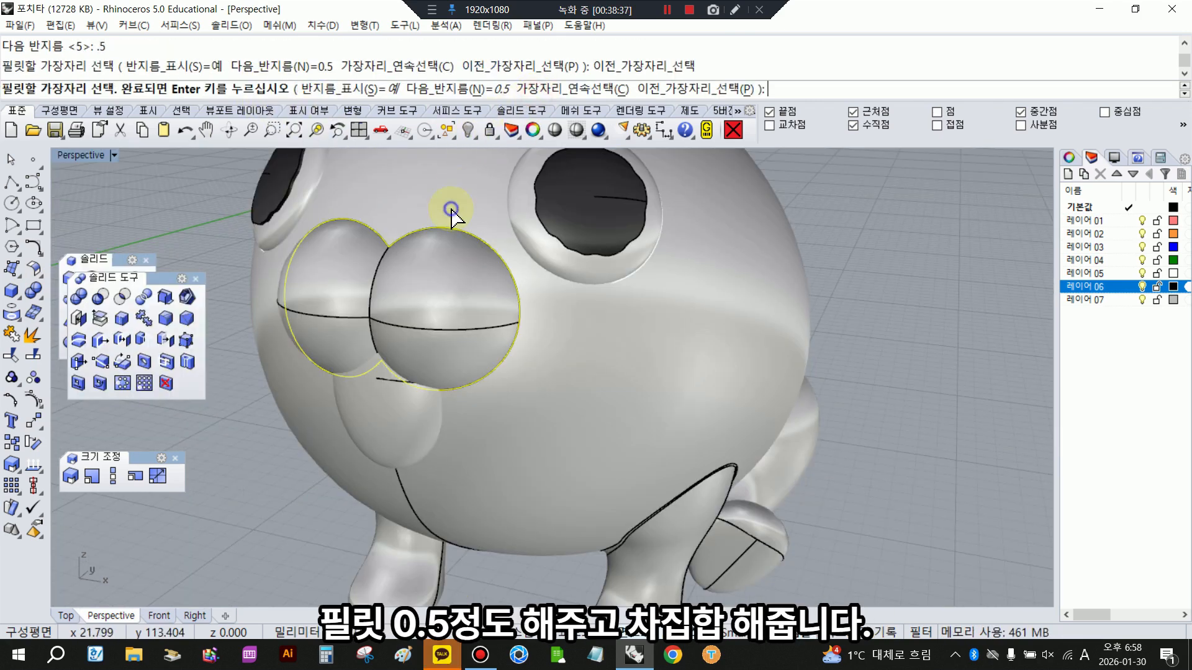
right_click(451, 207)
right_click(451, 207)
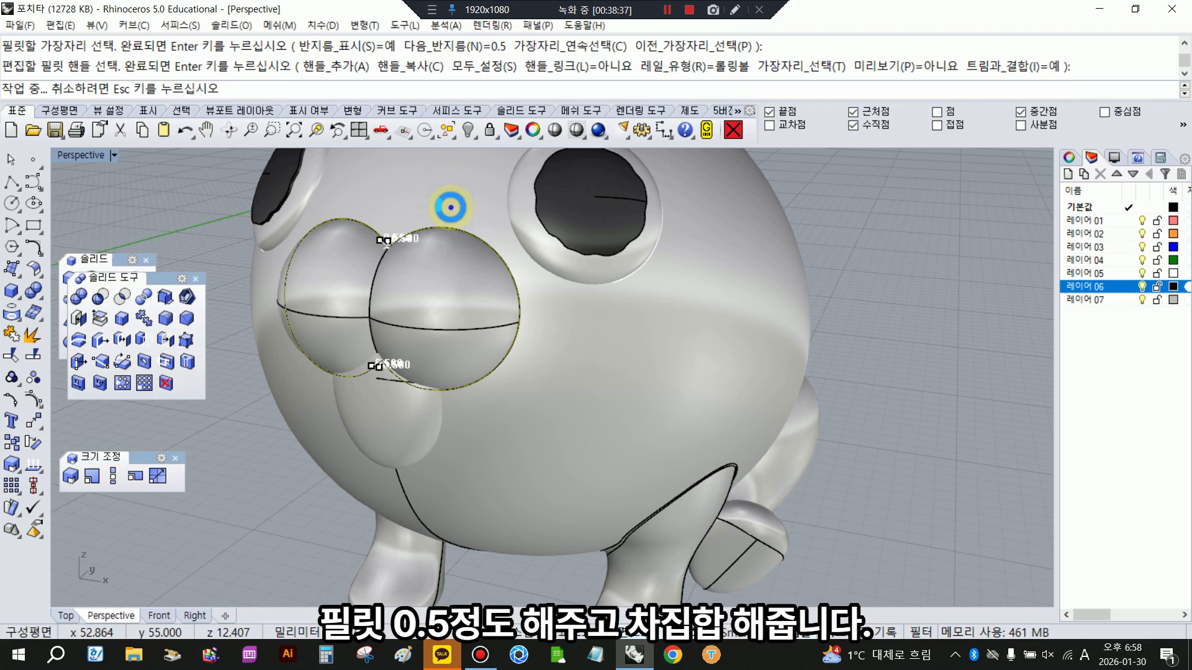
- Subtract the flattened mouth sphere from the body with Boolean Difference, keeping the cutting sphere, and select that sphere
click(447, 304)
click(115, 293)
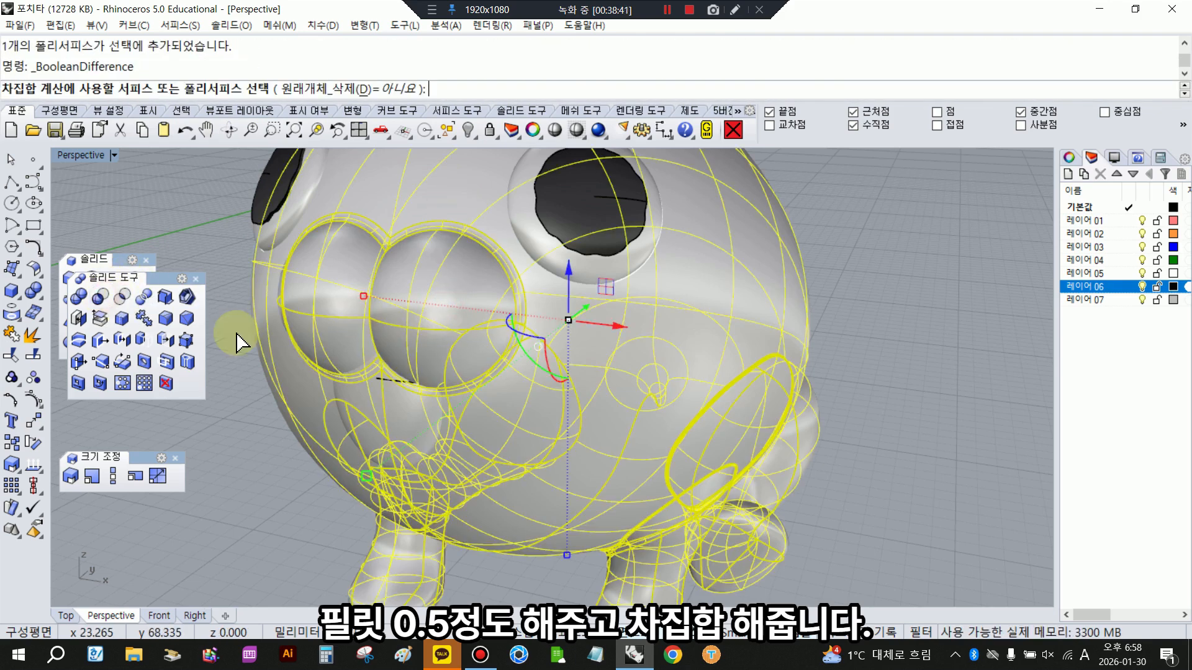
click(385, 402)
right_click(367, 458)
click(238, 487)
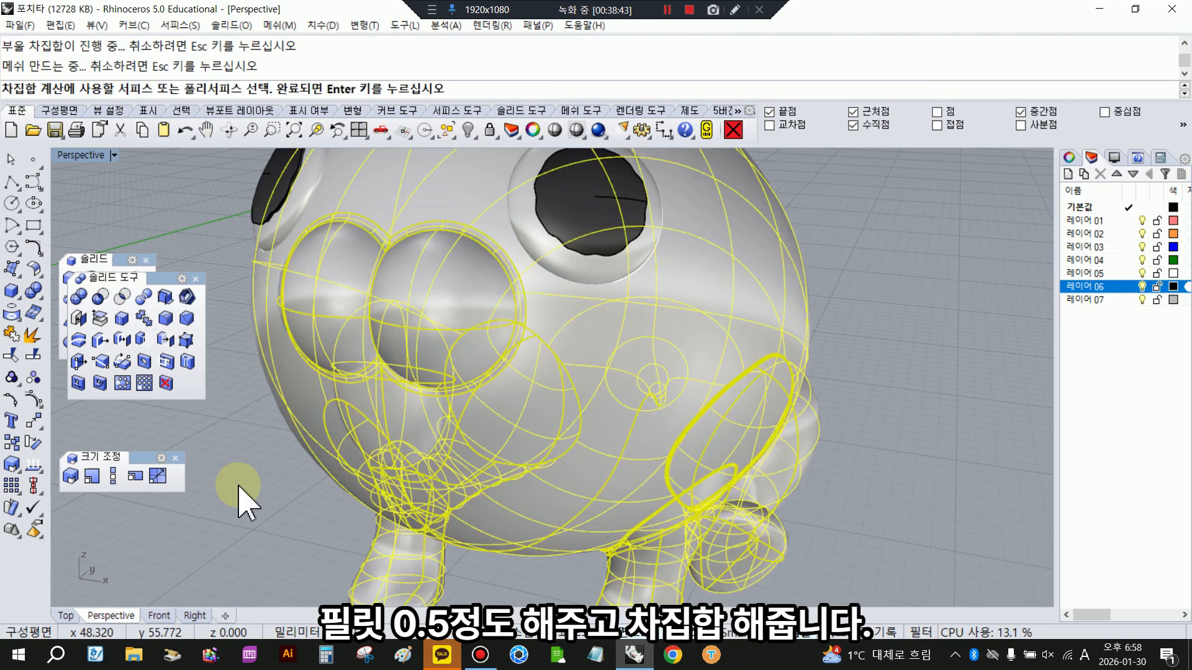
click(394, 425)
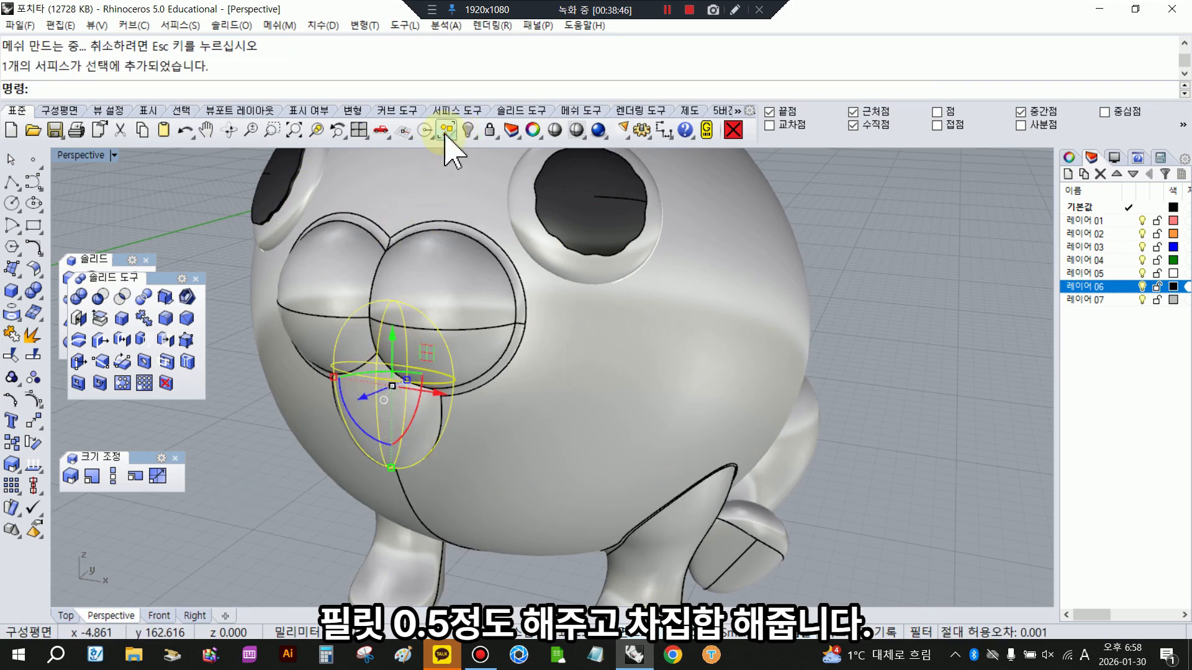
- Hide the flattened mouth sphere to expose the cut mouth opening and shade the Perspective view
click(470, 130)
click(556, 130)
scroll(391, 391, up, 7)
right_drag(433, 351, 535, 330)
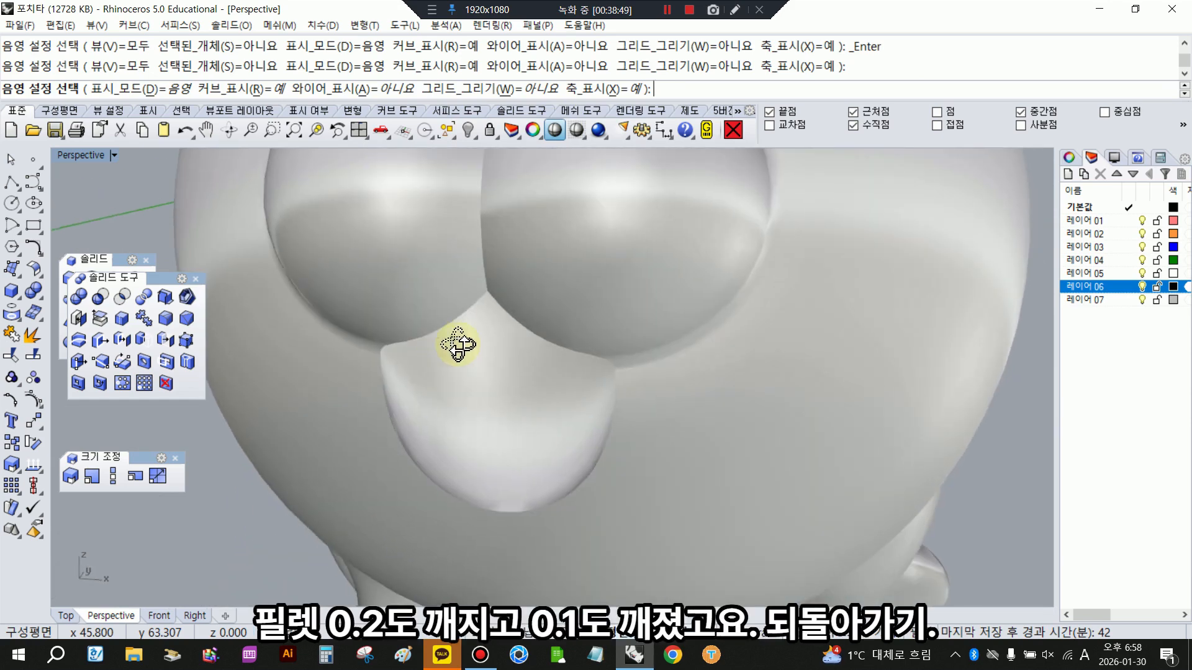
- Try to fillet the chained edges around the mouth opening with a 0.2 radius
click(397, 127)
click(314, 88)
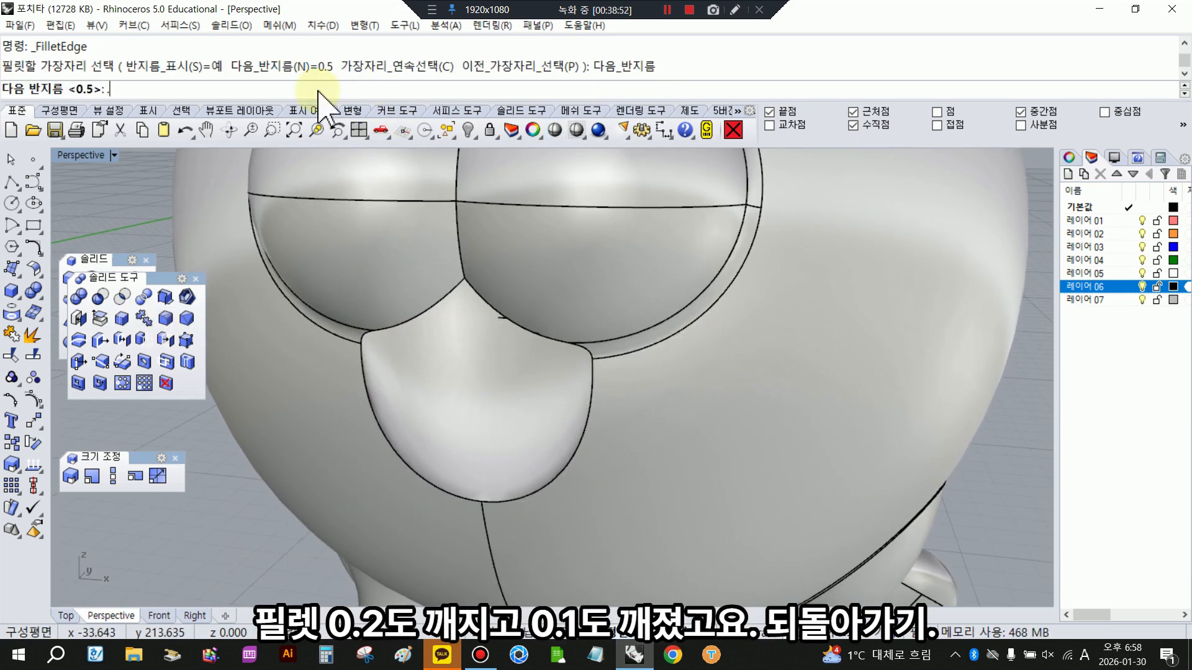
text(.2)
key(Return)
click(406, 93)
click(456, 287)
right_click(456, 289)
right_click(456, 289)
right_click(455, 288)
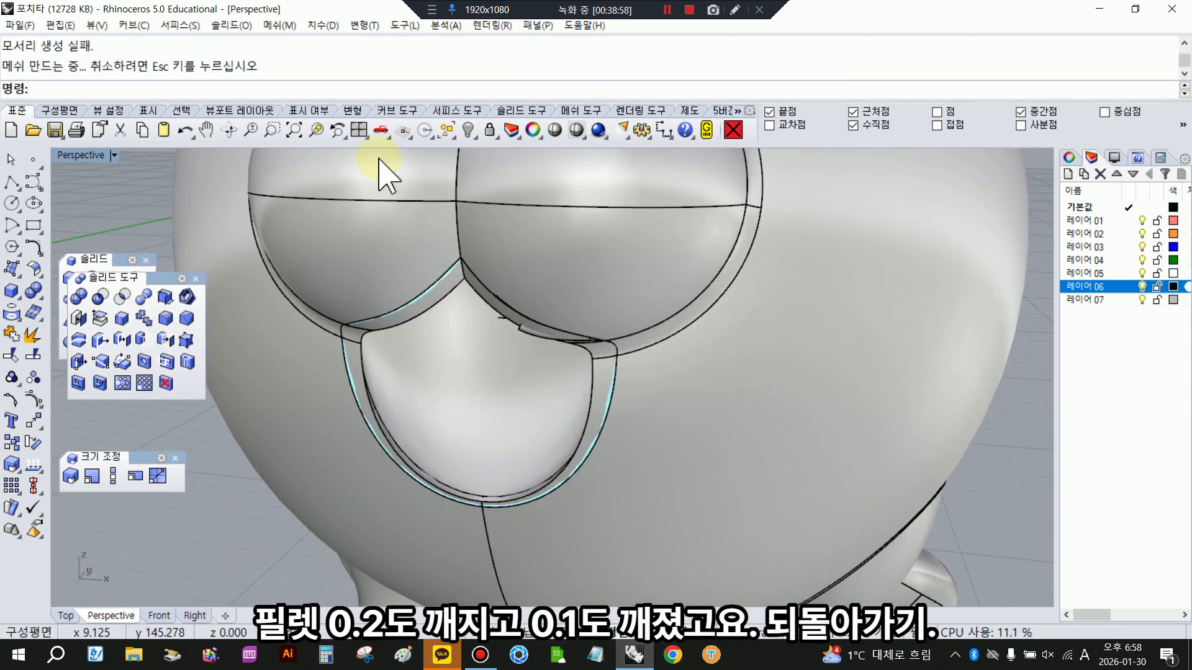
- Undo the 0.2 fillet and try to fillet the same chained mouth edges with a 0.1 radius
click(187, 132)
right_click(248, 163)
click(292, 97)
text(.1)
key(Return)
click(520, 92)
right_drag(499, 378, 484, 346)
right_click(485, 347)
right_click(485, 347)
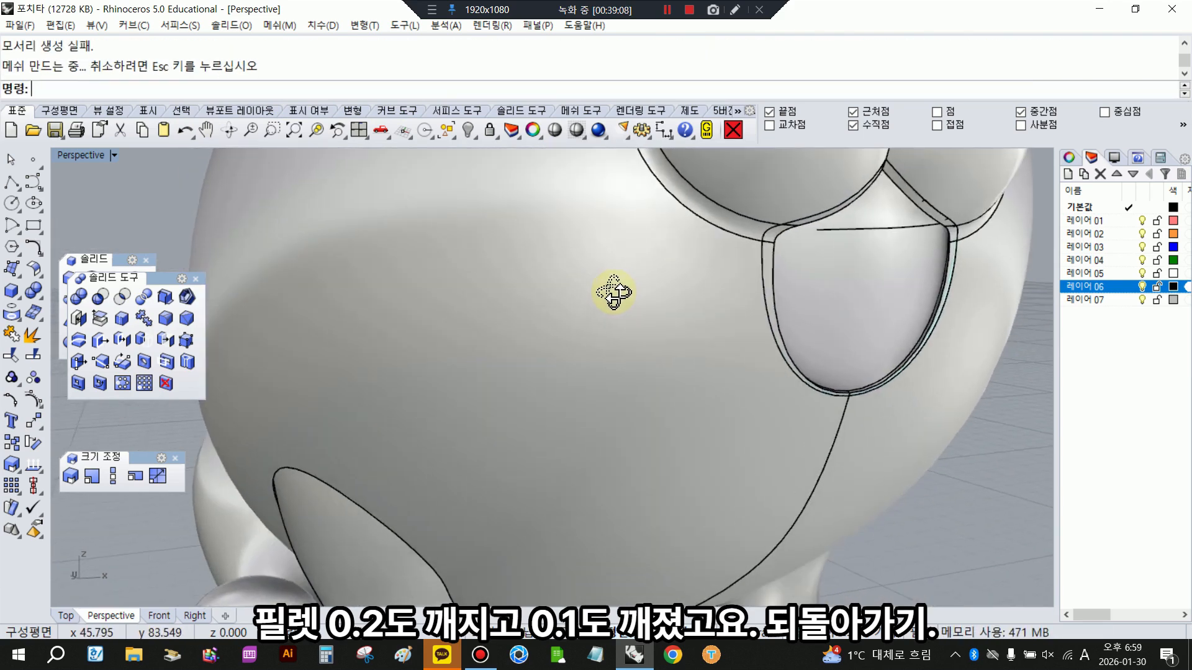
- Undo back to before the mouth cut and adjust the mouth sphere to give the mouth more volume
click(187, 131)
click(186, 131)
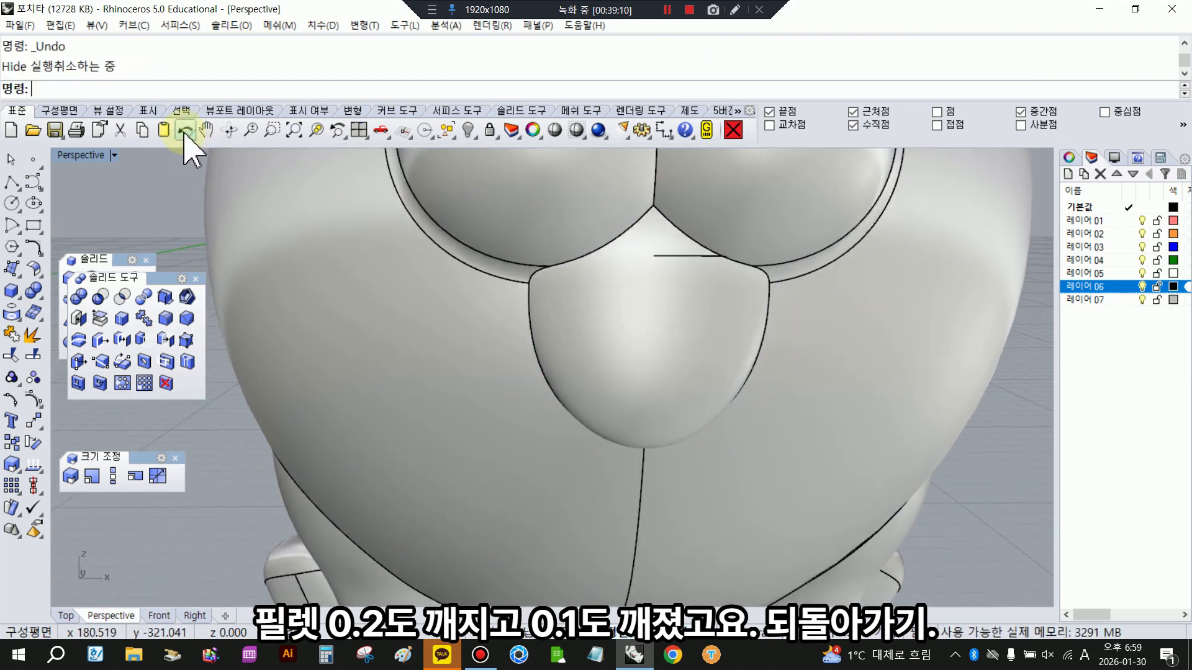
click(186, 131)
scroll(475, 304, down, 3)
click(412, 355)
scroll(440, 394, up, 2)
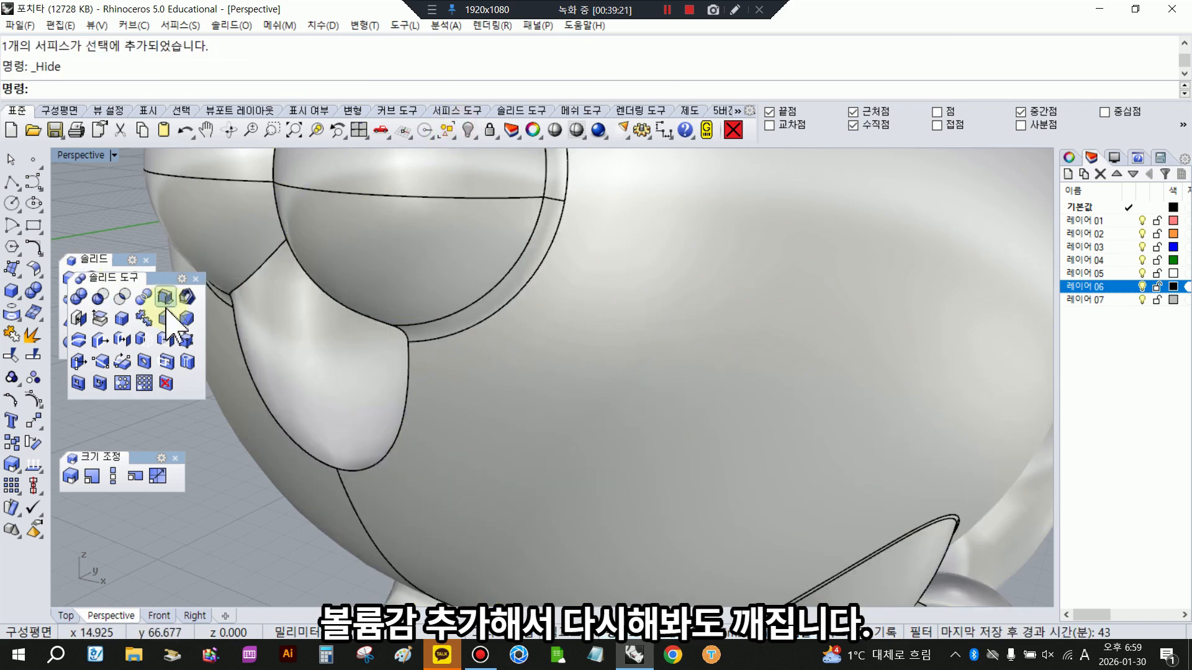
- Cut the mouth again with the adjusted sphere and try to fillet its chained edges with a 0.1 radius
click(165, 298)
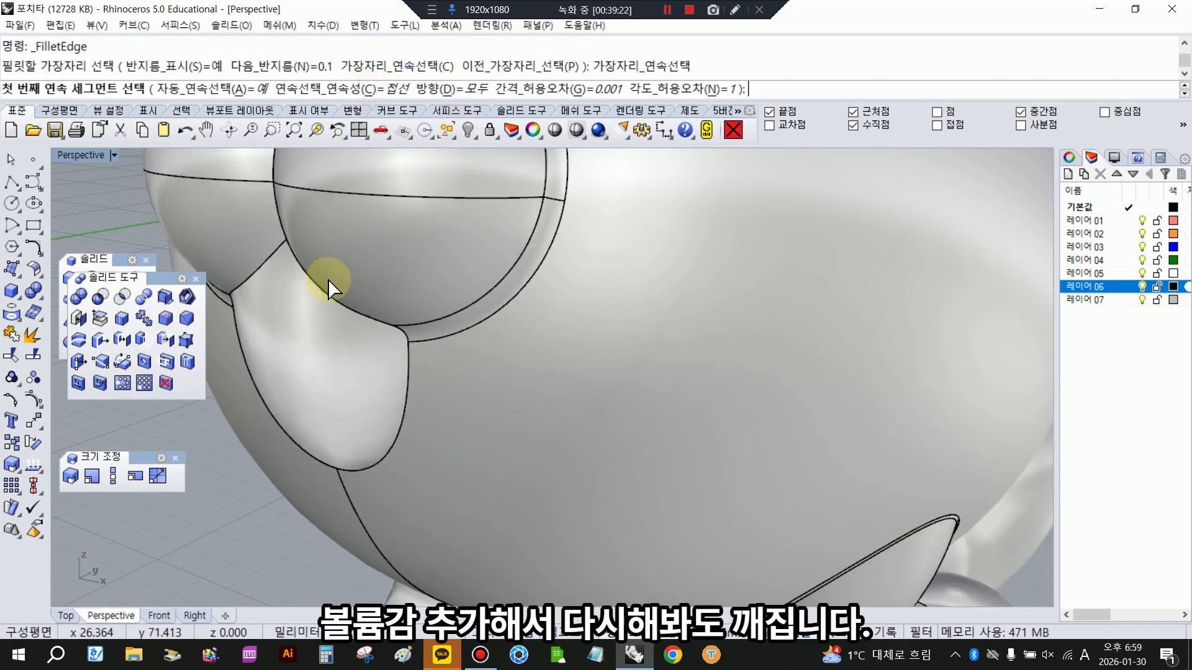
click(322, 293)
right_click(322, 293)
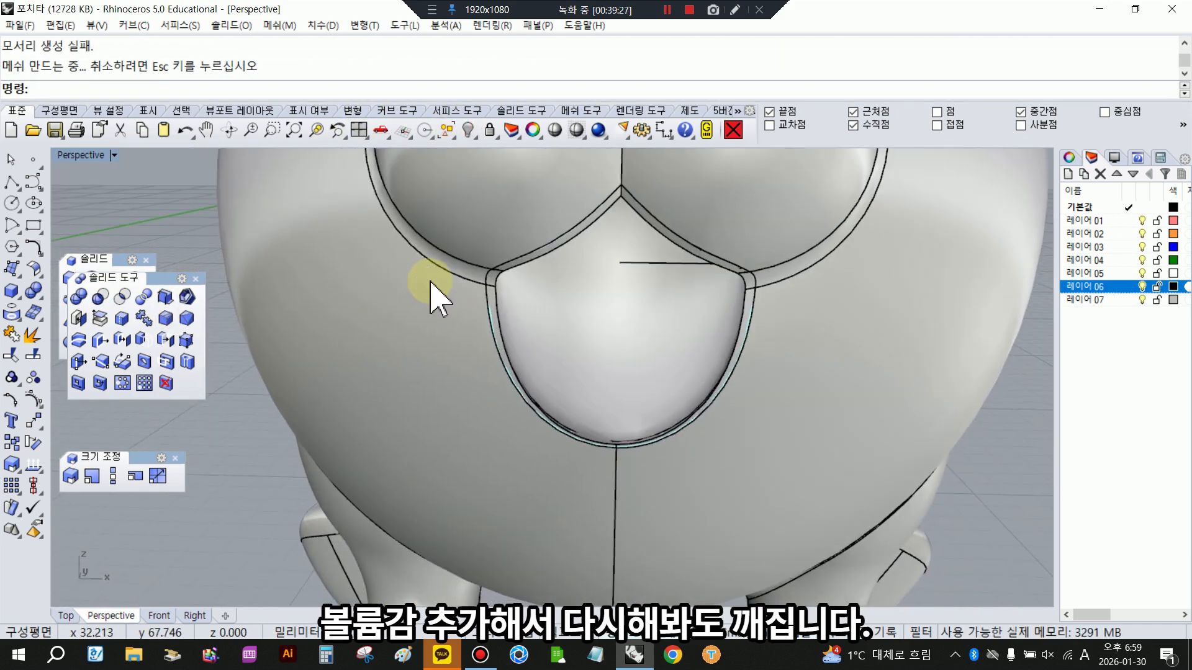
key(Return)
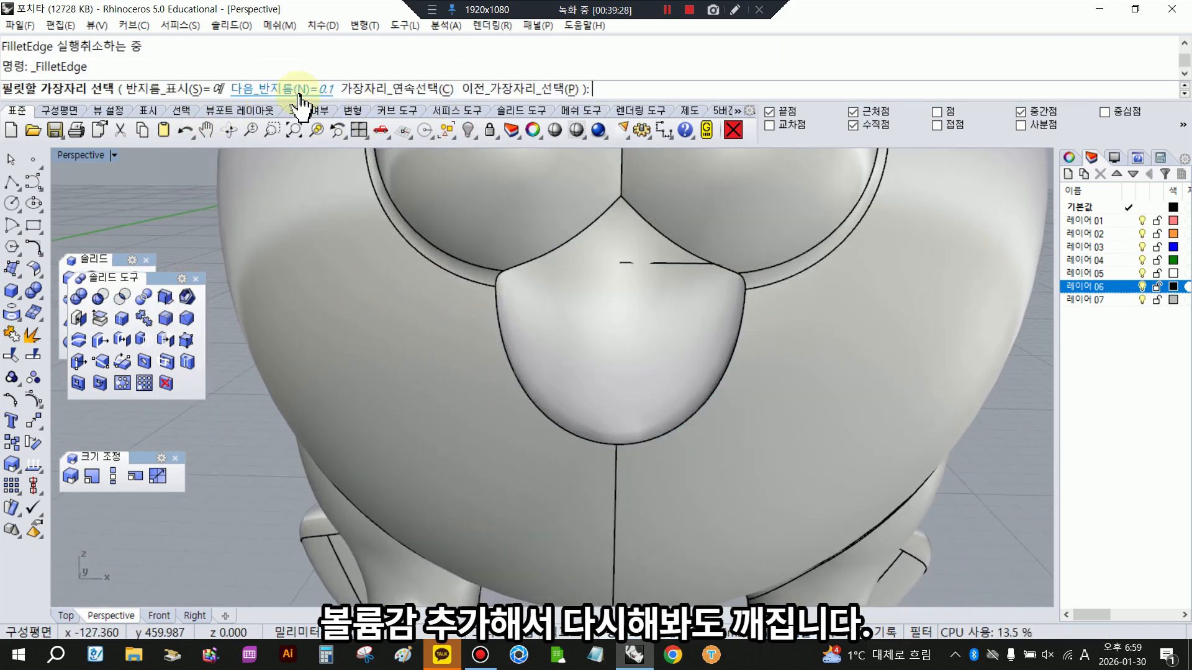
- Try to fillet the chained mouth edges with a 0.08 radius and undo back past the mouth cut and the sphere adjustment
click(304, 87)
text(.05)
key(Return)
click(527, 89)
right_click(612, 344)
right_click(612, 299)
right_drag(612, 299, 447, 317)
click(185, 131)
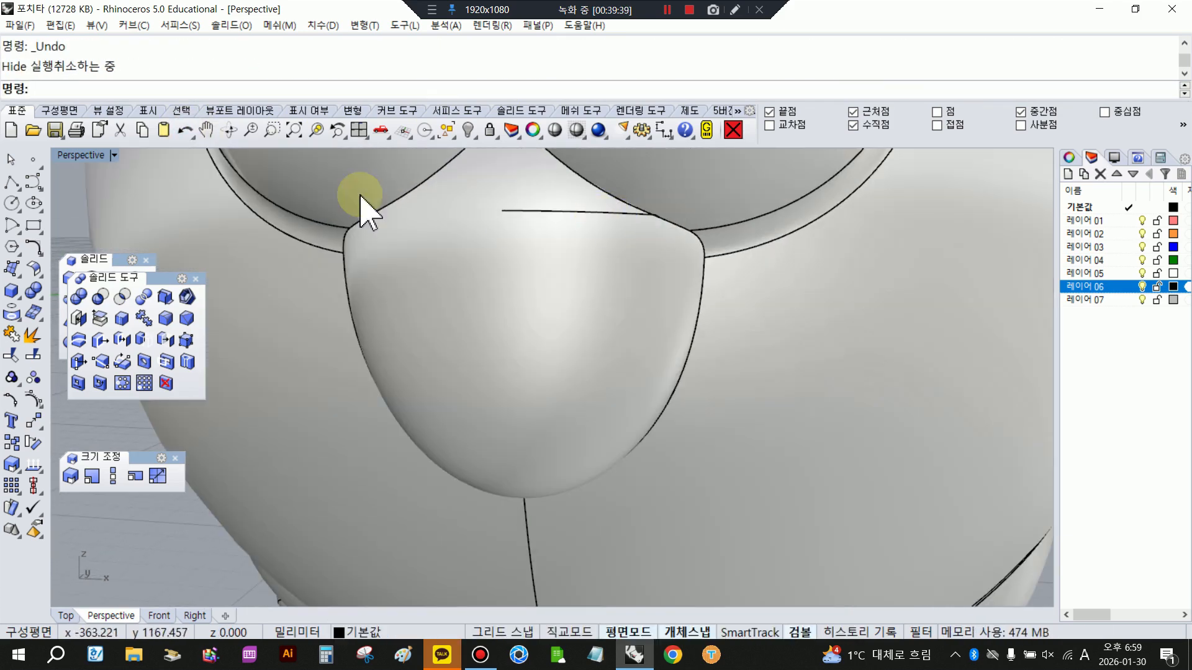
key(ctrl+z)
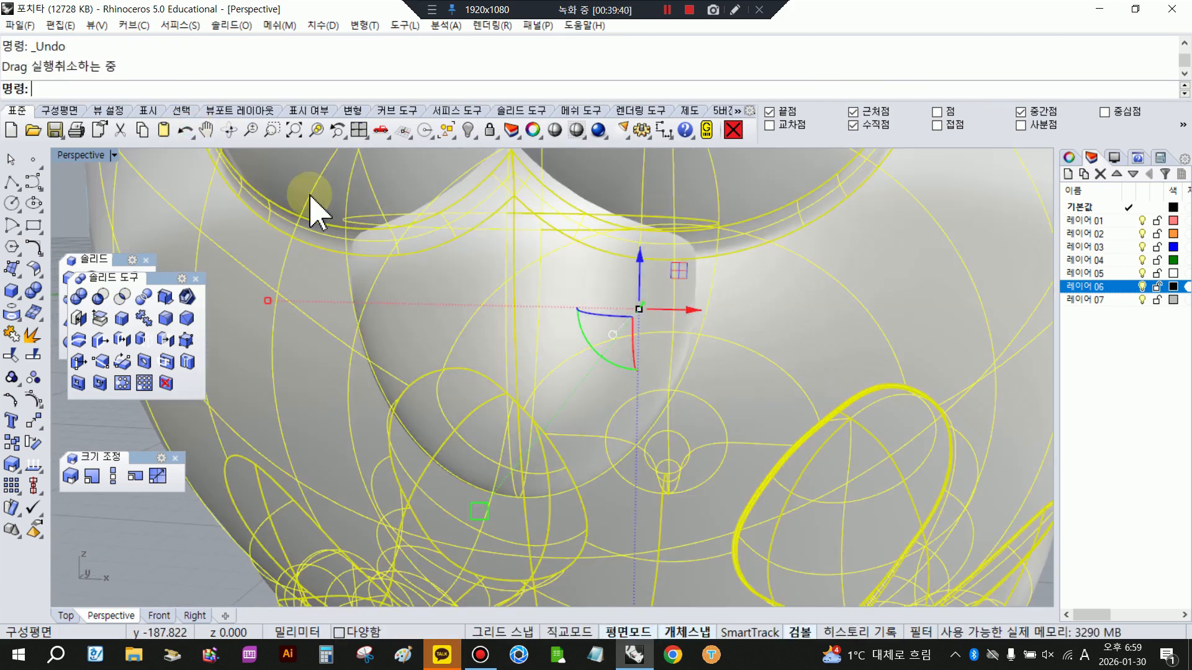
- Move the mouth sphere's surface seam to the sphere's vertical middle with SrfSeam, away from the edge of the mouth opening
click(553, 307)
click(35, 251)
click(34, 270)
click(94, 353)
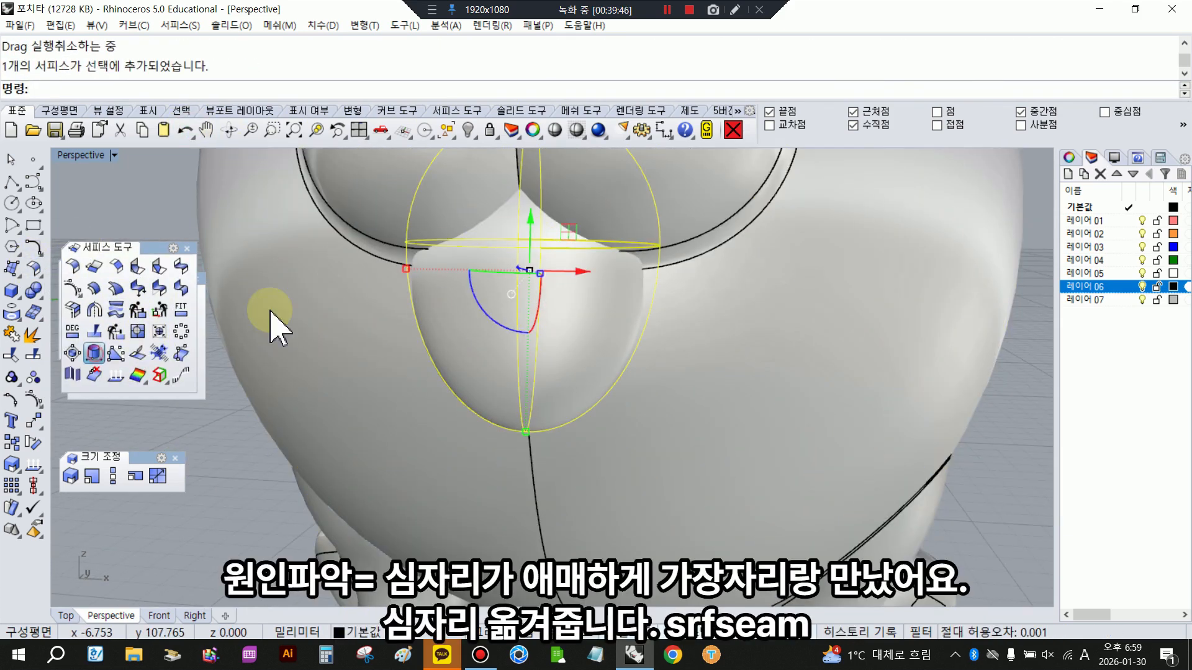
click(524, 361)
key(Return)
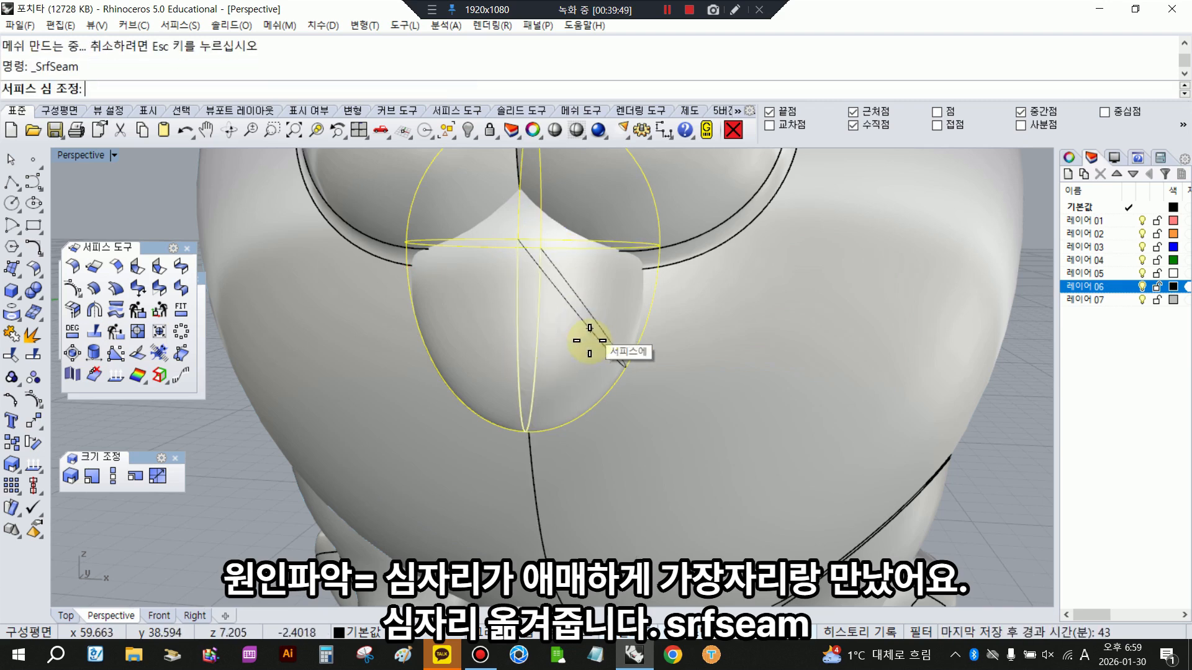
scroll(538, 370, down, 3)
- Subtract the mouth sphere from the body with Boolean Difference, keeping the original sphere, and hide that sphere
click(646, 353)
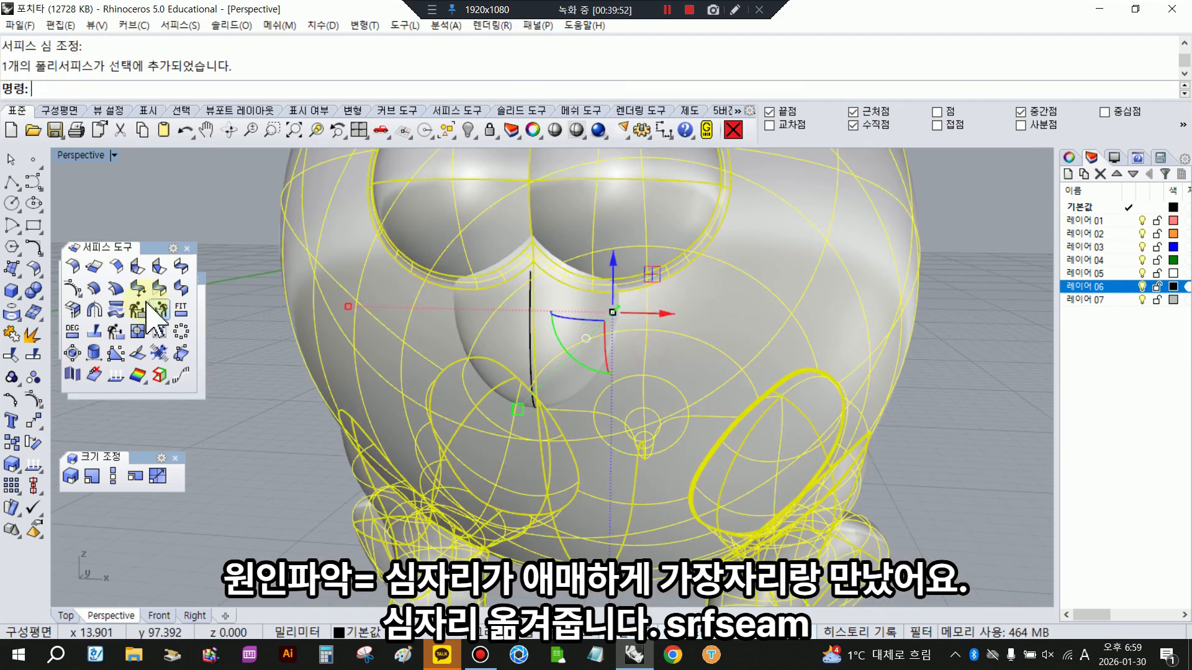
click(34, 290)
click(97, 298)
click(523, 311)
key(Return)
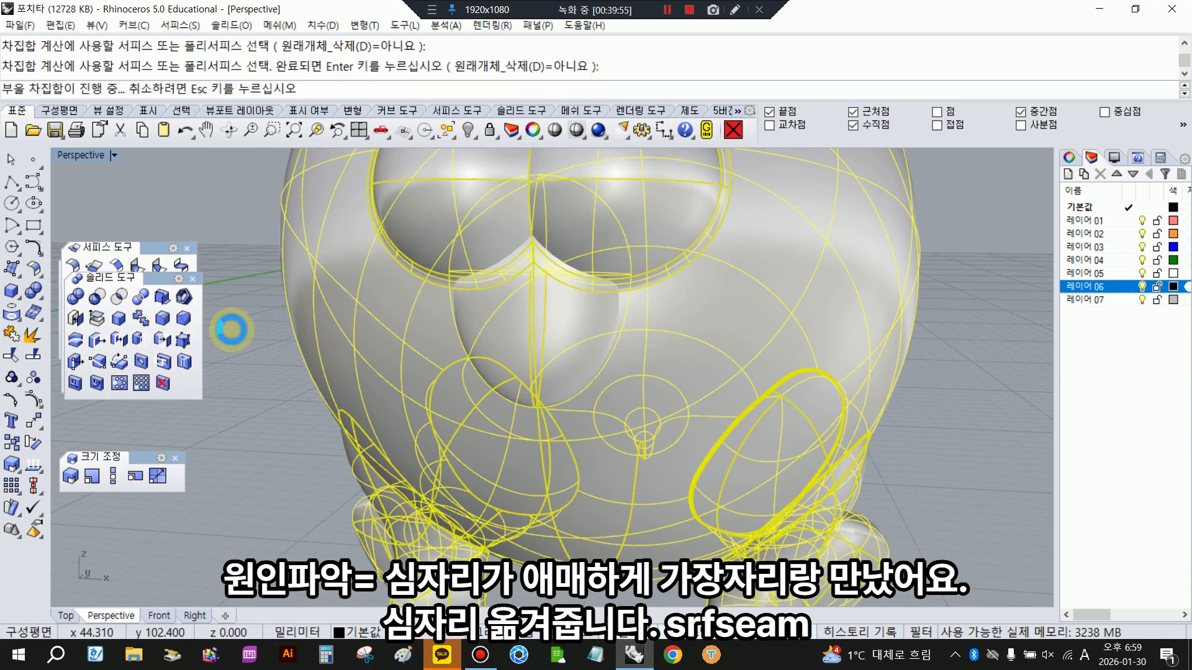
click(478, 311)
click(469, 131)
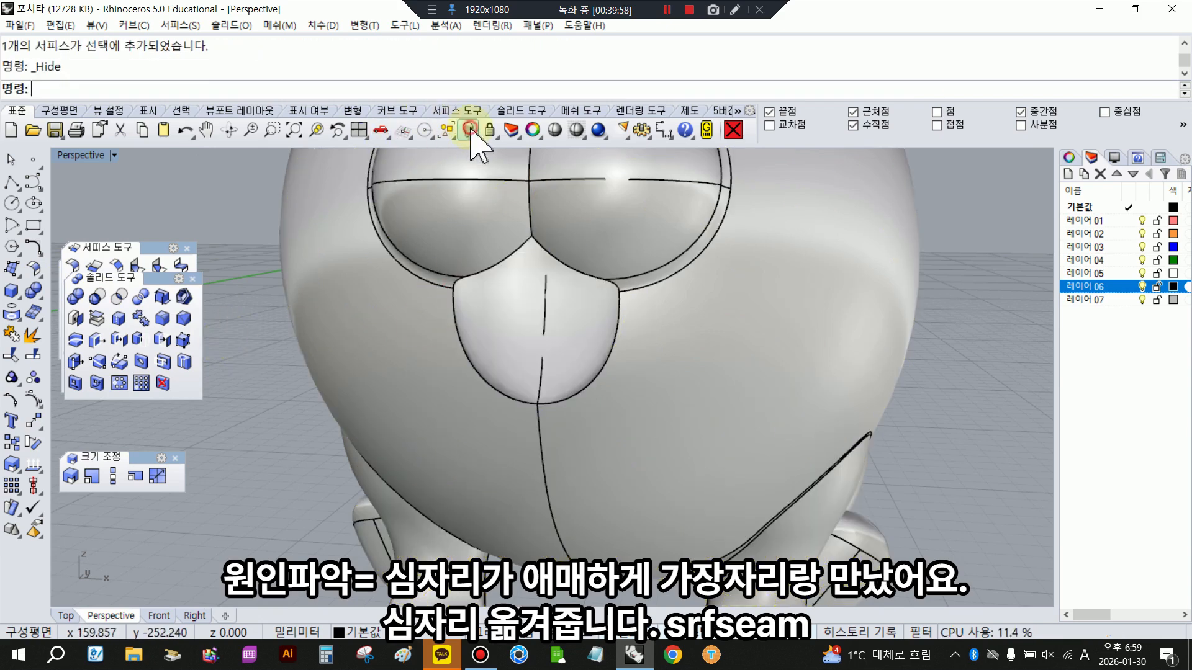
- Fillet the chained edges around the newly cut mouth opening with a 0.08 radius
click(162, 319)
click(434, 89)
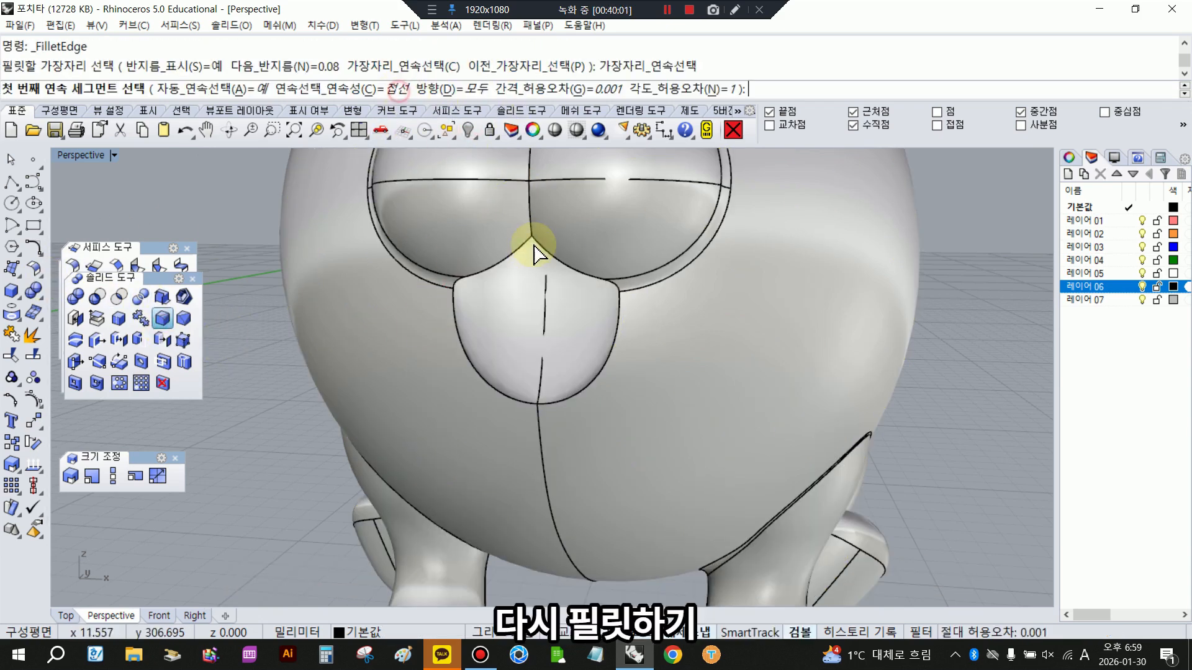
click(522, 251)
key(Return)
key(Return)
key(Return)
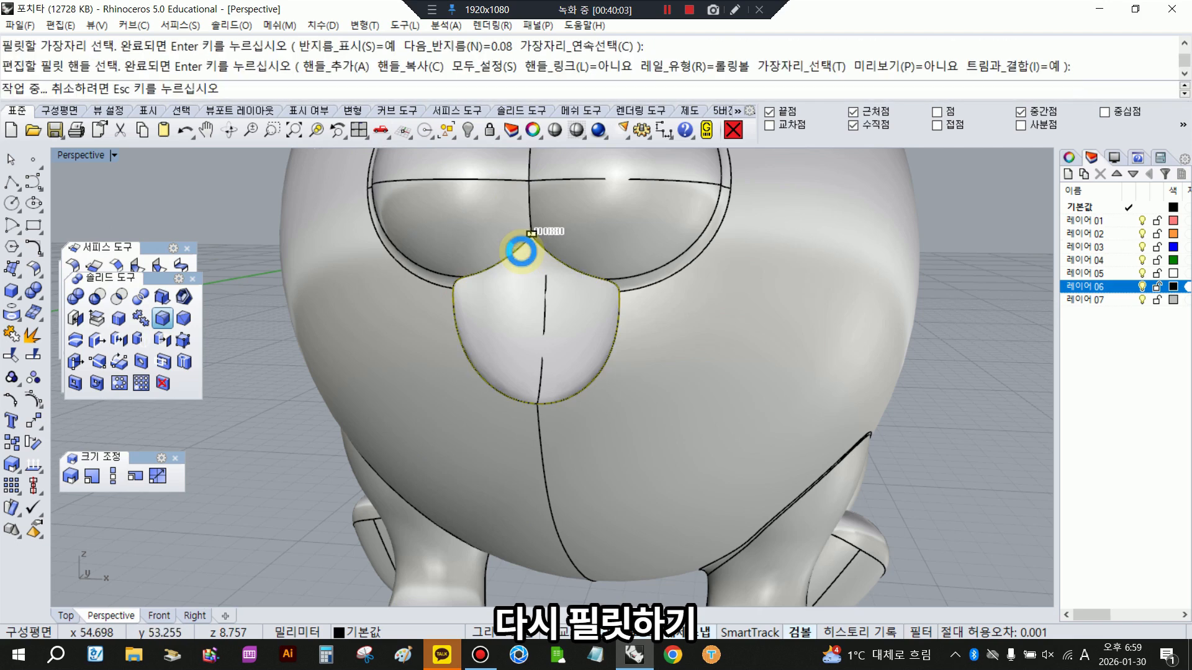
scroll(547, 310, up, 2)
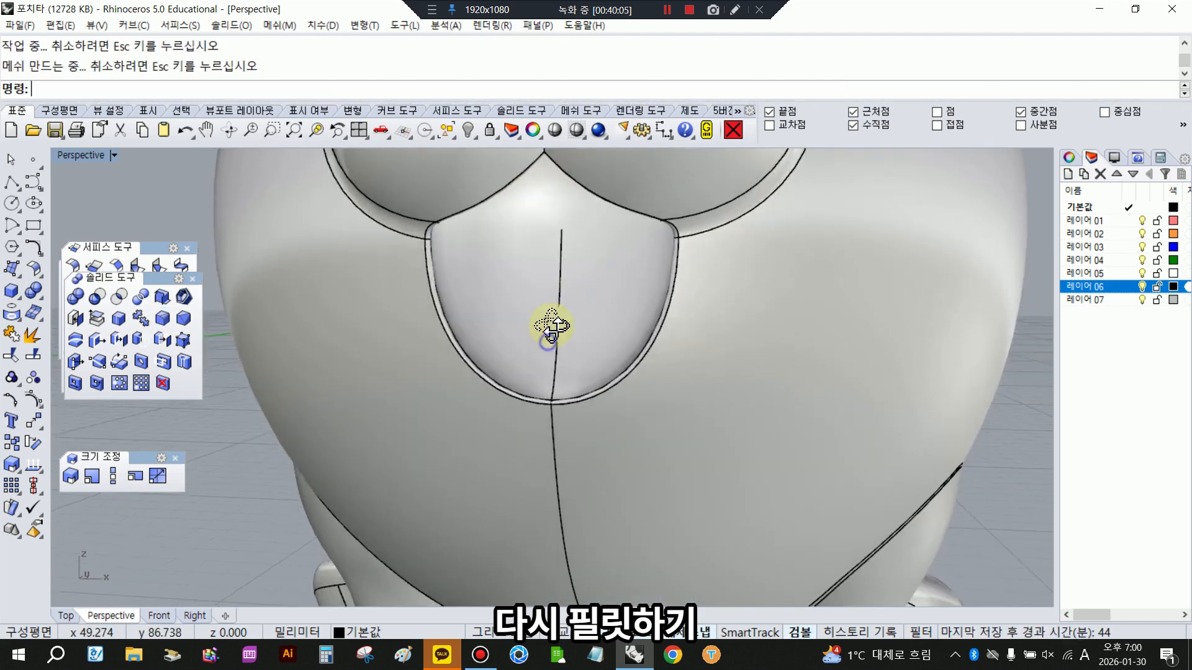
- Check the filleted body for naked edges with ShowEdges and inspect the mouth in shaded view
right_drag(551, 325, 540, 360)
click(540, 359)
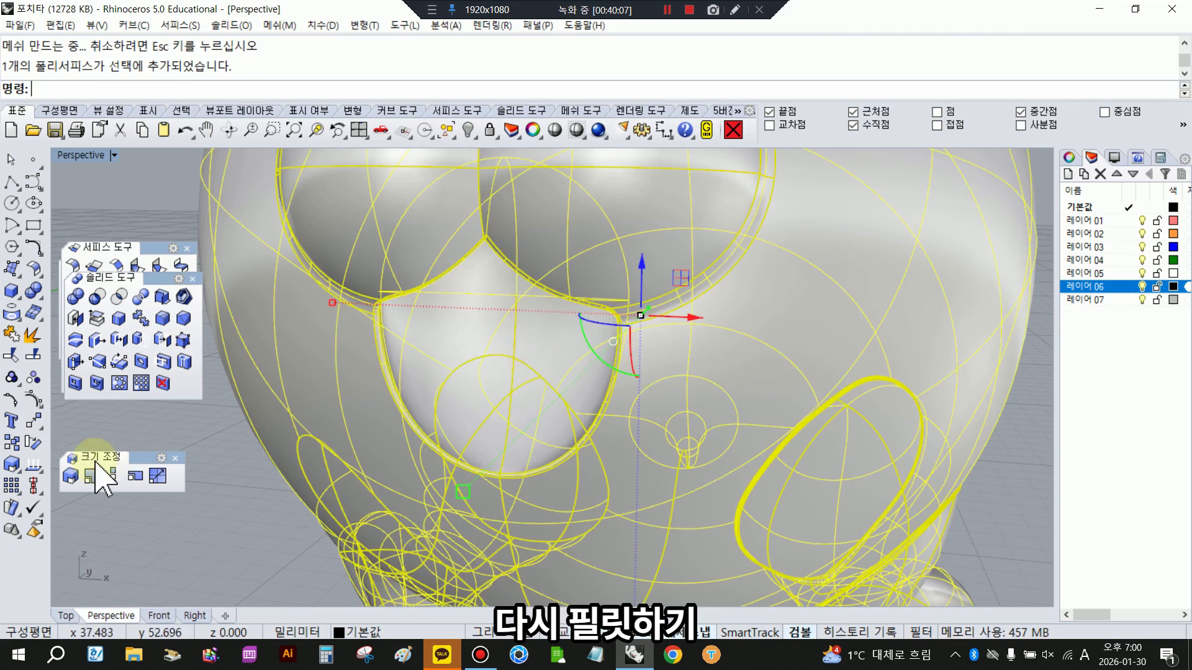
click(34, 469)
click(79, 514)
click(356, 415)
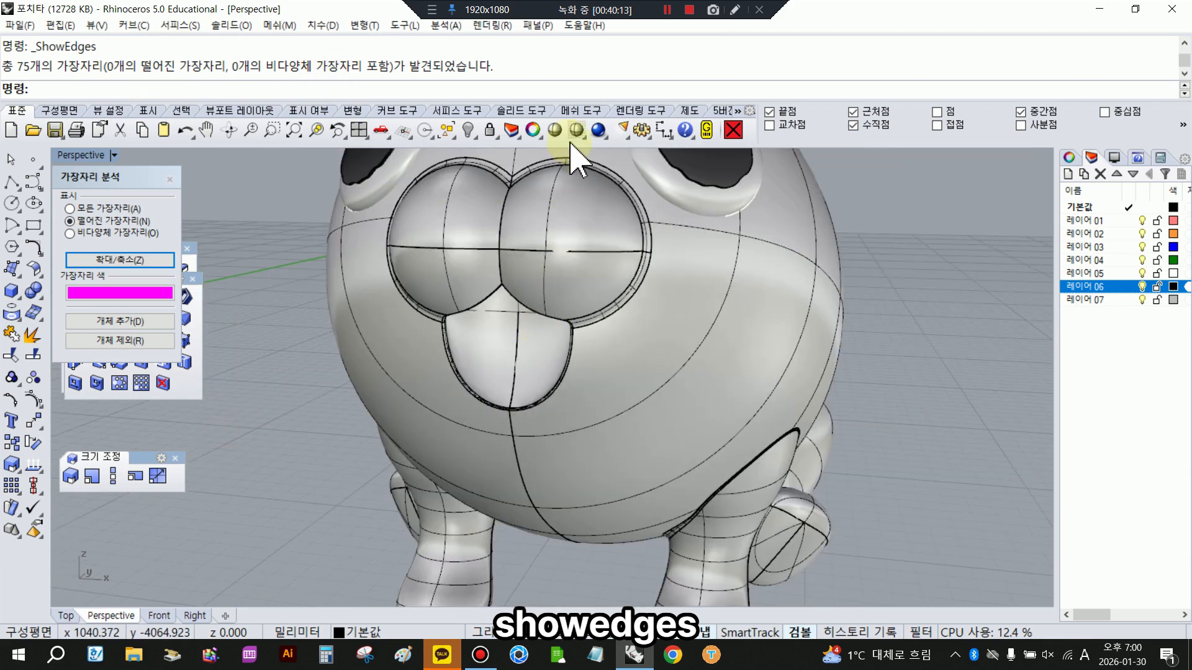
click(567, 131)
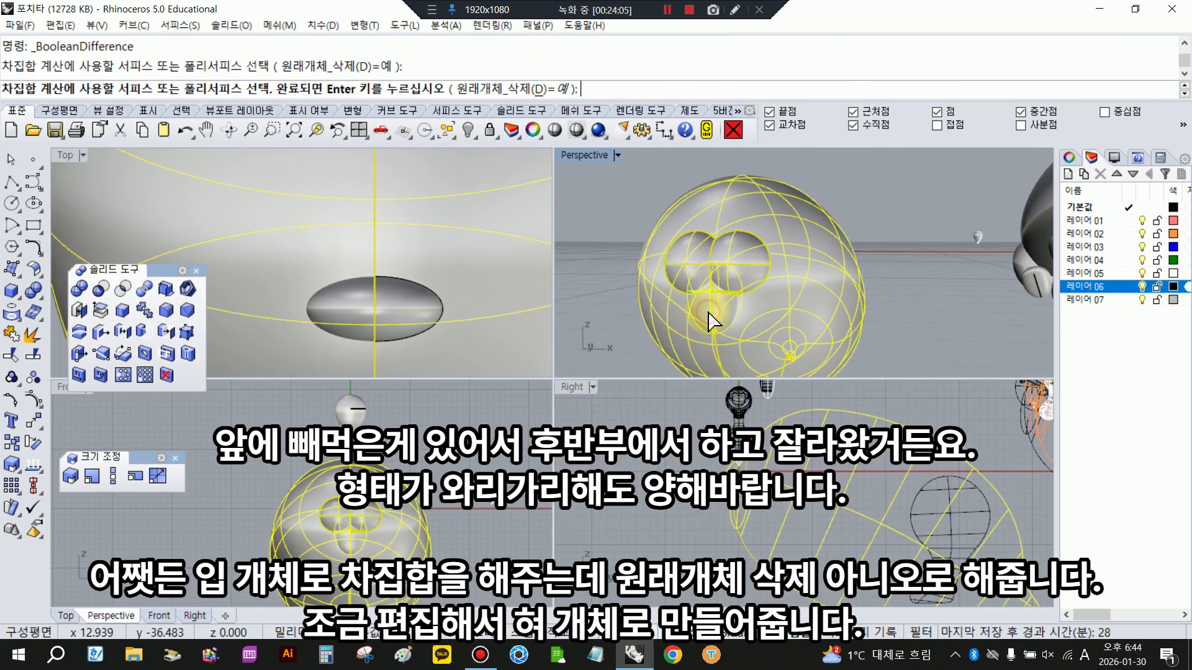
- Undo the Boolean Difference and subtract the mouth sphere from the body again with deletion of the original objects turned off
right_click(710, 313)
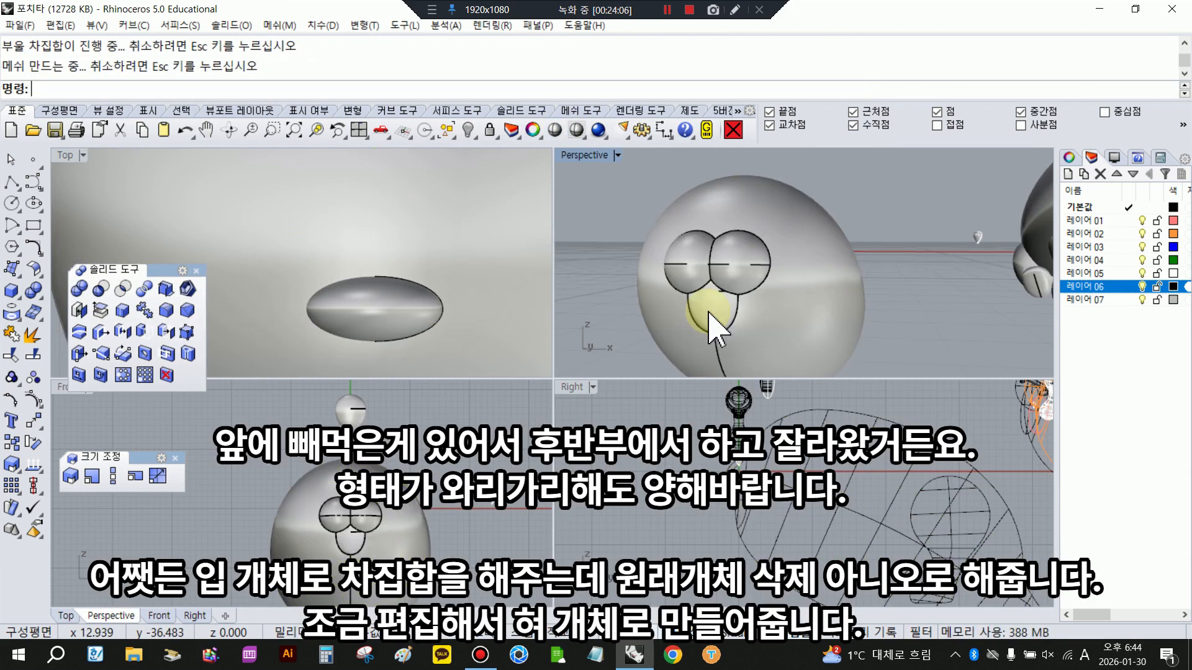
click(185, 131)
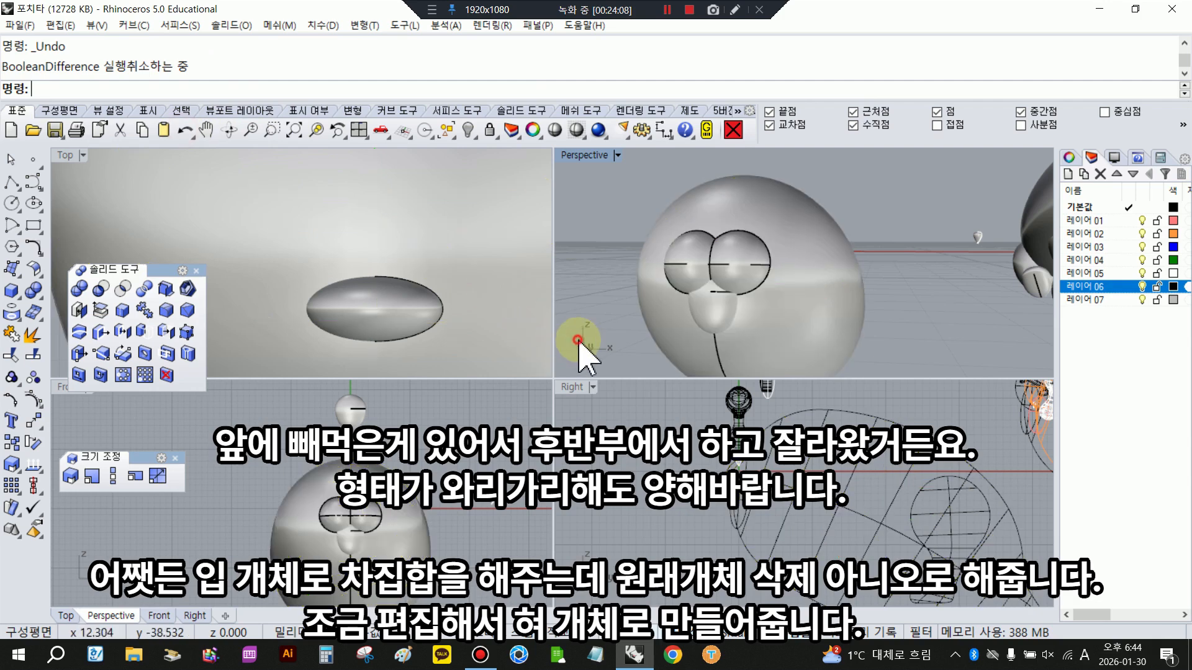
key(Return)
click(723, 327)
key(Return)
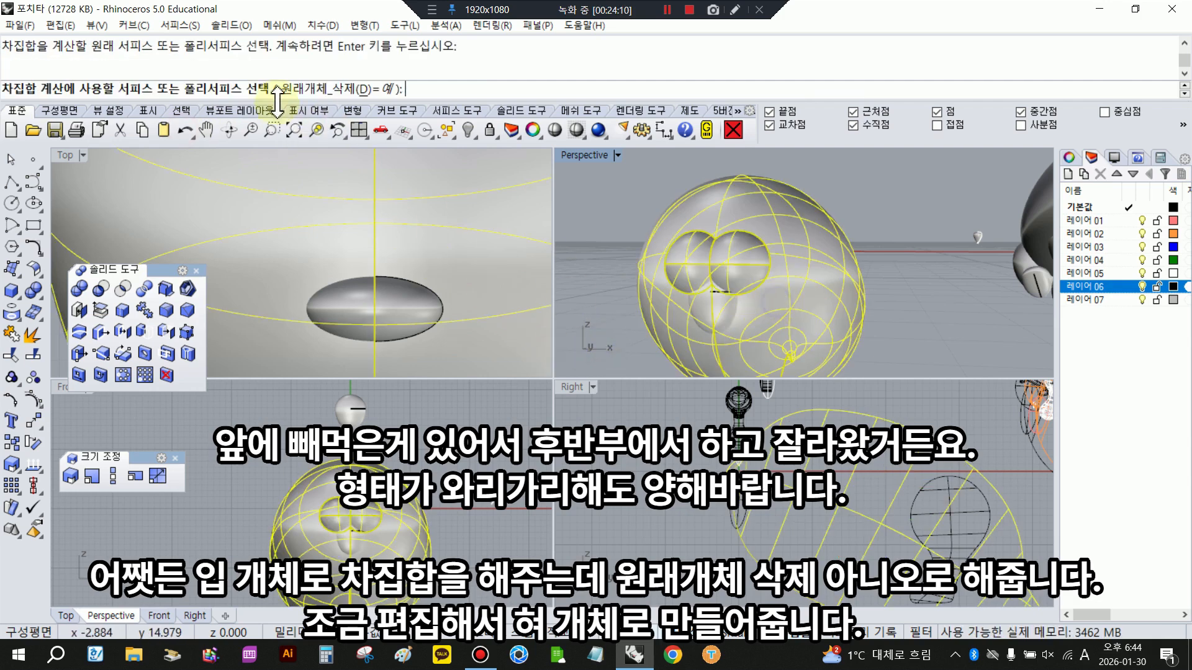
scroll(699, 296, up, 3)
click(717, 303)
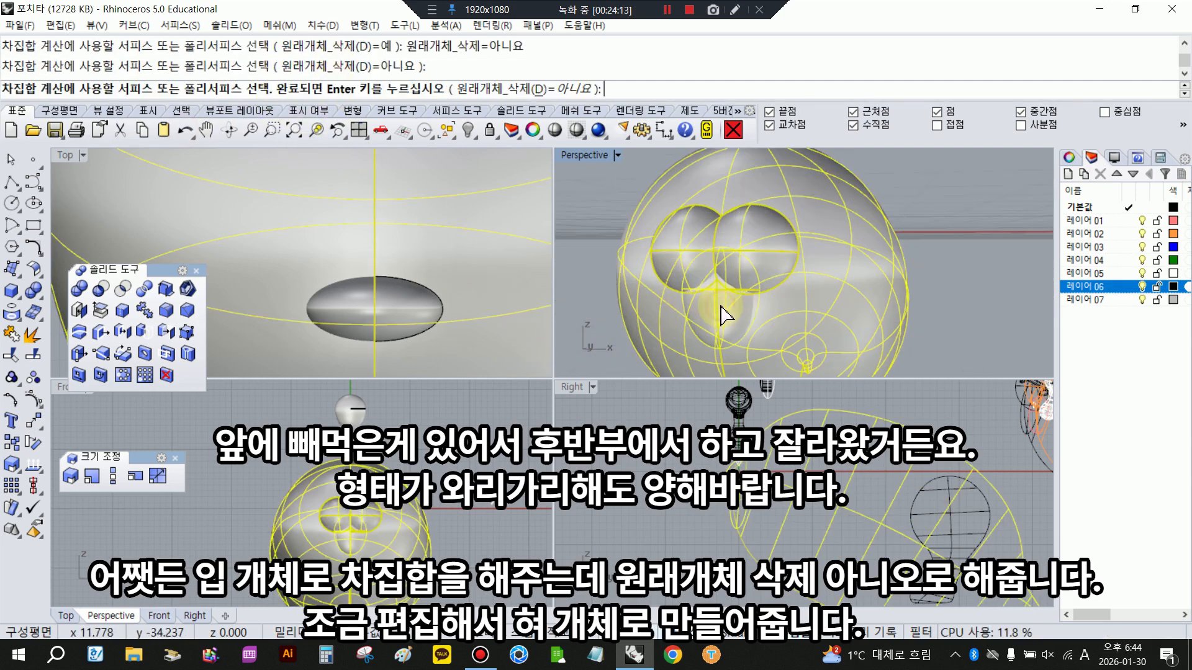
right_click(718, 303)
- Shrink the kept mouth sphere and shift it within the opening to form a tongue slightly smaller than the mouth
scroll(719, 303, up, 3)
click(718, 304)
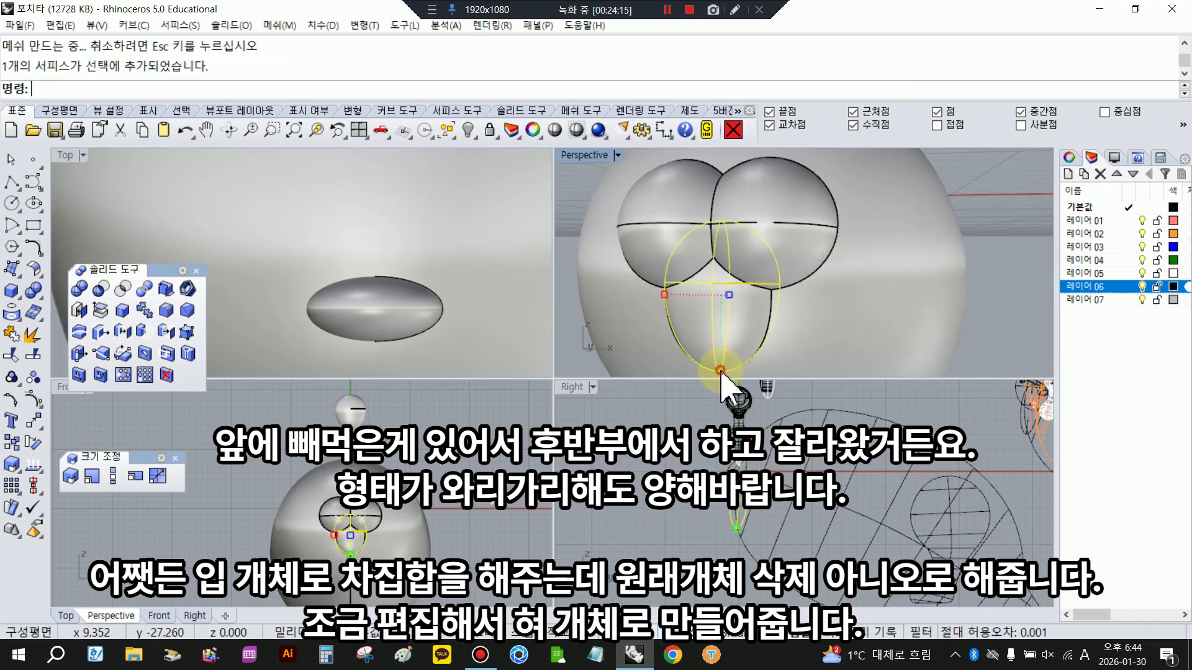
drag(667, 301, 671, 299)
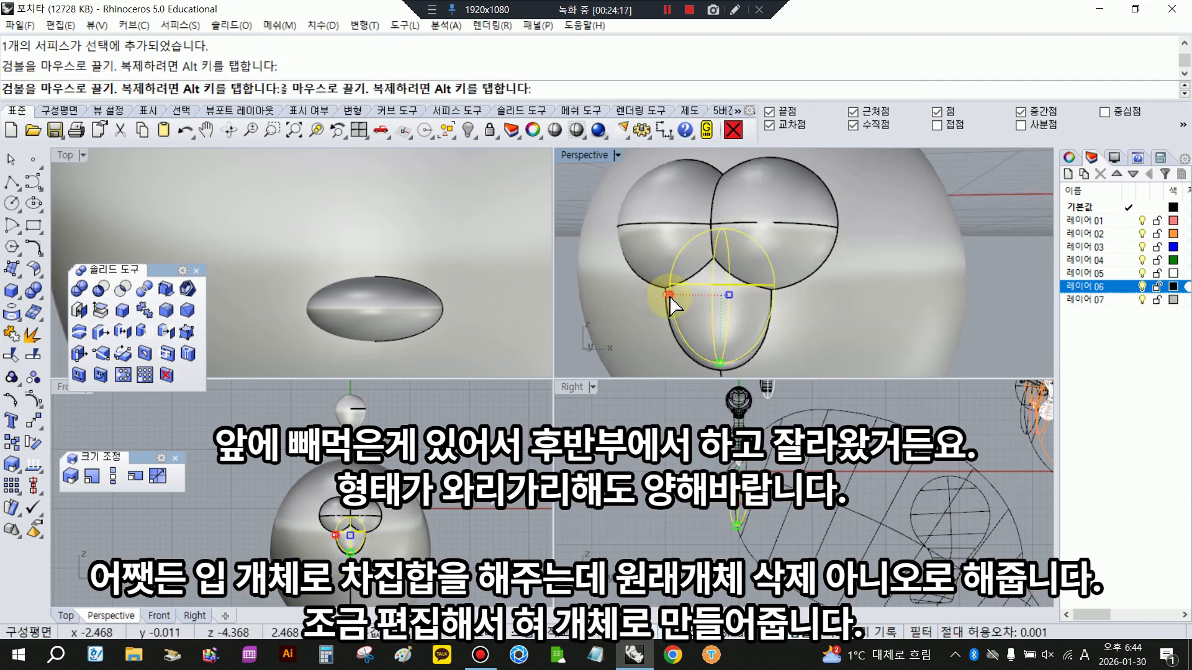
right_drag(639, 337, 678, 320)
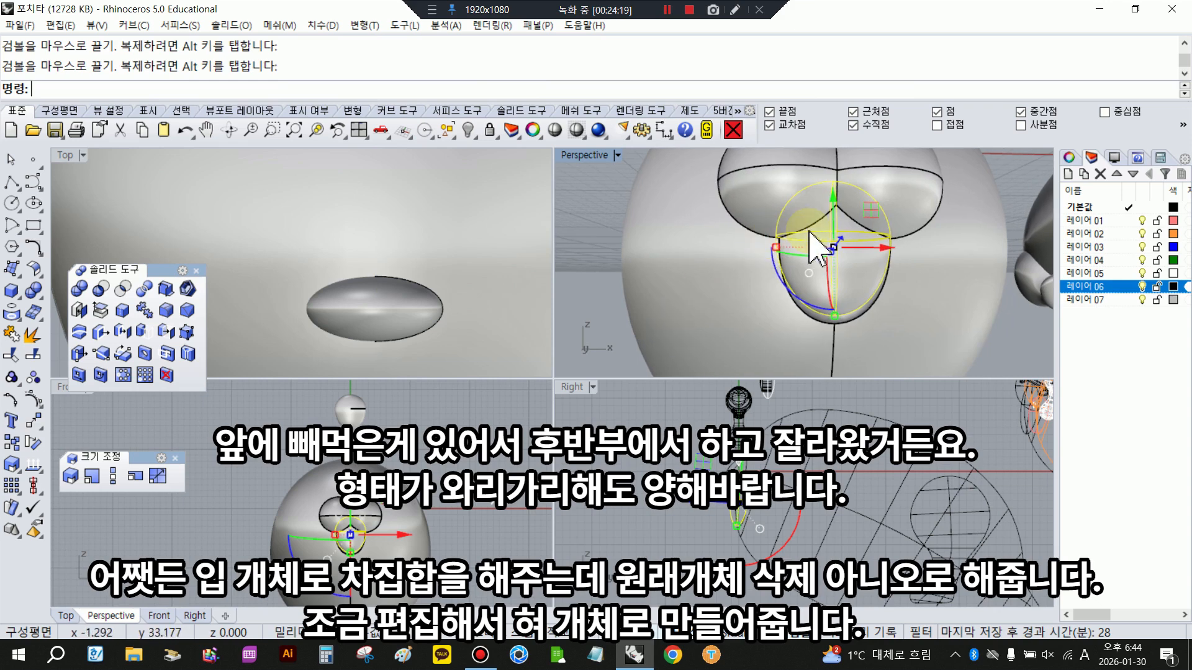
drag(809, 232, 836, 207)
drag(833, 323, 833, 309)
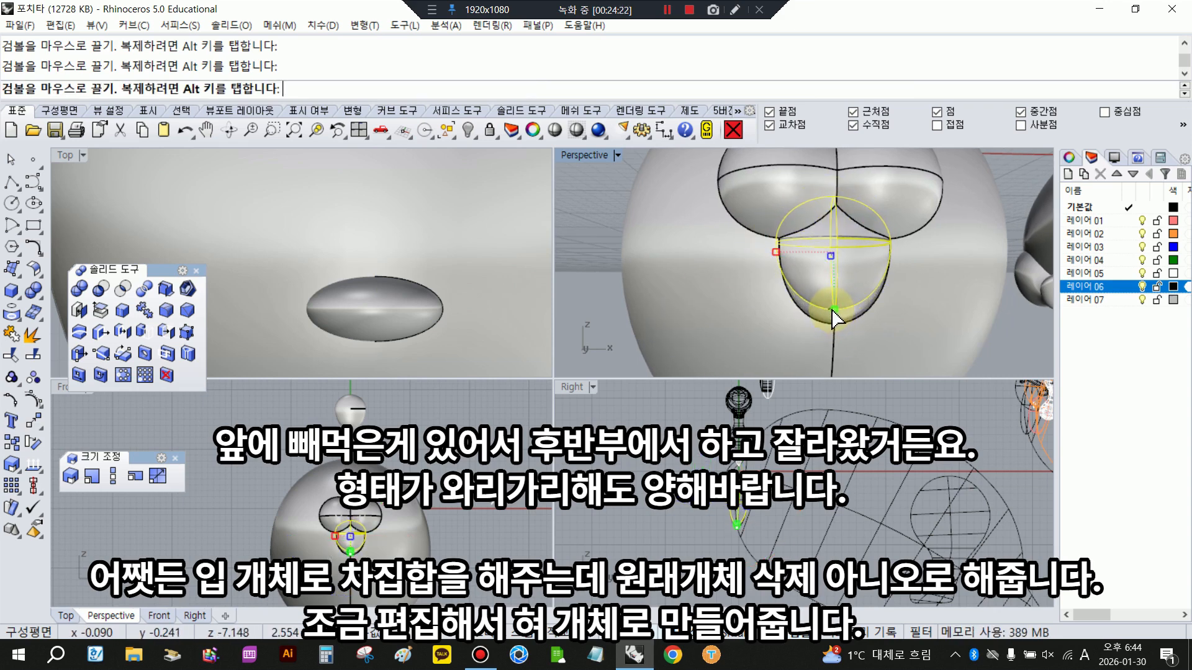
drag(828, 201, 834, 210)
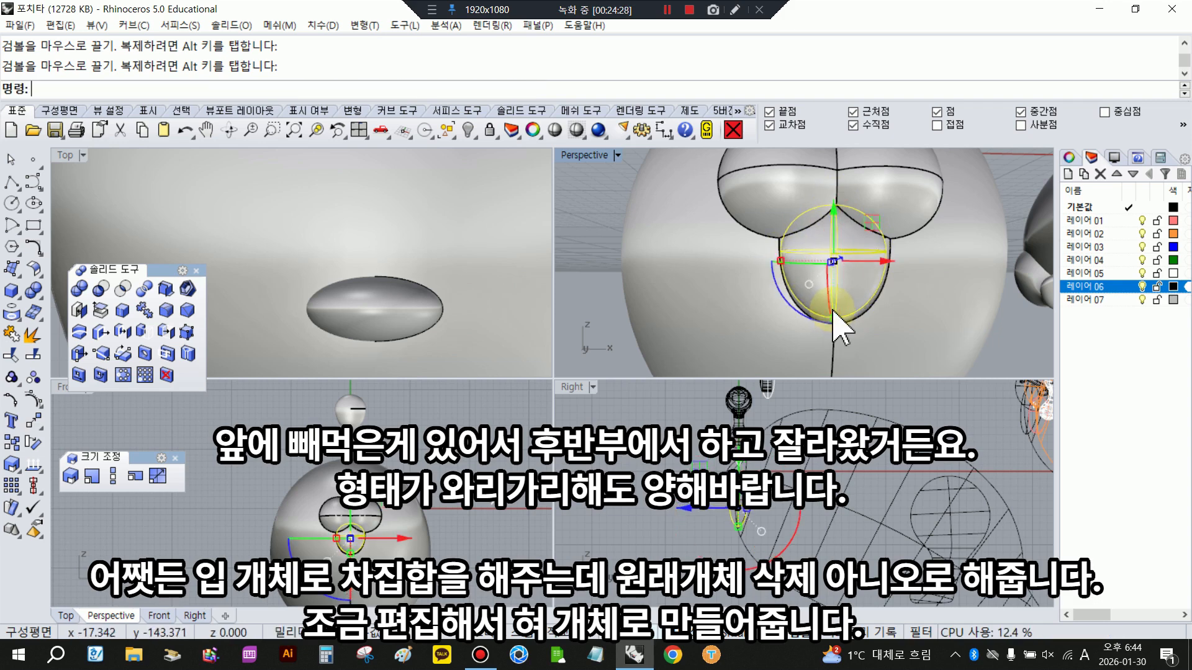
- Fine-tune the tongue's depth inside the mouth opening and deselect it
right_drag(834, 326, 781, 314)
scroll(753, 509, up, 5)
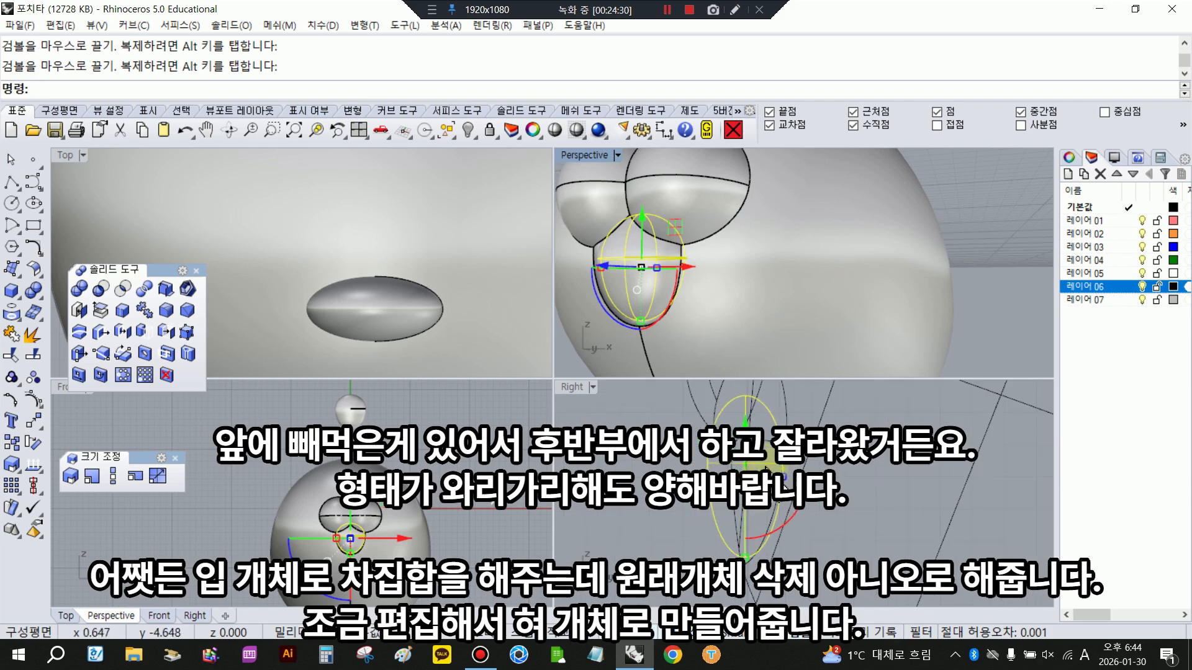
drag(614, 268, 619, 266)
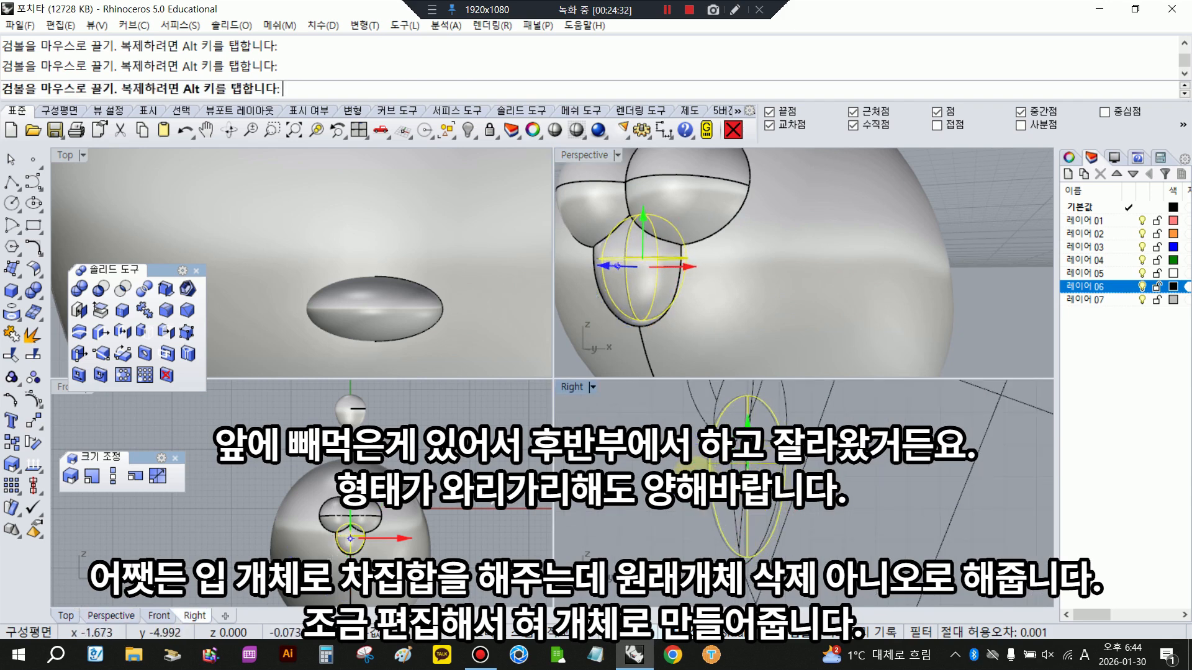
scroll(713, 266, down, 5)
right_drag(713, 268, 737, 277)
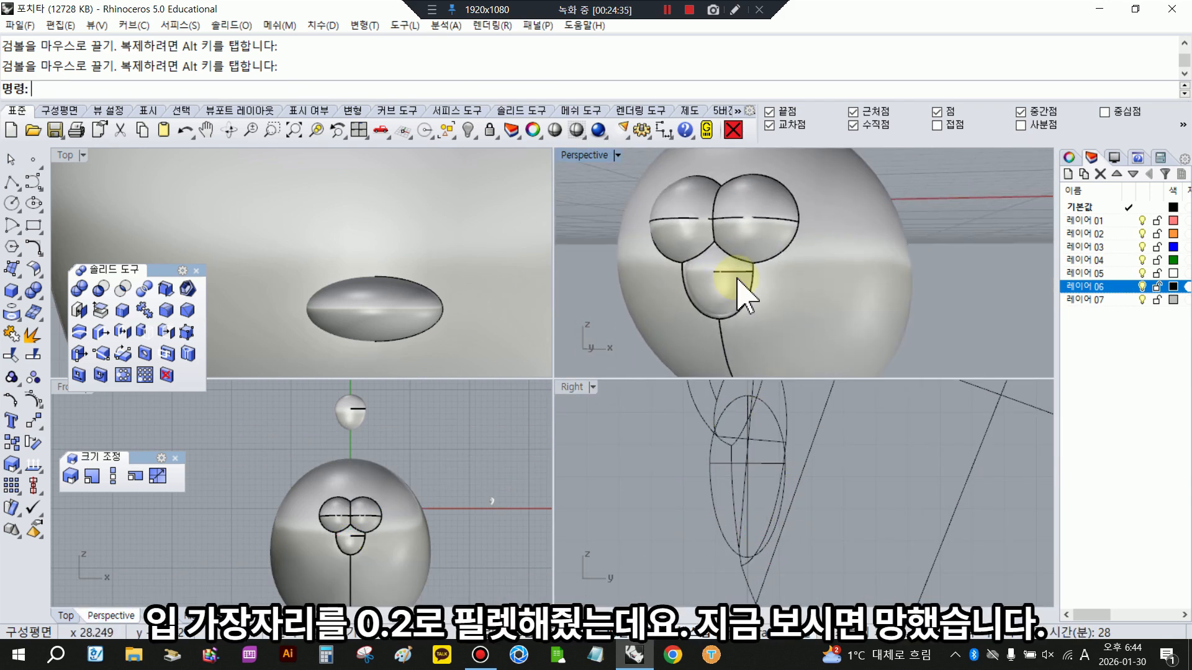
- Try to fillet all the edges around the mouth opening with a 0.1 radius, selecting each edge individually
scroll(713, 297, up, 4)
scroll(722, 312, up, 2)
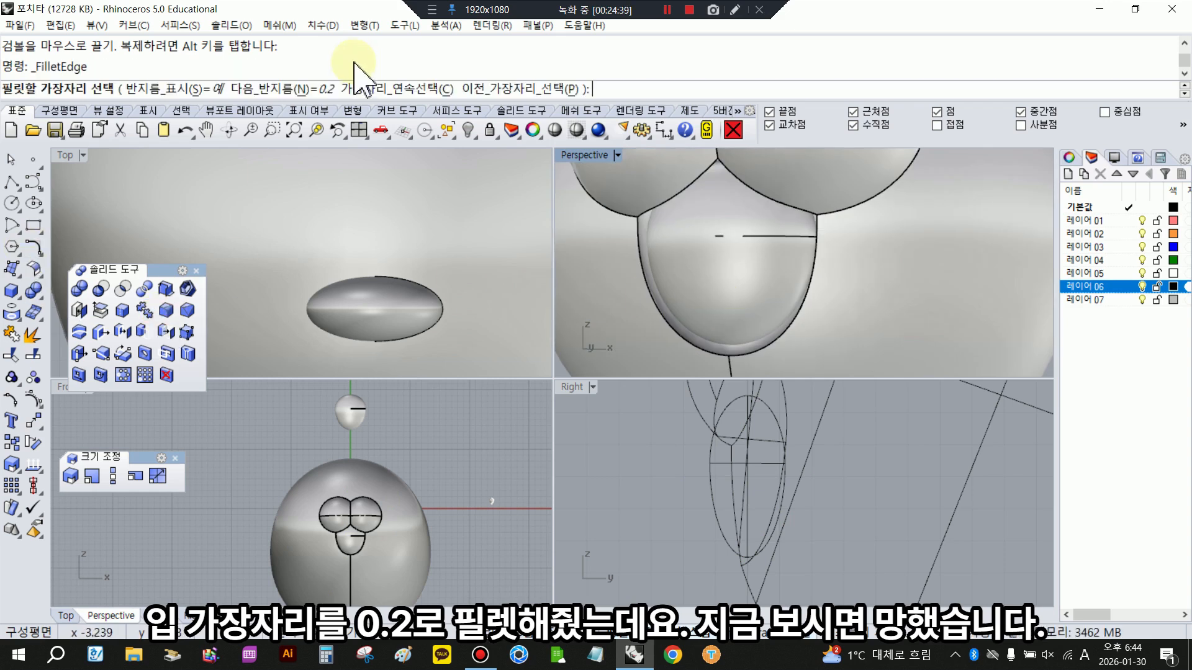
click(322, 89)
text(0.1)
key(Return)
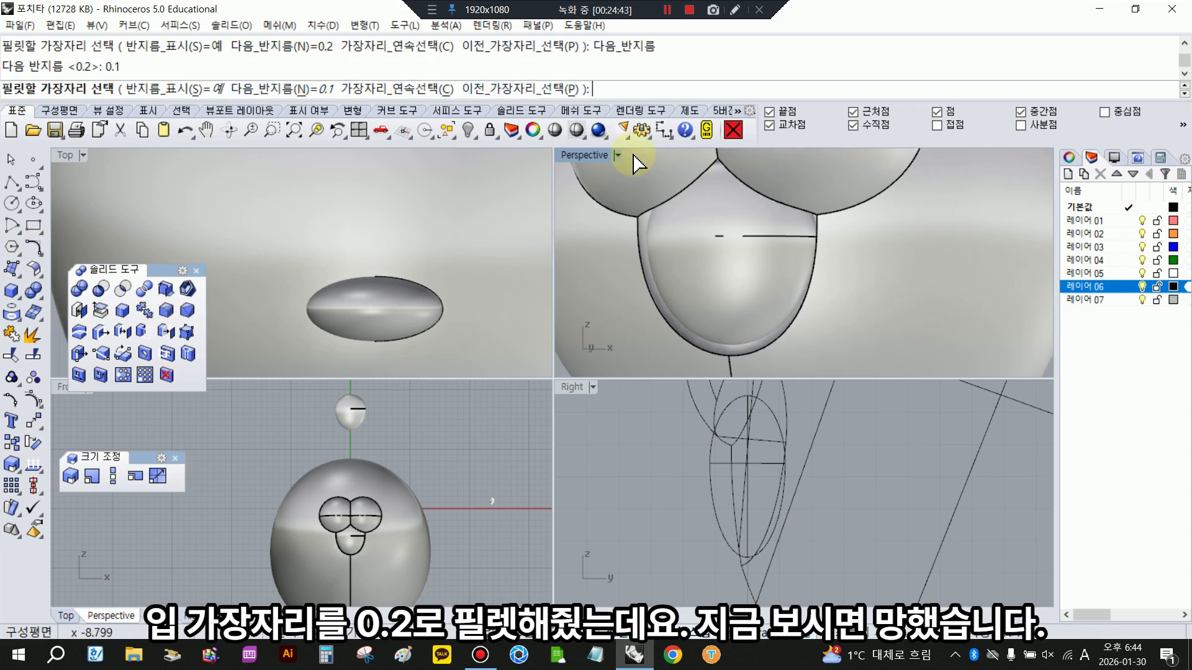
click(677, 190)
click(805, 212)
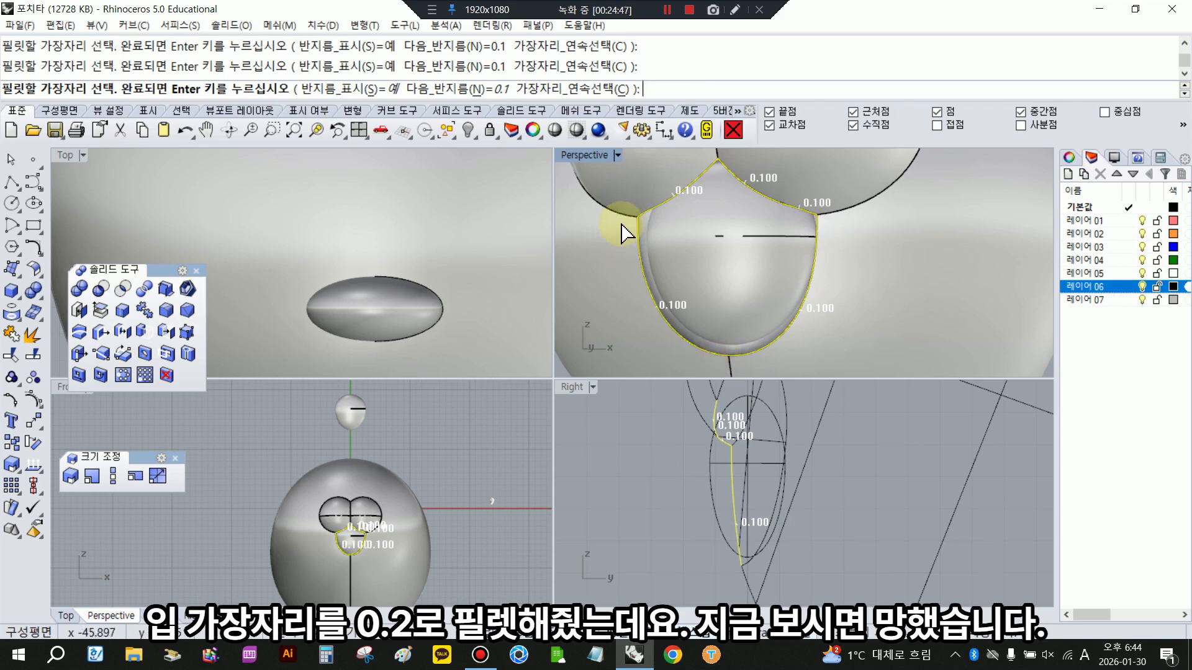
scroll(623, 267, down, 5)
right_click(712, 269)
right_click(712, 269)
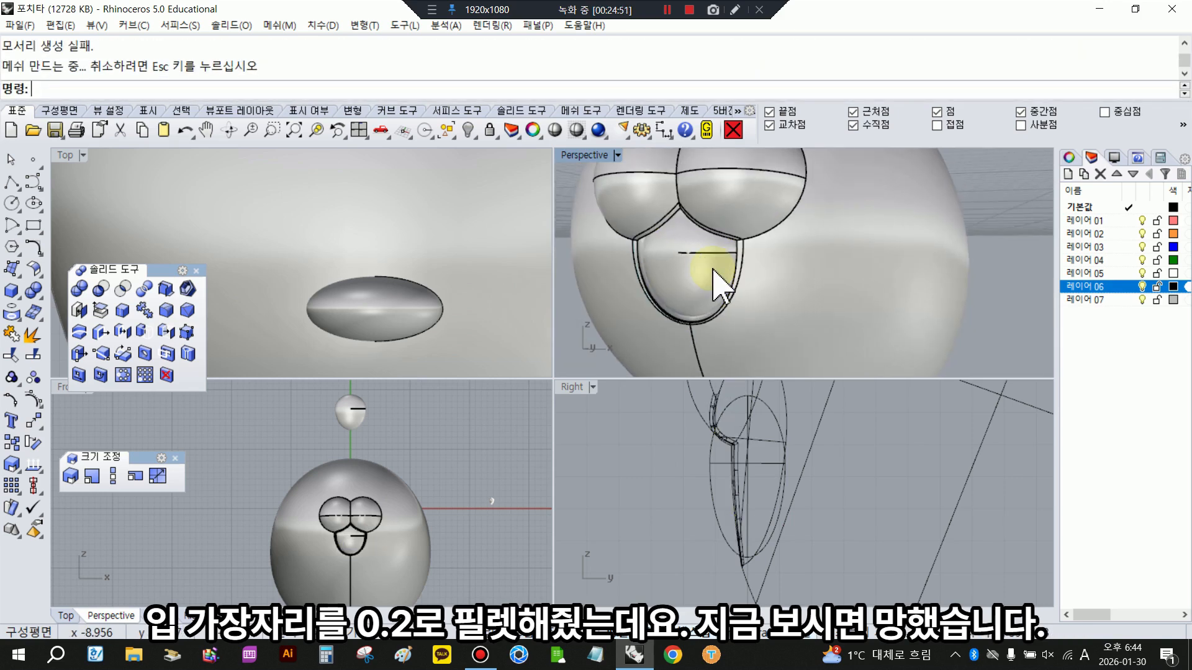
- Undo the fillet around the mouth opening together with the tongue move made before it
scroll(753, 260, up, 3)
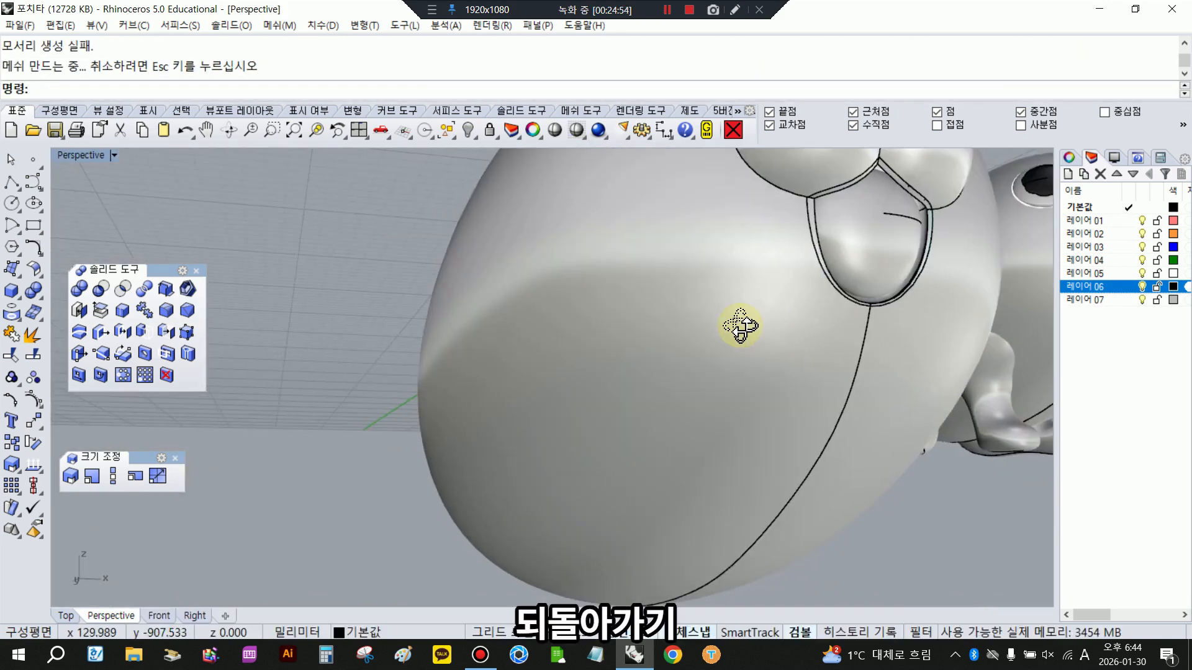
right_drag(732, 325, 800, 218)
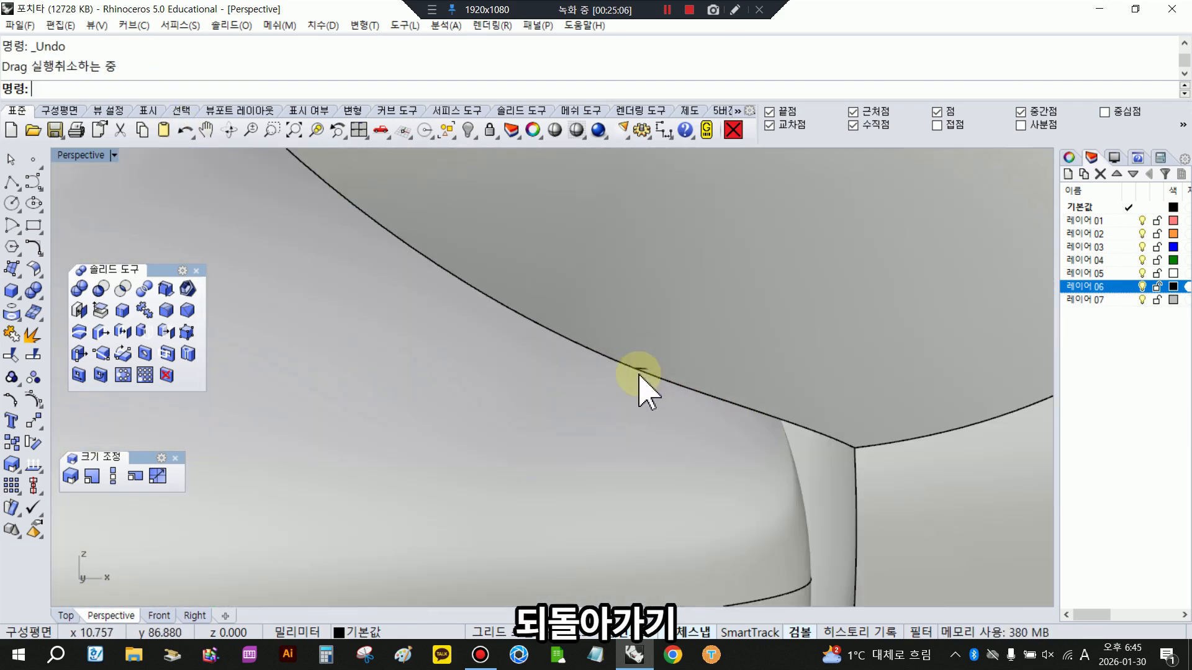
click(647, 374)
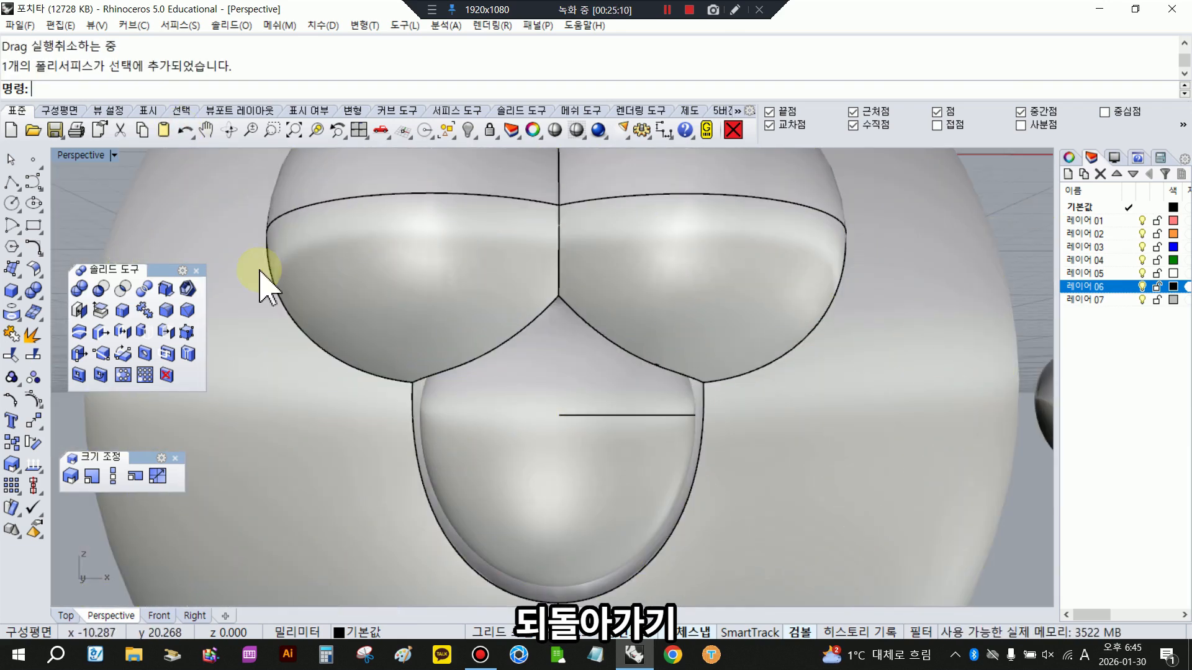
click(184, 130)
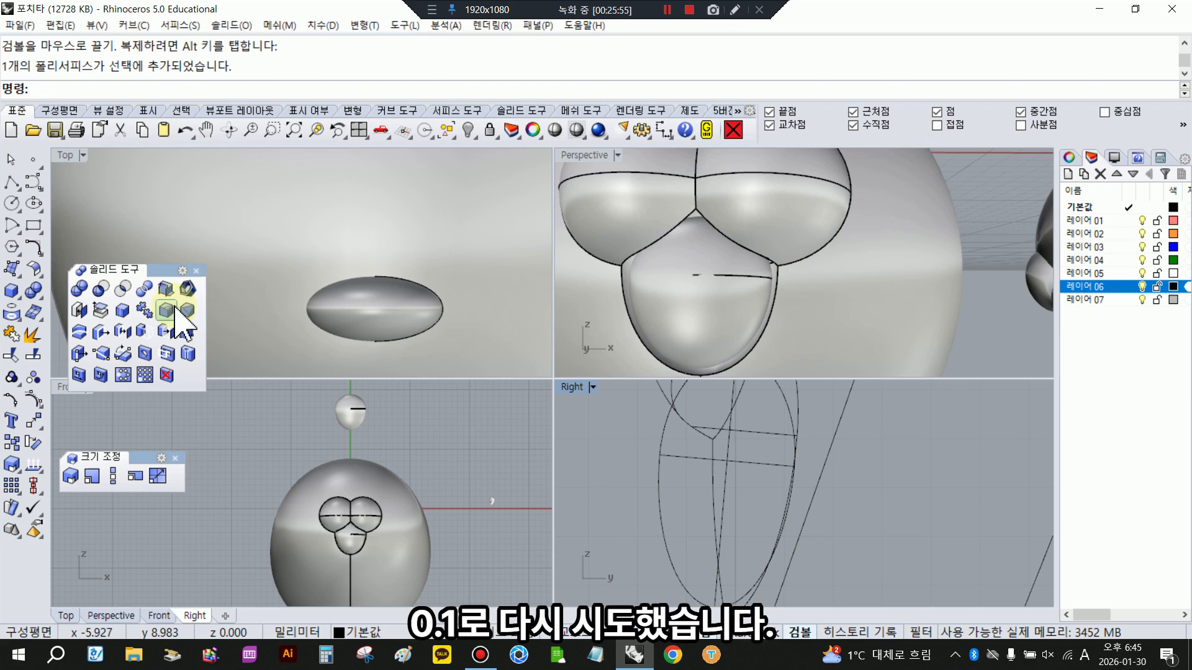
- Fillet the edges around the mouth opening with a 0.1 radius using chained edge selection
click(174, 310)
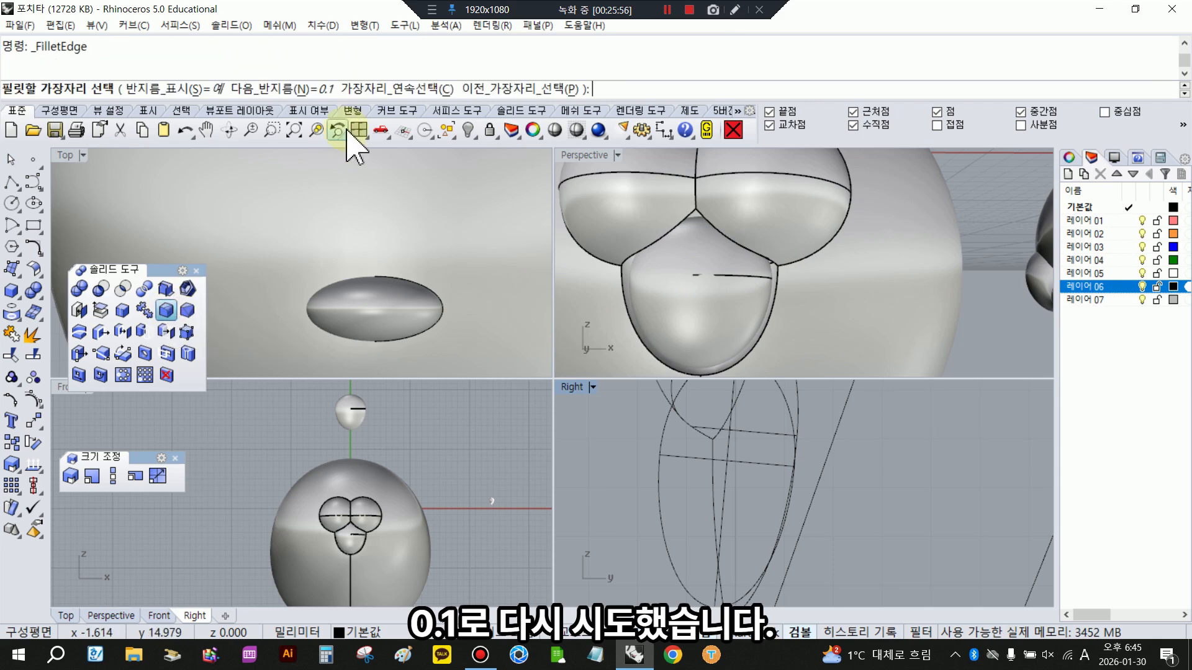
click(704, 229)
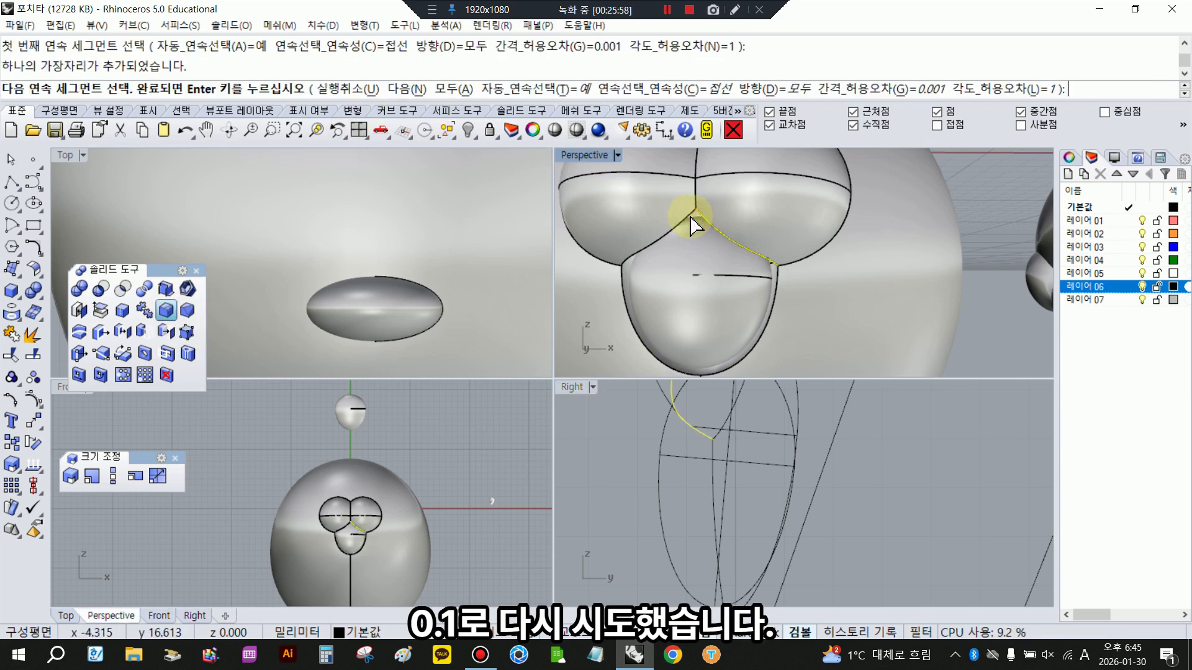
click(621, 293)
right_click(621, 293)
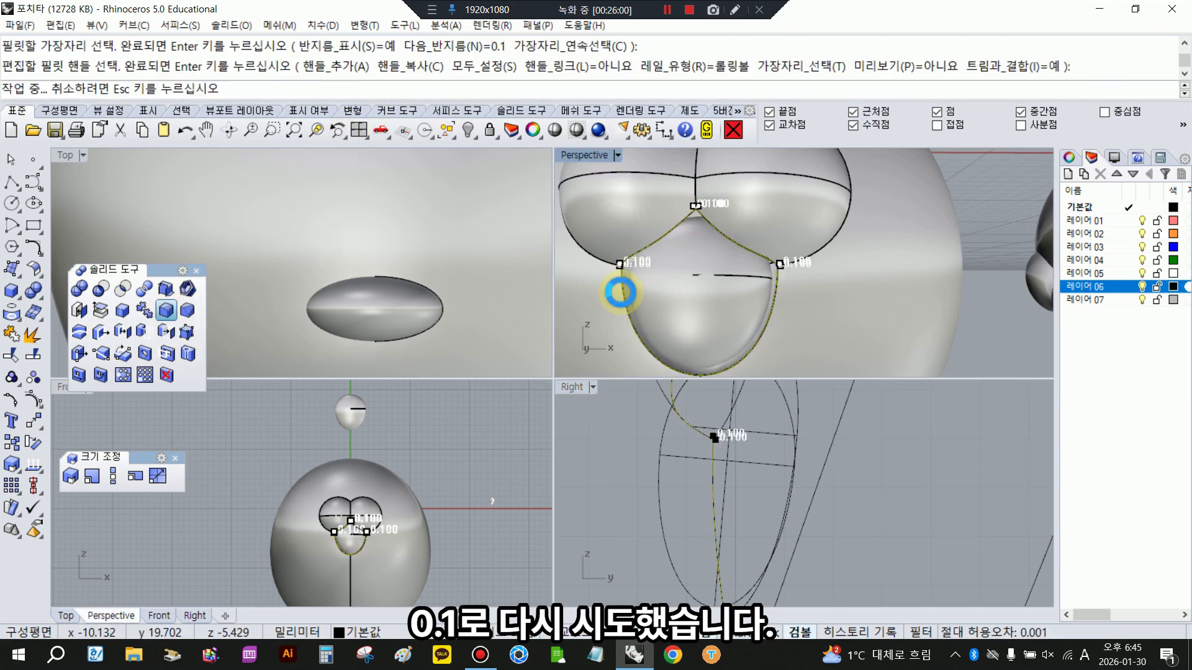
right_click(621, 293)
- Inspect the filleted mouth in shaded display and check the body for naked edges with ShowEdges
scroll(797, 292, up, 5)
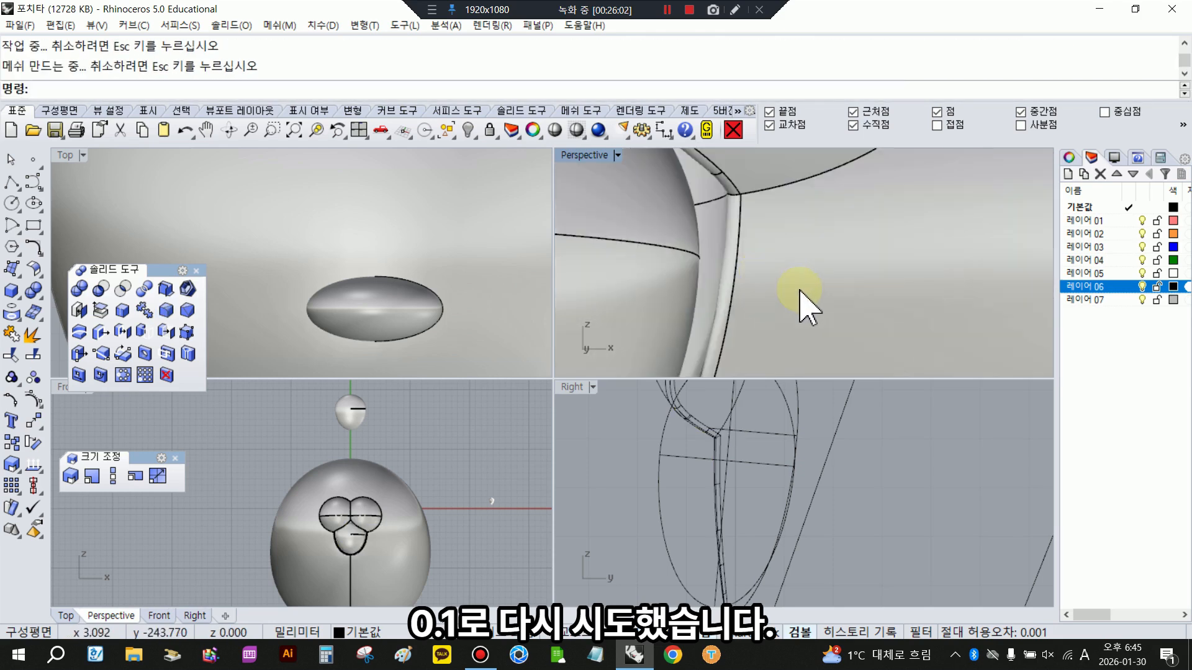
right_drag(782, 263, 789, 257)
click(554, 129)
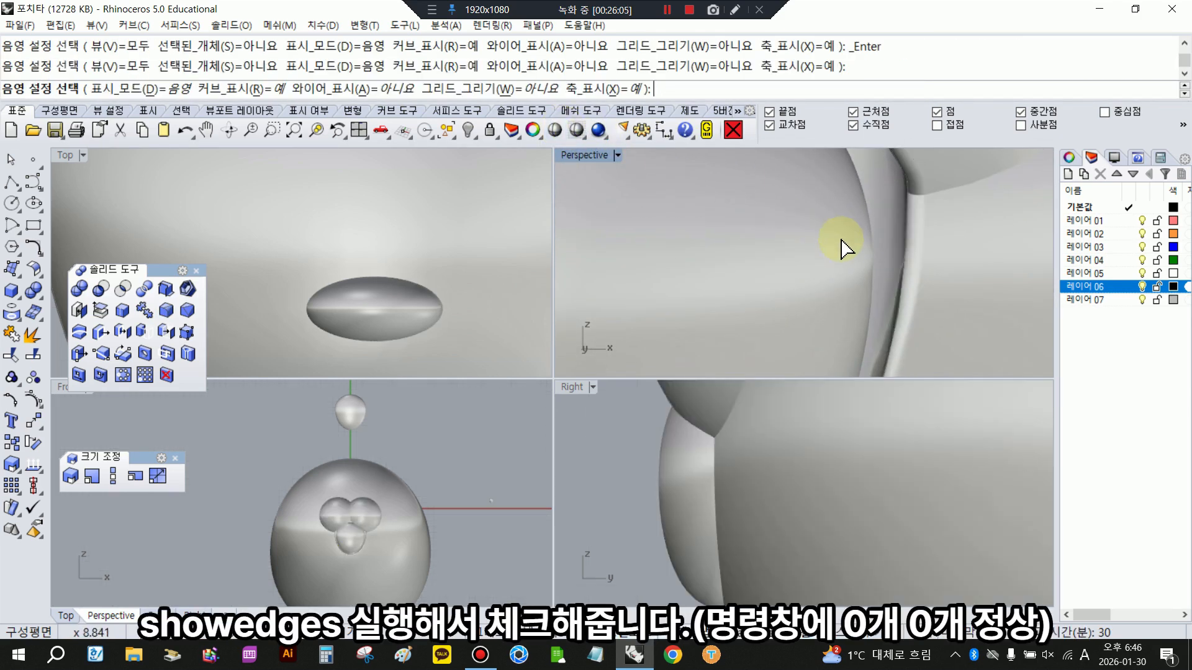
scroll(841, 247, down, 3)
click(912, 236)
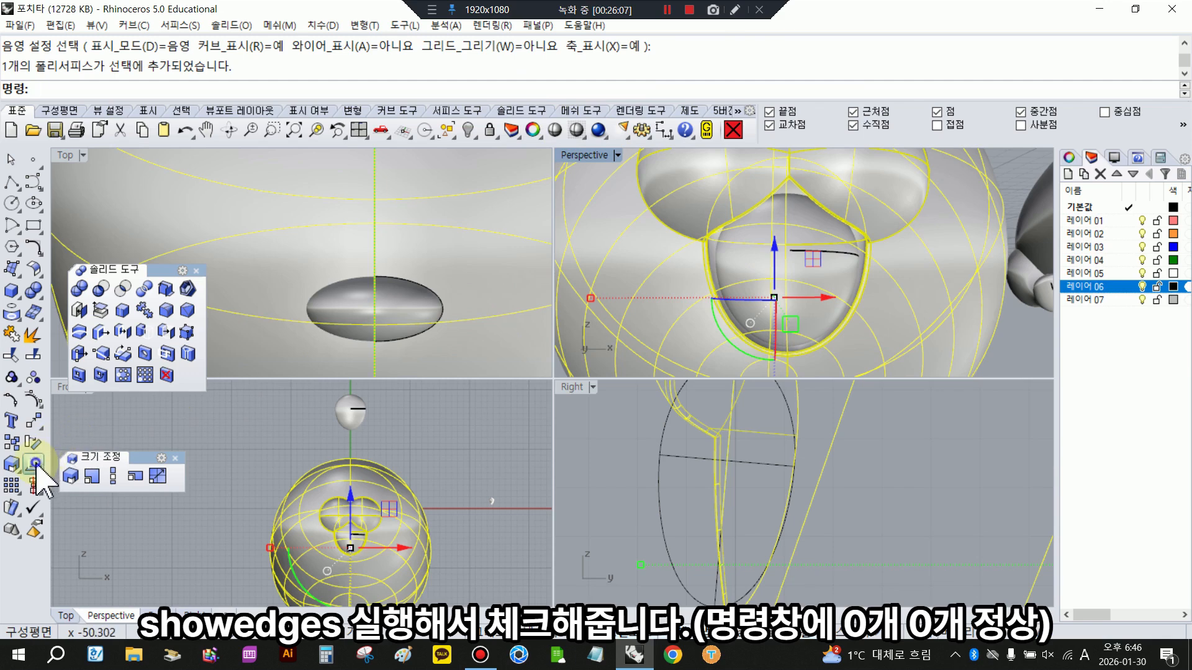
click(80, 517)
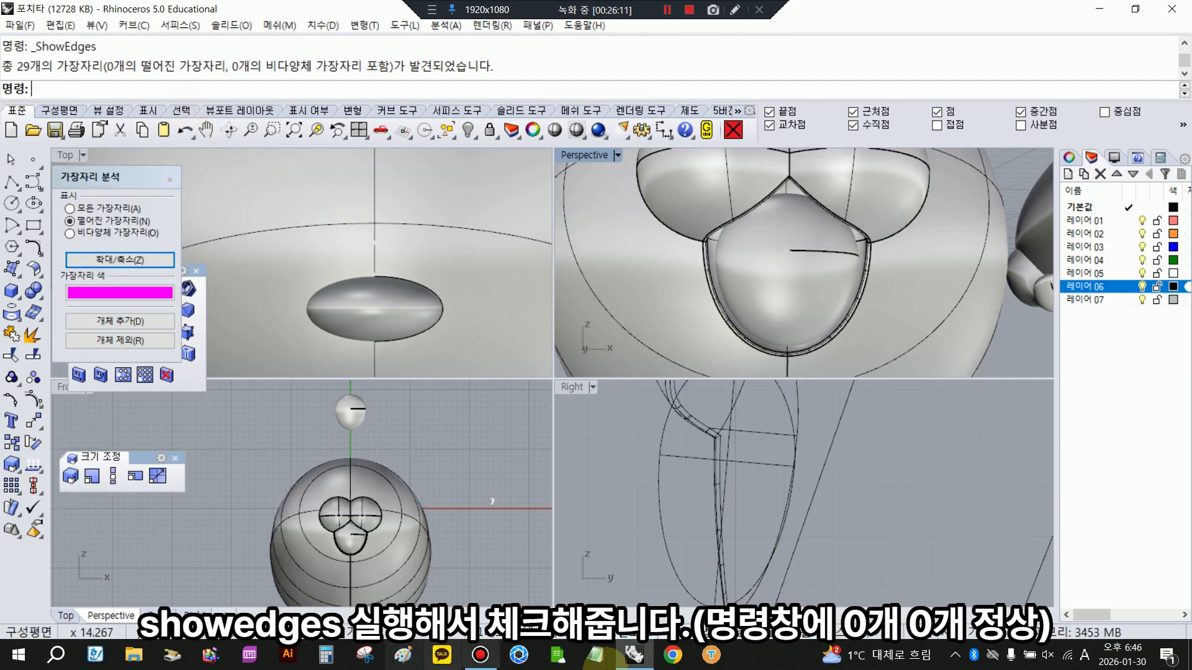
scroll(745, 316, down, 3)
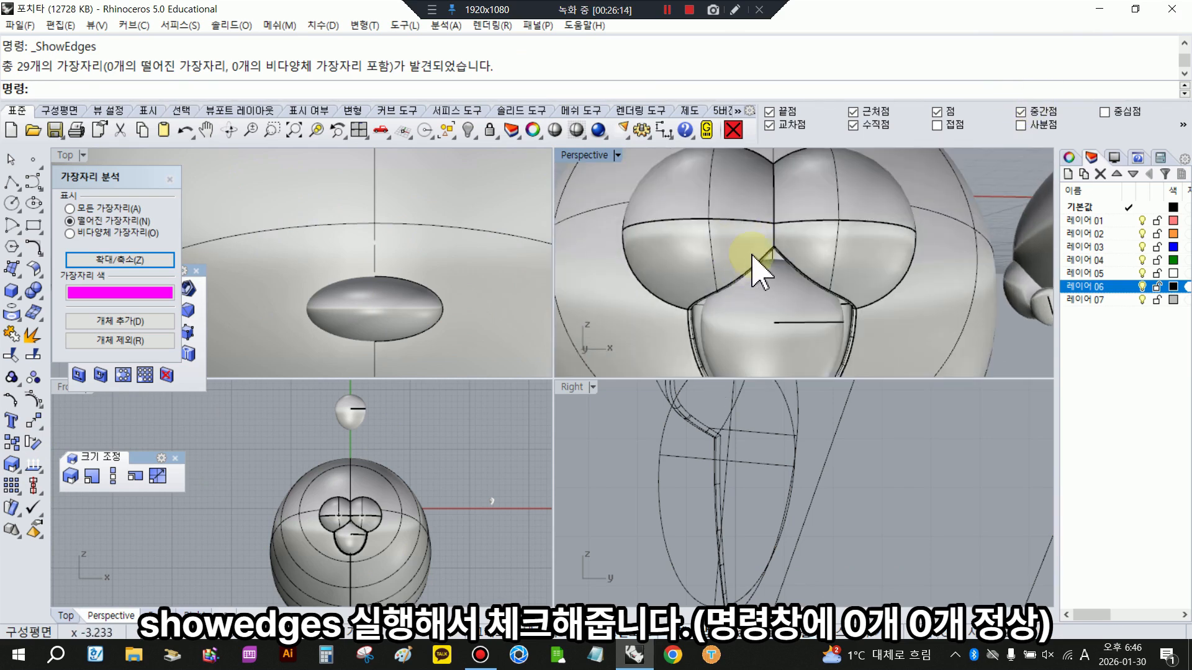
click(169, 180)
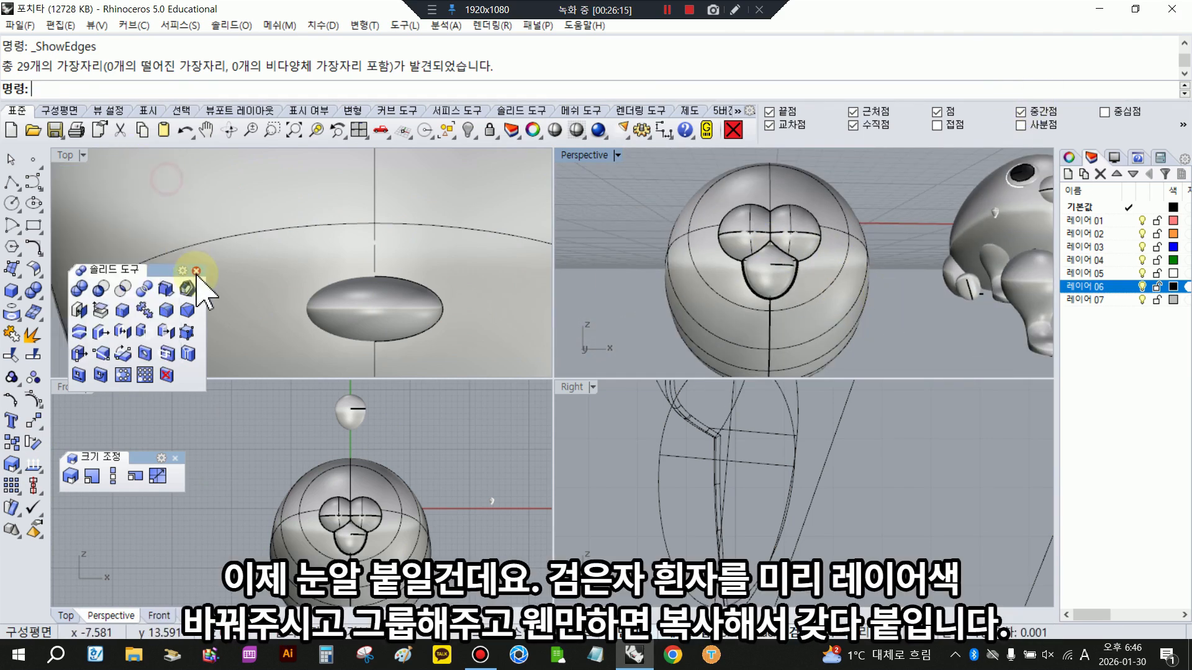
- Group the loose eyeball's black and white parts, copy the group in place and move the copy onto the new body's head
right_drag(617, 244, 863, 238)
click(862, 237)
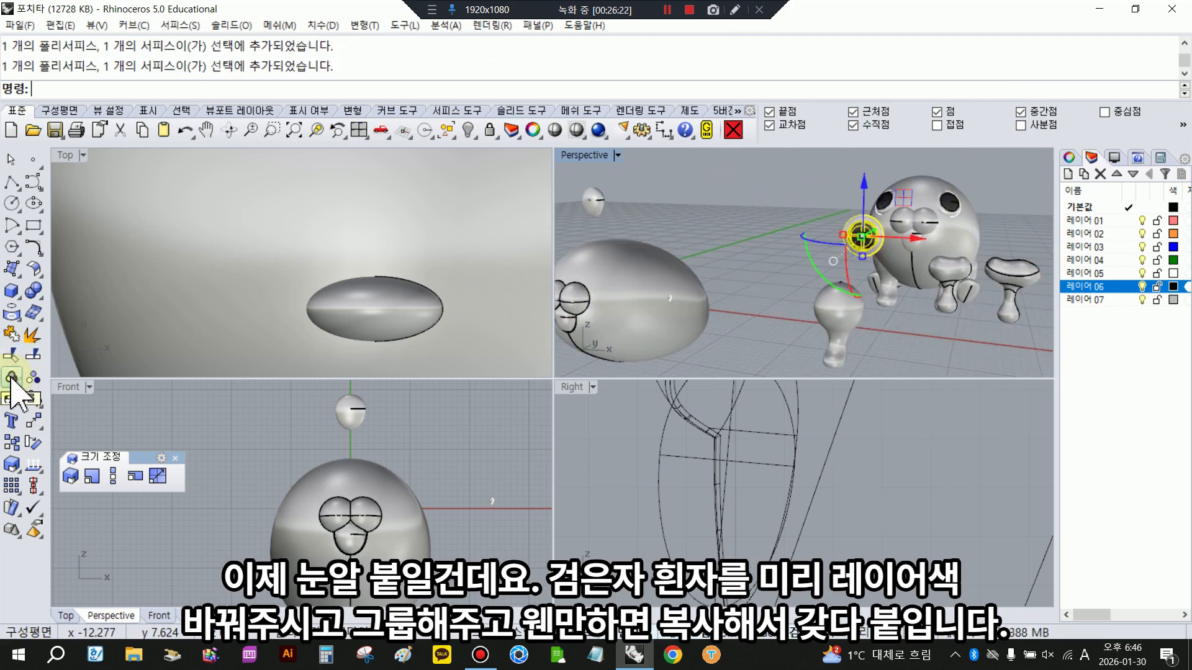
scroll(366, 497, down, 5)
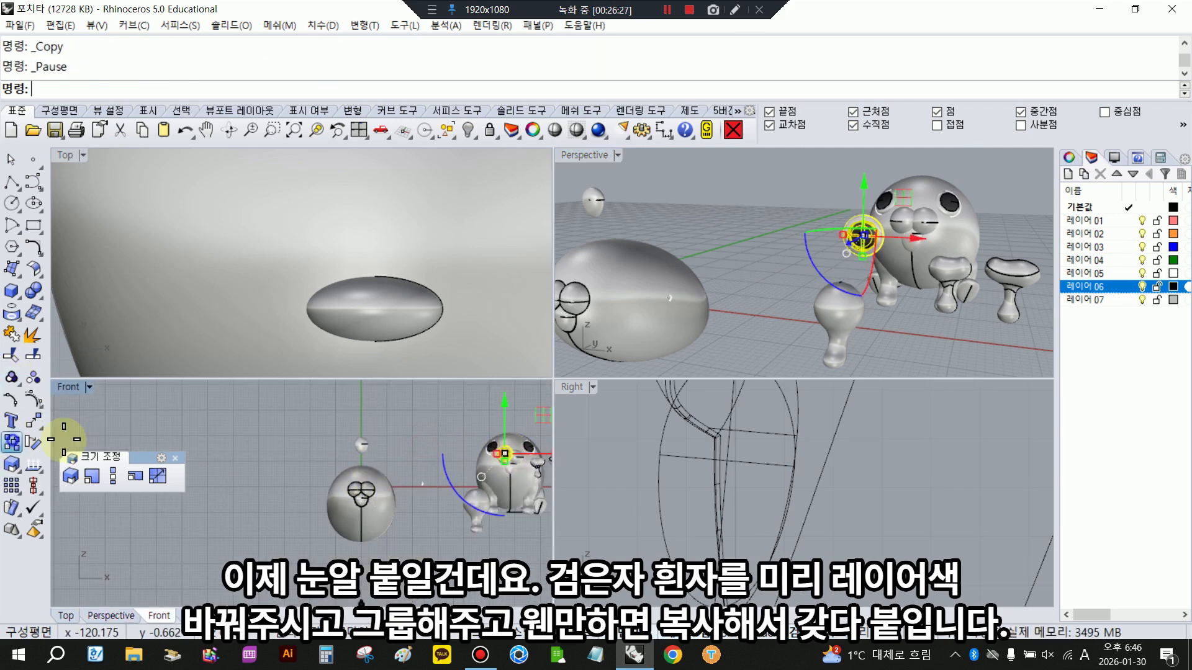
drag(551, 457, 517, 465)
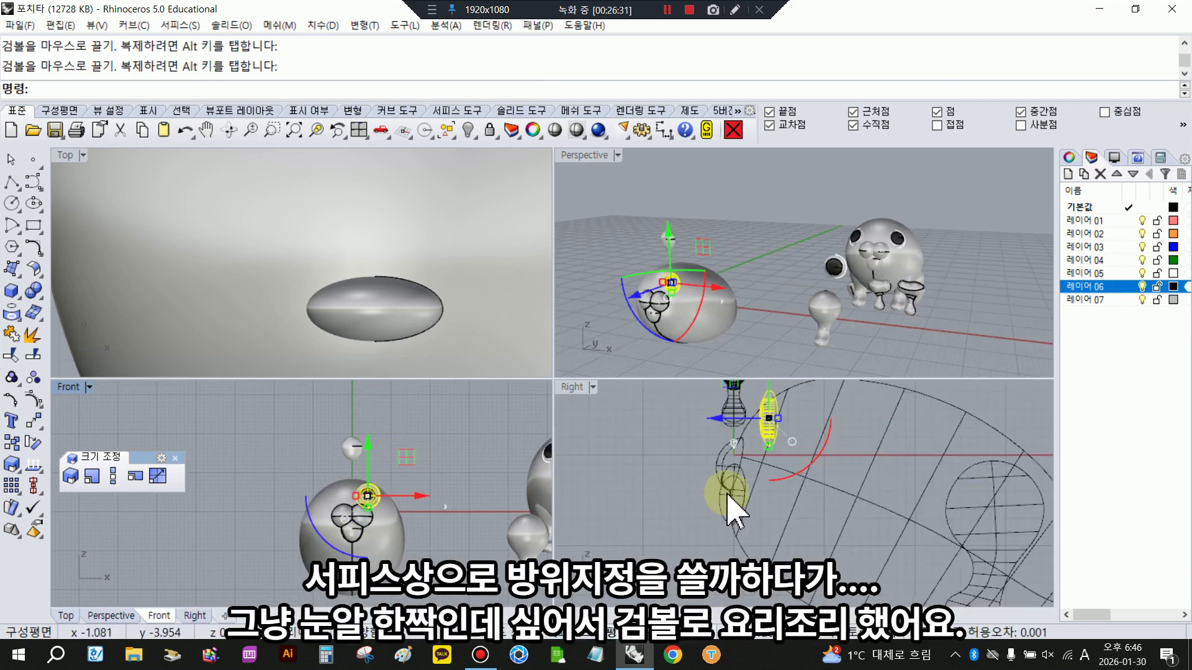
drag(729, 495, 810, 489)
- Tilt the eye in the side view and turn it in the top view to follow the head's curvature
drag(790, 395, 782, 411)
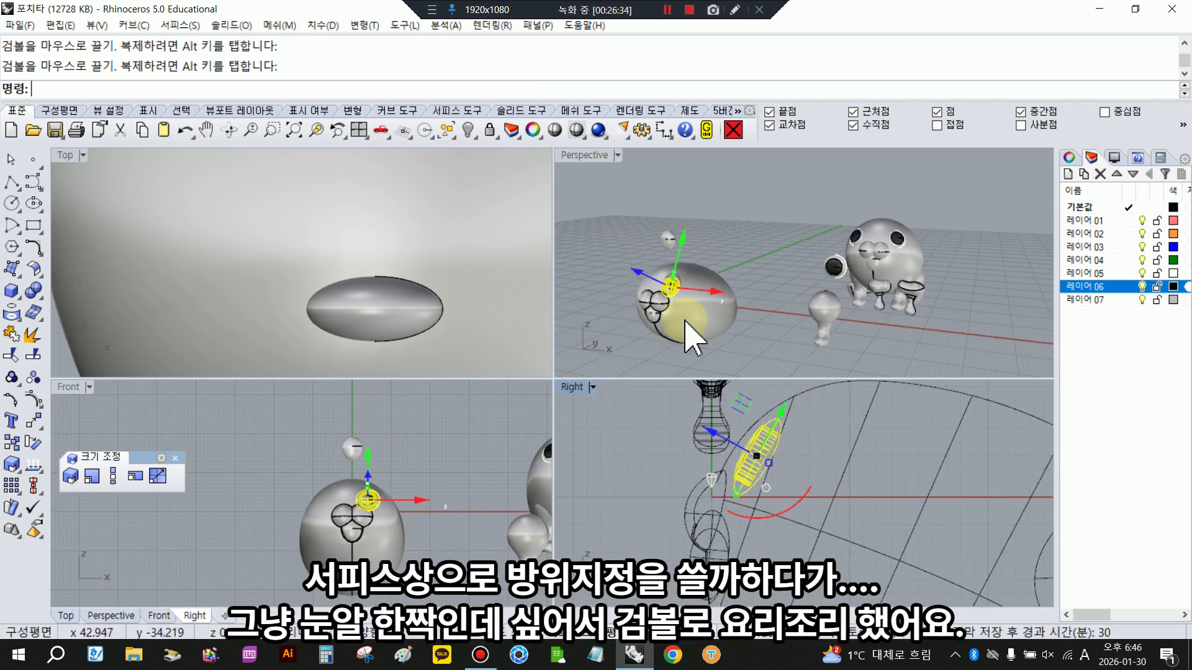
scroll(683, 321, up, 4)
scroll(382, 319, down, 10)
scroll(382, 319, up, 10)
drag(350, 193, 334, 209)
drag(411, 267, 413, 273)
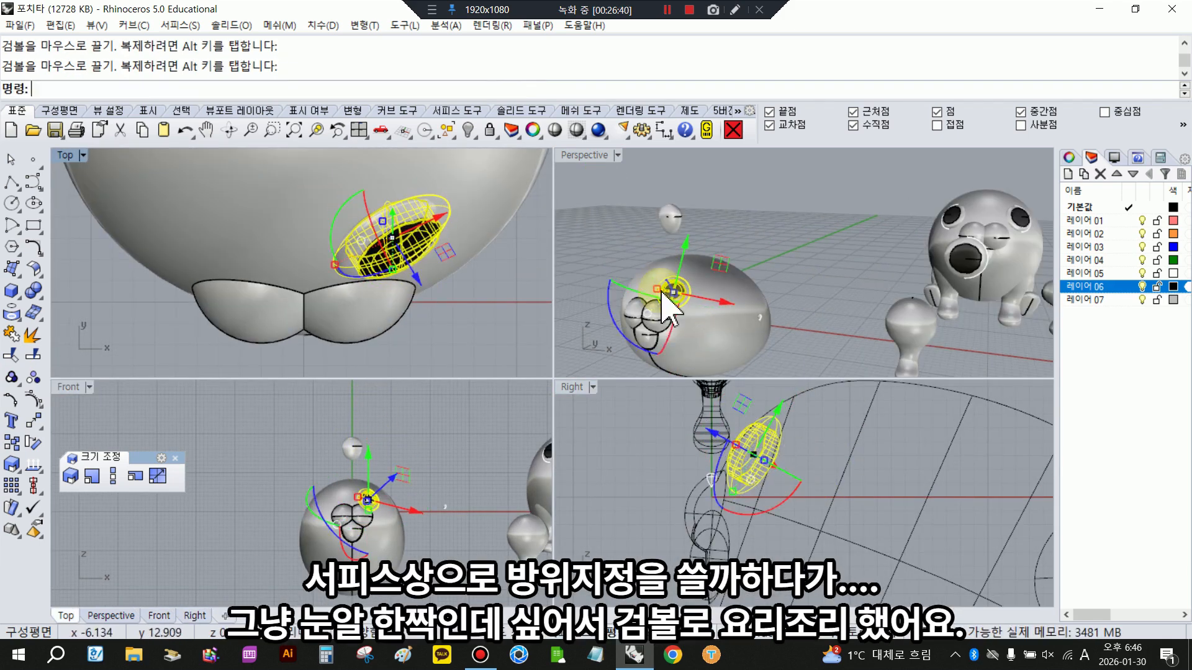
- Refine the eye's tilt in the side view and shift it outward along the head in the top view
scroll(661, 295, up, 4)
scroll(749, 430, up, 2)
drag(712, 433, 706, 430)
key(Escape)
scroll(667, 262, up, 2)
drag(634, 258, 733, 348)
drag(343, 278, 335, 265)
drag(451, 245, 459, 249)
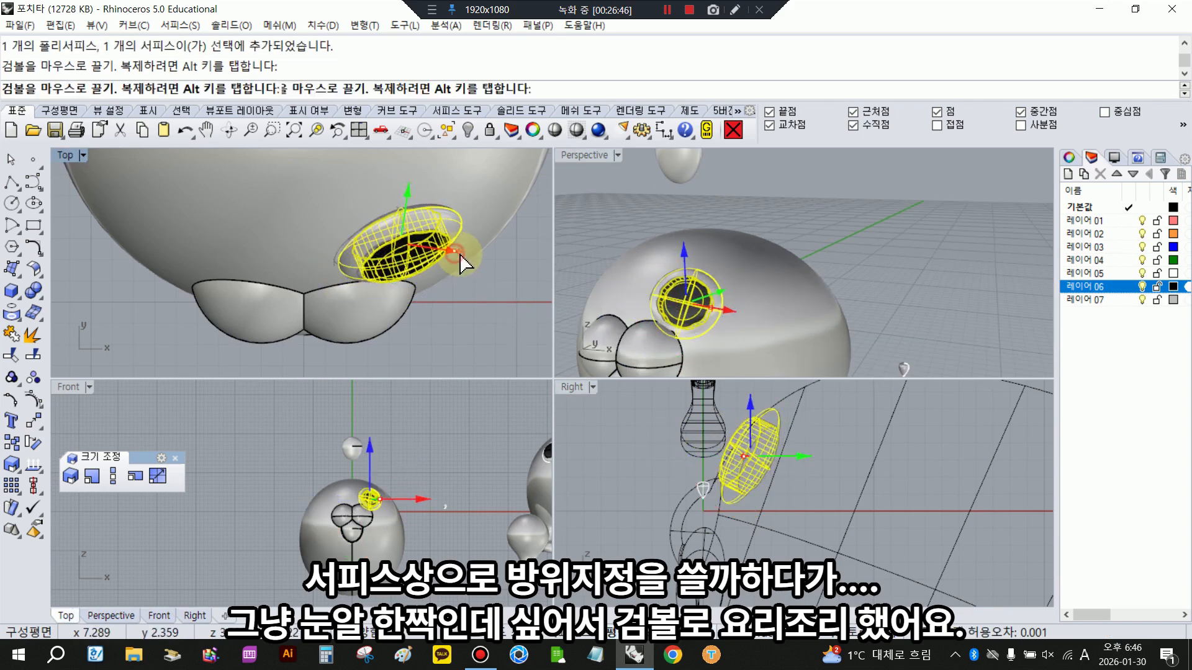
- Raise the eye slightly above the muzzle and adjust its angle in the side view
key(Escape)
right_drag(685, 279, 740, 285)
drag(691, 251, 795, 347)
drag(742, 254, 743, 239)
drag(736, 502, 728, 500)
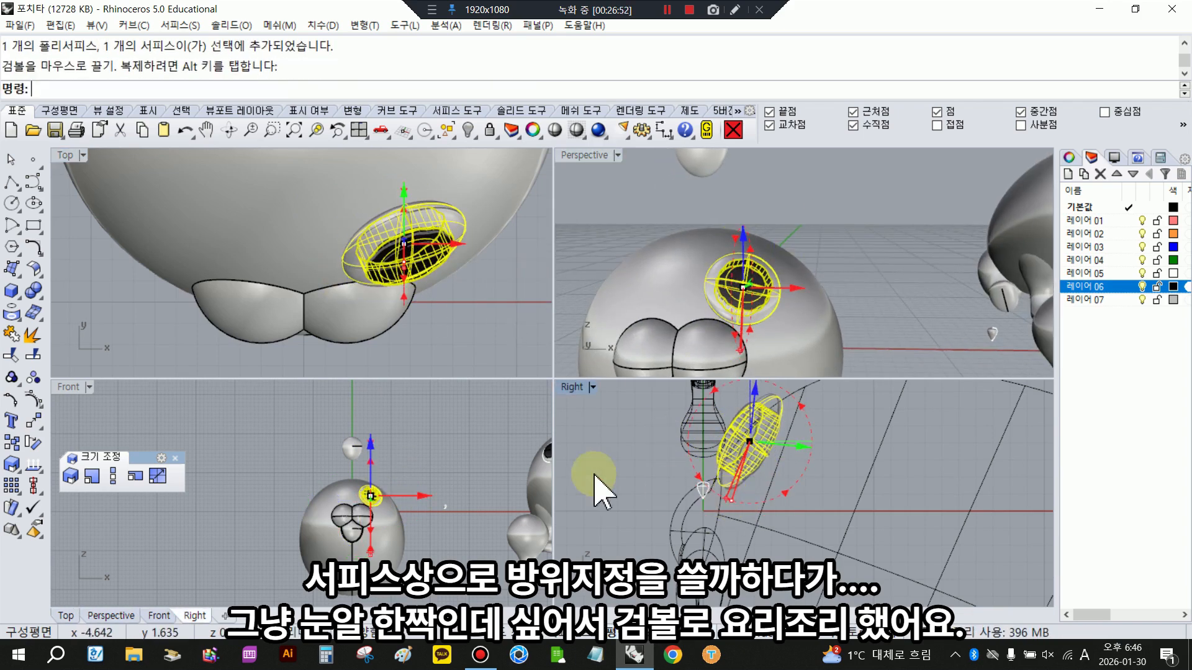
- Reselect the eye and fine-tune its height and depth against the head in the side view
click(596, 473)
scroll(754, 291, down, 3)
scroll(373, 515, up, 1)
drag(349, 470, 393, 488)
scroll(392, 494, up, 1)
click(446, 509)
scroll(413, 493, up, 2)
click(434, 506)
scroll(351, 482, down, 5)
scroll(362, 478, up, 7)
drag(320, 442, 384, 502)
scroll(453, 255, up, 2)
scroll(772, 403, up, 4)
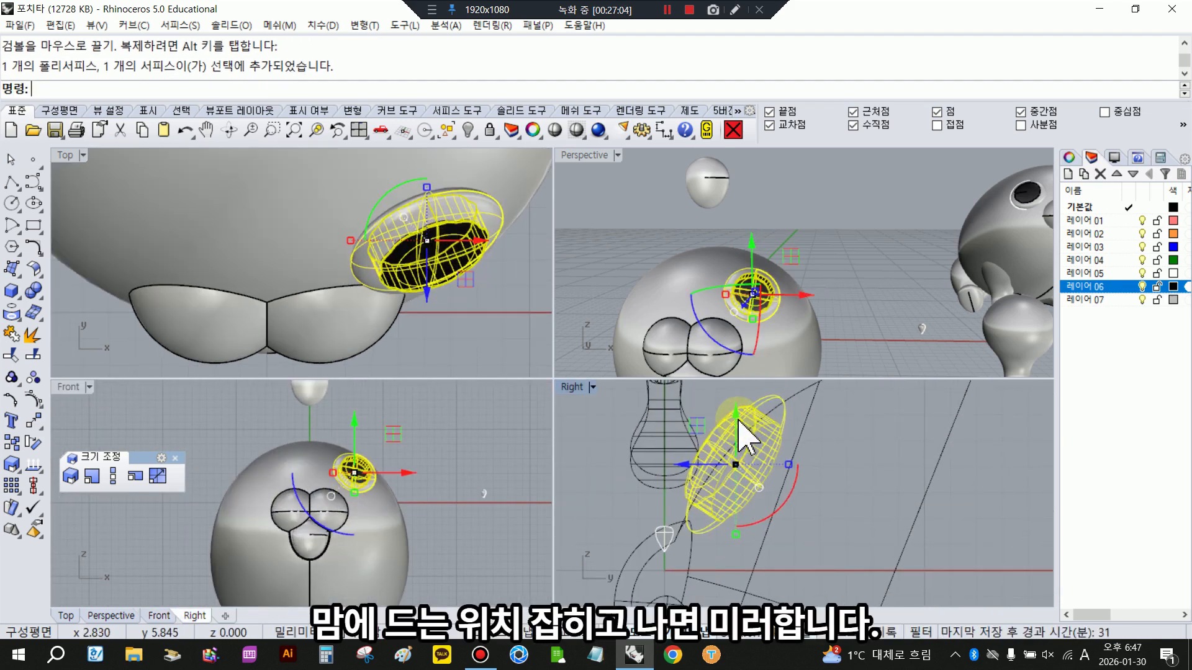
drag(739, 417, 738, 422)
drag(694, 472, 697, 473)
- Adjust the eye's rotation in the top view so it sits against the side of the head
scroll(486, 366, down, 2)
click(485, 353)
drag(360, 209, 509, 319)
drag(380, 288, 382, 292)
- Mirror the eye across the body's vertical centre line in the front view to create the second eye
click(39, 427)
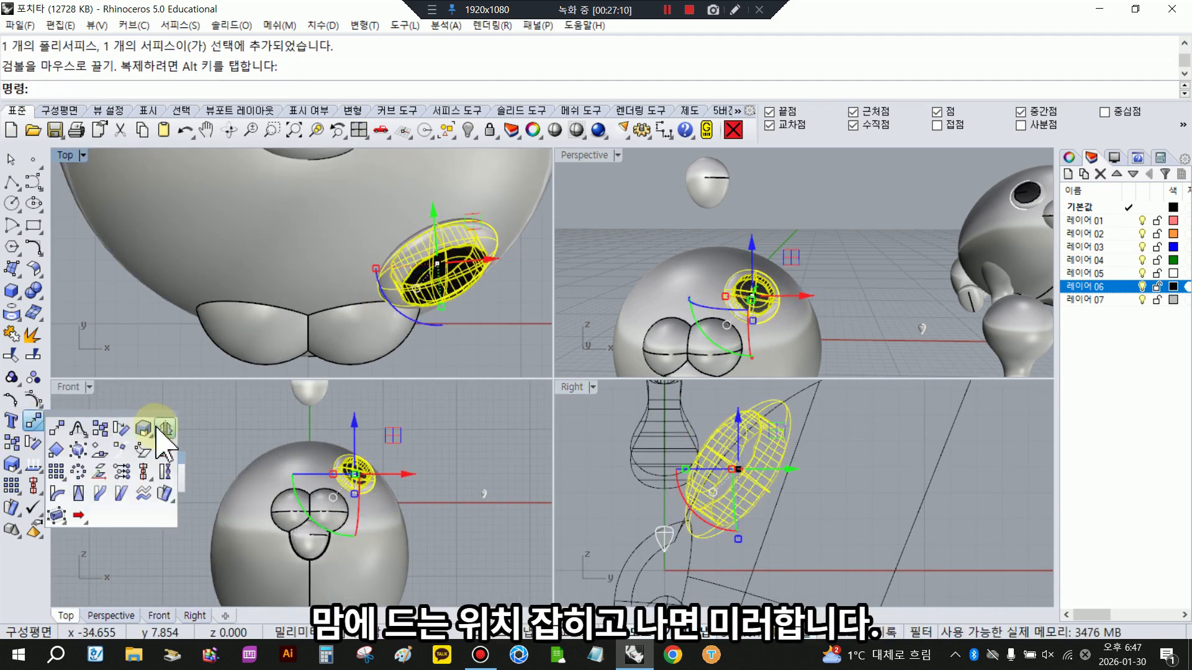
click(159, 431)
scroll(315, 584, up, 4)
click(308, 562)
click(307, 547)
click(435, 515)
- Move the grouped chainsaw onto the new body's face and rotate it to slant with the head in the side view
scroll(306, 459, down, 6)
scroll(785, 453, down, 10)
scroll(785, 457, down, 14)
click(733, 566)
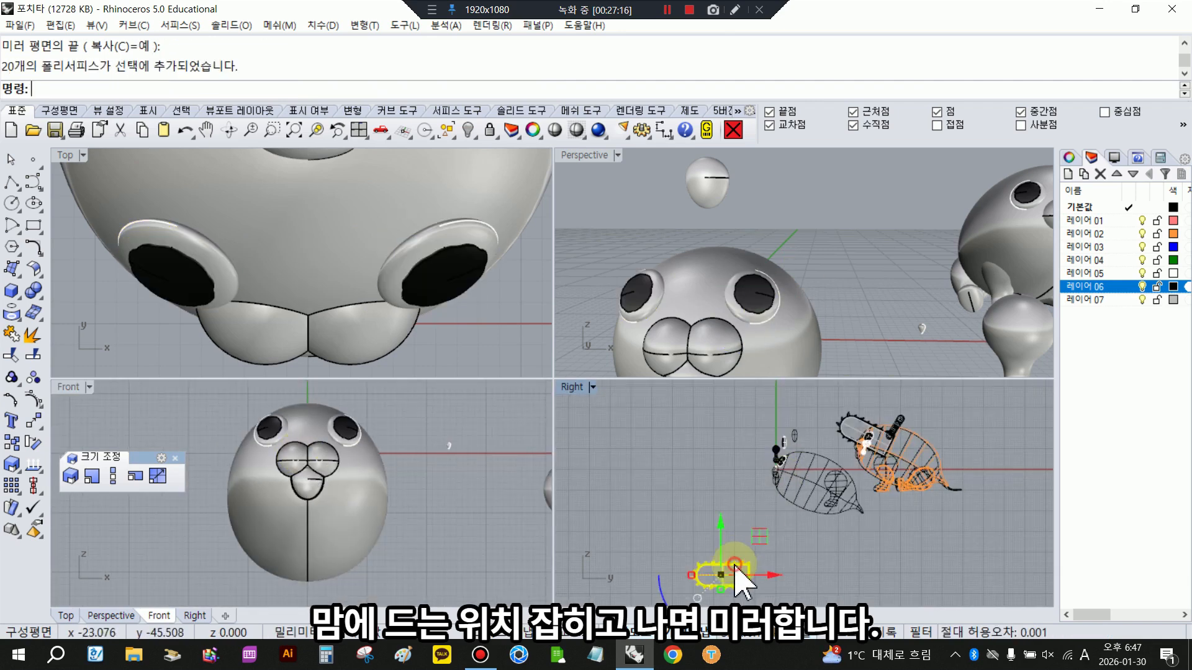
drag(718, 520, 718, 415)
drag(761, 467, 812, 470)
drag(746, 525, 726, 510)
scroll(783, 446, up, 2)
drag(784, 431, 790, 418)
click(689, 490)
scroll(309, 468, down, 16)
scroll(457, 462, up, 6)
- Copy the handle curve drawn earlier in place, move it onto the new body's head and tilt it in the side view
click(435, 433)
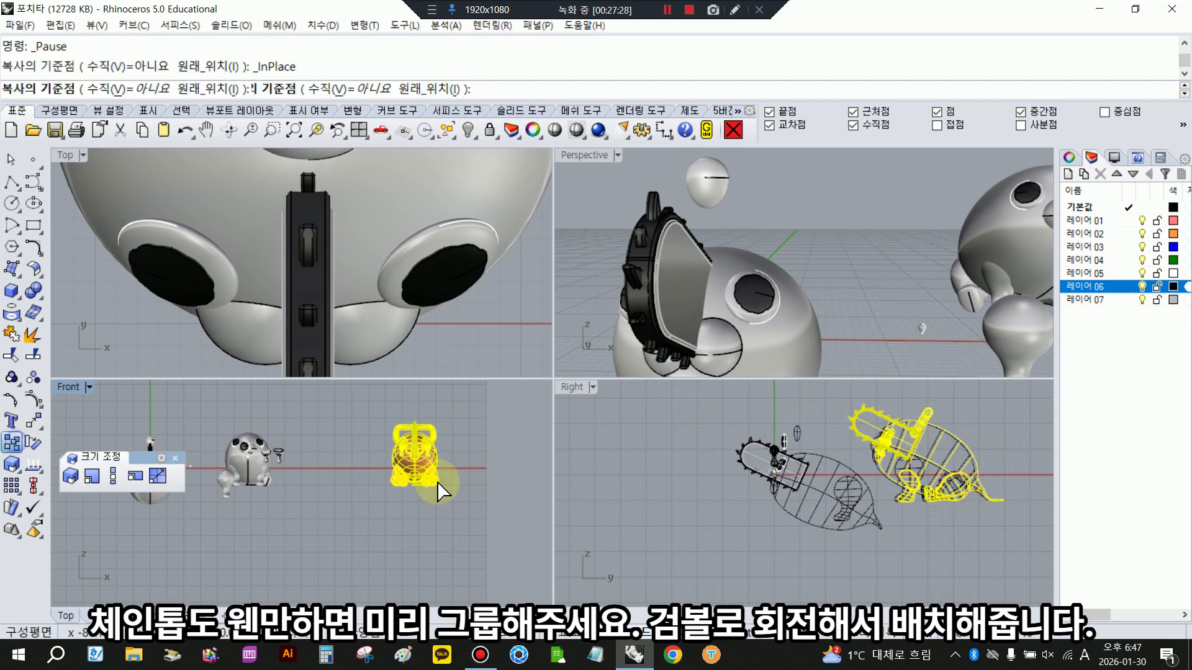
drag(834, 266, 833, 268)
drag(324, 408, 324, 446)
scroll(754, 486, up, 3)
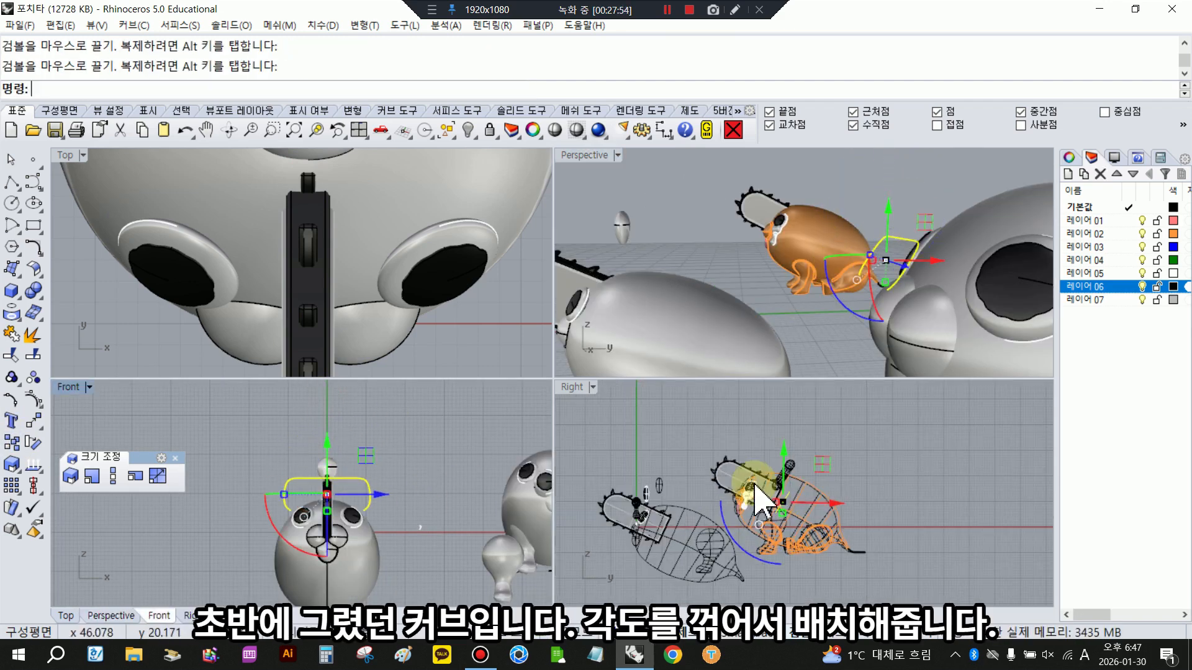
drag(831, 502, 713, 517)
scroll(636, 520, up, 3)
drag(635, 529, 634, 540)
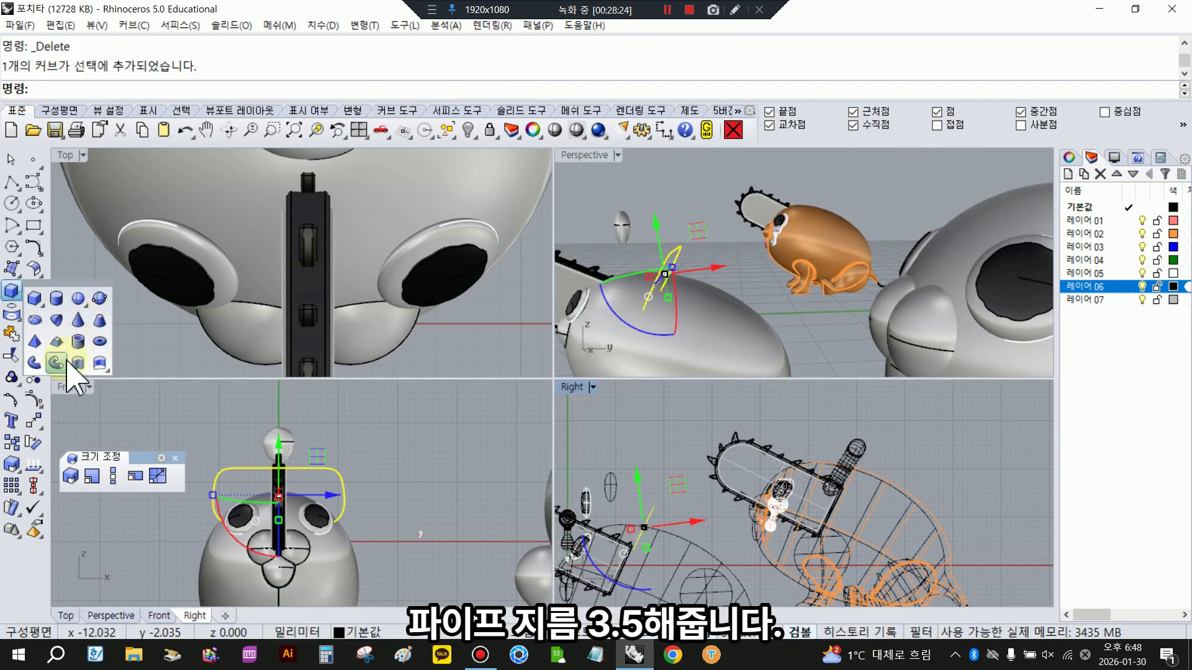
- Create a round-capped pipe along the handle curve with a start and end diameter of 3.5
click(73, 371)
text(3.5)
key(Return)
key(Return)
key(Return)
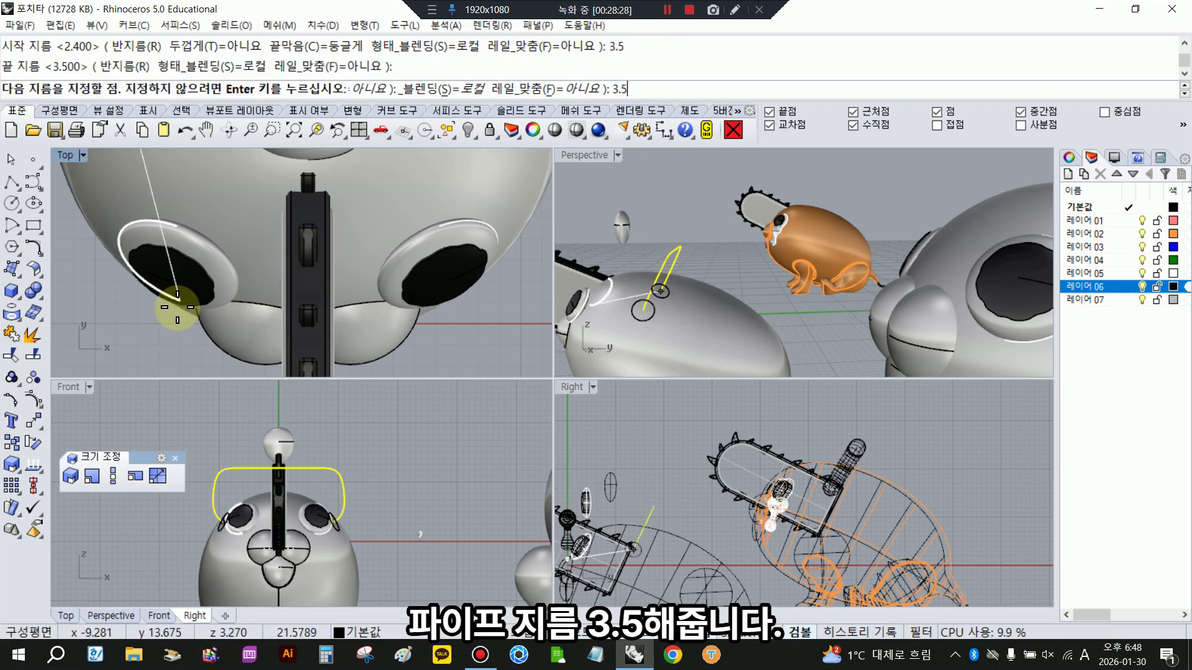
click(495, 474)
- Assign the handle pipe to the black layer 레이어 06 and deselect it
click(357, 478)
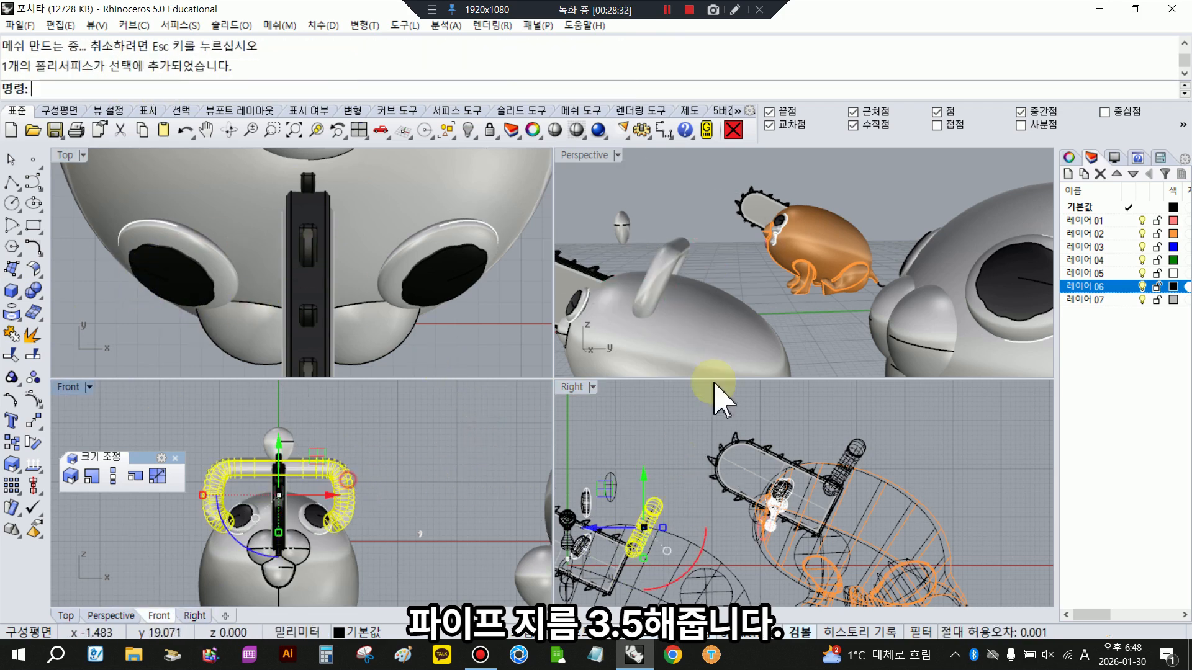
right_click(1086, 286)
click(1111, 391)
click(462, 465)
scroll(467, 467, down, 2)
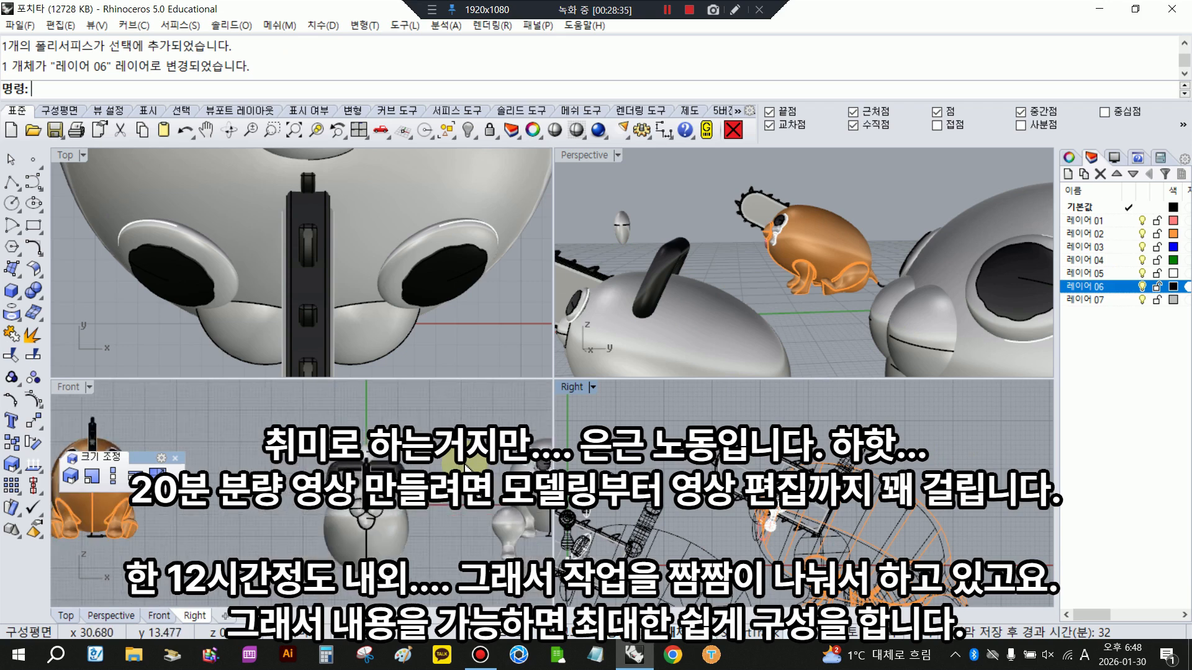
- Examine the front and hind legs on the earlier grey body from several angles to judge their placement and tilt
scroll(820, 273, down, 3)
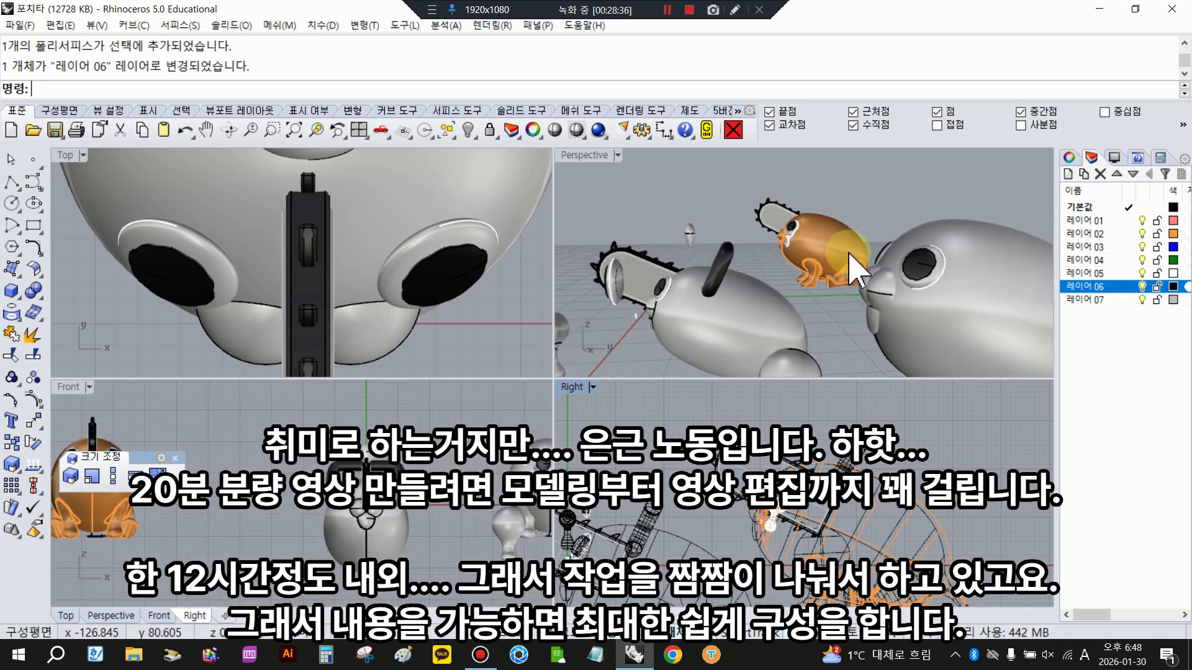
right_drag(574, 169, 581, 198)
double_click(588, 159)
right_drag(685, 428, 713, 428)
scroll(598, 372, up, 3)
click(587, 400)
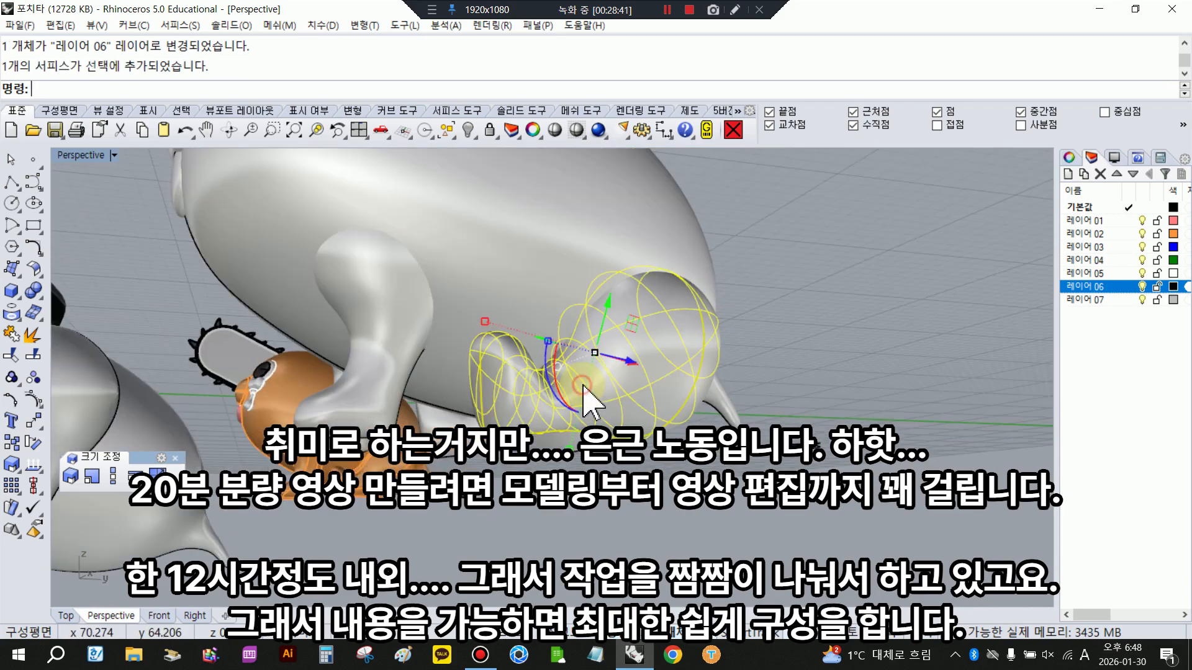
click(397, 342)
scroll(652, 363, down, 5)
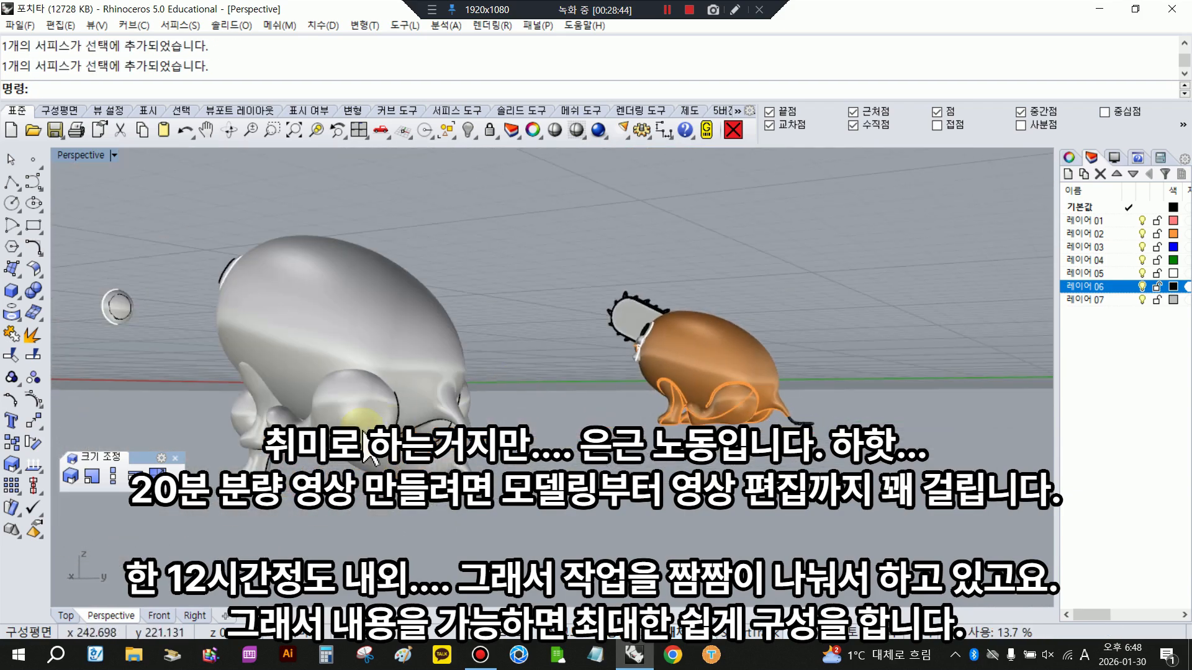
right_drag(560, 414, 500, 422)
drag(476, 407, 453, 391)
right_drag(453, 391, 715, 458)
mouse_move(715, 458)
mouse_down()
mouse_move(724, 466)
mouse_move(714, 458)
mouse_up()
click(798, 474)
right_drag(548, 407, 591, 473)
click(746, 436)
right_drag(723, 436, 199, 186)
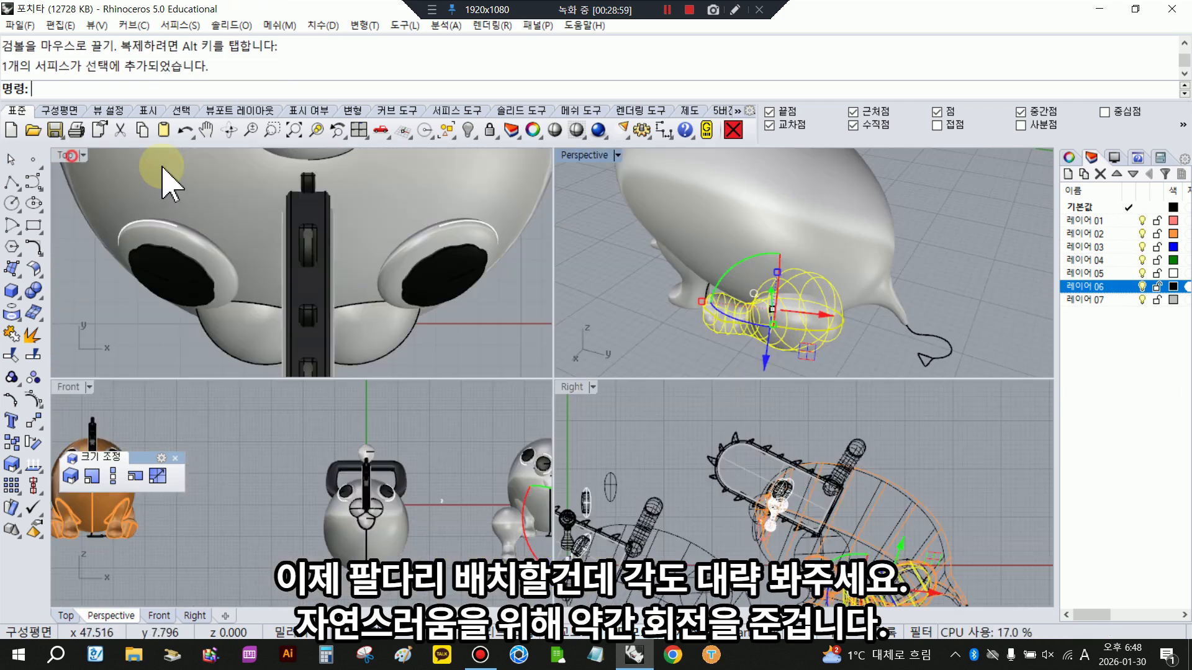
scroll(439, 293, up, 5)
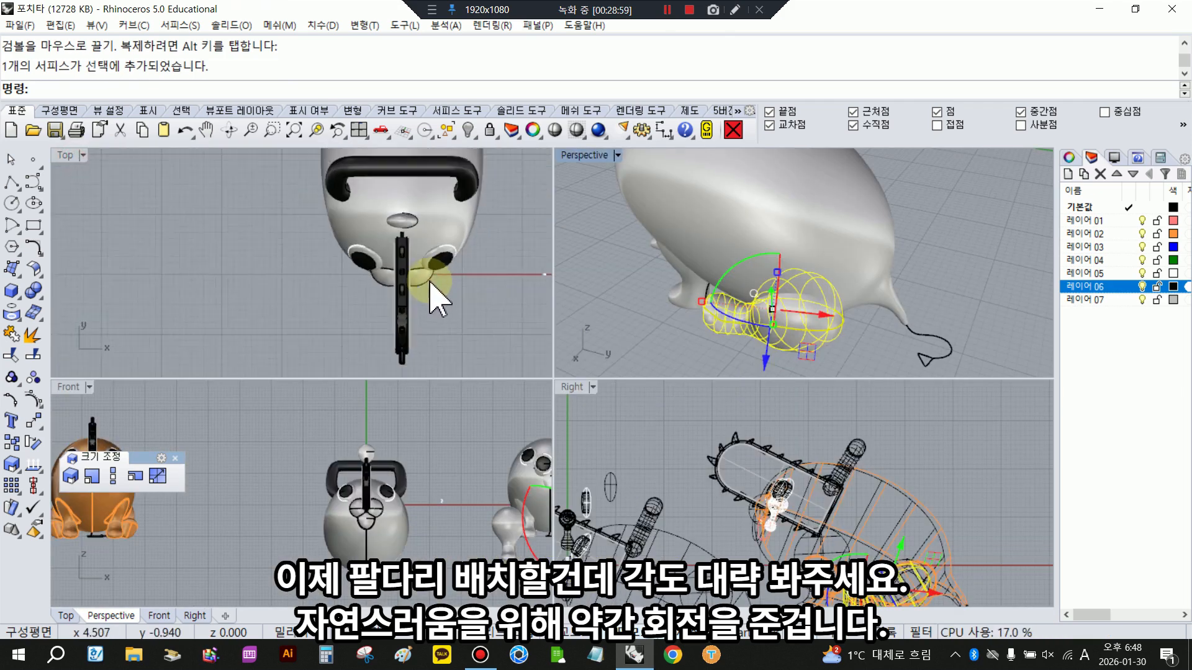
- Copy the earlier body's legs in place and move the copies across to the new body in the side view
scroll(341, 319, down, 2)
drag(881, 305, 779, 304)
right_drag(837, 334, 735, 255)
right_drag(711, 516, 728, 469)
right_click(8, 445)
drag(800, 516, 732, 516)
- Lower the copied hind leg toward the rear underside of the new body and rotate it to lie flatter
click(758, 542)
drag(769, 469, 768, 494)
scroll(759, 580, up, 4)
drag(760, 580, 702, 566)
drag(805, 551, 802, 548)
drag(803, 481, 795, 490)
- Shift the front leg down and slightly backward on the new body in the side view
click(686, 484)
drag(670, 436, 670, 458)
drag(710, 505, 732, 505)
- Tilt the hind leg to lie naturally under the rear of the body and push it inward toward the body
click(779, 527)
drag(708, 567, 698, 542)
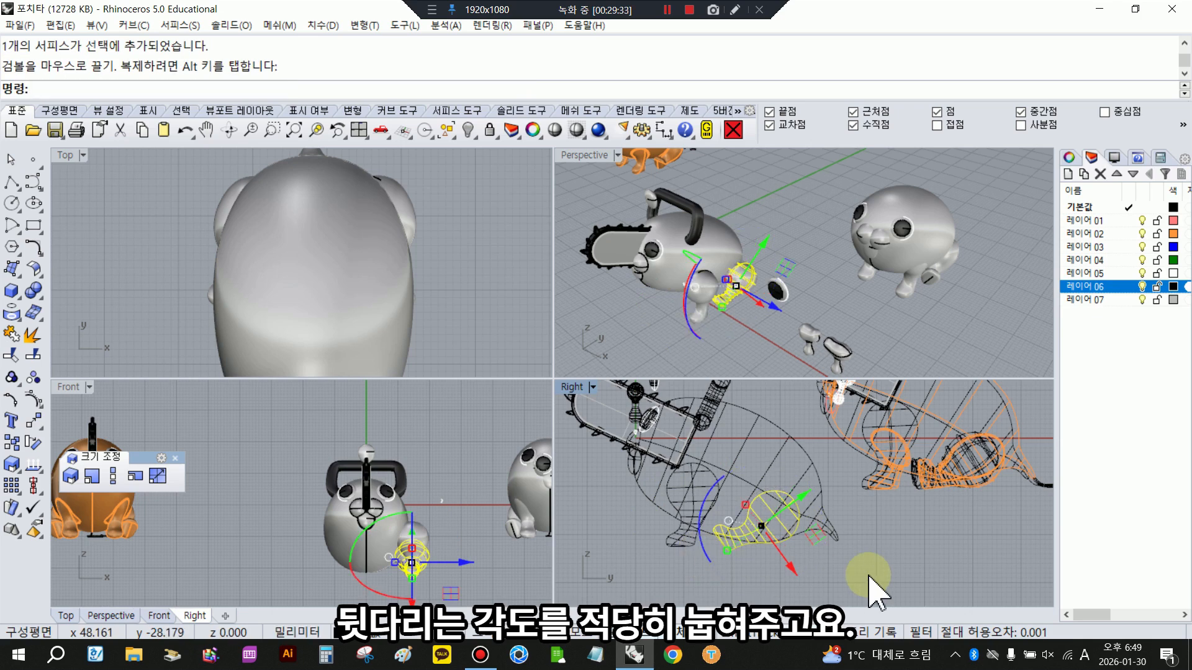
drag(798, 501, 799, 499)
drag(779, 546, 781, 551)
scroll(726, 293, up, 8)
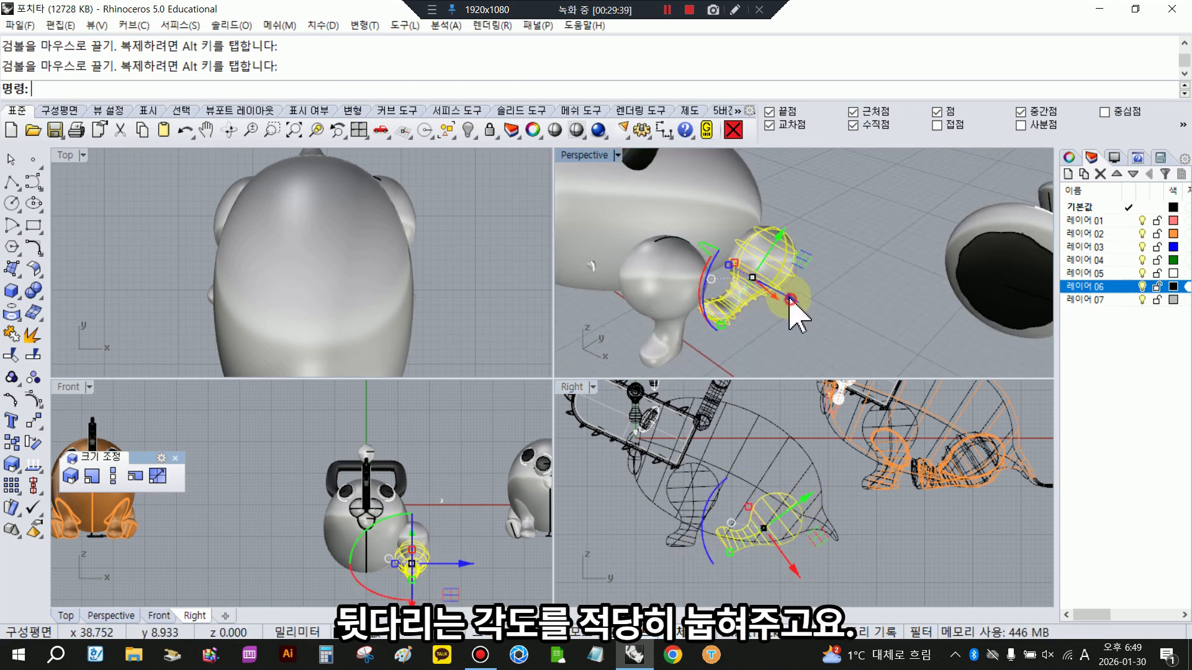
drag(788, 297, 770, 287)
scroll(796, 320, down, 8)
- Hide every object except the new Pochita model
click(796, 319)
drag(604, 209, 604, 208)
click(470, 132)
click(493, 162)
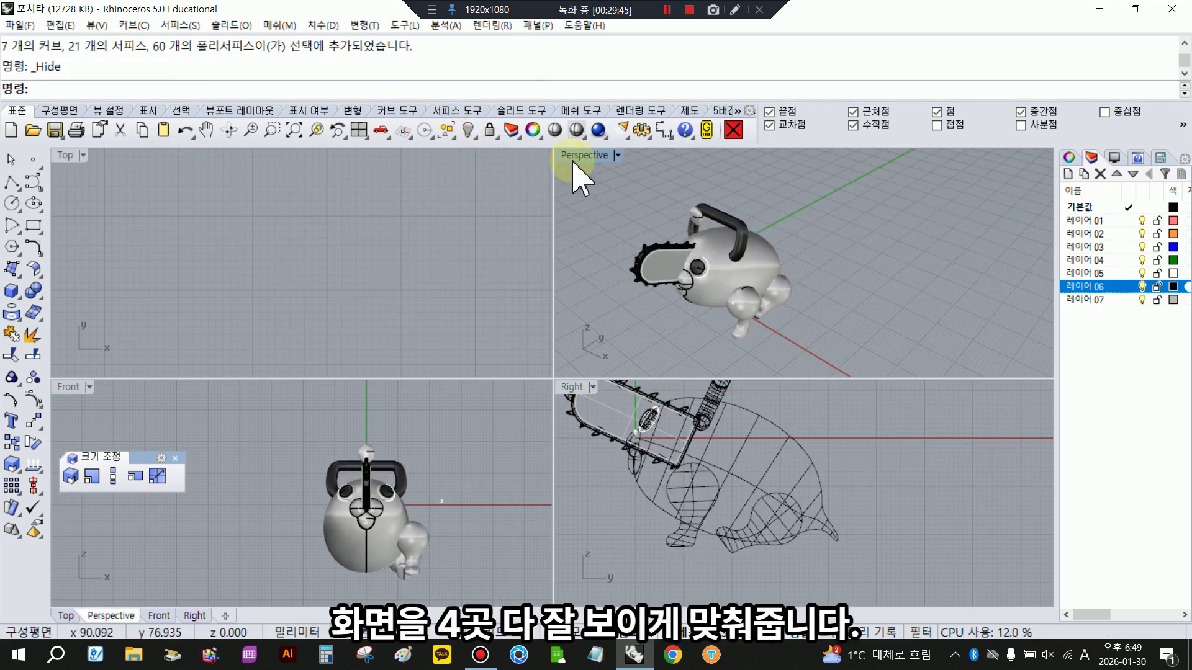
- Frame the model's rear in the views and turn on the control points of the hind leg
right_drag(808, 305, 720, 298)
scroll(806, 289, up, 4)
click(800, 286)
scroll(329, 298, down, 9)
right_drag(249, 279, 329, 323)
scroll(372, 303, up, 10)
click(35, 400)
click(480, 257)
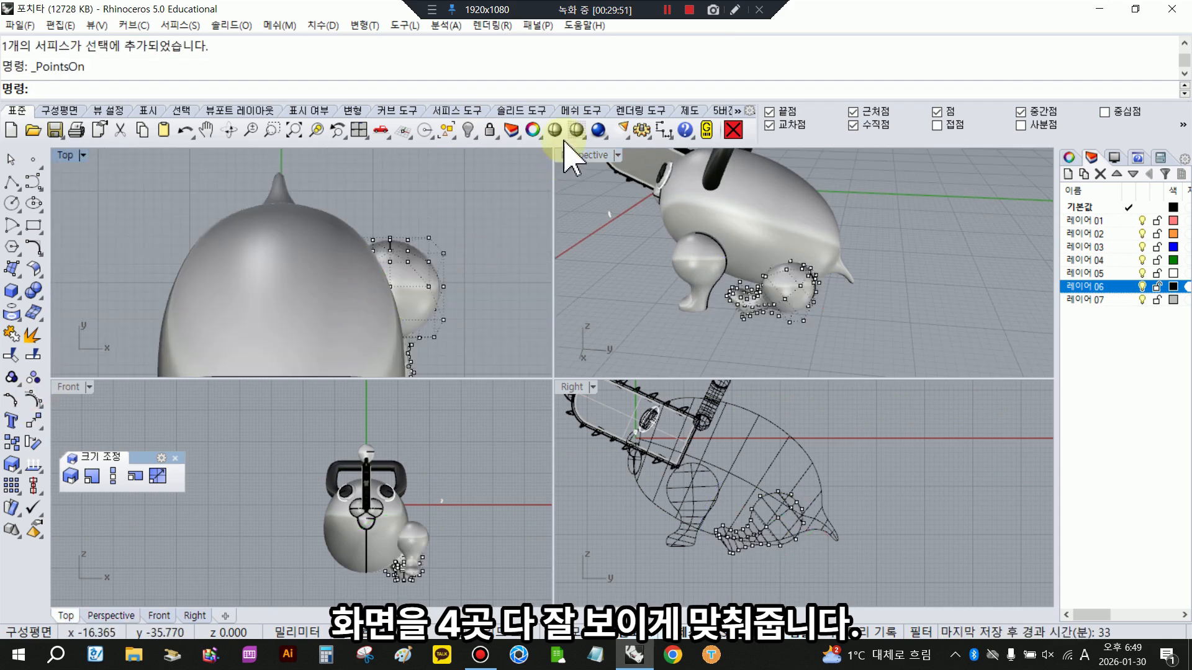
- Scale the three outermost control points of the hind leg's thigh inward in one direction in the wireframe top view
right_click(574, 132)
scroll(486, 233, up, 5)
right_drag(396, 292, 430, 231)
scroll(875, 279, up, 4)
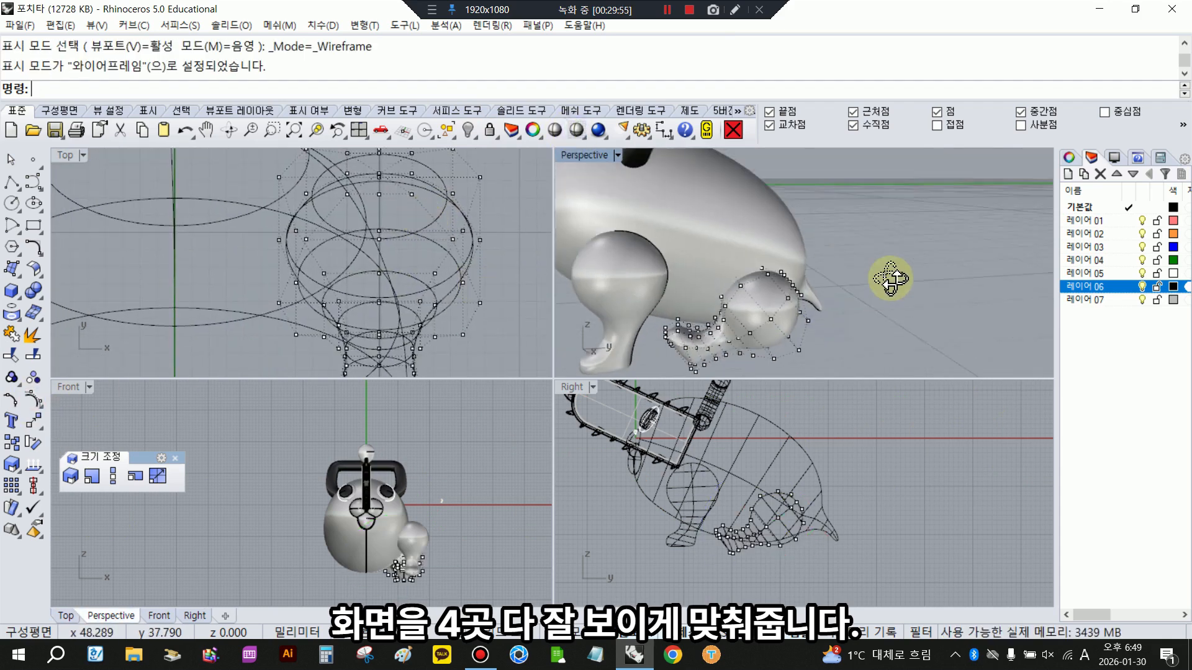
click(113, 476)
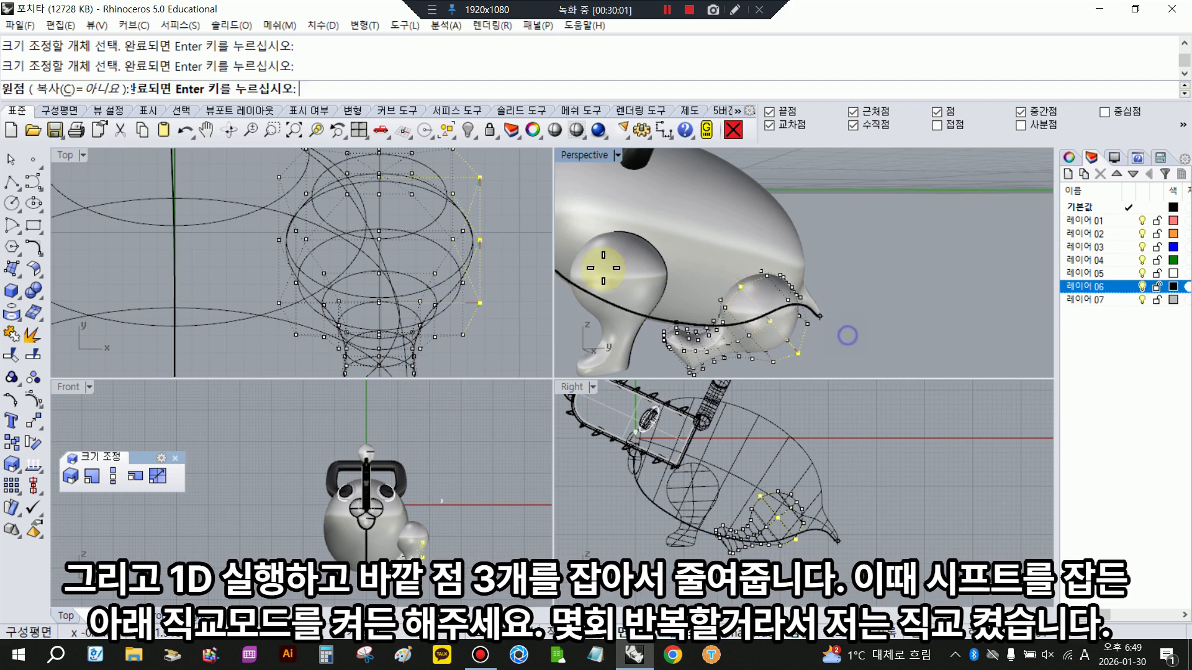
scroll(490, 187, down, 4)
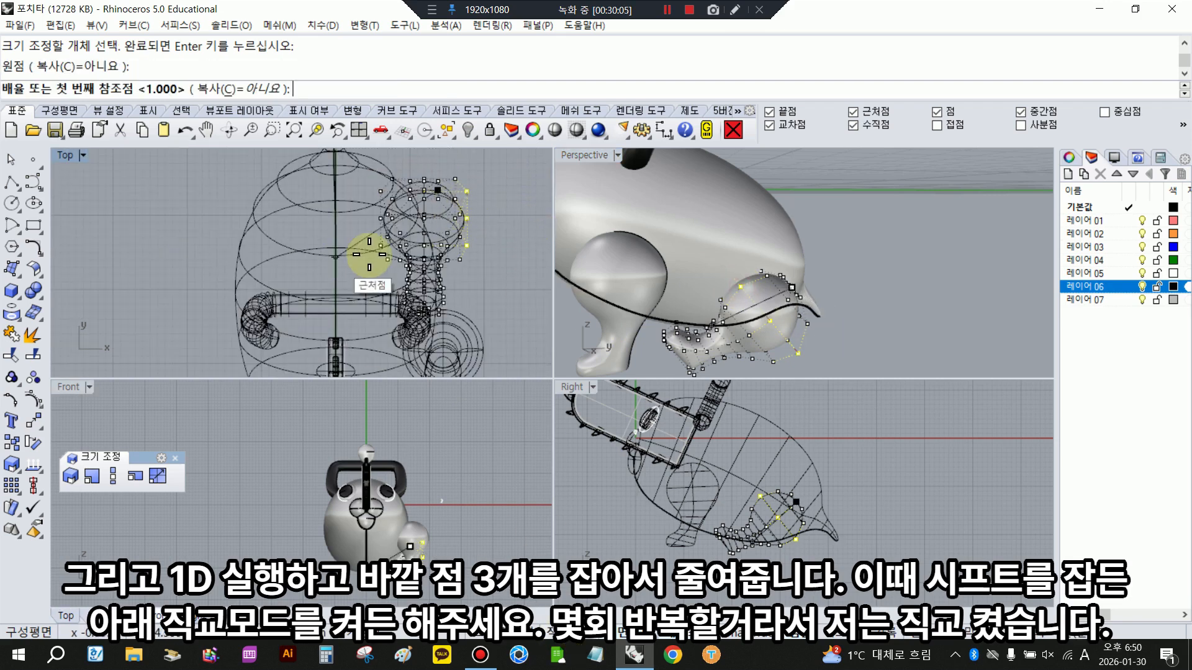
right_drag(422, 235, 261, 264)
click(460, 212)
click(415, 216)
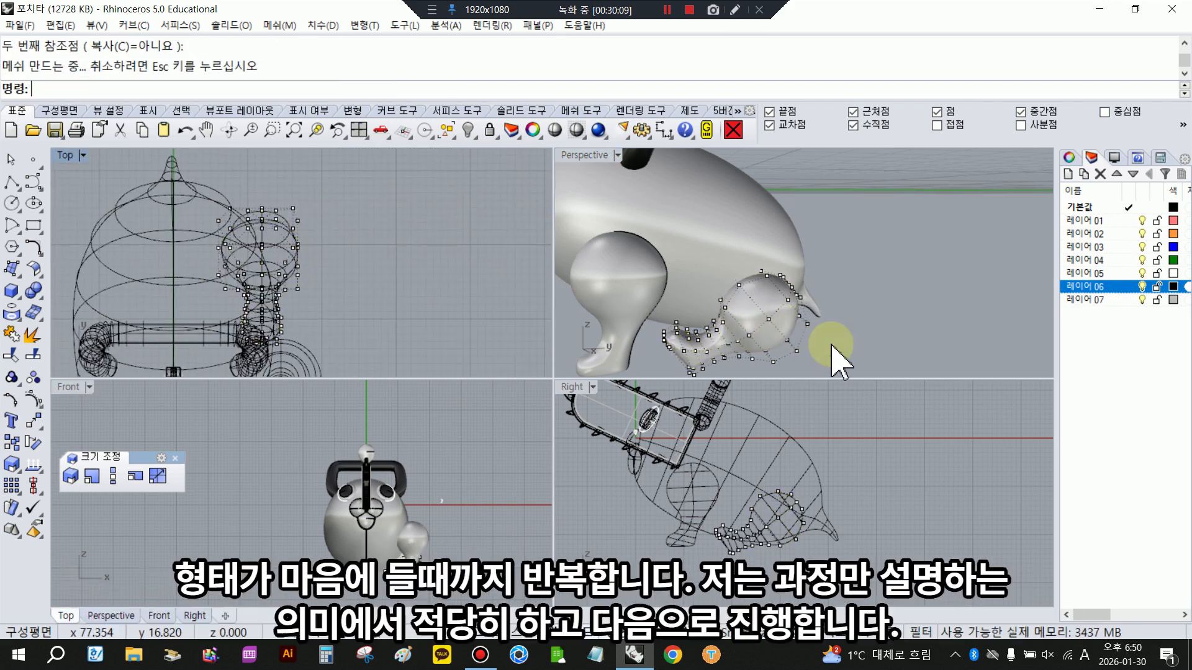
- Scale another row of three outer thigh control points inward in one direction to slim the hind leg further
mouse_move(727, 319)
right_down()
mouse_move(798, 284)
mouse_move(733, 304)
right_up()
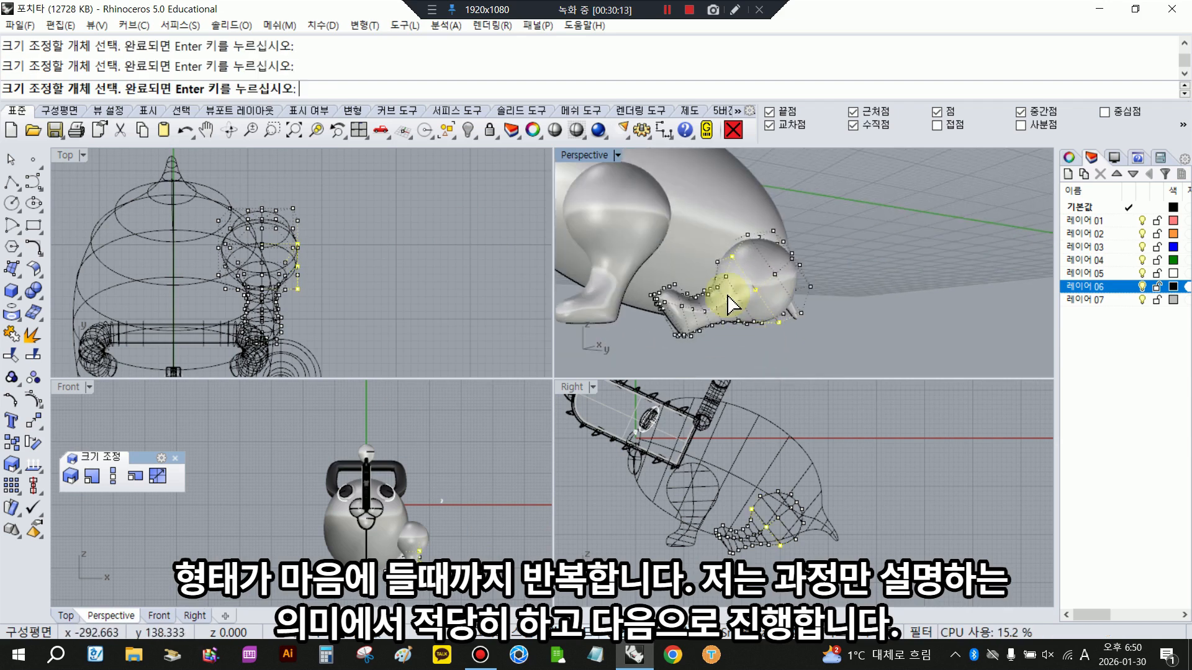
right_click(284, 276)
click(294, 249)
click(522, 234)
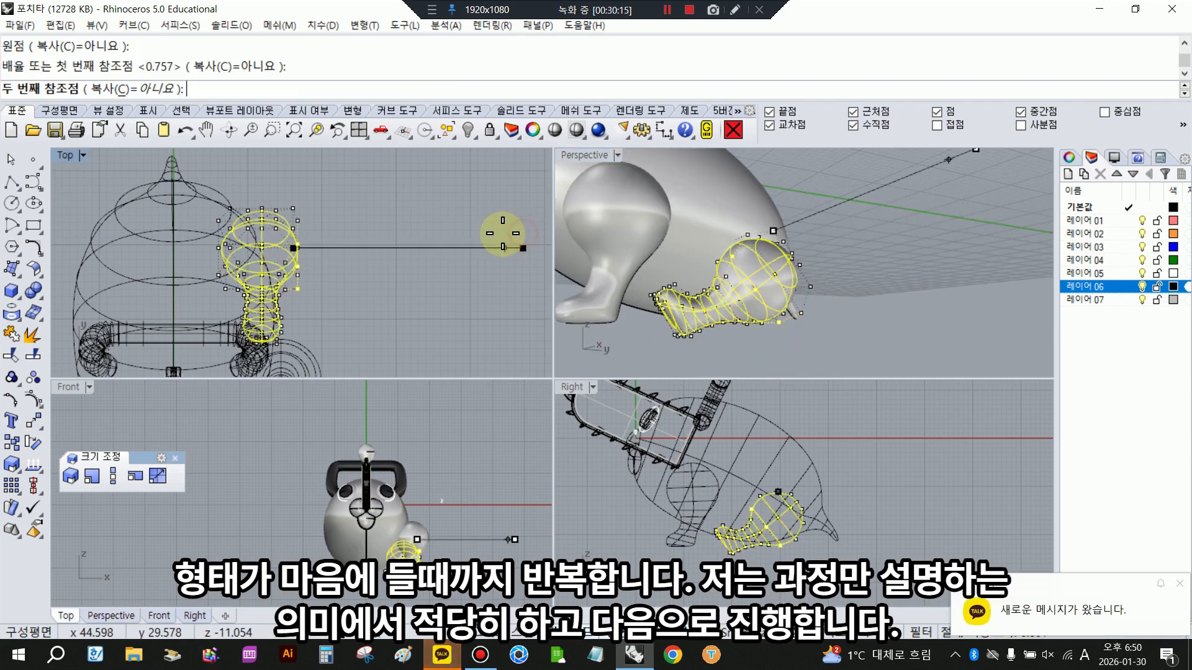
click(467, 237)
click(835, 308)
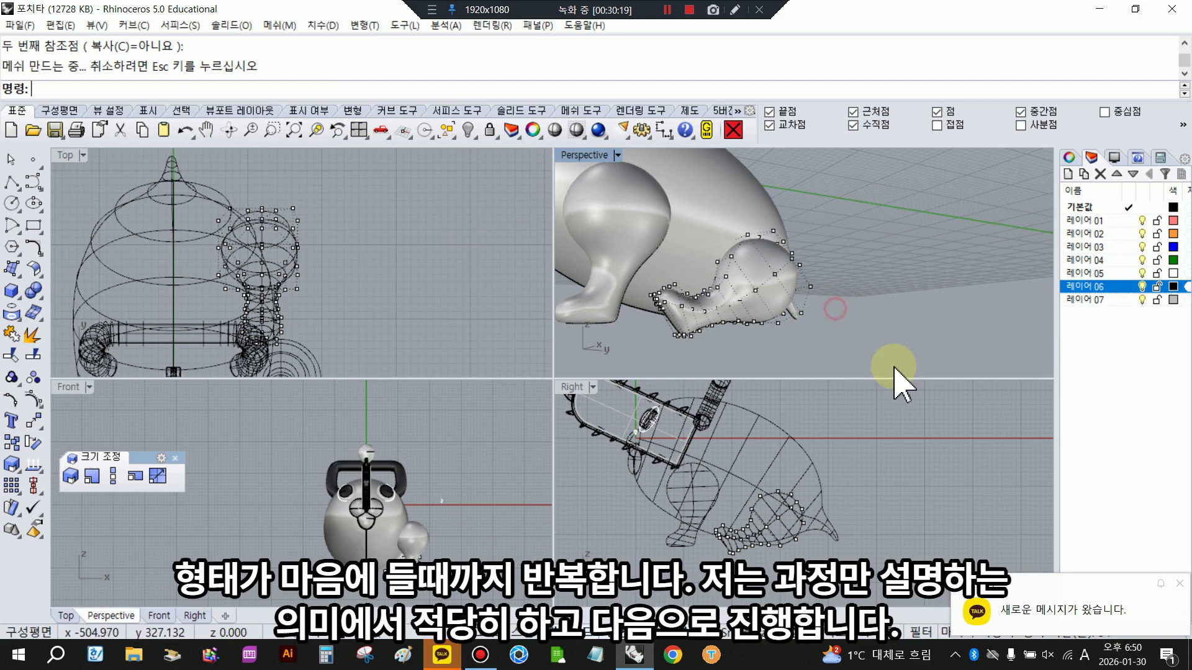
- Turn off the hind leg's control points and shift the leg slightly inward toward the body in the top view
click(1180, 585)
scroll(797, 273, up, 3)
right_drag(782, 279, 809, 358)
right_click(40, 405)
click(297, 248)
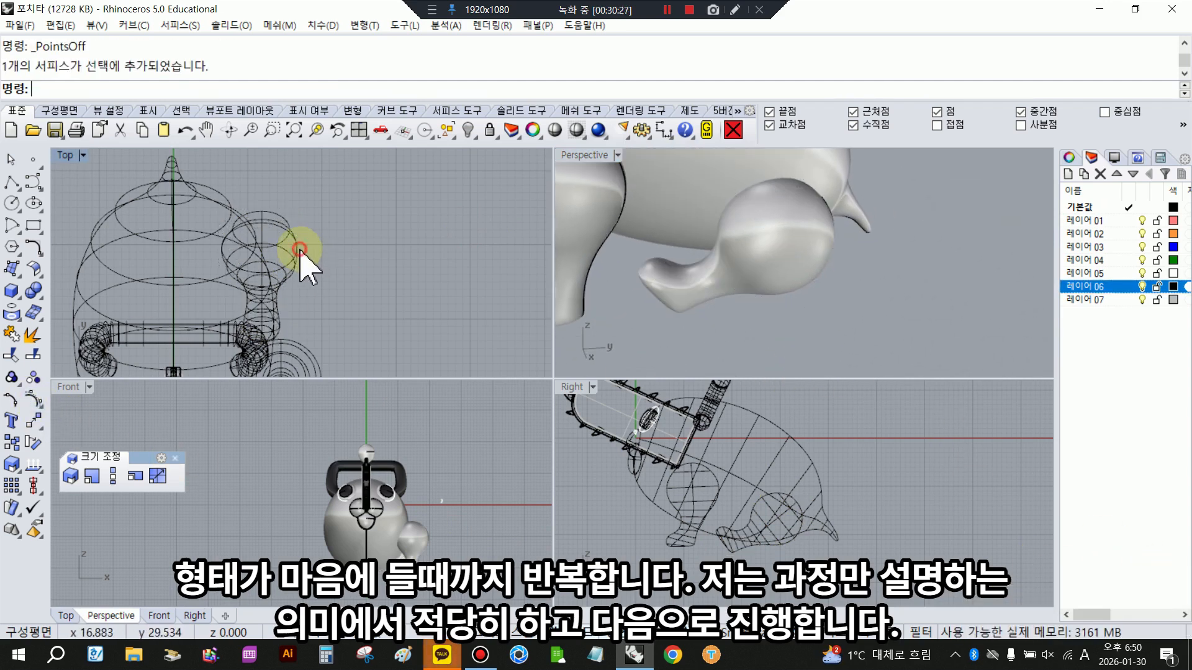
drag(316, 276, 305, 277)
- Try rotating the hind leg in the top view so that its foot points outward
drag(204, 318, 223, 339)
click(359, 300)
right_drag(737, 260, 605, 222)
click(759, 304)
click(741, 329)
right_drag(742, 329, 842, 293)
click(842, 293)
click(185, 130)
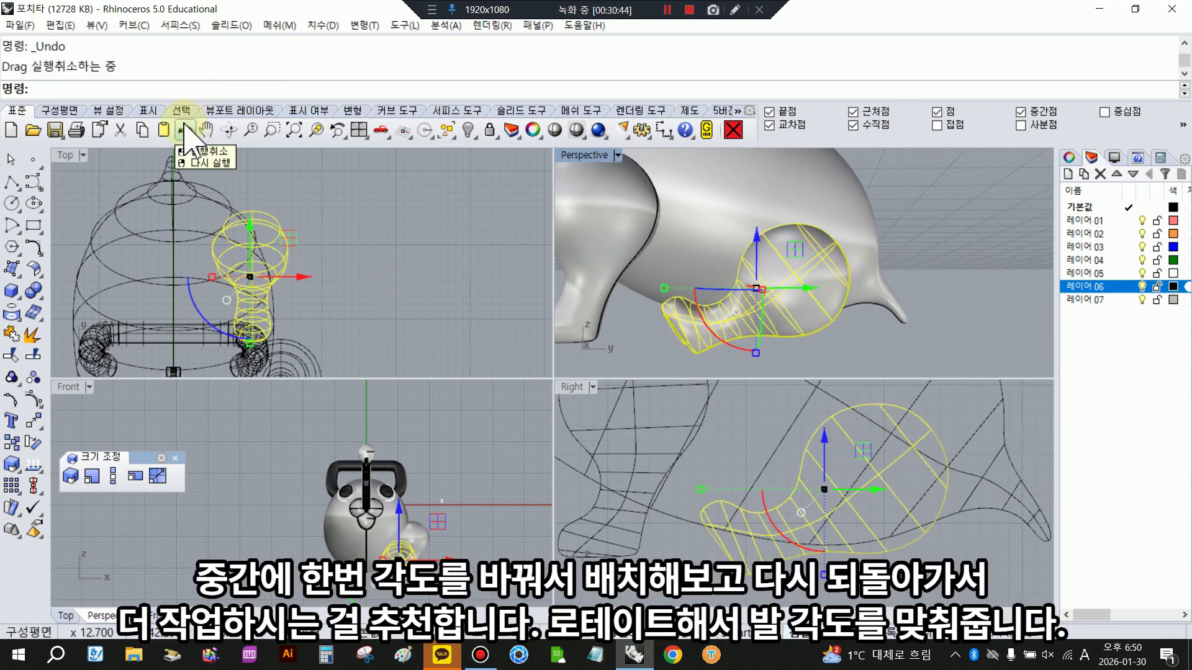
- Turn on the hind leg's control points, rotate the foot points upward about the sole, and shift them slightly in the side view
key(F10)
click(729, 524)
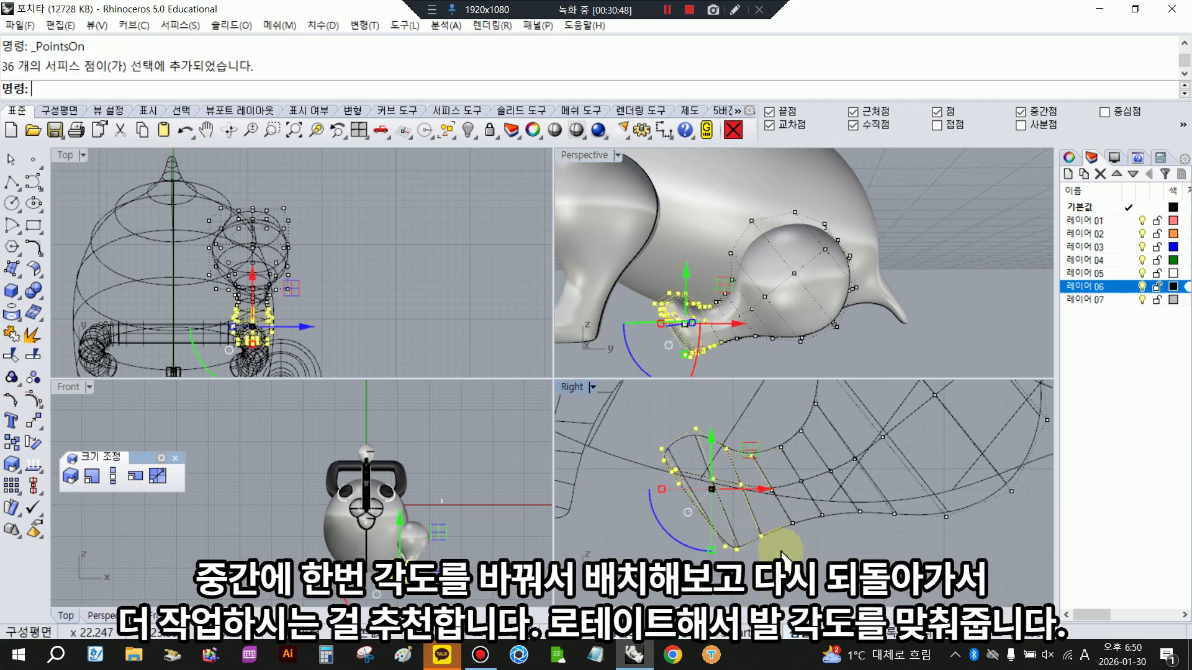
scroll(780, 555, up, 2)
shift+drag(649, 465, 788, 582)
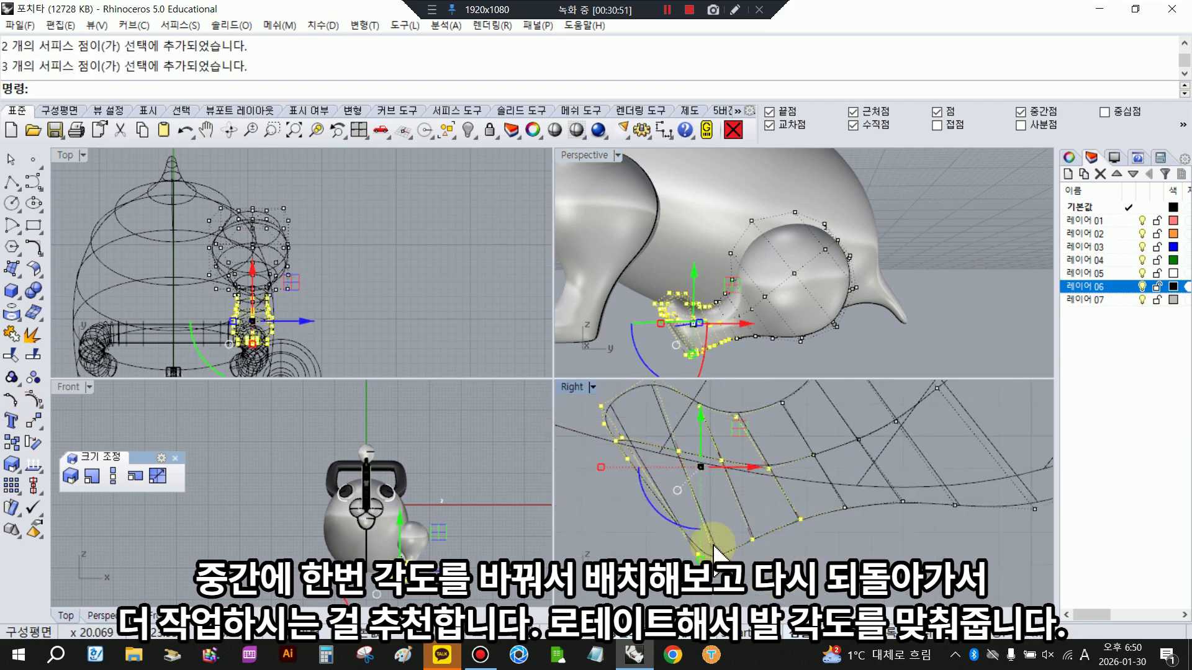
click(792, 523)
click(698, 554)
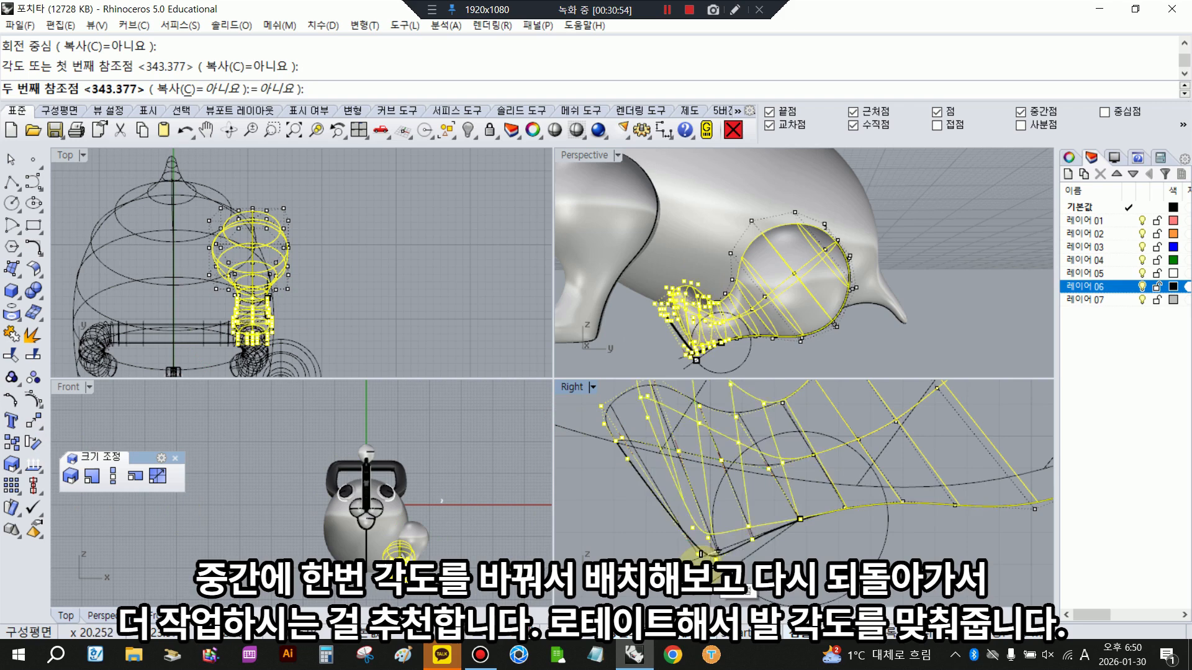
click(627, 549)
drag(737, 490, 740, 496)
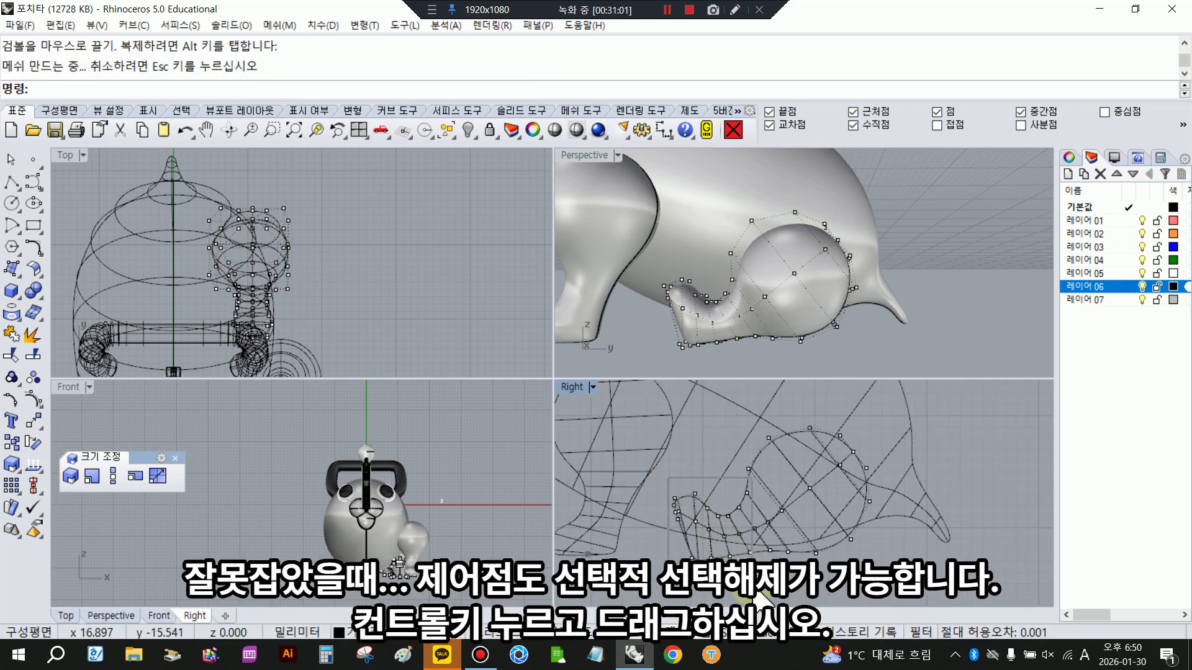
- Select the foot and ankle control points in the side view and rotate them about the sole to level the foot
drag(753, 590, 757, 590)
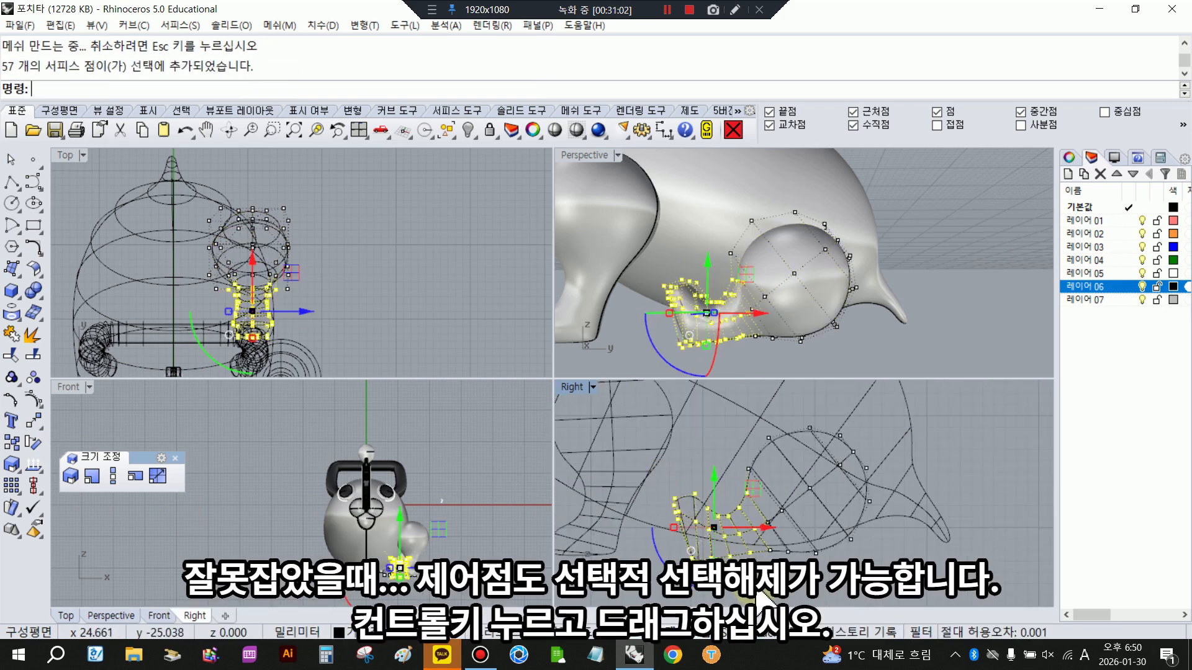
scroll(758, 589, up, 7)
scroll(772, 504, up, 5)
shift+drag(785, 528, 826, 580)
scroll(824, 560, down, 4)
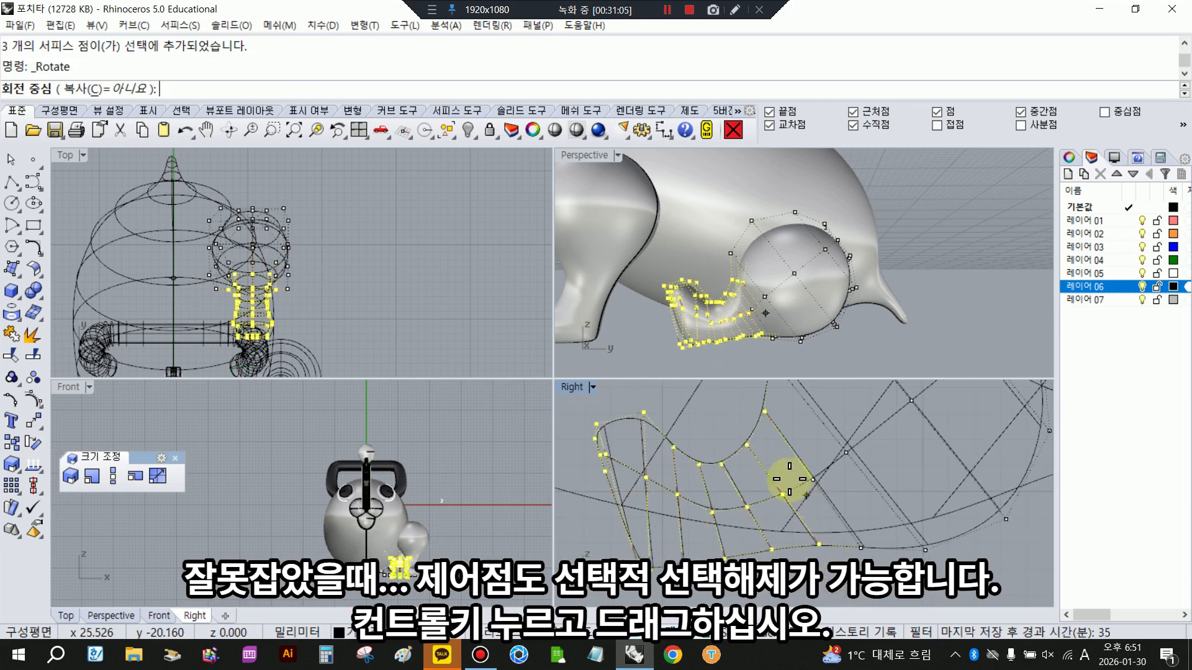
key(Escape)
scroll(782, 438, down, 2)
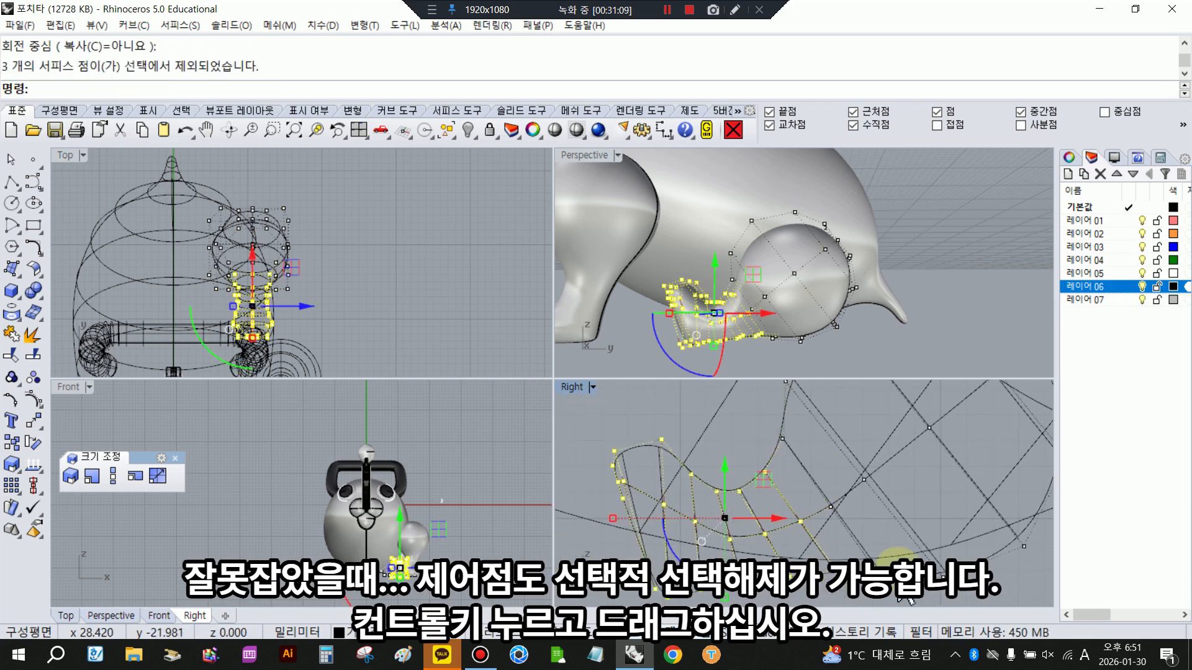
right_click(899, 595)
click(837, 570)
click(634, 599)
click(633, 573)
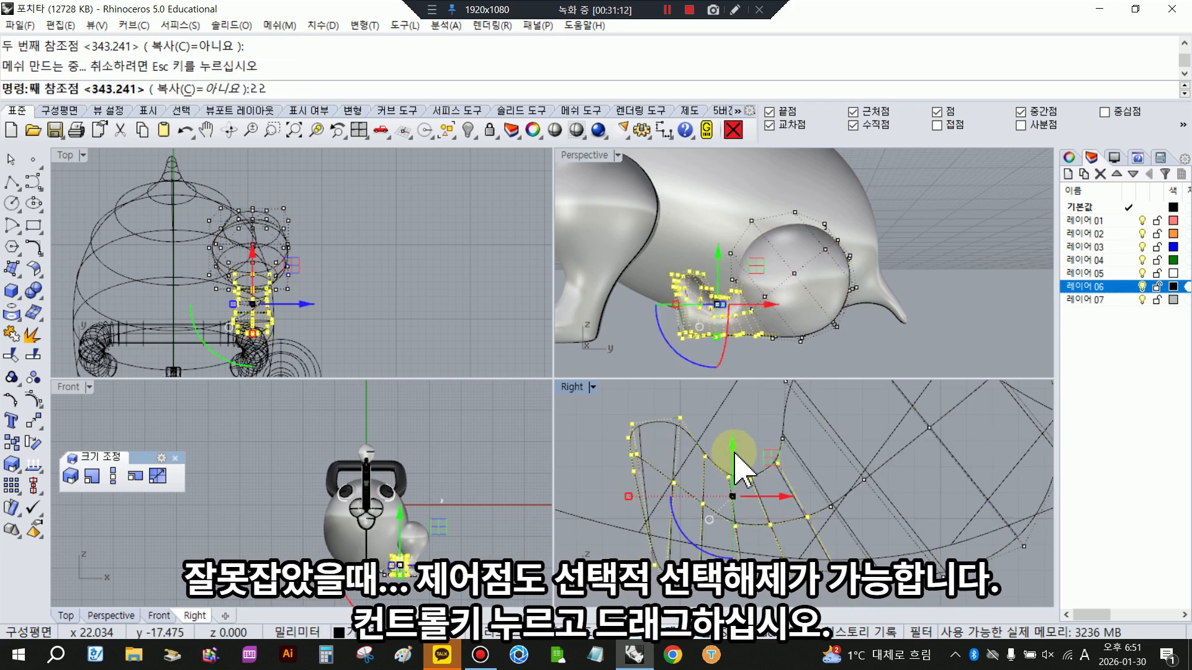
- Nudge the foot and ankle points slightly down and forward in the side view and turn off the control points
drag(734, 448, 733, 455)
drag(788, 503, 785, 503)
click(846, 585)
right_drag(801, 298, 770, 267)
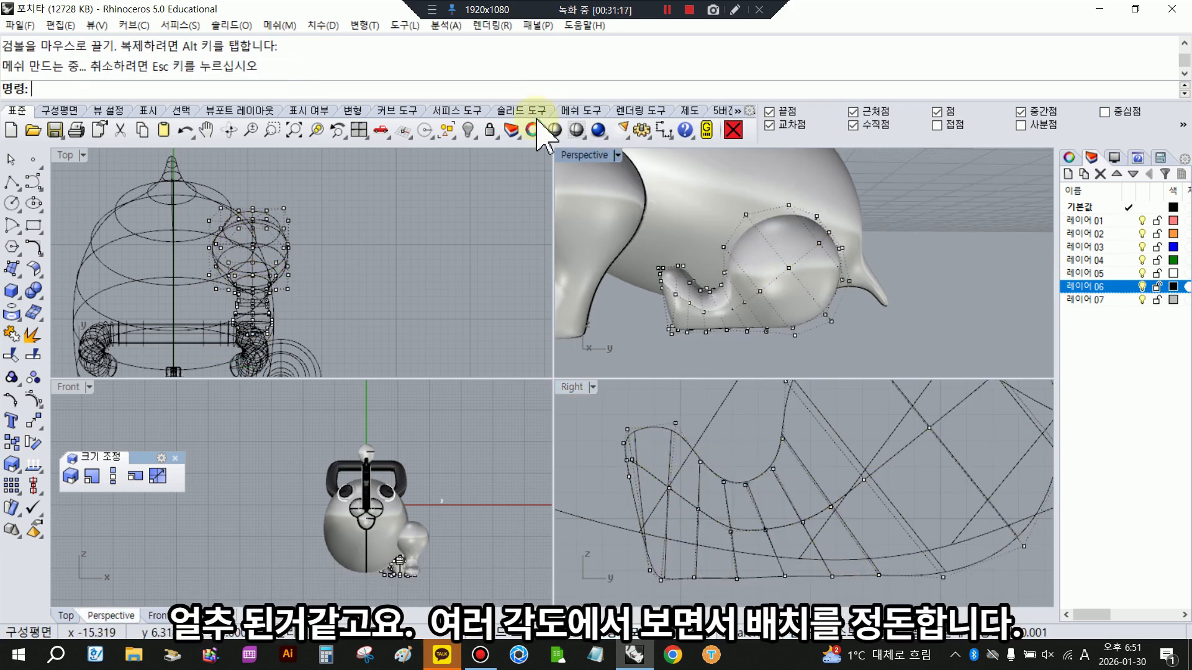
right_click(554, 131)
right_drag(722, 314, 701, 279)
scroll(358, 240, up, 2)
right_drag(359, 239, 400, 237)
right_click(400, 237)
right_click(32, 404)
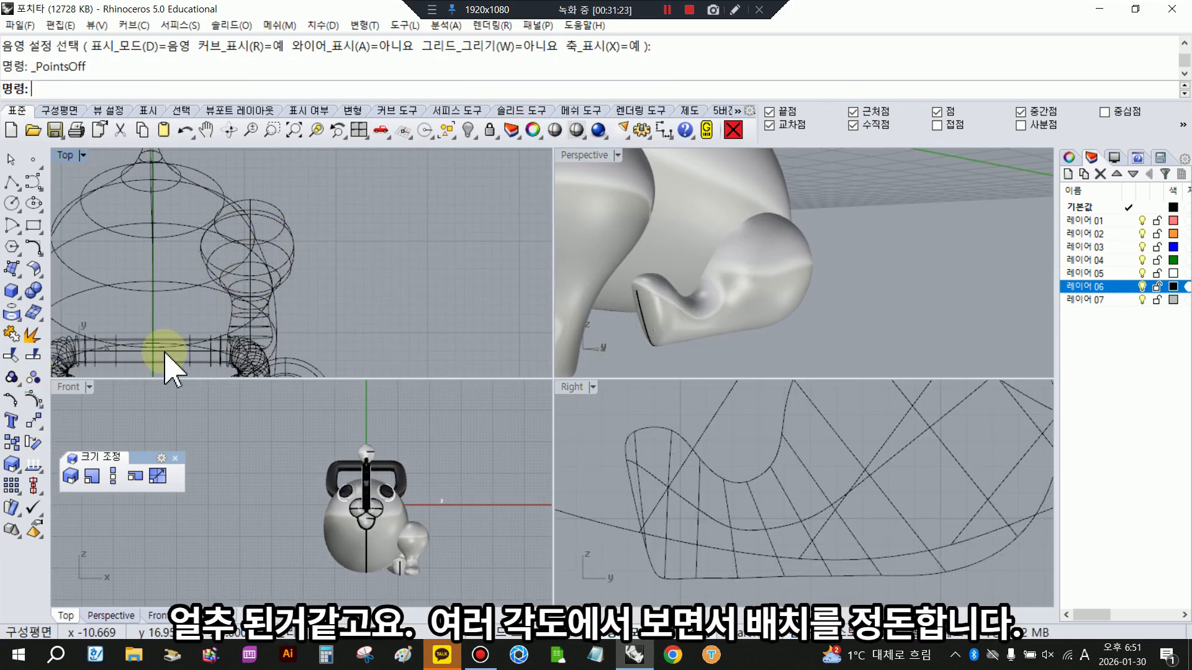
- Tilt the hind leg sideways relative to the body in the perspective view
scroll(821, 532, down, 2)
click(770, 275)
drag(748, 280, 750, 280)
right_drag(848, 288, 651, 248)
scroll(757, 547, down, 4)
drag(994, 318, 1000, 288)
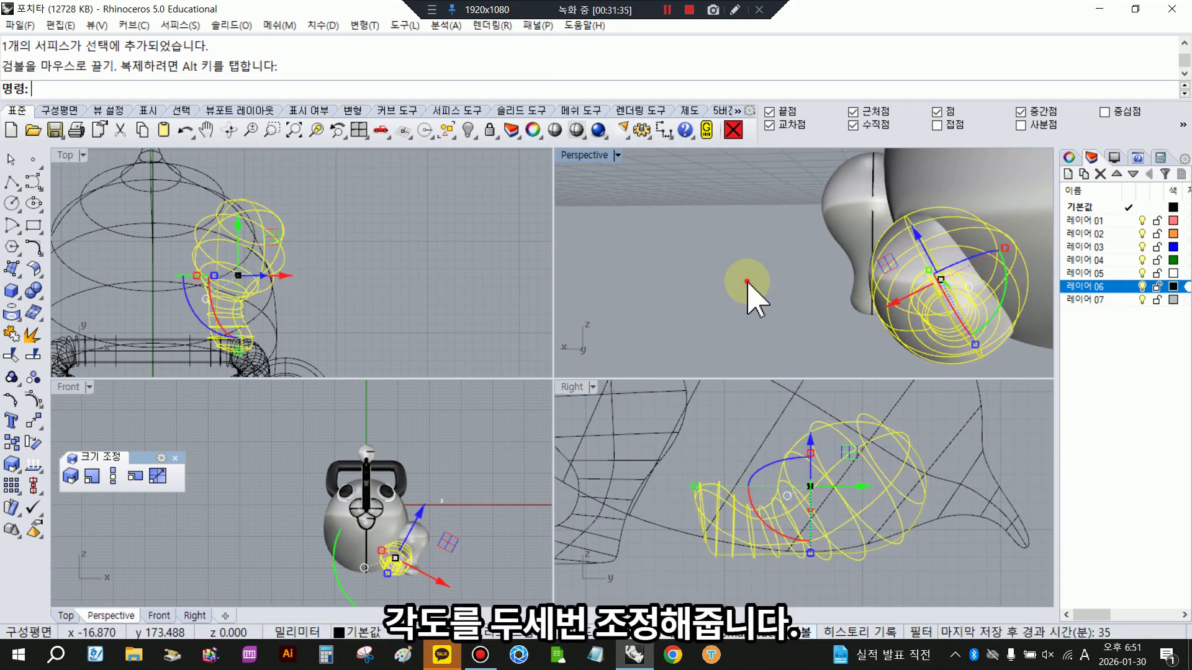
click(747, 281)
- Rotate the hind leg in the top view to turn its foot outward, and level its pitch in the side view
right_drag(747, 281, 915, 299)
click(829, 266)
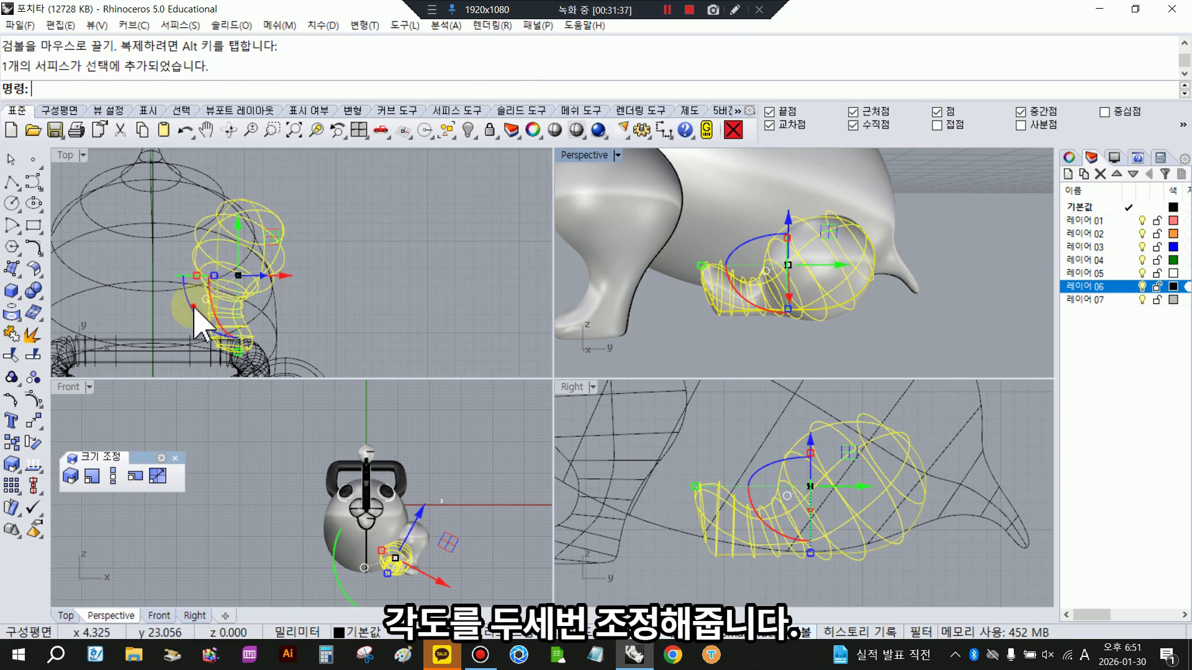
drag(195, 306, 218, 325)
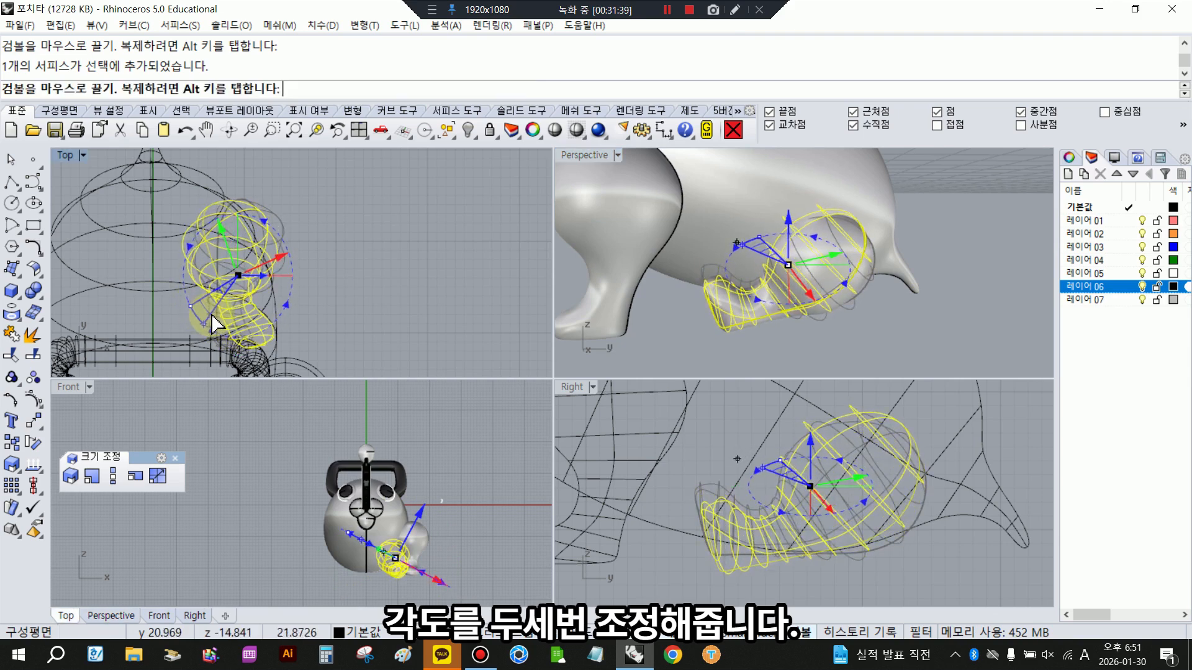
click(787, 551)
click(776, 565)
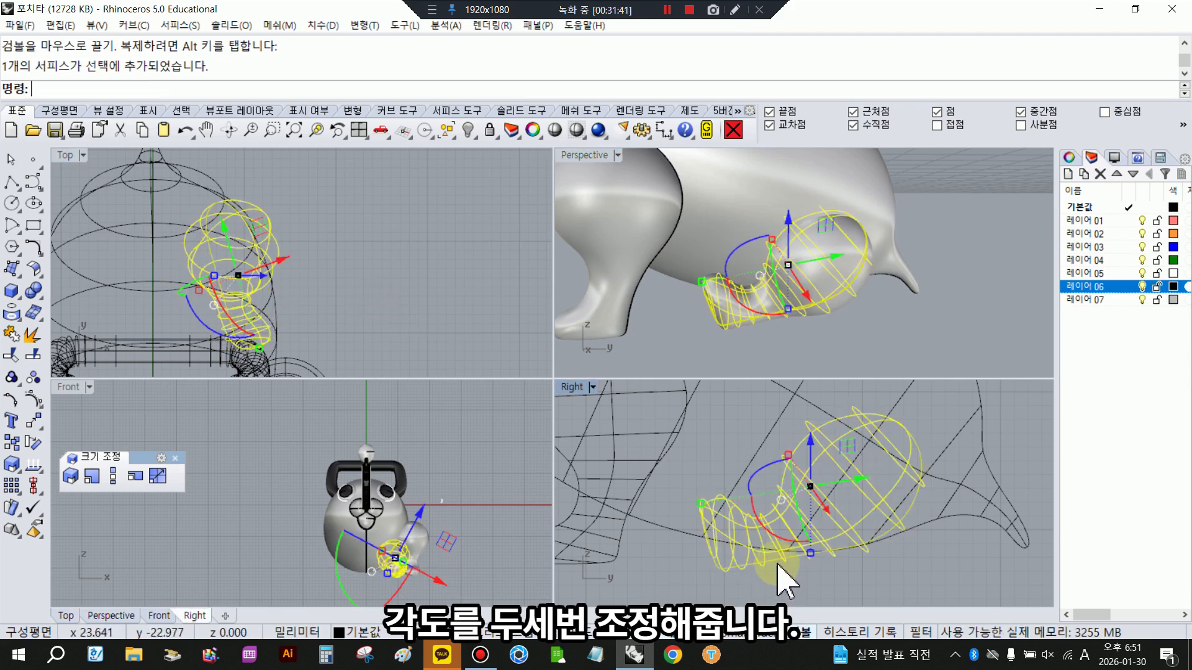
drag(783, 541, 693, 546)
click(663, 545)
- Move the hind leg slightly outward so that its toes are not buried in the body
right_drag(736, 263, 875, 268)
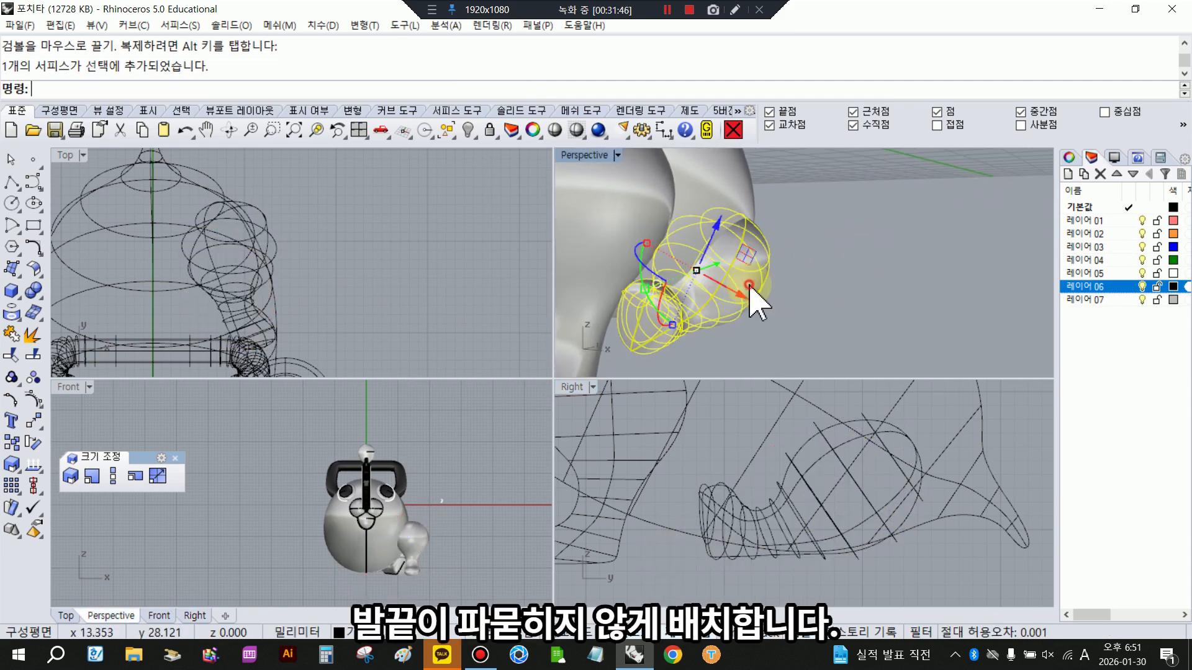
drag(282, 260, 291, 257)
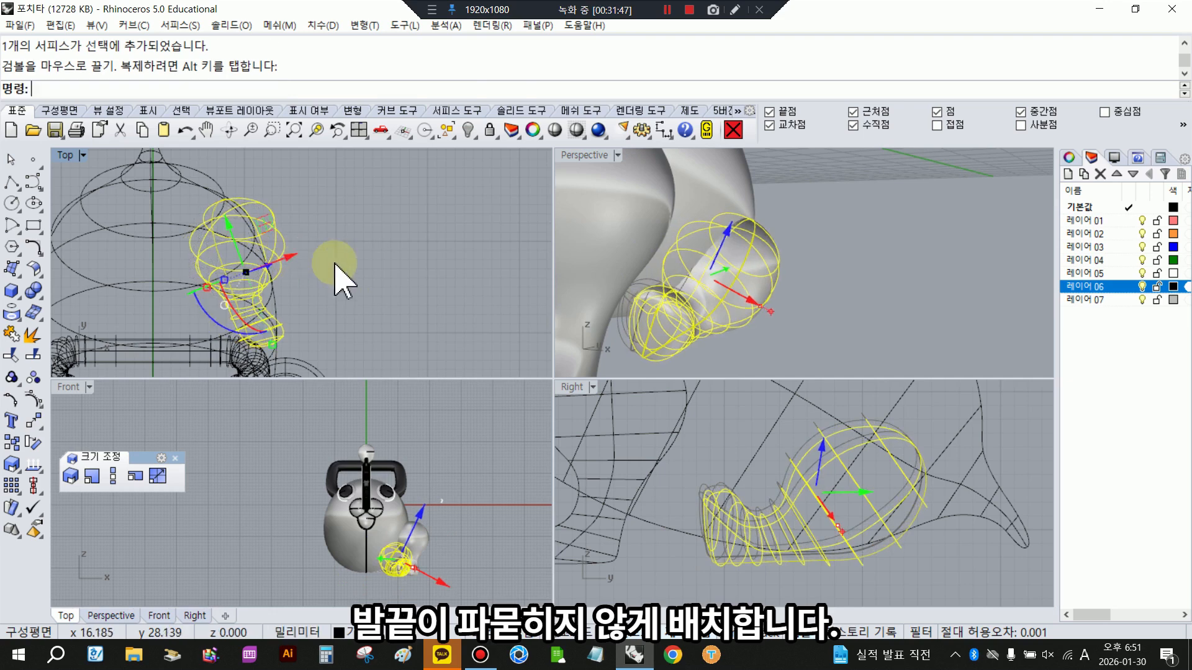
click(374, 266)
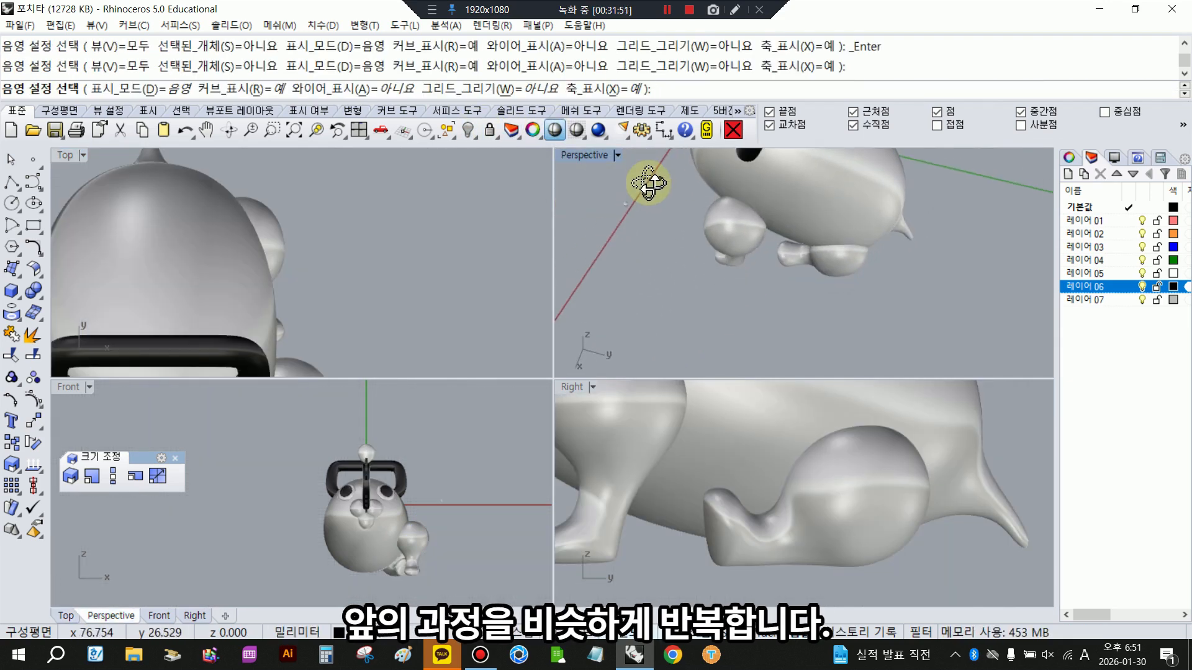
- Frame the front leg in the views and turn on its control points
click(798, 505)
right_drag(331, 306, 362, 173)
key(F10)
scroll(409, 552, up, 10)
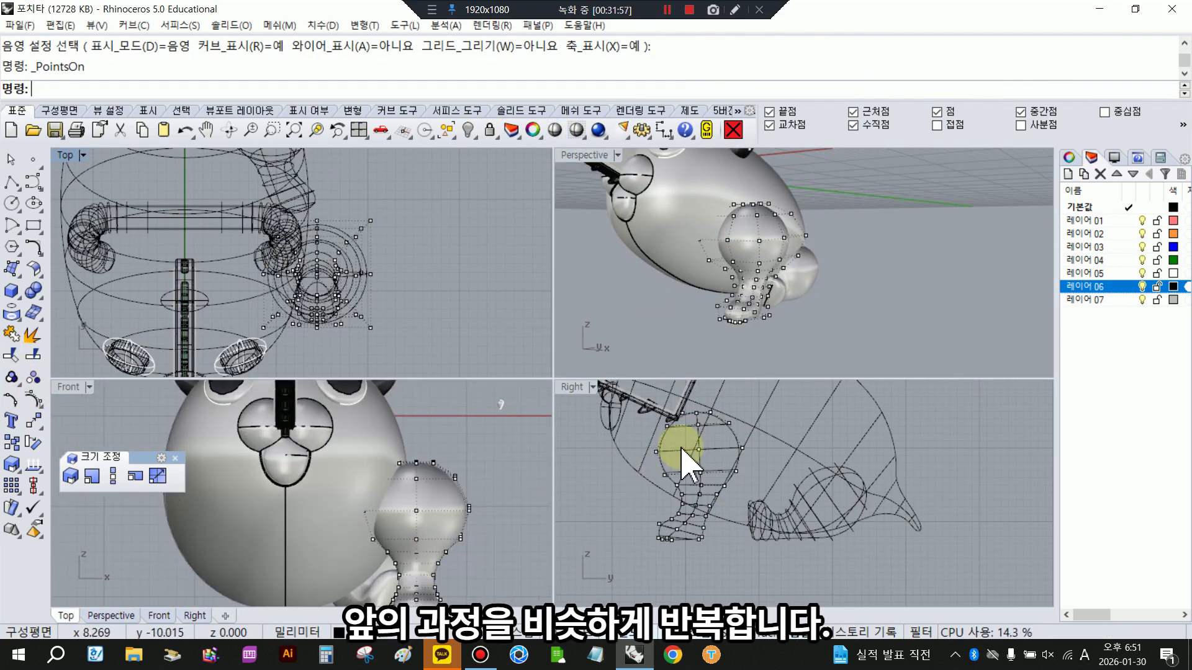
scroll(683, 448, up, 2)
right_drag(687, 443, 717, 427)
scroll(490, 549, down, 4)
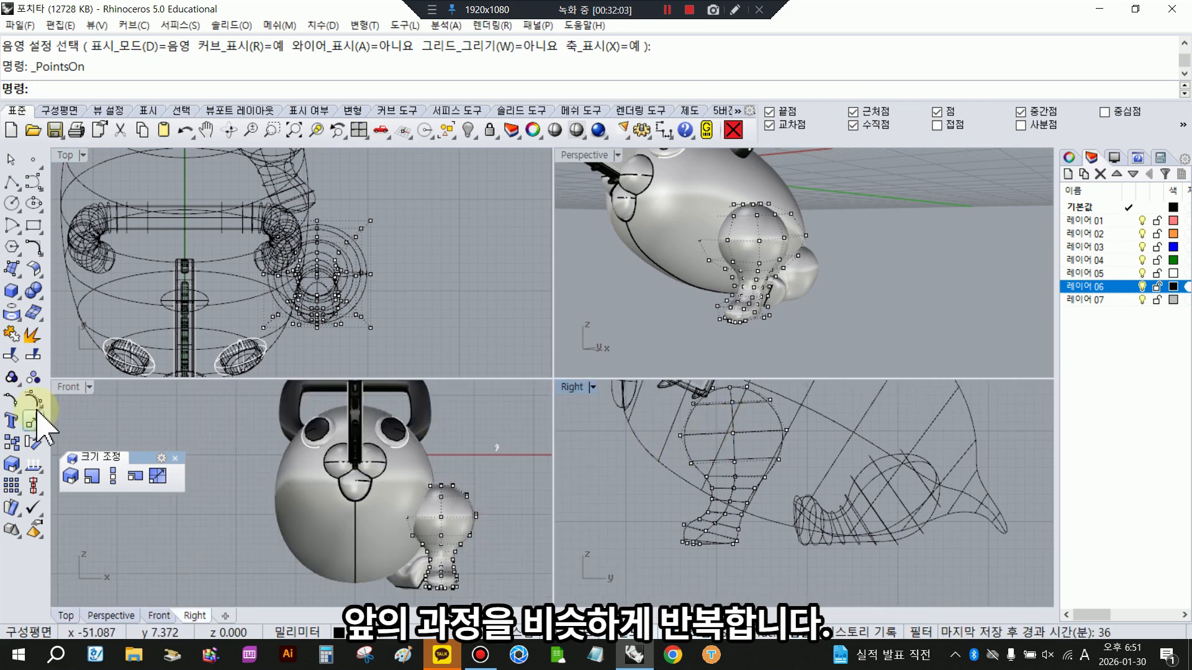
- Scale the three outermost control points of the front leg's upper part inward in one direction in the top view
click(113, 477)
scroll(769, 239, up, 5)
right_drag(769, 240, 754, 253)
drag(713, 276, 736, 293)
drag(767, 260, 827, 260)
click(336, 265)
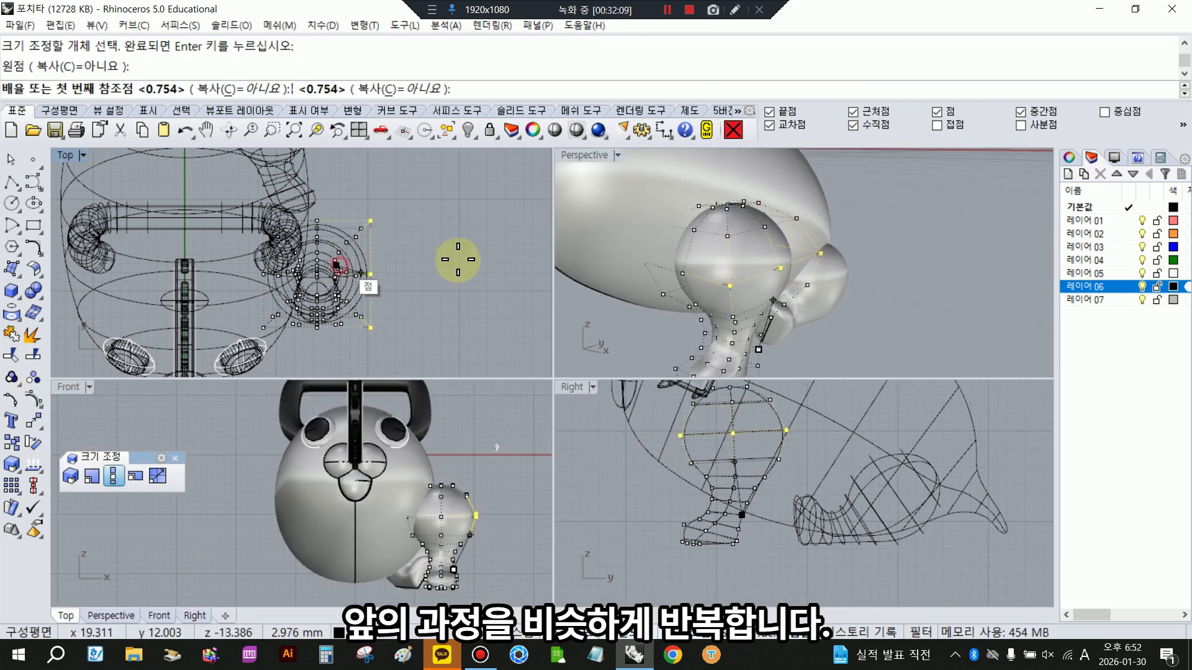
click(531, 265)
click(489, 265)
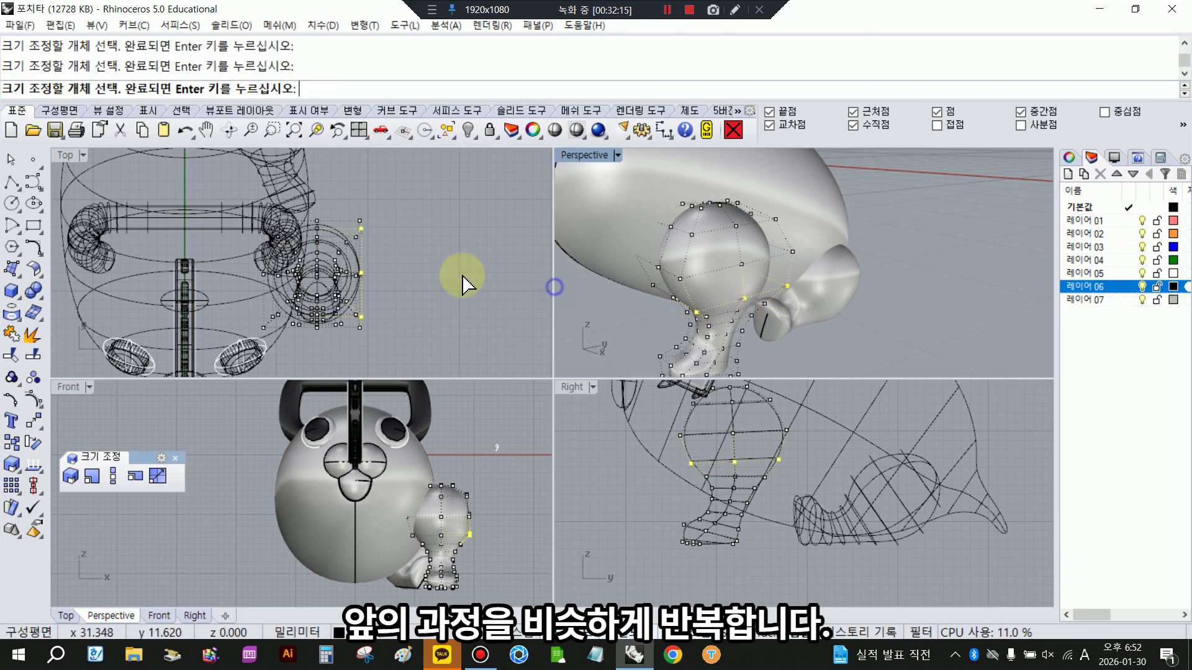
- Scale the next lower row of the front leg's outer control points inward, and move the leg inward against the body
click(314, 273)
click(492, 279)
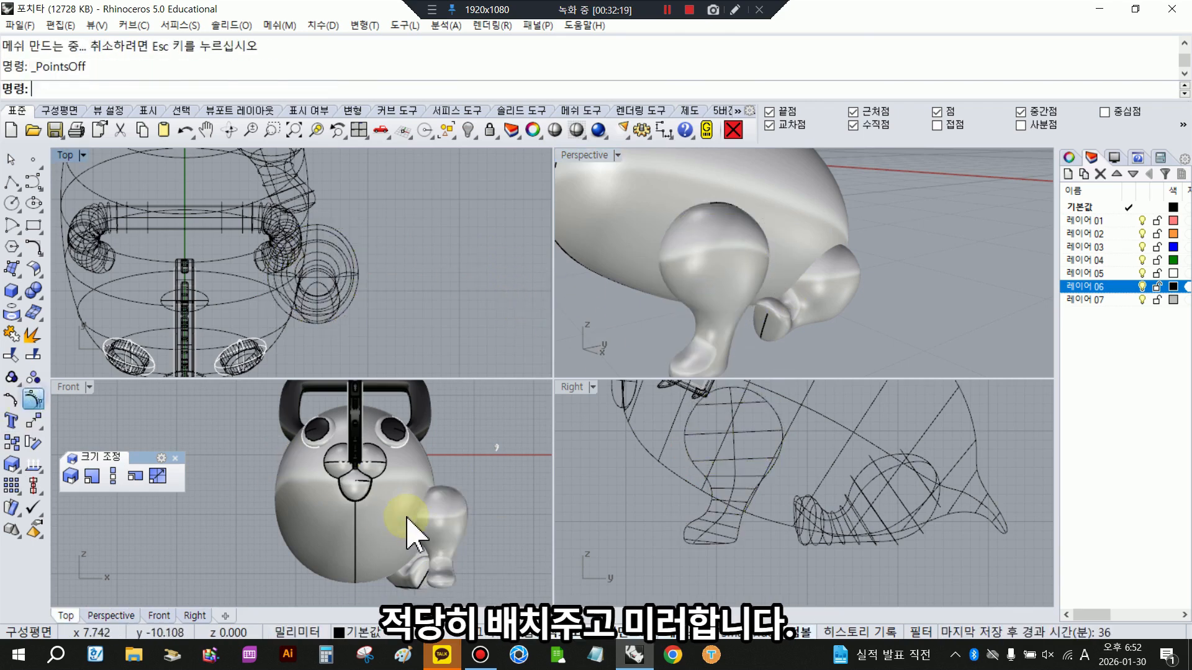
click(412, 532)
mouse_move(447, 538)
mouse_down()
mouse_move(462, 546)
mouse_move(450, 539)
mouse_up()
click(524, 557)
right_drag(751, 273, 900, 267)
scroll(868, 266, down, 3)
drag(835, 348, 754, 318)
- Mirror the front and hind legs to the other side across the body's vertical centreline in the front view
click(36, 424)
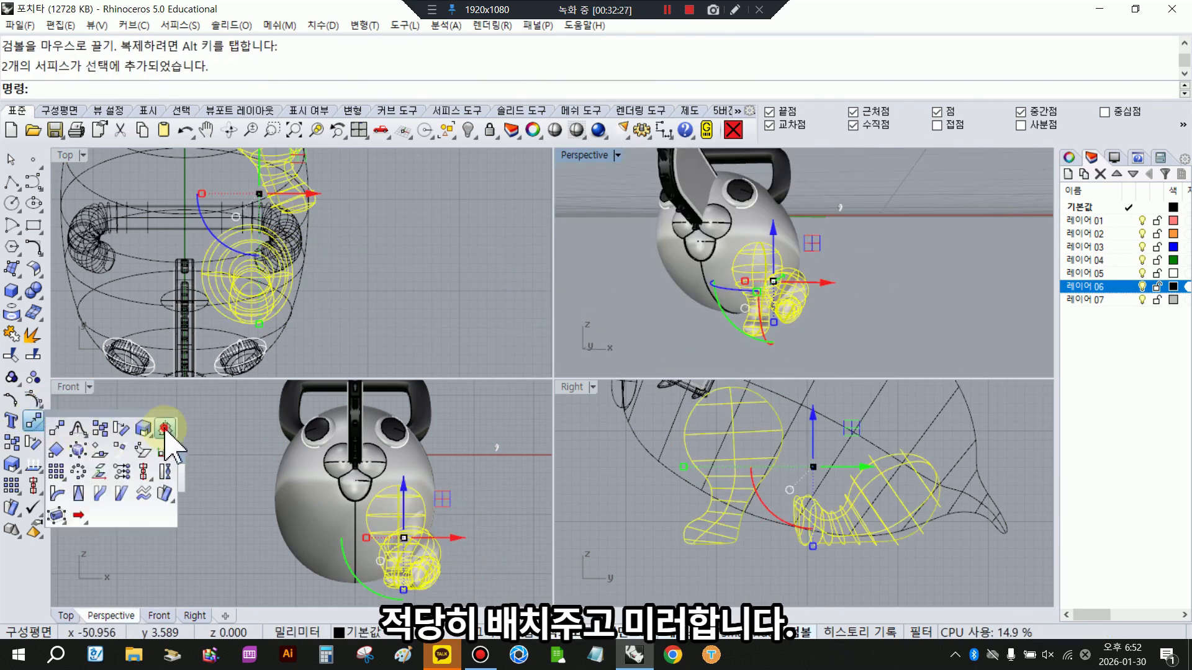
click(164, 428)
scroll(372, 559, up, 4)
click(343, 558)
click(343, 523)
click(511, 447)
scroll(434, 481, down, 6)
- Copy the tooth from its end point to the midpoint of the muzzle's lower edge in an enlarged perspective view, and move it inward
double_click(583, 154)
right_drag(552, 358, 451, 423)
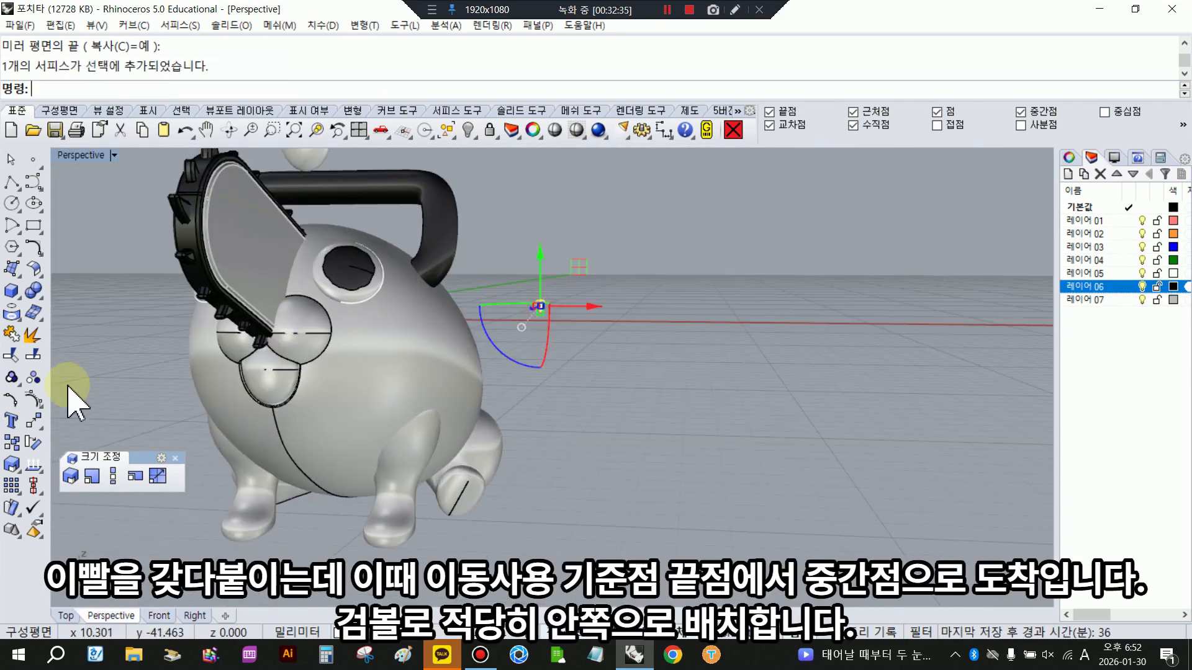
click(11, 442)
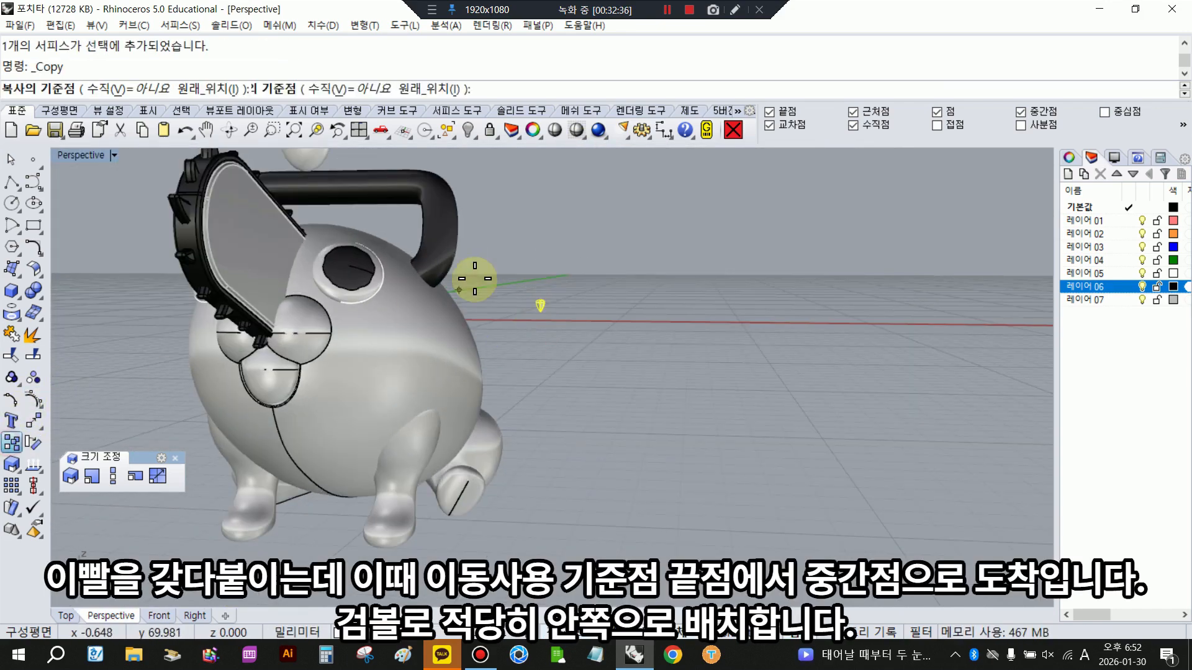
click(541, 303)
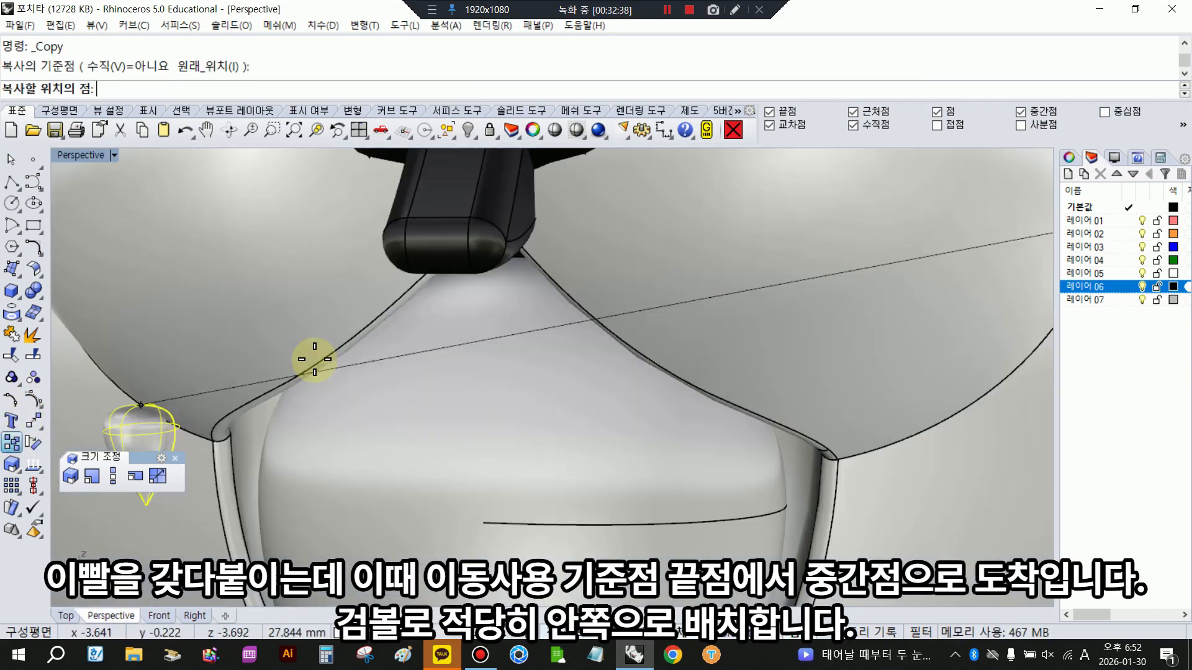
scroll(660, 354, up, 3)
scroll(707, 363, down, 2)
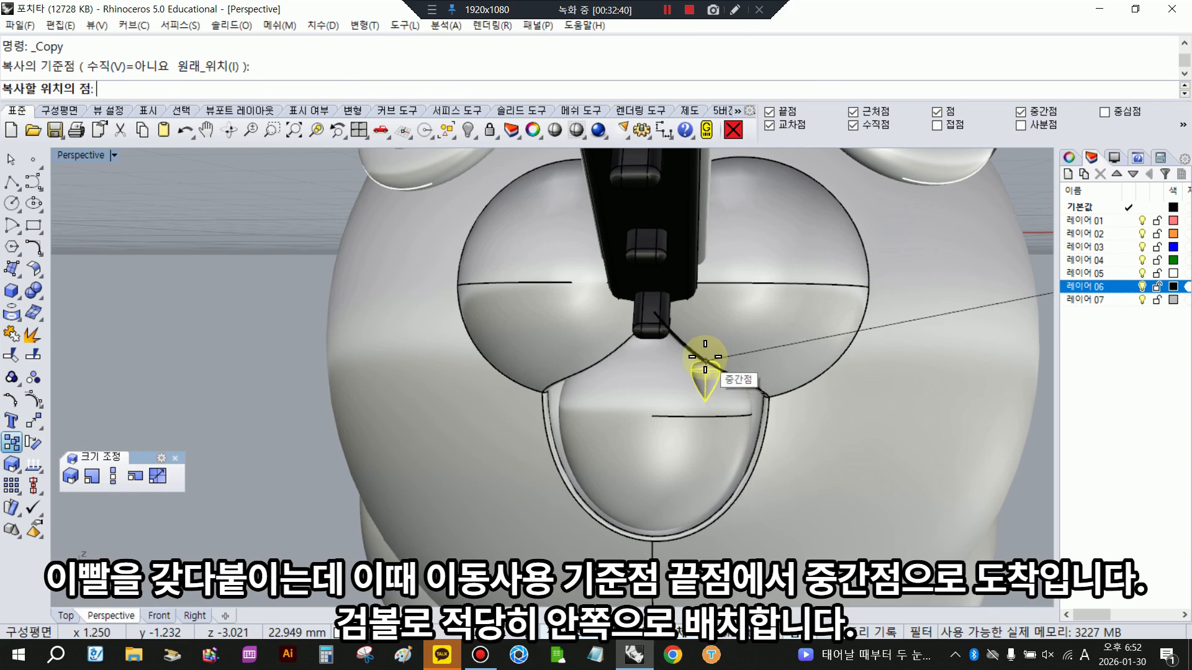
click(705, 359)
key(Return)
click(708, 353)
drag(713, 359, 697, 341)
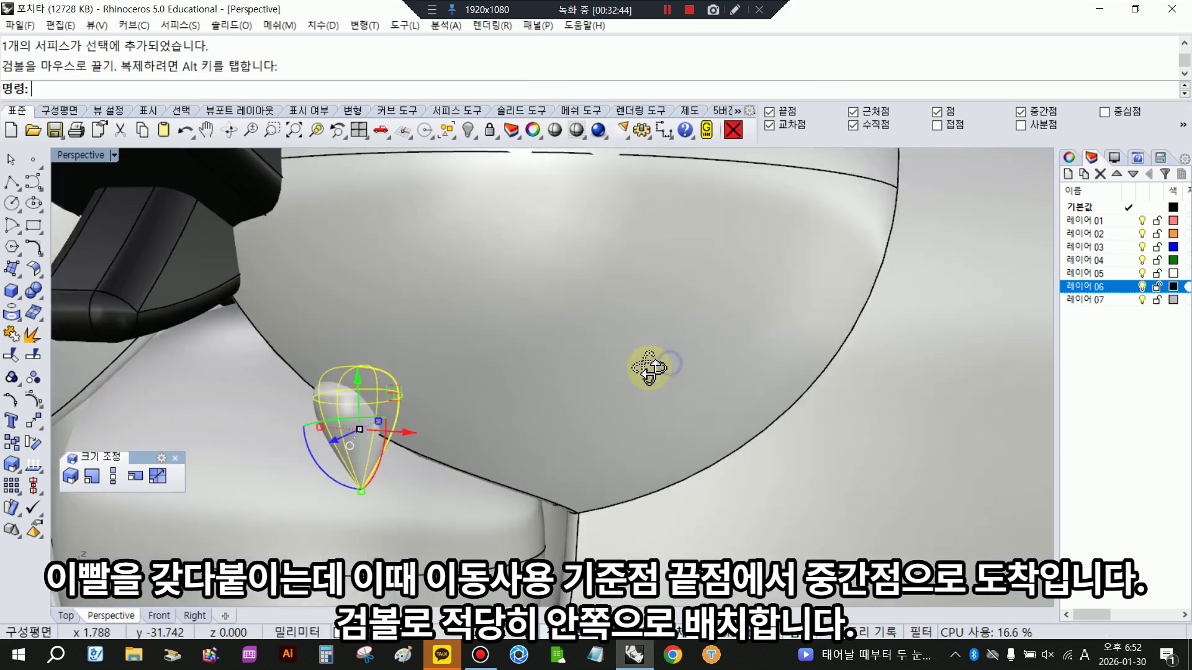
- Shift the tooth a little further outward along the muzzle's lower edge
right_drag(649, 368, 621, 368)
drag(243, 440, 262, 428)
scroll(334, 427, down, 8)
right_drag(338, 426, 440, 406)
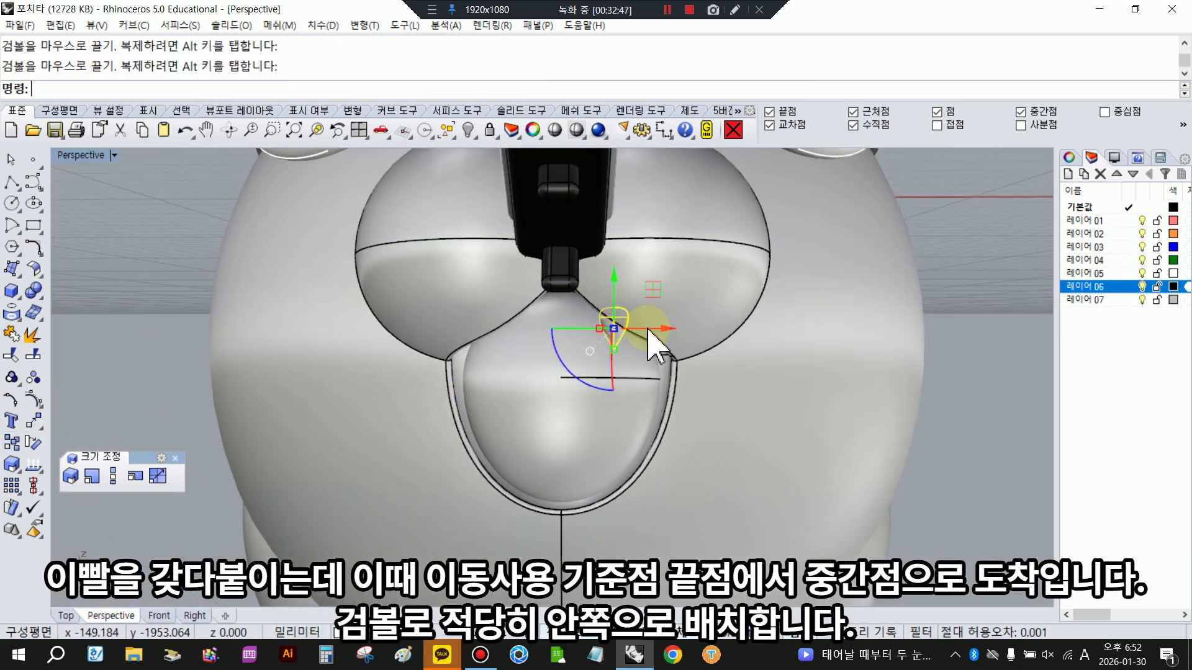
drag(661, 333, 662, 332)
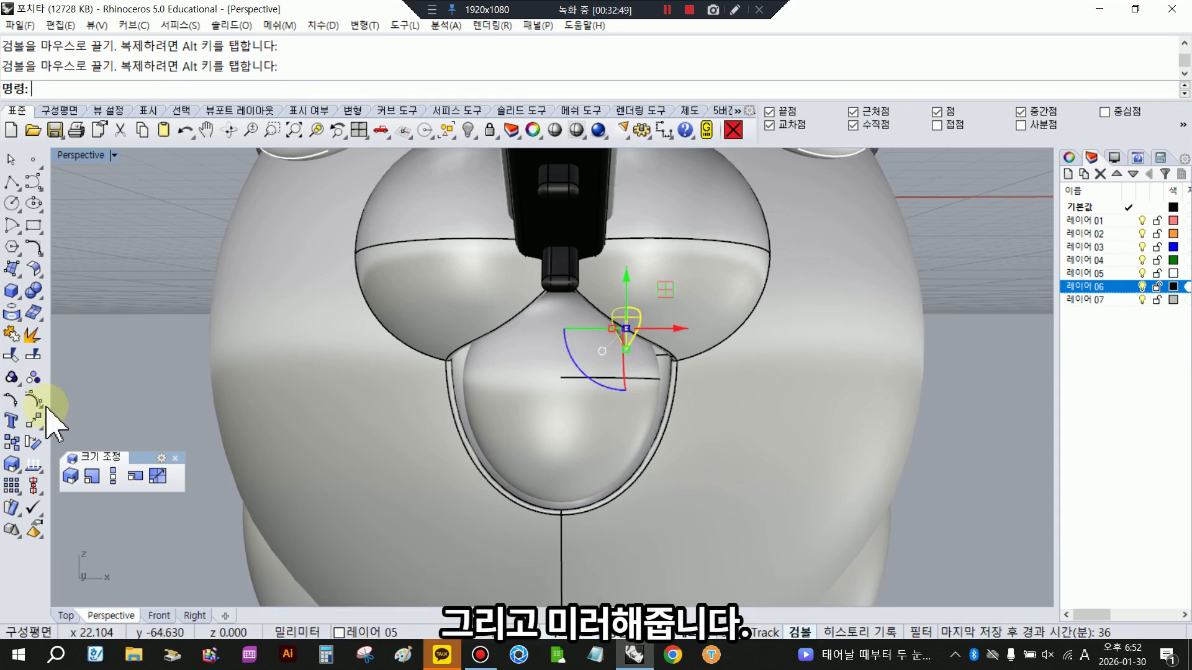
- Mirror the tooth to the other side across the body's vertical centreline in the front view
double_click(77, 155)
click(33, 421)
click(165, 429)
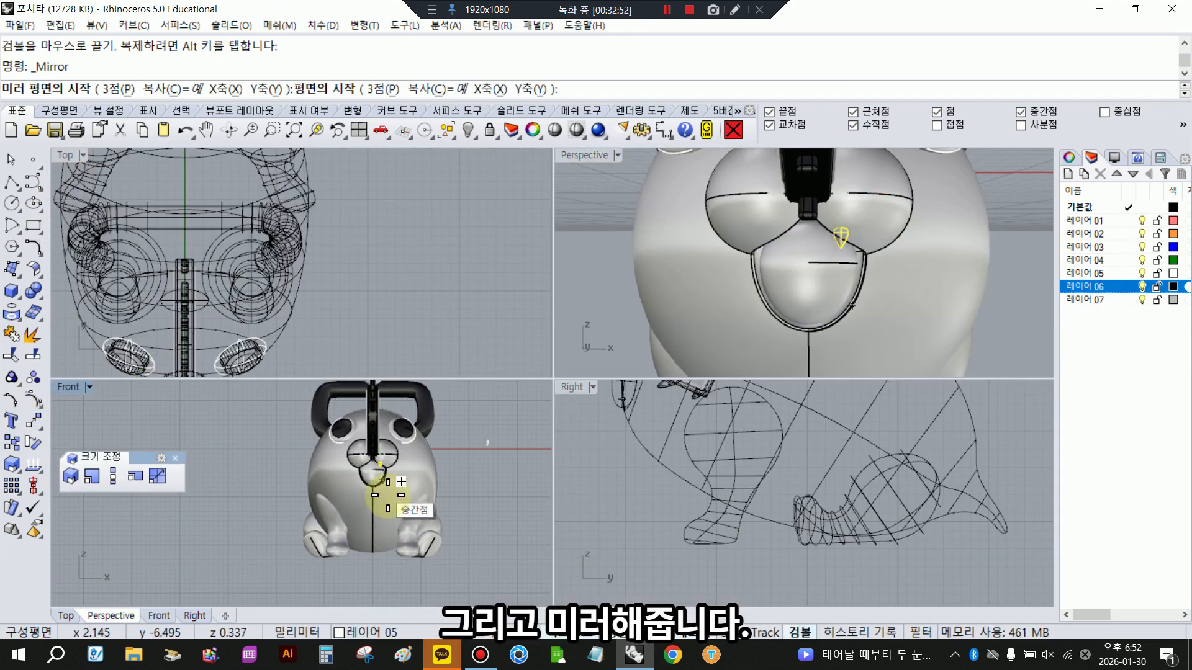
scroll(378, 487, up, 4)
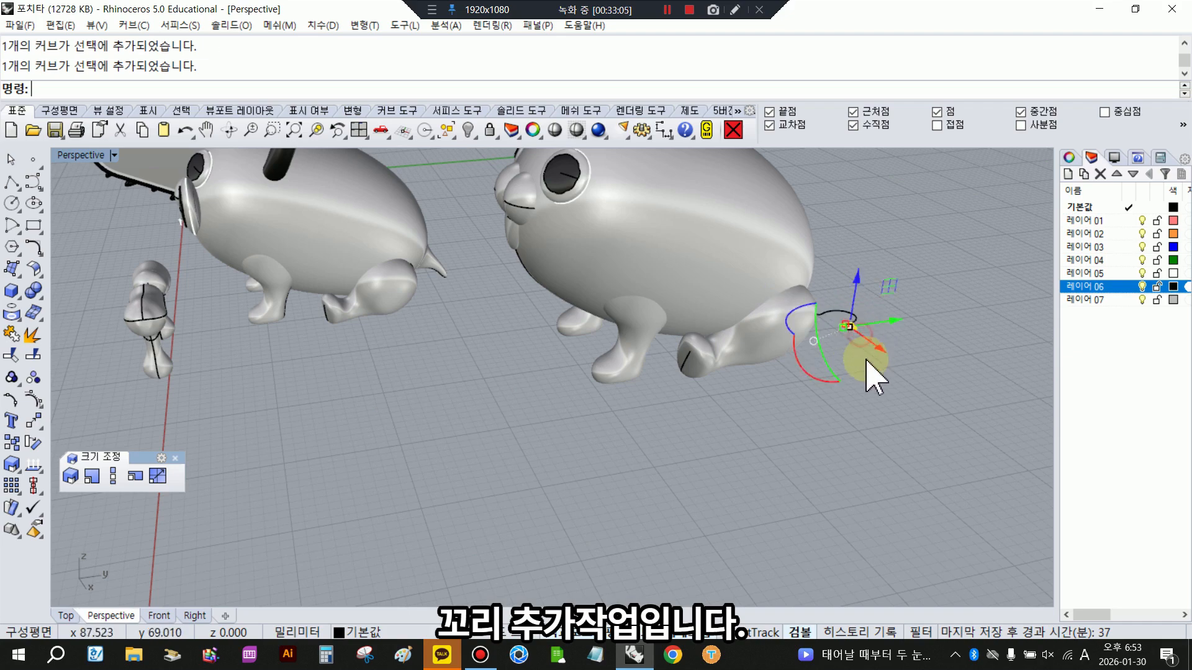
- Examine the hooked tail curve and triangular tip on the reference model from several angles
click(866, 360)
scroll(866, 360, down, 8)
right_drag(865, 360, 718, 352)
scroll(515, 365, up, 9)
click(512, 338)
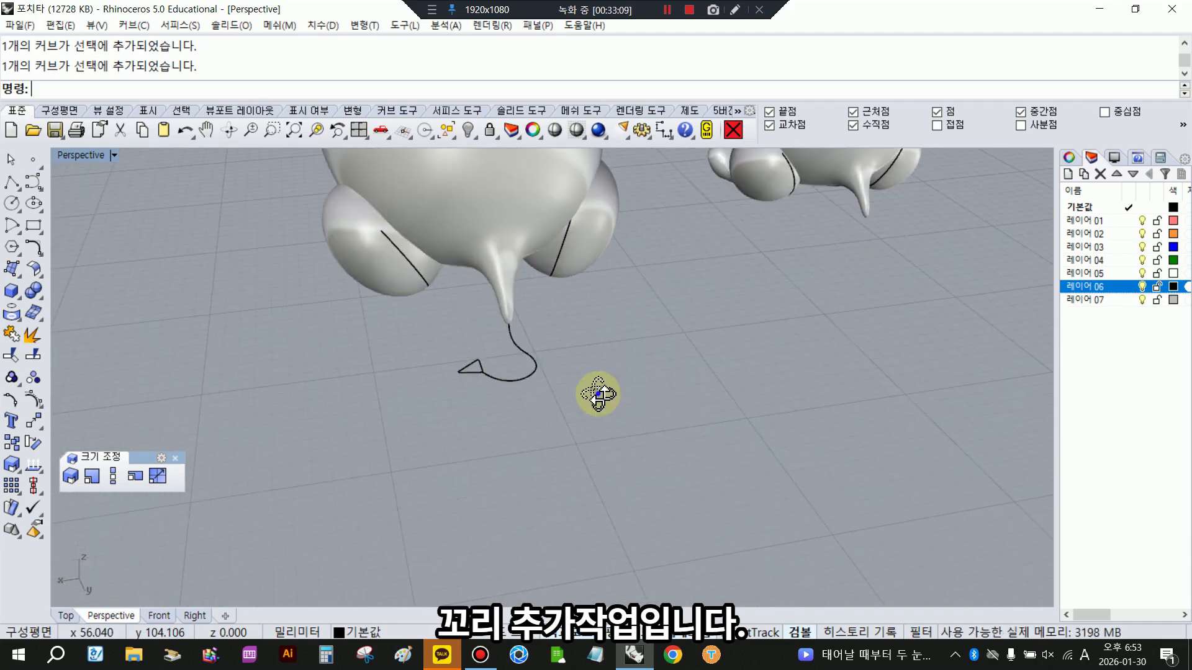
right_drag(597, 394, 554, 472)
scroll(608, 422, down, 9)
click(679, 452)
right_drag(770, 367, 621, 372)
- With planar mode on, draw a degree-3 control point curve from the tail's end point, curling into a hook in the top view
double_click(83, 157)
scroll(308, 304, down, 3)
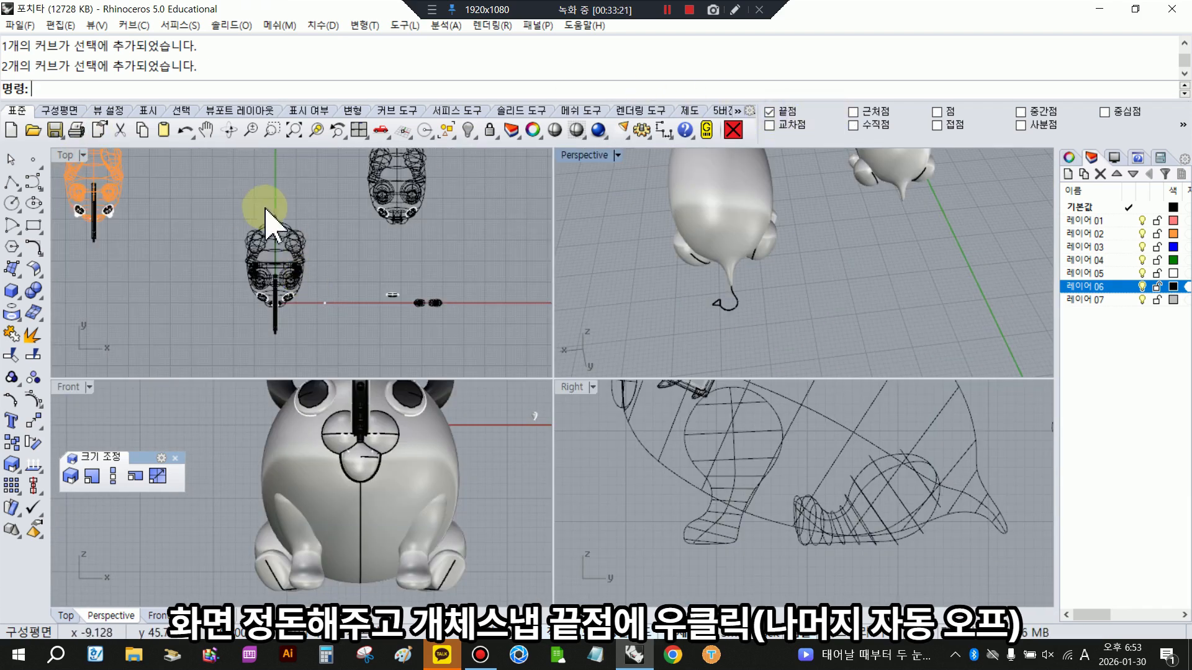
scroll(310, 214, up, 3)
click(642, 632)
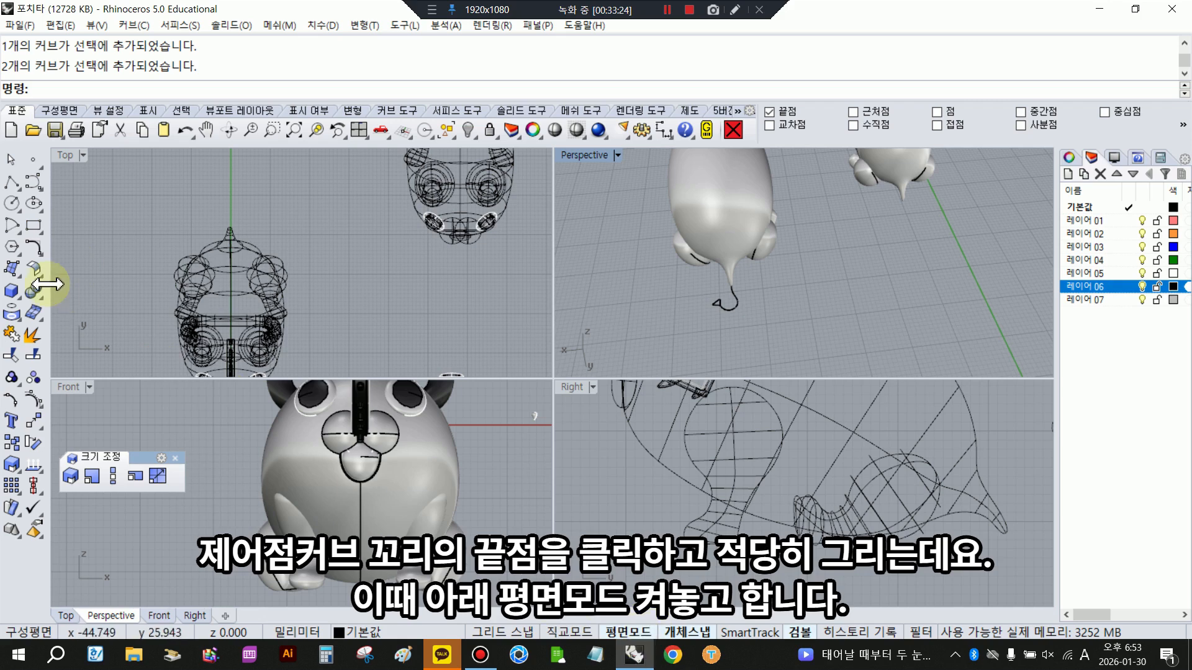
click(27, 180)
scroll(255, 211, up, 3)
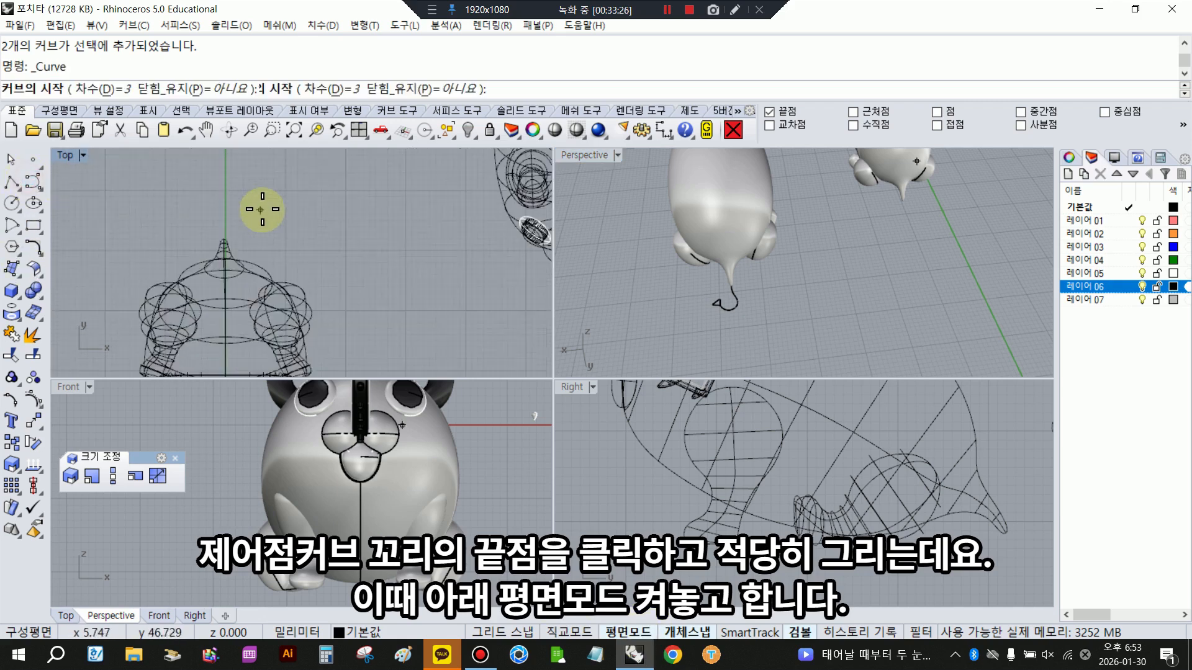
click(221, 240)
scroll(225, 236, up, 2)
click(221, 226)
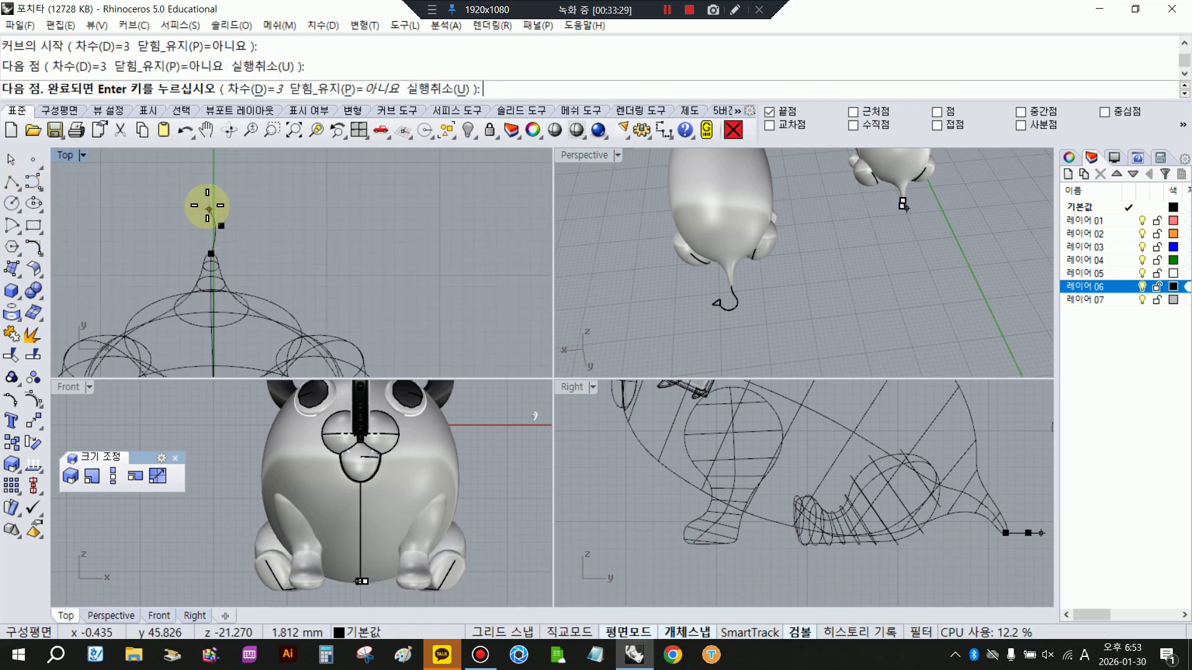
click(197, 198)
click(245, 190)
right_click(246, 189)
click(246, 188)
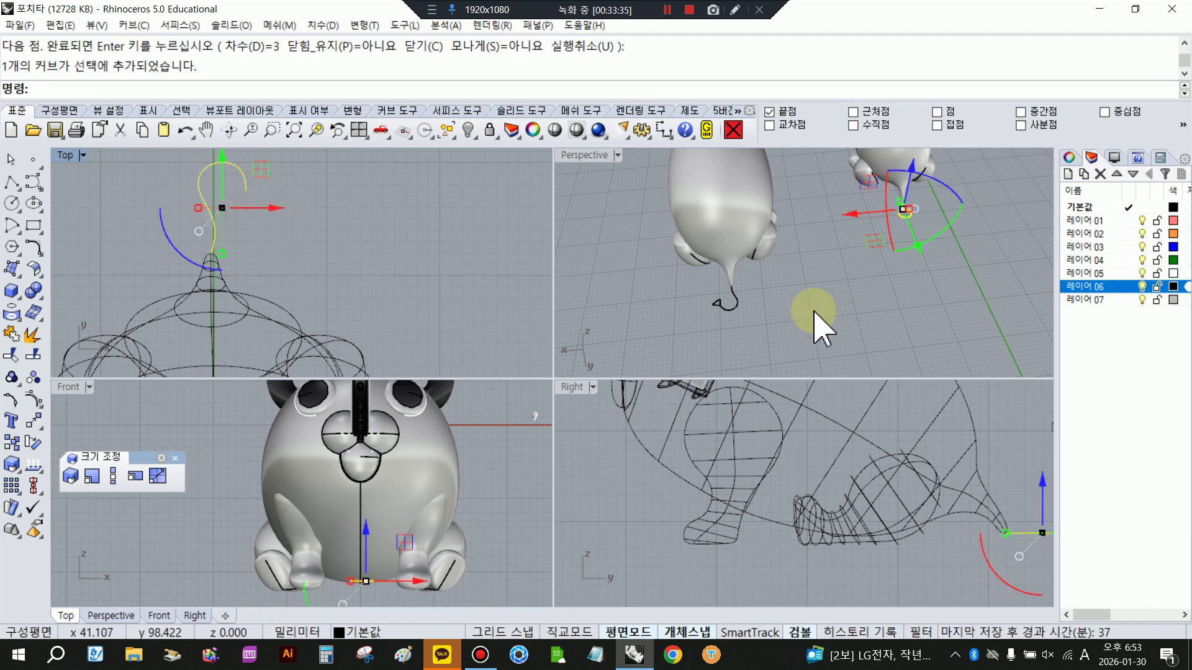
- Examine the new tail curve from the side and compare it with the reference model's tail
click(814, 311)
scroll(814, 311, down, 5)
right_drag(814, 310, 718, 247)
scroll(801, 311, up, 8)
click(669, 214)
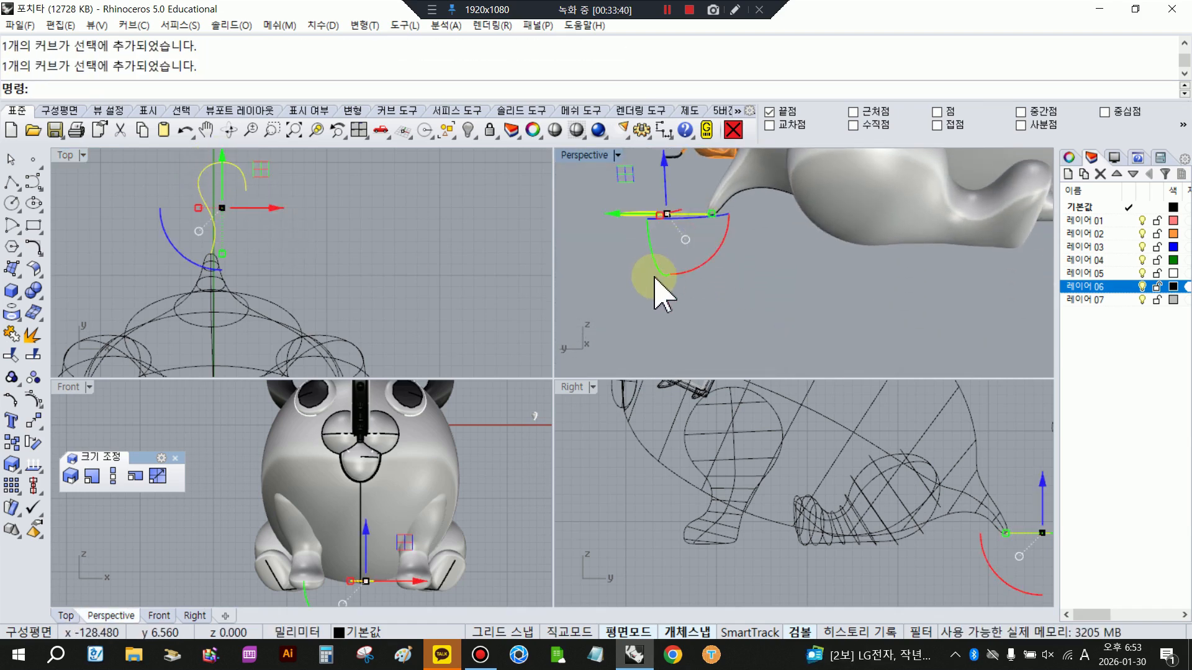
click(602, 298)
scroll(642, 496, down, 9)
scroll(967, 496, up, 4)
right_drag(967, 495, 937, 467)
scroll(937, 466, up, 4)
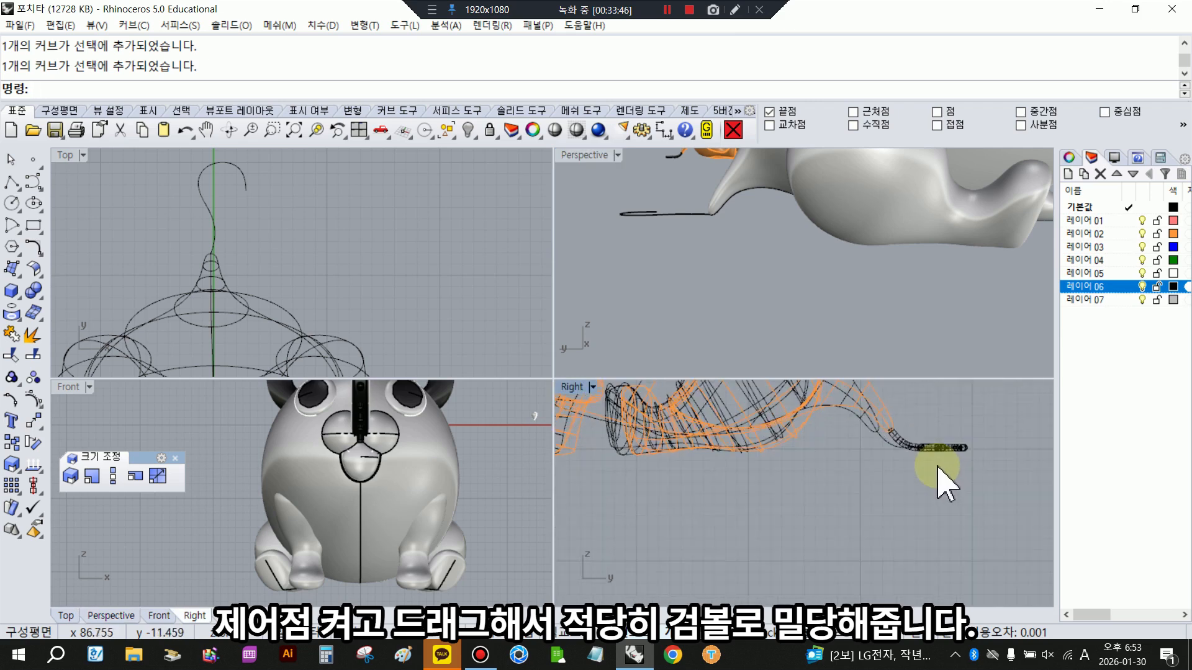
scroll(938, 467, down, 6)
scroll(707, 532, up, 2)
click(702, 524)
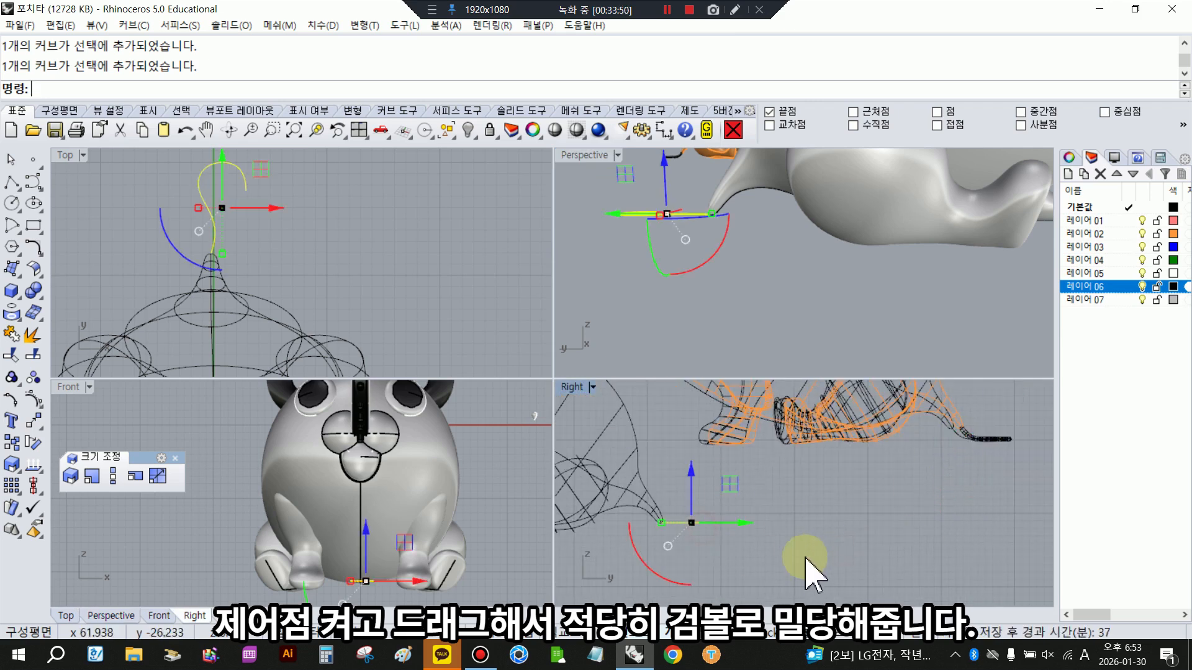
- Show the tail curve's control points and move all those beyond its start point down in the right view
right_drag(805, 557, 916, 534)
double_click(572, 388)
click(40, 402)
scroll(503, 354, up, 2)
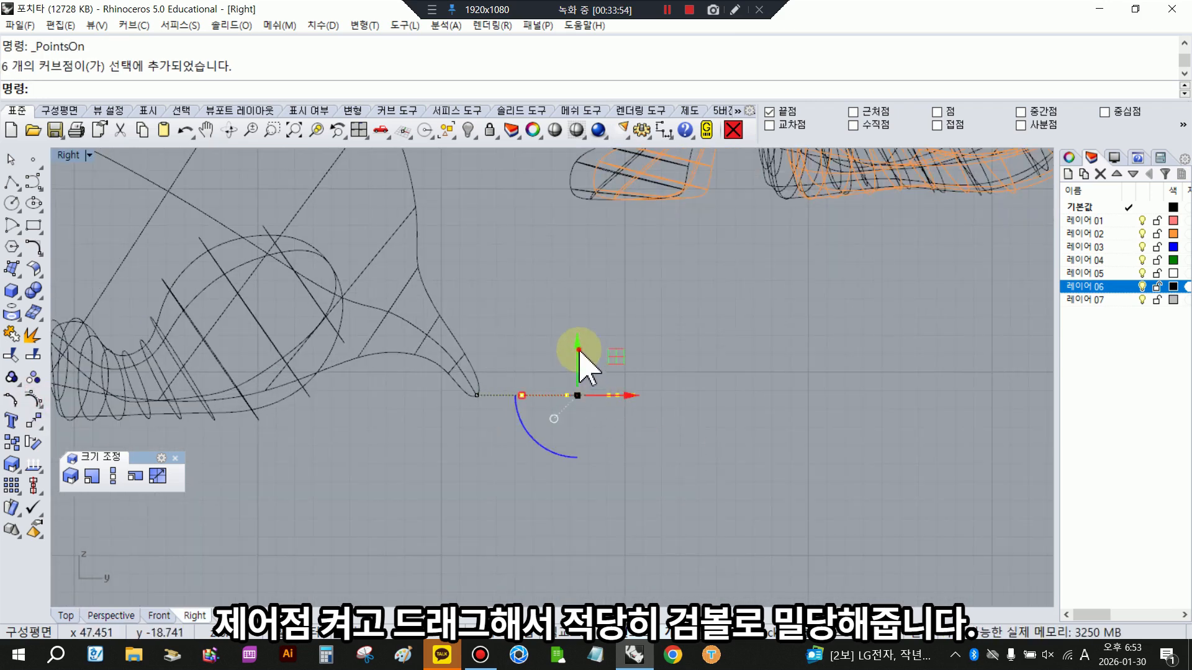
drag(588, 377, 589, 379)
scroll(723, 390, down, 4)
- Fine-tune the selected tail control points against the body in a shaded right view, and turn the control points off
click(575, 129)
right_drag(636, 378, 652, 402)
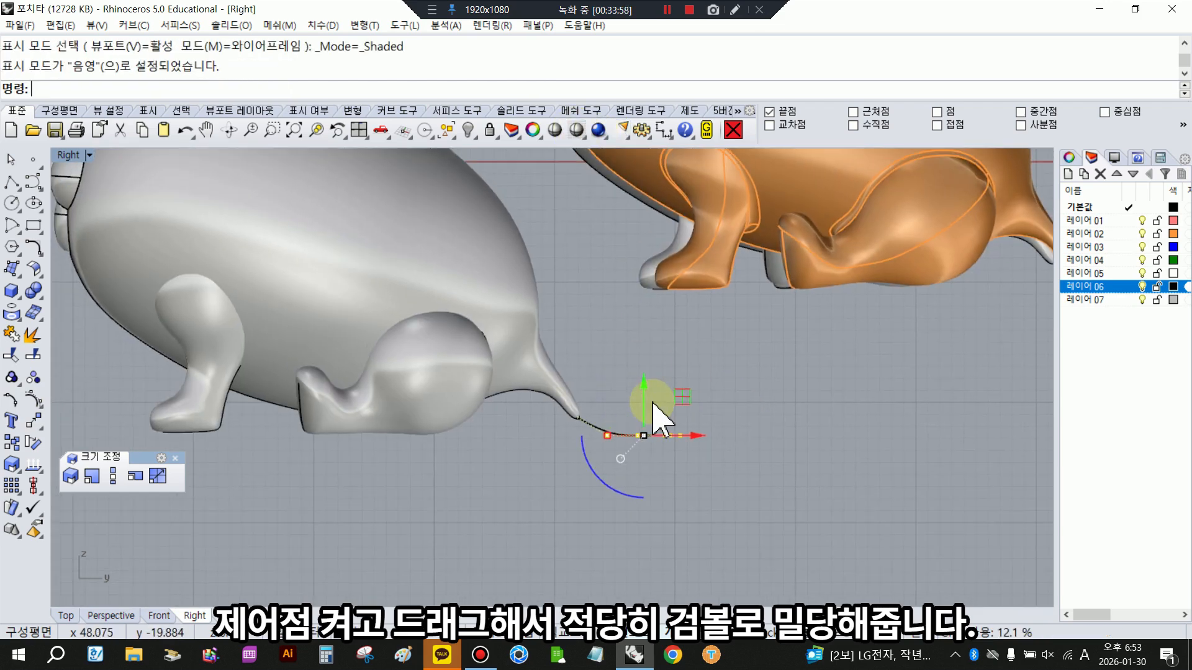
drag(643, 400, 648, 391)
scroll(678, 442, down, 3)
scroll(692, 434, down, 2)
double_click(69, 155)
right_drag(121, 180, 217, 193)
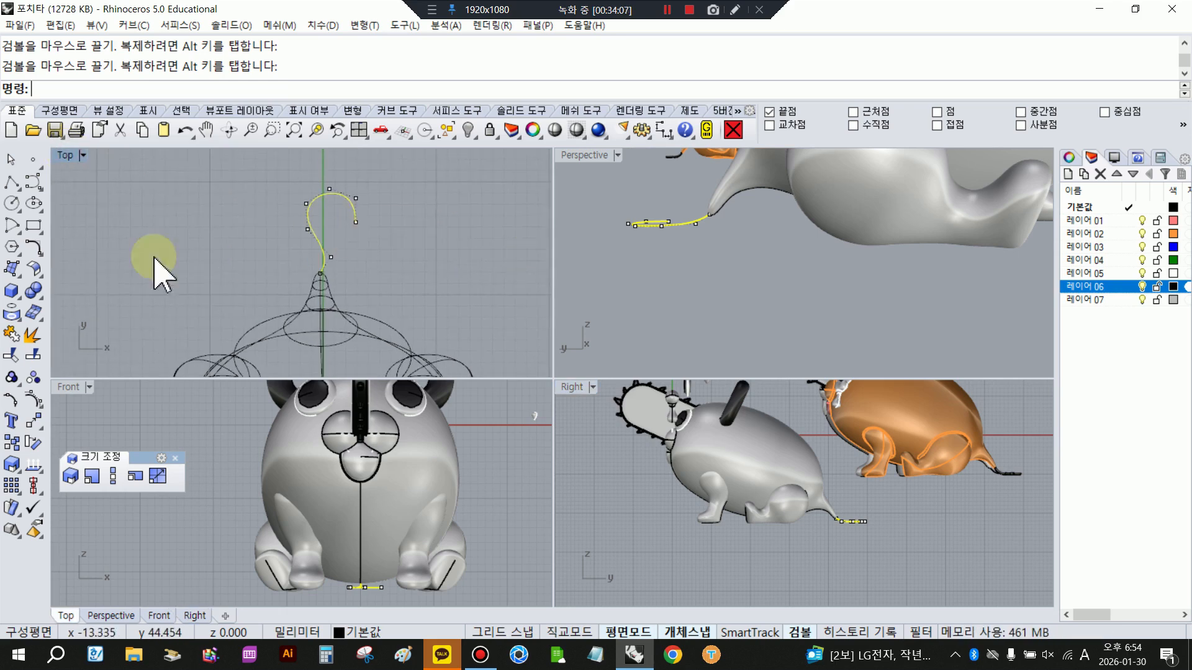
right_click(33, 402)
- Draw a vertical guide line beside the reference model's triangular tail tip in the top view
scroll(333, 251, down, 7)
right_drag(333, 252, 141, 358)
click(381, 196)
scroll(380, 199, up, 12)
right_drag(370, 236, 271, 285)
scroll(273, 280, up, 5)
click(286, 241)
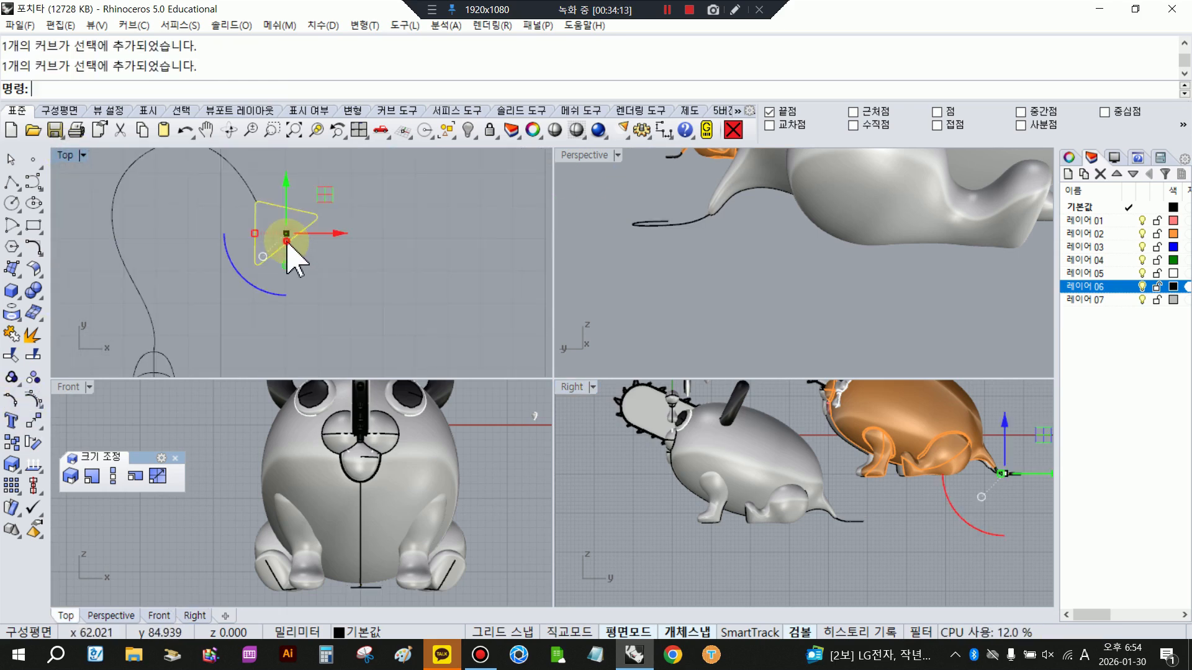
click(16, 187)
click(35, 189)
click(408, 187)
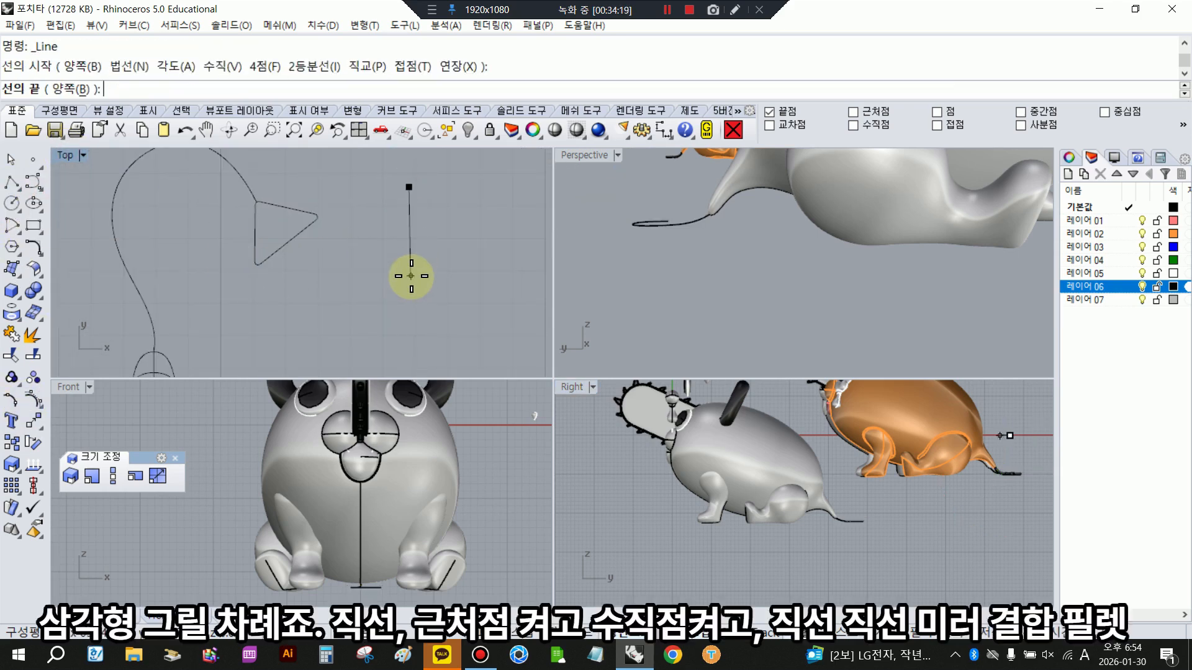
click(409, 281)
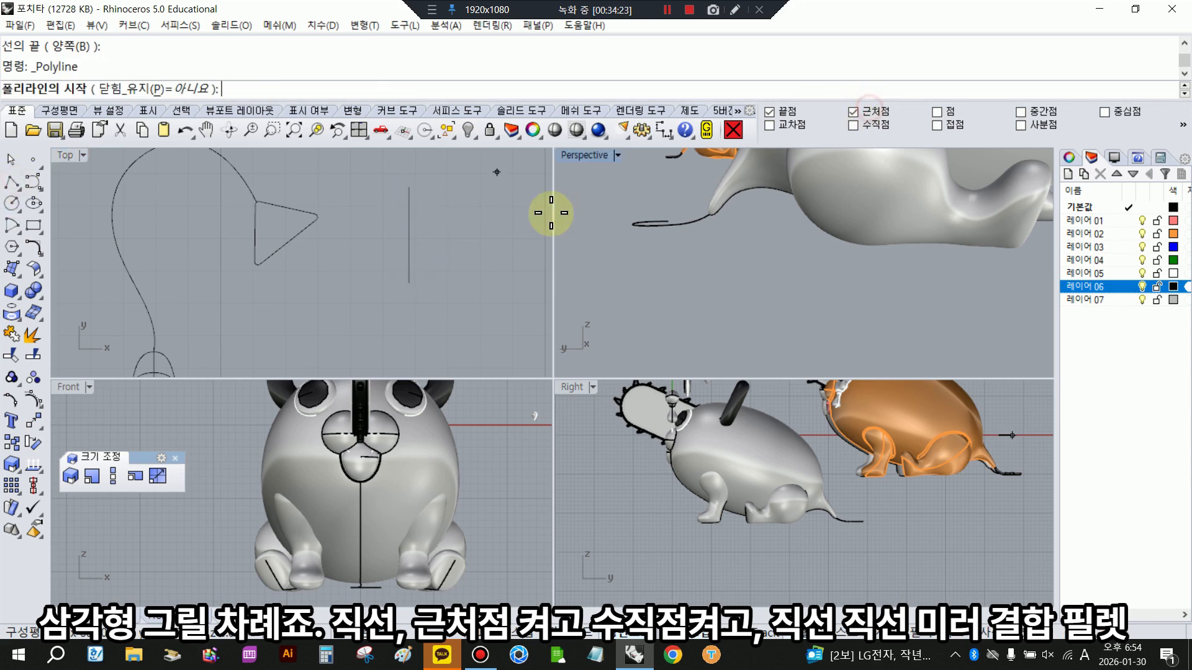
- Draw a slanted segment outward from the guide line's upper part and a second segment perpendicularly back to it, using near and perpendicular snaps
click(409, 202)
click(455, 251)
right_click(466, 263)
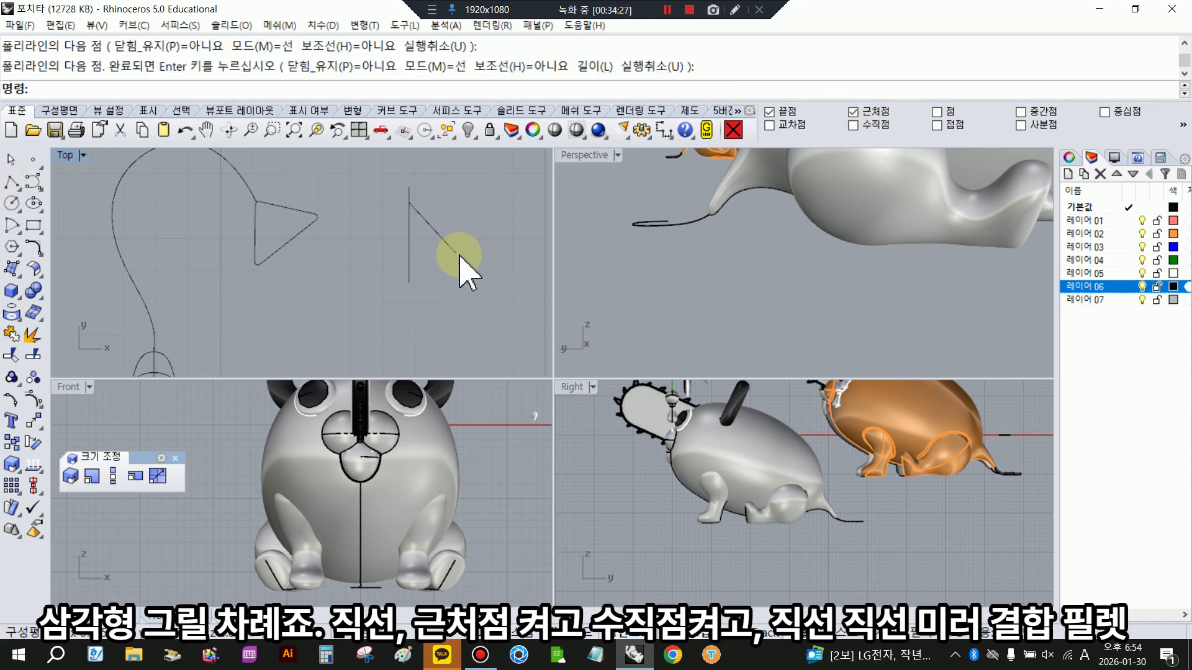
right_click(453, 256)
click(455, 252)
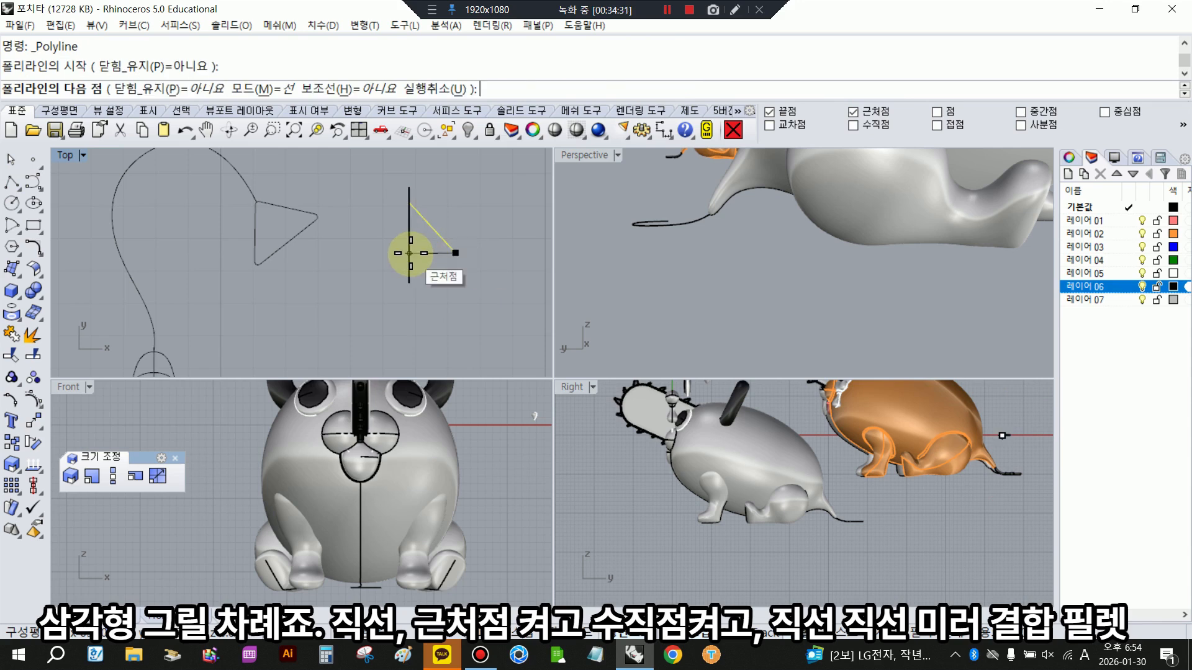
click(406, 255)
right_click(449, 267)
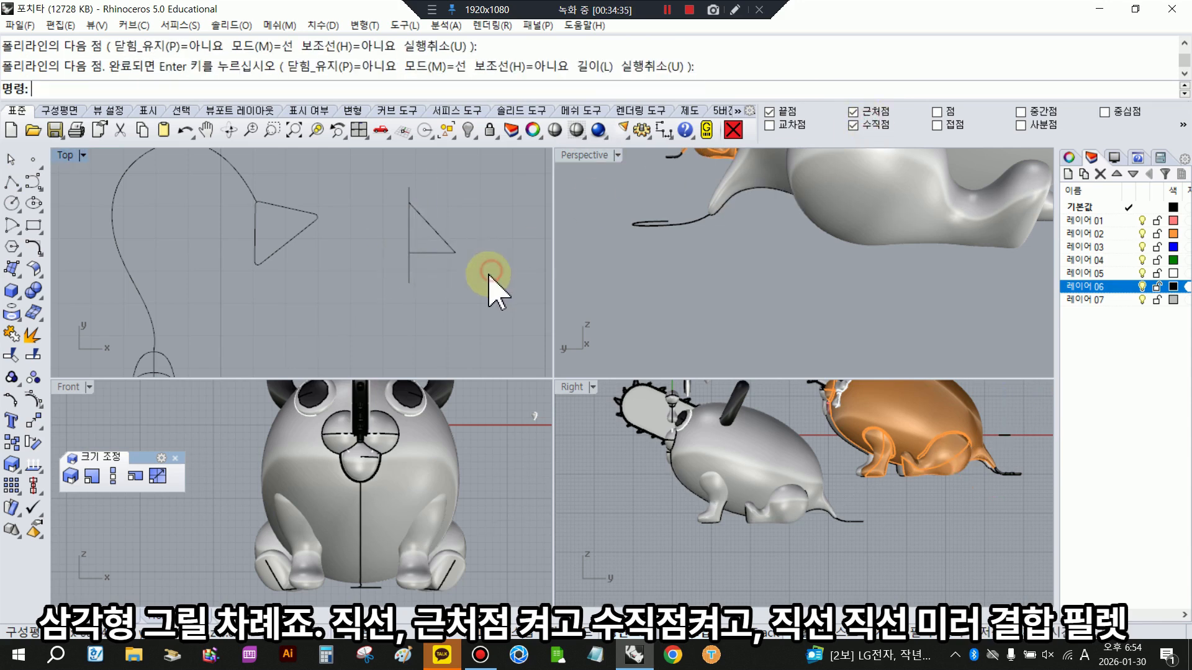
- Mirror the two segments across the vertical guide line and join them into a closed triangle
drag(487, 274, 428, 235)
click(166, 428)
click(409, 203)
click(407, 266)
drag(356, 197, 487, 287)
click(11, 334)
- Fillet the triangle's corners with a radius of 0.1 and delete the vertical guide line
click(39, 251)
click(101, 253)
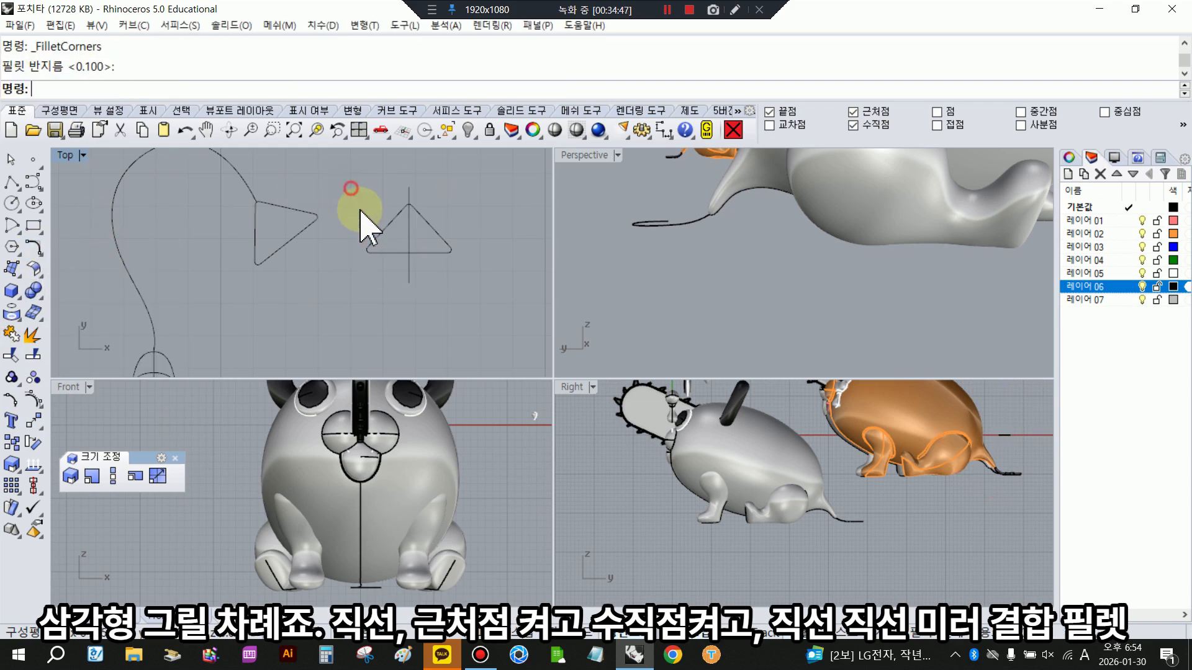
key(Delete)
- Copy the triangle from the midpoint of its rounded apex to the free end of the tail curve, with midpoint snap on
click(410, 252)
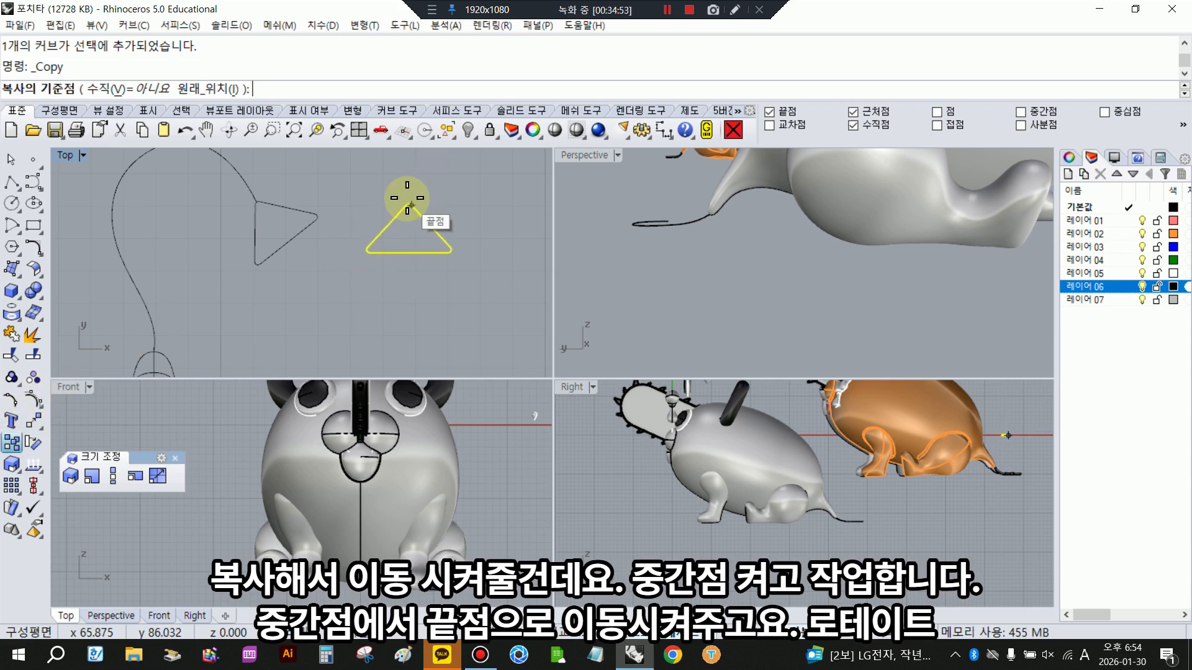
key(Escape)
scroll(409, 198, up, 3)
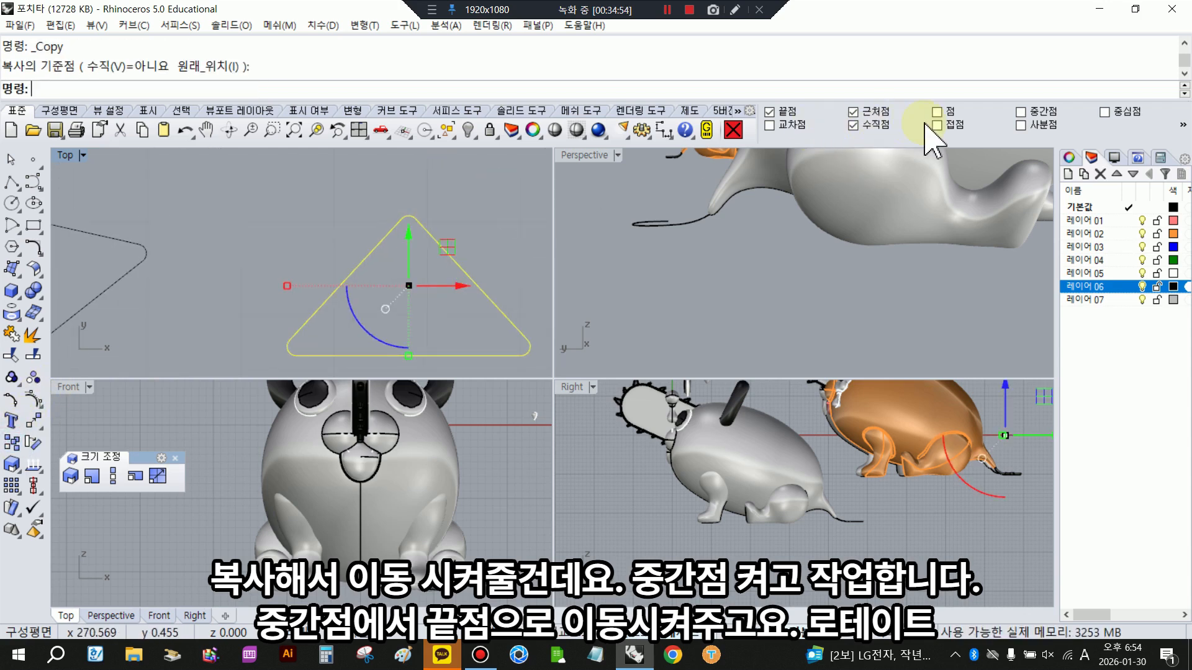
scroll(404, 214, up, 3)
right_click(388, 213)
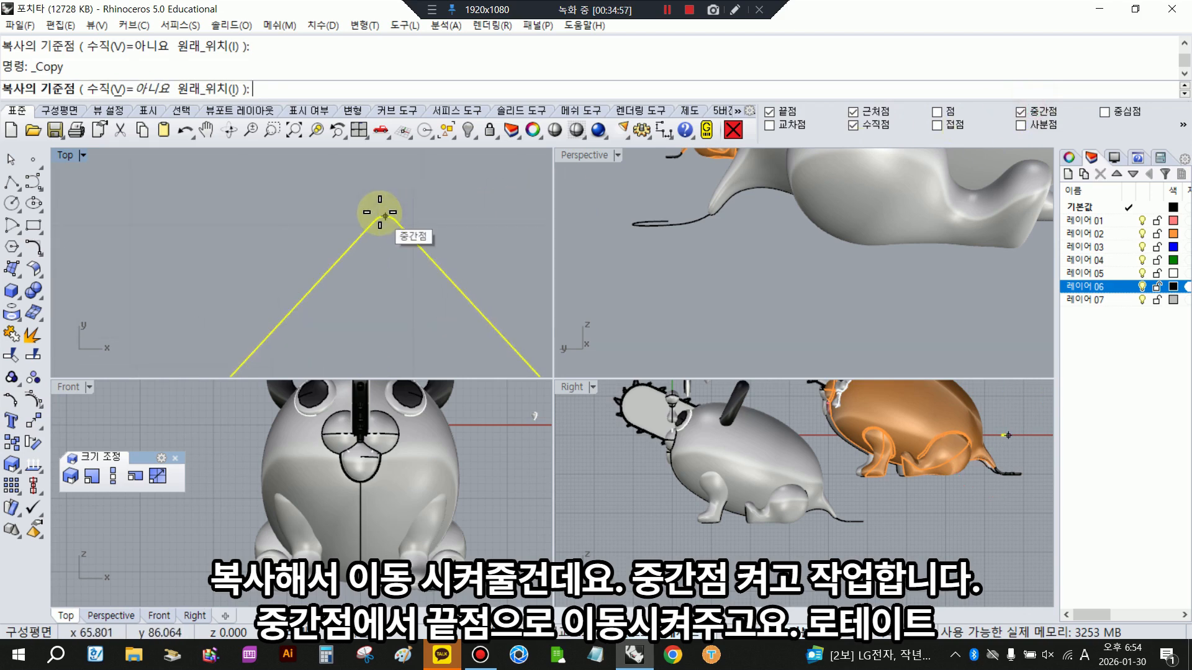
click(389, 217)
scroll(395, 221, down, 18)
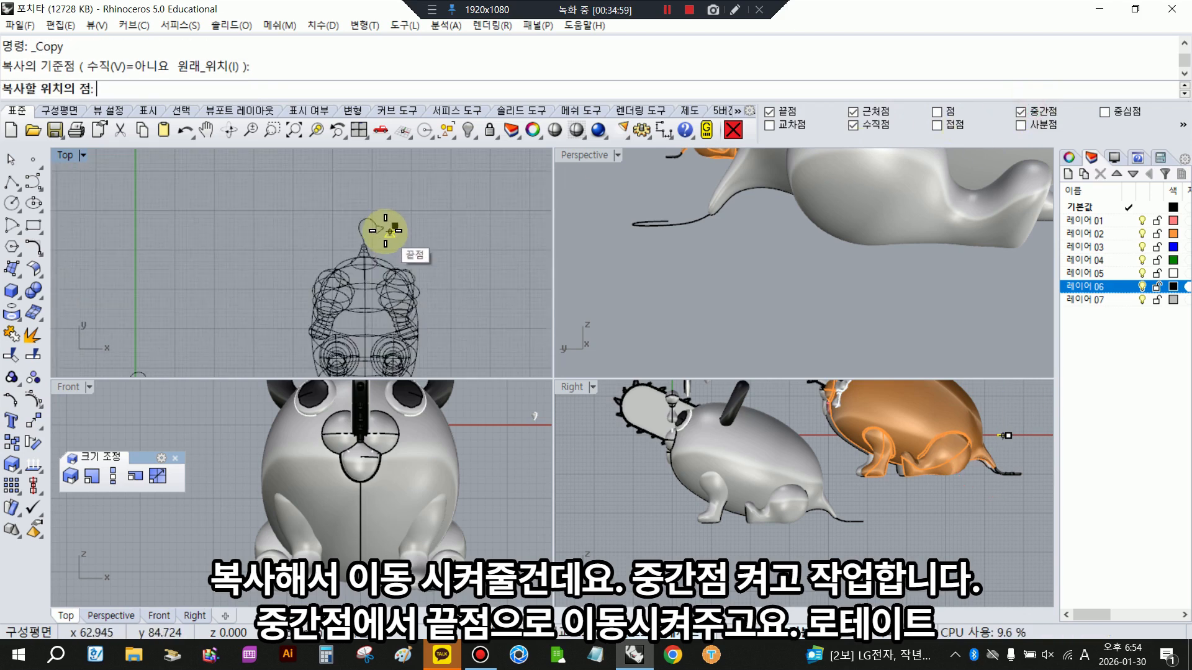
scroll(263, 276, up, 9)
click(240, 300)
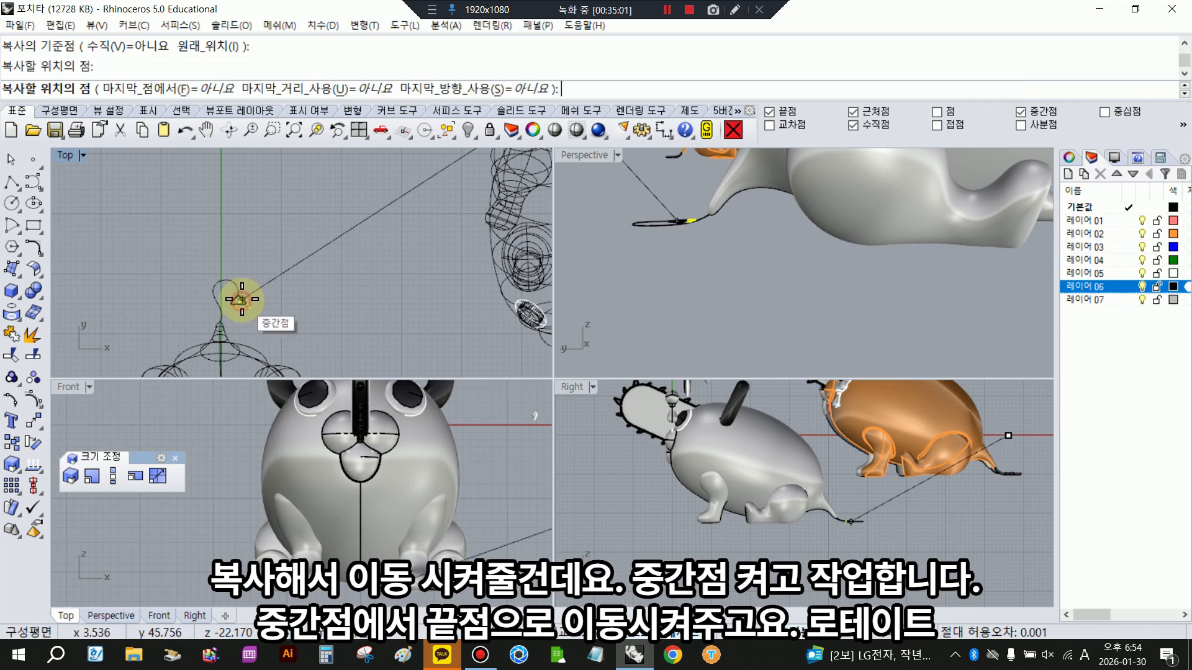
right_click(243, 317)
- Rotate the copied triangle about its apex so it points naturally away from the tail curve's end
scroll(243, 318, up, 4)
click(31, 443)
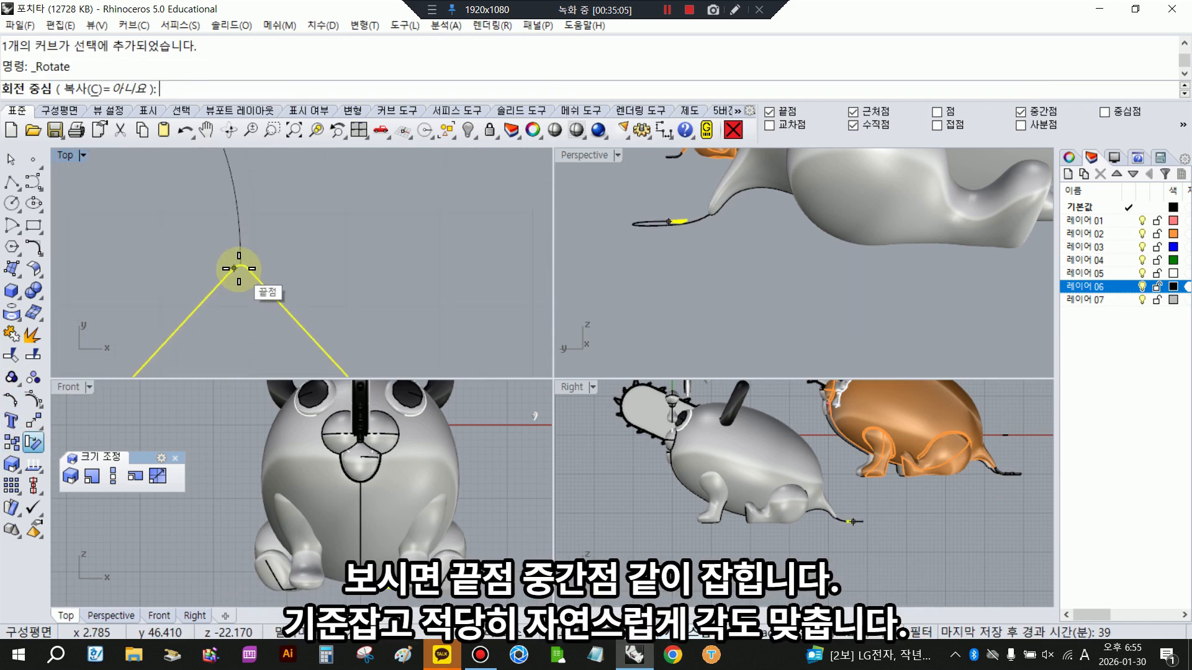
click(240, 263)
scroll(245, 261, down, 5)
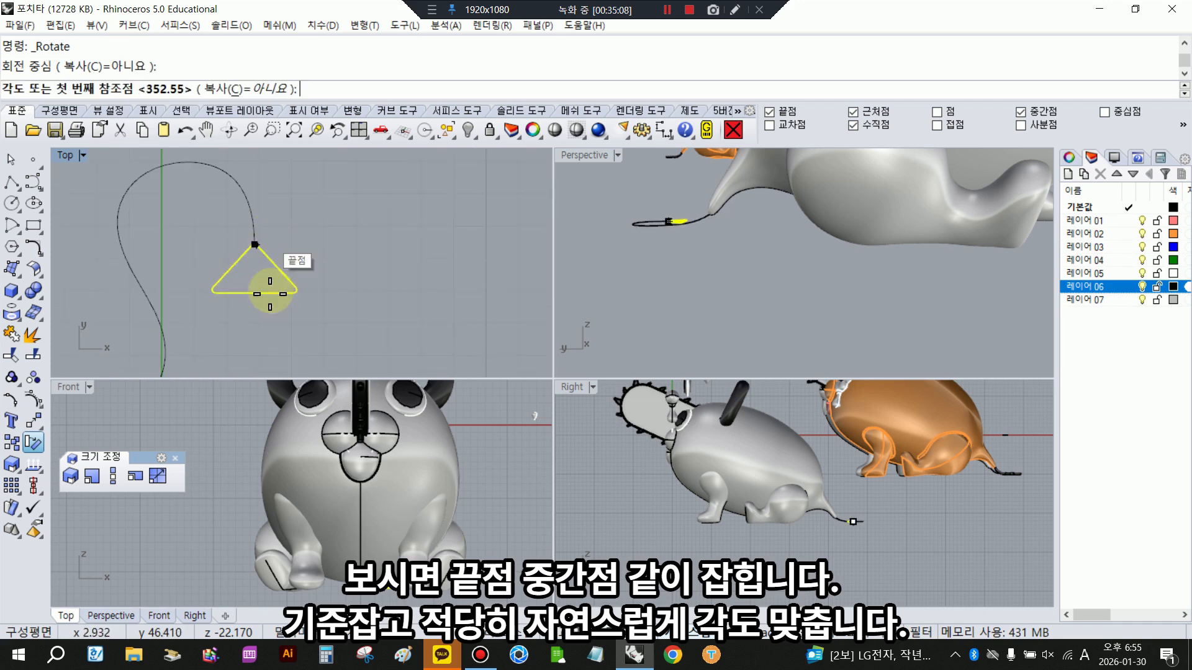
click(245, 339)
click(366, 266)
scroll(368, 269, down, 2)
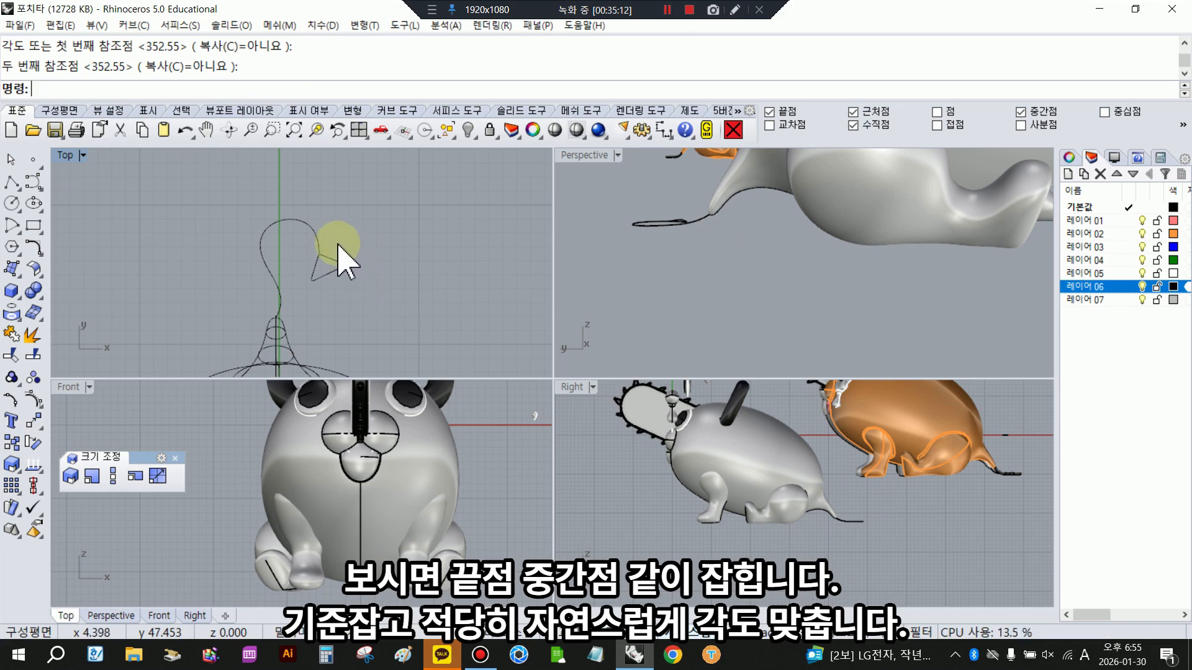
- Create a round-capped pipe along the tail curve with a start diameter of 0.6 and an end diameter of 0.7
scroll(248, 263, down, 12)
right_drag(248, 263, 320, 214)
scroll(345, 208, up, 10)
scroll(192, 289, down, 9)
right_drag(192, 289, 252, 246)
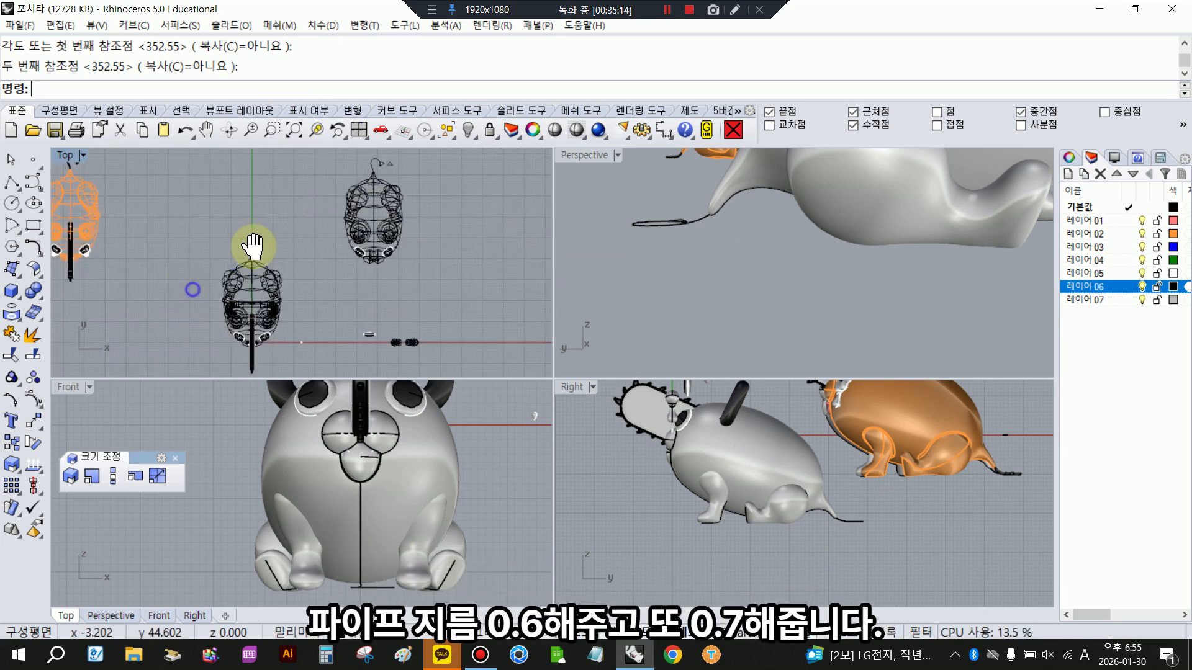
scroll(255, 245, up, 5)
click(266, 236)
click(9, 294)
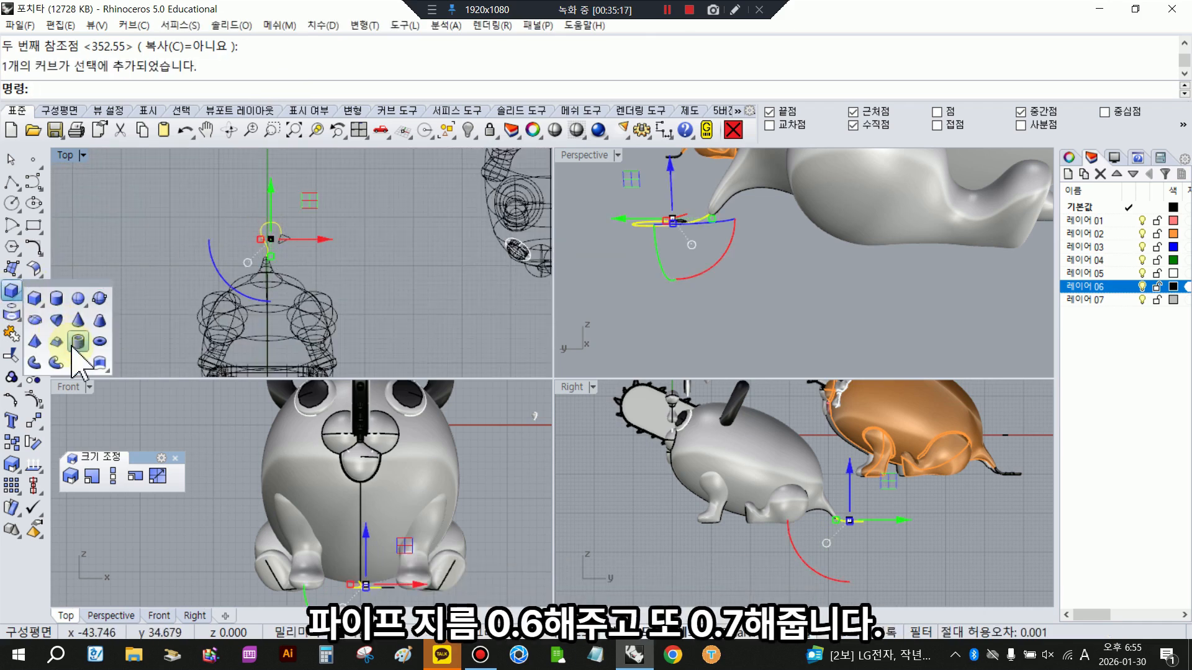
click(80, 283)
click(91, 343)
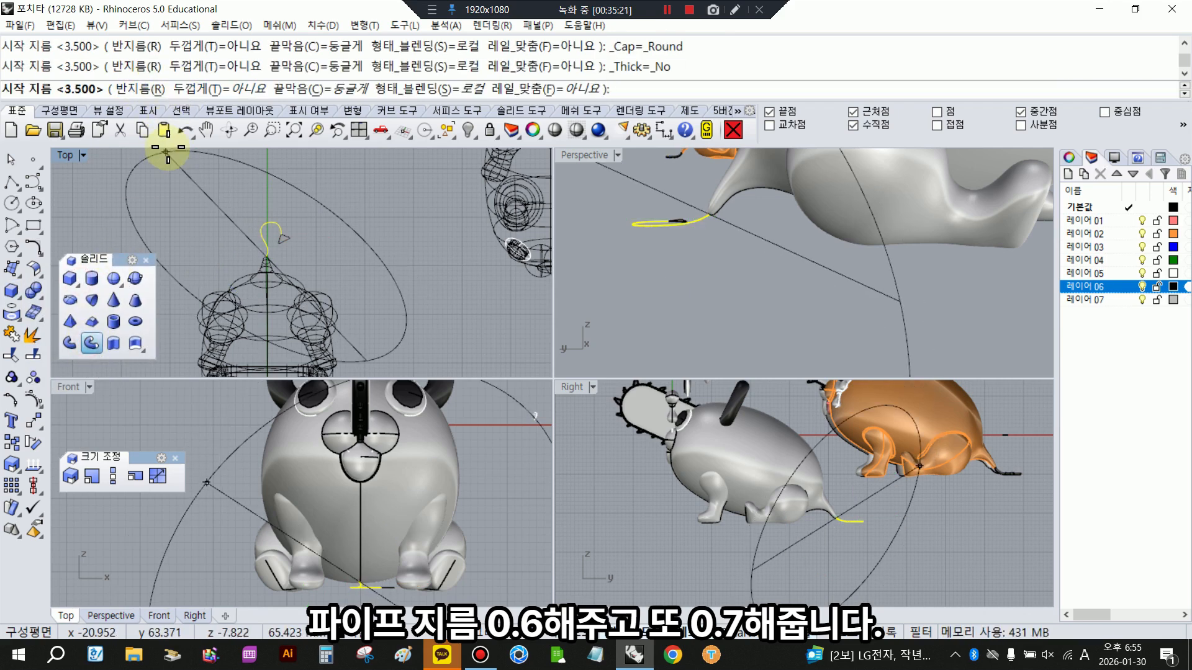
text(.6)
key(Return)
text(.7)
key(Return)
- Create a closed pipe around the triangle at the tail's end with a diameter of 0.6
key(Return)
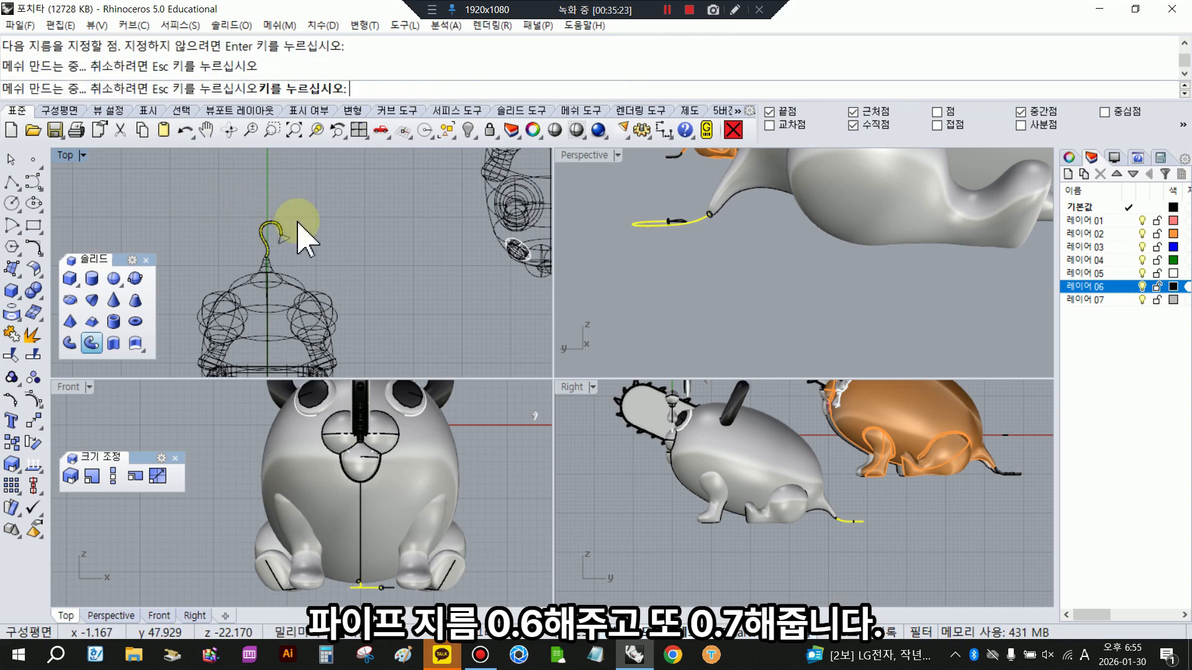
key(Return)
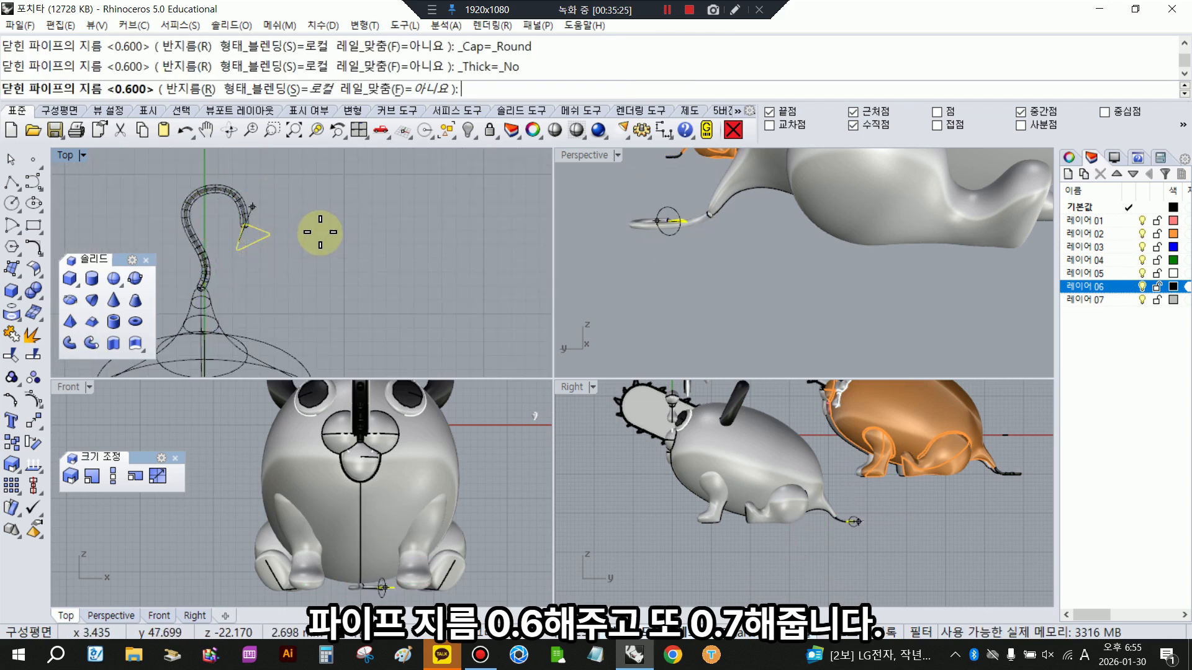
text(.6)
key(Return)
right_click(326, 245)
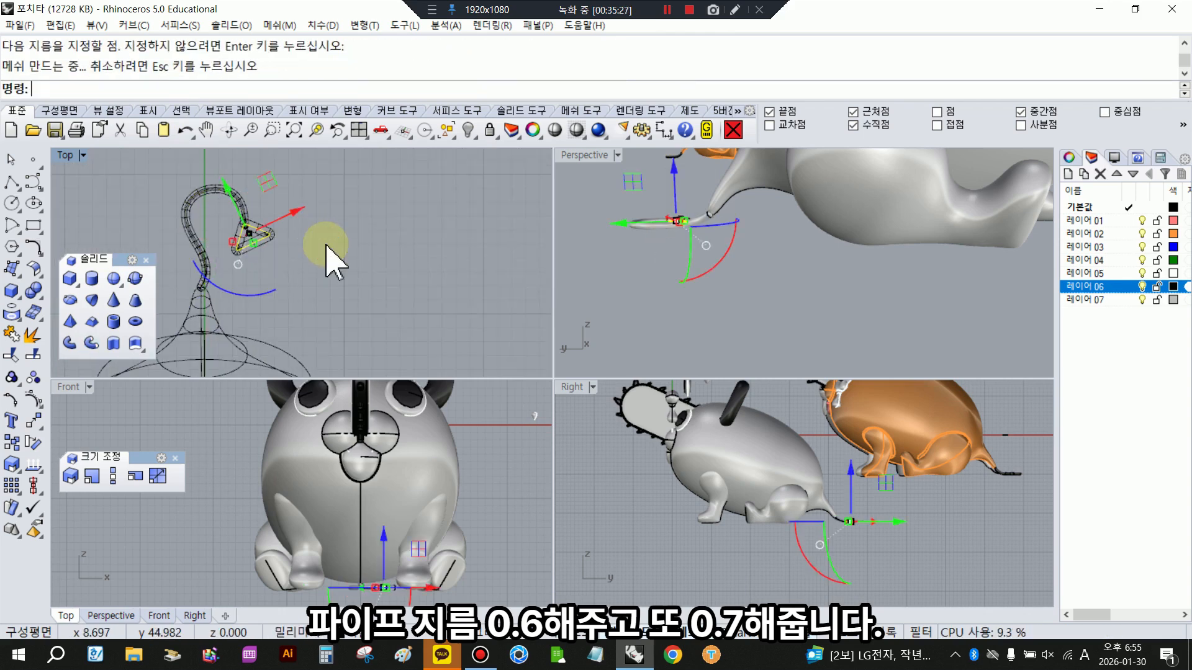
- Check the piped tail in shaded display and enlarge the Perspective view to see all the character models
click(533, 130)
click(452, 232)
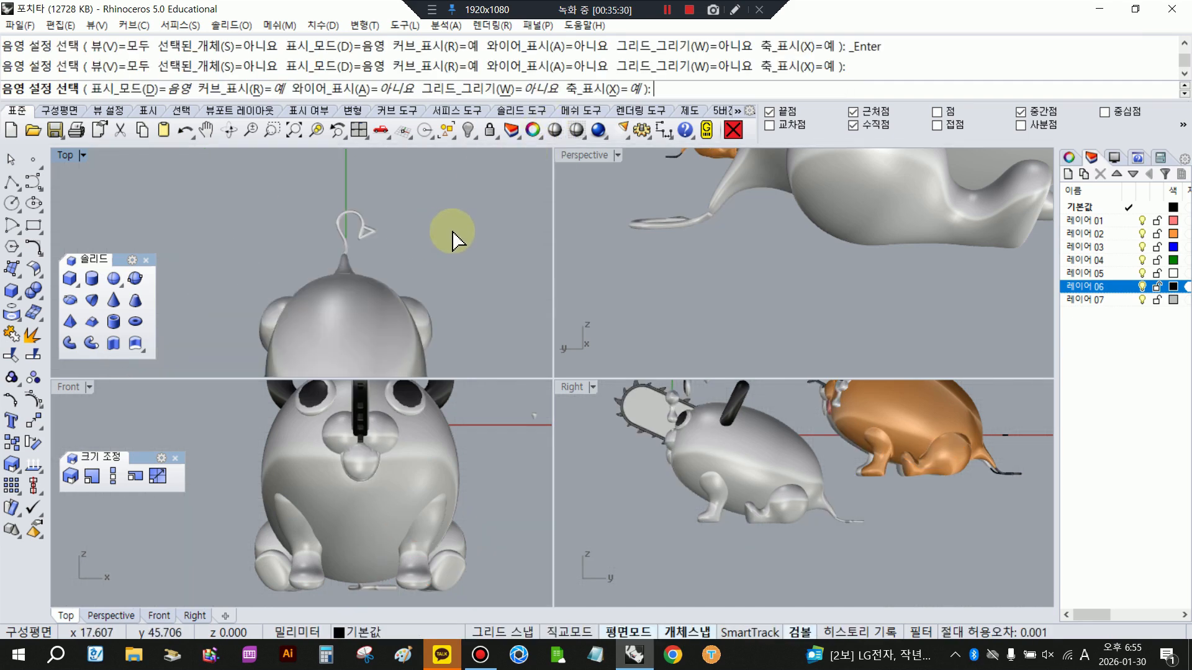
double_click(584, 154)
scroll(496, 373, down, 12)
right_drag(612, 426, 249, 446)
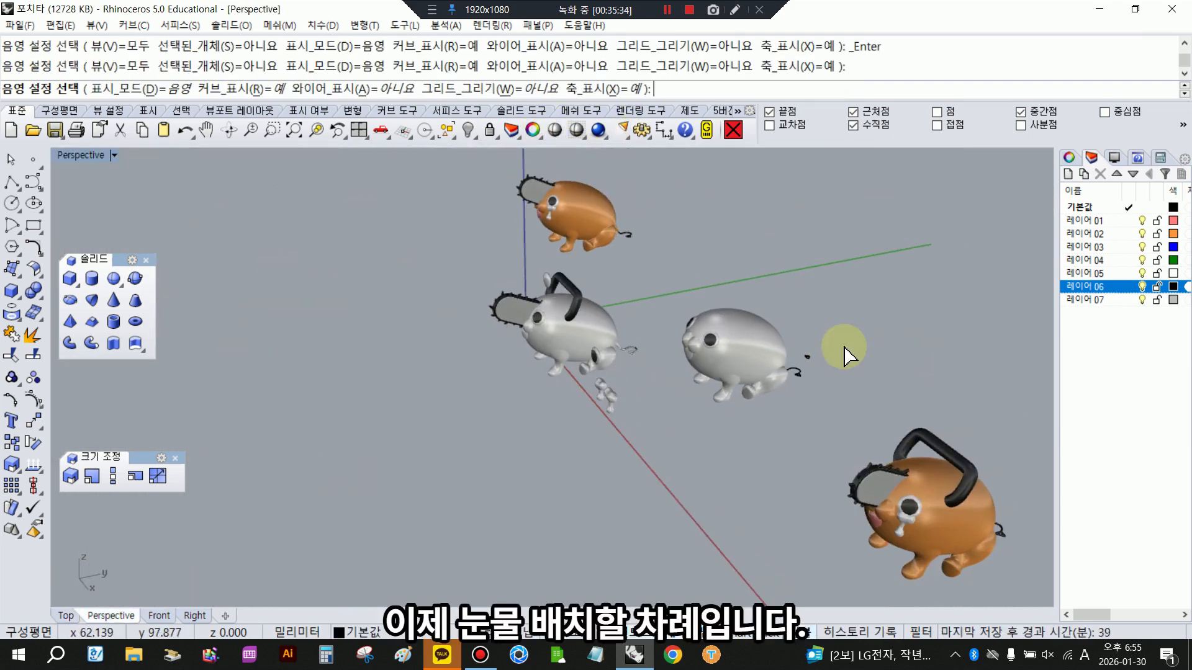
- Copy the wider teardrop from its end point to the face just below the grey character's left eye
scroll(770, 360, up, 7)
right_drag(613, 386, 769, 355)
click(813, 343)
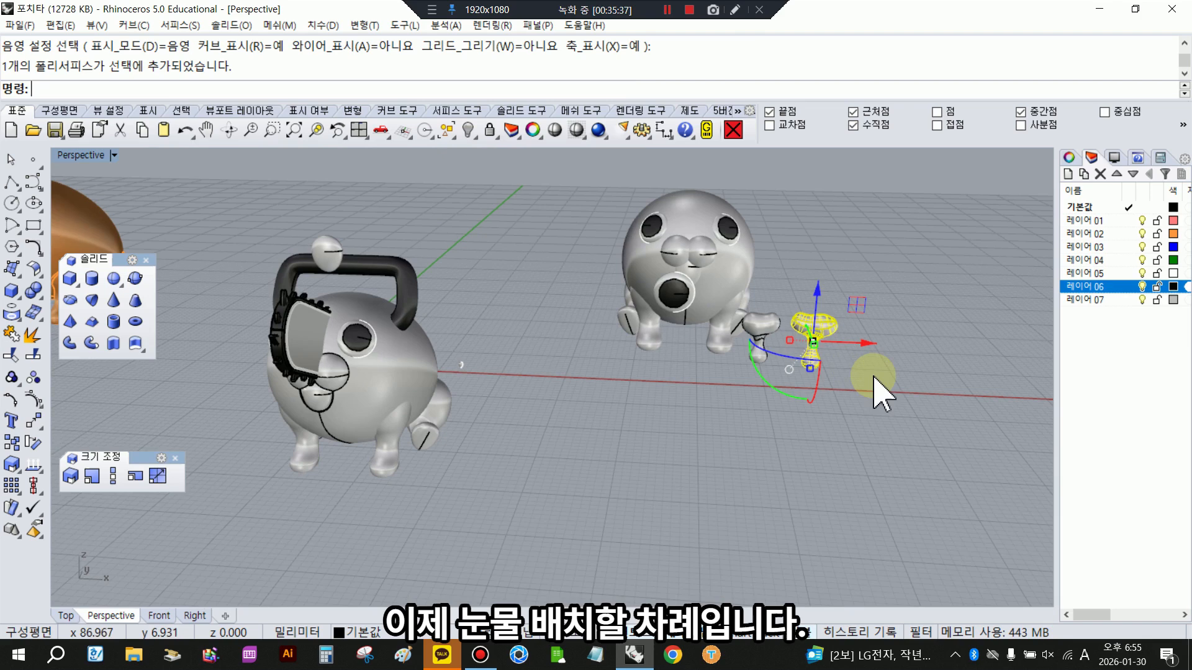
click(14, 444)
click(832, 322)
scroll(428, 384, up, 2)
click(352, 360)
right_click(347, 362)
scroll(344, 362, up, 8)
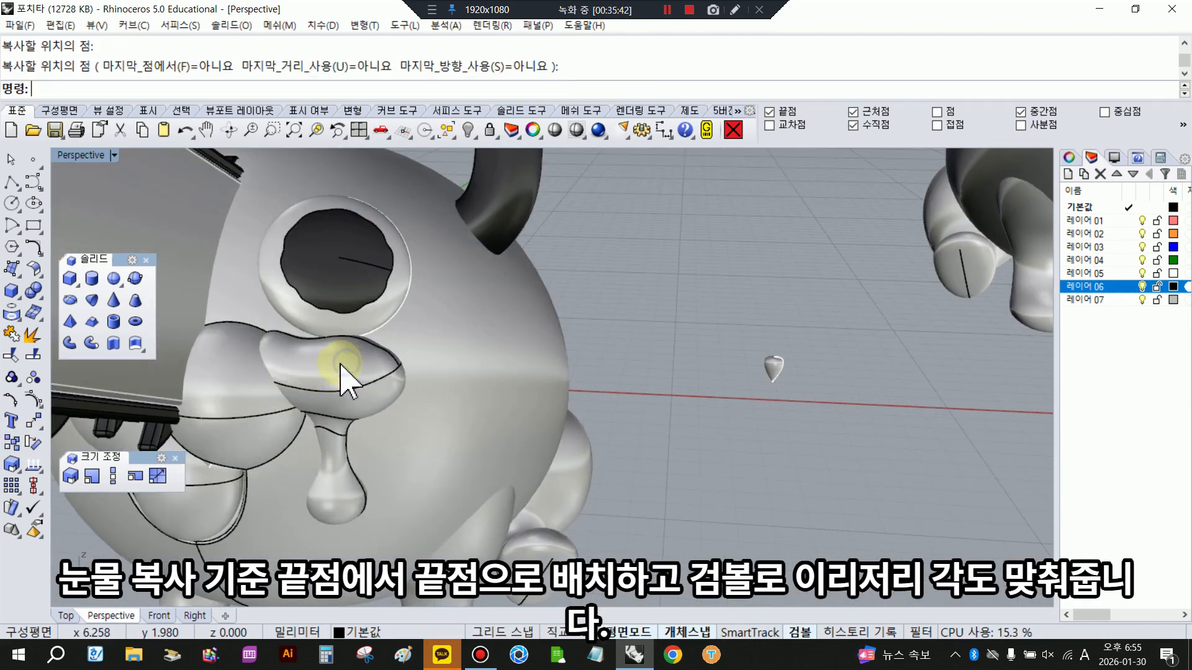
- Rotate the copied teardrop with the gumball so it follows the cheek's curvature under the left eye
click(344, 372)
scroll(534, 406, down, 5)
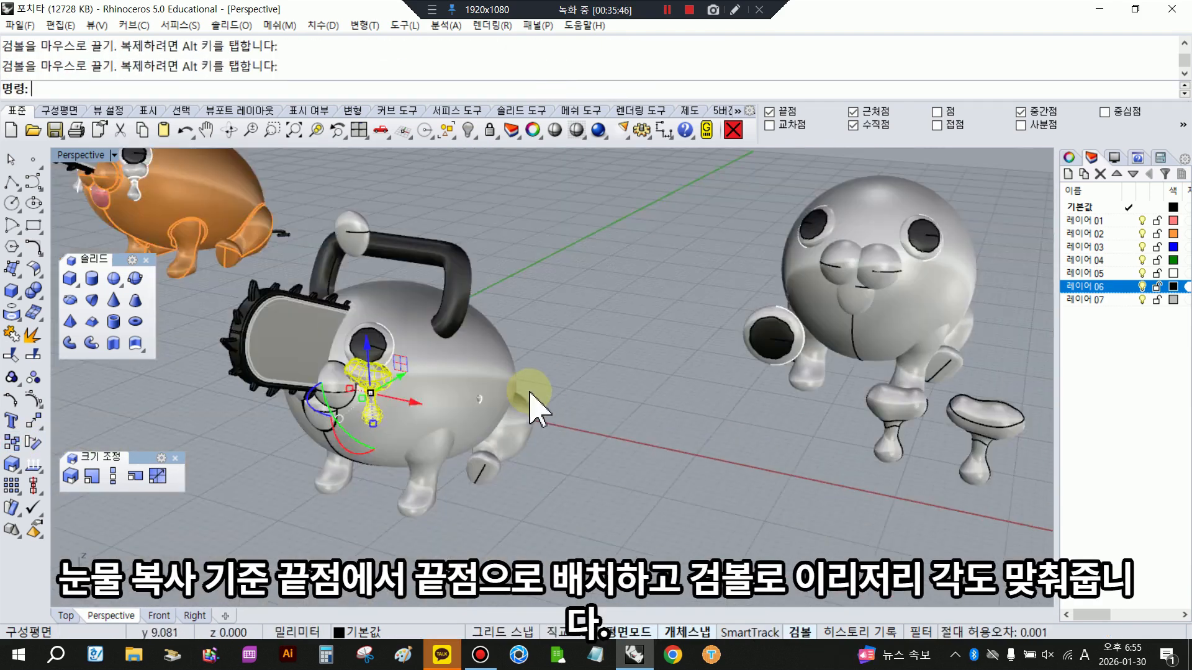
right_drag(530, 392, 347, 412)
drag(268, 435, 246, 416)
right_drag(306, 402, 397, 396)
scroll(386, 390, up, 7)
drag(407, 387, 427, 412)
click(737, 266)
- Fine-tune the left-eye teardrop's angle and placement with the gumball so it sits snugly on the cheek
scroll(651, 381, down, 7)
right_drag(648, 384, 623, 479)
click(655, 425)
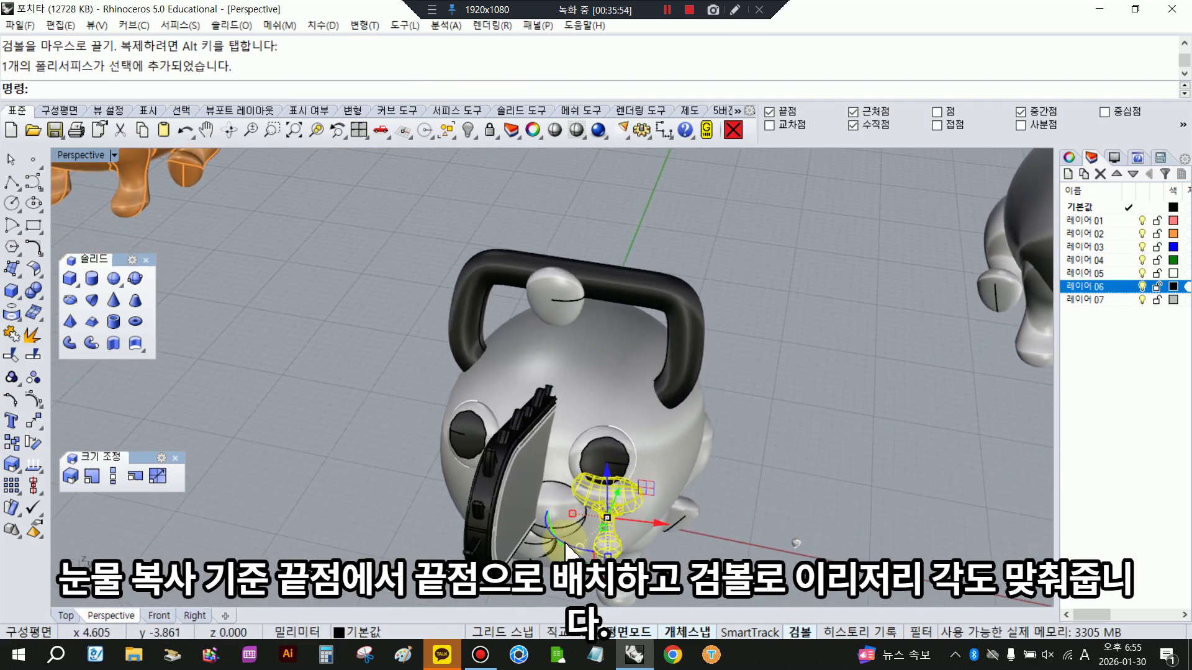
drag(593, 546, 595, 550)
click(792, 498)
right_drag(792, 499, 772, 436)
scroll(634, 424, down, 6)
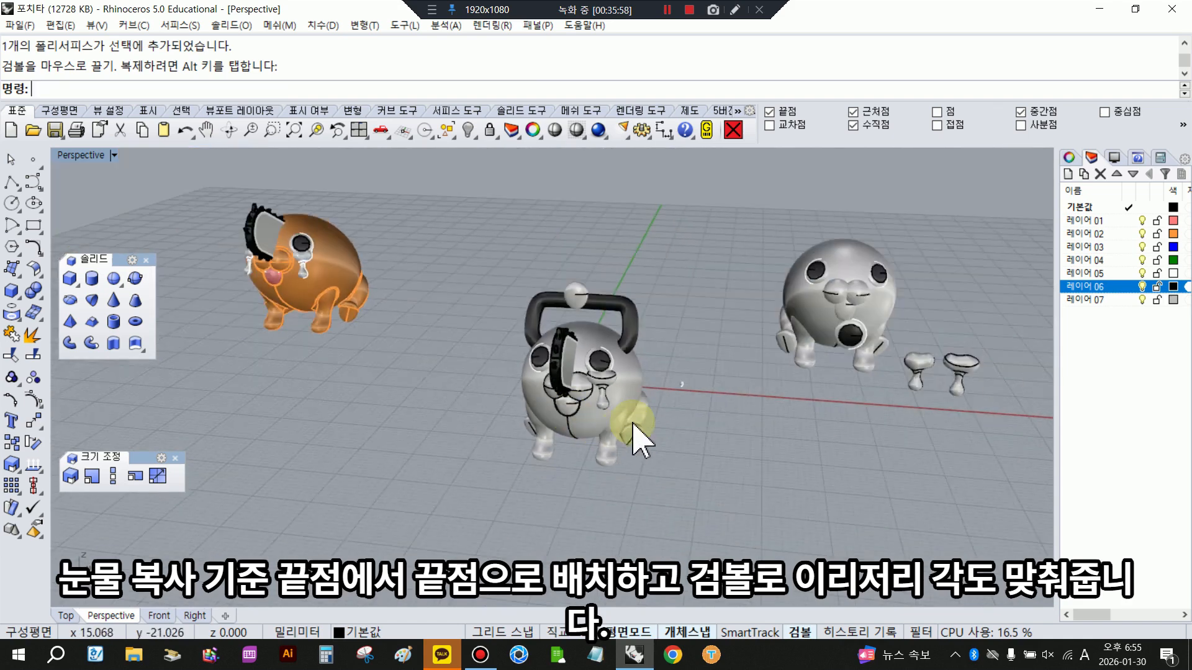
scroll(631, 416, up, 3)
click(614, 382)
drag(624, 374, 627, 386)
click(745, 384)
right_drag(724, 380, 652, 376)
- Copy the other, narrower teardrop from its end point to the face below the character's right eye
click(852, 349)
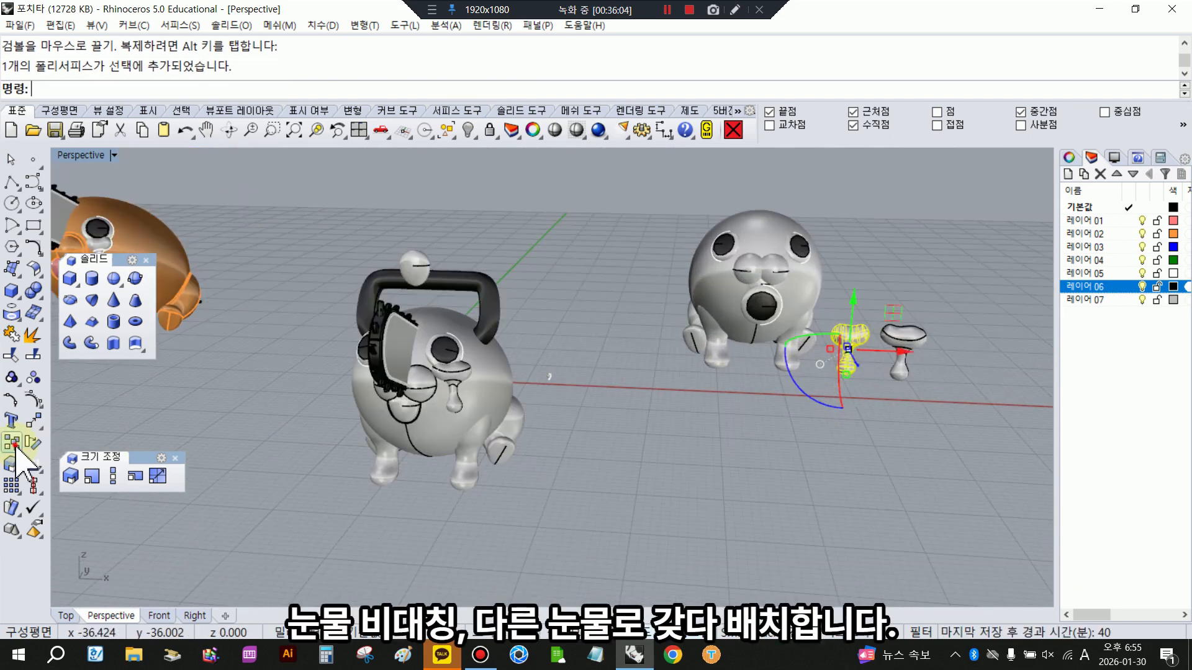
click(11, 442)
click(859, 338)
right_drag(472, 366, 626, 366)
scroll(621, 365, up, 5)
click(583, 366)
right_click(580, 367)
- Rotate the right-eye teardrop with the gumball until it lies against the cheek below the eye
click(576, 382)
scroll(560, 400, up, 5)
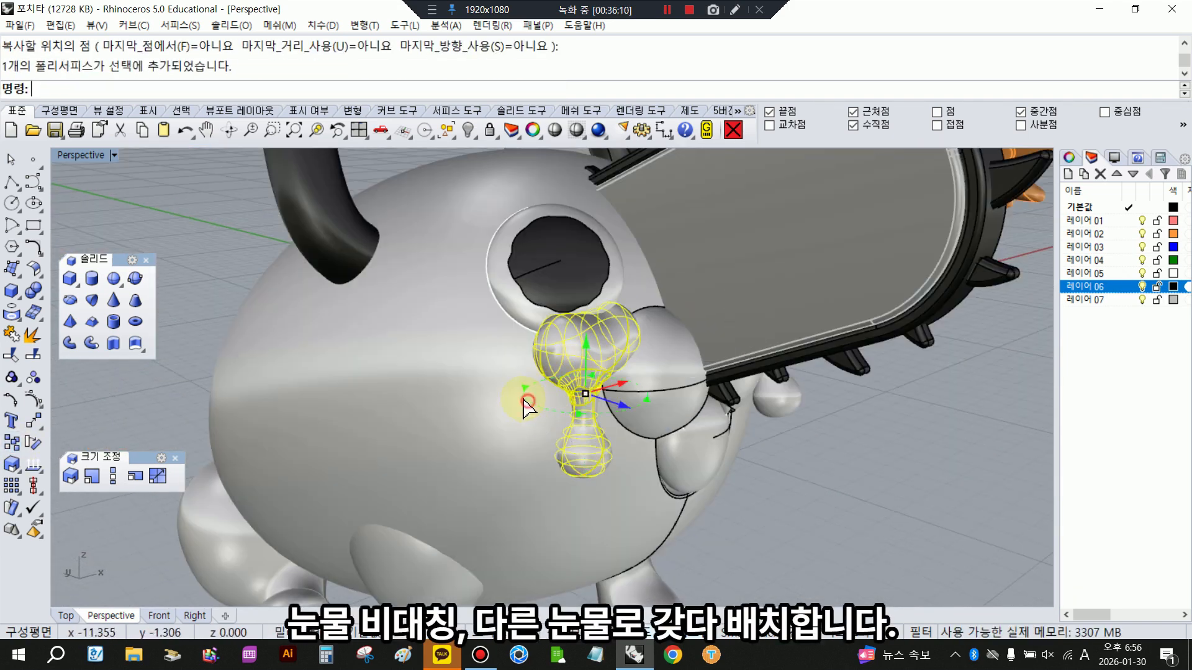
drag(524, 403, 533, 412)
right_drag(546, 429, 742, 385)
drag(818, 300, 826, 314)
click(957, 405)
scroll(900, 400, down, 9)
right_drag(753, 393, 535, 428)
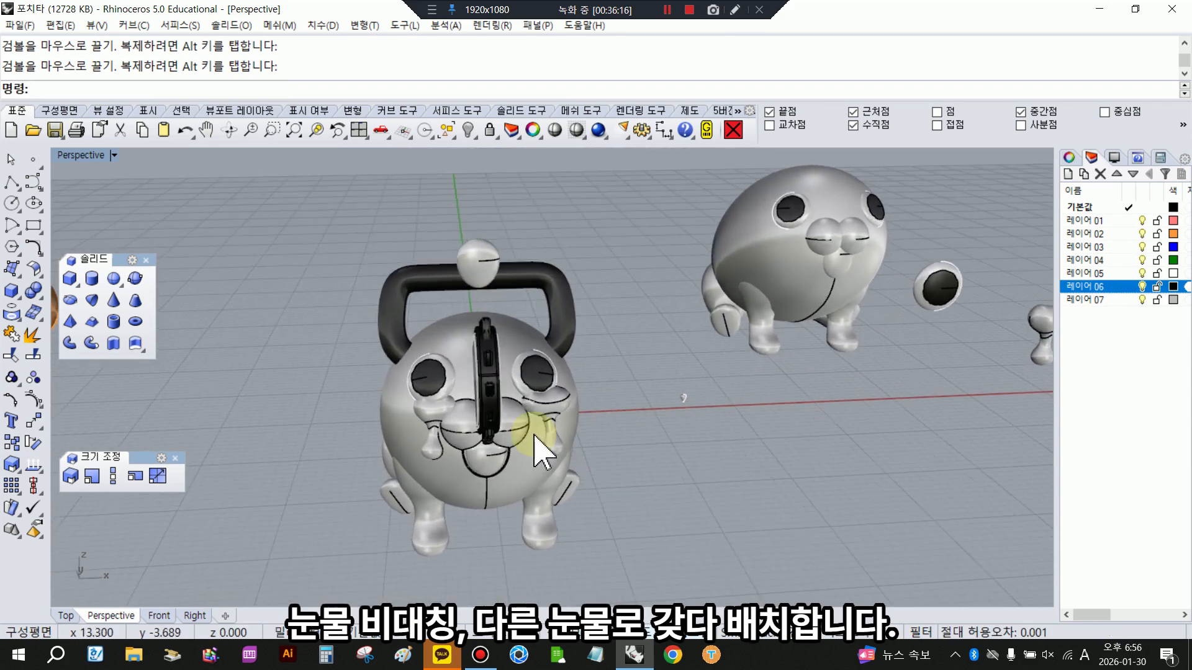
scroll(412, 435, up, 5)
click(425, 391)
drag(485, 421, 399, 421)
scroll(383, 365, down, 6)
- Examine the placed teardrops in shaded display and compare them with those on the finished orange character
click(559, 131)
right_drag(562, 428, 698, 384)
click(823, 479)
scroll(766, 472, down, 5)
right_drag(757, 465, 596, 466)
scroll(348, 422, up, 5)
scroll(334, 382, up, 3)
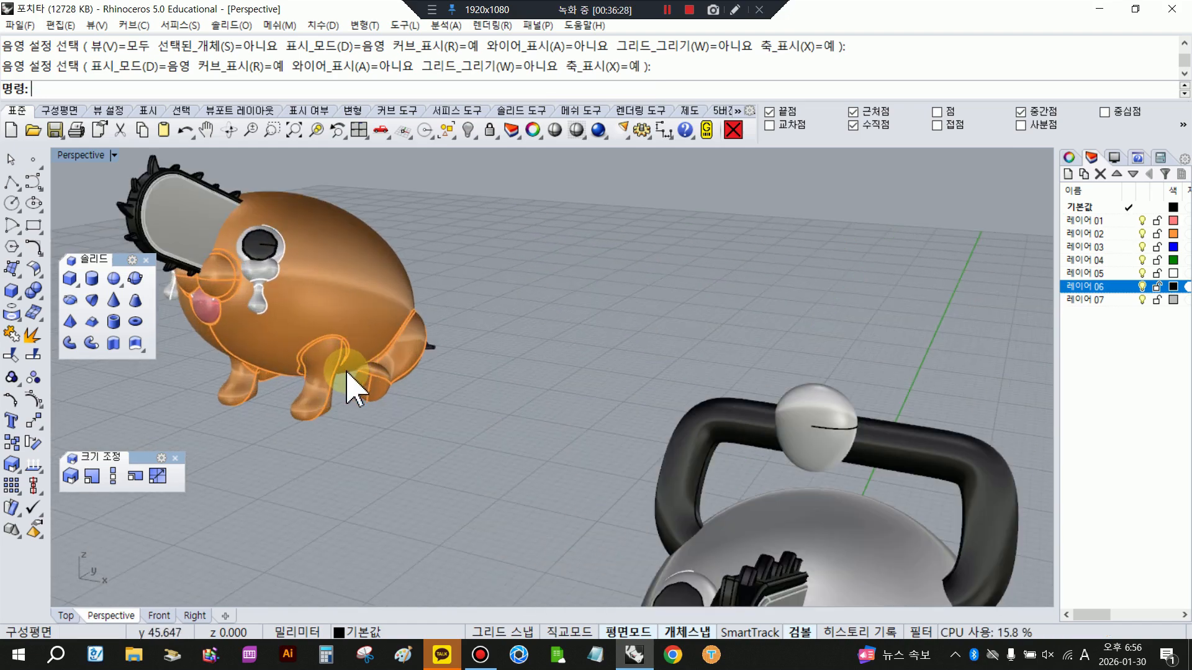
- Boolean-union the body of the grey character without a chainsaw with its front and hind legs
scroll(723, 412, down, 5)
right_drag(724, 412, 686, 404)
scroll(606, 453, up, 6)
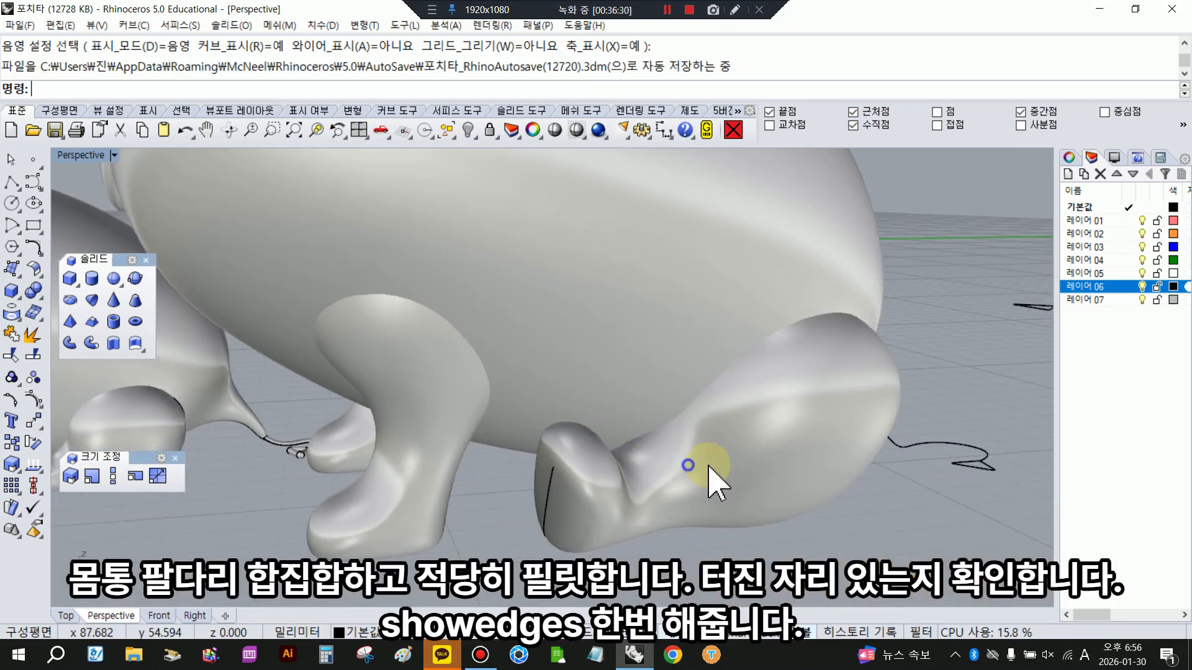
scroll(709, 482, down, 3)
click(29, 294)
scroll(531, 291, down, 3)
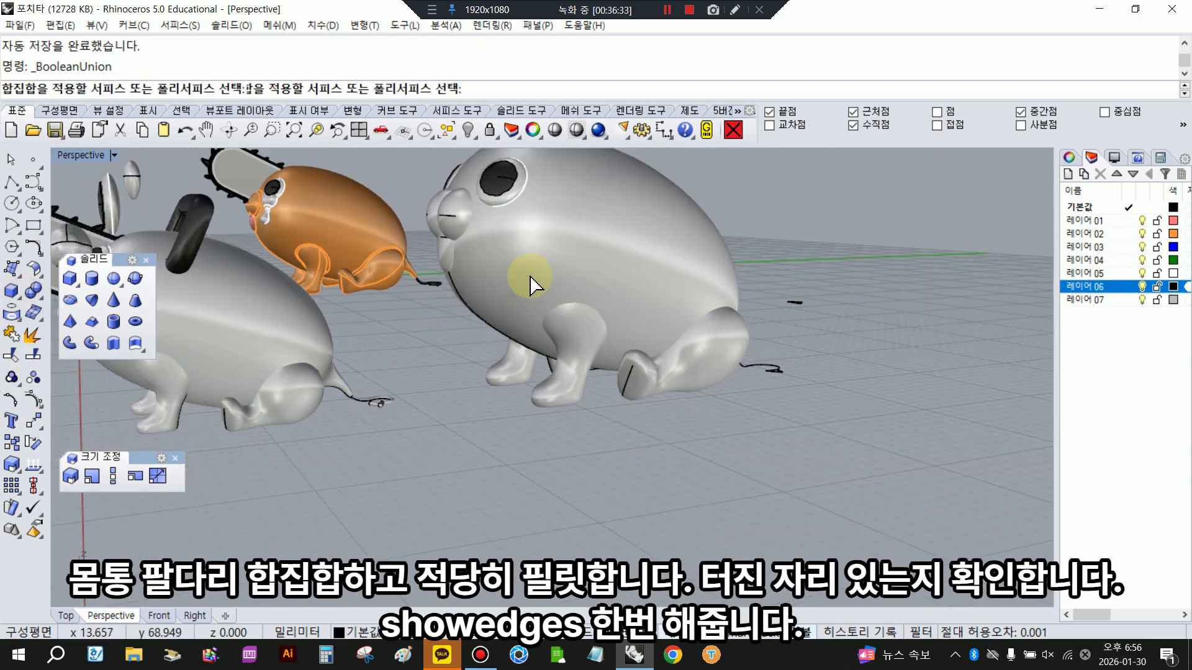
click(532, 291)
scroll(572, 352, up, 3)
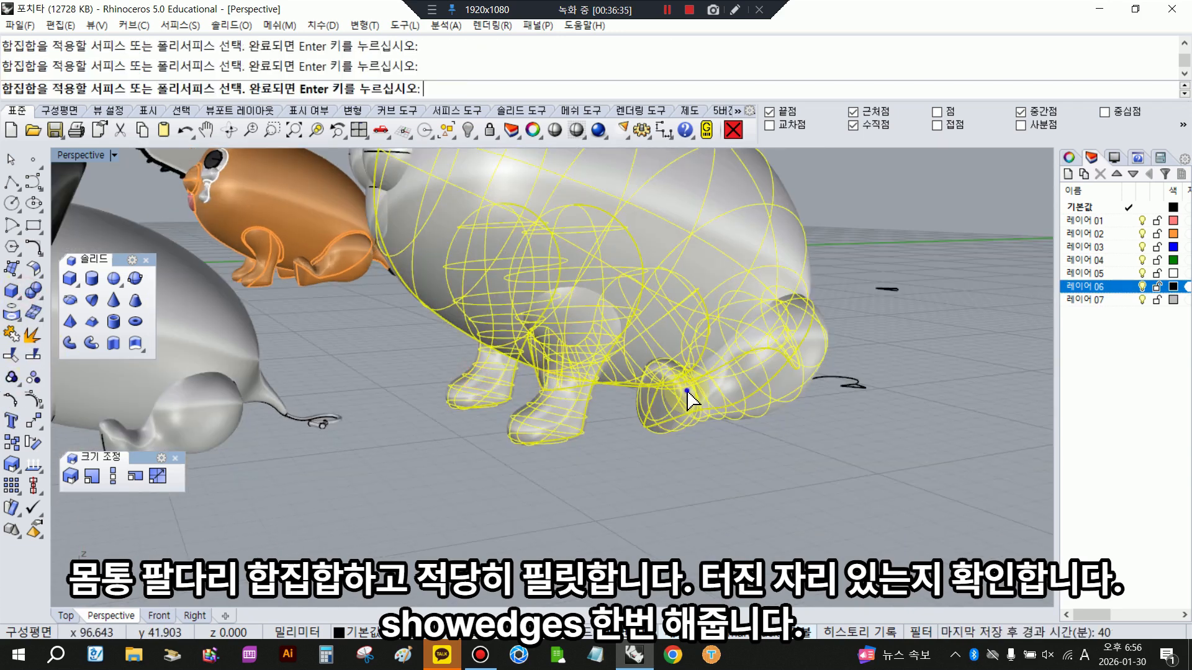
right_click(672, 458)
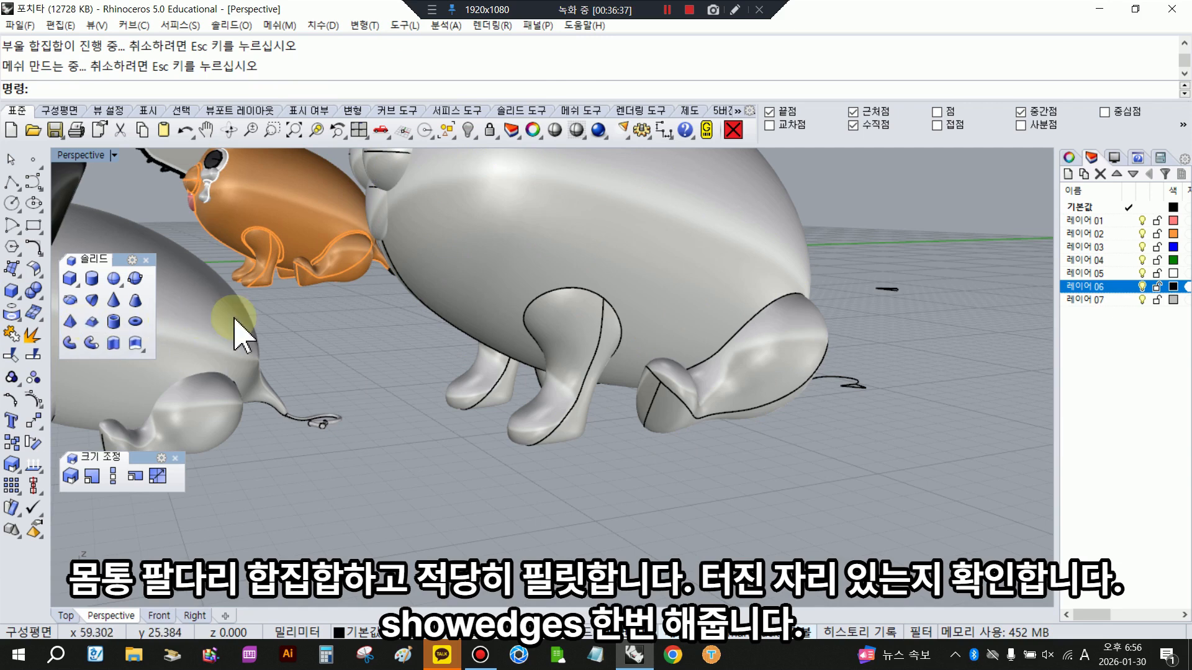
click(630, 324)
click(601, 420)
- Fillet the chained edge where the hind leg meets the body with a radius of 0.2
click(33, 289)
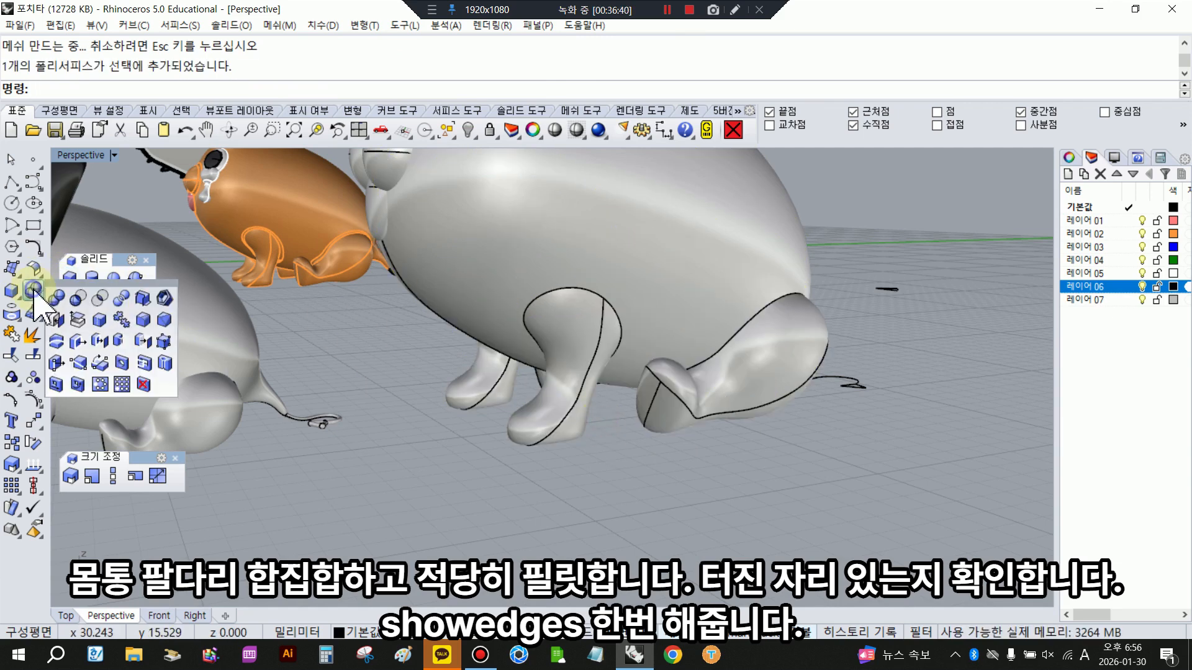
click(81, 284)
click(165, 297)
click(275, 89)
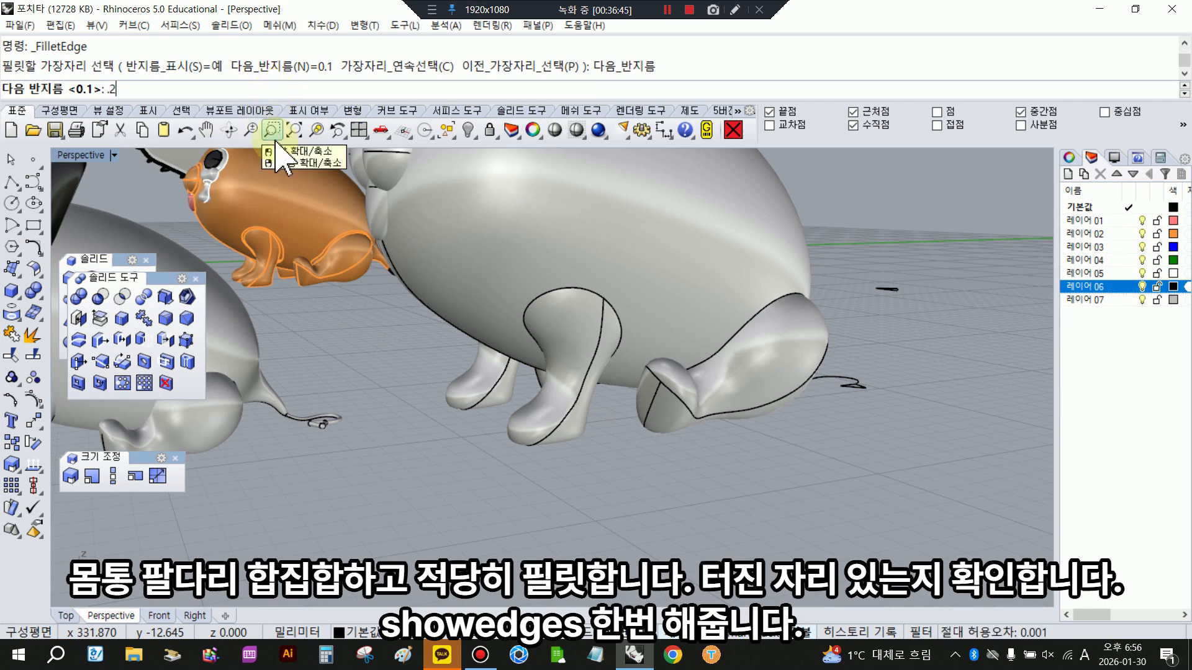
text(.2)
key(Return)
right_drag(555, 67, 486, 155)
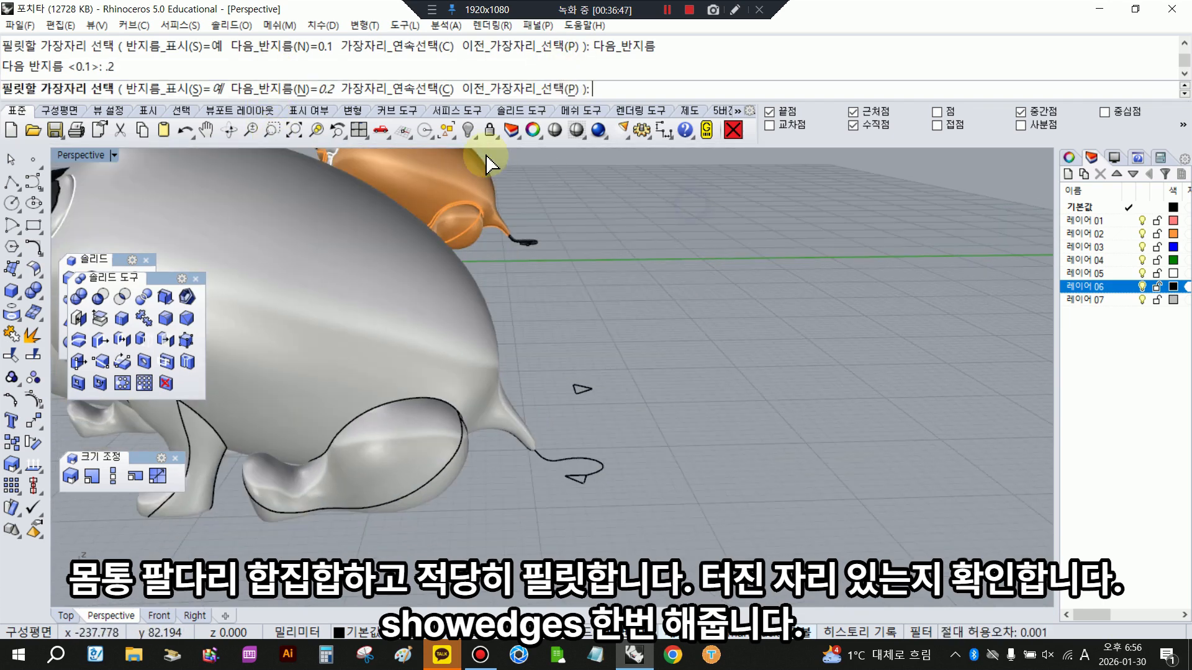
click(411, 89)
click(388, 407)
key(Return)
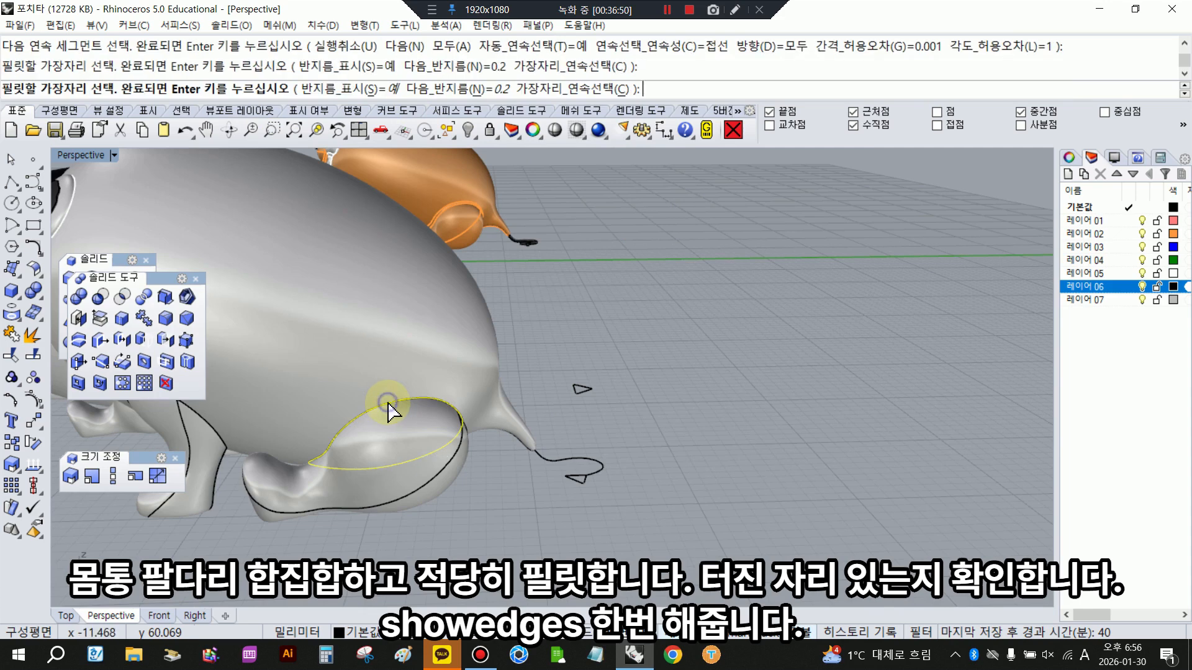
key(Return)
- Examine the hind-leg fillet up close in shaded display for gaps
scroll(359, 474, up, 5)
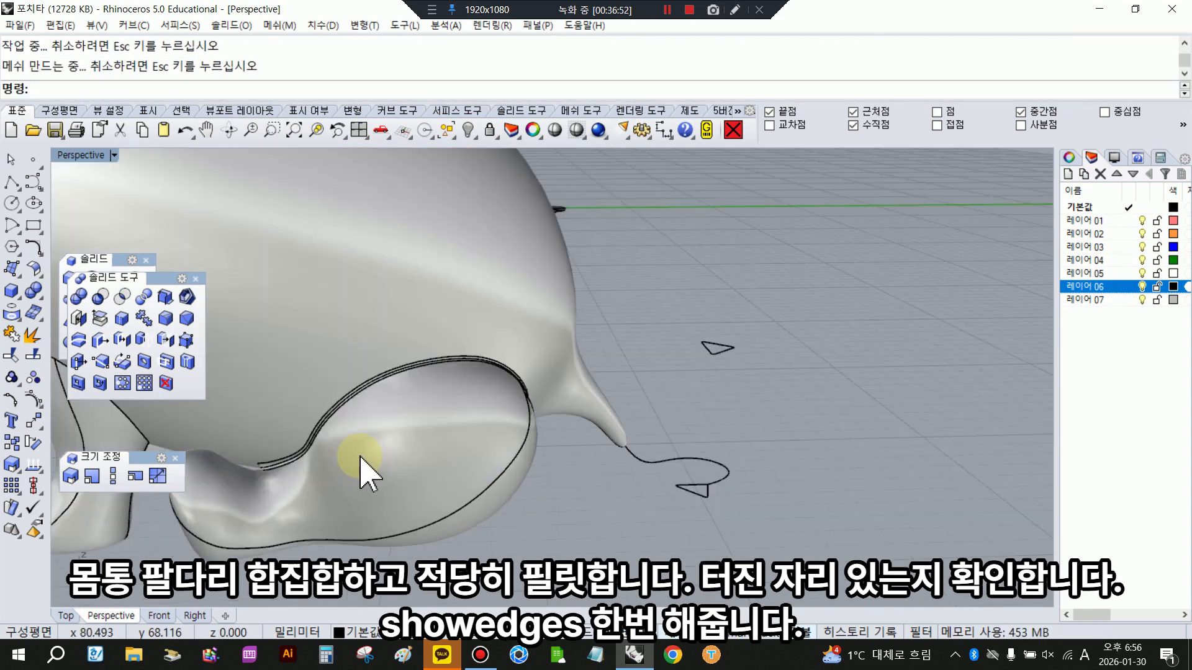
right_drag(534, 404, 644, 432)
click(643, 432)
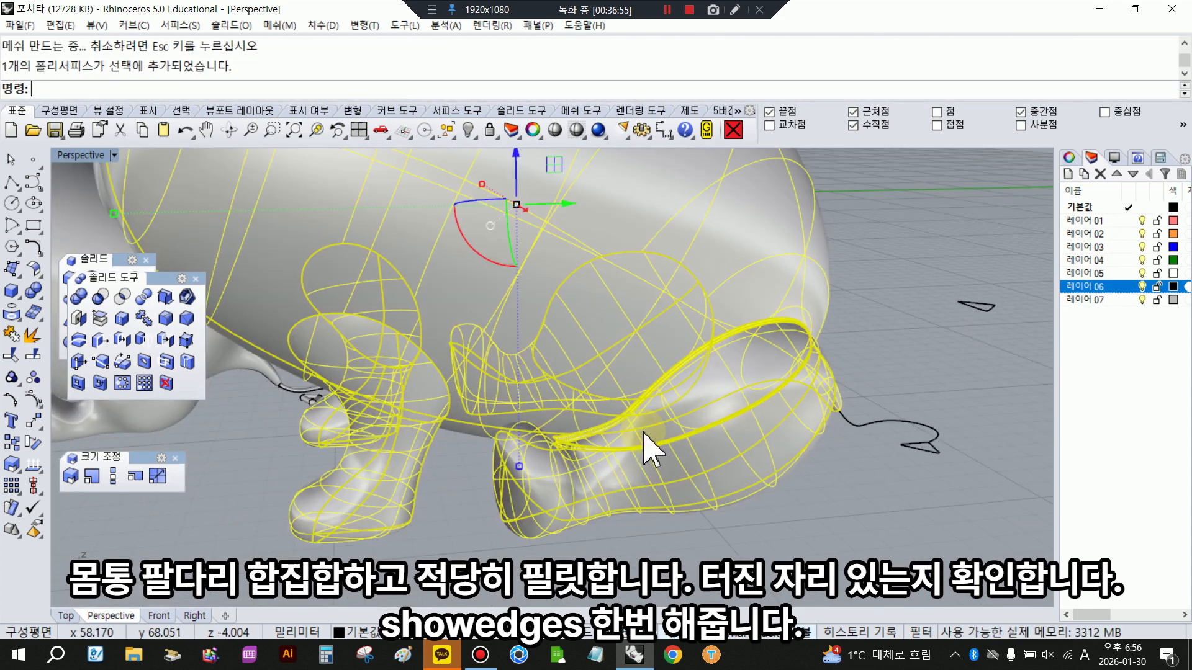
click(680, 546)
right_drag(594, 473, 581, 481)
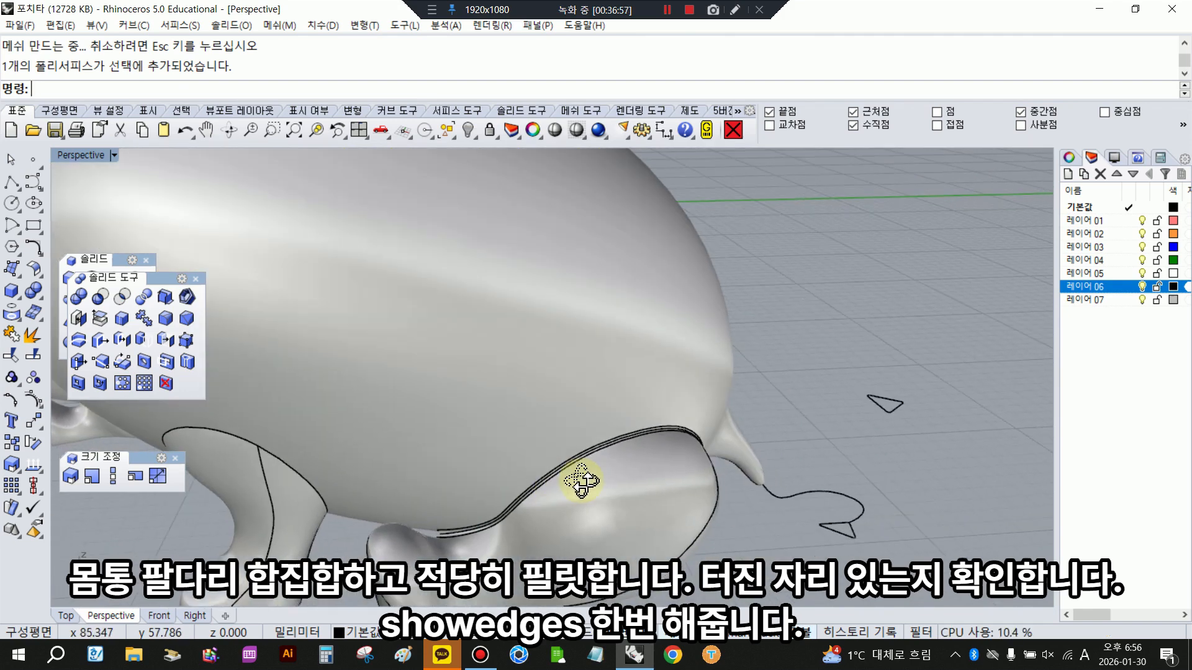
scroll(466, 535, up, 5)
click(555, 132)
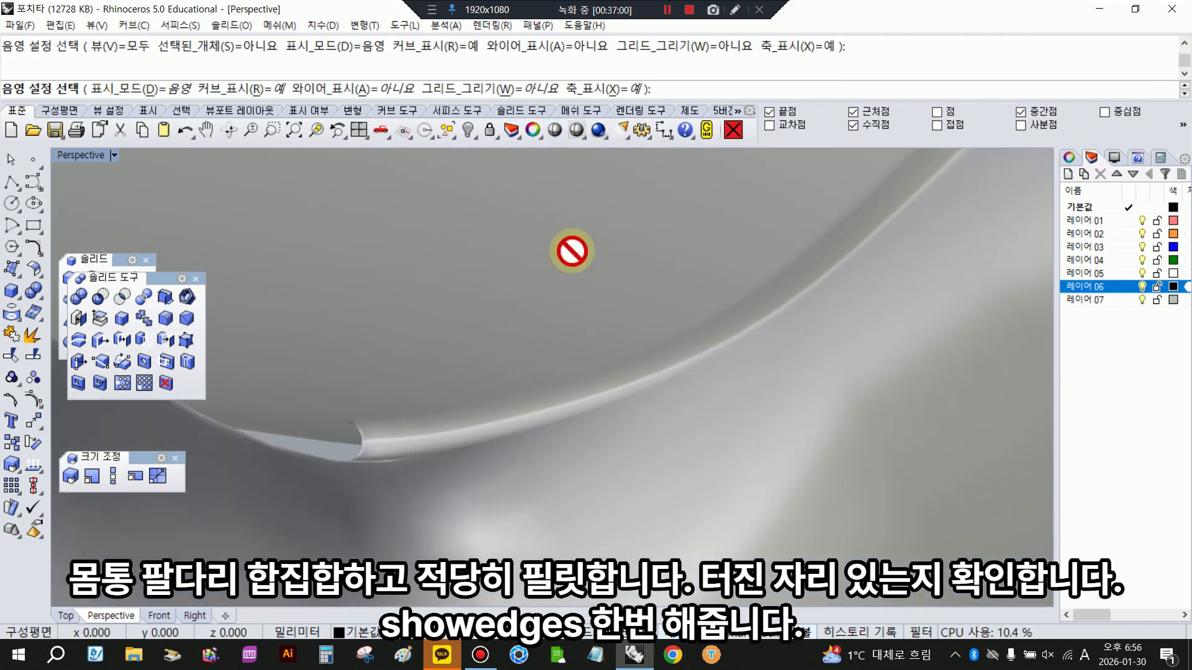
mouse_move(569, 247)
right_down()
mouse_move(633, 273)
mouse_move(766, 194)
mouse_move(857, 165)
mouse_move(753, 223)
mouse_move(532, 308)
right_up()
scroll(620, 366, down, 7)
right_drag(635, 372, 705, 329)
- Run ShowEdges on the united body to check it for open edges
click(655, 341)
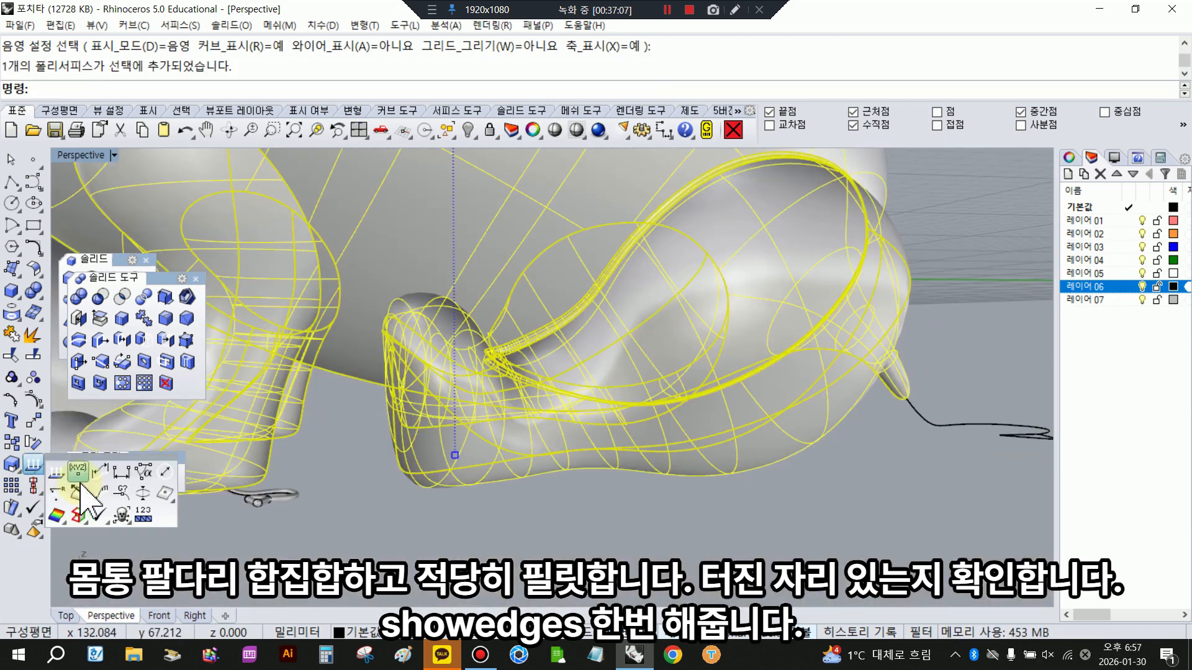
click(37, 469)
click(177, 179)
scroll(561, 367, down, 6)
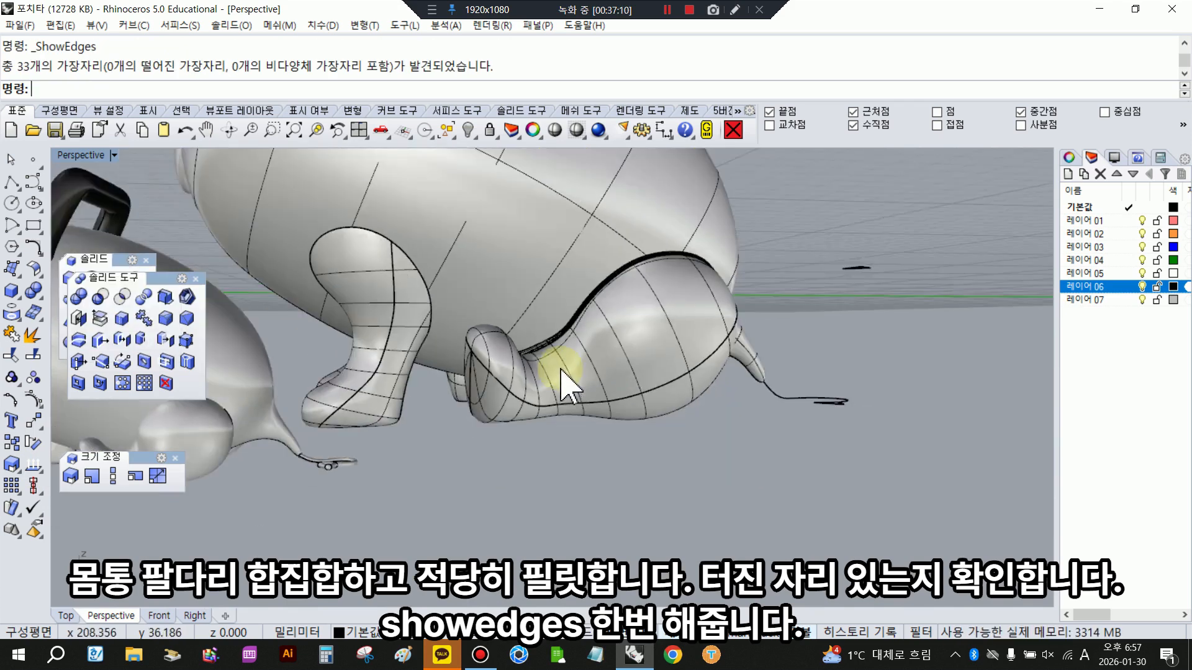
right_drag(561, 368, 518, 444)
scroll(424, 349, up, 7)
- Fillet the whole chained edge where the front leg meets the body with a radius of 0.3
click(169, 322)
click(270, 88)
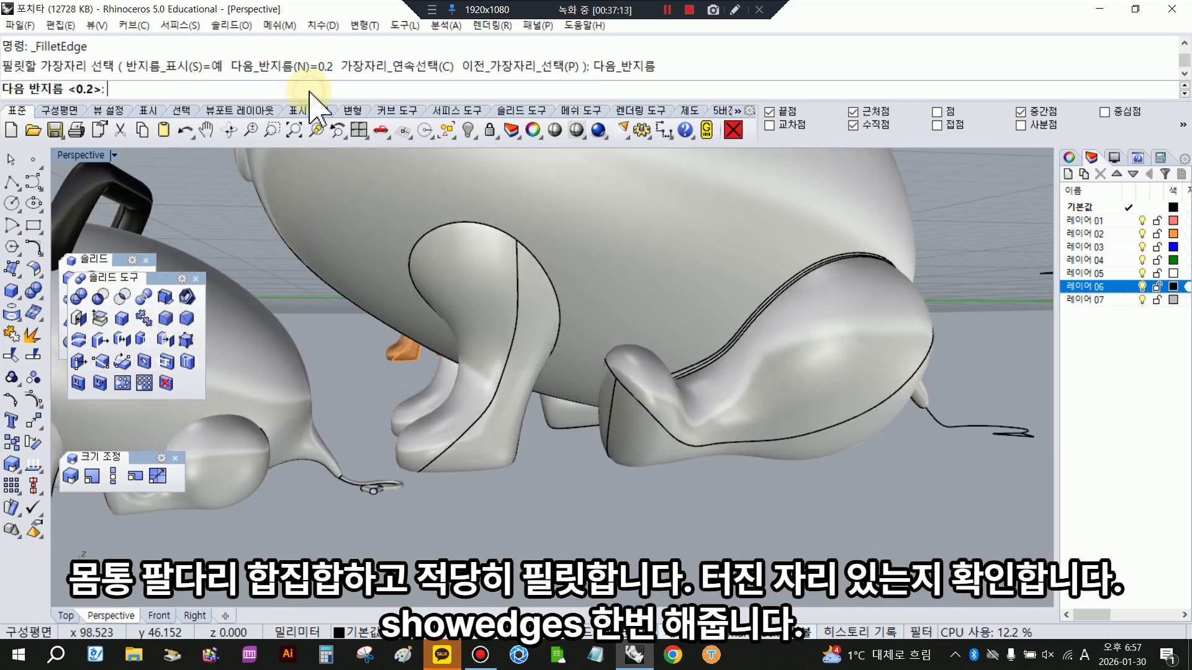
text(.3)
key(Return)
click(488, 231)
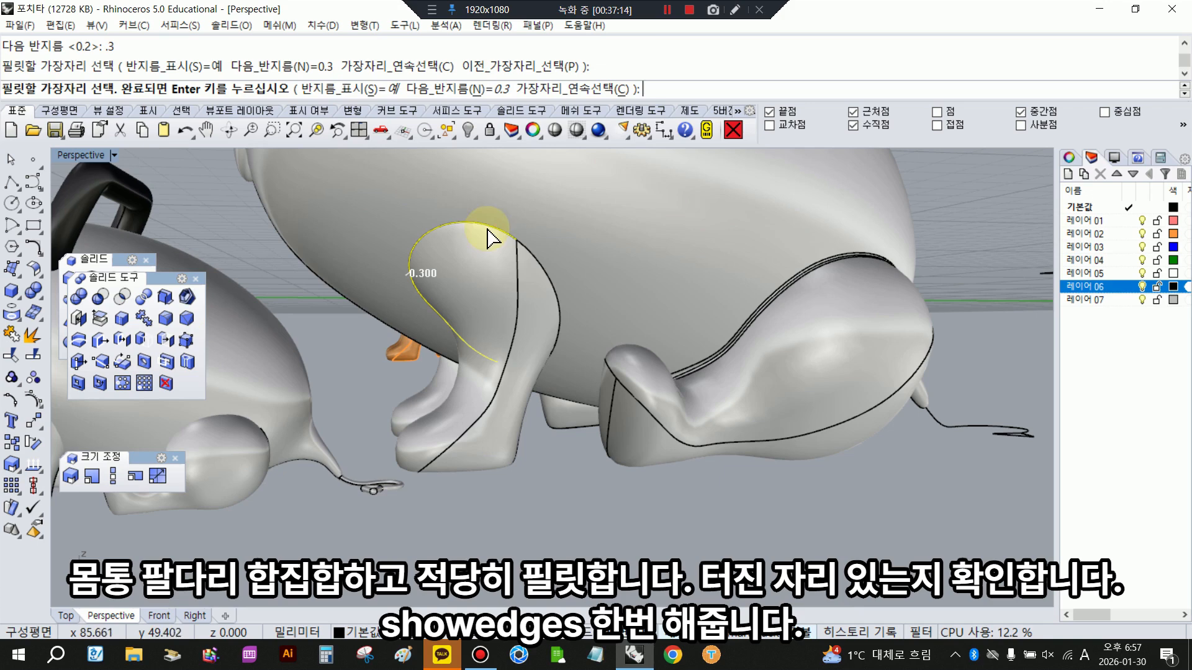
click(539, 252)
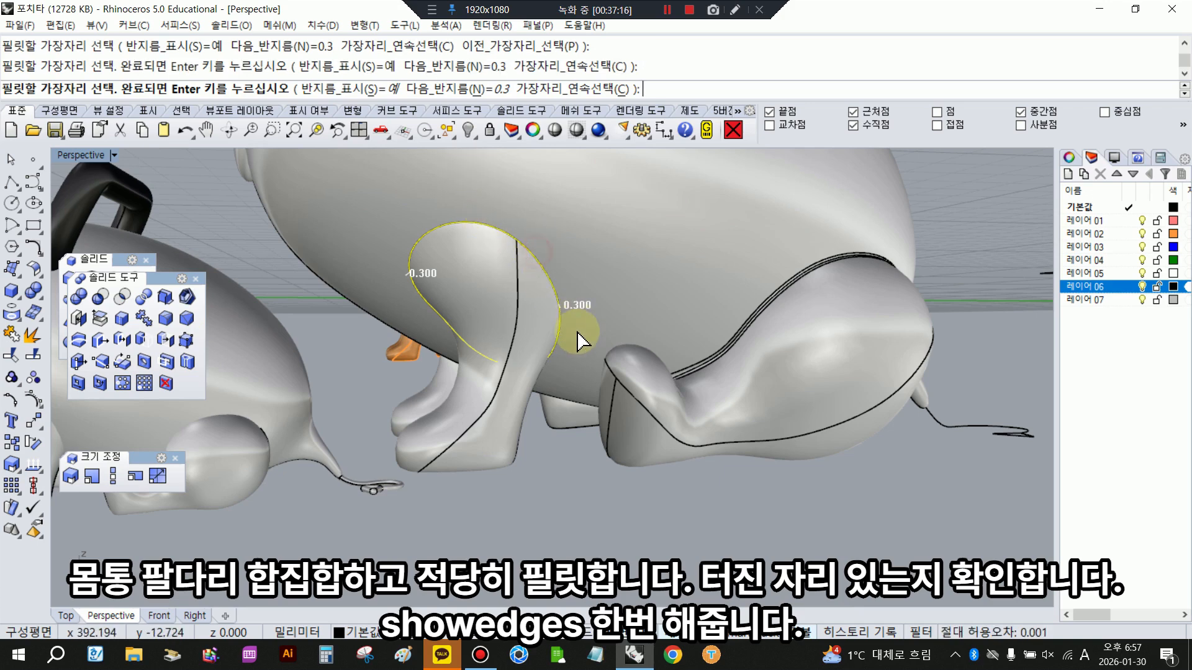
right_click(326, 240)
click(422, 93)
click(460, 225)
right_click(459, 226)
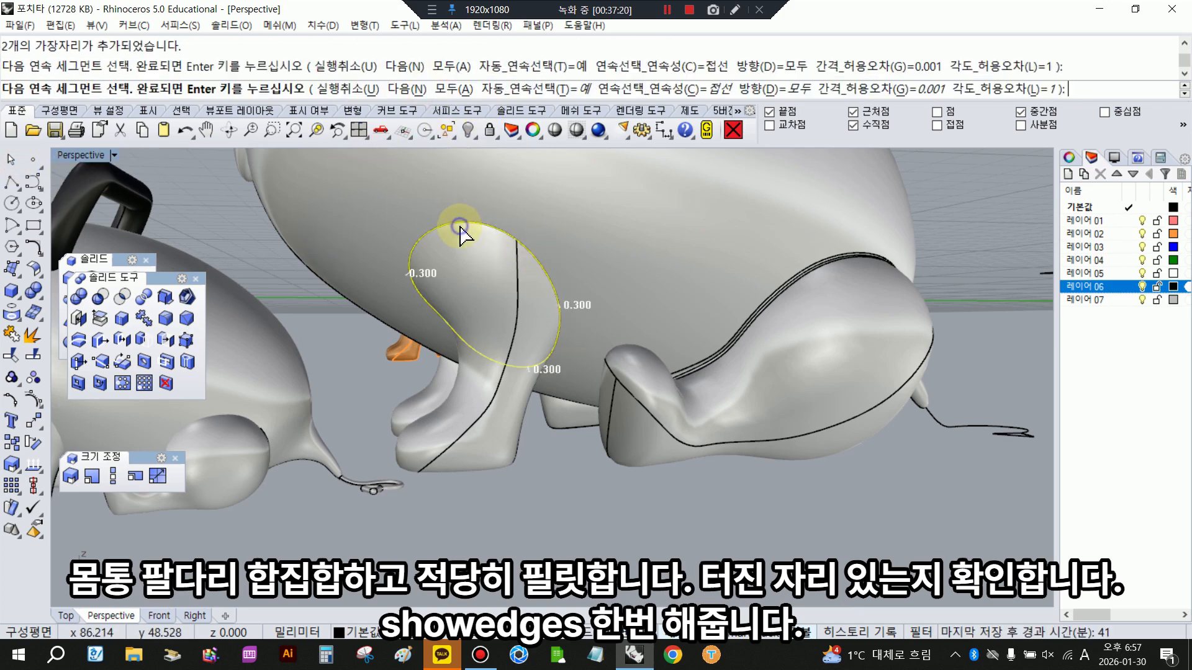
right_click(459, 226)
right_click(459, 226)
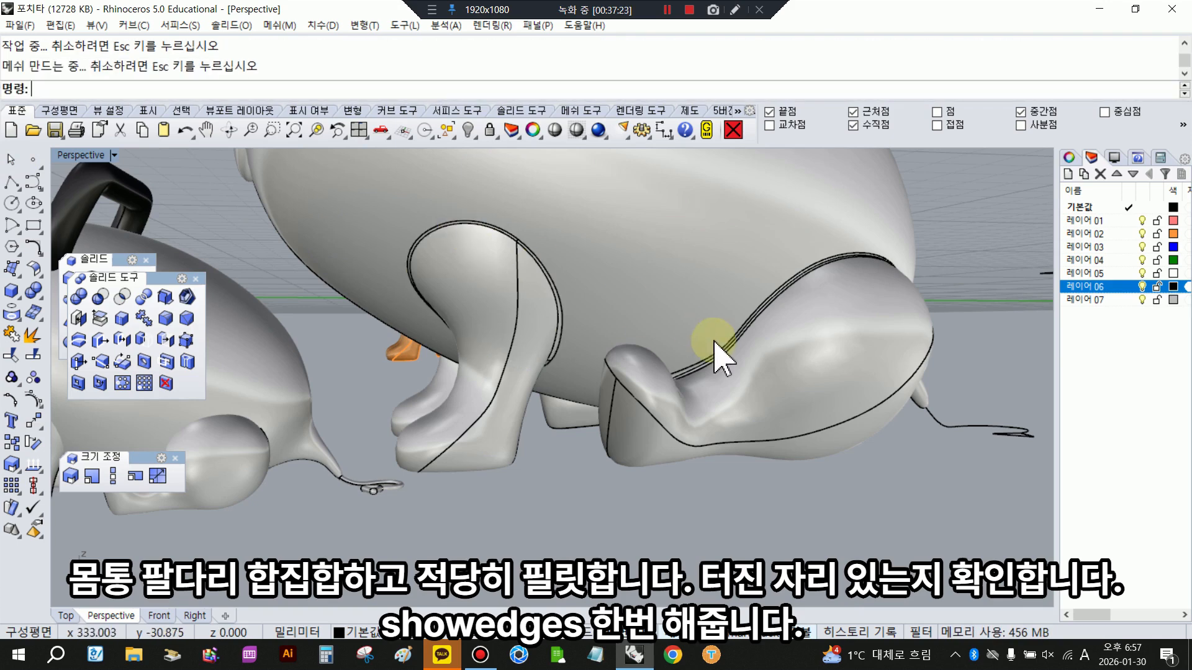
- Examine the leg fillets in shaded display and compare them with the finished orange character from several angles
click(563, 131)
scroll(551, 367, down, 6)
right_drag(551, 367, 745, 367)
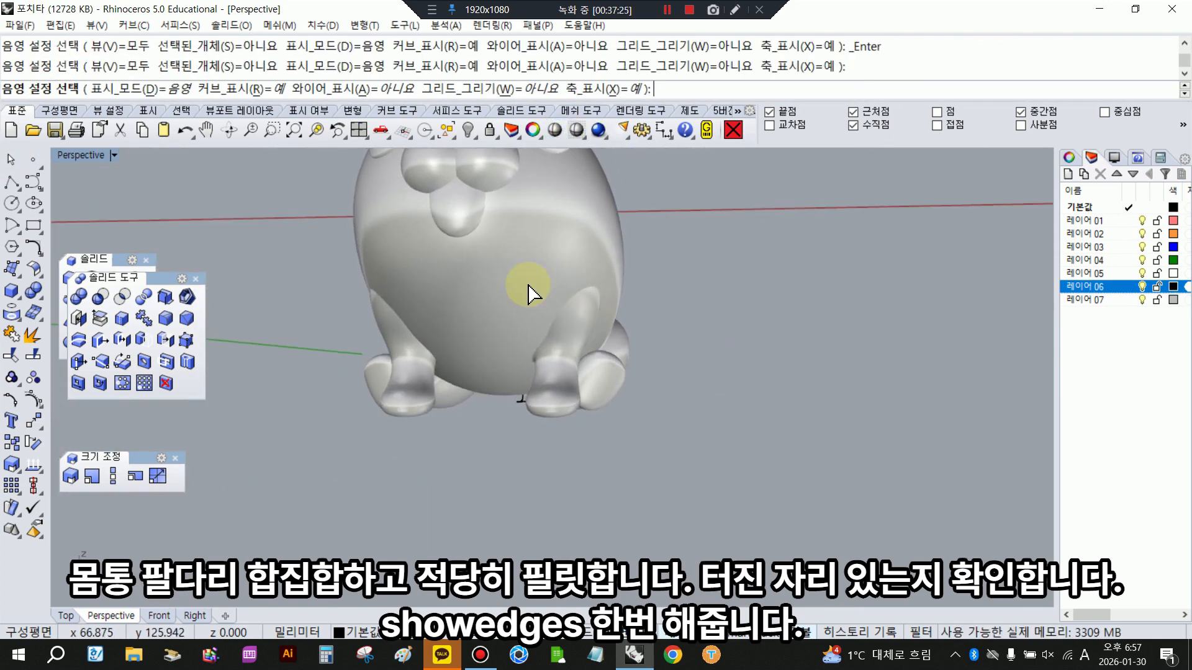
scroll(630, 331, up, 6)
right_drag(630, 331, 681, 366)
scroll(631, 404, down, 8)
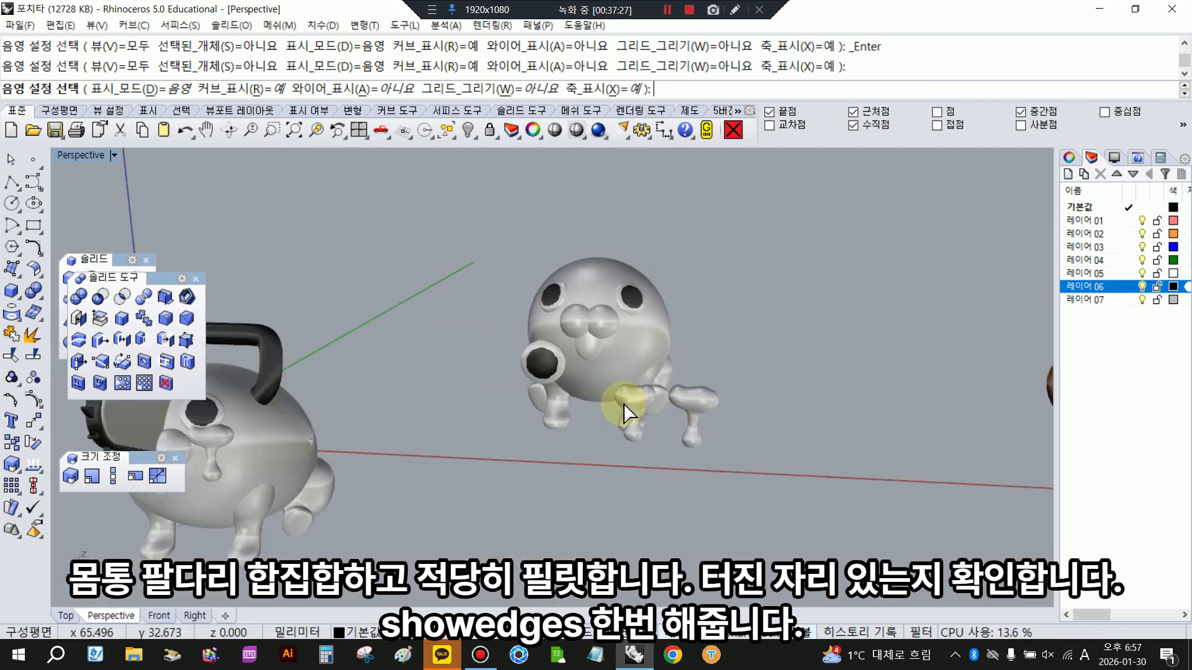
right_drag(413, 466, 412, 438)
scroll(412, 439, up, 10)
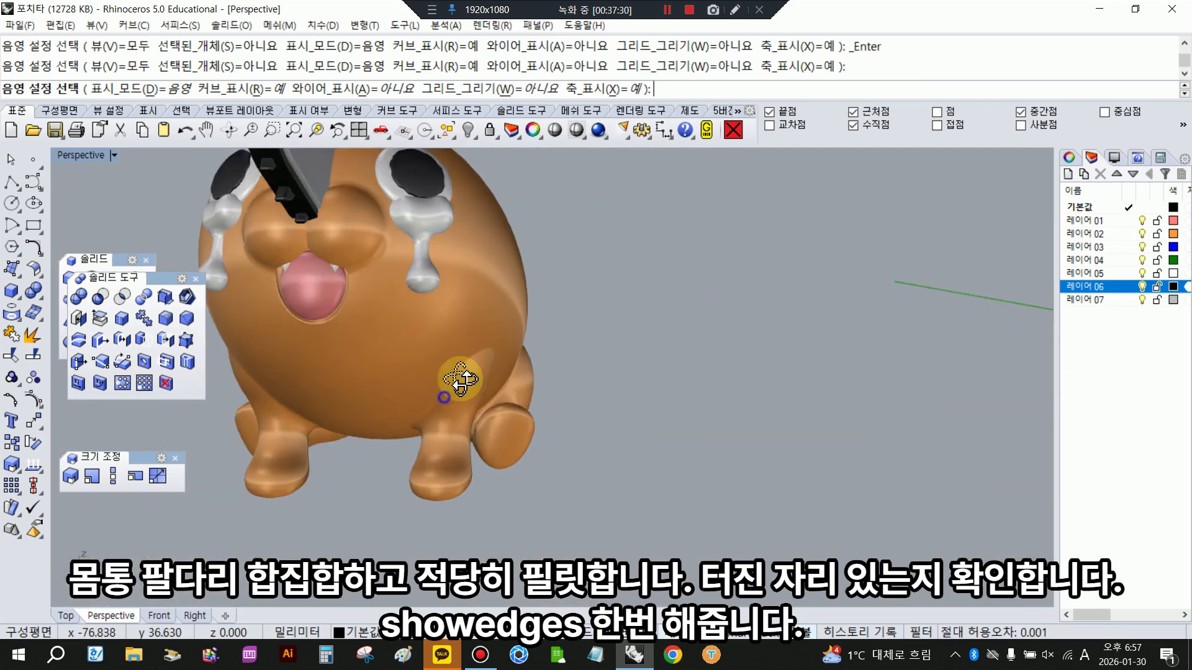
right_drag(452, 360, 280, 397)
scroll(449, 418, down, 5)
scroll(449, 418, up, 4)
scroll(420, 354, down, 5)
scroll(279, 397, down, 6)
key(Escape)
- Isolate the finished orange character with the handle by inverting its selection and hiding all other objects
drag(708, 298, 869, 443)
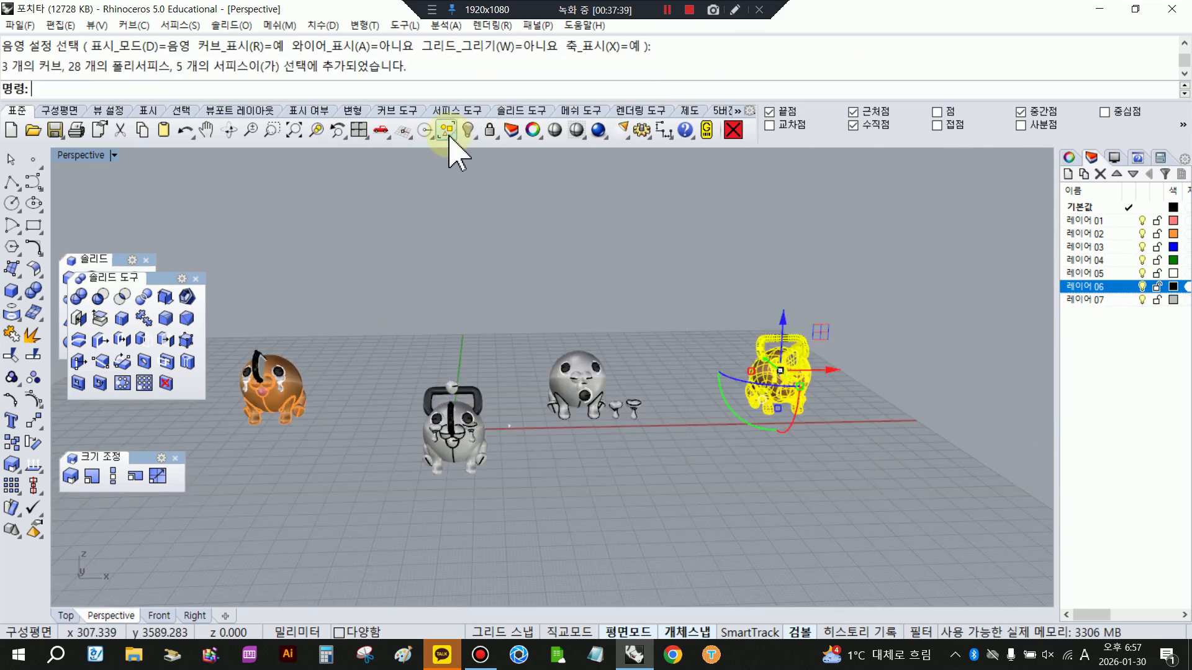
click(446, 132)
click(469, 131)
scroll(856, 374, up, 10)
right_drag(857, 374, 716, 392)
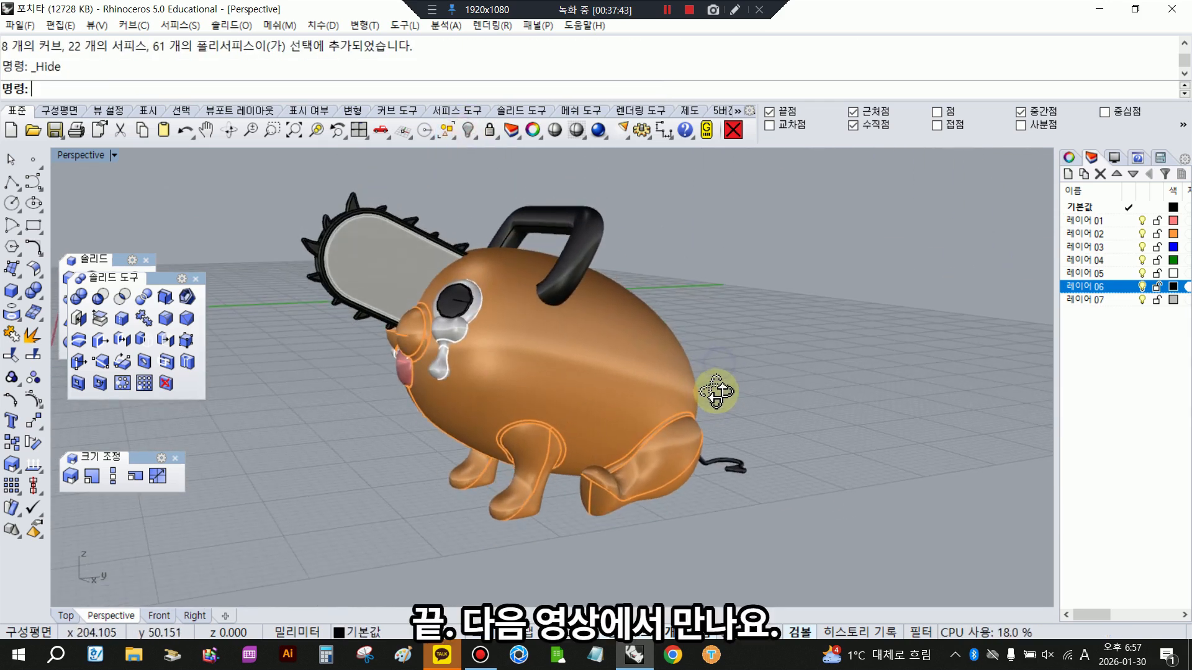
- Examine the finished character's face, teardrops and mouth up close in shaded display
click(554, 131)
scroll(492, 325, up, 3)
mouse_move(492, 324)
right_down()
mouse_move(486, 314)
mouse_move(567, 335)
mouse_move(642, 318)
right_up()
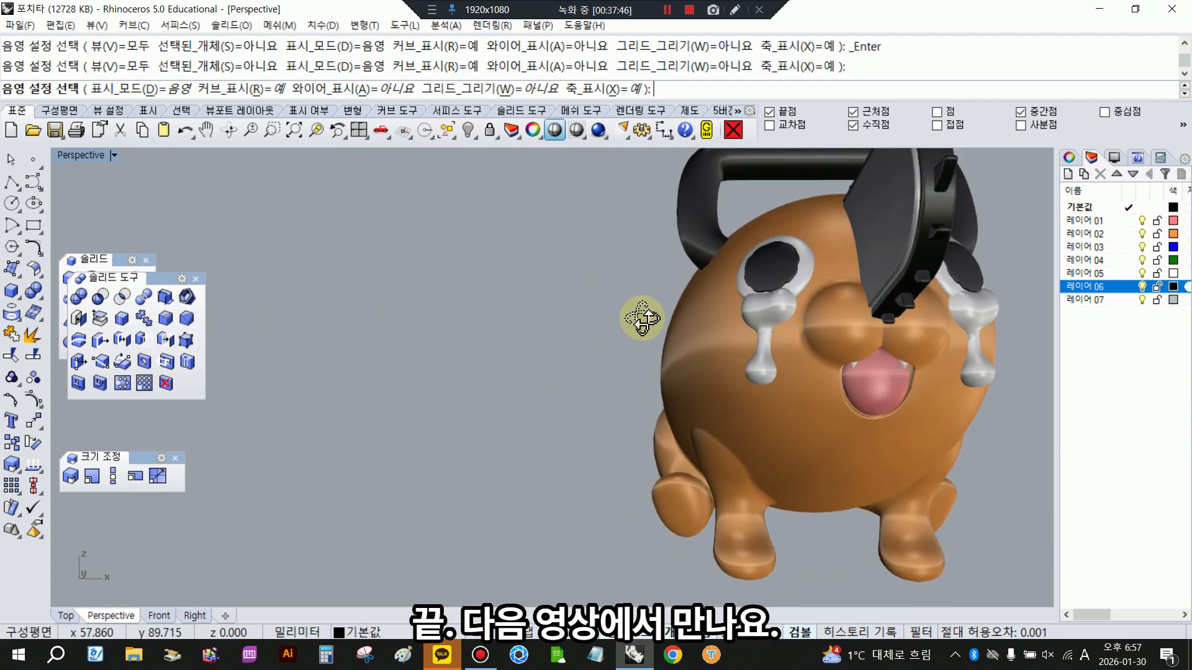
scroll(880, 301, up, 4)
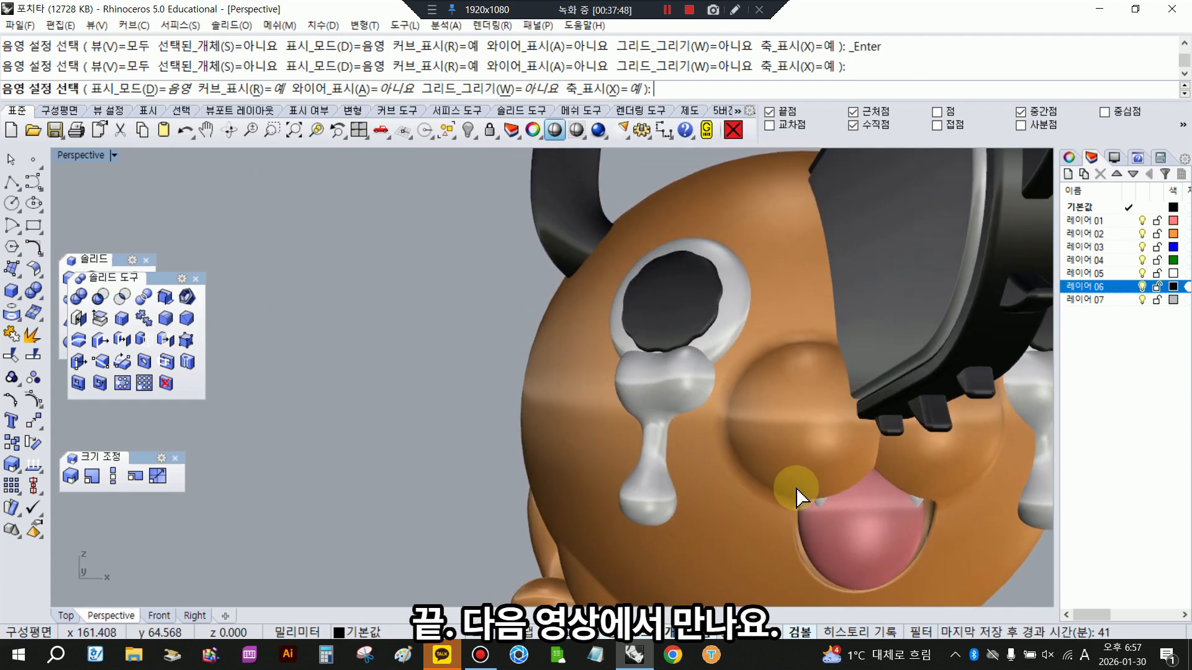